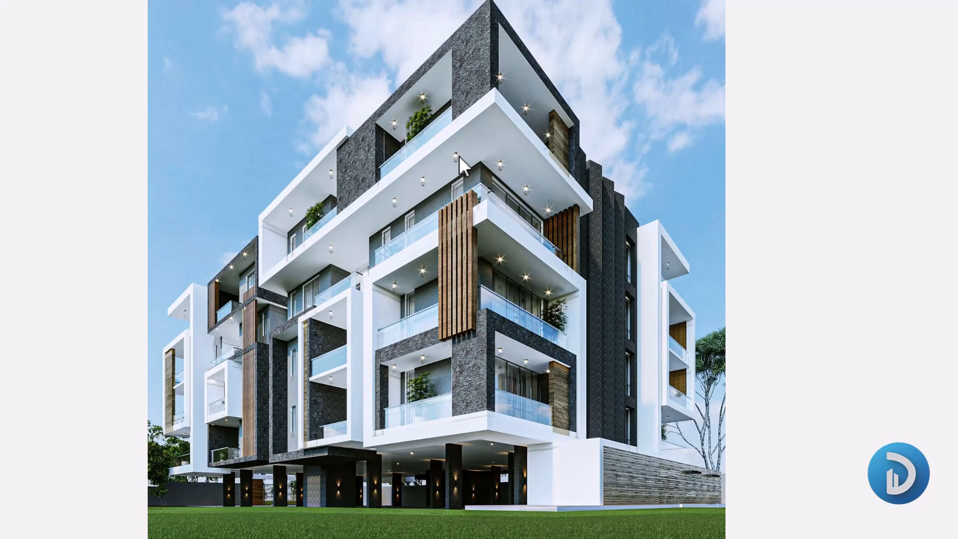
key(Right)
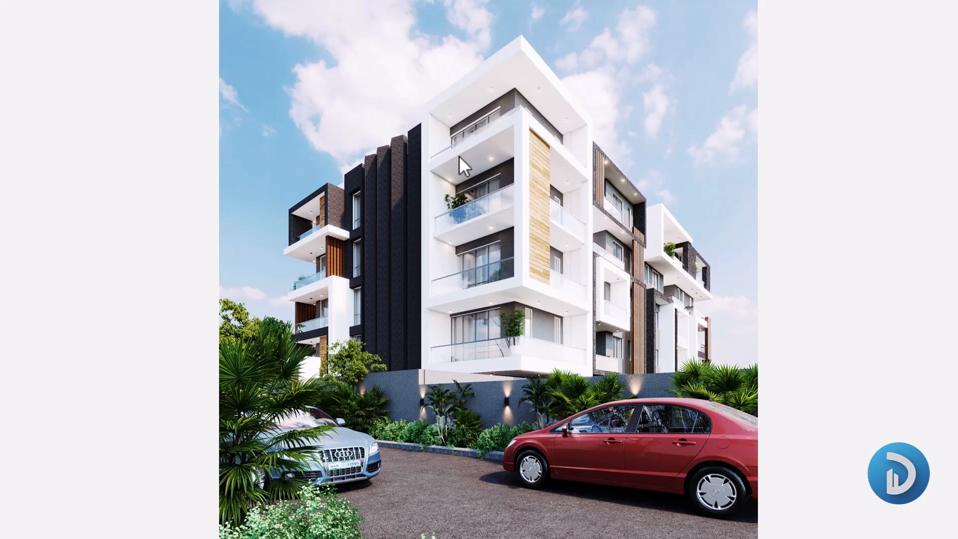
key(Right)
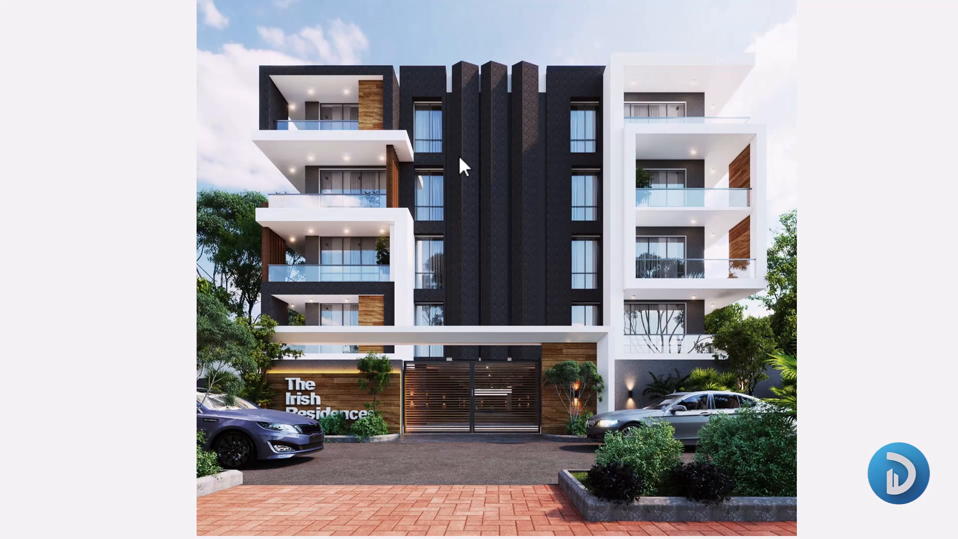
key(Right)
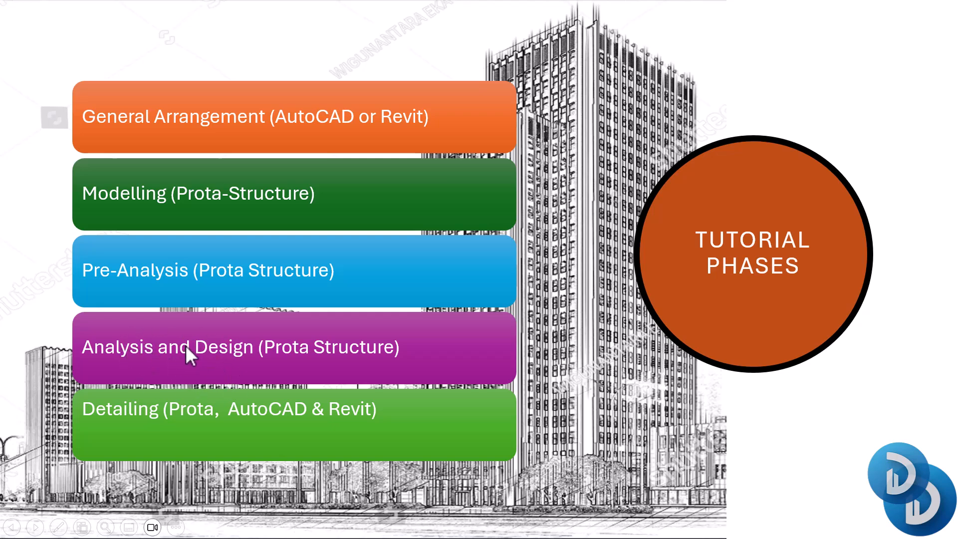
key(Right)
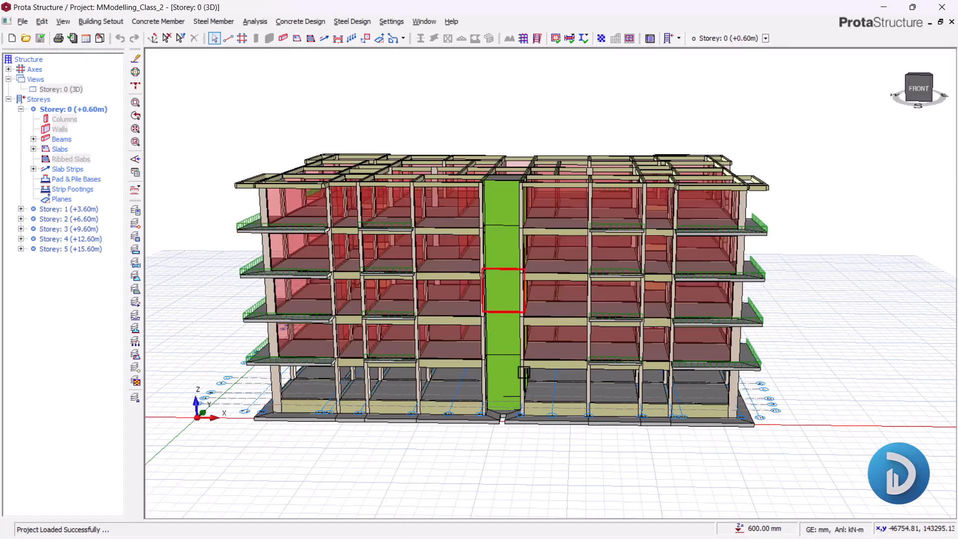
middle_drag(567, 398, 537, 396)
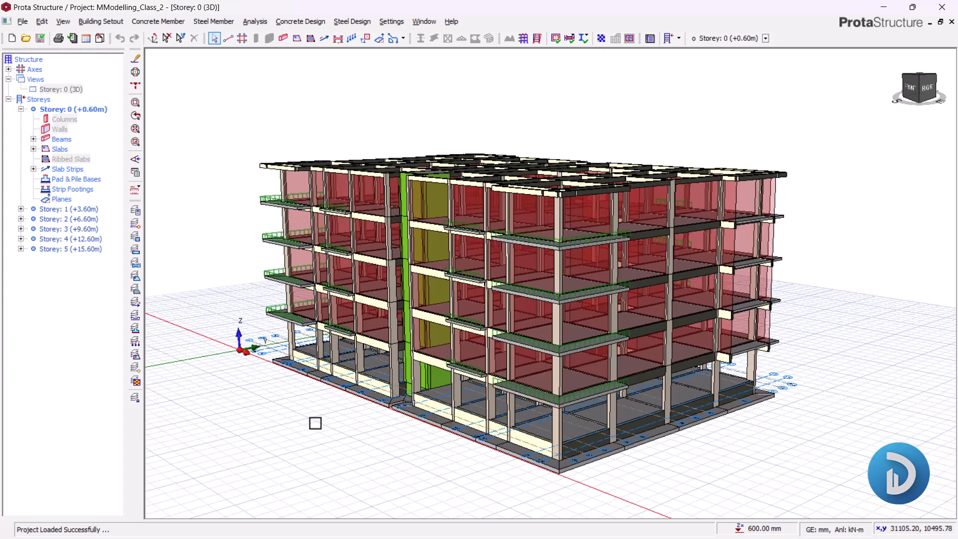
middle_drag(370, 303, 625, 309)
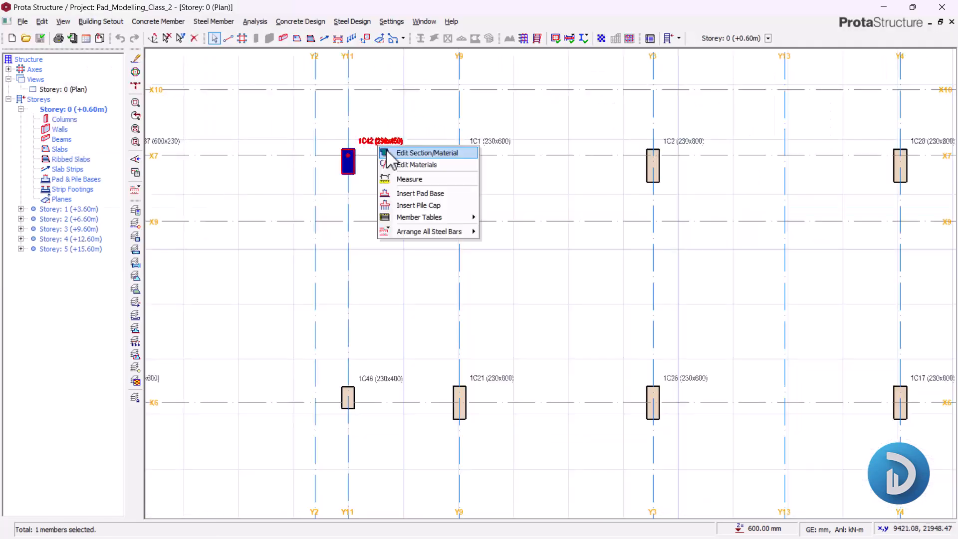
Insert a pad base under column 1C42 with an allowable soil stress of 100 kN/m2, calculating its dimensions for all columns and combinations
click(394, 153)
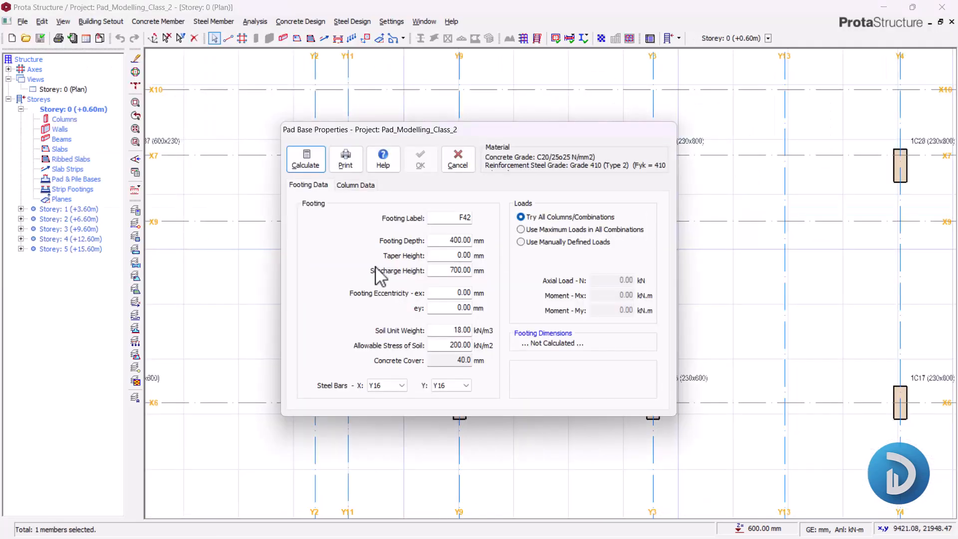
text(140)
click(306, 159)
click(323, 157)
click(655, 464)
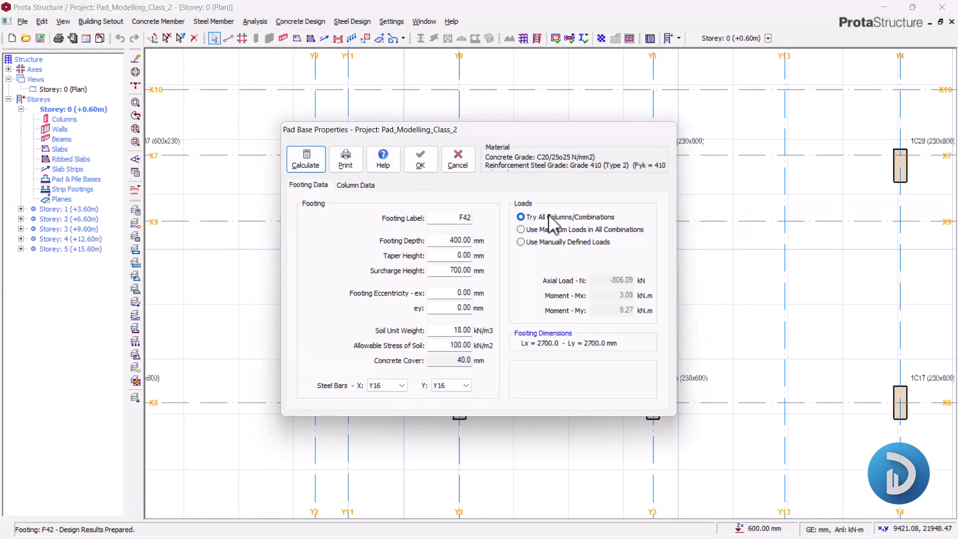
click(420, 159)
Insert a pad base under column 1C1 with the same allowable soil stress as the neighbouring base and calculate its design
click(487, 139)
right_click(486, 137)
click(527, 184)
double_click(462, 344)
text(140)
click(306, 159)
click(323, 156)
click(656, 464)
click(420, 157)
Start a pad base for another column on the foundation plan and calculate its footing design
scroll(502, 289, up, 2)
click(502, 290)
right_click(546, 262)
click(589, 310)
click(305, 159)
click(324, 157)
click(655, 464)
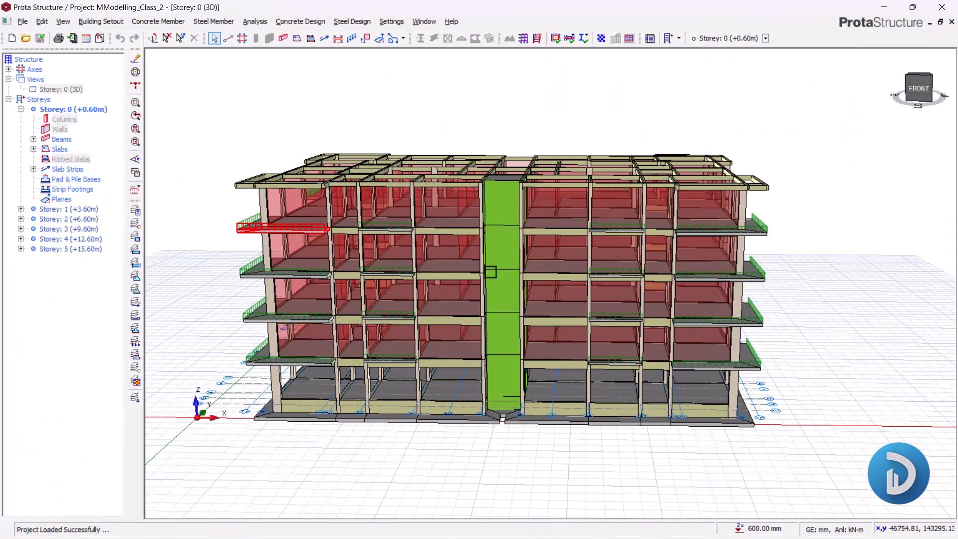
Examine the 3D structural model of the building from several sides
middle_drag(571, 399, 540, 396)
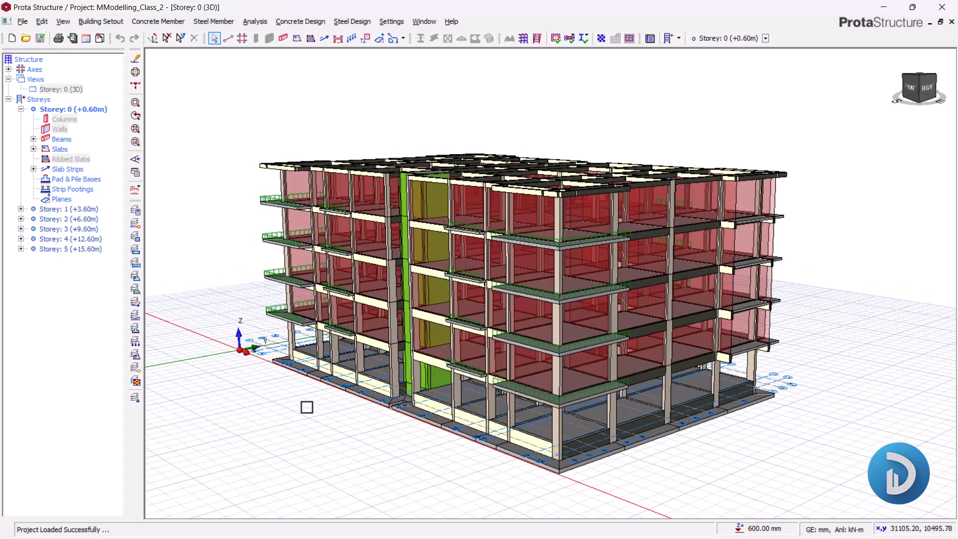
mouse_move(371, 301)
middle_down()
mouse_move(439, 319)
mouse_move(466, 315)
middle_up()
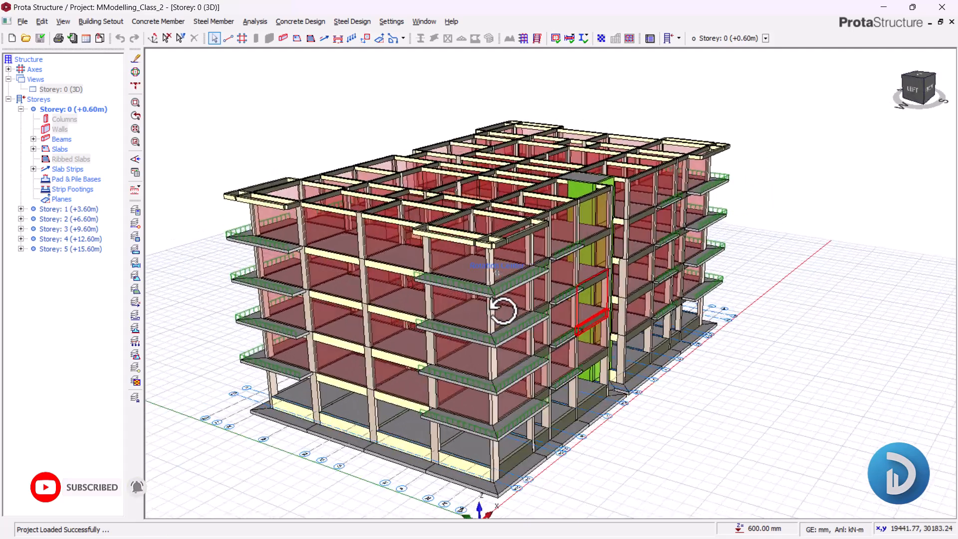
middle_drag(513, 308, 541, 308)
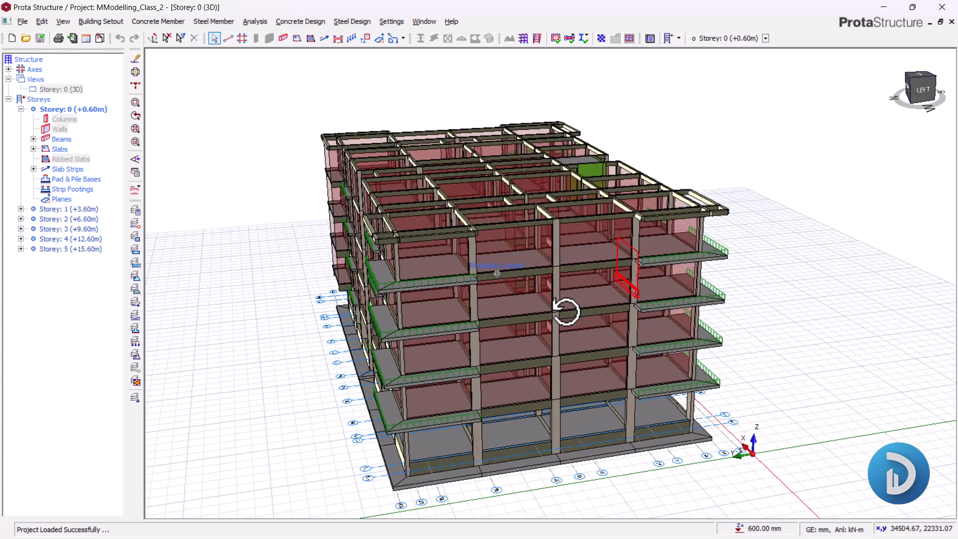
middle_drag(602, 310, 663, 304)
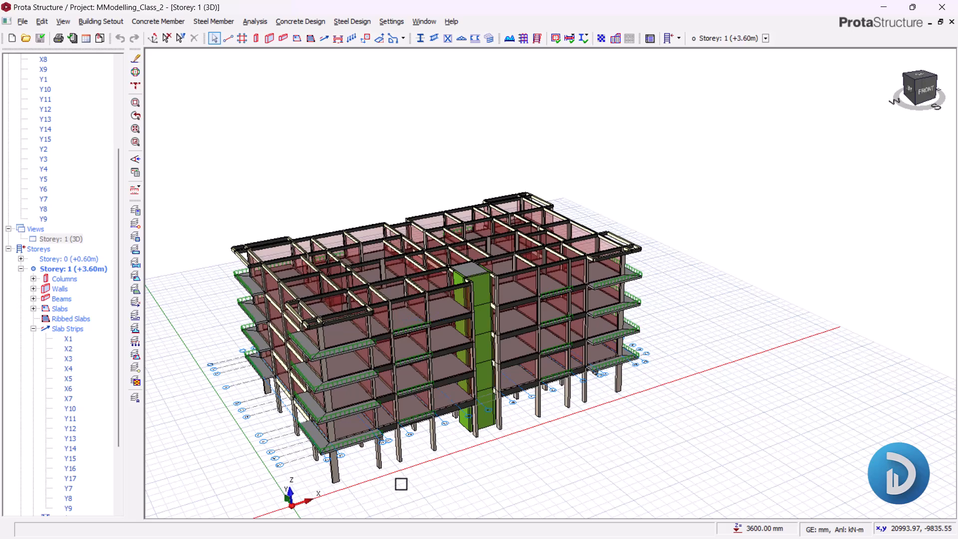
scroll(401, 484, up, 2)
scroll(617, 348, down, 2)
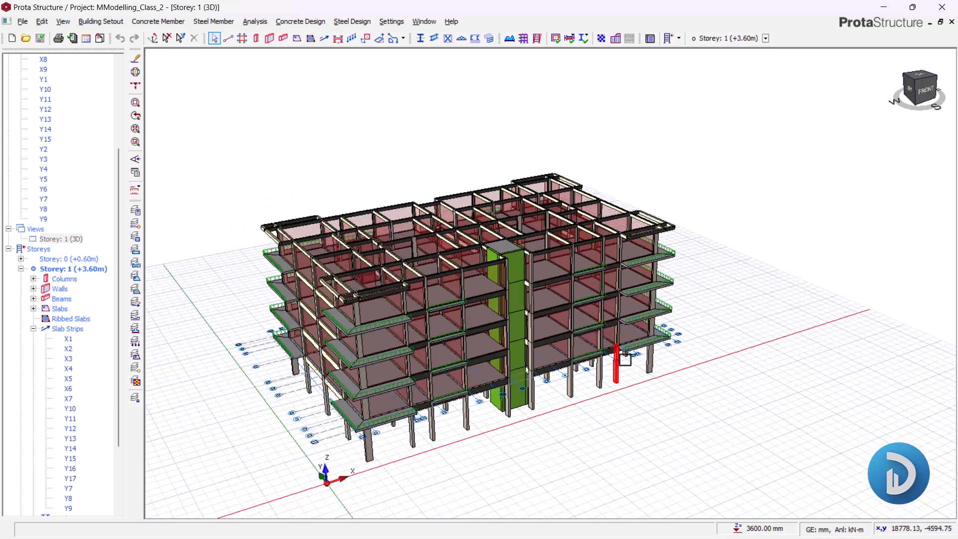
middle_drag(621, 425, 644, 435)
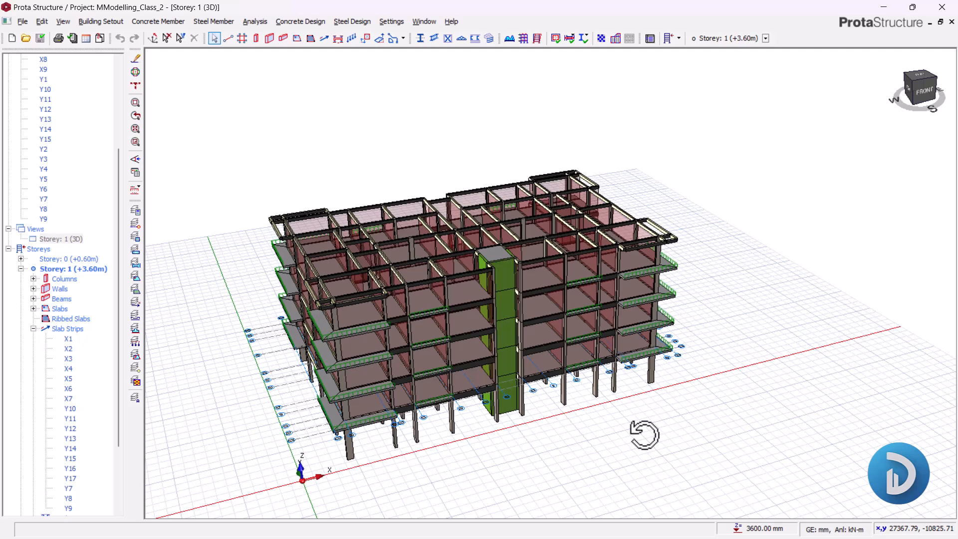
Switch the Storey: 1 view from 3D to plan
right_click(66, 240)
click(90, 248)
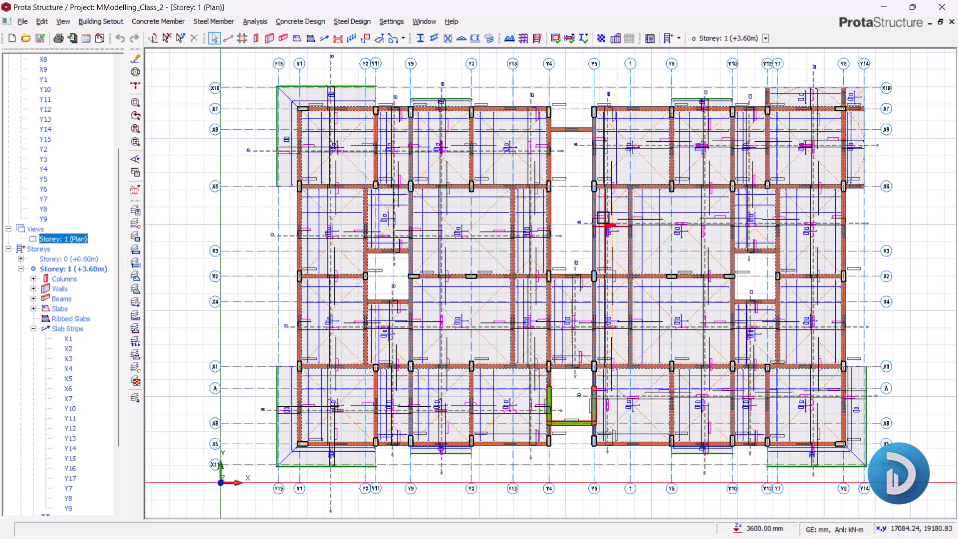
scroll(439, 329, down, 1)
middle_drag(434, 344, 391, 371)
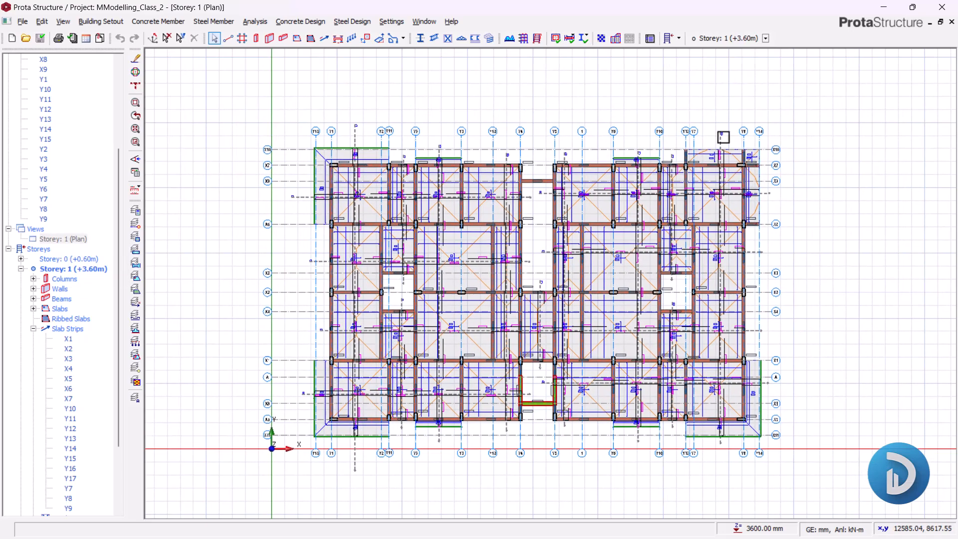
scroll(280, 123, up, 2)
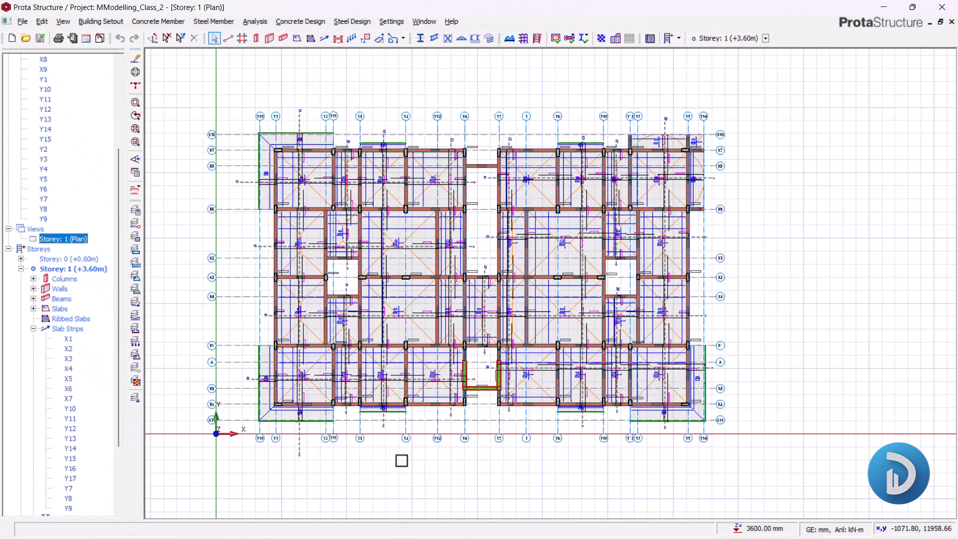
middle_drag(400, 460, 480, 465)
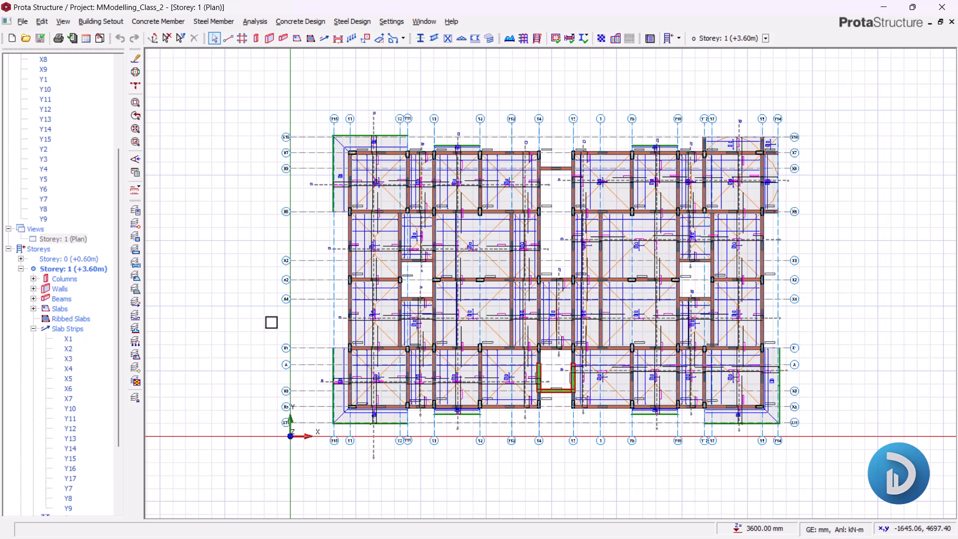
Examine the beam sizes, column labels and slab reinforcement in the Storey: 1 plan bays near axes X7 and X6
scroll(320, 166, up, 4)
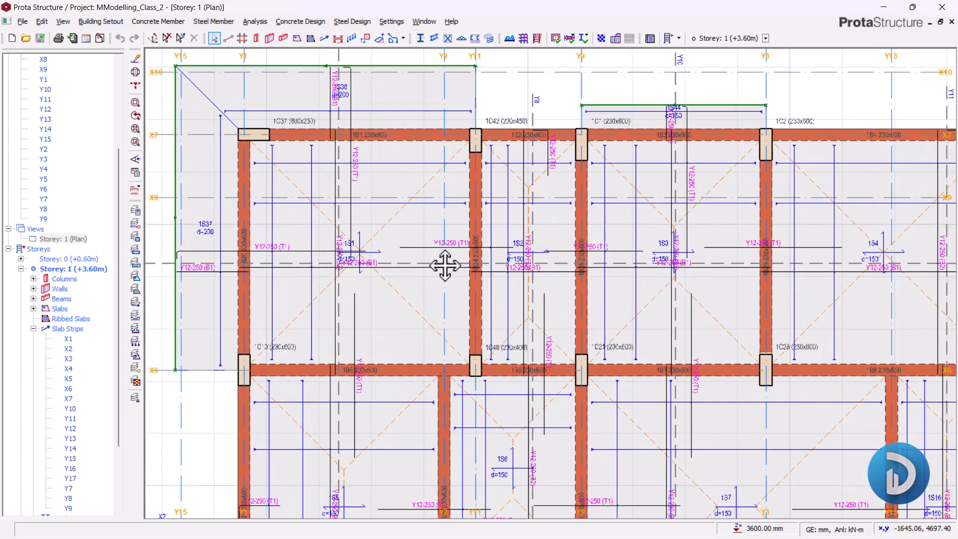
middle_drag(443, 265, 402, 294)
middle_drag(721, 329, 498, 322)
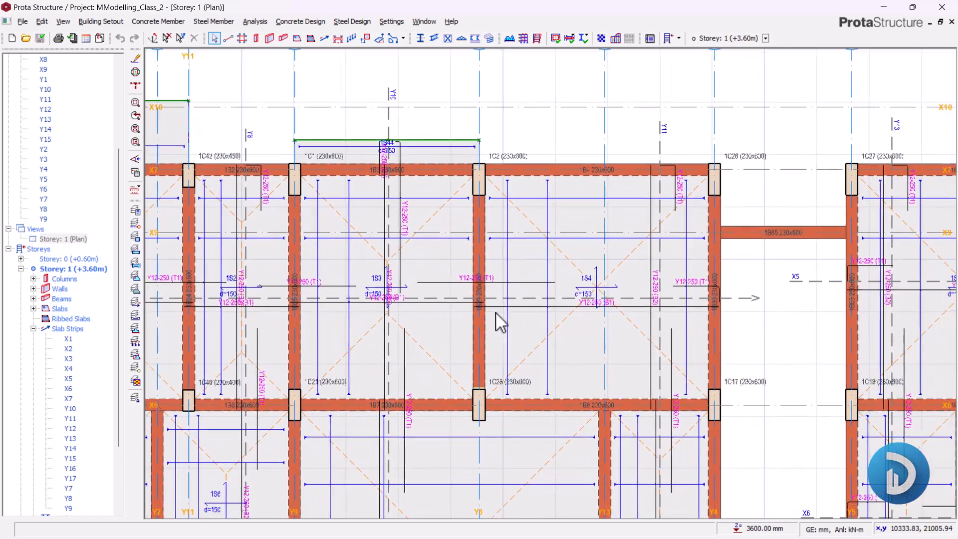
scroll(530, 256, down, 4)
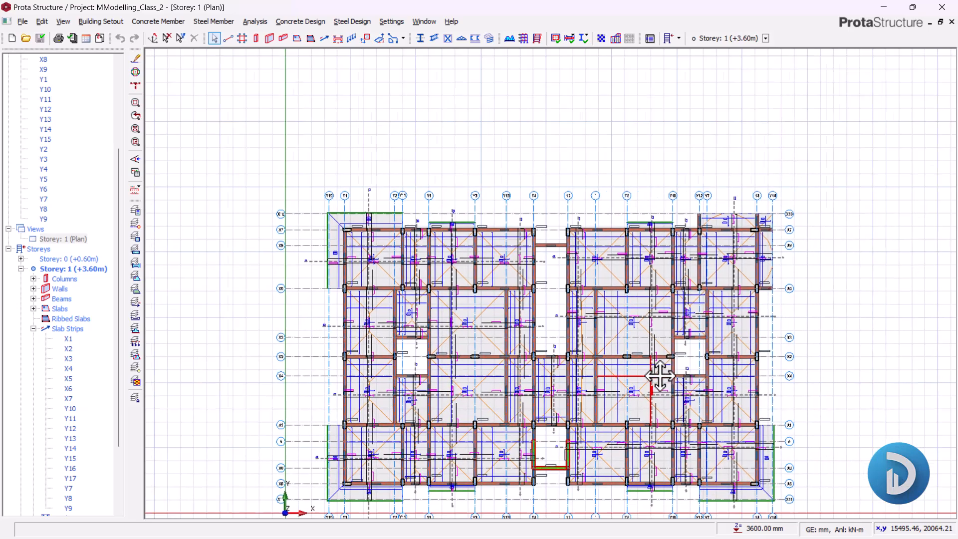
scroll(660, 376, up, 3)
middle_drag(379, 221, 523, 286)
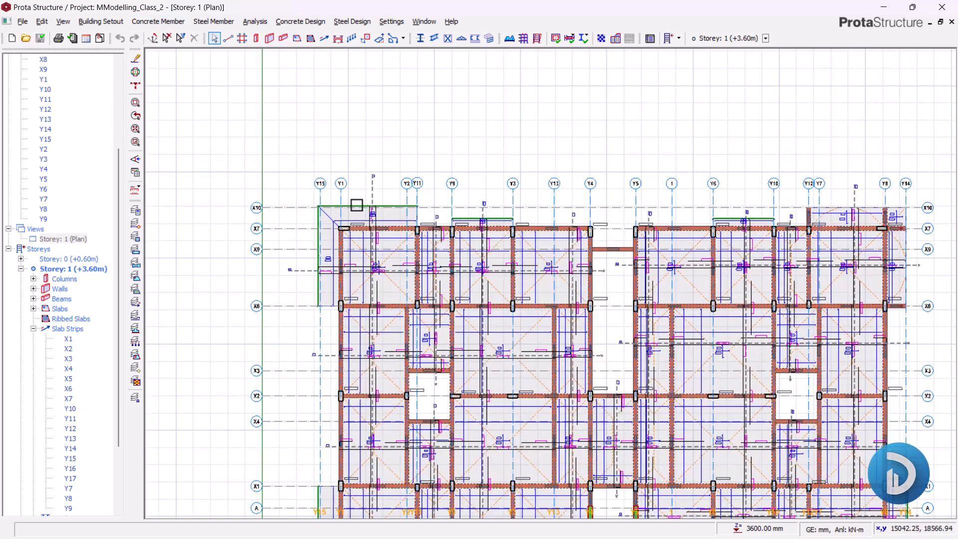
scroll(356, 203, down, 3)
Review the design status and utilization ratios of the beam axes in the beam section design table
click(304, 20)
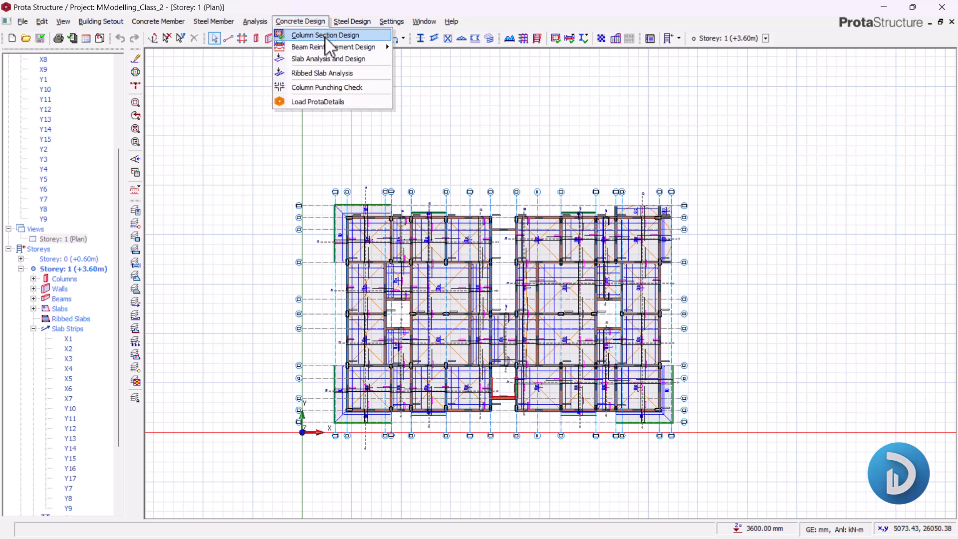
mouse_move(331, 47)
click(426, 48)
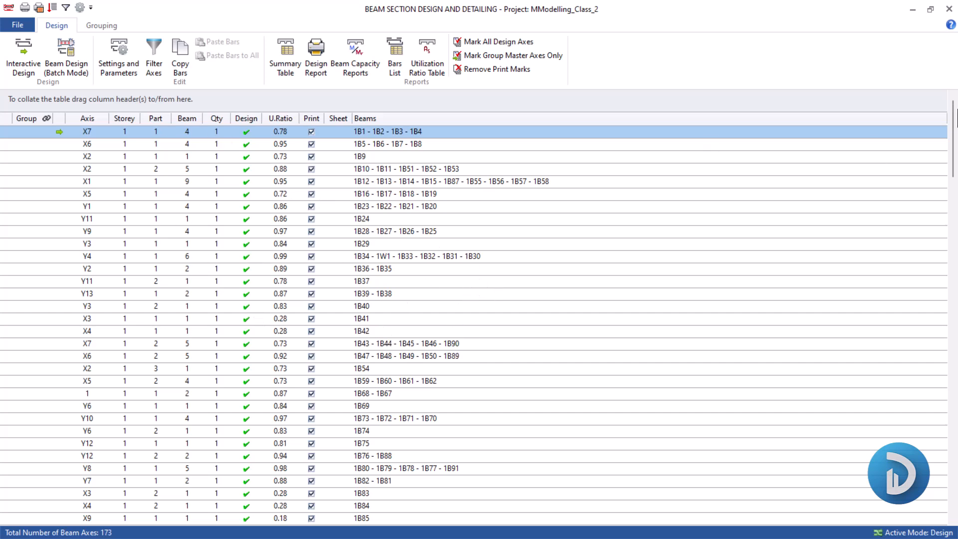
click(948, 9)
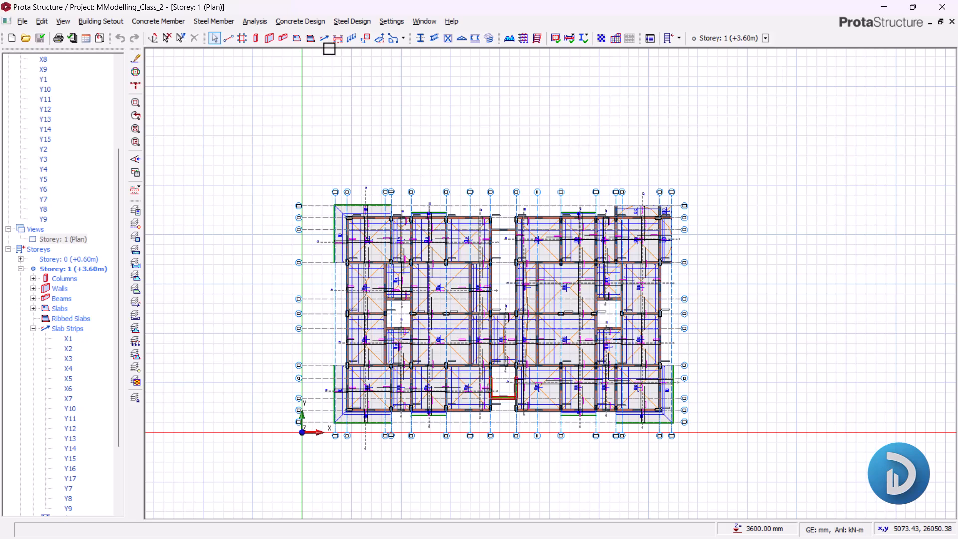
Review the design status, utilization ratios and steel bars of the columns in the column reinforcement design table
click(311, 22)
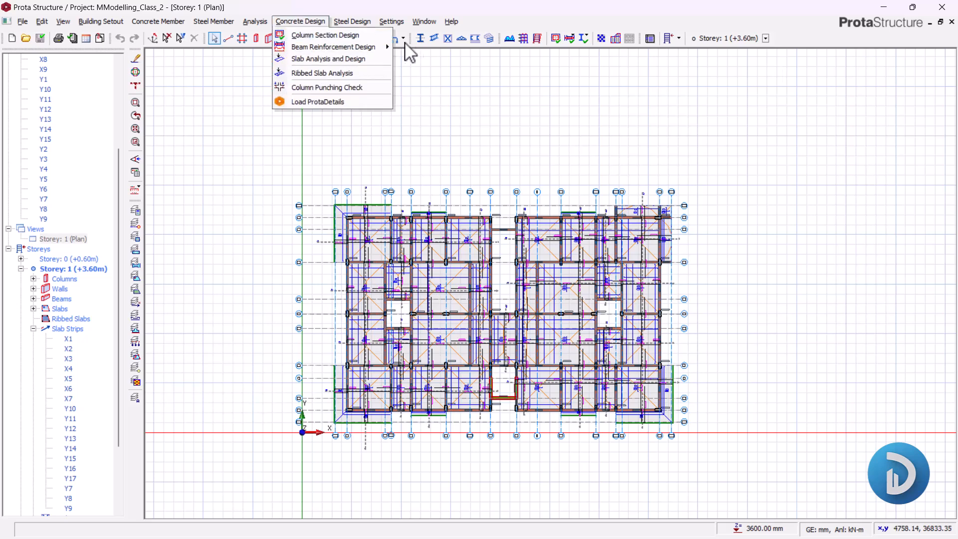
click(372, 34)
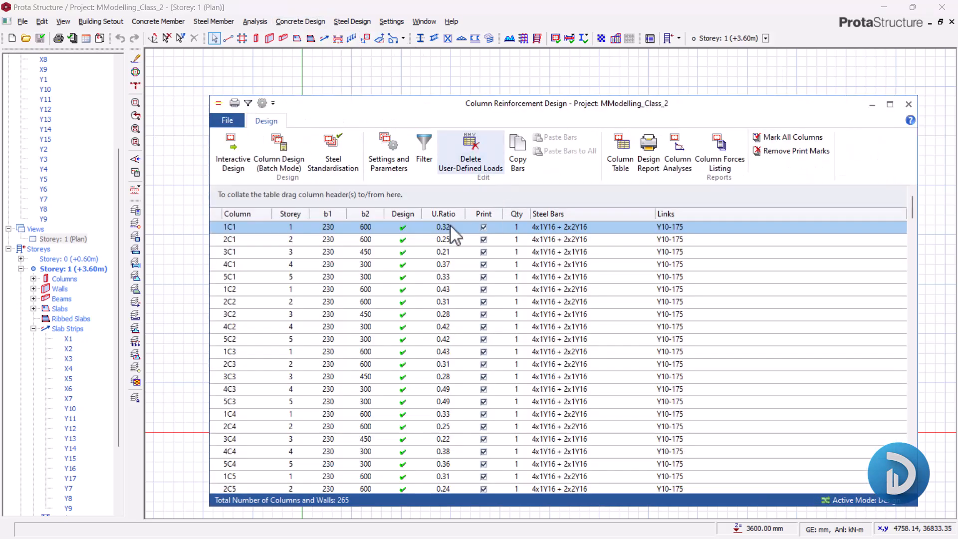
scroll(435, 330, down, 20)
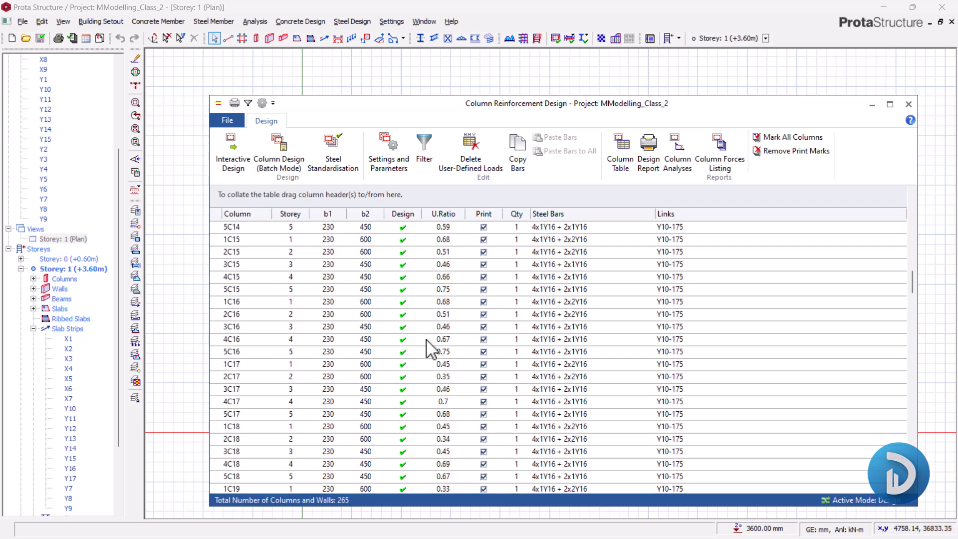
scroll(444, 329, up, 20)
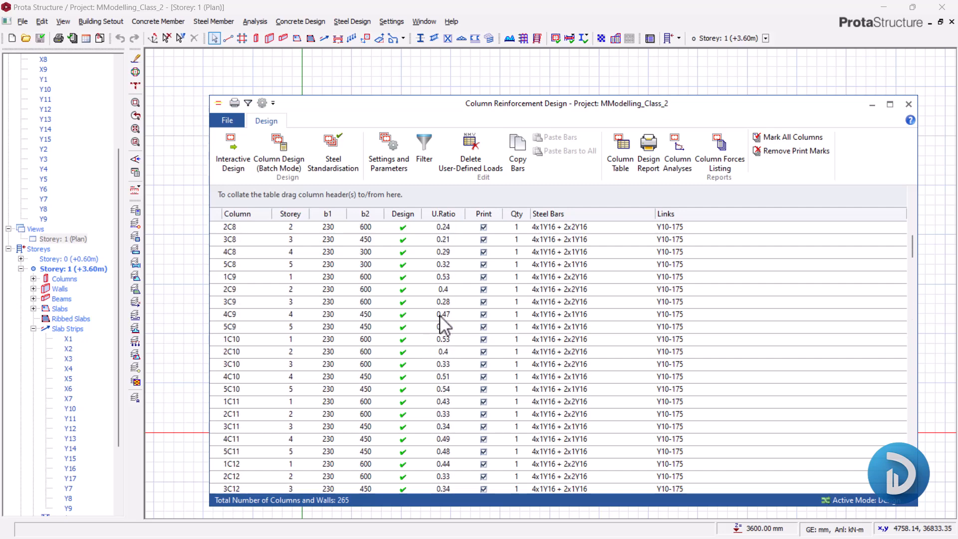
click(909, 104)
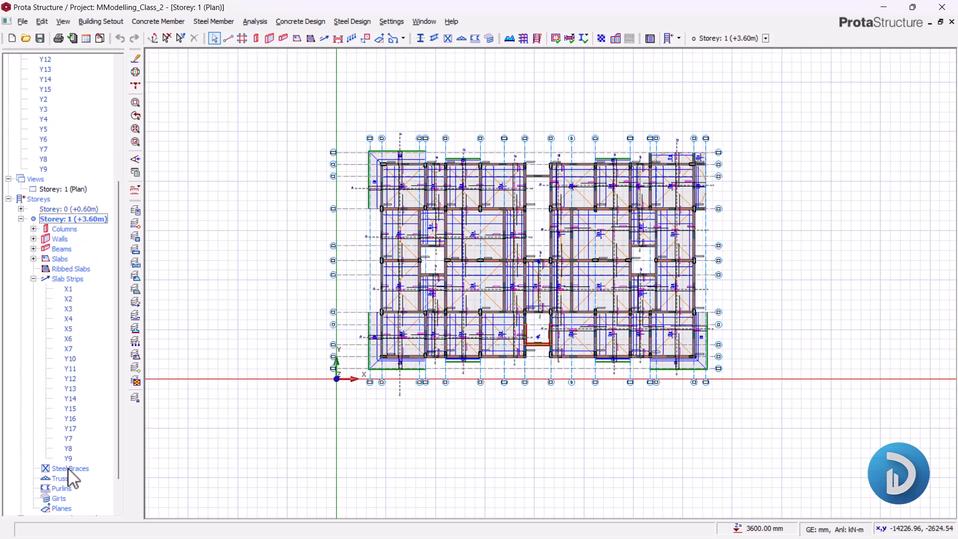
Activate the Storey: 0 (+0.60m) plan and focus on the columns around axes X7 and X6
double_click(73, 211)
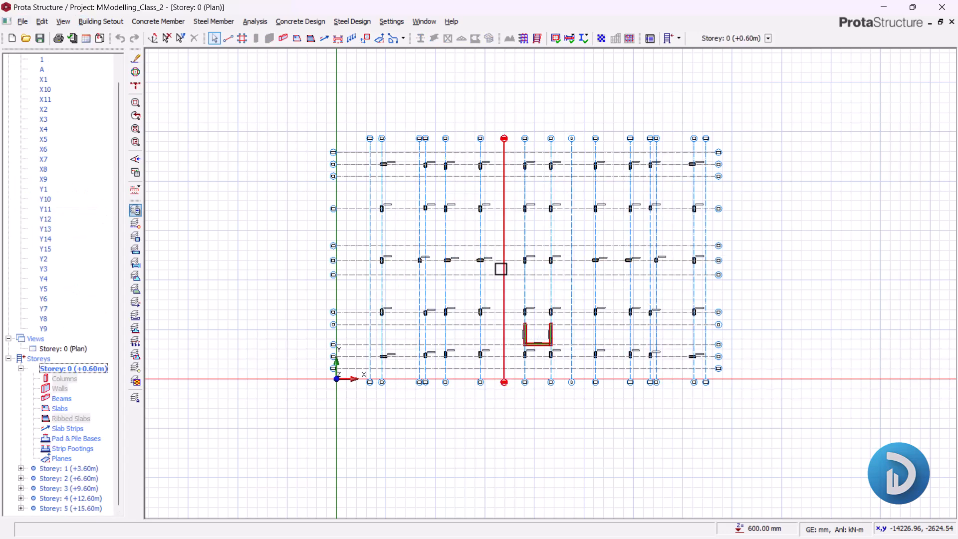
middle_drag(499, 268, 468, 263)
scroll(449, 260, up, 5)
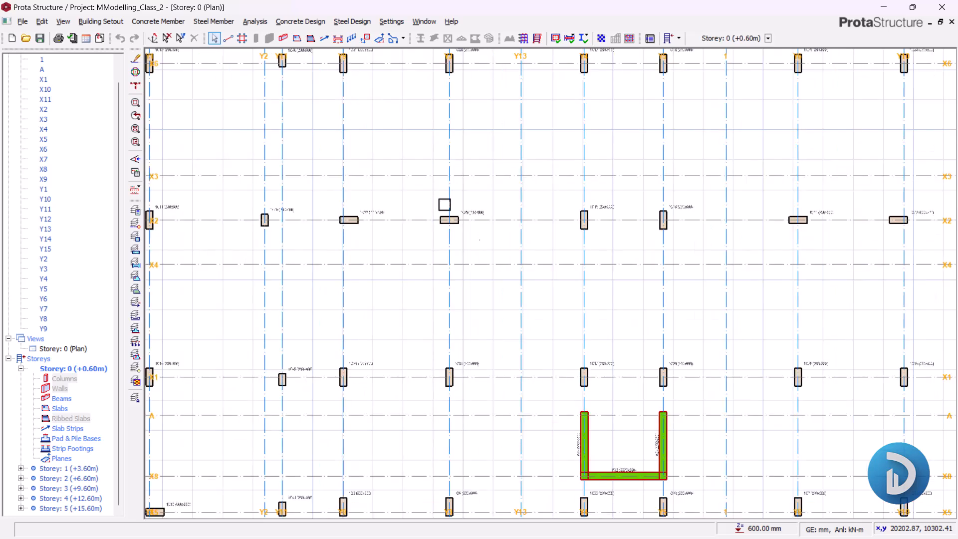
middle_drag(467, 317, 467, 321)
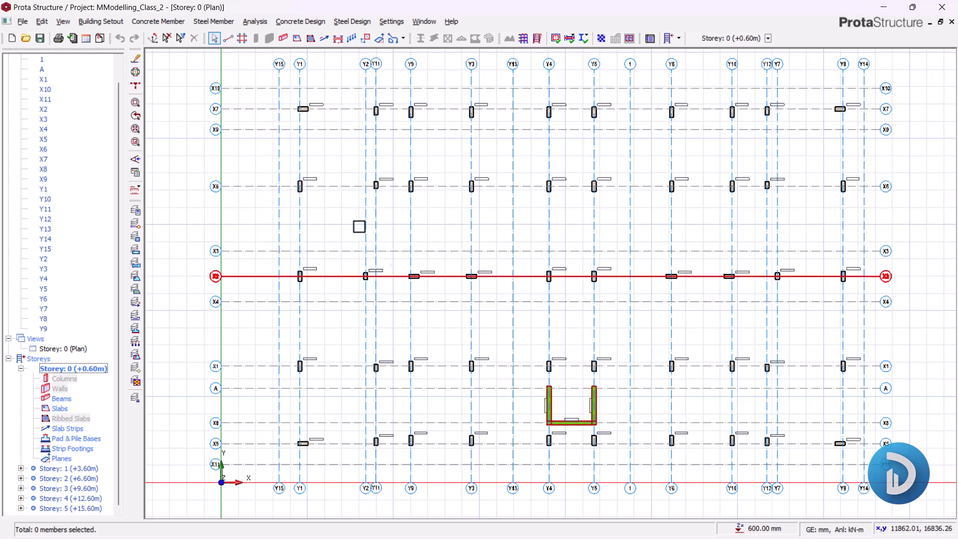
scroll(295, 111, up, 3)
scroll(285, 80, up, 1)
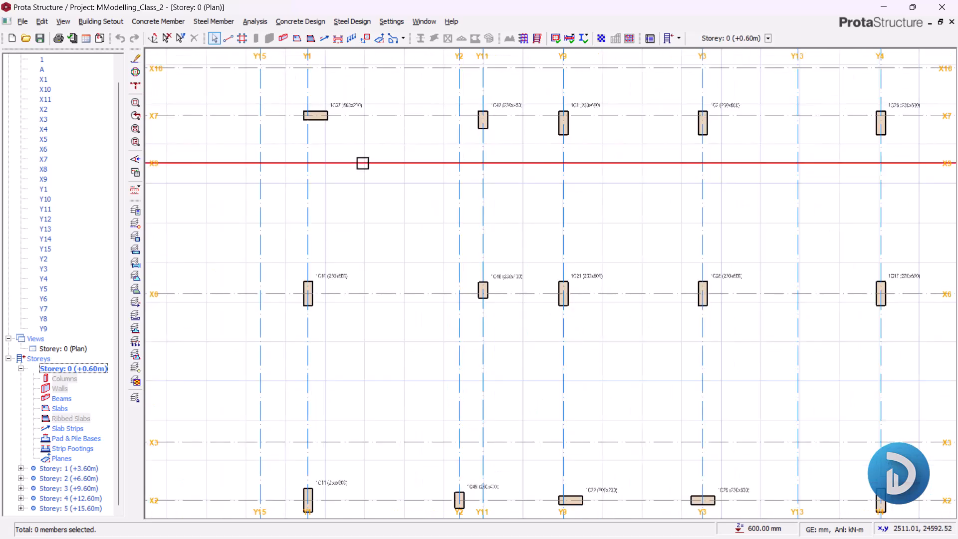
Examine the column and wall layout across the whole Storey: 0 plan
scroll(364, 165, down, 3)
middle_drag(353, 242, 424, 259)
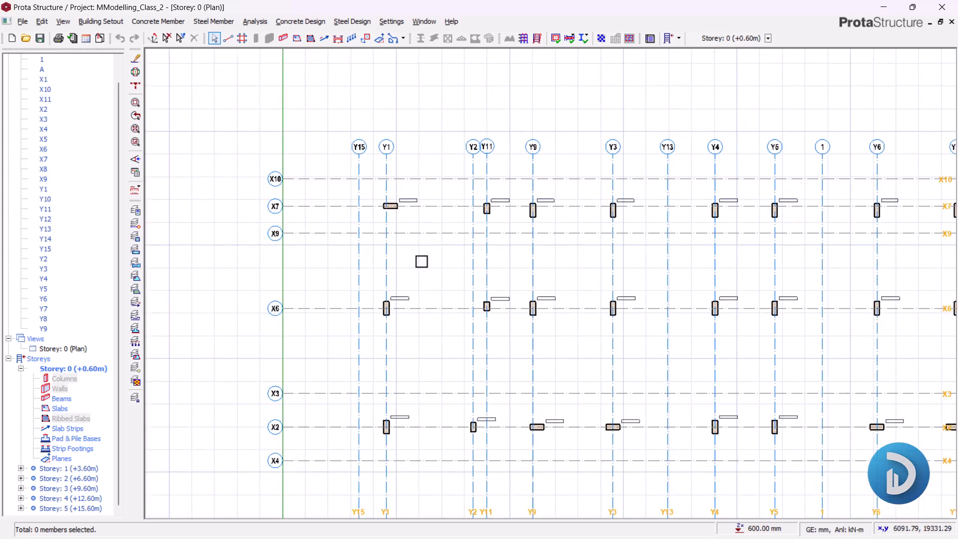
middle_drag(460, 210, 437, 184)
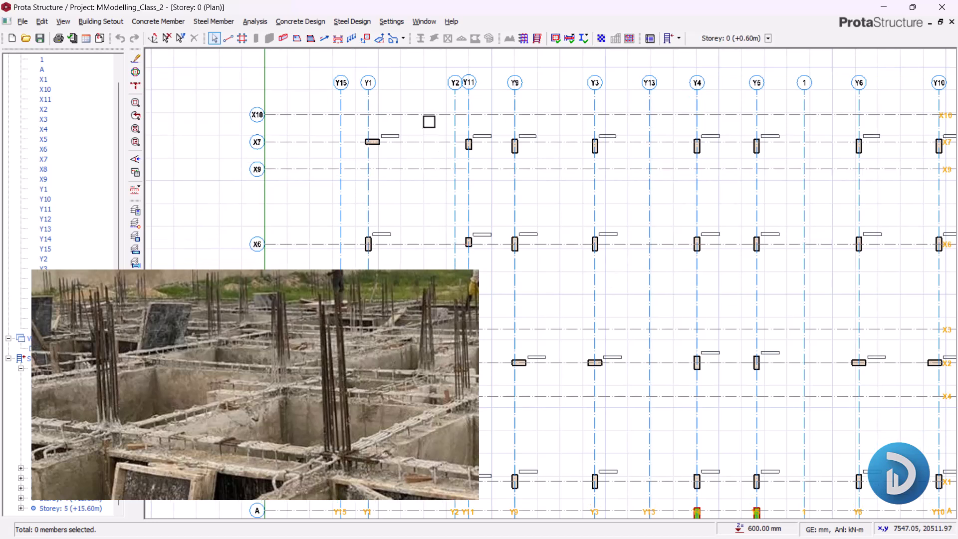
scroll(429, 106, up, 2)
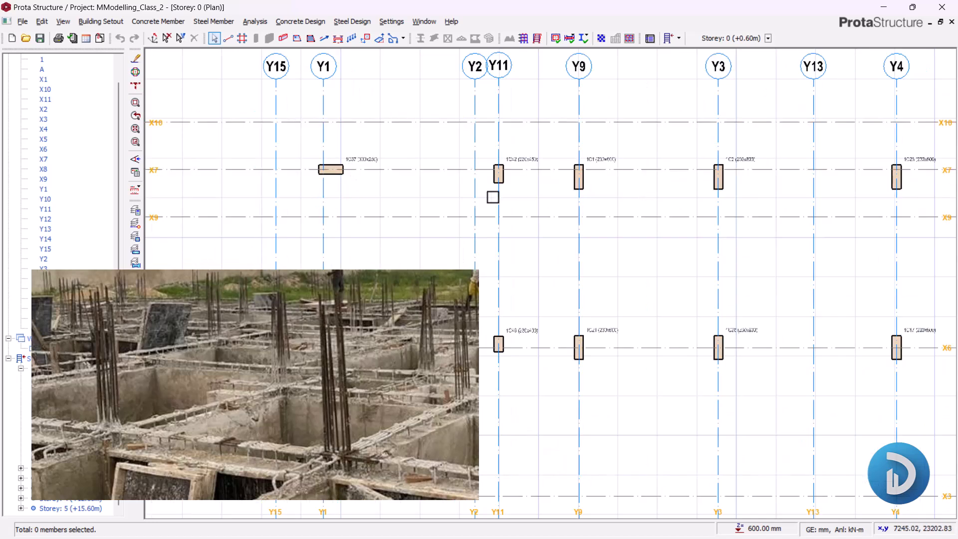
scroll(540, 197, down, 3)
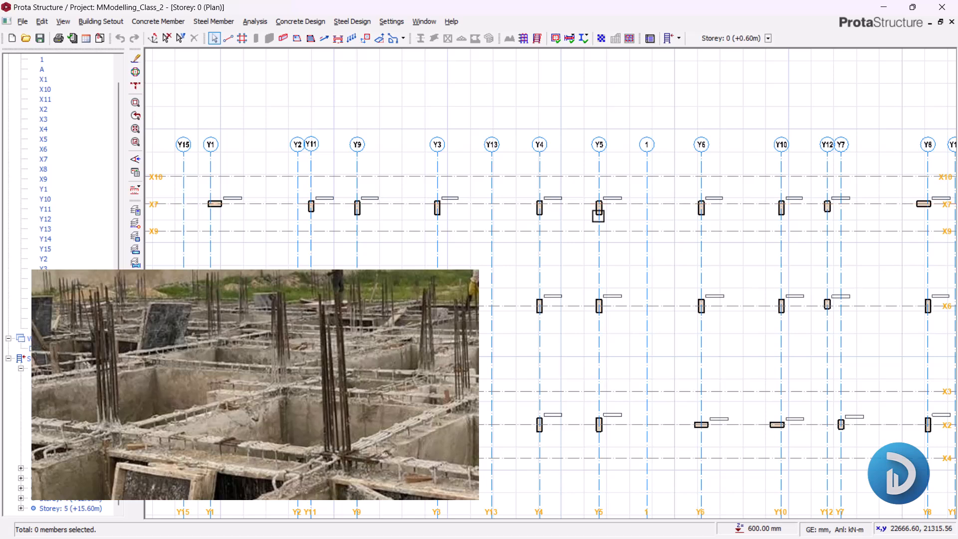
scroll(579, 205, down, 3)
middle_drag(579, 326, 567, 243)
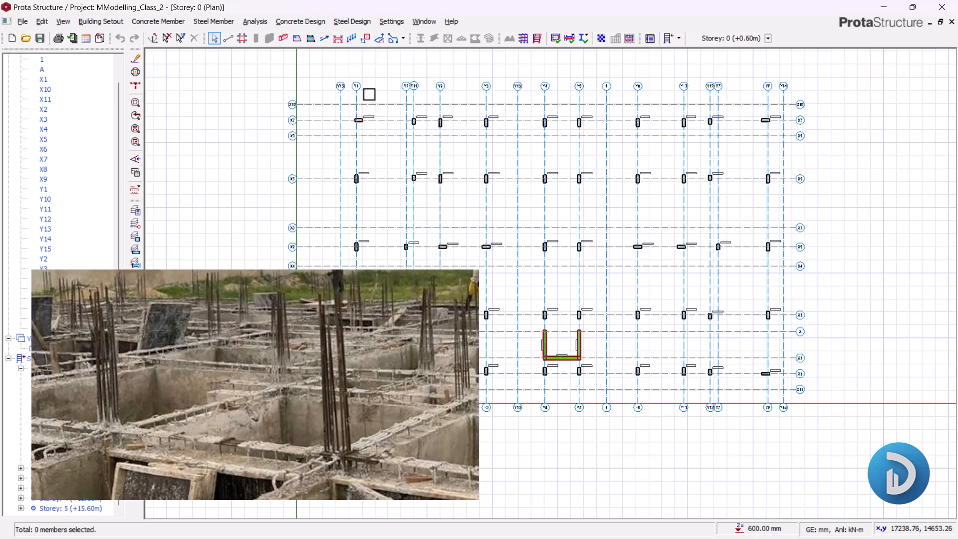
scroll(369, 95, up, 5)
scroll(638, 245, down, 1)
scroll(638, 245, down, 2)
scroll(721, 198, down, 2)
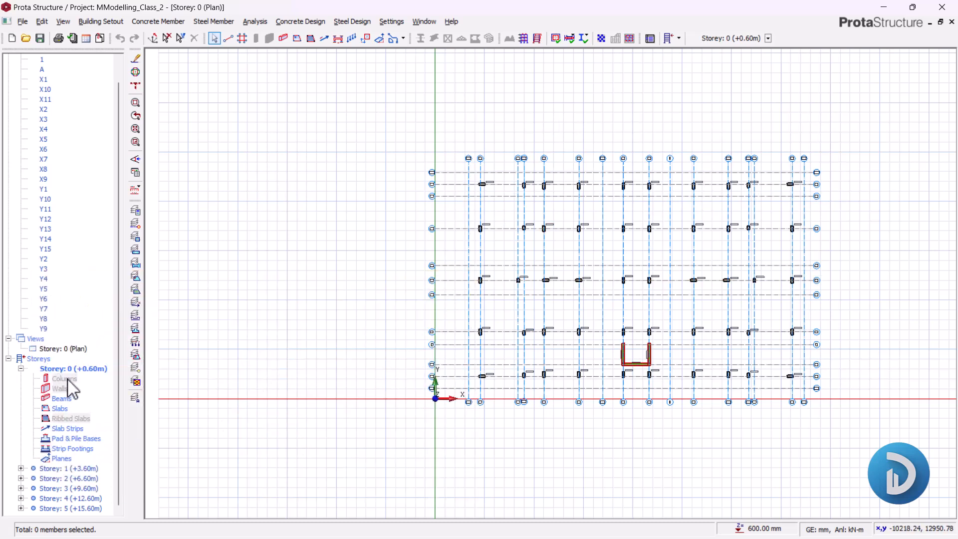
Activate the Storey: 1 (+3.60m) plan and examine its beam layout between the columns
double_click(69, 468)
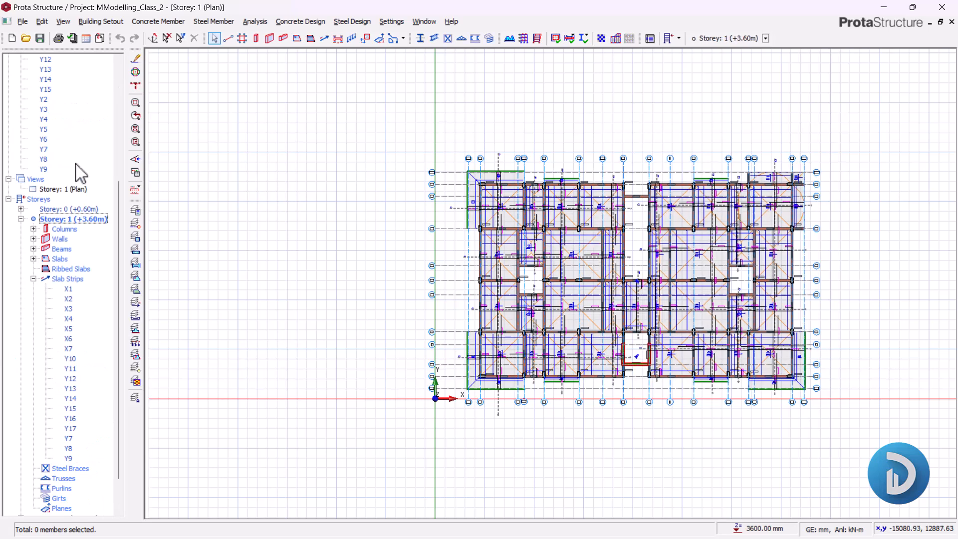
scroll(590, 180, up, 6)
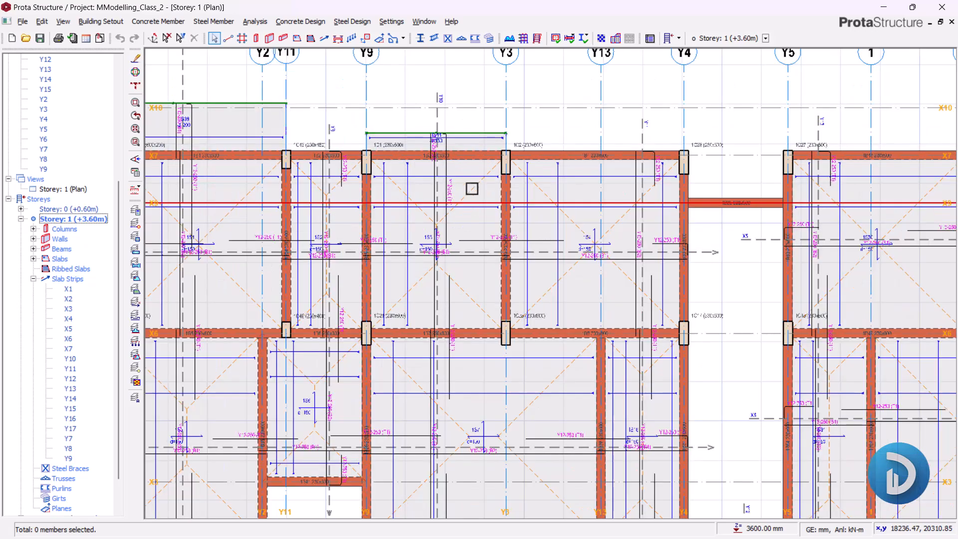
middle_drag(688, 270, 415, 268)
scroll(493, 217, down, 3)
scroll(481, 241, down, 1)
scroll(529, 279, up, 5)
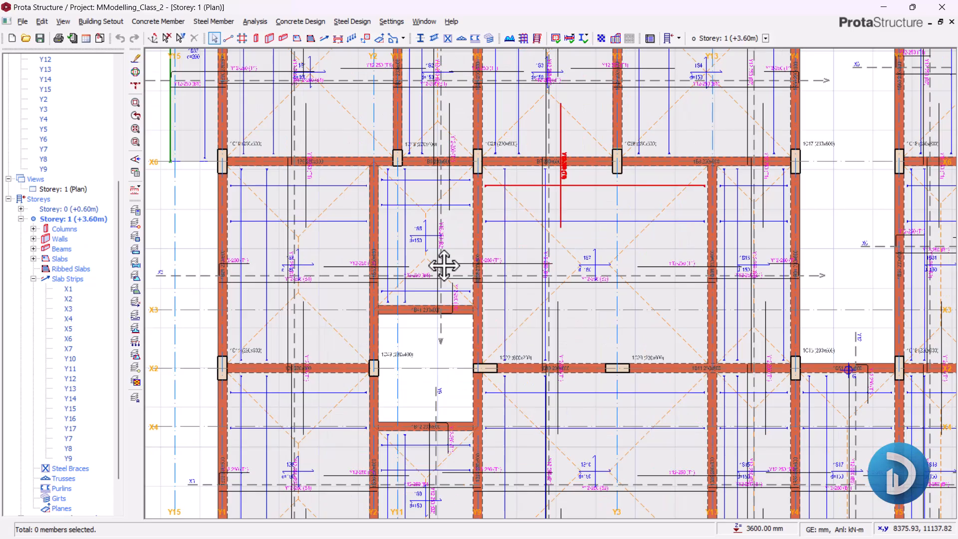
middle_drag(444, 265, 431, 267)
middle_drag(593, 199, 711, 289)
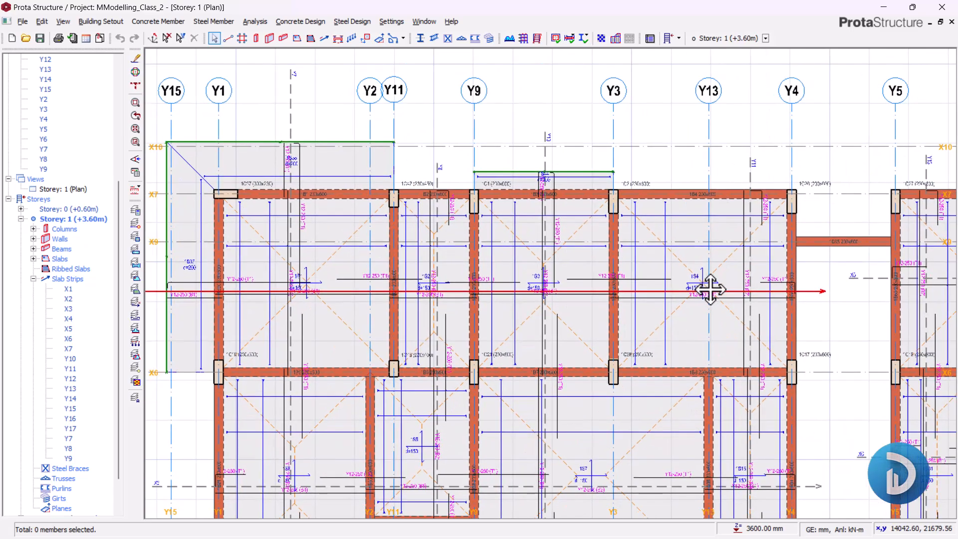
scroll(500, 209, down, 3)
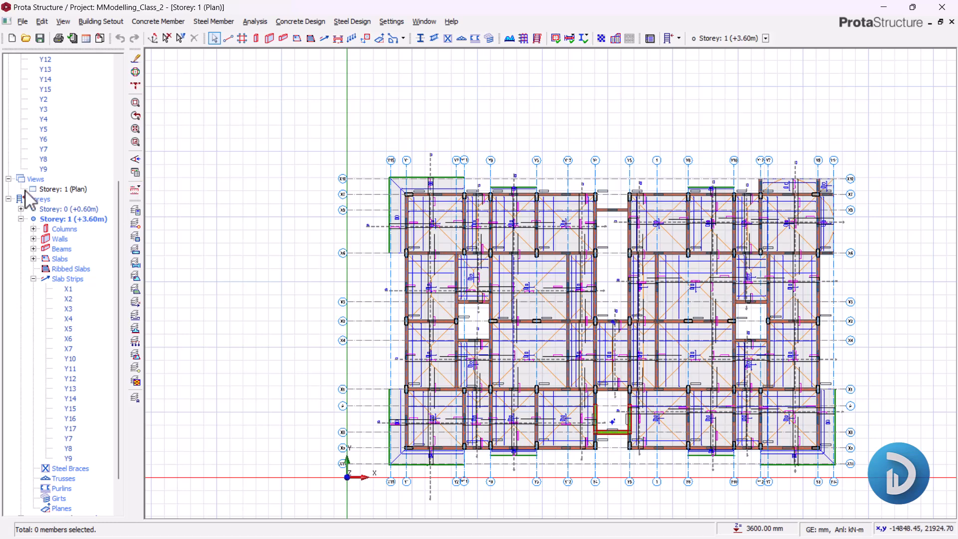
Reactivate the Storey: 0 (+0.60m) plan and frame the columns along axes X7, X6 and X2
double_click(70, 209)
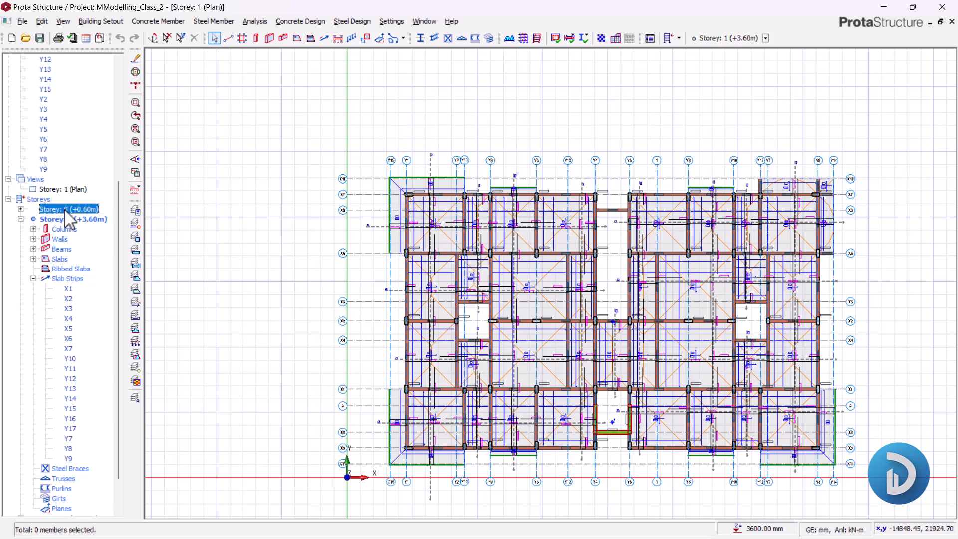
scroll(460, 189, down, 2)
scroll(451, 169, up, 5)
middle_drag(434, 163, 471, 197)
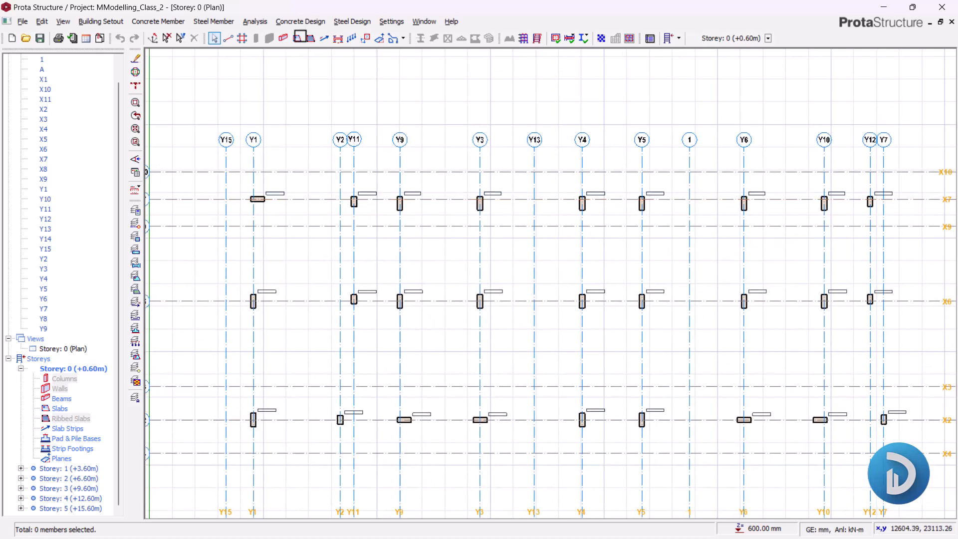
Arrange the workspace as two side-by-side windows of equal width, 50 % each
click(425, 21)
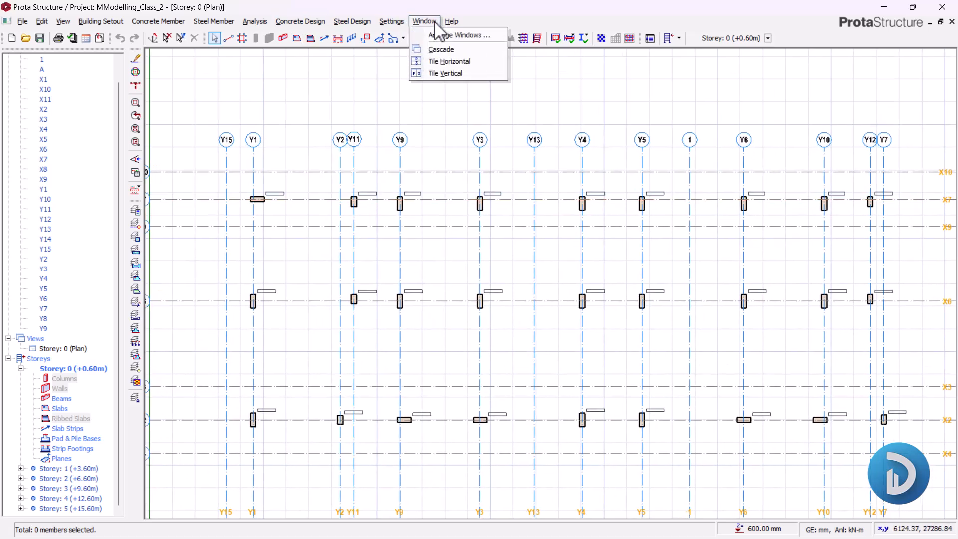
click(435, 36)
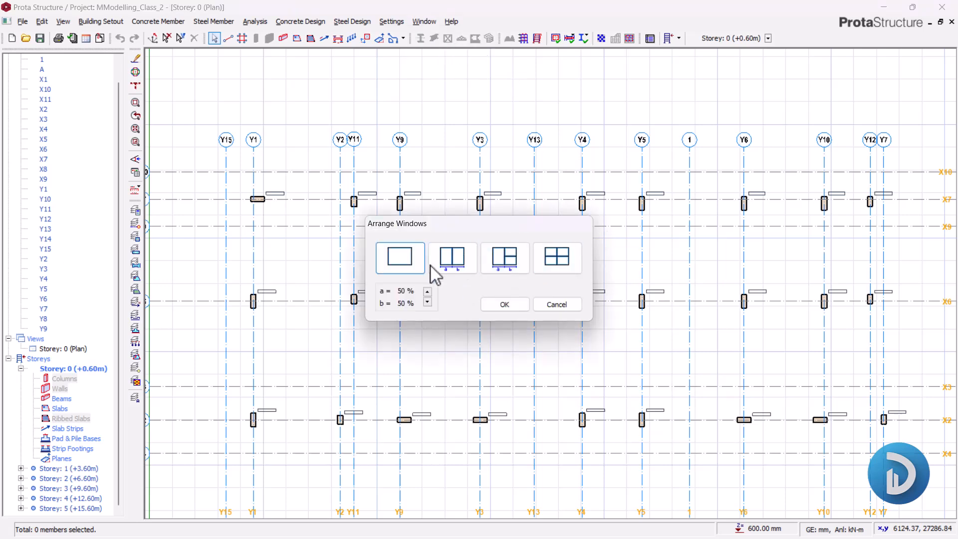
click(452, 260)
click(505, 303)
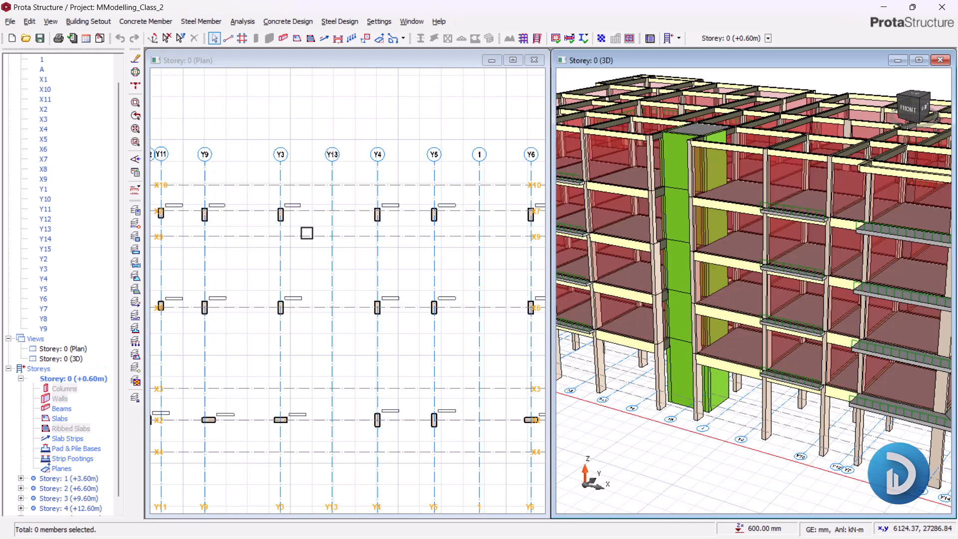
Fit the Storey: 0 plan in its window and change the neighbouring 3D view to a plan view
scroll(356, 194, down, 4)
middle_drag(336, 320, 340, 281)
scroll(270, 217, up, 3)
scroll(274, 216, down, 5)
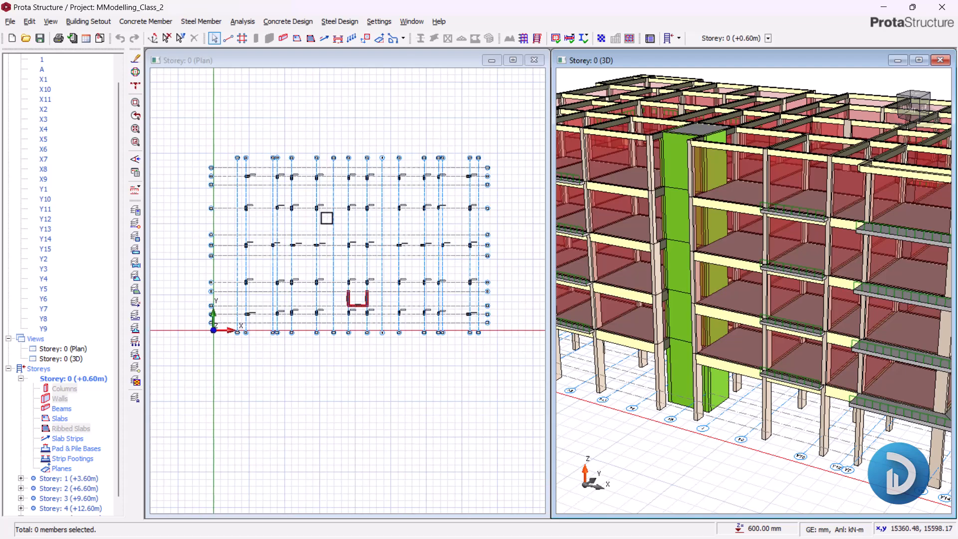
middle_drag(326, 218, 318, 225)
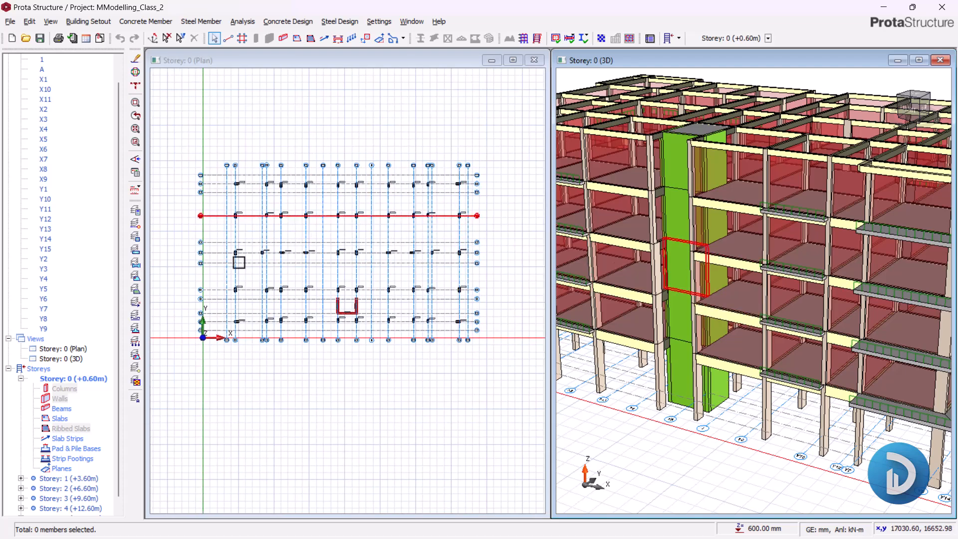
scroll(754, 188, down, 4)
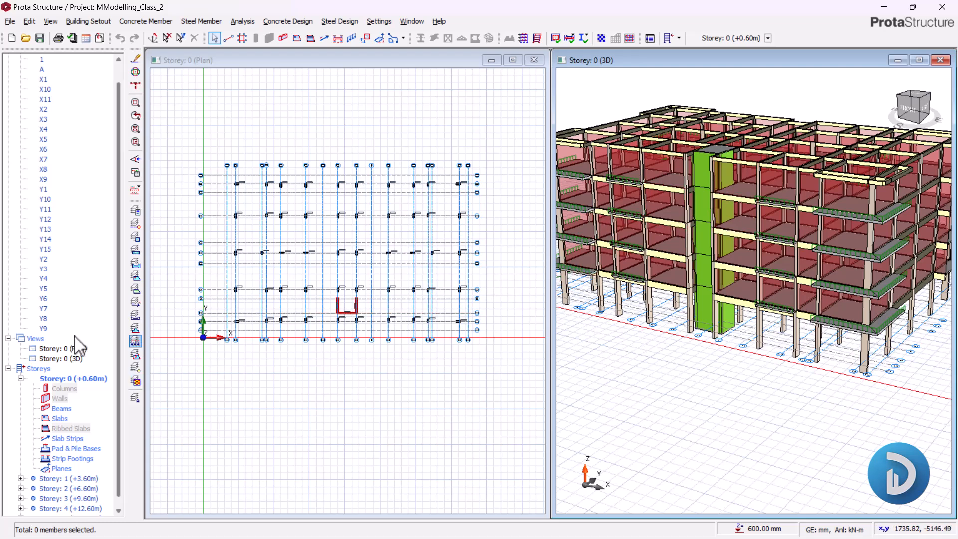
click(80, 361)
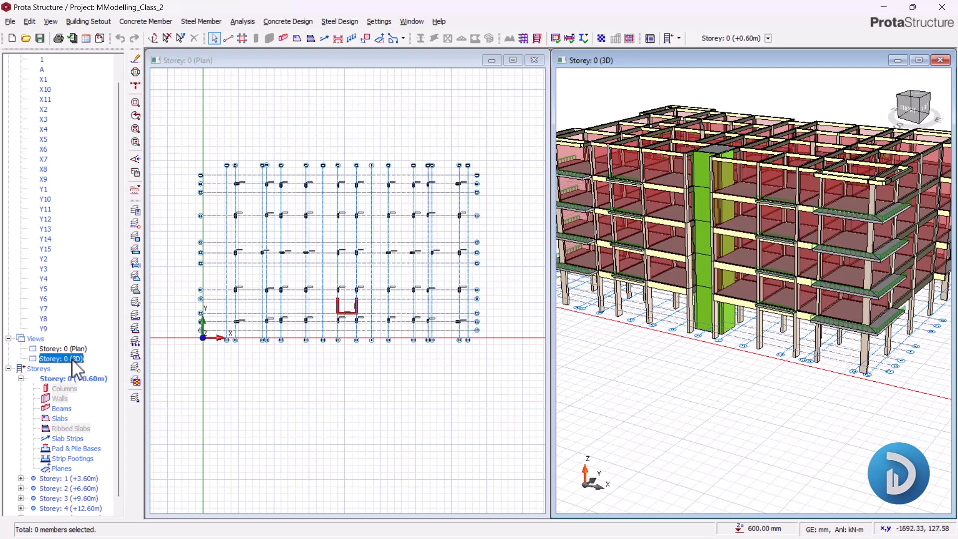
right_click(74, 360)
click(100, 366)
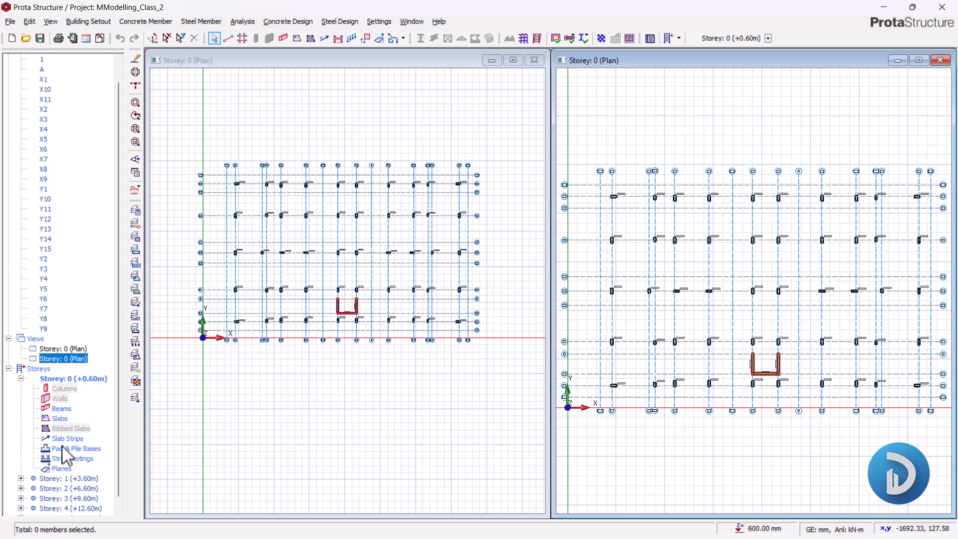
Switch the first plan view to Storey: 1 (+3.60m) and focus on the beams between axes Y15 and Y9
click(63, 348)
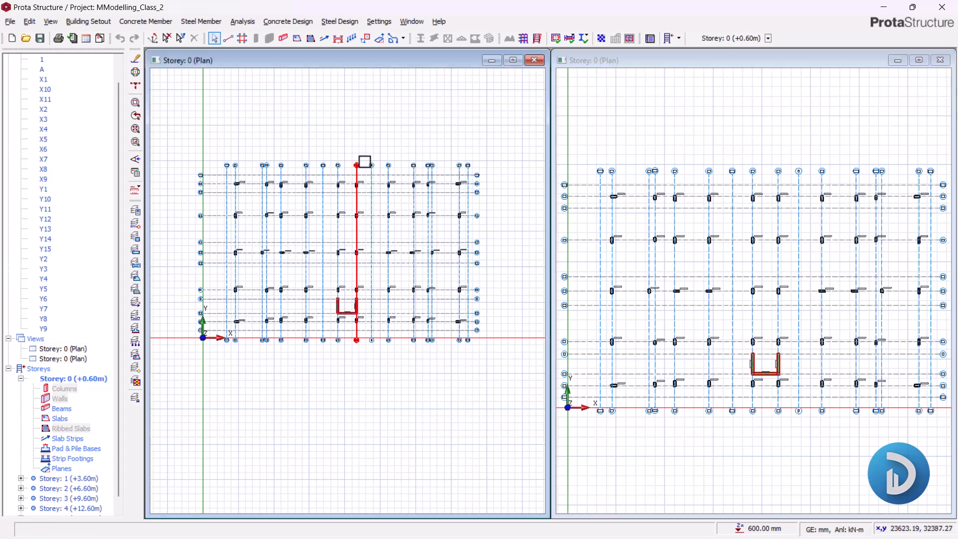
double_click(71, 479)
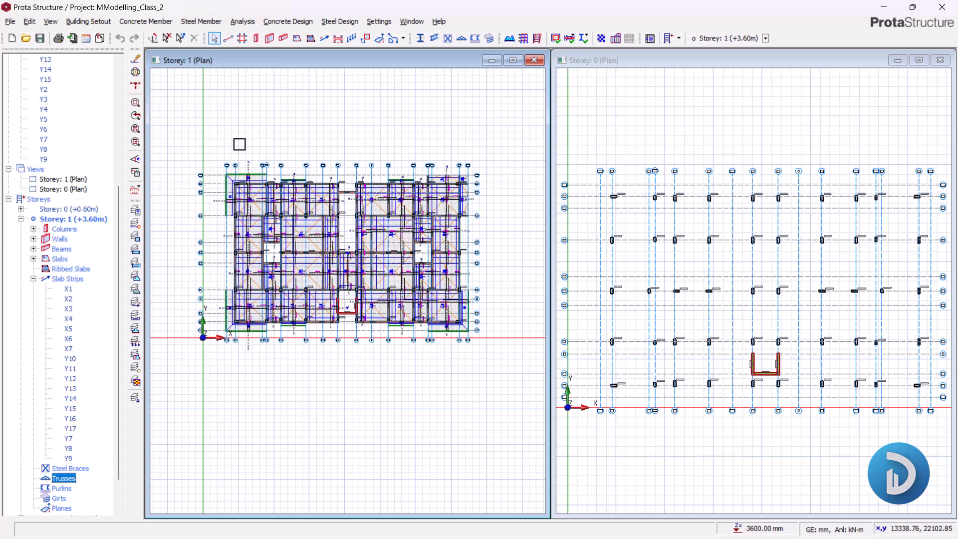
scroll(239, 144, up, 4)
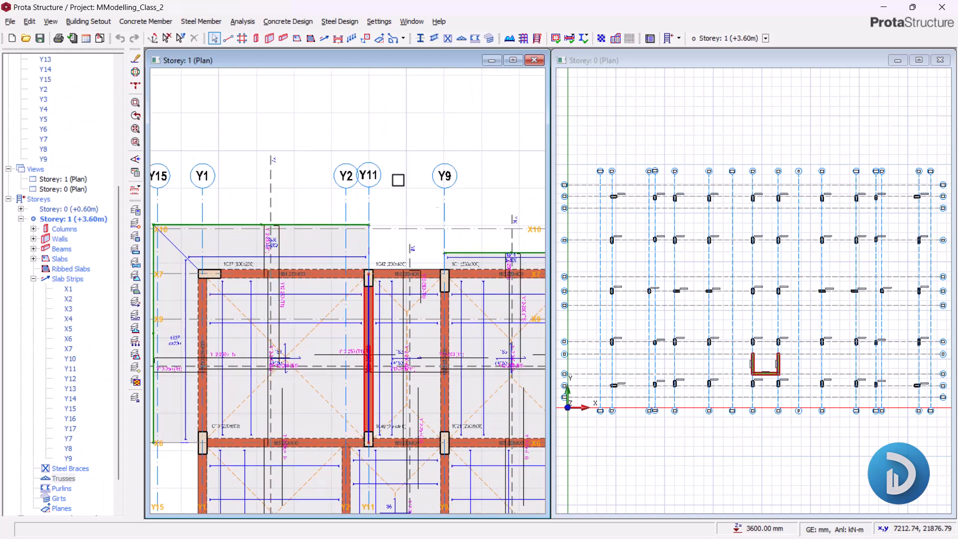
middle_drag(323, 279, 372, 216)
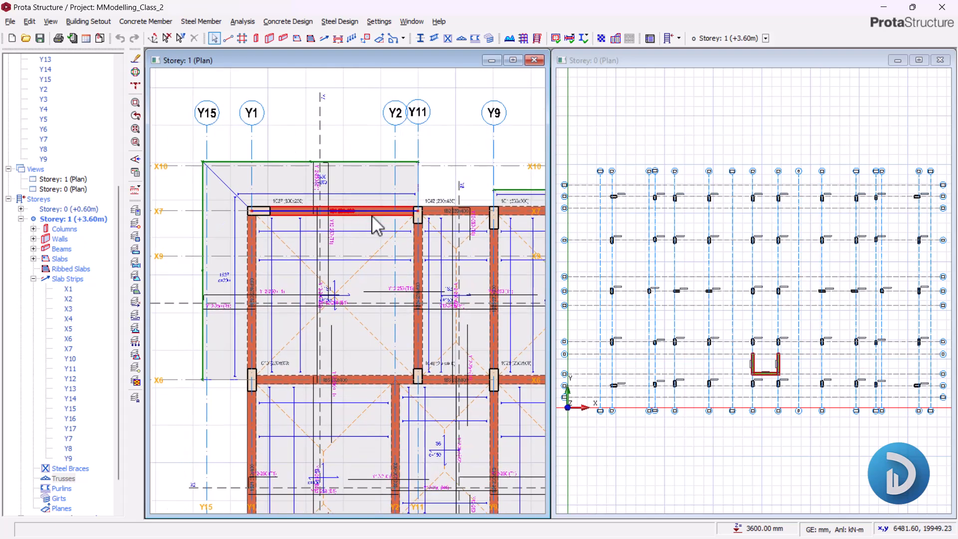
Activate the Storey: 0 plan view and focus on the matching columns between axes Y15 and Y9
click(660, 128)
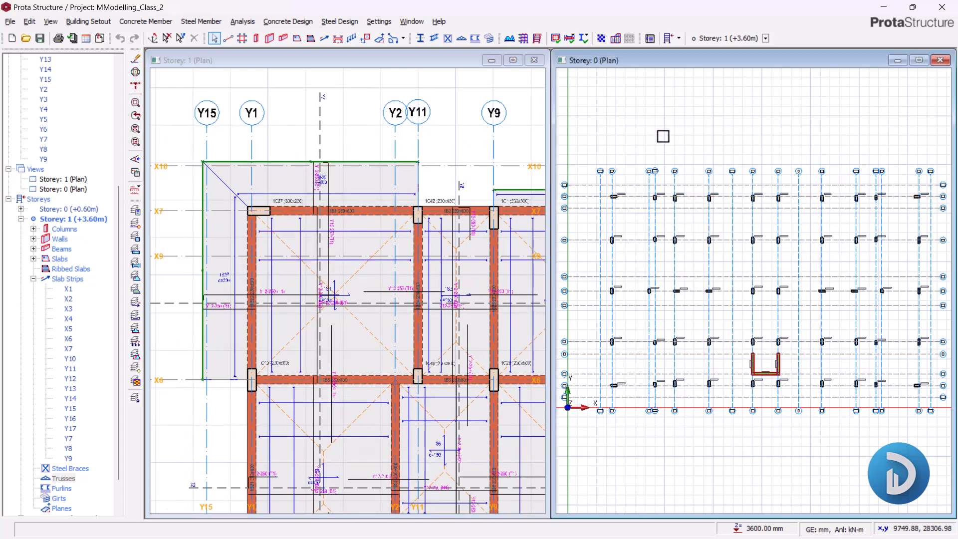
scroll(660, 128, up, 4)
middle_drag(667, 150, 697, 201)
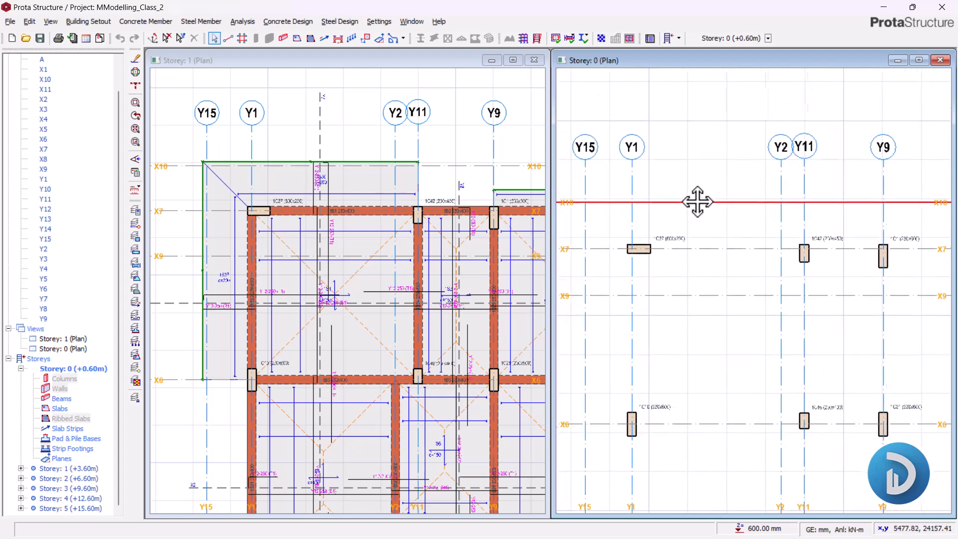
scroll(693, 183, down, 3)
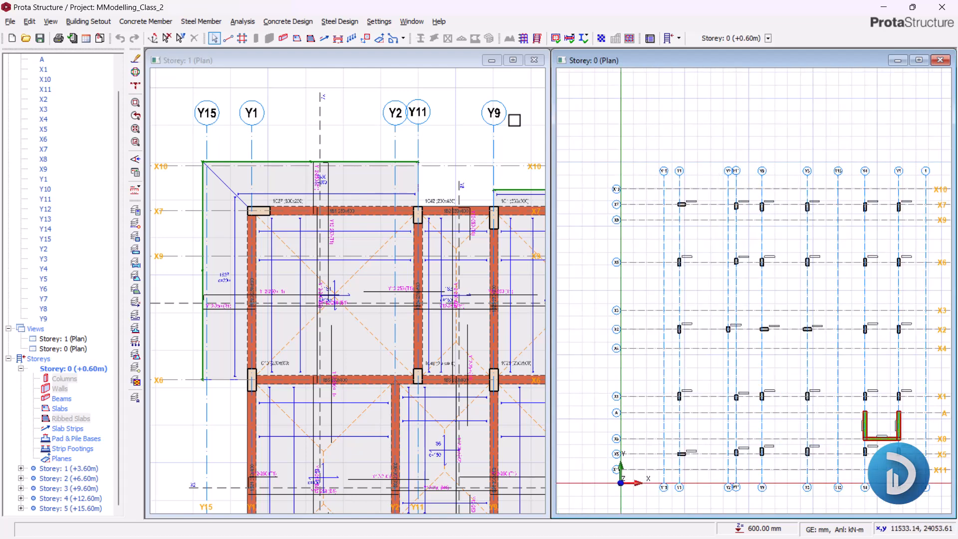
scroll(746, 223, down, 3)
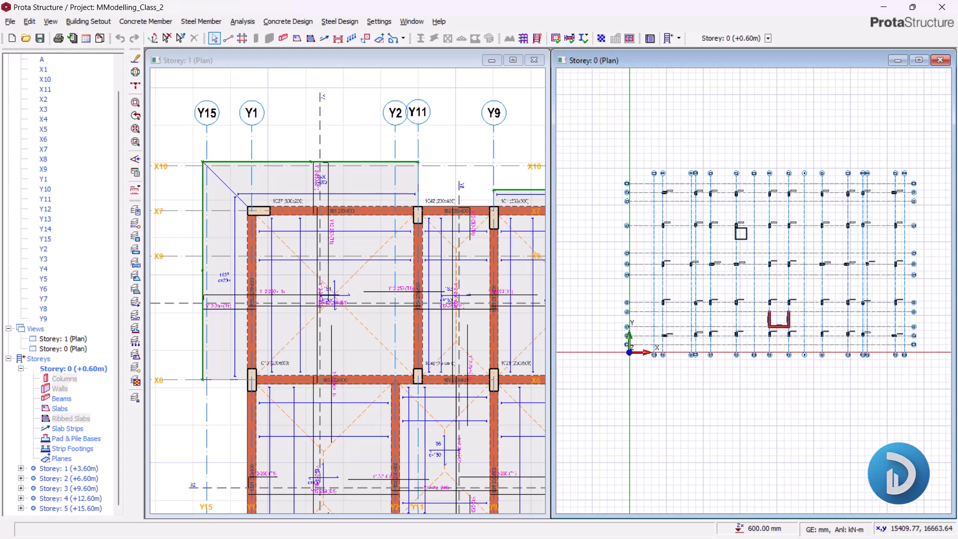
scroll(615, 135, up, 3)
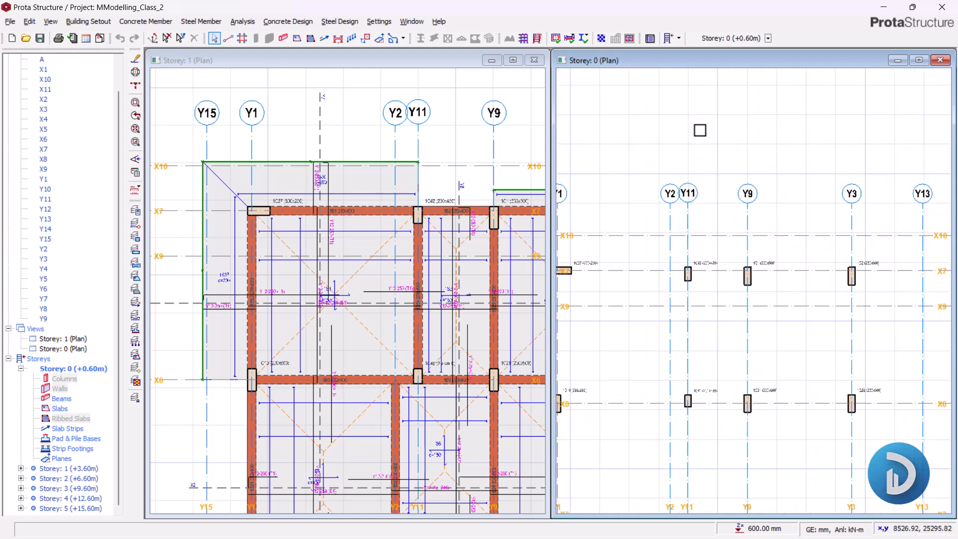
middle_drag(806, 125, 816, 122)
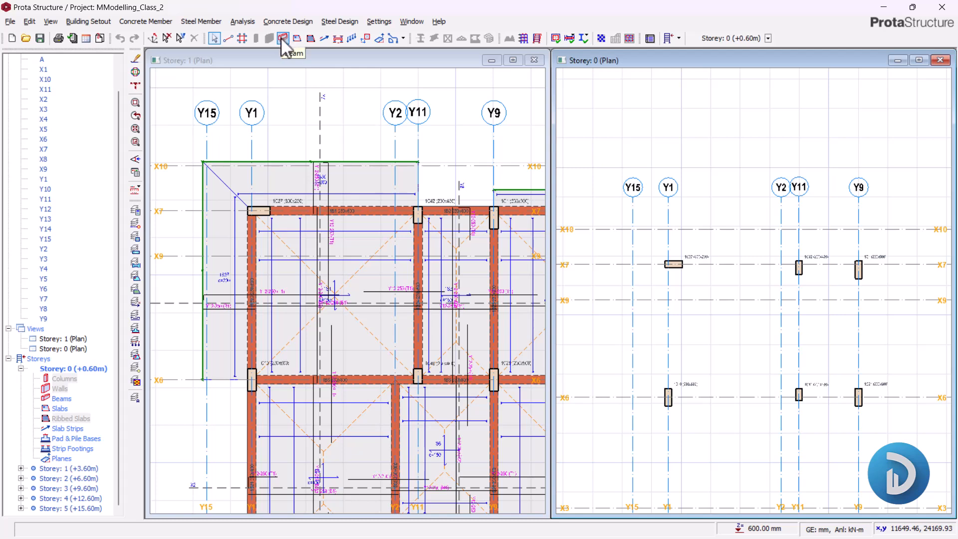
Start a concrete beam for the Storey: 0 plan and set its section height to 1200 mm, keeping the 230 mm width
click(155, 22)
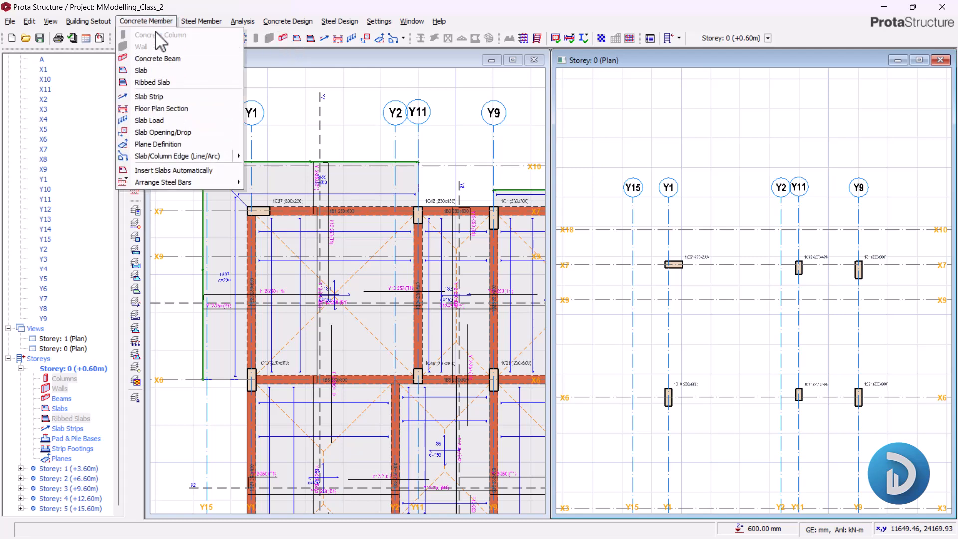
click(153, 59)
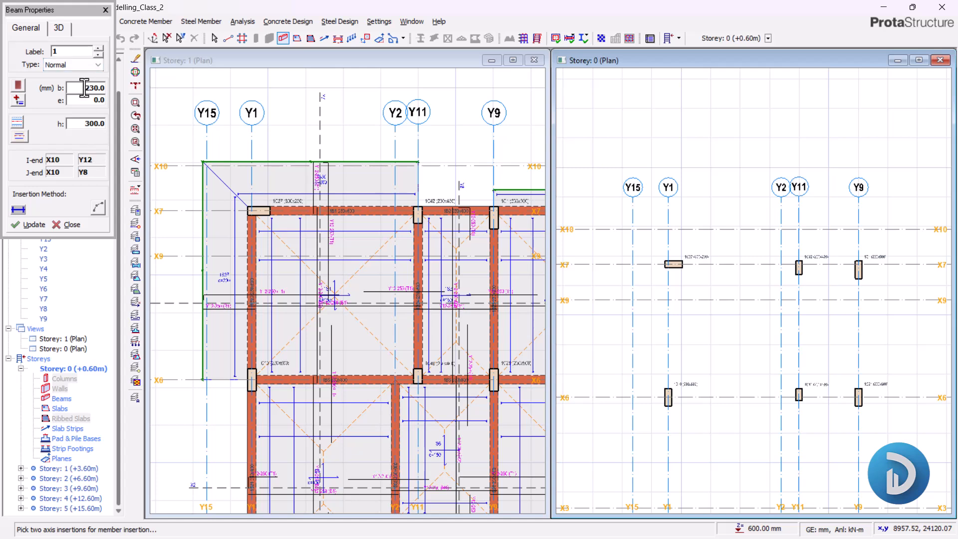
double_click(92, 88)
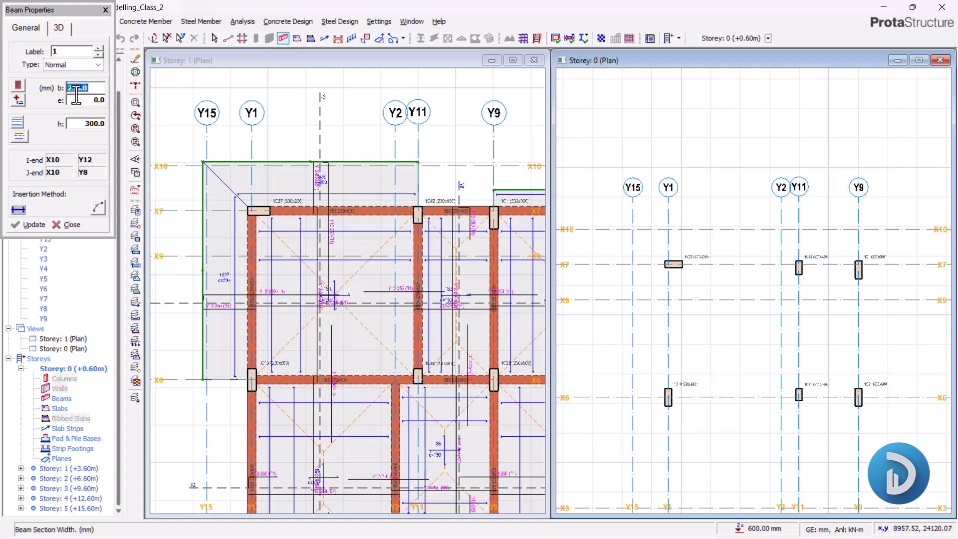
scroll(671, 235, up, 5)
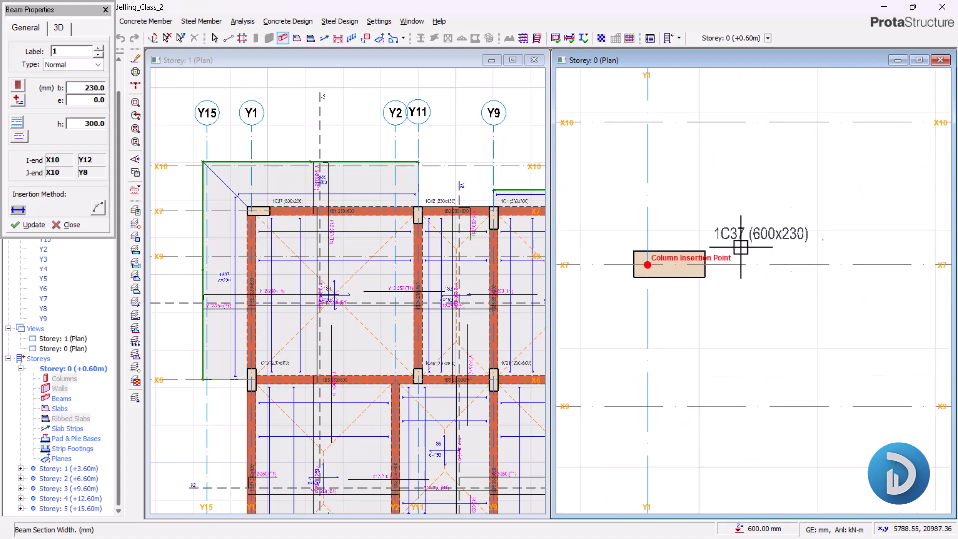
scroll(738, 209, down, 2)
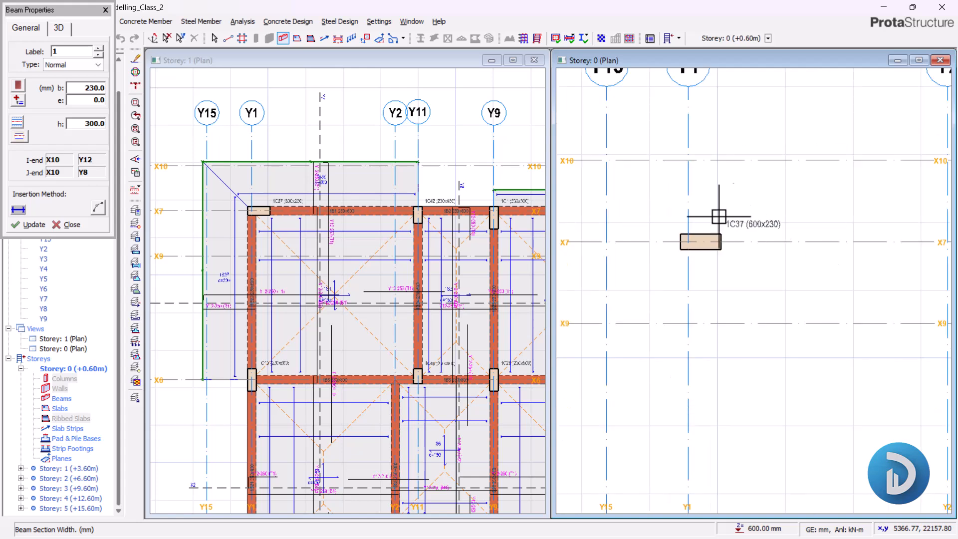
click(90, 92)
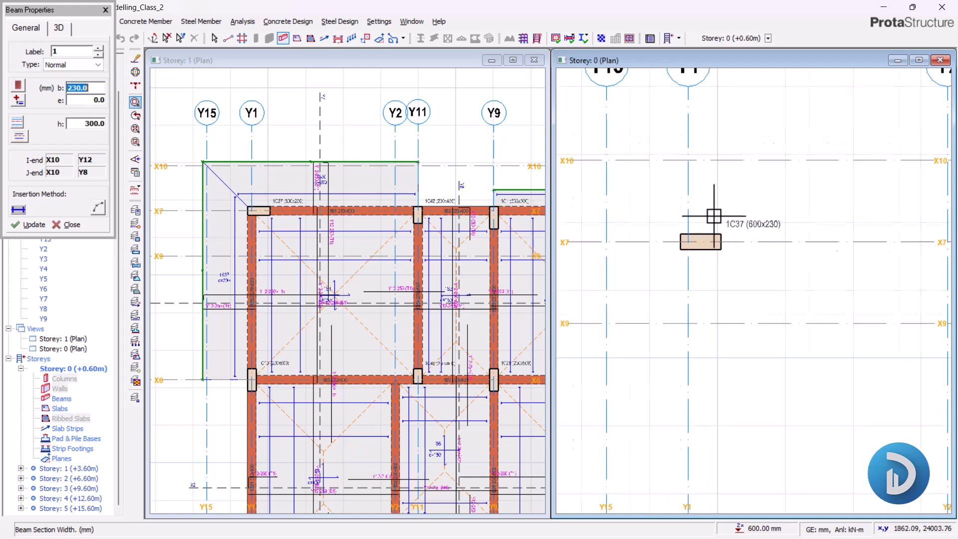
scroll(731, 227, up, 4)
scroll(793, 215, down, 3)
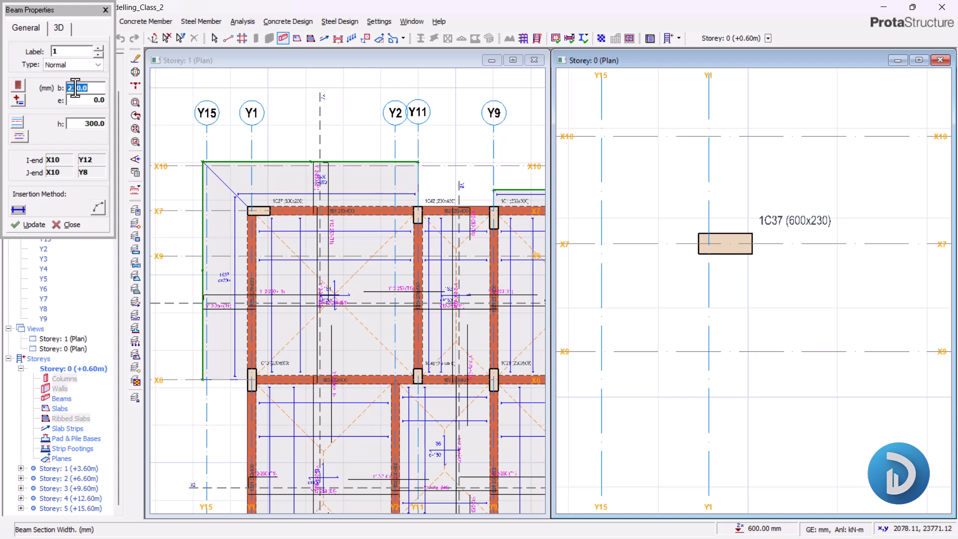
click(88, 123)
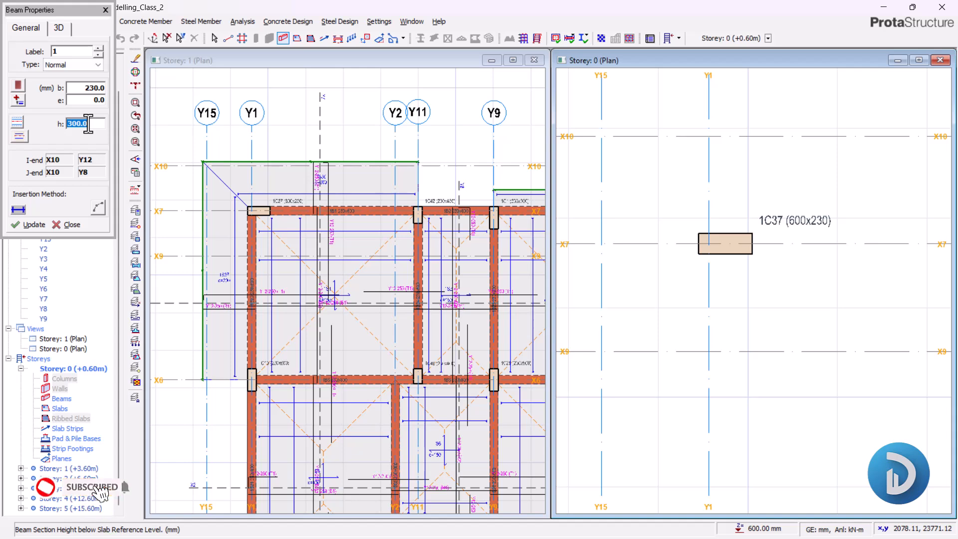
text(1200)
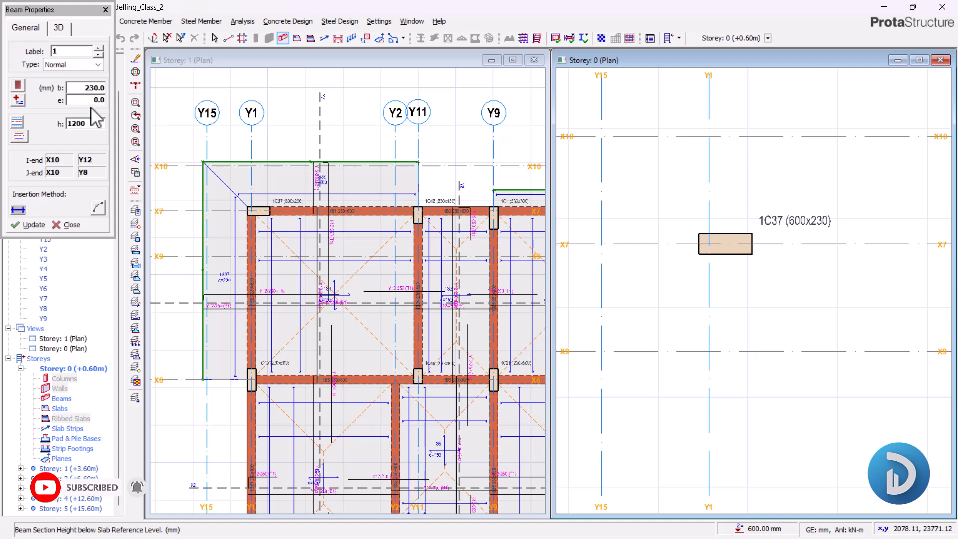
click(83, 97)
click(83, 90)
click(86, 123)
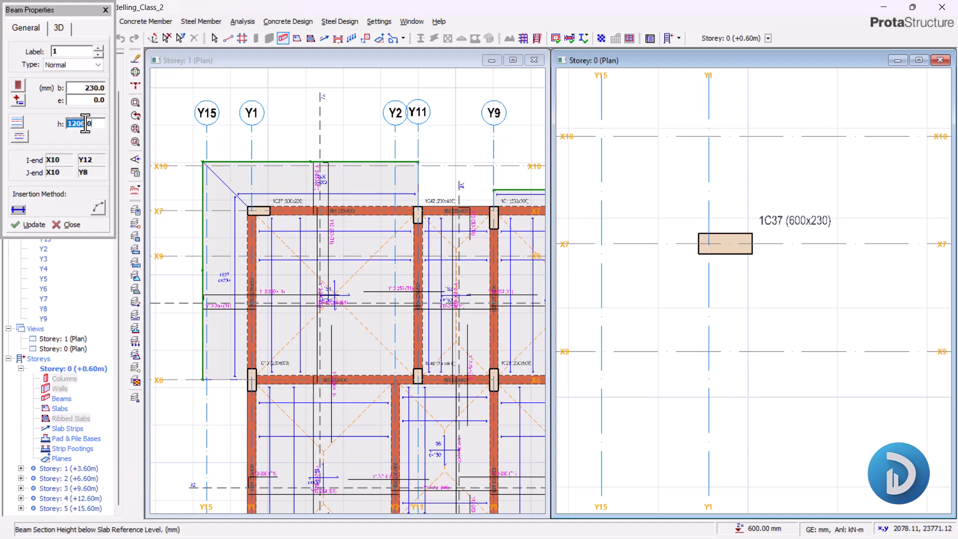
Place the first ground beam along axis X7 from the column at Y1 to the column at Y11
scroll(669, 223, down, 6)
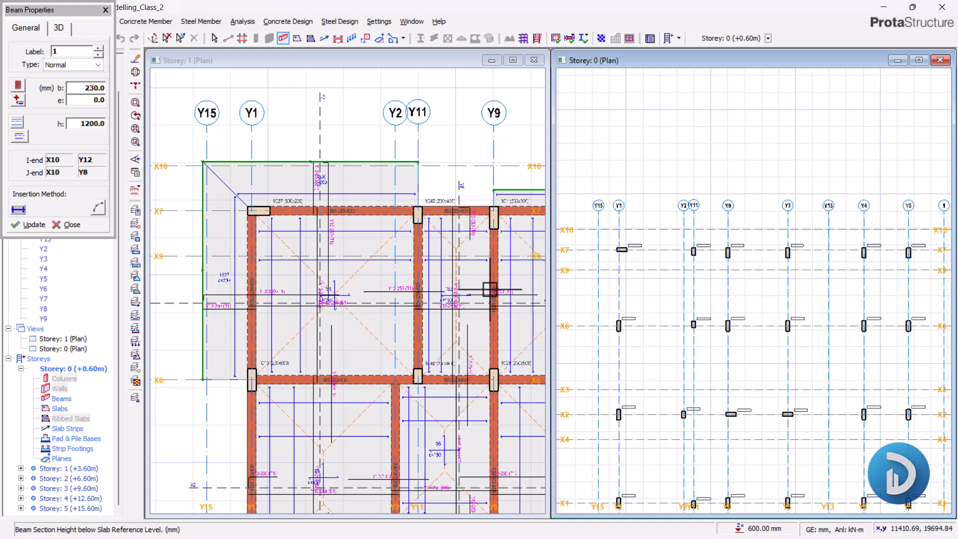
scroll(648, 215, up, 3)
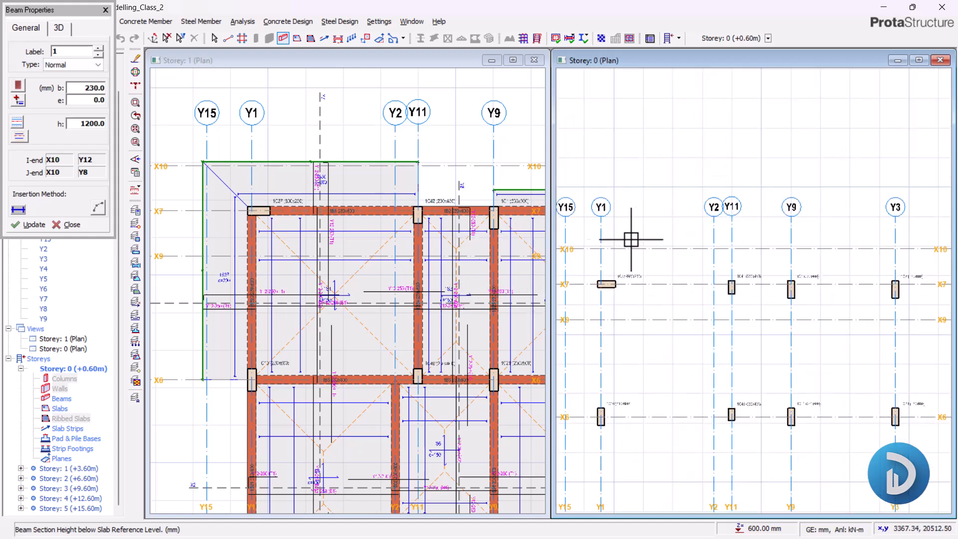
scroll(658, 245, up, 2)
scroll(599, 294, up, 3)
click(629, 288)
scroll(613, 329, down, 3)
middle_drag(815, 322, 702, 313)
scroll(702, 313, up, 3)
click(646, 303)
Continue the ground beams along axis X7 from the column at Y11 to the column at Y9
scroll(703, 301, down, 1)
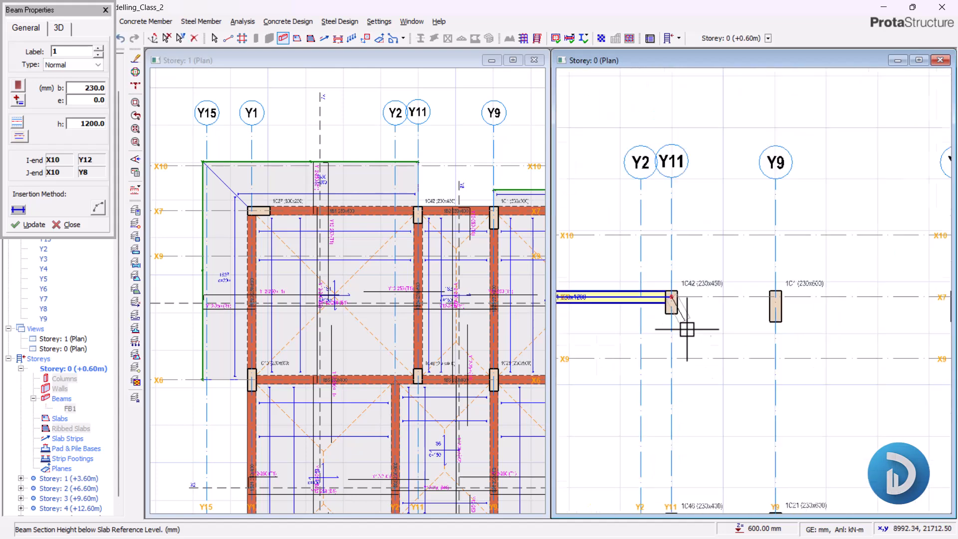
scroll(806, 325, up, 2)
click(795, 272)
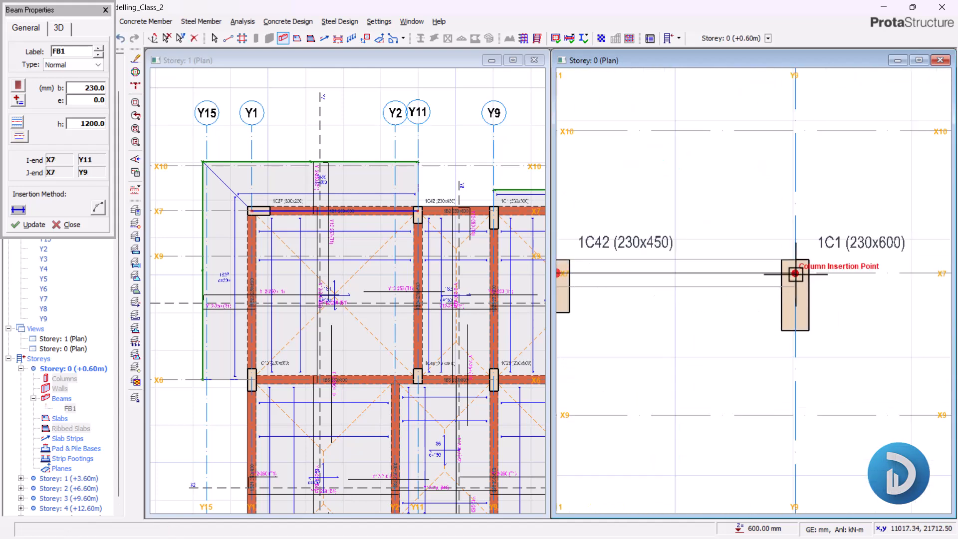
click(795, 273)
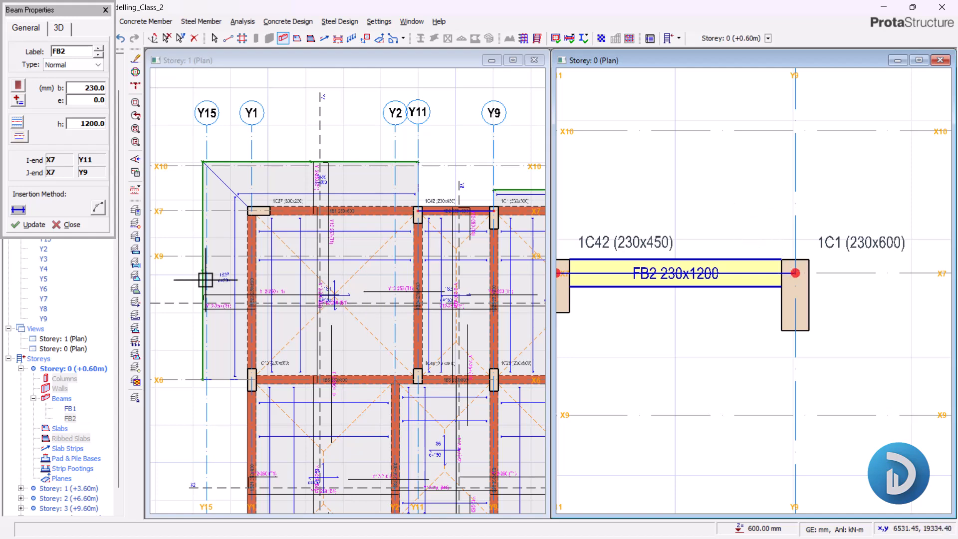
Activate the Storey: 1 plan and widen its view to show the beam layout from axis Y15 to Y6
click(168, 275)
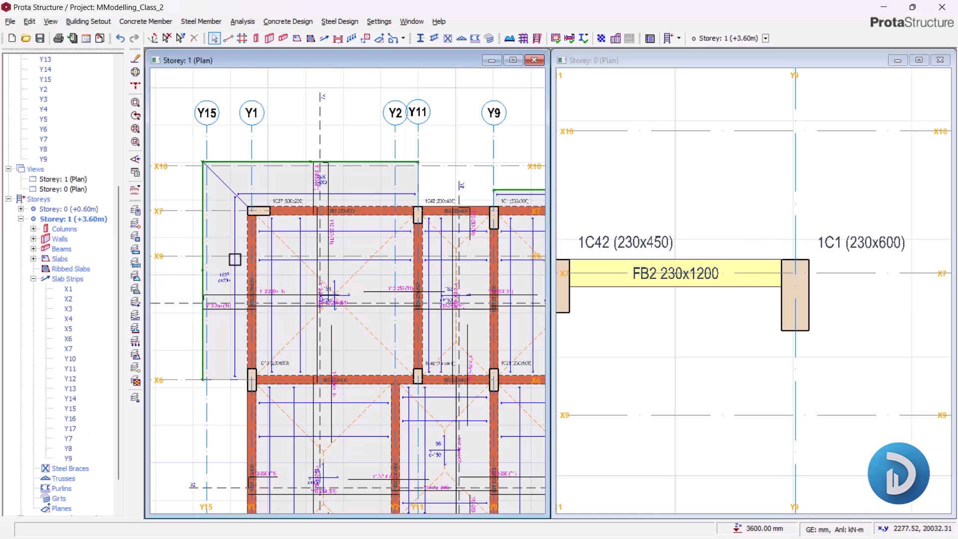
scroll(235, 259, down, 4)
scroll(345, 258, up, 3)
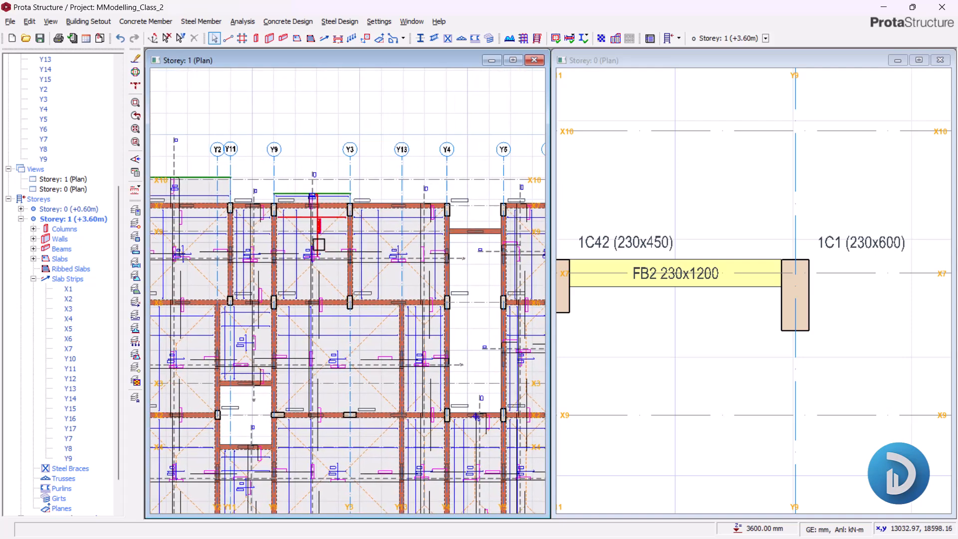
scroll(362, 251, down, 2)
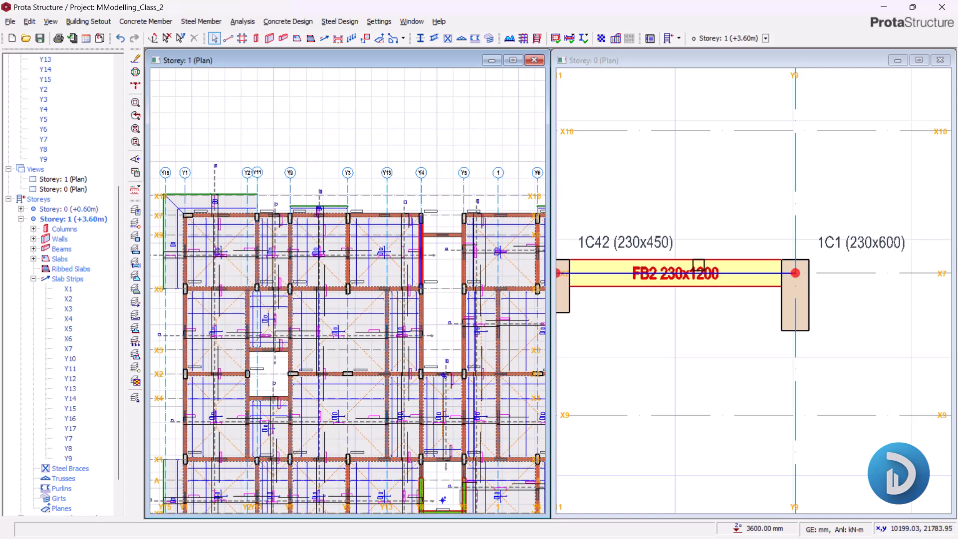
Resume beam insertion from beam FB2's properties and add a ground beam along axis X7 from Y9 to Y3
click(698, 264)
scroll(697, 260, down, 1)
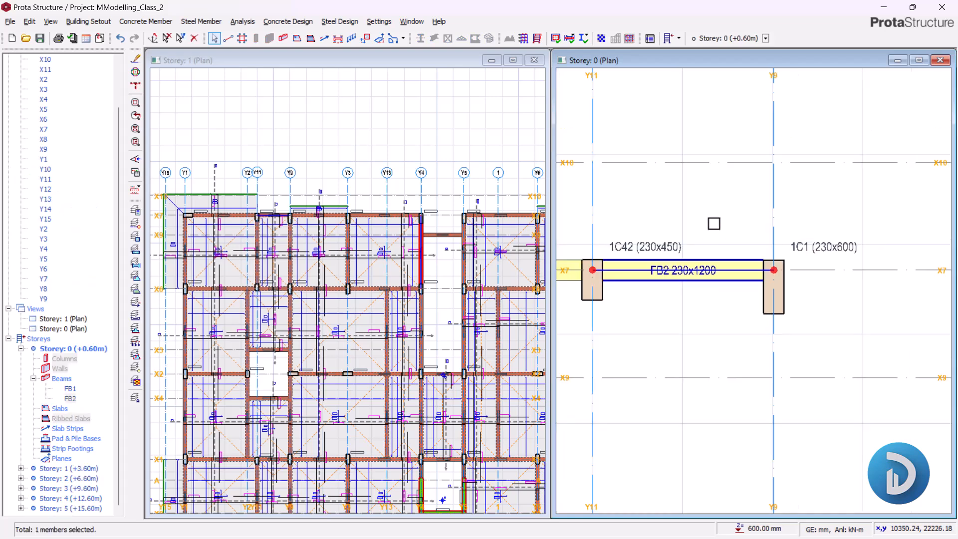
right_click(714, 223)
click(746, 229)
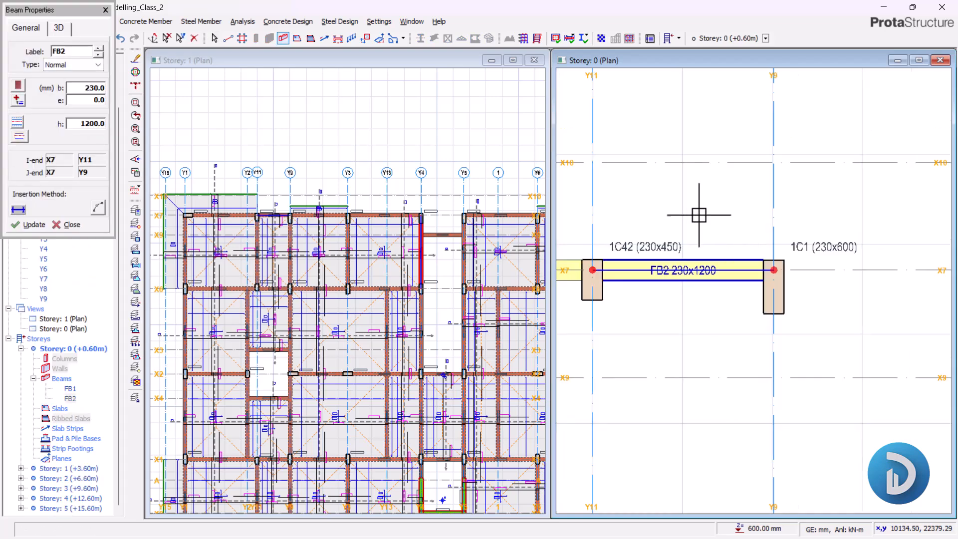
scroll(691, 217, down, 2)
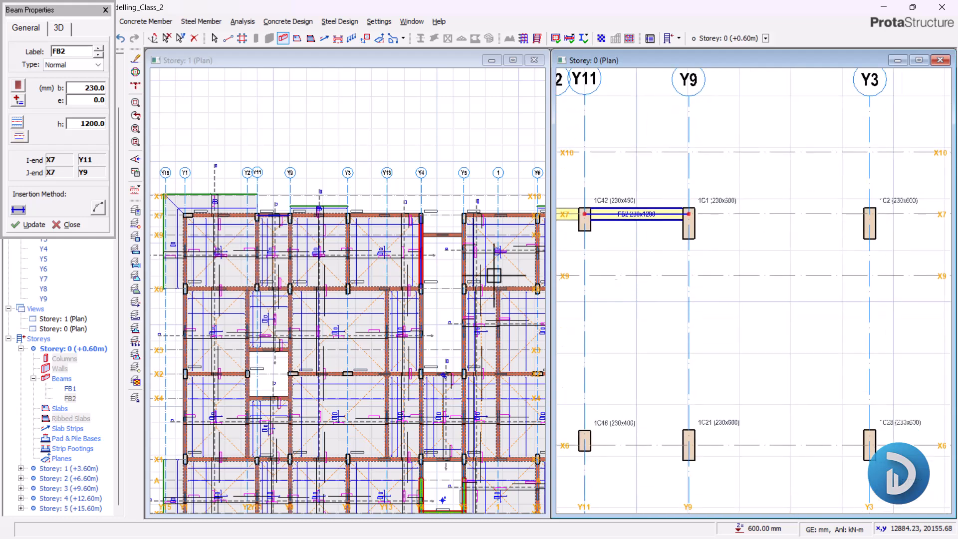
scroll(667, 263, up, 1)
scroll(605, 302, up, 2)
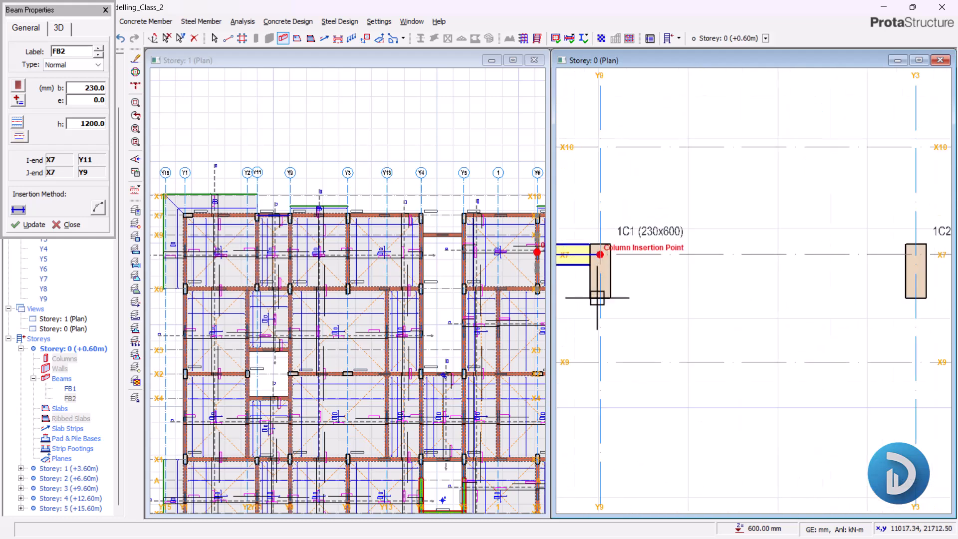
scroll(598, 293, down, 3)
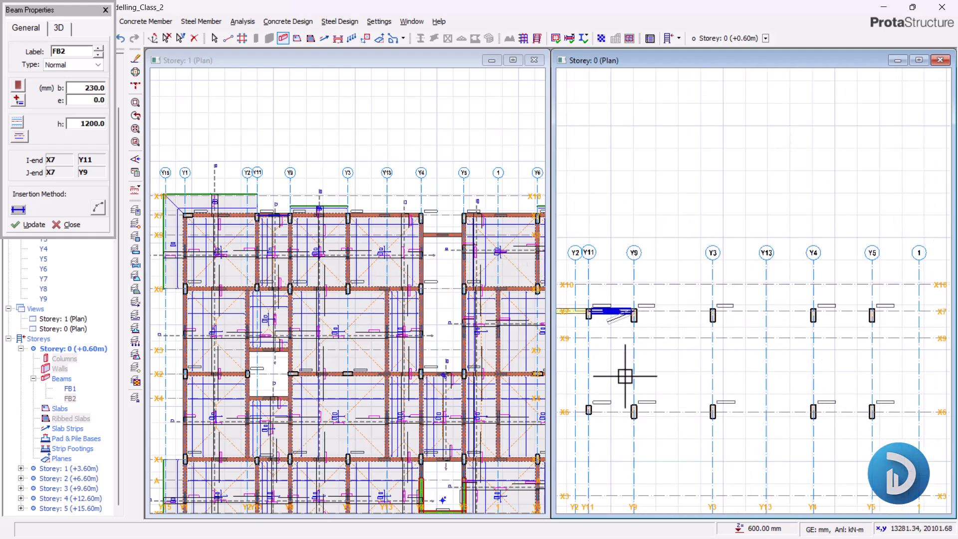
scroll(719, 314, up, 3)
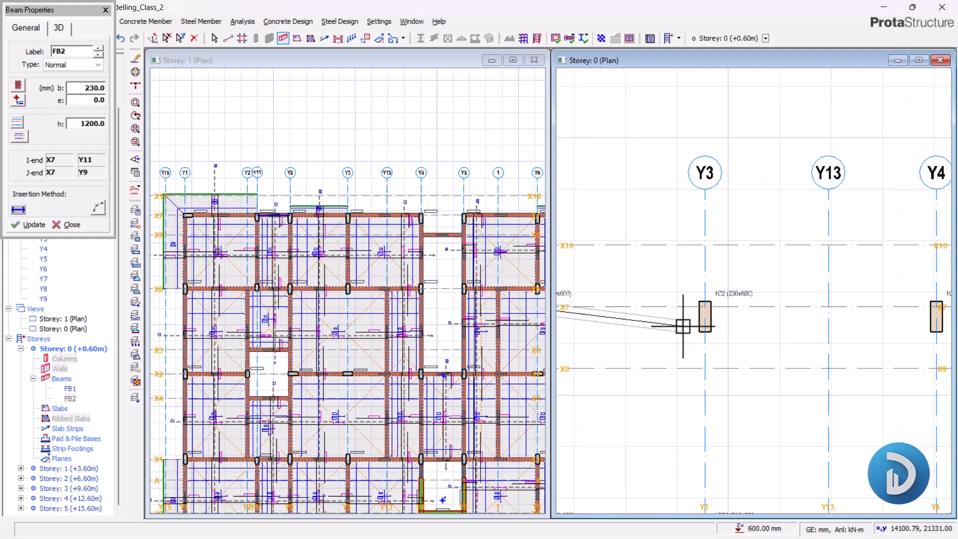
click(706, 306)
Add the next 230x1200 ground beam along axis X7 from the column at Y3 to the column at Y4
scroll(705, 305, down, 3)
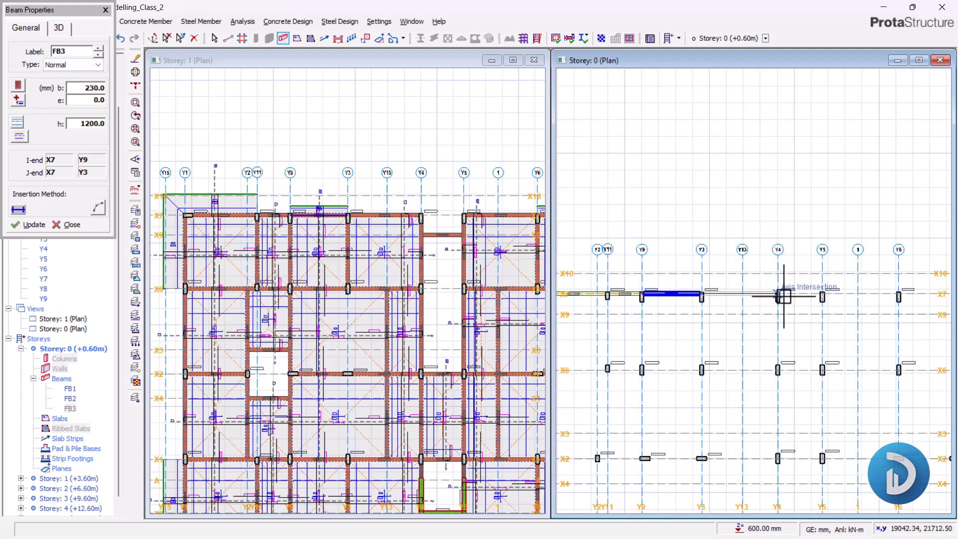
scroll(721, 216, up, 3)
click(693, 265)
scroll(733, 207, down, 3)
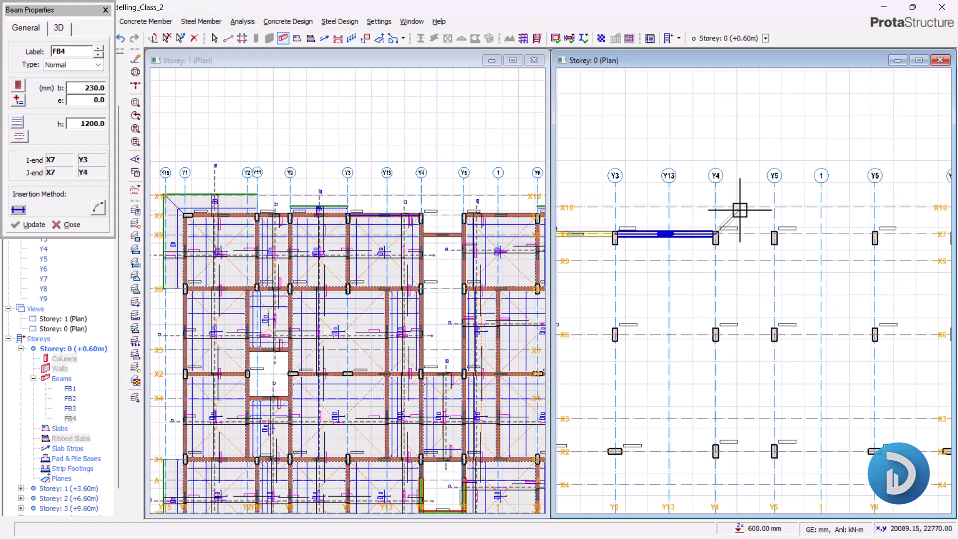
Skip the bay between Y4 and Y5 and add ground beams along axis X7 from Y5 to Y6 and Y6 to Y10
scroll(848, 273, down, 3)
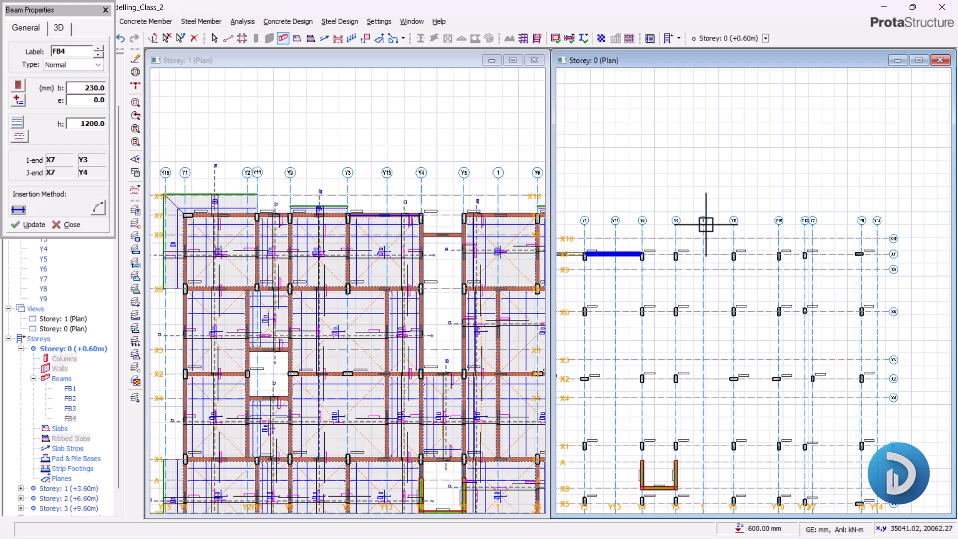
scroll(705, 227, up, 5)
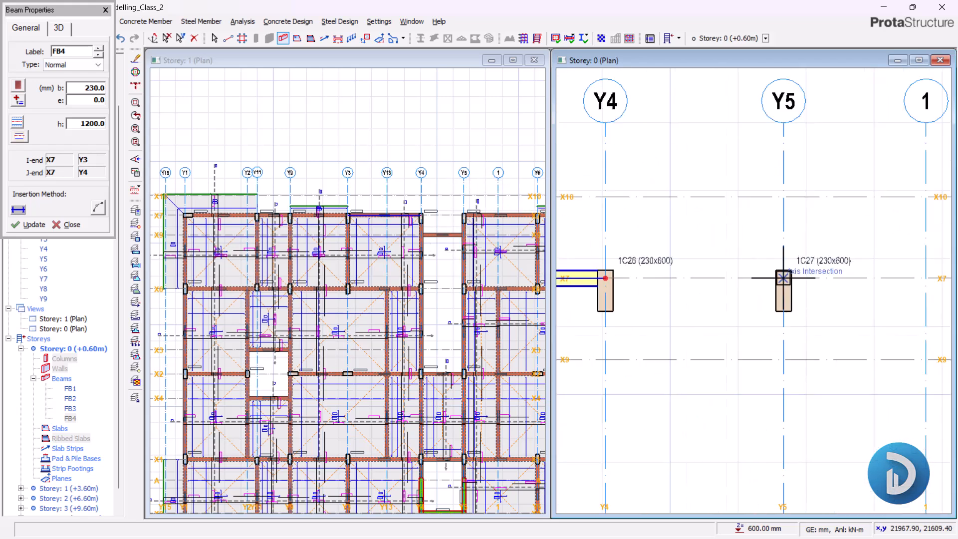
scroll(728, 312, down, 3)
scroll(690, 271, up, 3)
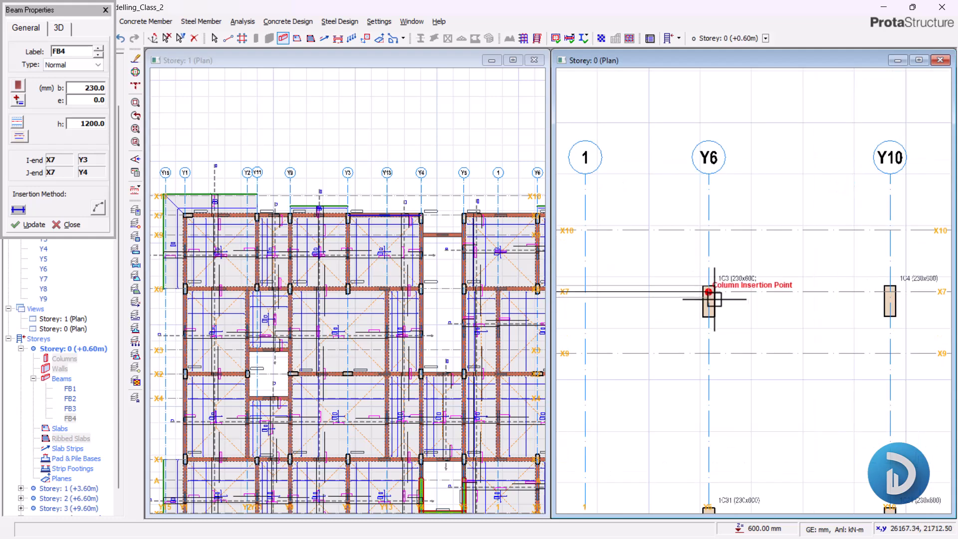
middle_drag(798, 304, 582, 335)
click(670, 324)
Add ground beams along axis X7 from Y10 to Y12 and from Y12 to the corner column at Y8
middle_drag(790, 377, 778, 269)
click(771, 218)
scroll(798, 87, down, 3)
scroll(850, 167, up, 2)
scroll(809, 179, up, 2)
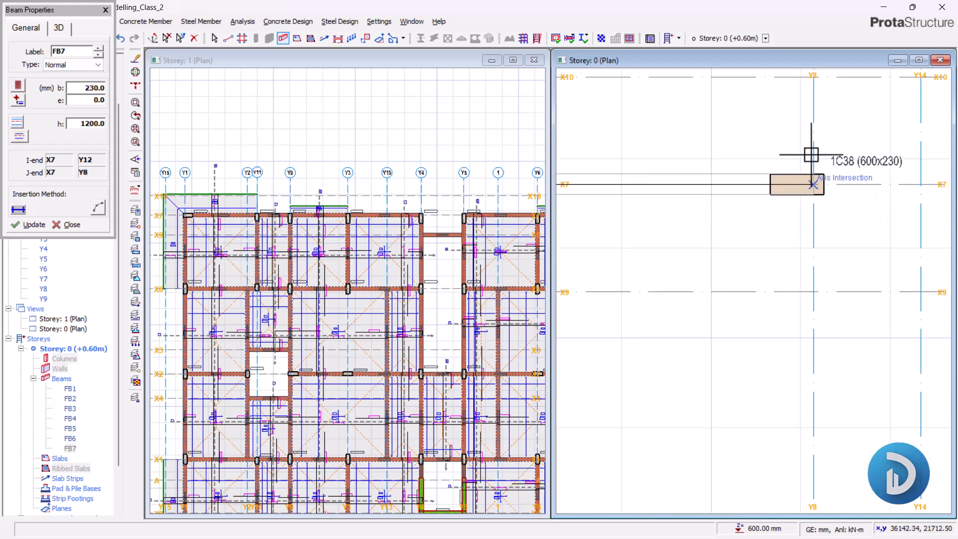
click(811, 154)
Add ground beams along axis Y8 from X7 to X6 and from X6 to X2
scroll(804, 125, down, 3)
scroll(814, 184, up, 5)
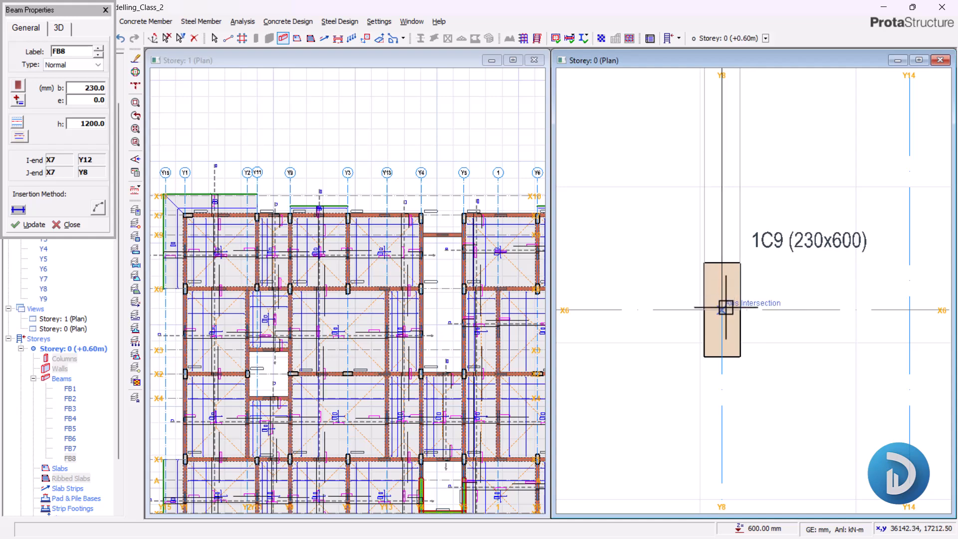
click(722, 310)
scroll(749, 189, down, 3)
scroll(749, 267, up, 4)
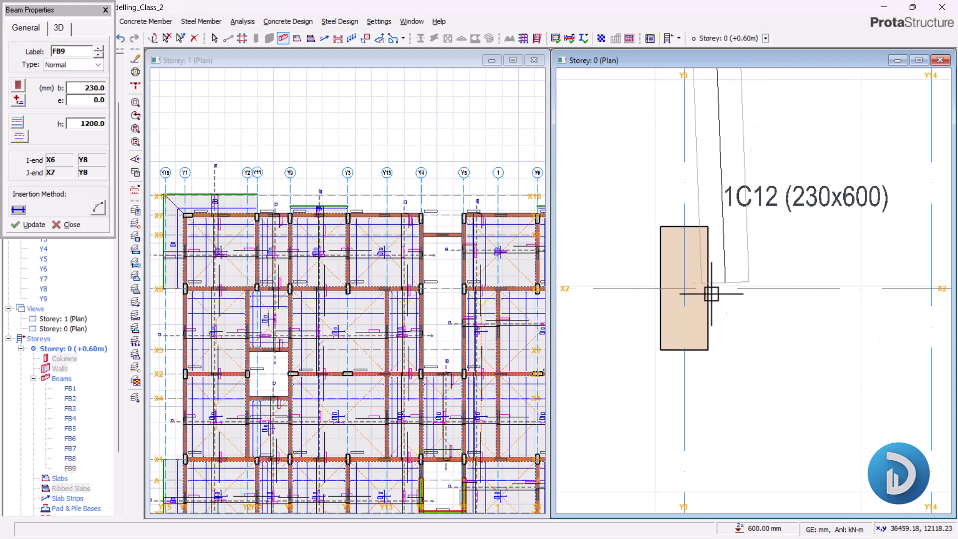
click(689, 294)
Add ground beams along axis Y8 from X2 to X1 and from X1 to the corner column at X5
scroll(700, 207, down, 3)
scroll(706, 342, up, 4)
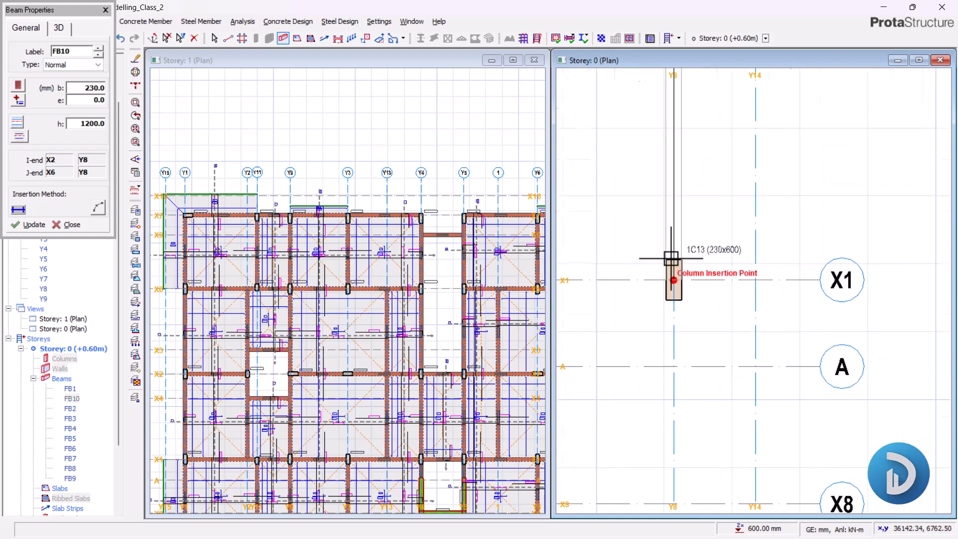
click(692, 273)
scroll(699, 316, down, 3)
scroll(724, 351, up, 3)
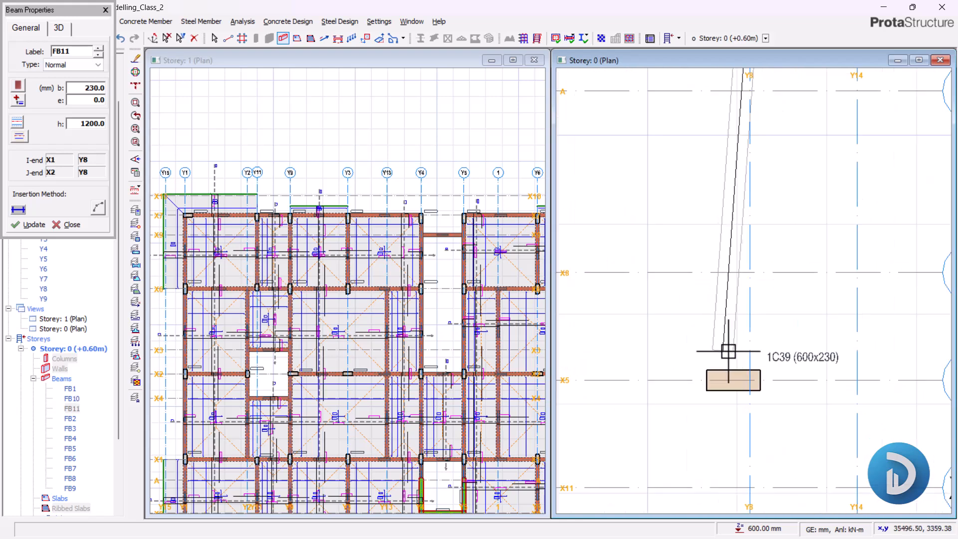
click(792, 250)
scroll(798, 255, down, 3)
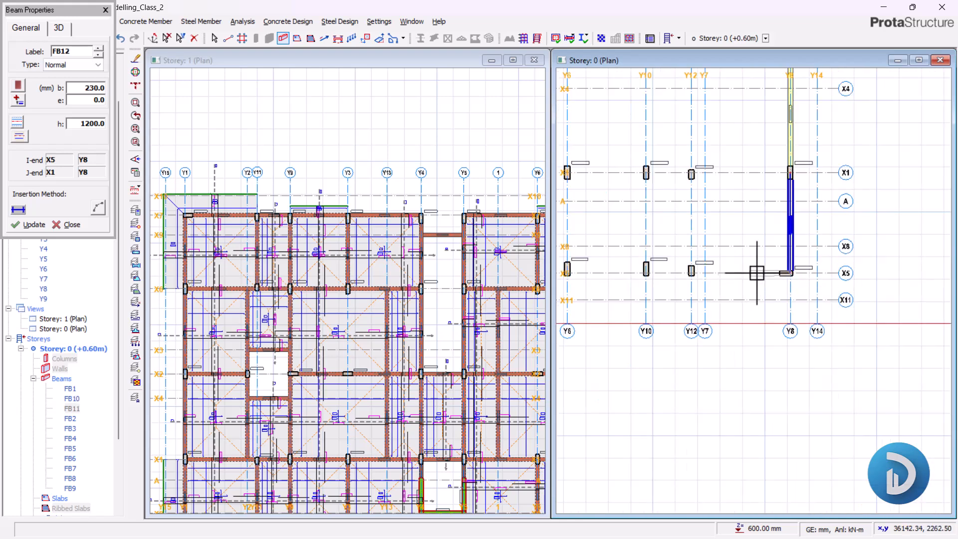
Add ground beams along axis X5 from the corner column at Y8 to Y12 and from Y12 to Y10
scroll(768, 290, up, 4)
scroll(778, 294, down, 2)
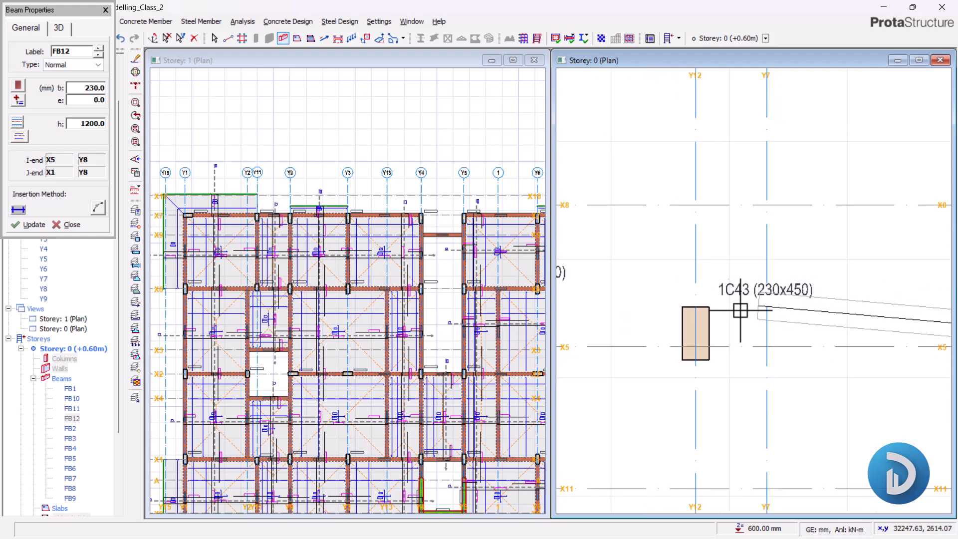
click(787, 313)
scroll(696, 335, up, 2)
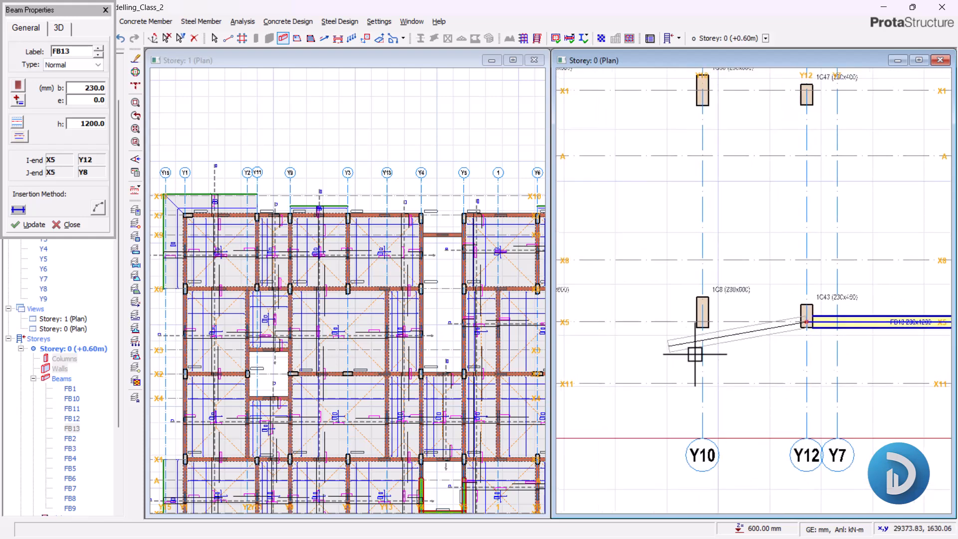
click(776, 277)
Add ground beams along axis X5 from Y10 to Y6 and from Y6 to Y5
scroll(720, 406, down, 3)
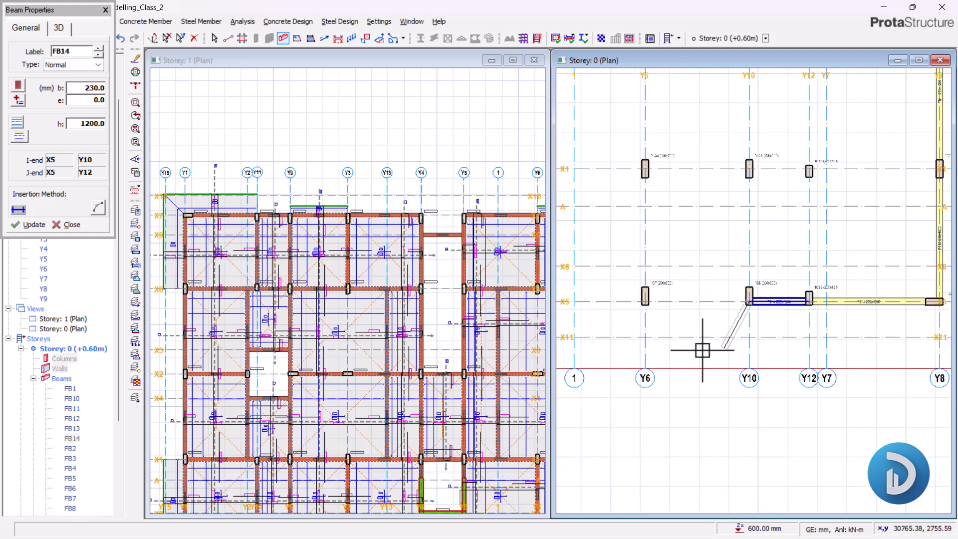
scroll(724, 287, up, 3)
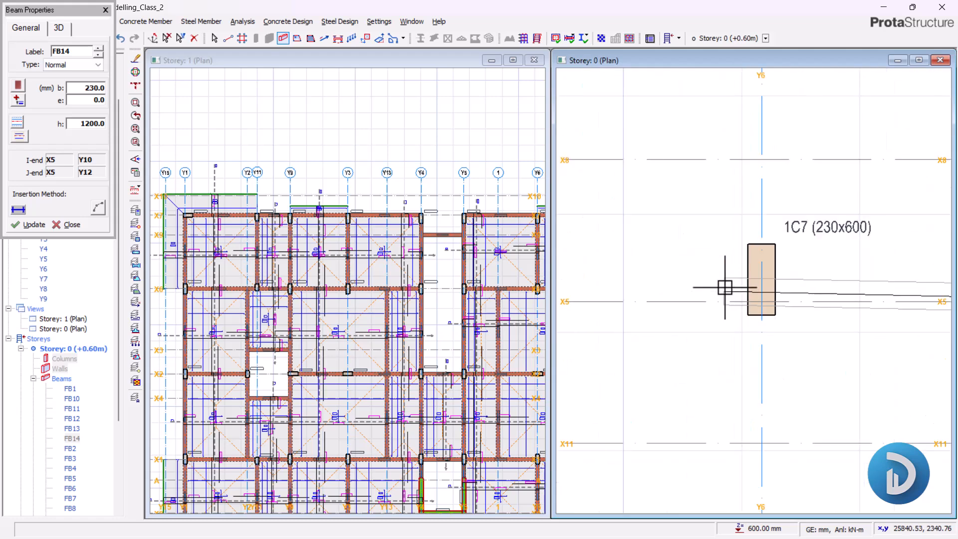
click(714, 341)
scroll(723, 359, down, 3)
scroll(667, 352, up, 3)
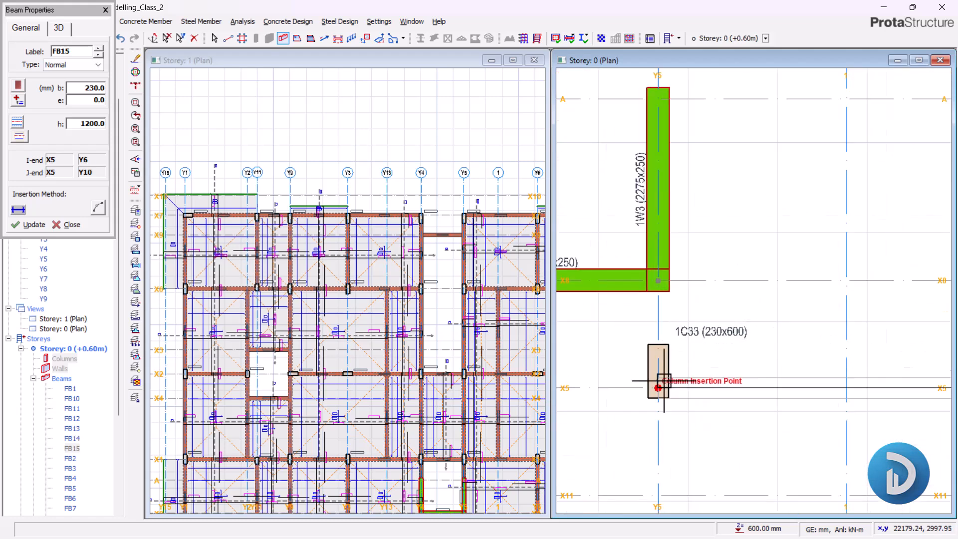
click(757, 301)
scroll(759, 293, down, 3)
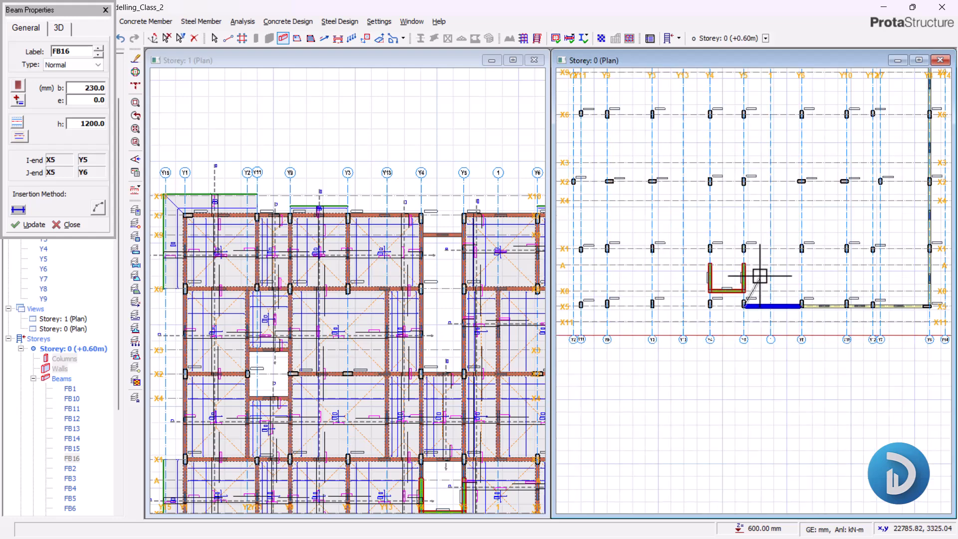
Add ground beams along axis Y5 from X7 to X6 and from X6 to X2
scroll(695, 325, down, 3)
scroll(763, 291, up, 3)
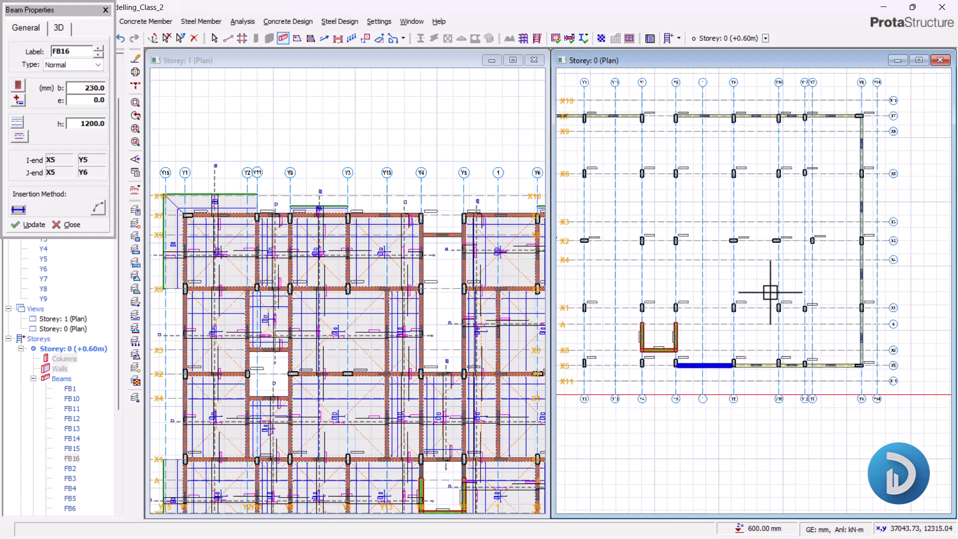
middle_drag(799, 310, 804, 296)
scroll(765, 171, up, 6)
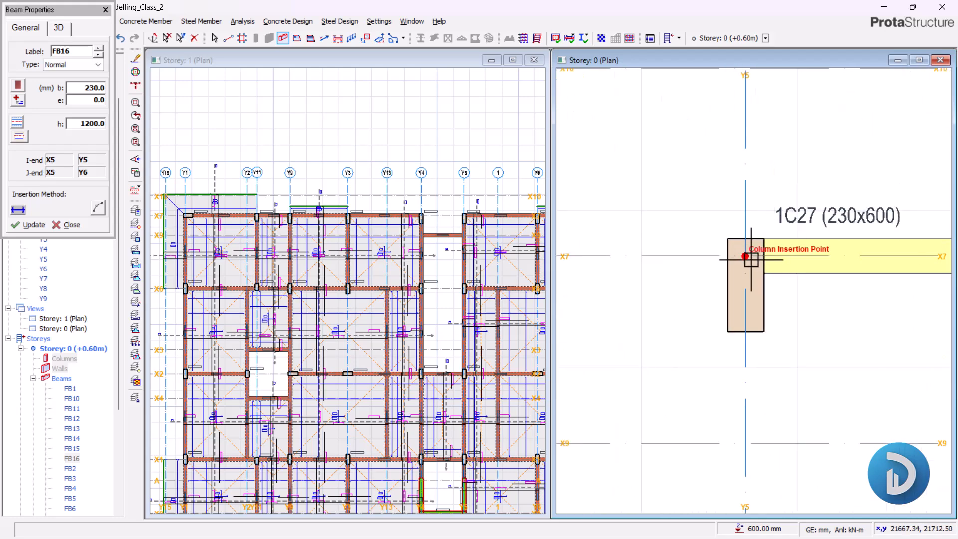
scroll(740, 324, down, 3)
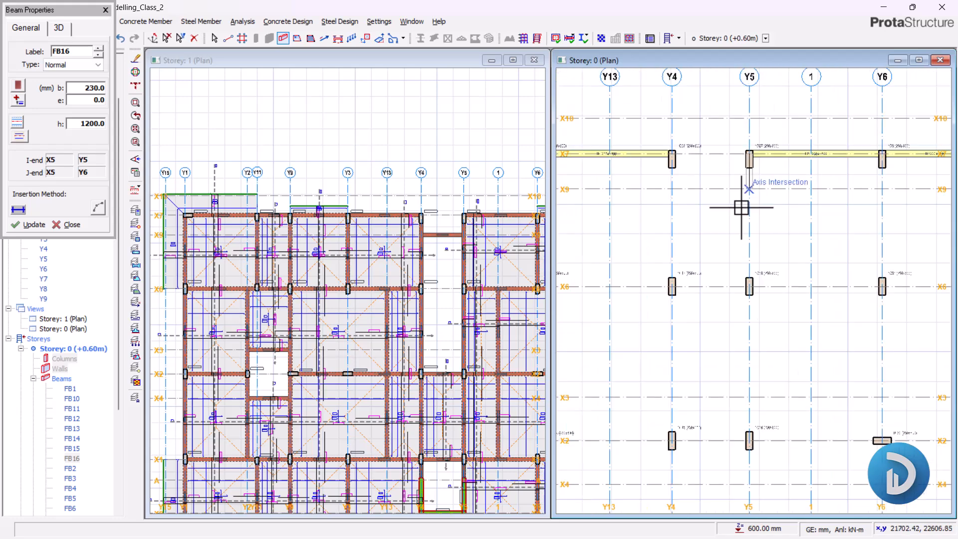
click(744, 313)
scroll(699, 149, down, 4)
scroll(704, 205, up, 4)
scroll(726, 206, up, 3)
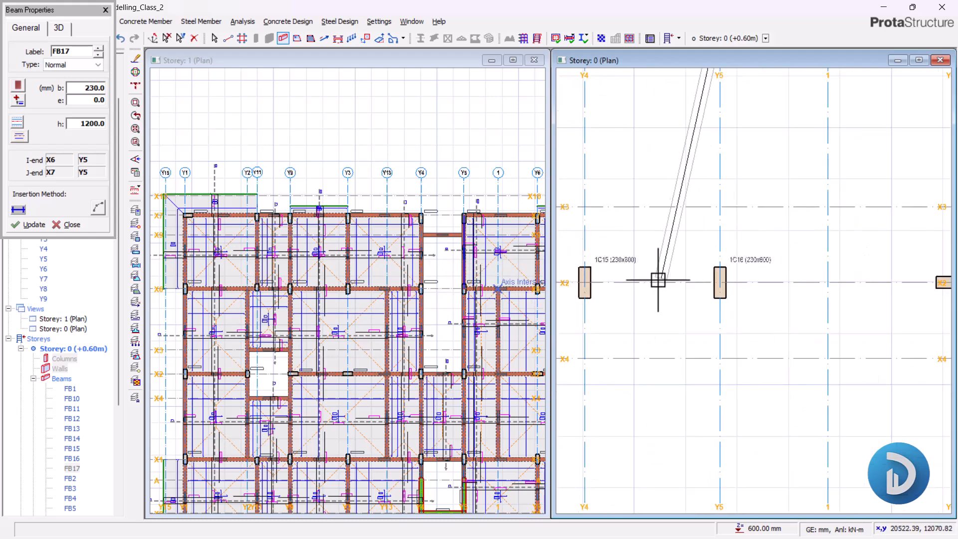
Add ground beams along axis Y5 from X2 to X1 and from X1 past the core wall to X5
scroll(725, 195, down, 5)
scroll(737, 274, up, 4)
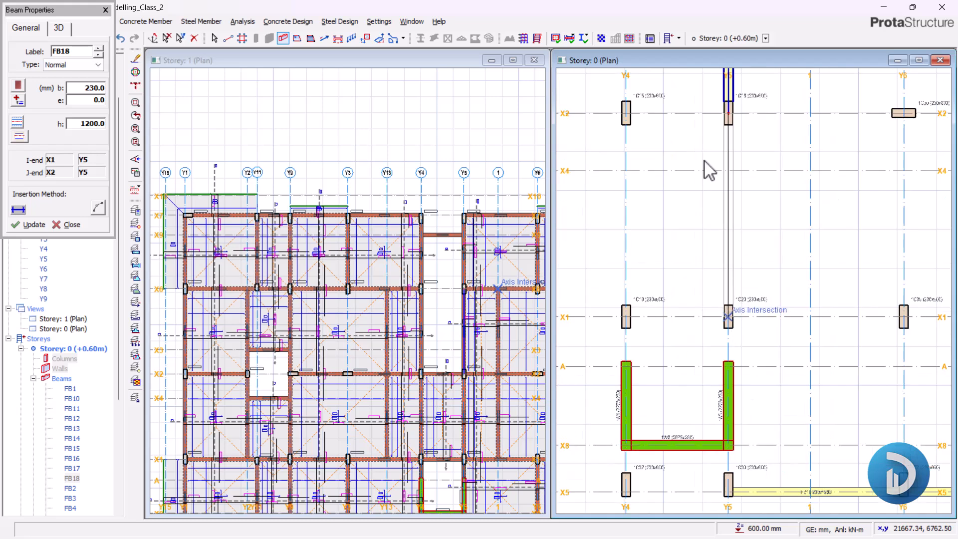
scroll(709, 169, down, 2)
scroll(723, 425, up, 5)
click(732, 431)
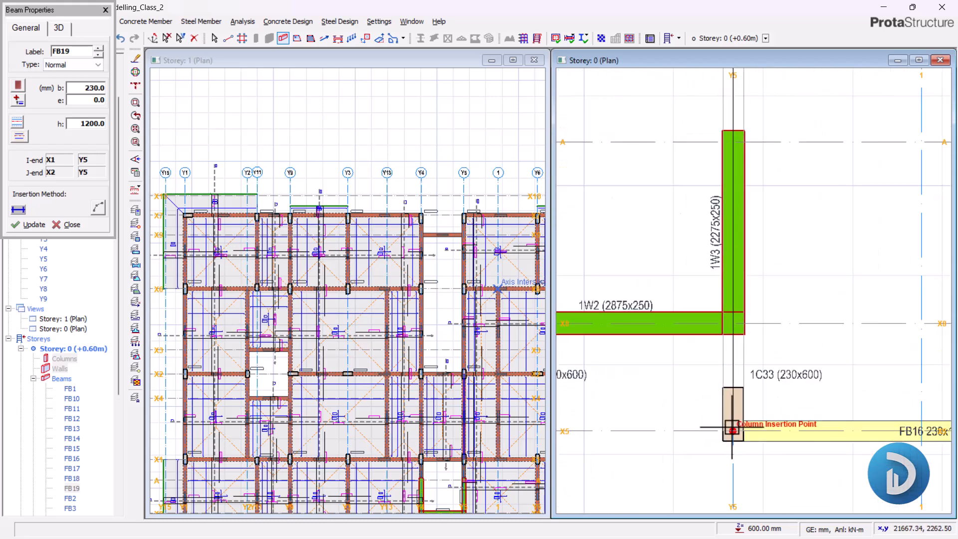
click(761, 233)
Add ground beams along axis Y4 from X7 to X6 and from X6 to X2
scroll(735, 282, down, 4)
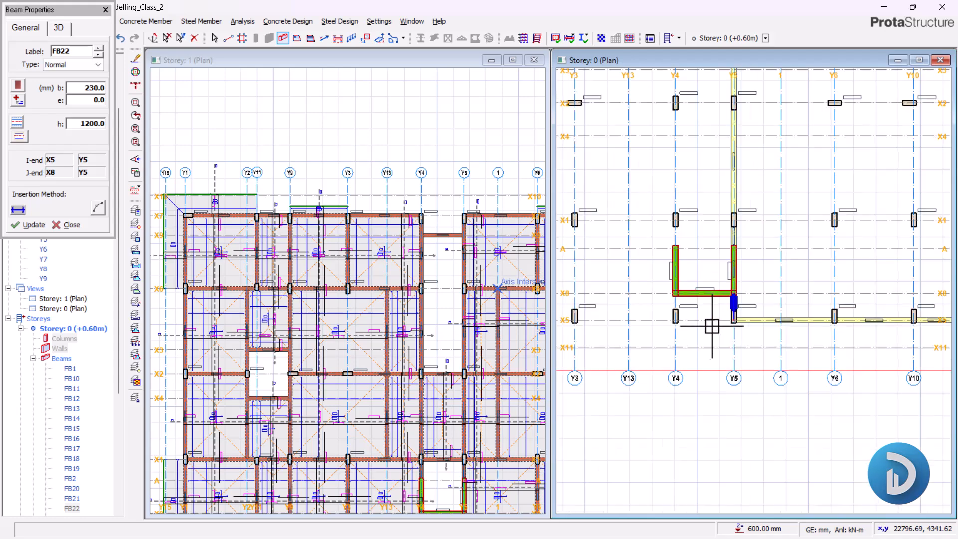
scroll(733, 322, down, 3)
scroll(701, 299, up, 6)
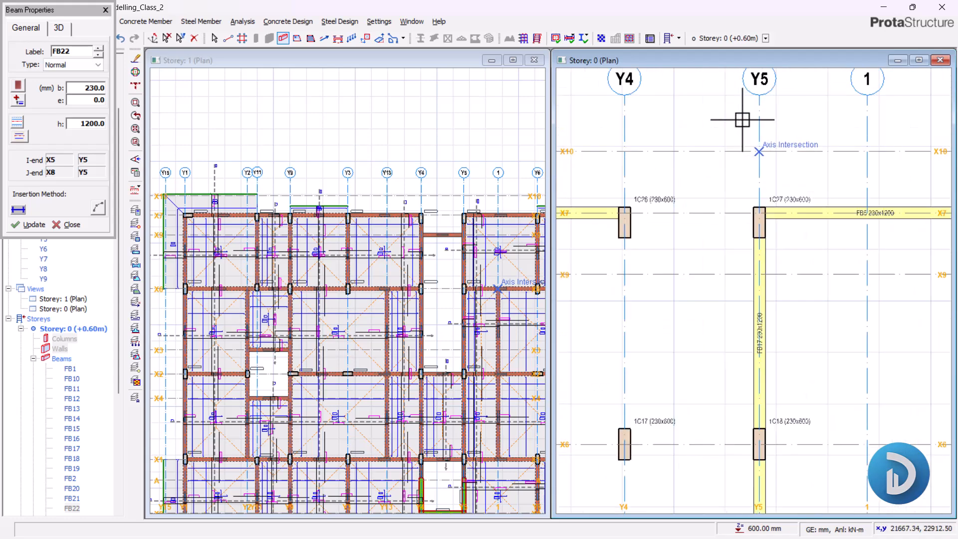
click(642, 210)
scroll(701, 111, down, 3)
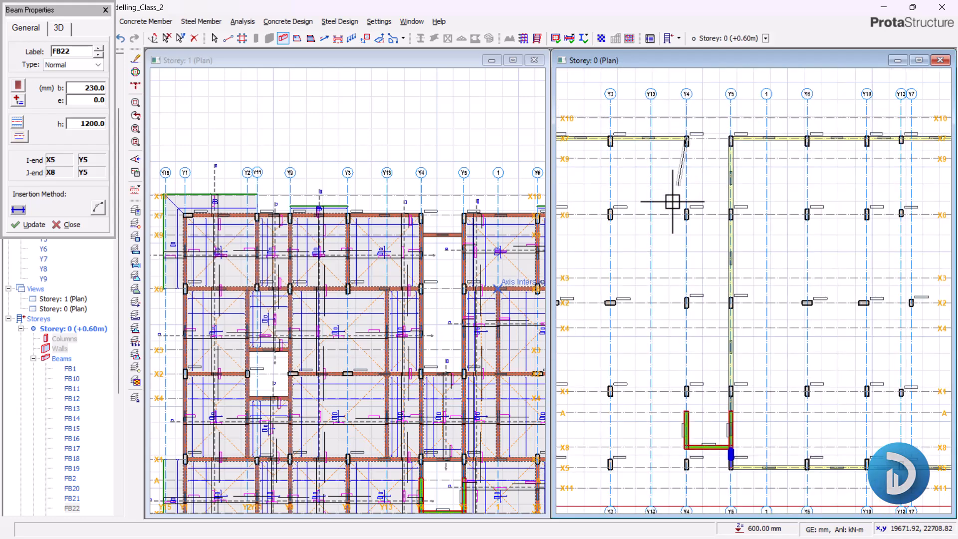
scroll(675, 132, up, 4)
click(699, 231)
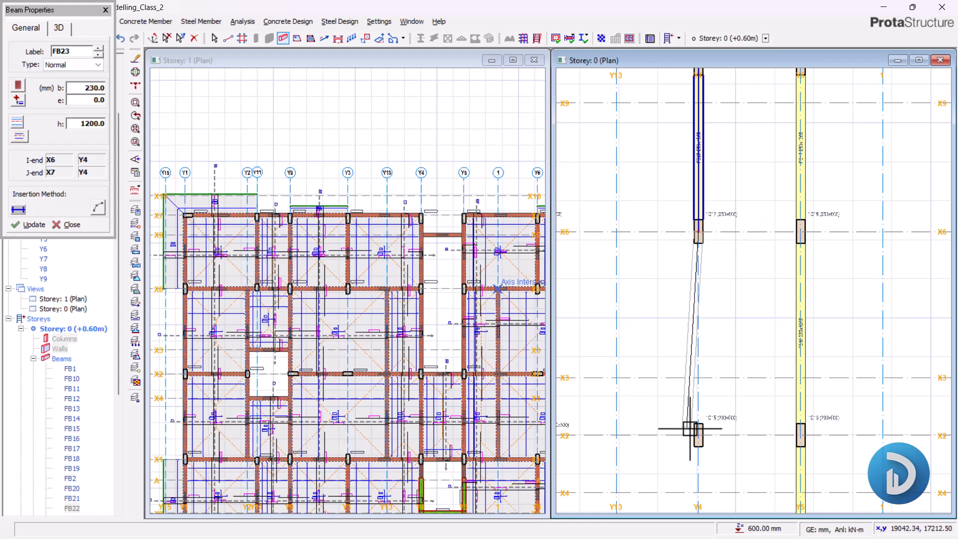
click(698, 434)
Add ground beams along axis Y4 from X2 to X1 and from X1 past the core wall to X5
scroll(722, 435, down, 2)
scroll(721, 178, up, 4)
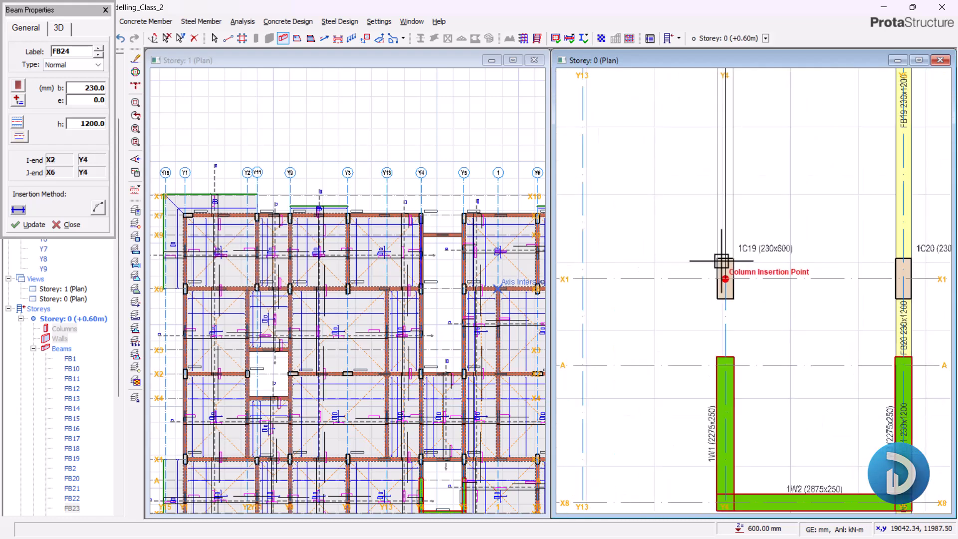
click(580, 324)
scroll(751, 245, down, 2)
scroll(704, 443, up, 2)
scroll(770, 375, down, 2)
scroll(765, 436, up, 3)
Add ground beams along axis X5 from Y4 through the intermediate columns to the corner column at Y1
scroll(927, 185, down, 5)
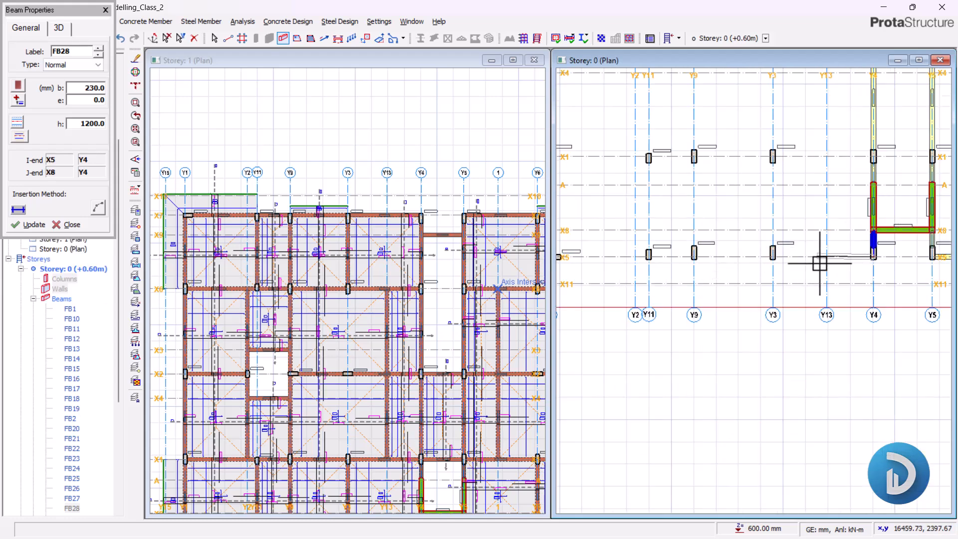
scroll(819, 274, down, 3)
scroll(429, 310, down, 3)
scroll(365, 375, up, 6)
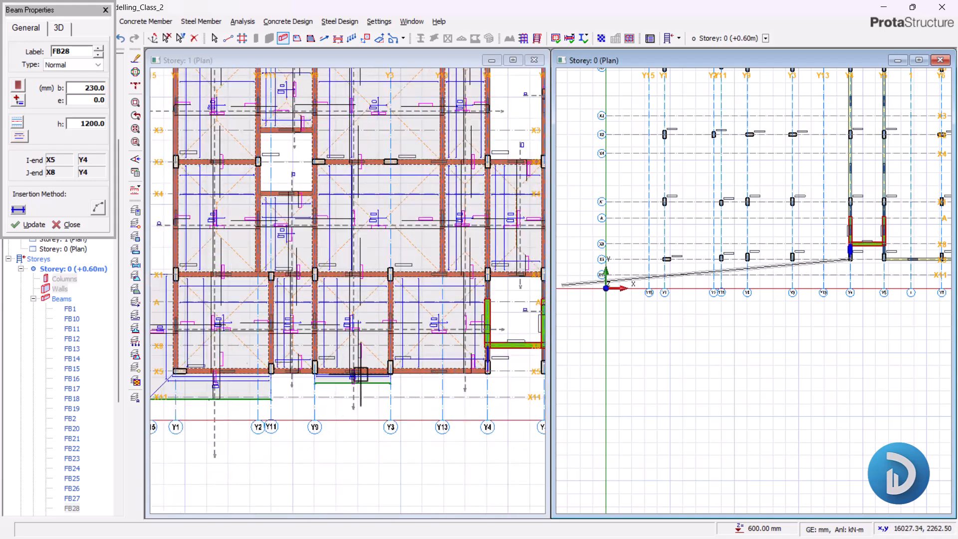
scroll(676, 327, up, 6)
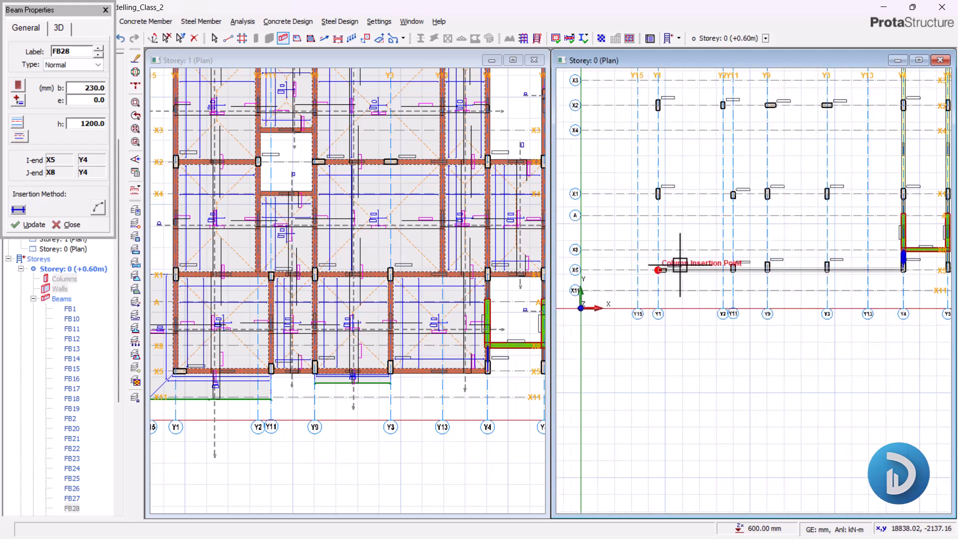
click(640, 342)
Add ground beams along axis Y1 from X5 to the corner column at X7, closing the building perimeter
scroll(664, 389, down, 6)
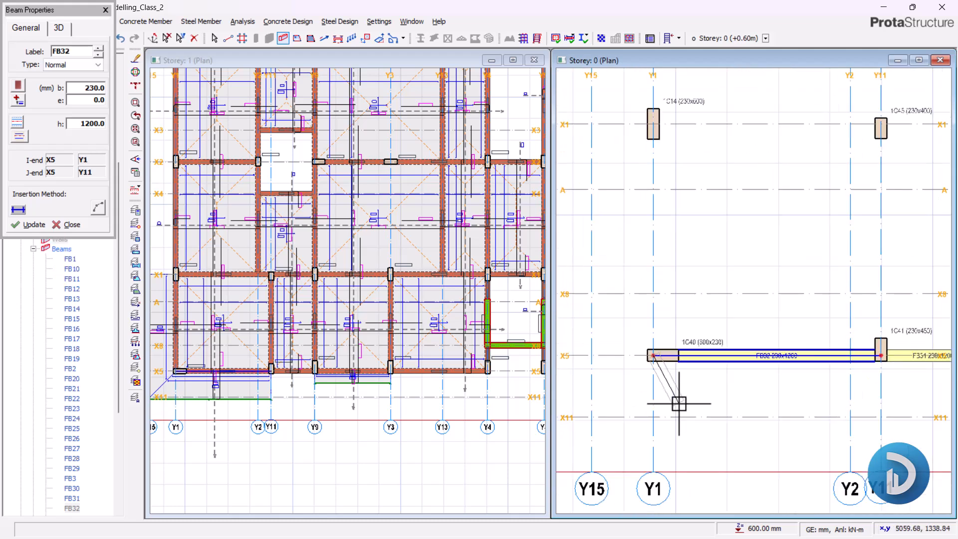
scroll(663, 109, up, 6)
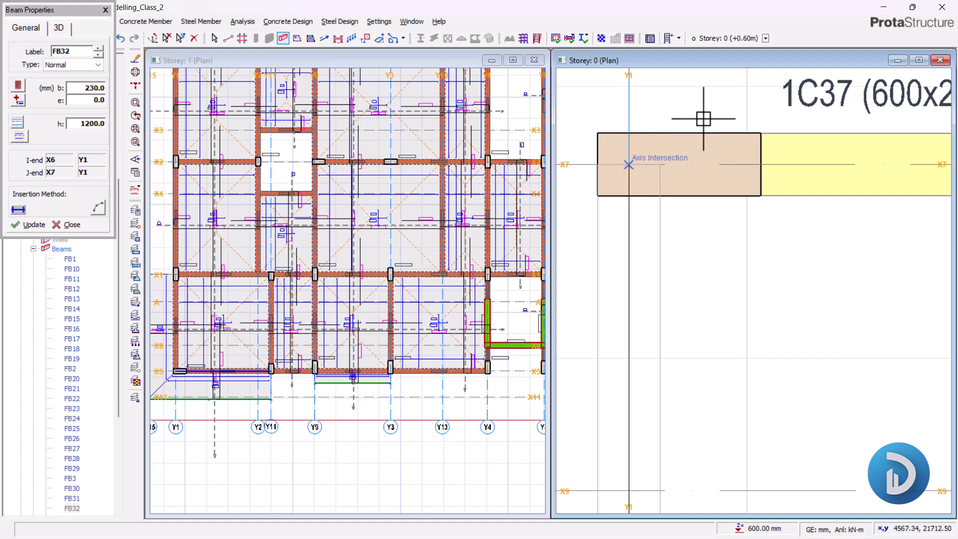
click(704, 119)
scroll(703, 119, down, 4)
scroll(734, 170, up, 1)
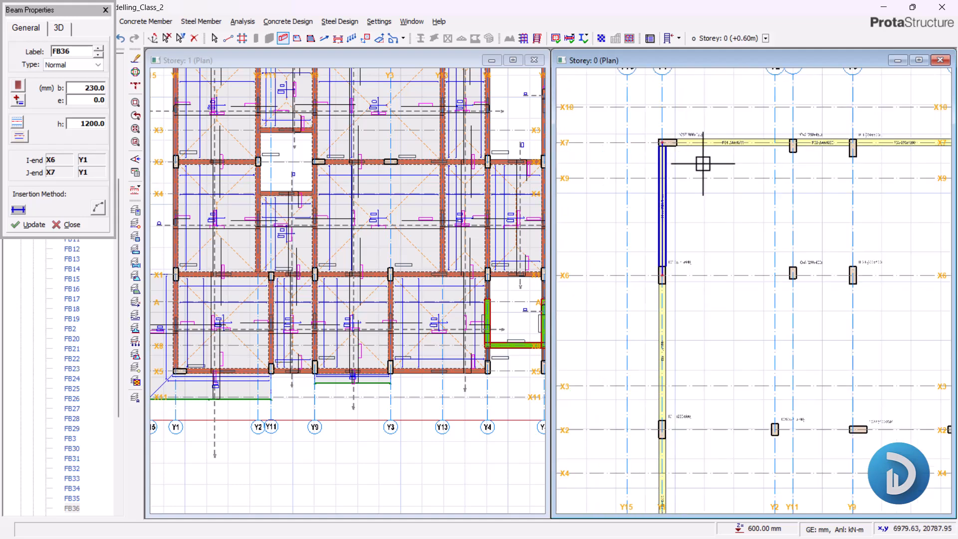
scroll(702, 164, down, 5)
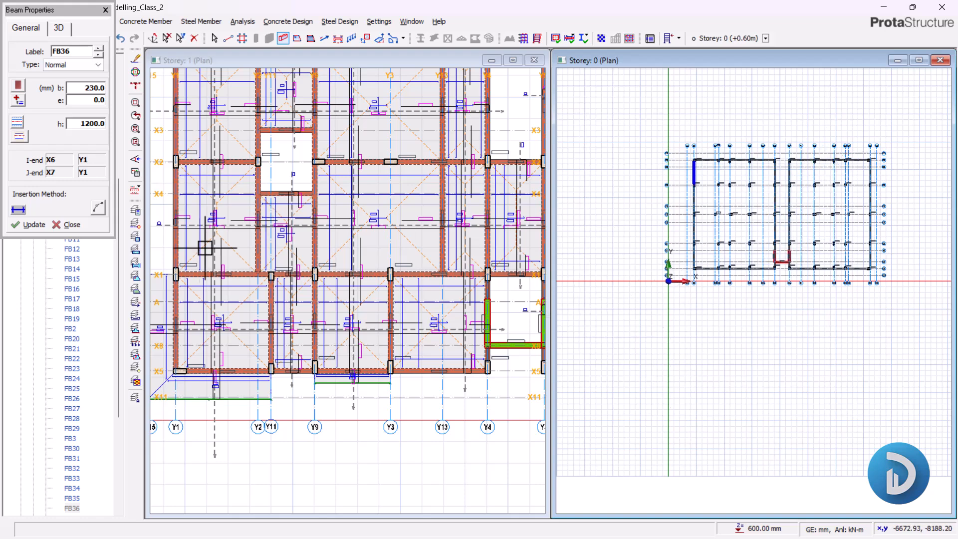
click(69, 229)
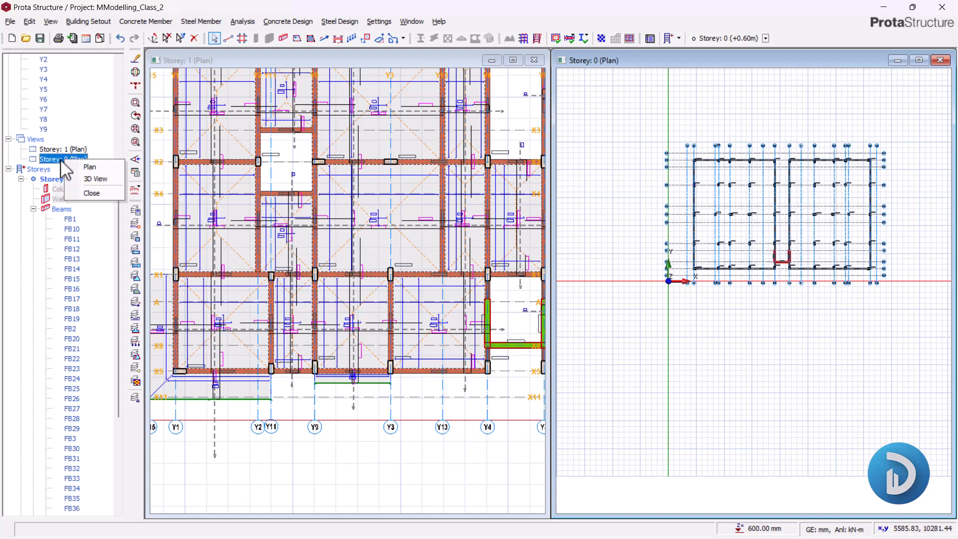
Show Storey 0 in 3D to inspect the perimeter ground beams, and return it to the plan view
click(95, 179)
middle_drag(804, 425, 613, 379)
mouse_move(775, 435)
middle_down()
mouse_move(853, 434)
mouse_move(884, 413)
mouse_move(744, 427)
mouse_move(783, 427)
middle_up()
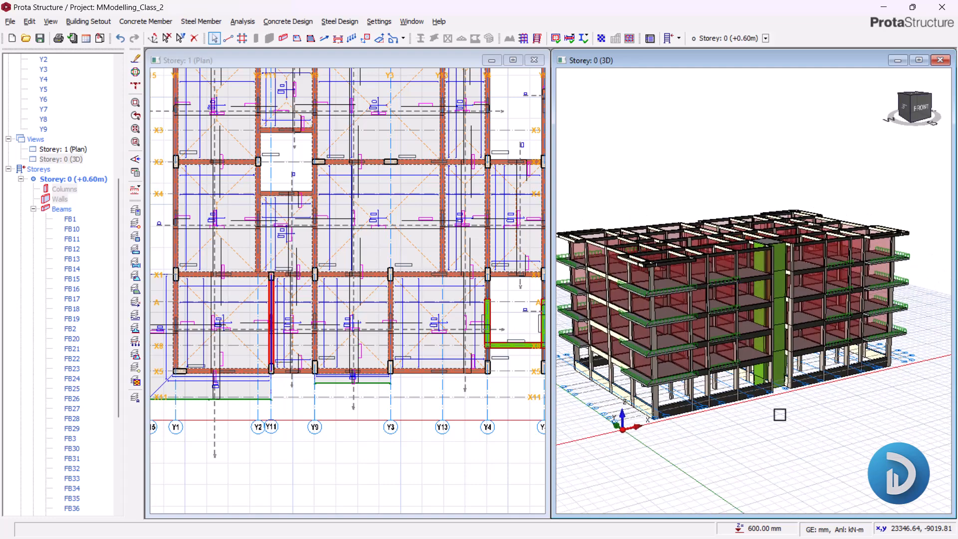
right_click(72, 167)
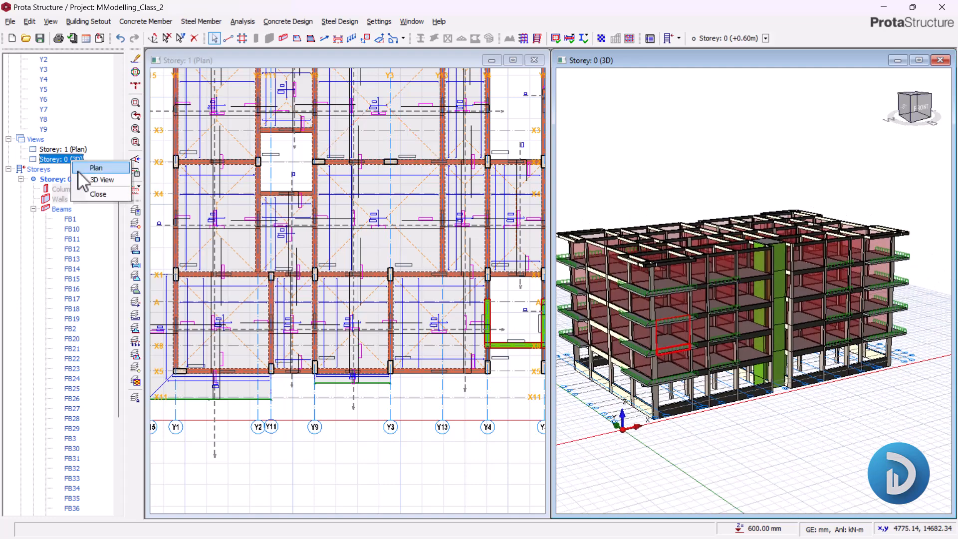
click(80, 179)
scroll(836, 172, up, 10)
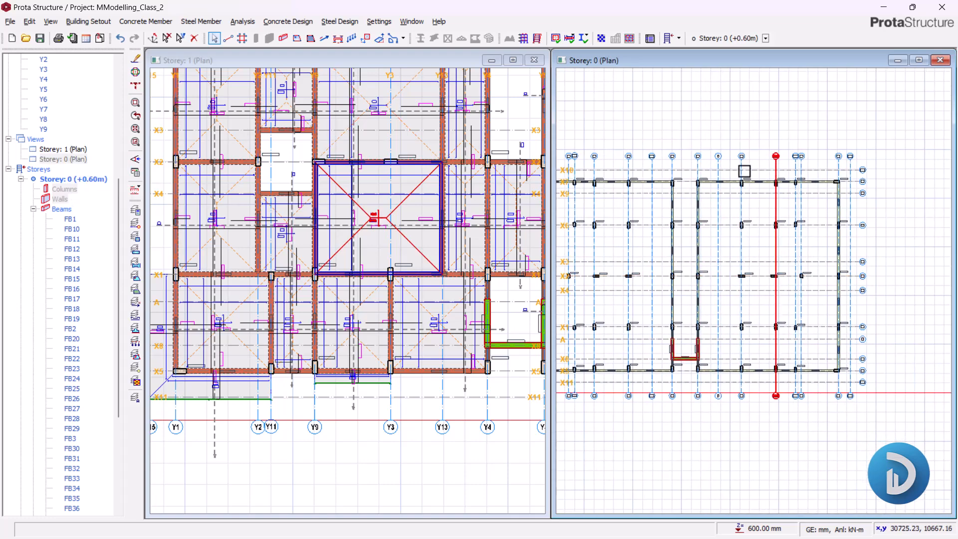
middle_drag(836, 171, 795, 237)
click(771, 219)
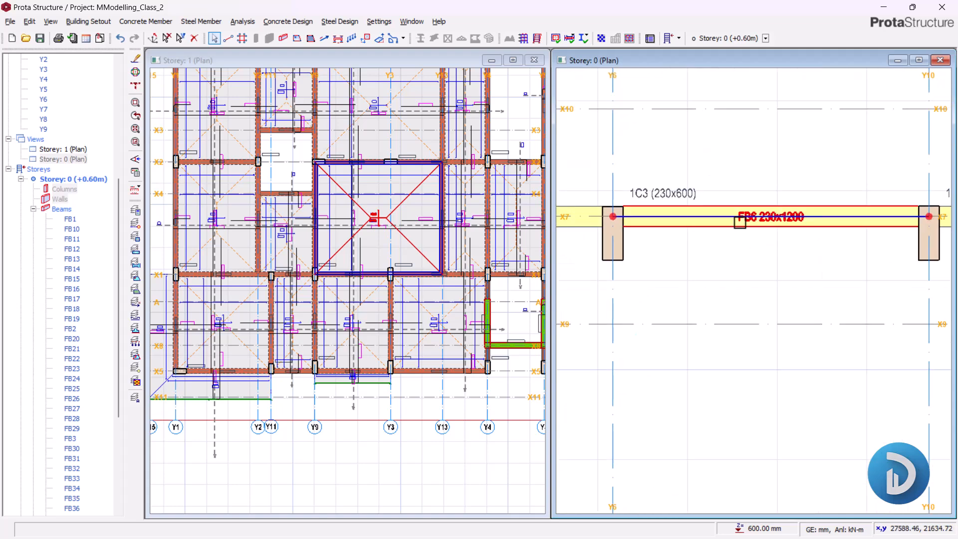
right_click(716, 153)
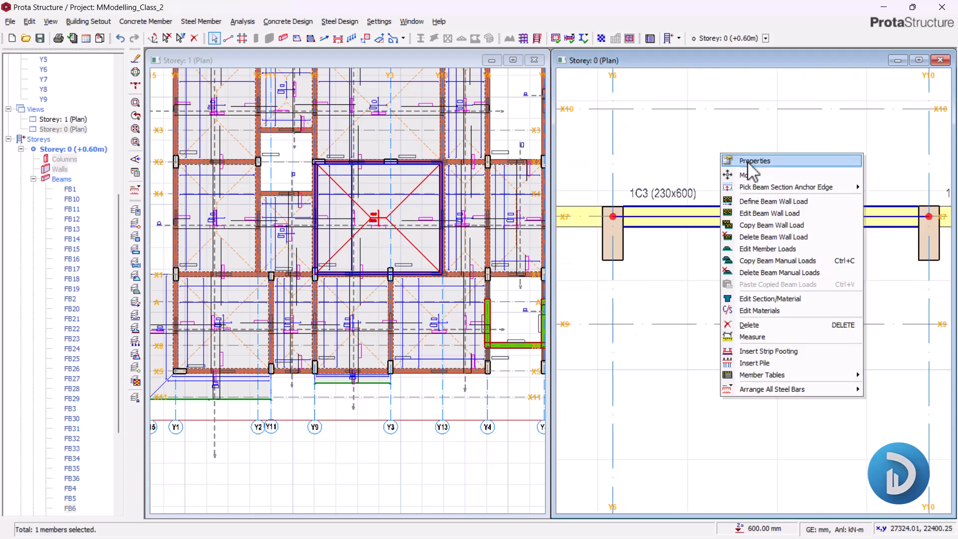
click(731, 156)
scroll(757, 162, down, 2)
scroll(757, 163, down, 3)
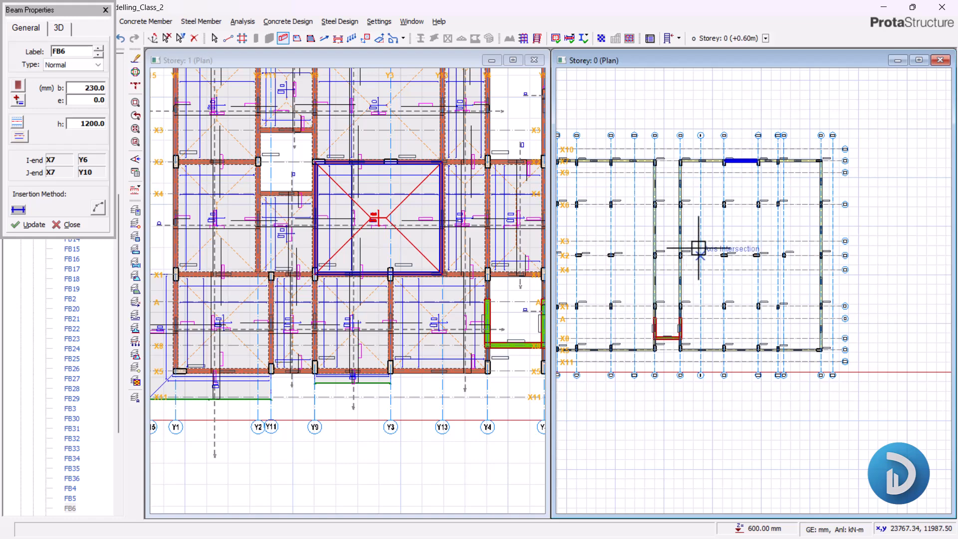
scroll(301, 277, down, 2)
key(Escape)
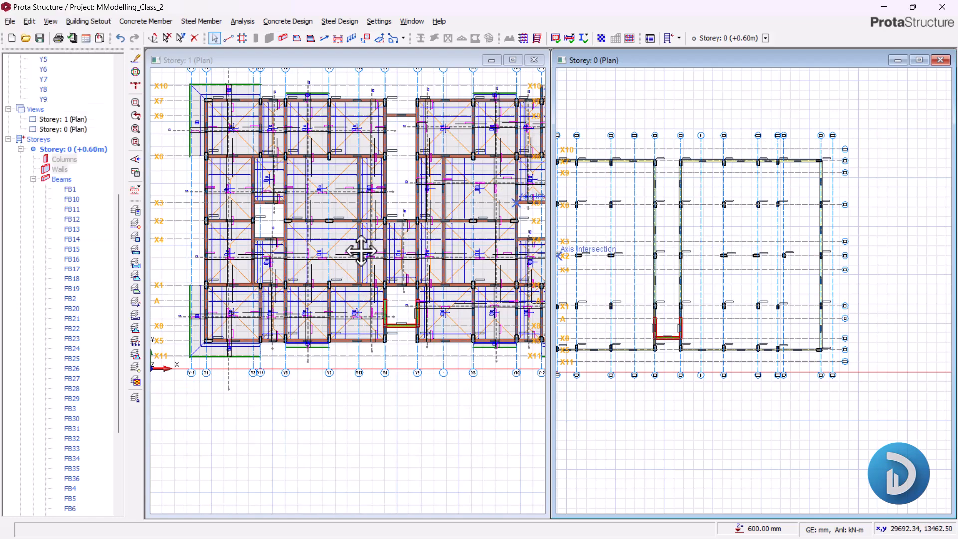
Add 230x1200 ground beams on Storey 0 along axis X6 from Y5 through the intermediate columns to Y8
scroll(322, 259, down, 2)
scroll(410, 199, up, 3)
scroll(411, 193, up, 2)
middle_drag(343, 183, 278, 207)
scroll(280, 209, down, 1)
scroll(327, 230, down, 1)
middle_drag(349, 235, 294, 233)
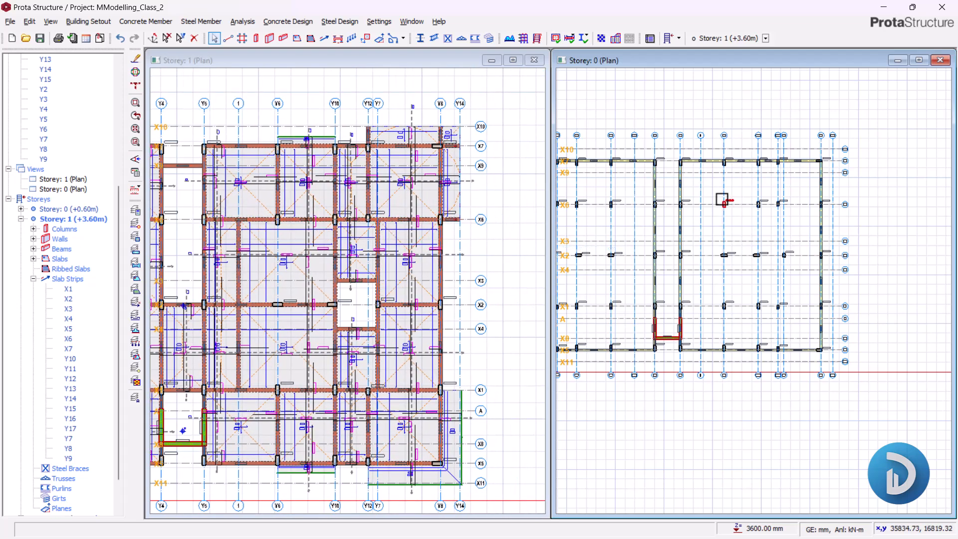
scroll(680, 203, up, 5)
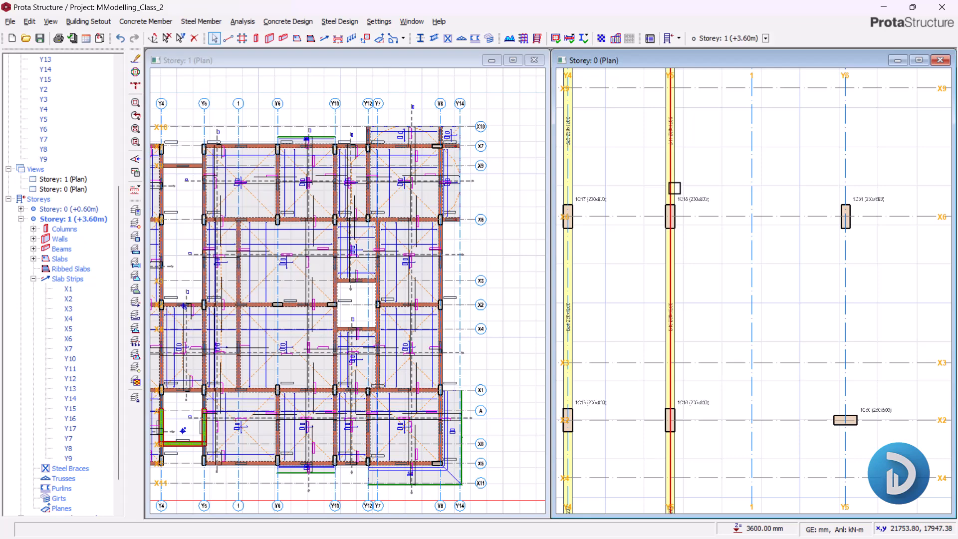
click(674, 188)
scroll(673, 192, up, 3)
click(673, 197)
right_click(706, 157)
click(724, 165)
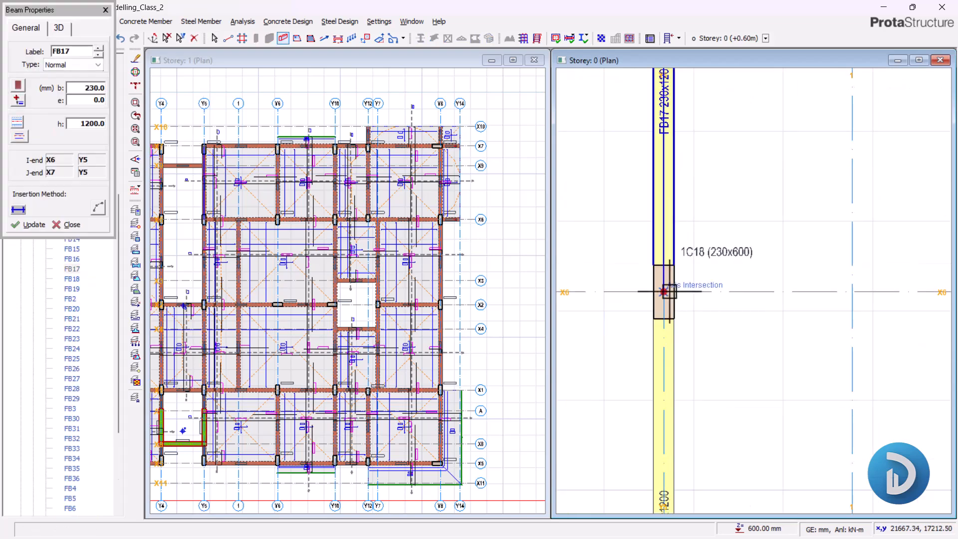
scroll(758, 320, down, 4)
scroll(736, 307, up, 5)
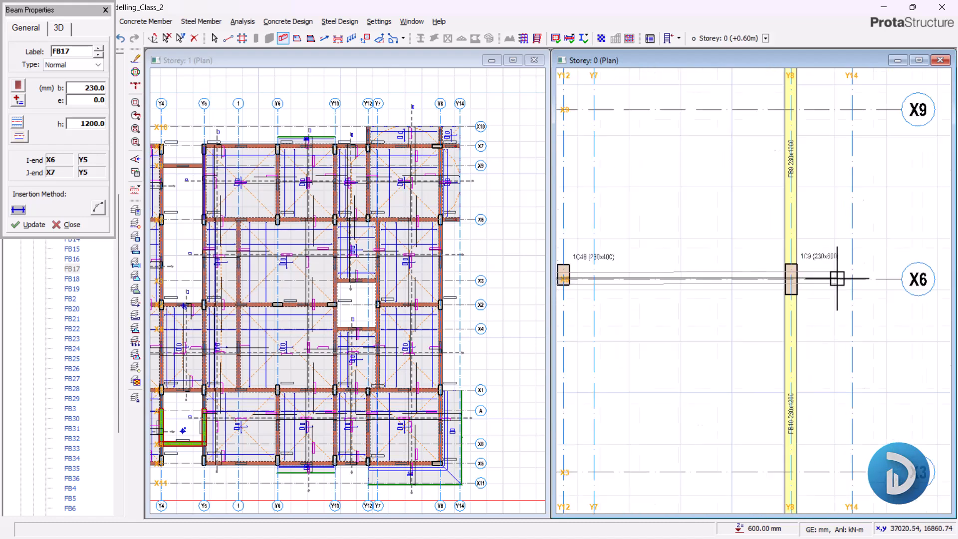
scroll(837, 278, up, 3)
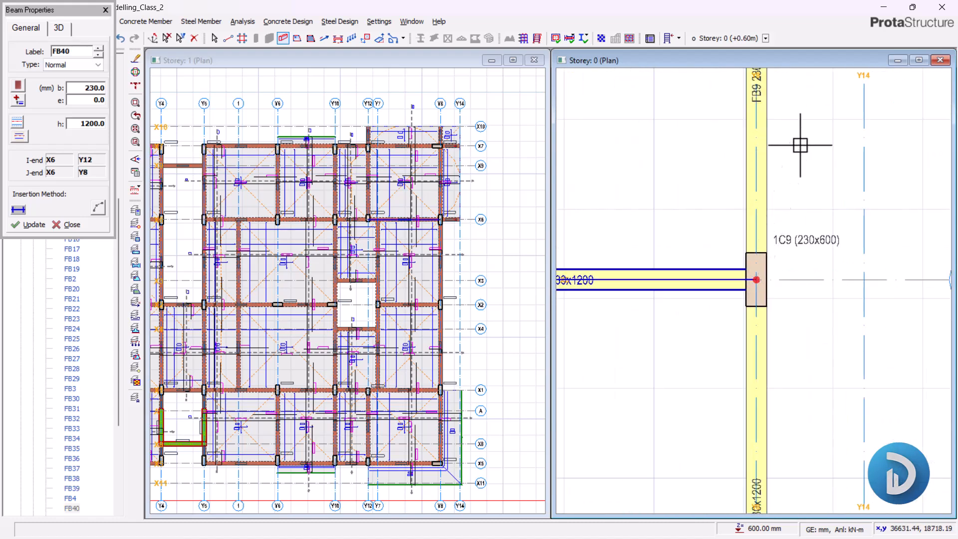
key(Escape)
Examine the Storey 1 beam layout along axis X2, around the slab opening and the columns between Y10 and Y7
scroll(753, 159, down, 3)
scroll(754, 178, up, 3)
scroll(753, 178, up, 1)
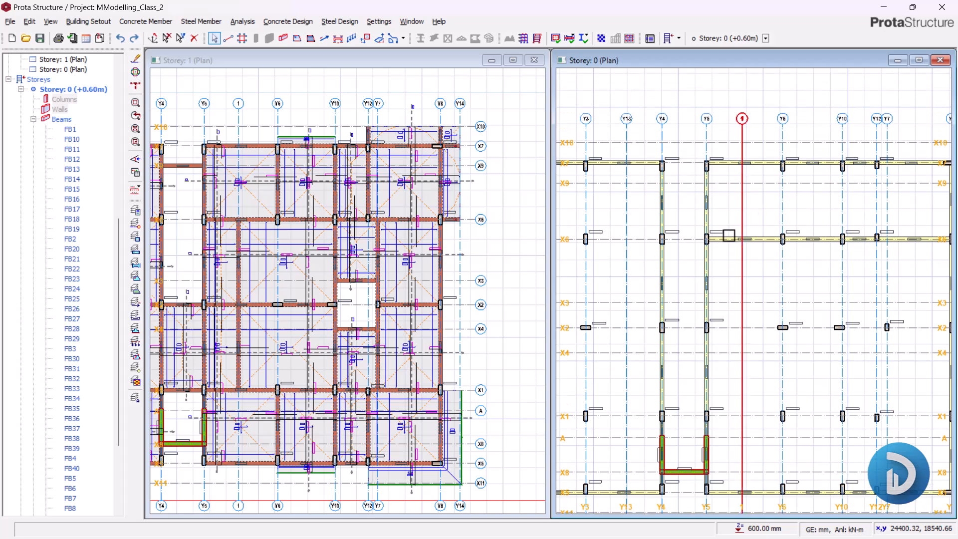
scroll(727, 227, up, 1)
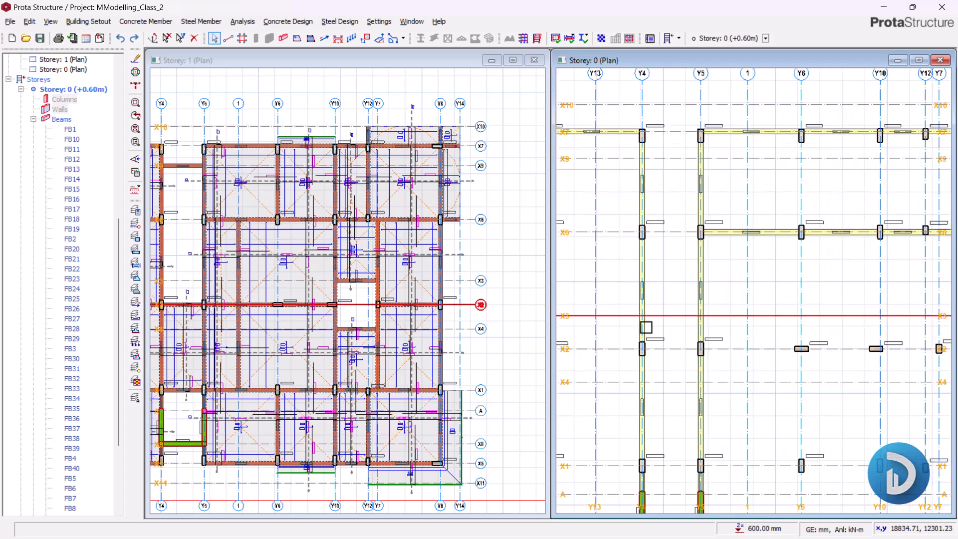
middle_drag(816, 348, 773, 297)
scroll(320, 280, up, 2)
middle_drag(312, 297, 415, 329)
scroll(330, 273, down, 1)
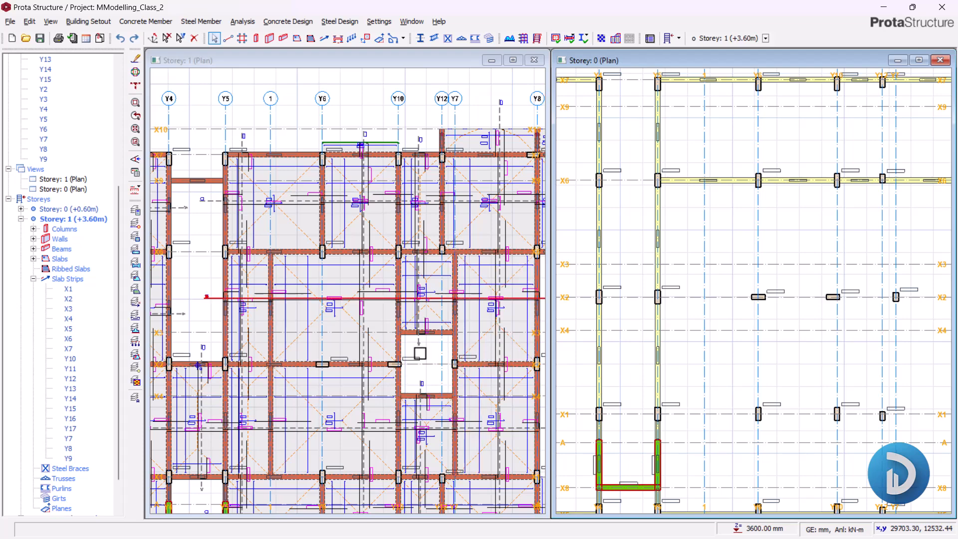
scroll(430, 396, up, 5)
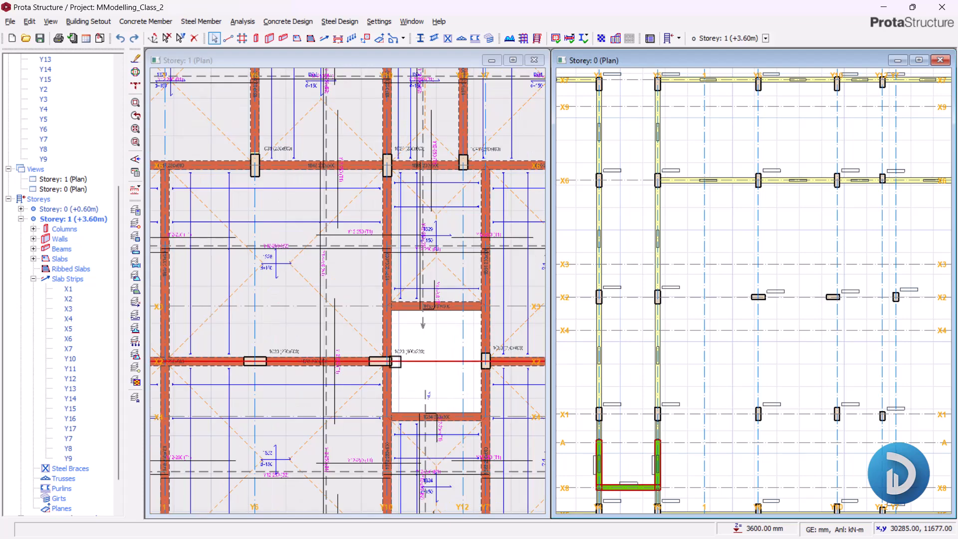
middle_drag(390, 370, 355, 361)
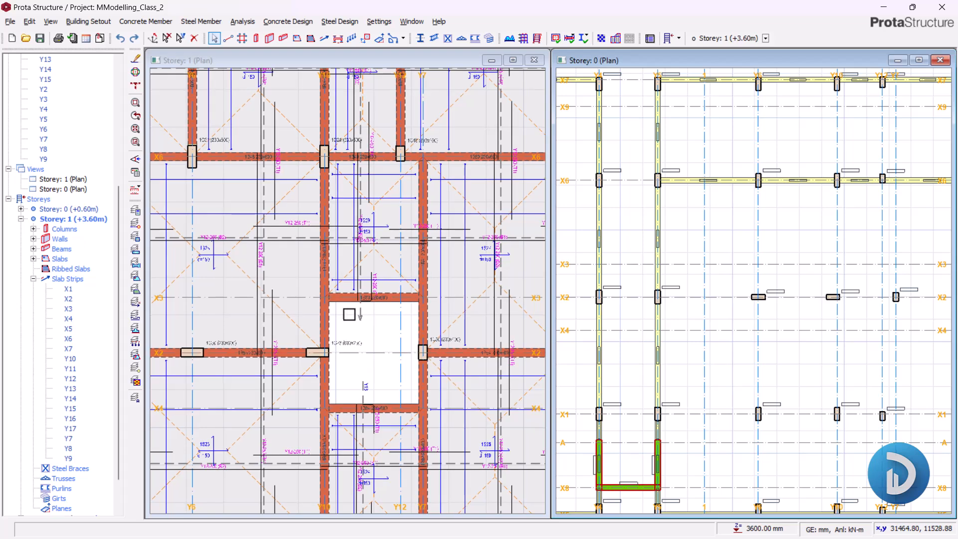
scroll(337, 363, up, 3)
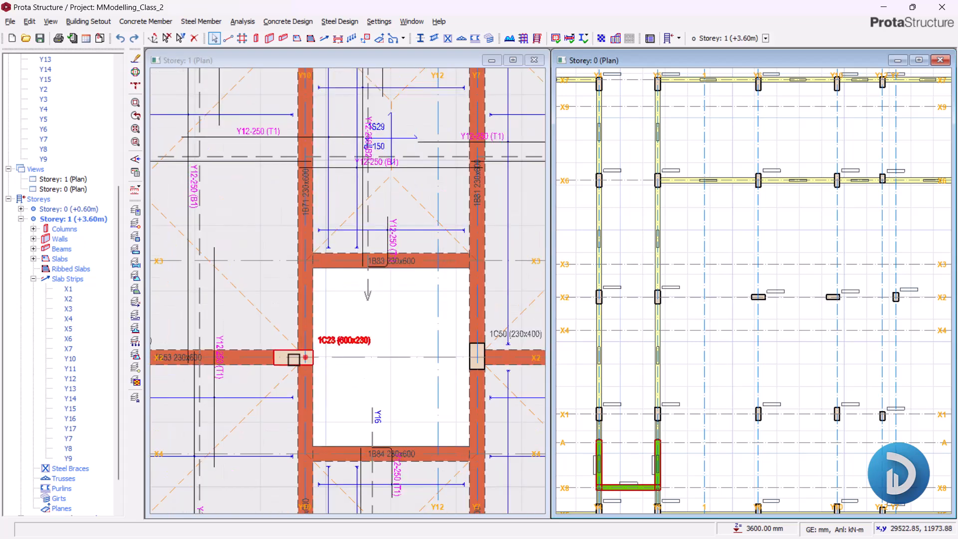
scroll(479, 357, down, 5)
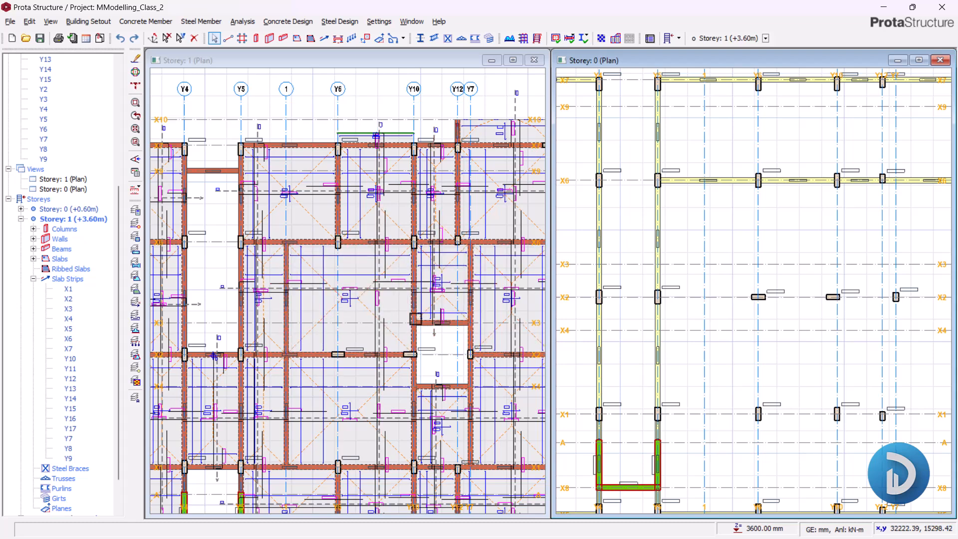
middle_drag(455, 347, 451, 272)
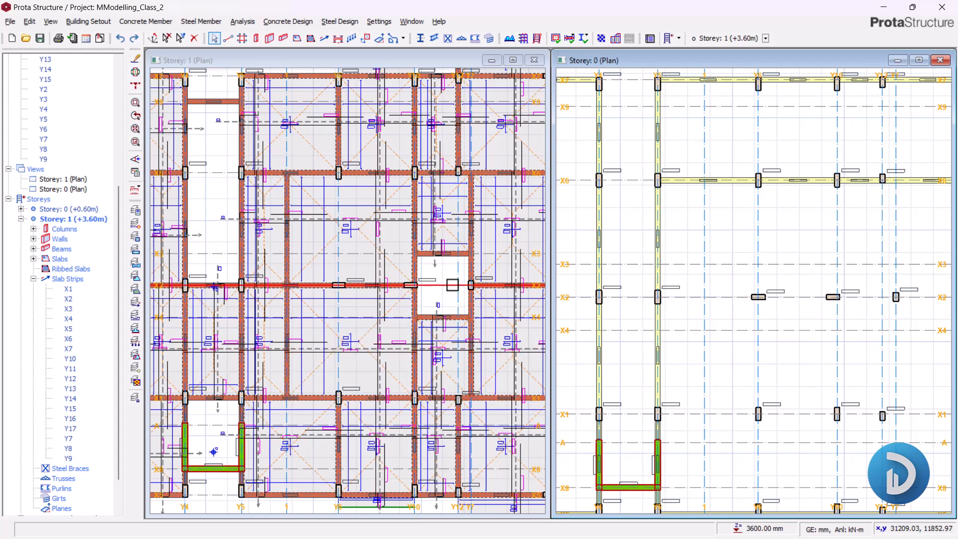
scroll(452, 285, up, 4)
middle_drag(236, 247, 286, 300)
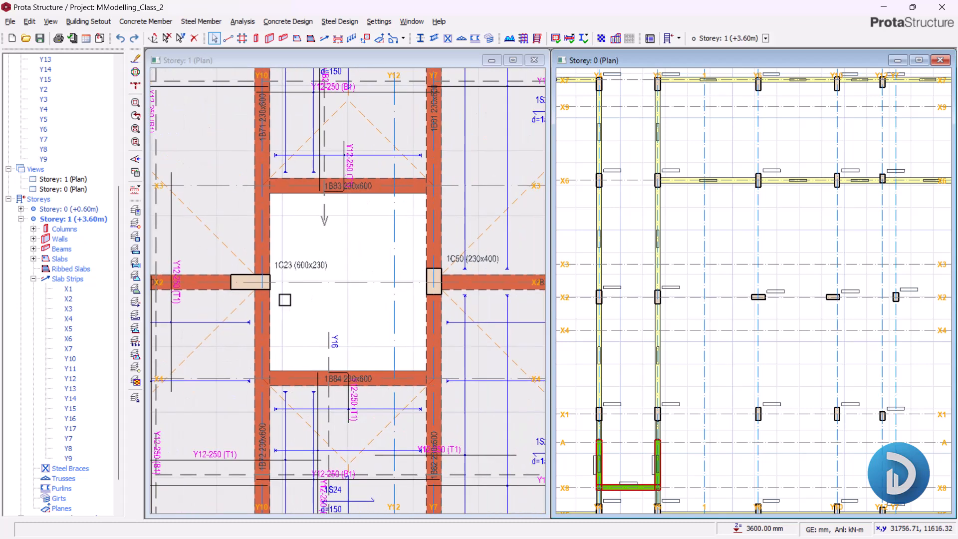
scroll(412, 287, down, 3)
middle_drag(352, 273, 367, 320)
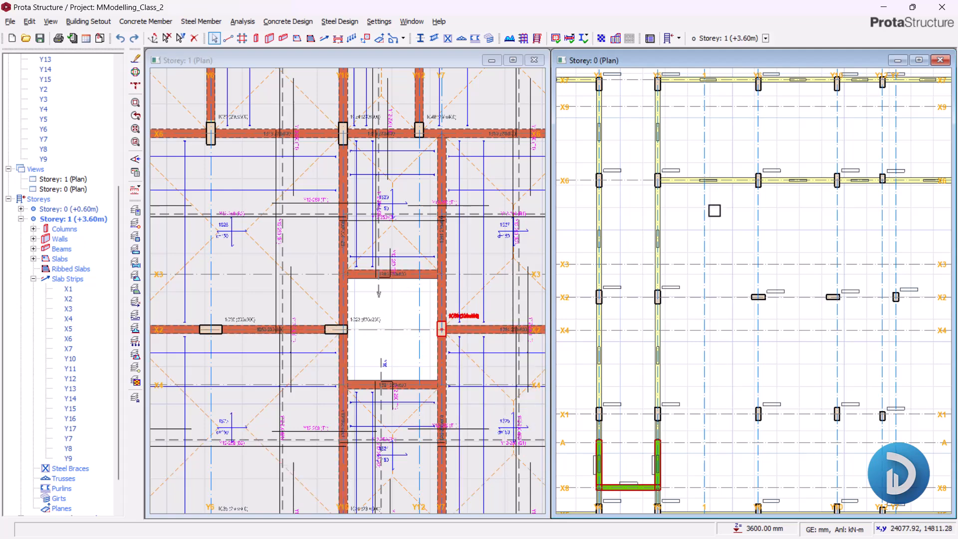
Add ground beams on Storey 0 along axis X2 from Y5 through the intermediate columns to Y8, matching the existing X6 beam
click(727, 181)
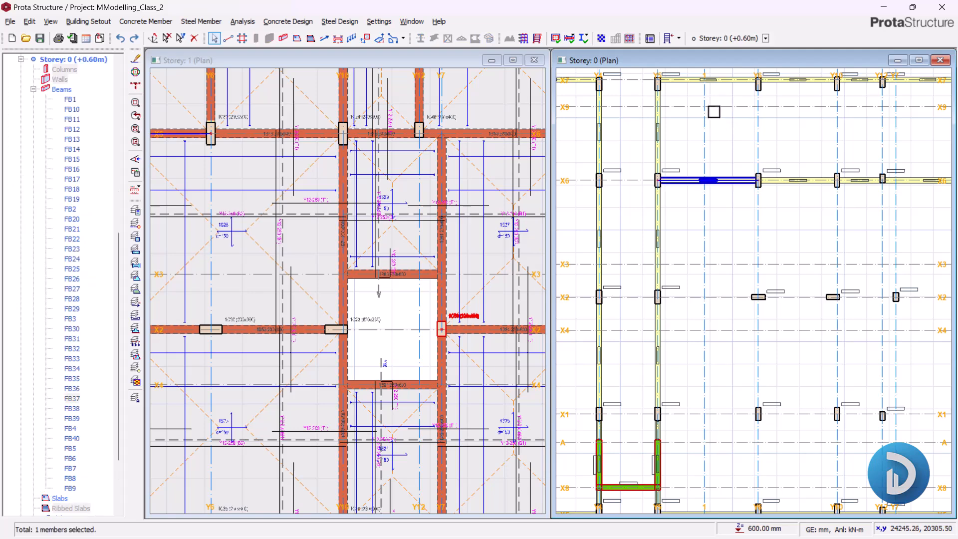
right_click(691, 113)
click(709, 122)
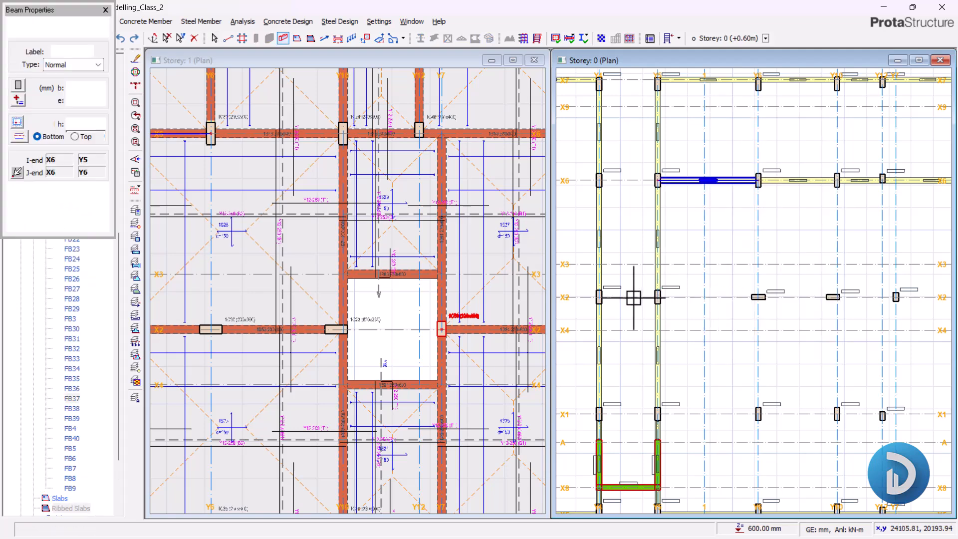
scroll(666, 299, up, 2)
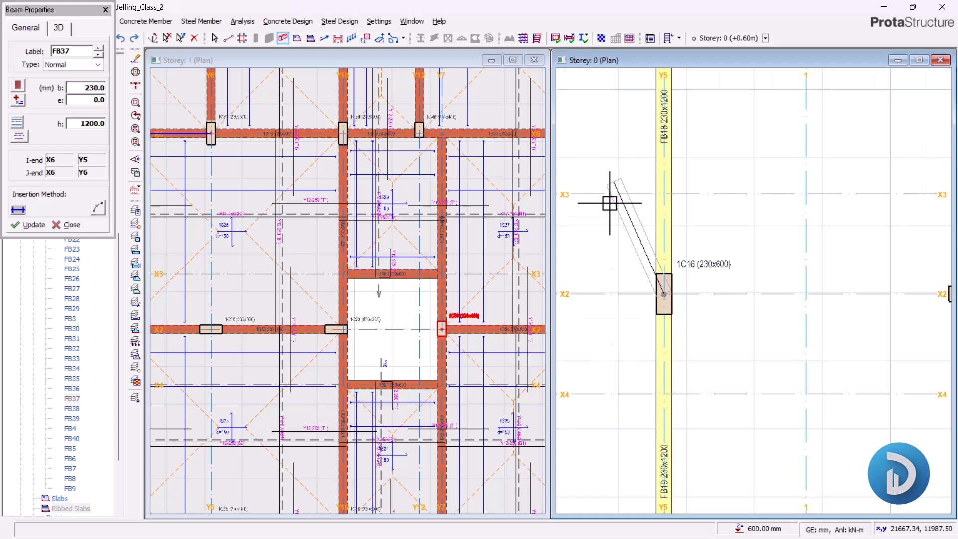
scroll(613, 188, down, 3)
scroll(796, 229, up, 5)
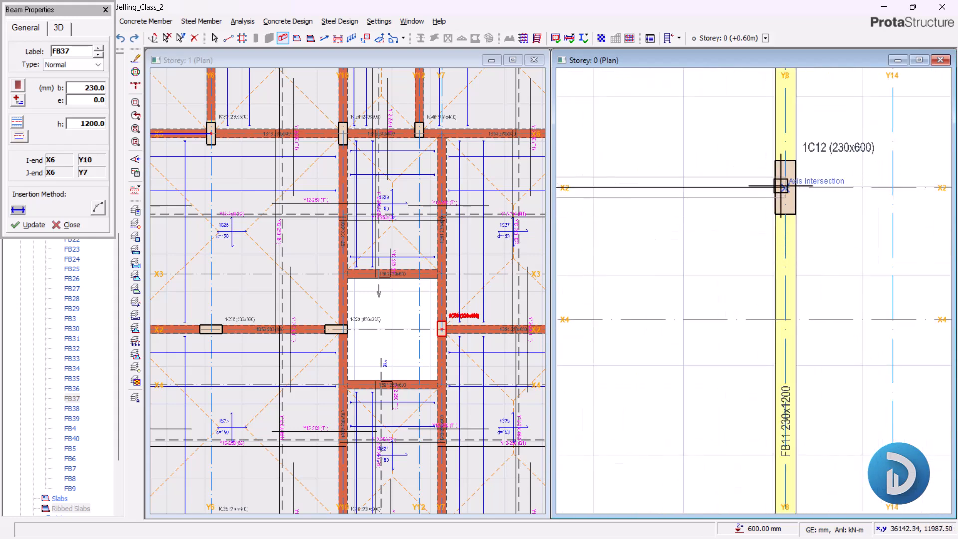
click(785, 187)
Add ground beams on Storey 0 along axis X1 from Y5 through the intermediate columns to Y8
scroll(770, 214, down, 5)
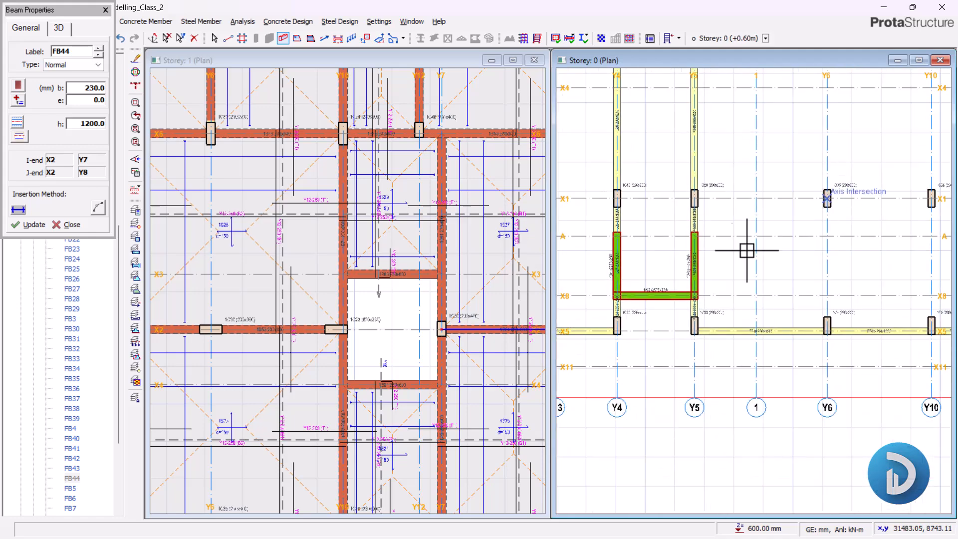
scroll(703, 200, up, 3)
scroll(287, 300, down, 3)
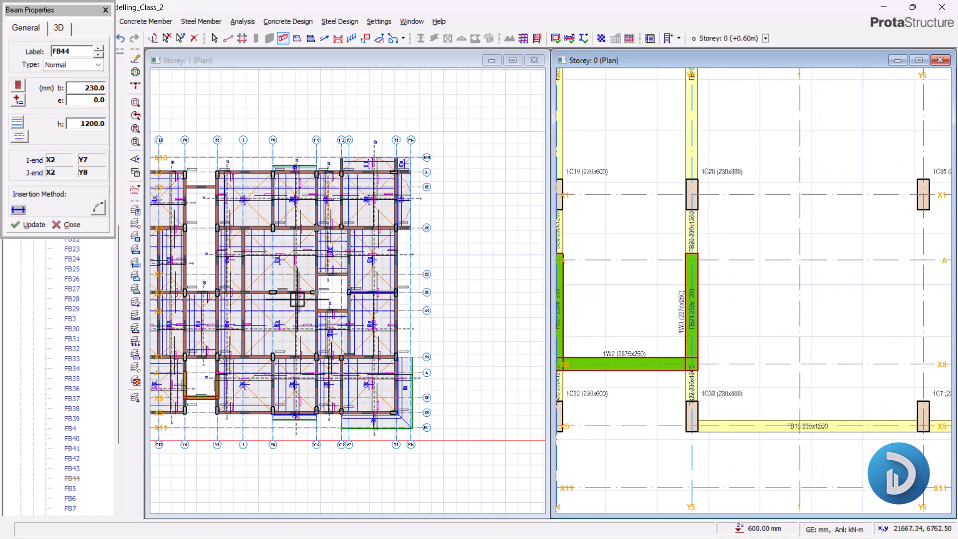
middle_drag(792, 179, 817, 218)
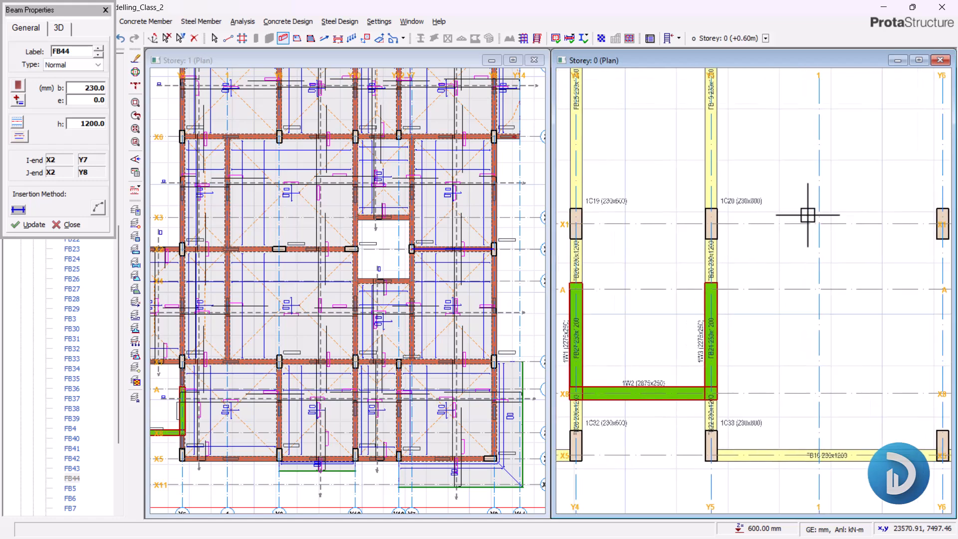
middle_drag(748, 262, 668, 260)
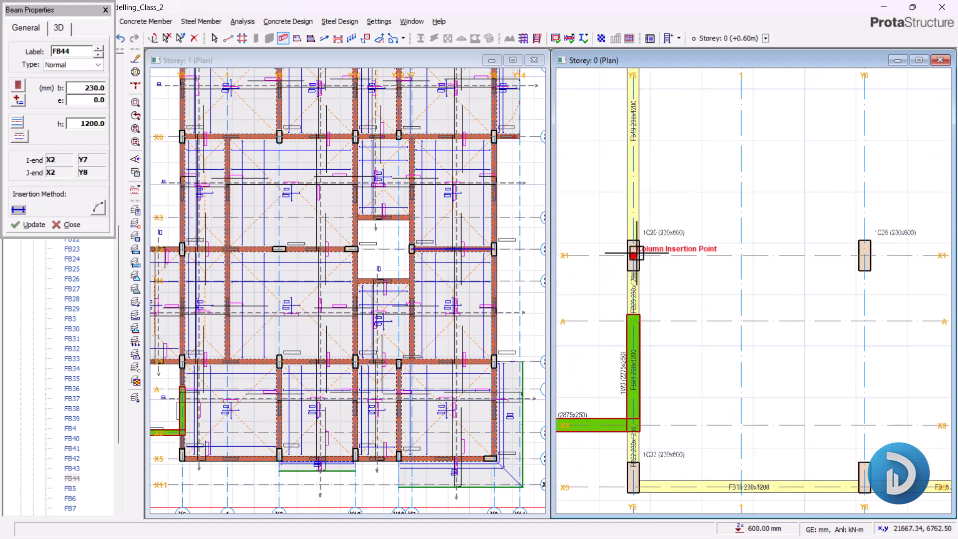
scroll(816, 325, down, 3)
scroll(802, 283, up, 6)
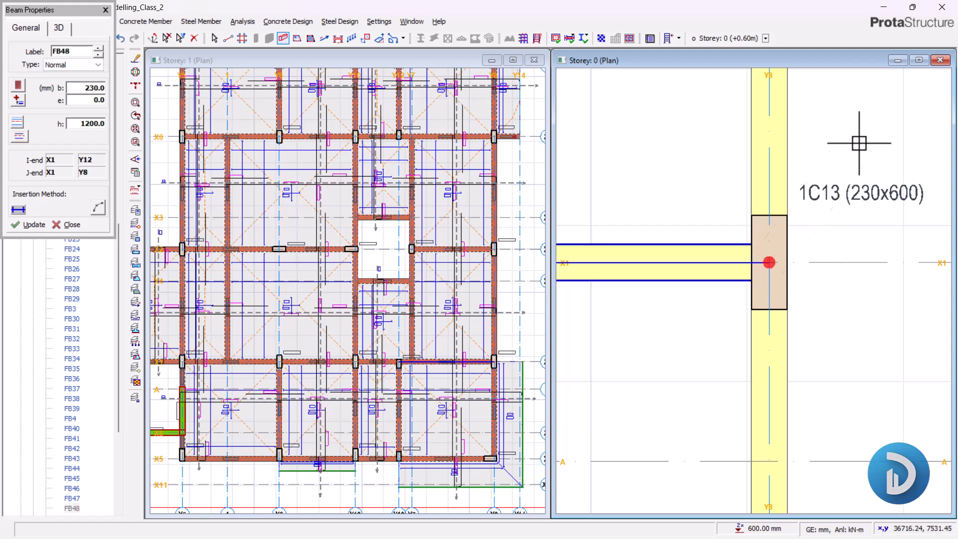
Add ground beams on Storey 0 along axes X6 and X2, each from Y1 through the intermediate columns to Y4
scroll(799, 164, down, 4)
scroll(672, 189, down, 3)
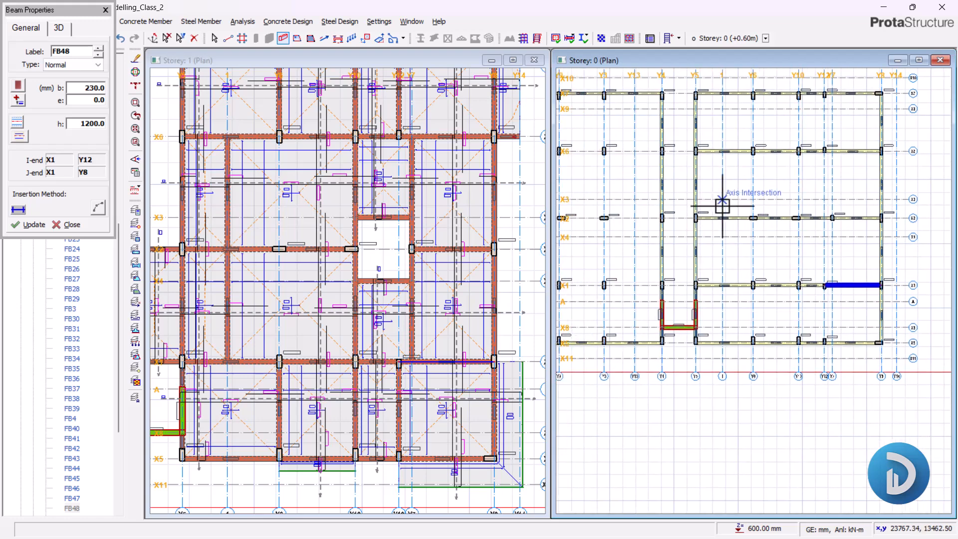
scroll(788, 238, down, 2)
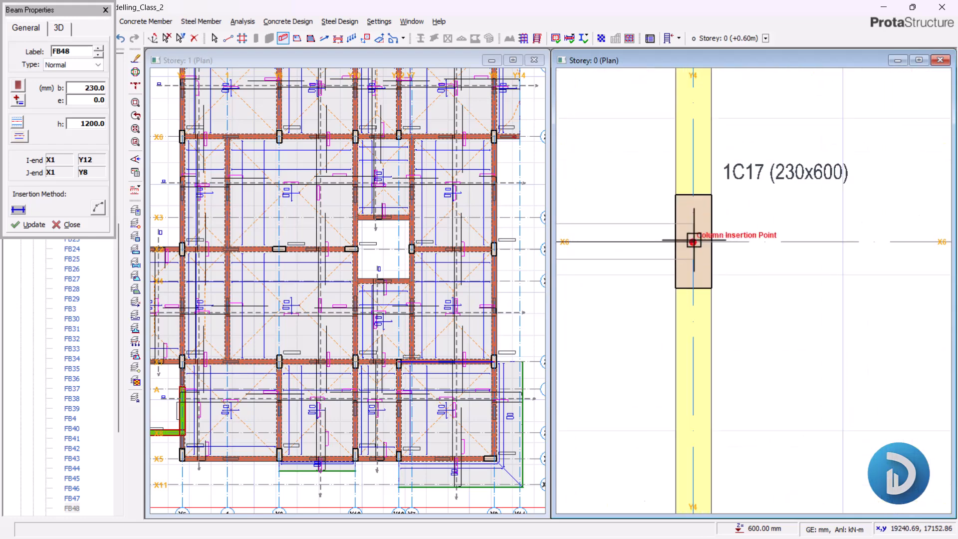
scroll(740, 228, down, 1)
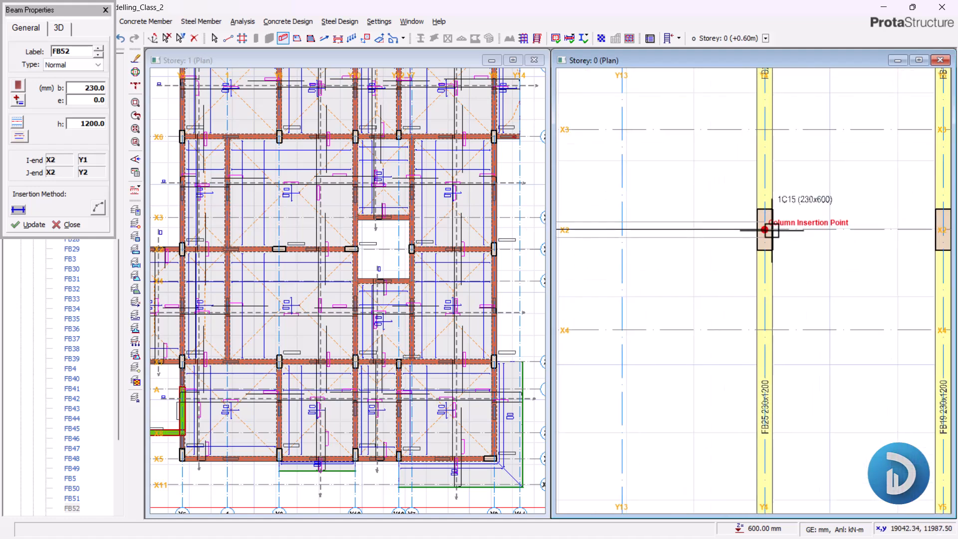
scroll(843, 145, down, 3)
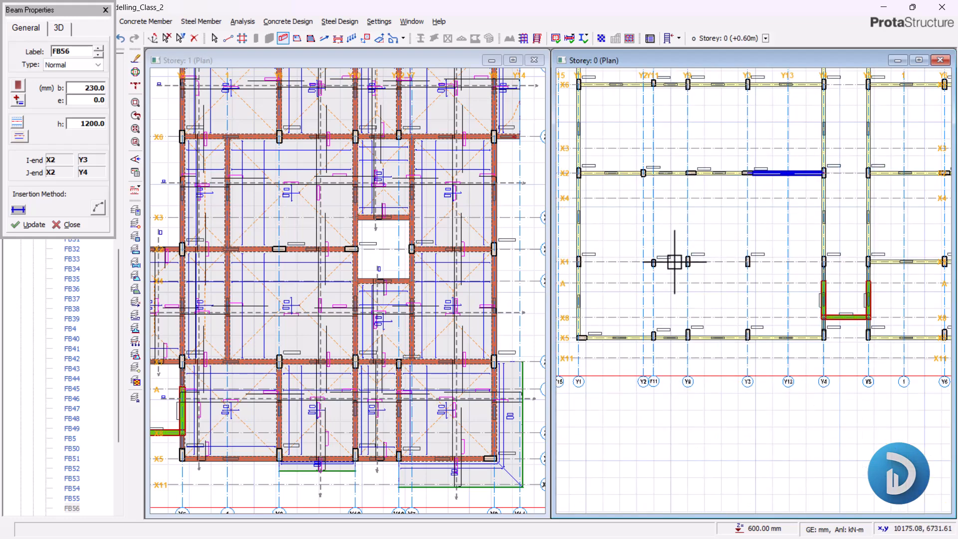
Add ground beams on Storey 0 along axis X1 from Y1 through the intermediate columns to Y4, and finish beam insertion
scroll(657, 256, up, 3)
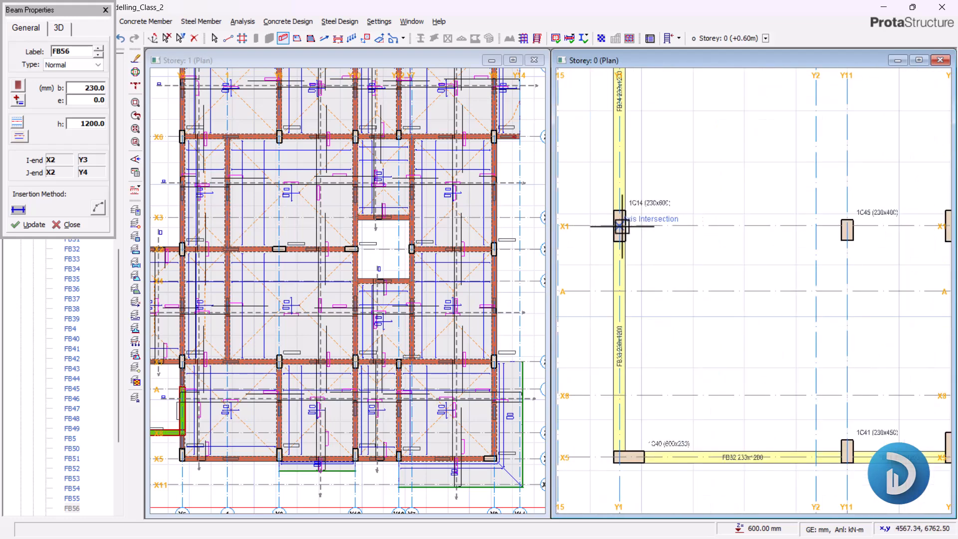
scroll(594, 243, down, 2)
scroll(814, 252, up, 5)
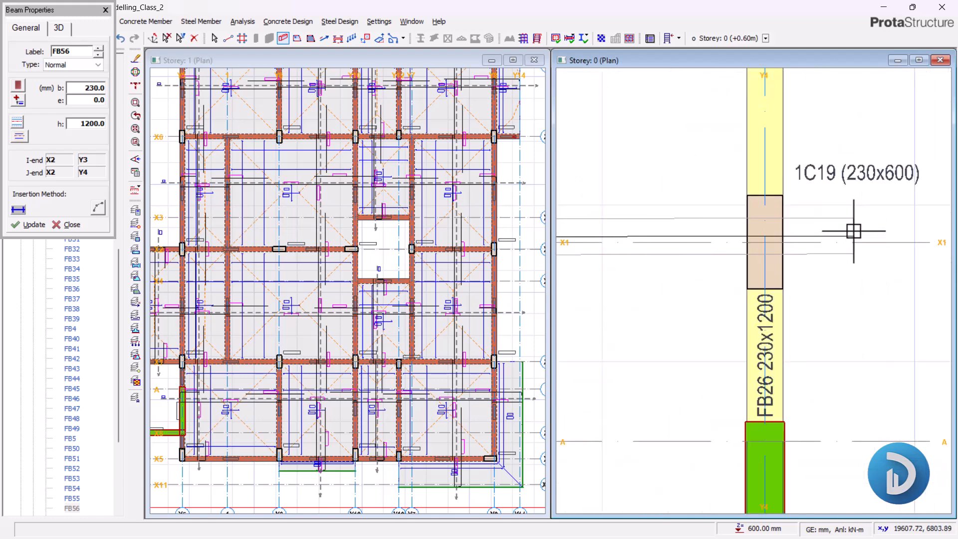
click(765, 243)
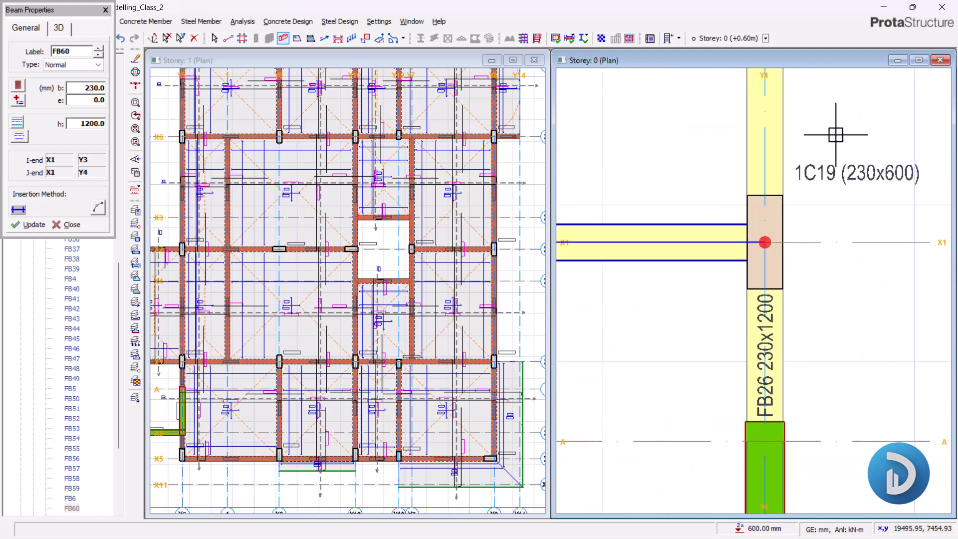
scroll(836, 134, down, 6)
scroll(735, 272, down, 3)
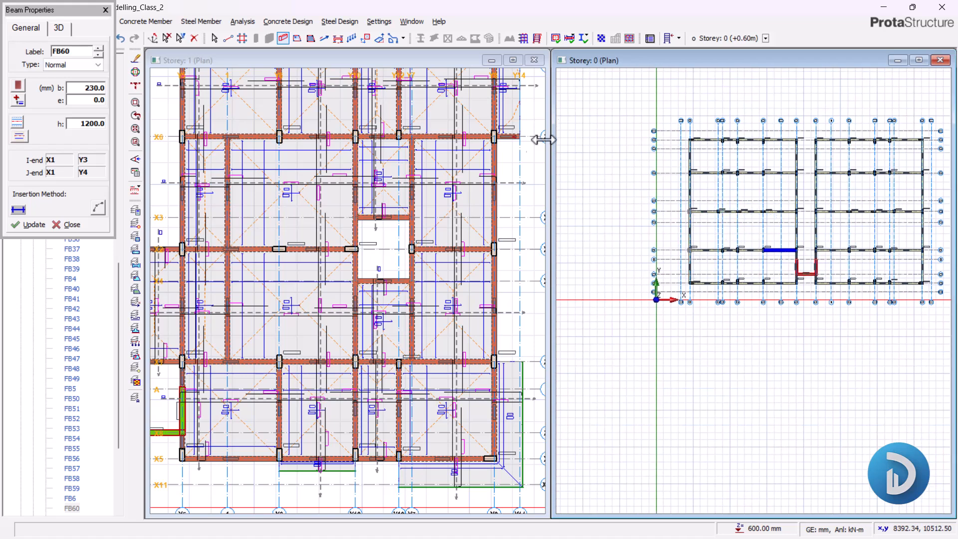
click(66, 224)
Show Storey 0 in 3D to inspect the completed interior ground beams, and return it to the plan view
scroll(74, 150, up, 10)
right_click(75, 190)
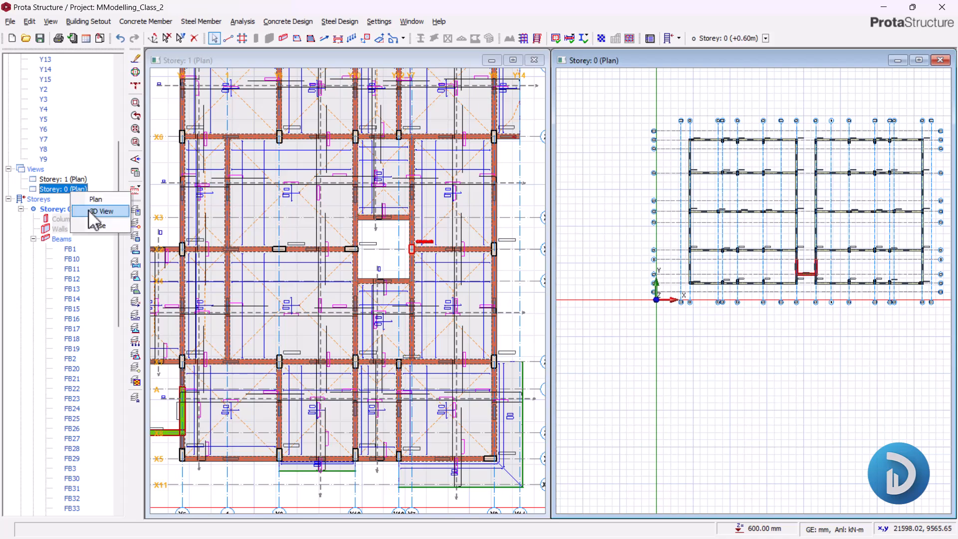
click(99, 210)
middle_drag(718, 378, 674, 384)
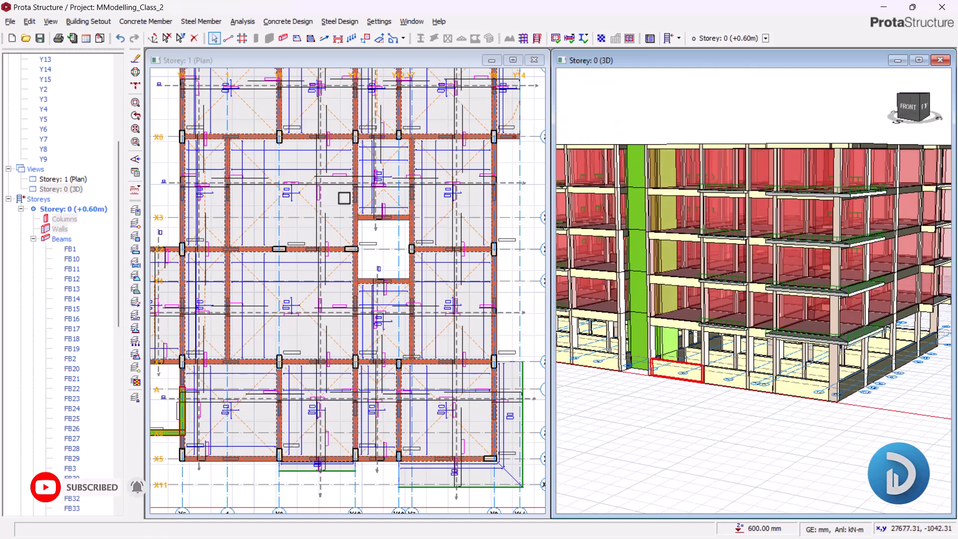
right_click(65, 190)
click(102, 202)
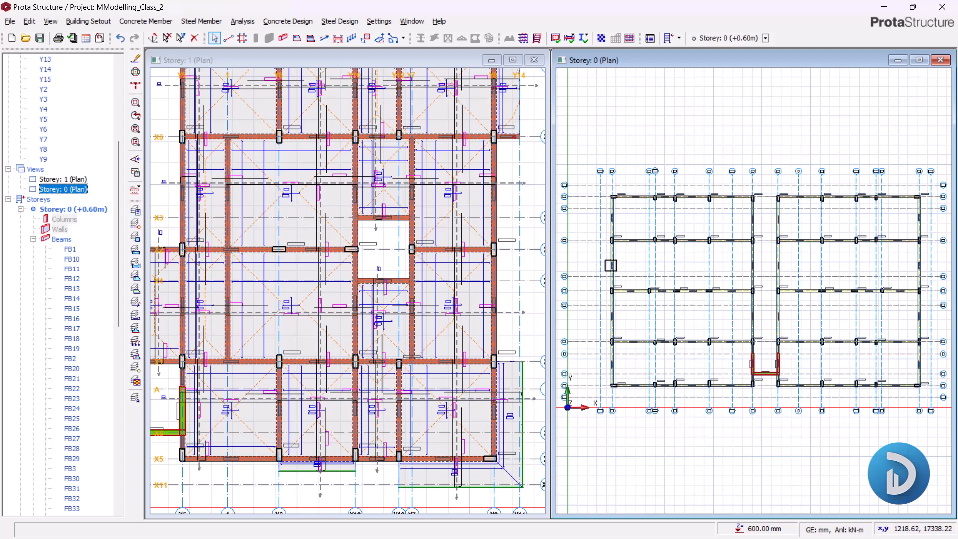
Restart beam insertion with 230x1200 and add ground beams on Storey 0 along axis Y3 from X7 through the intermediate columns to X5
scroll(763, 287, up, 3)
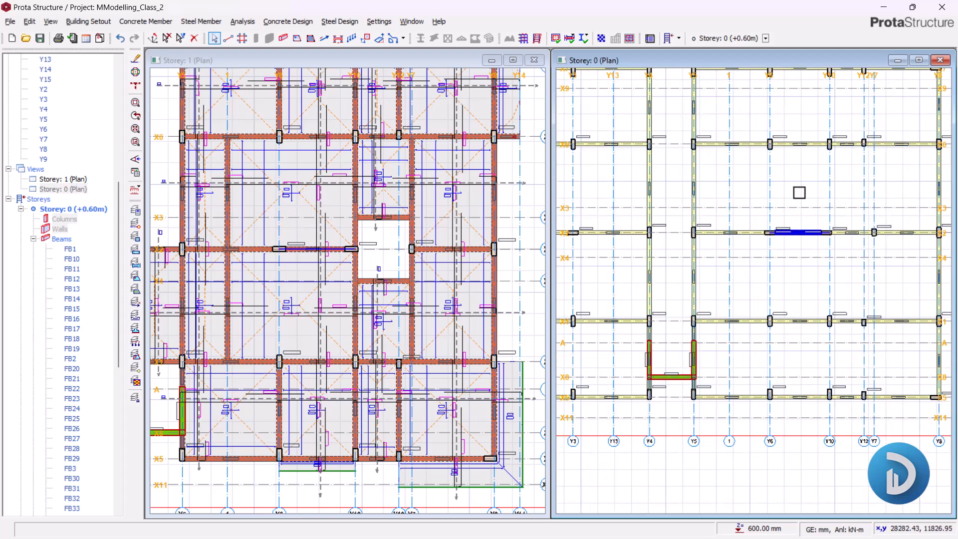
right_click(800, 212)
click(818, 136)
scroll(785, 210, down, 3)
scroll(739, 200, up, 5)
scroll(676, 239, down, 2)
scroll(688, 184, up, 2)
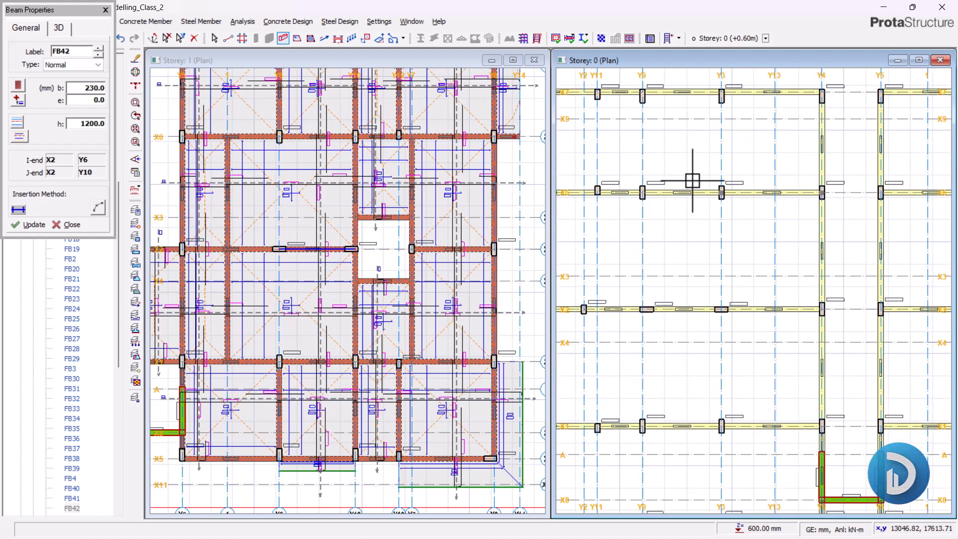
scroll(692, 181, up, 5)
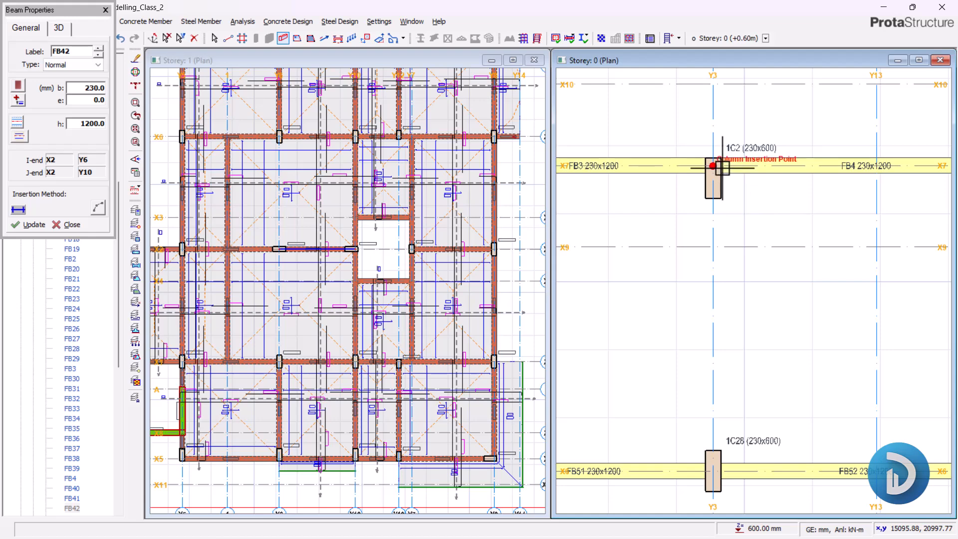
scroll(709, 149, down, 4)
scroll(718, 240, up, 4)
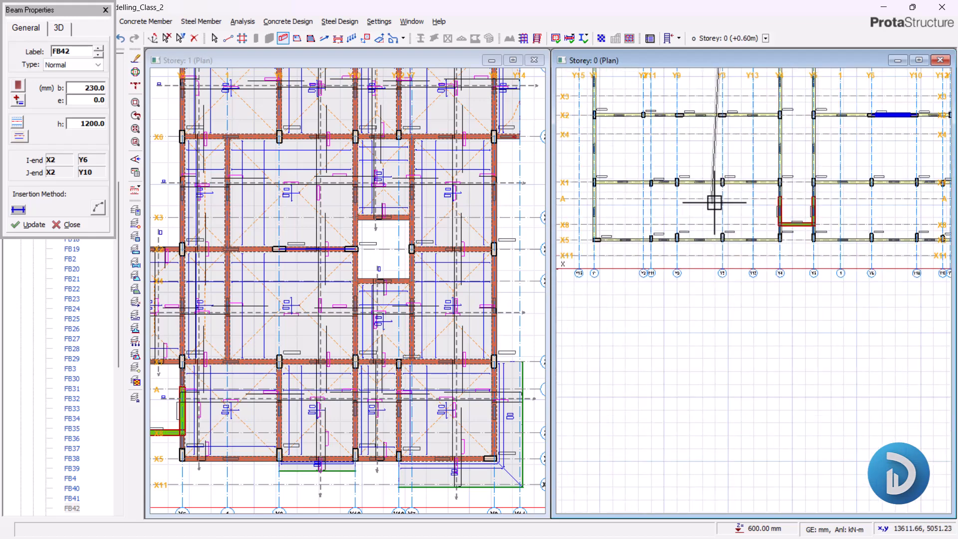
scroll(739, 251, up, 2)
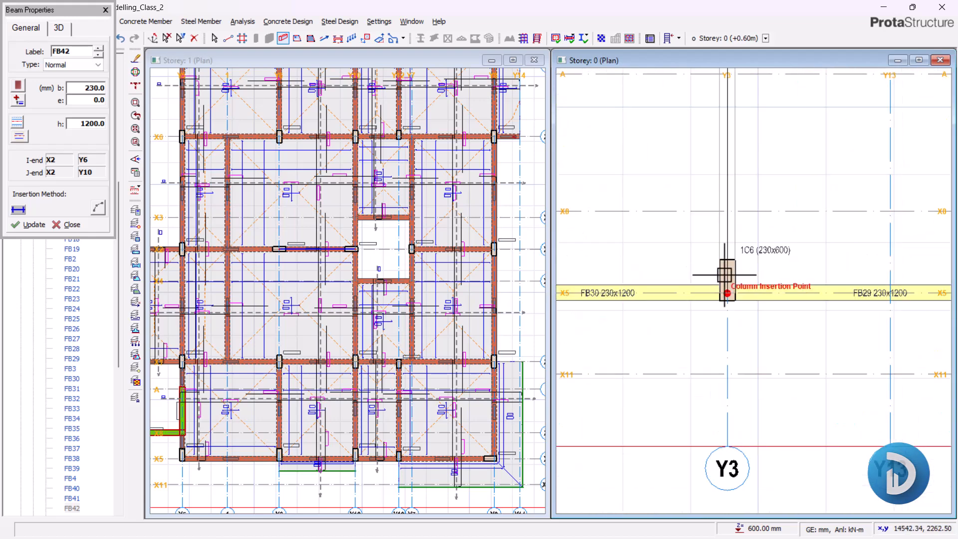
click(749, 314)
Add ground beams on Storey 0 along axis Y9 from X7 through the intermediate columns to X5, following the Storey 1 layout
scroll(302, 348, down, 3)
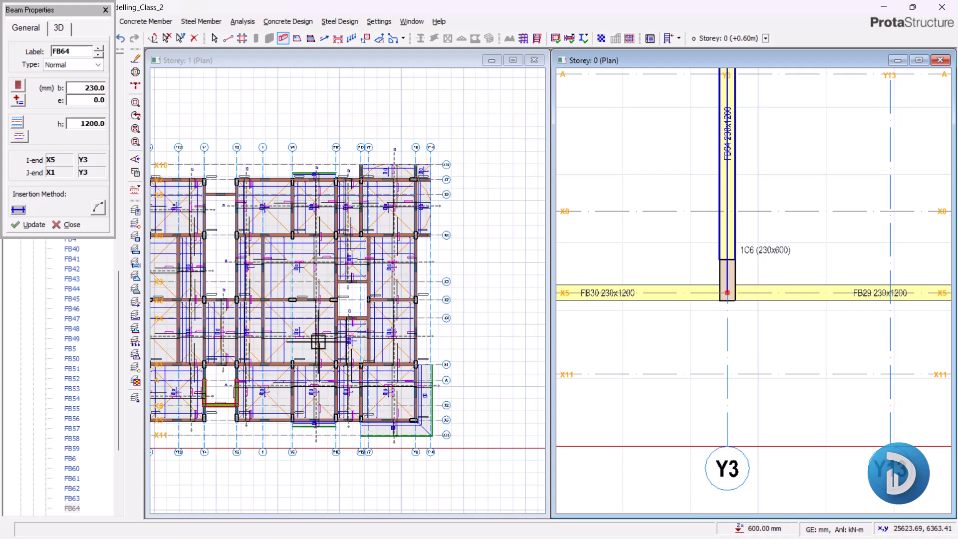
scroll(352, 214, down, 2)
scroll(457, 314, up, 4)
scroll(340, 281, down, 3)
scroll(439, 305, up, 3)
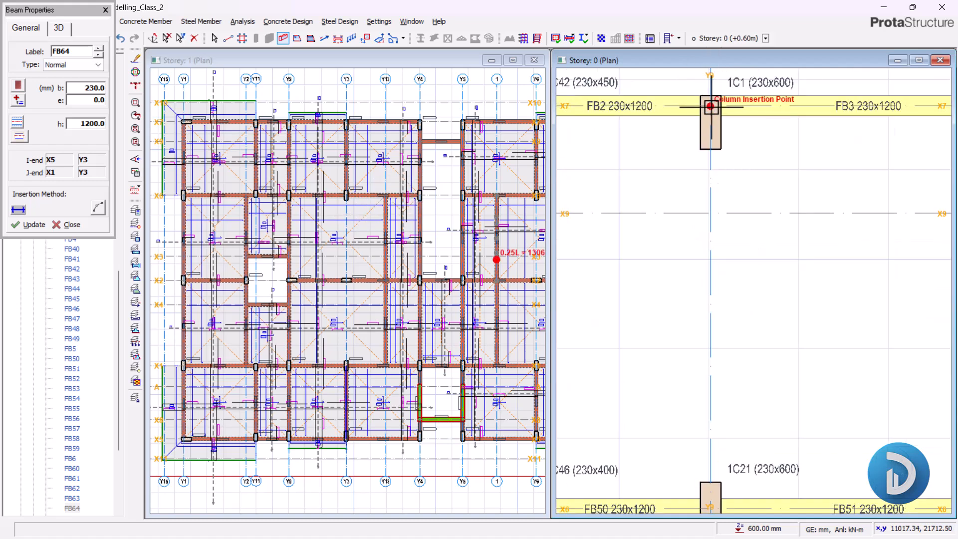
scroll(710, 107, down, 3)
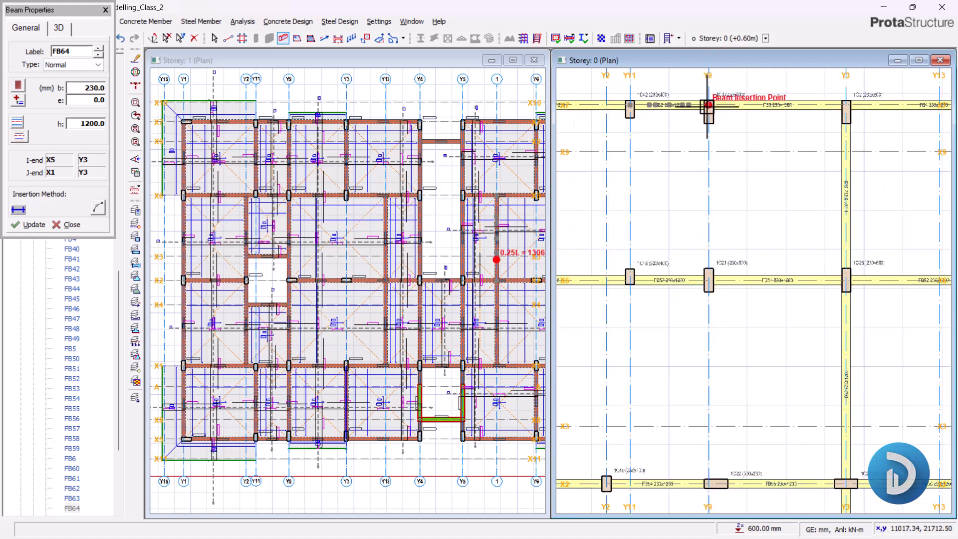
scroll(707, 449, up, 4)
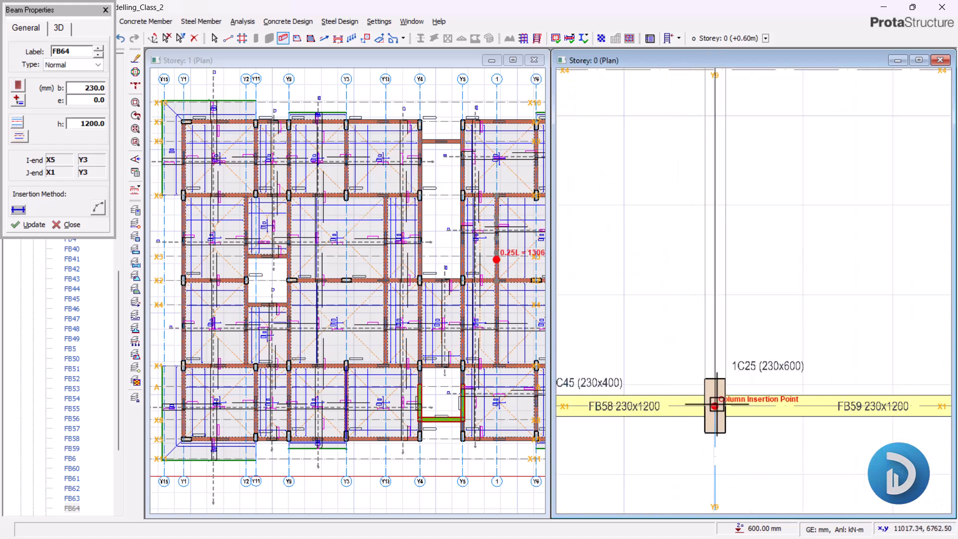
scroll(708, 414, down, 3)
scroll(738, 464, up, 2)
scroll(720, 407, down, 1)
scroll(726, 389, up, 3)
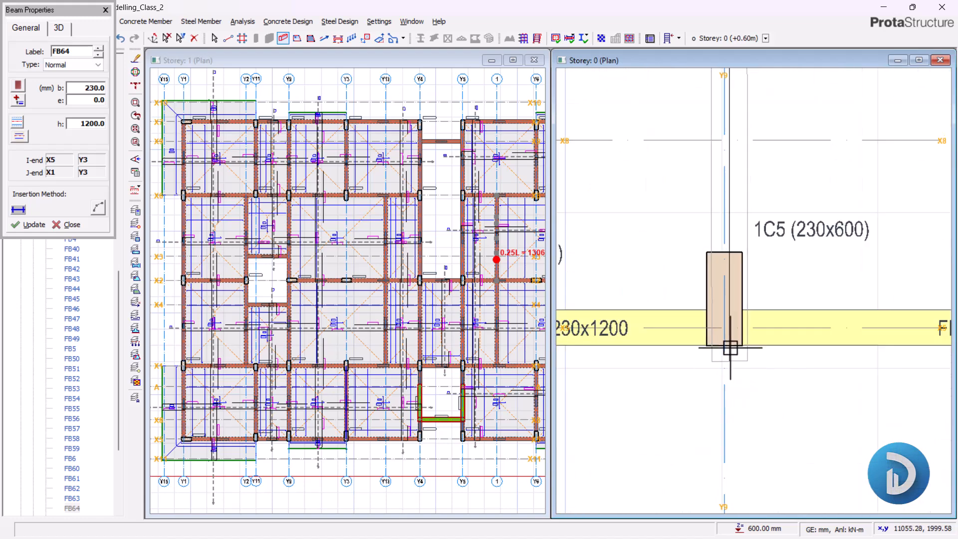
click(799, 399)
scroll(800, 401, down, 4)
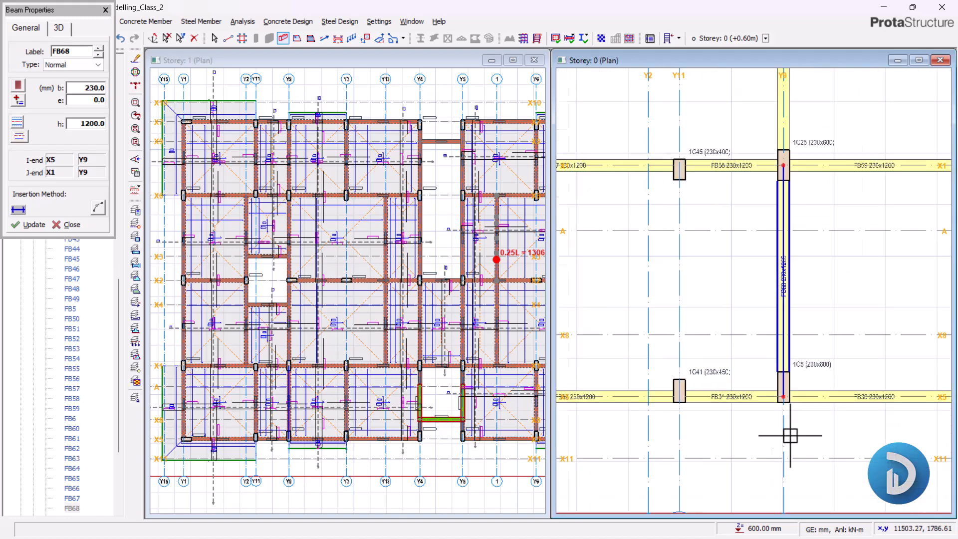
Add ground beams on Storey 0 along axis Y11, one between X7 and X6 and one between X1 and X5
middle_drag(707, 344, 729, 408)
middle_drag(738, 222, 729, 368)
middle_drag(737, 293, 724, 397)
scroll(691, 167, up, 4)
click(729, 192)
scroll(729, 161, down, 5)
scroll(729, 324, up, 3)
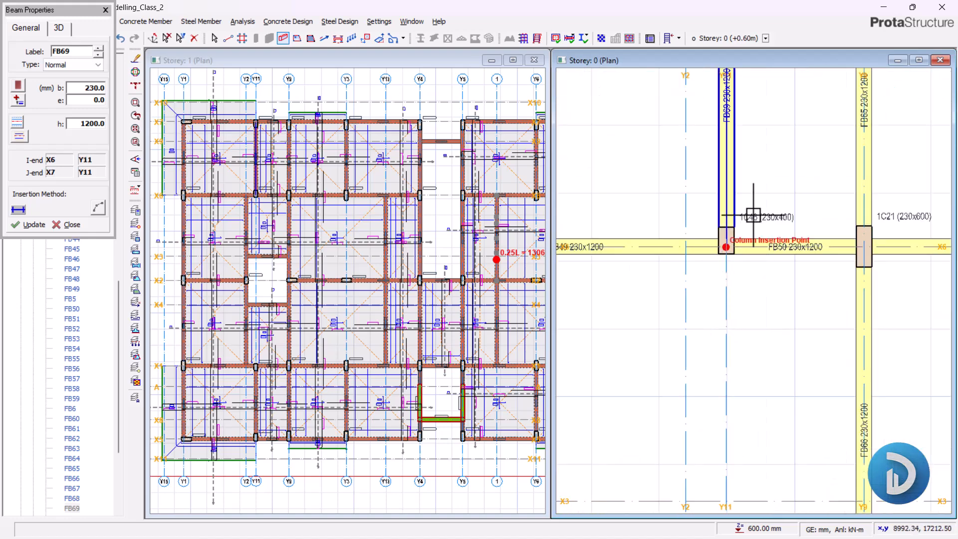
scroll(701, 155, down, 3)
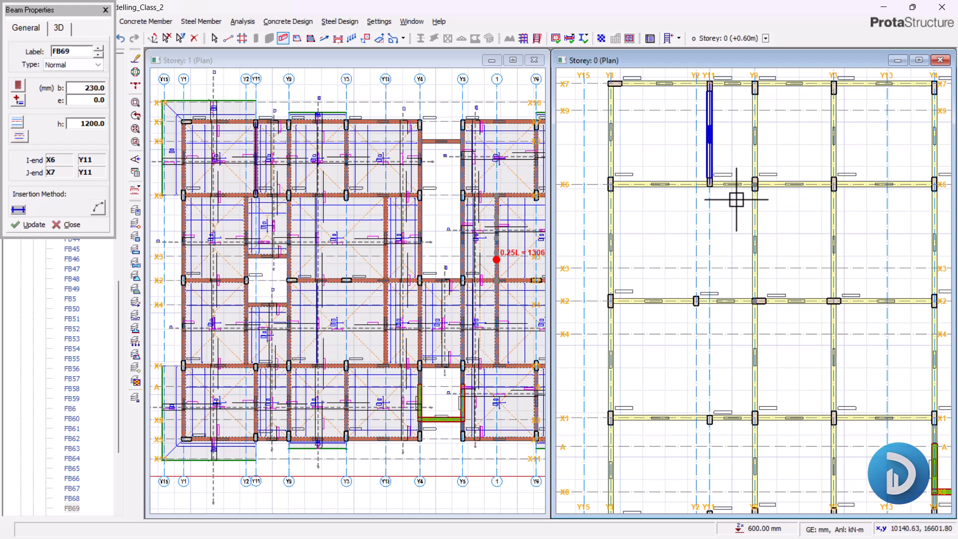
scroll(705, 378, up, 3)
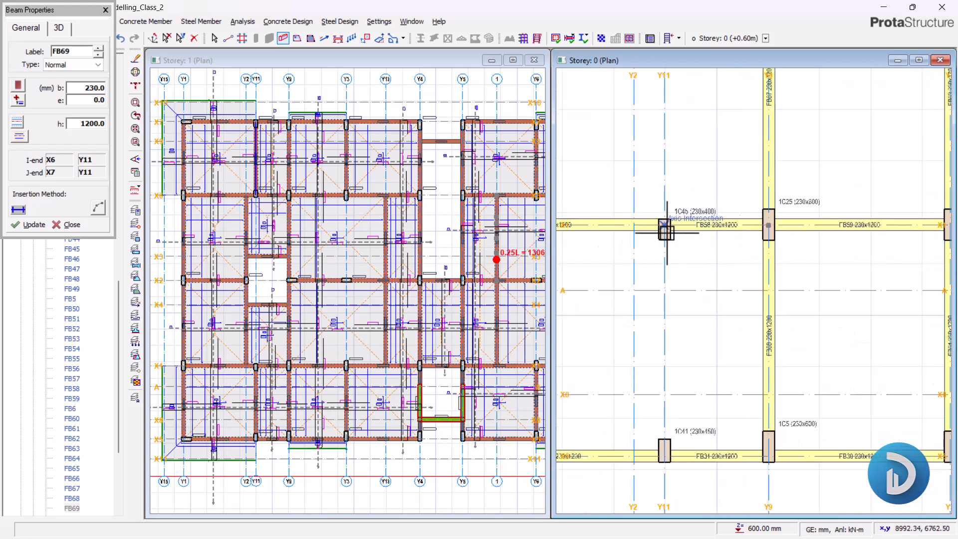
click(664, 456)
scroll(732, 381, down, 3)
Add ground beams on Storey 0 along axis Y2, one between X1 and X2 and one between X2 and X6
scroll(702, 439, up, 5)
scroll(723, 190, down, 3)
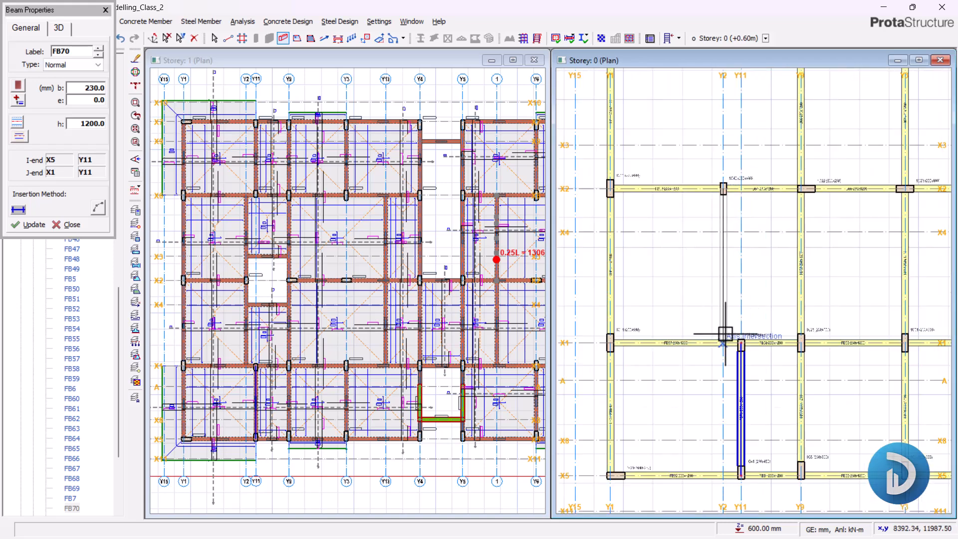
scroll(737, 365, up, 3)
click(725, 359)
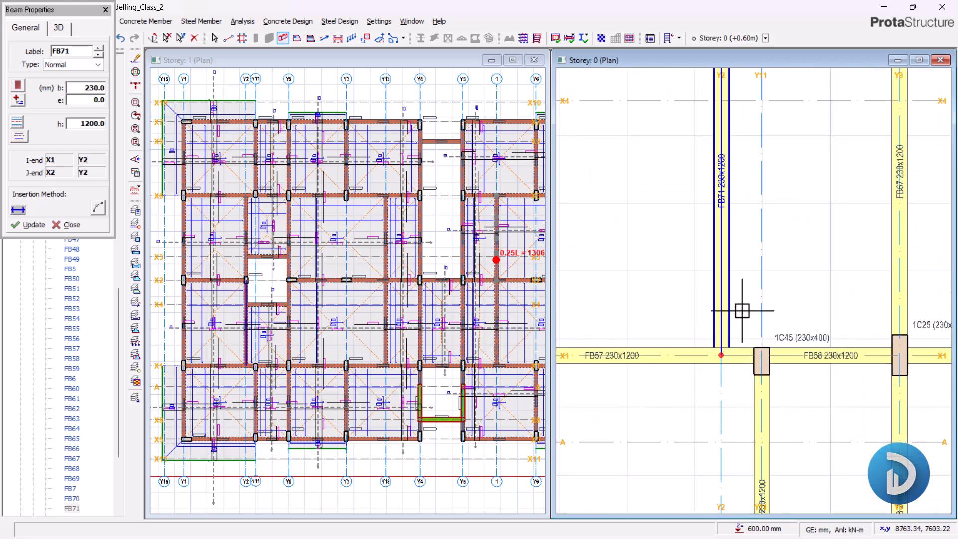
scroll(703, 327, down, 3)
scroll(729, 411, up, 3)
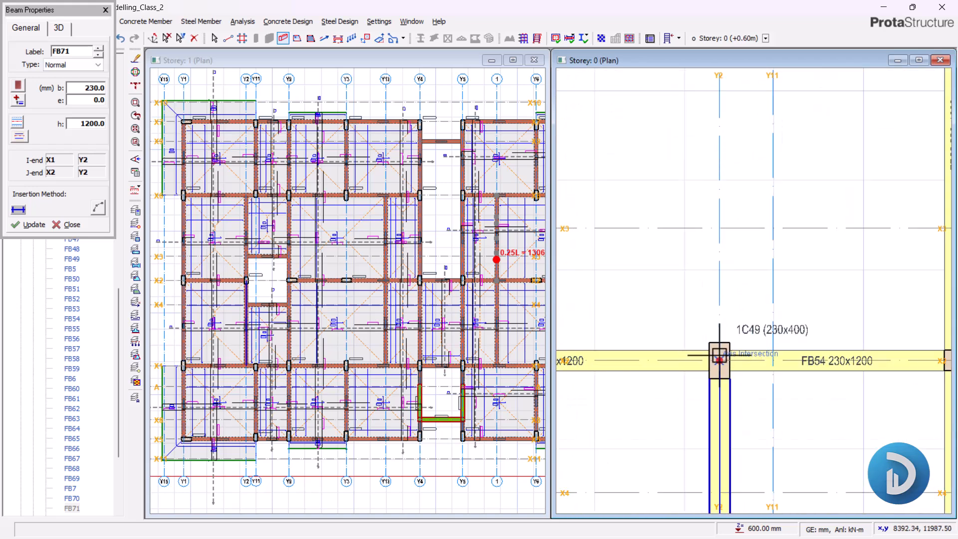
click(717, 360)
scroll(690, 106, down, 3)
scroll(675, 289, up, 3)
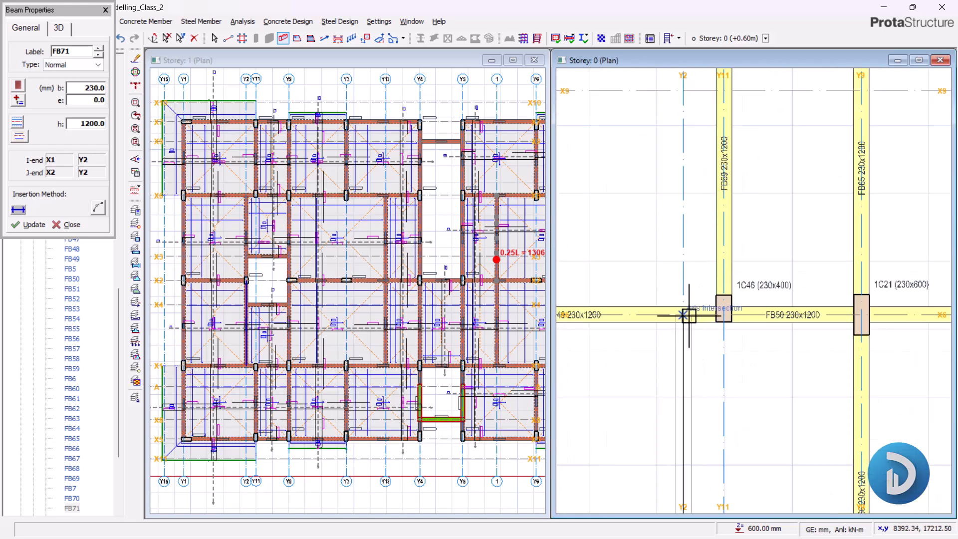
scroll(652, 206, down, 5)
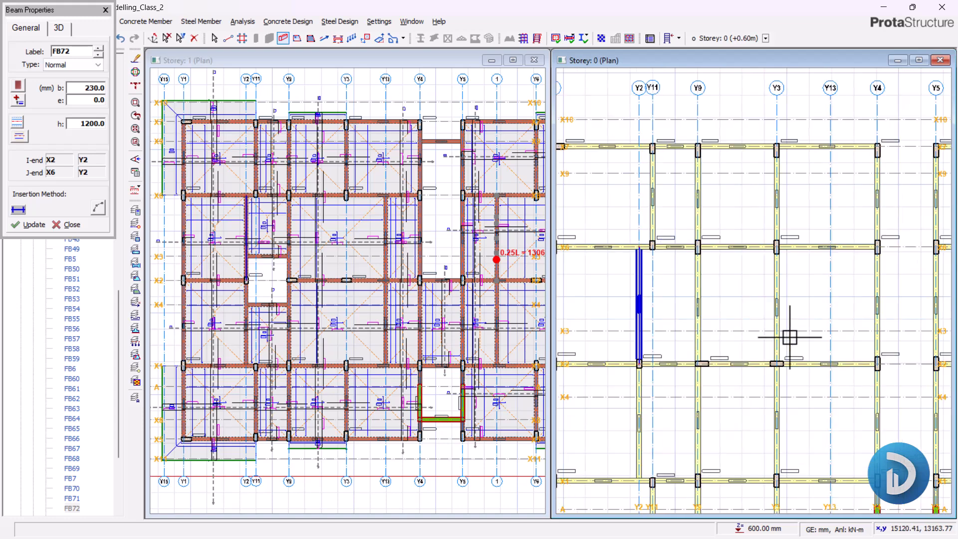
Add ground beams on Storey 0 along axis Y6 from X7 through the intermediate columns to X5
scroll(730, 182, up, 2)
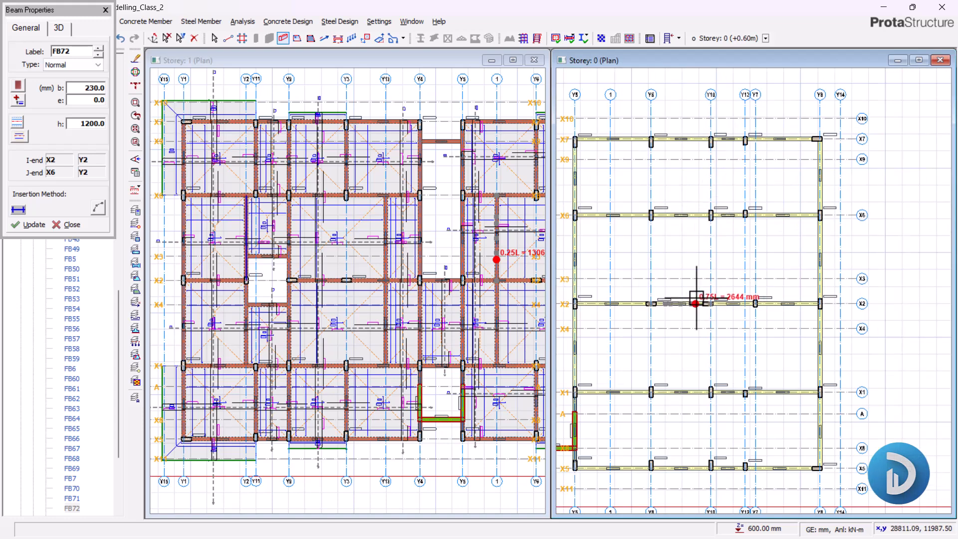
scroll(698, 141, up, 3)
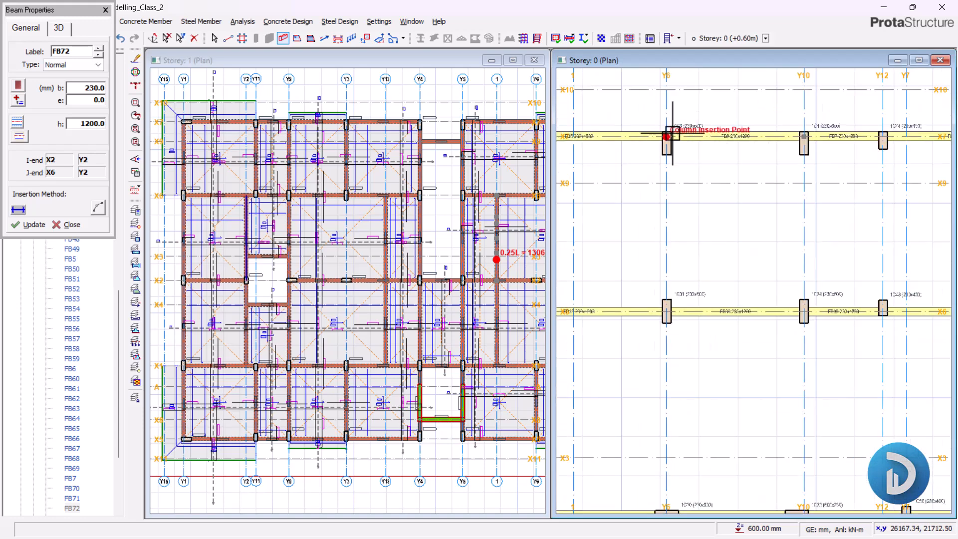
scroll(690, 188, down, 4)
scroll(707, 261, up, 7)
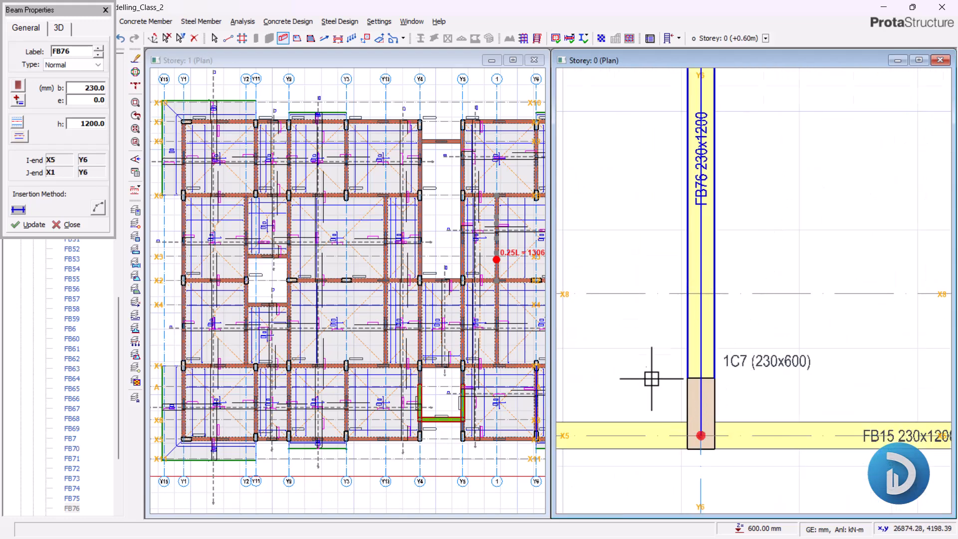
Add ground beams on Storey 0 along axis Y10 from X7 through the intermediate columns to X5
scroll(678, 385, down, 5)
scroll(722, 173, up, 5)
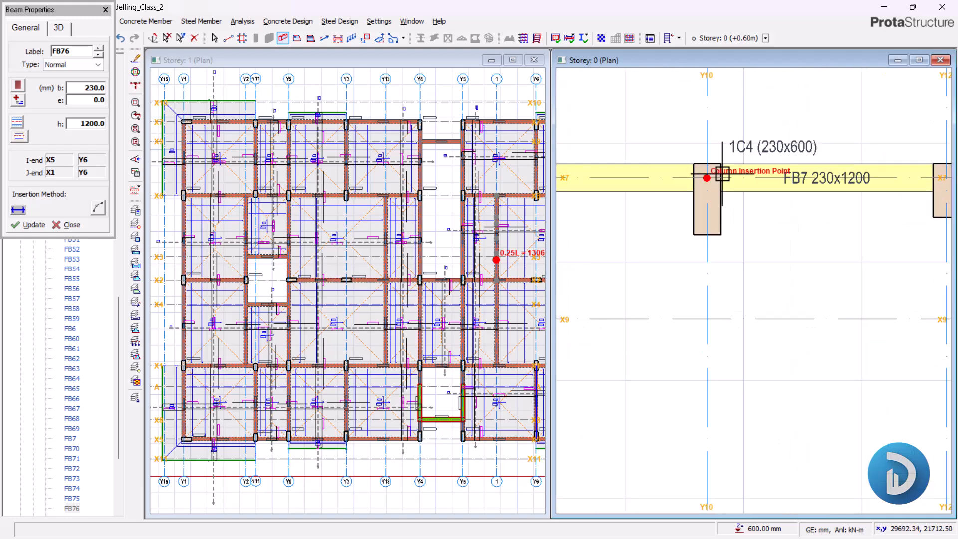
scroll(707, 176, down, 5)
scroll(700, 326, up, 5)
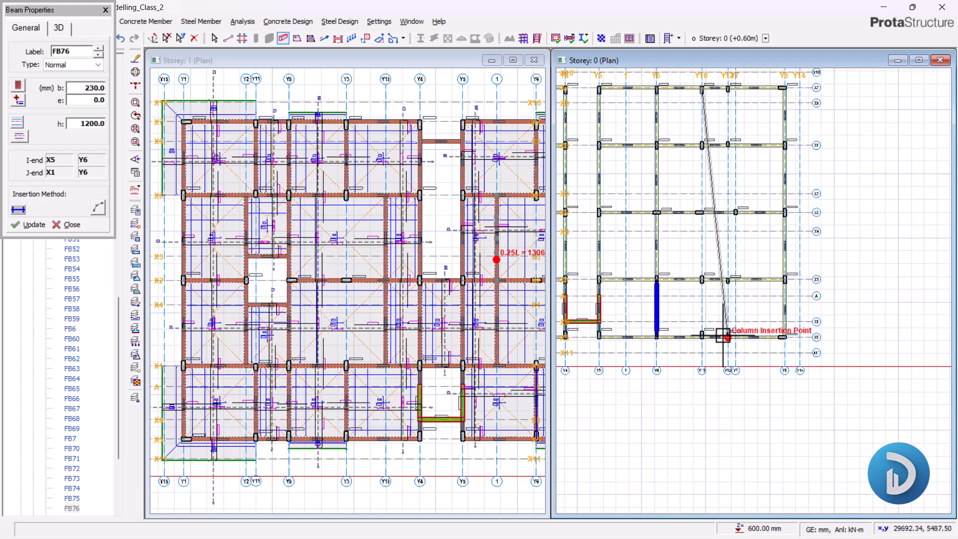
scroll(700, 326, up, 1)
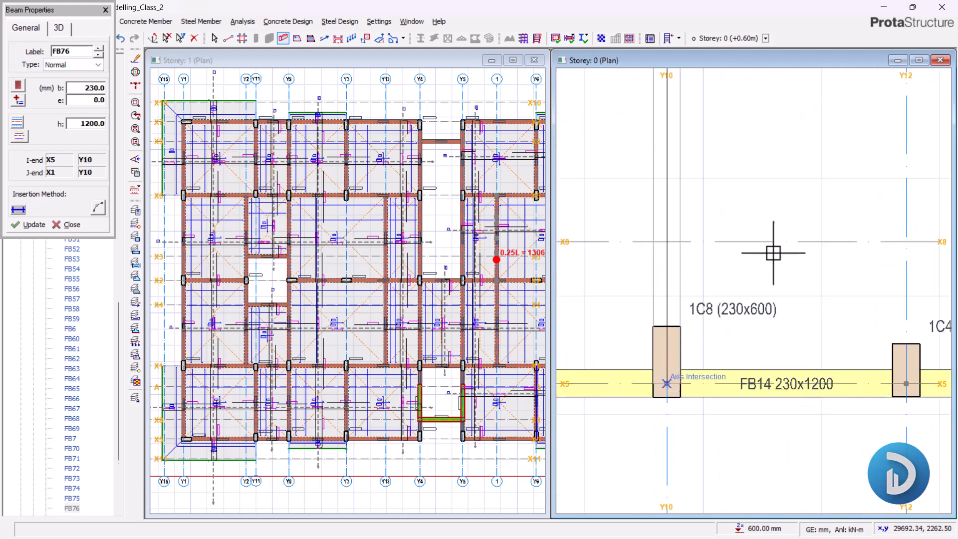
scroll(723, 412, down, 4)
Add ground beams on Storey 0 along axis Y12, one between X7 and X6 and one between X1 and X5
scroll(706, 293, up, 5)
middle_drag(768, 368, 734, 219)
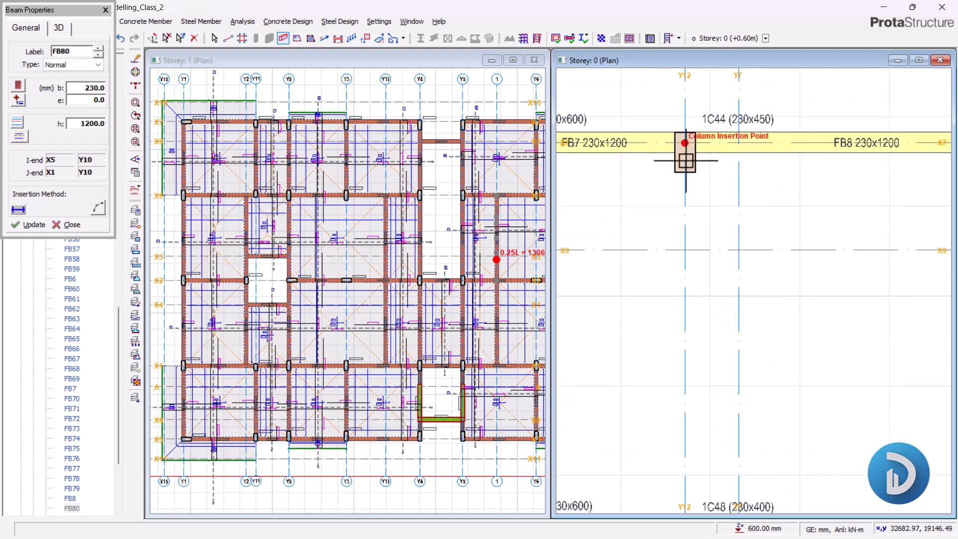
click(685, 148)
scroll(686, 150, down, 4)
scroll(698, 375, up, 4)
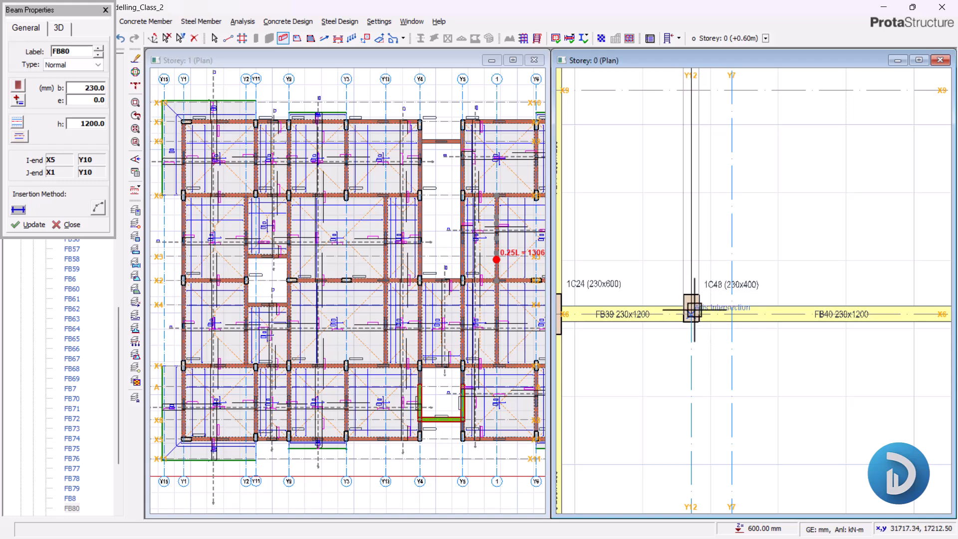
scroll(750, 202, down, 5)
middle_drag(740, 360, 730, 215)
scroll(723, 334, up, 3)
scroll(734, 473, up, 4)
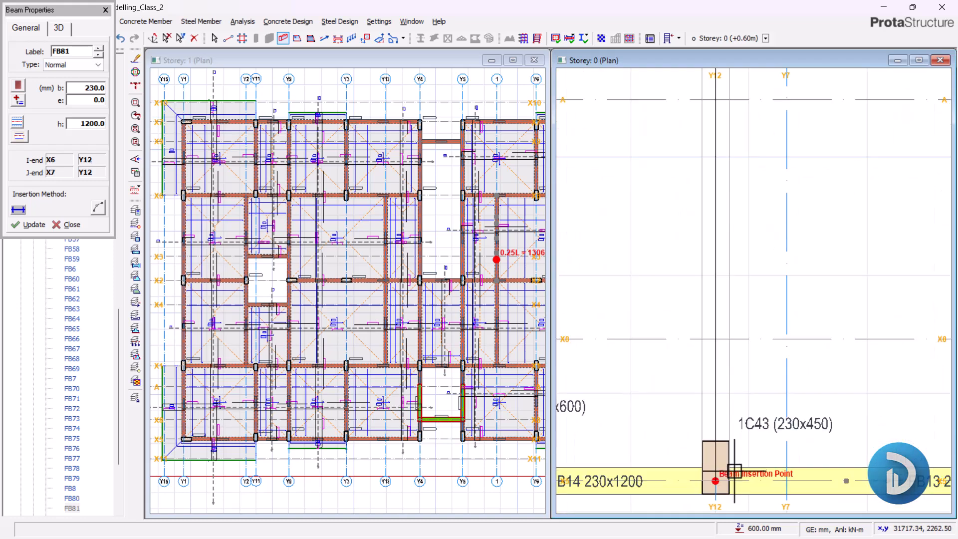
click(717, 481)
scroll(778, 389, down, 5)
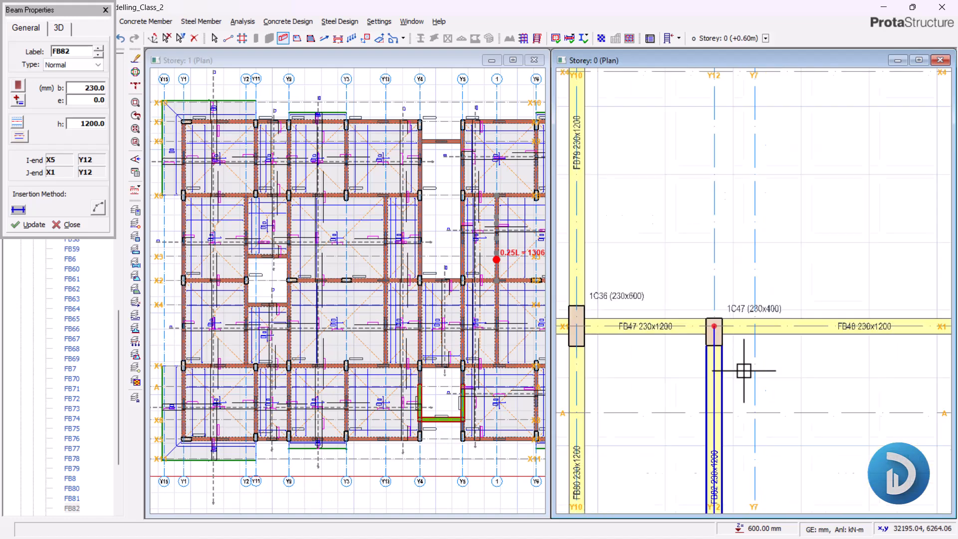
Add ground beams on Storey 0 along axis Y7, one between X2 and X6 and one between X1 and X2
scroll(730, 307, down, 3)
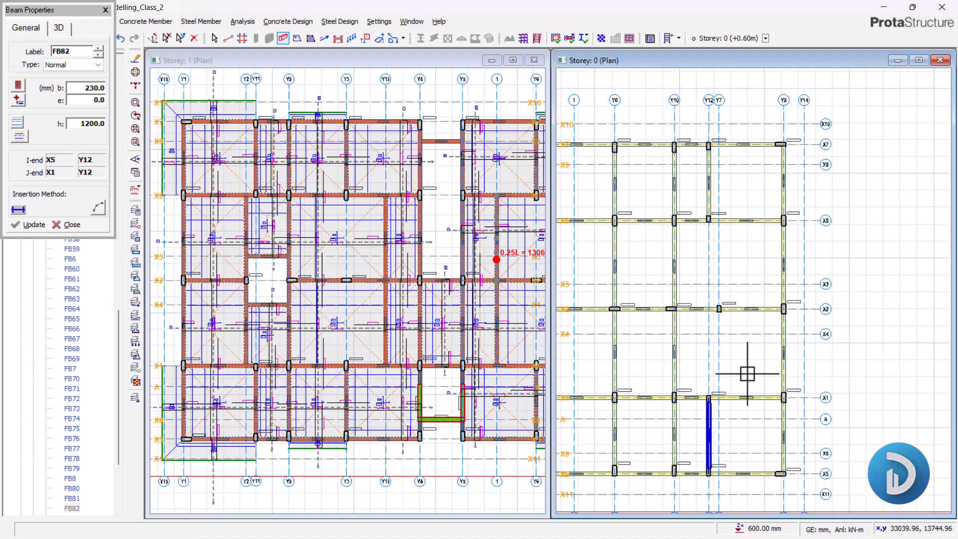
scroll(727, 449, up, 5)
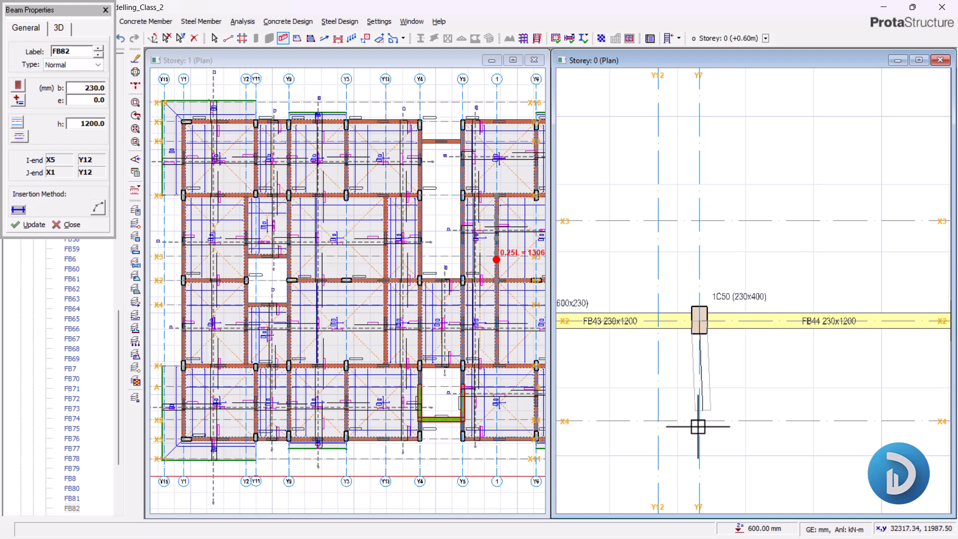
scroll(703, 410, down, 2)
scroll(687, 240, up, 6)
click(691, 259)
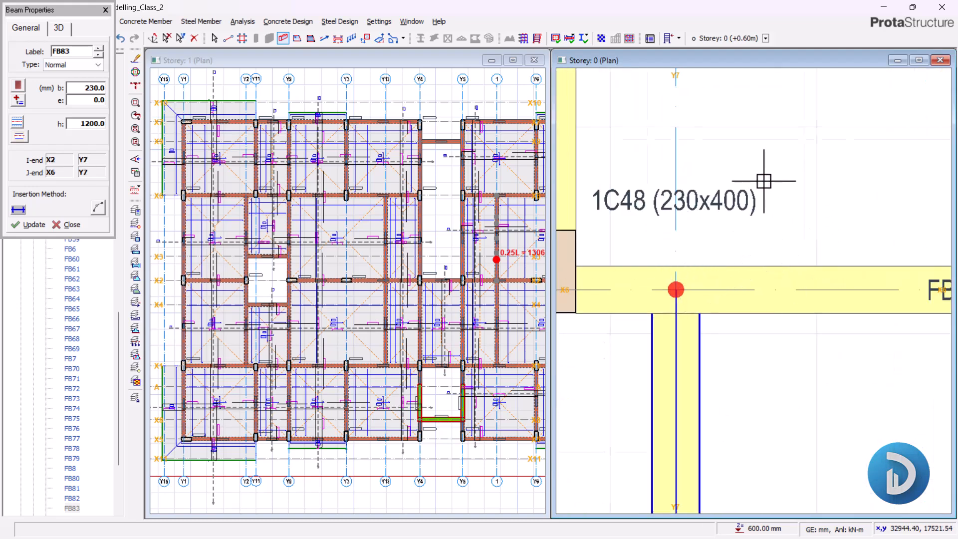
scroll(759, 188, down, 6)
middle_drag(753, 341, 765, 182)
scroll(770, 275, up, 3)
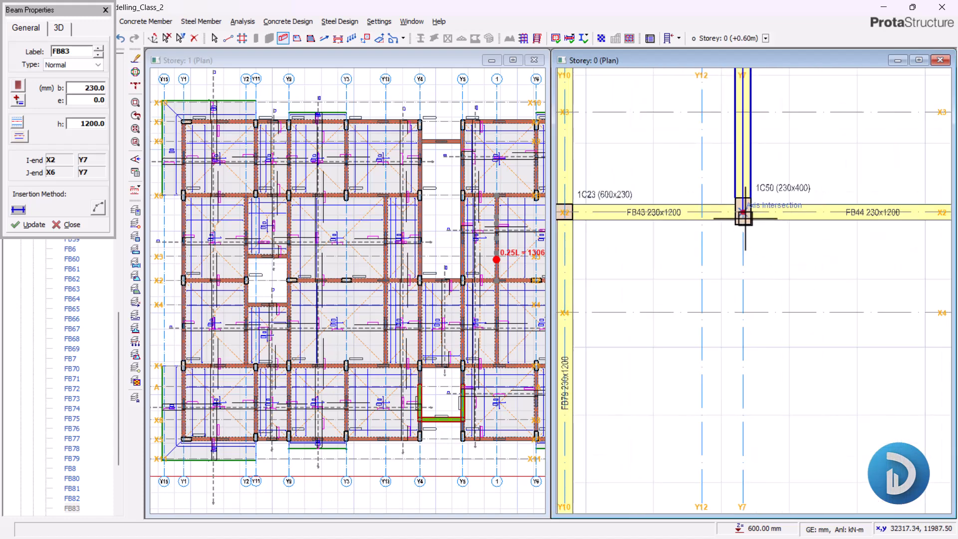
scroll(760, 384, down, 4)
click(743, 355)
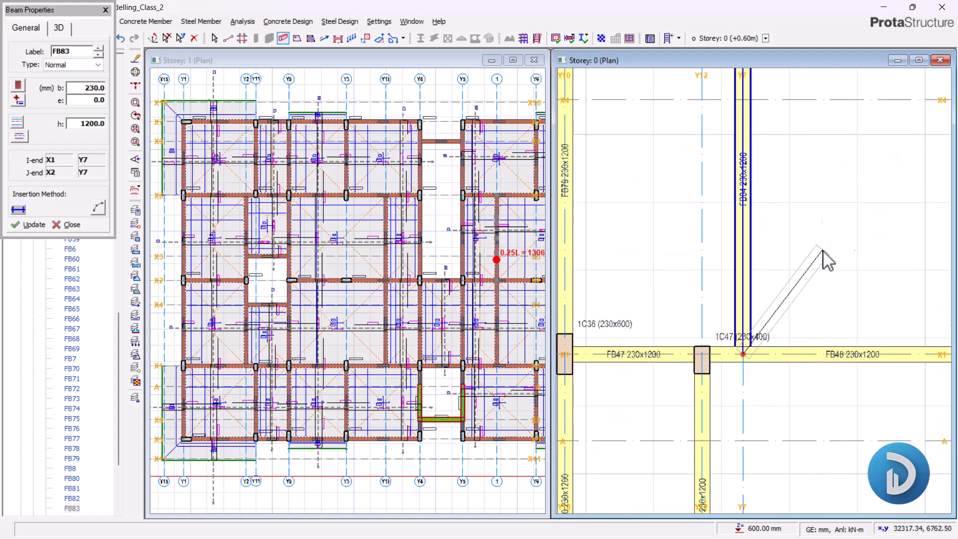
scroll(823, 250, down, 8)
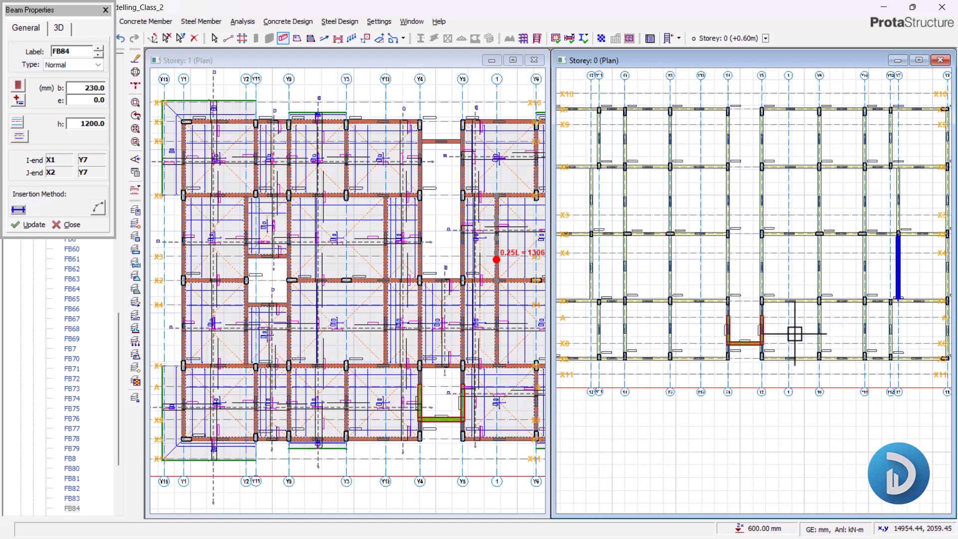
Add a 230x1200 ground beam on Storey 0 along axis X9 between Y4 and Y5
middle_drag(762, 342, 770, 376)
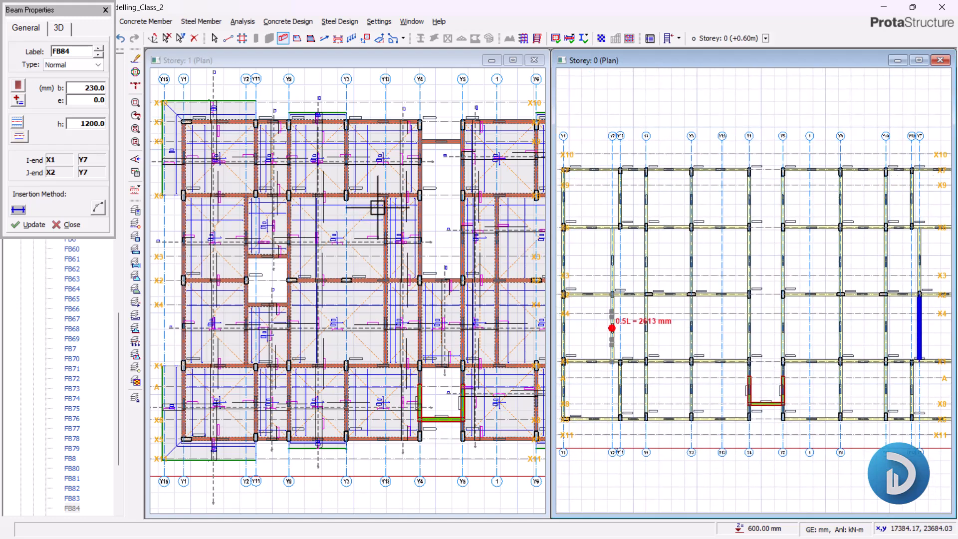
scroll(351, 220, up, 4)
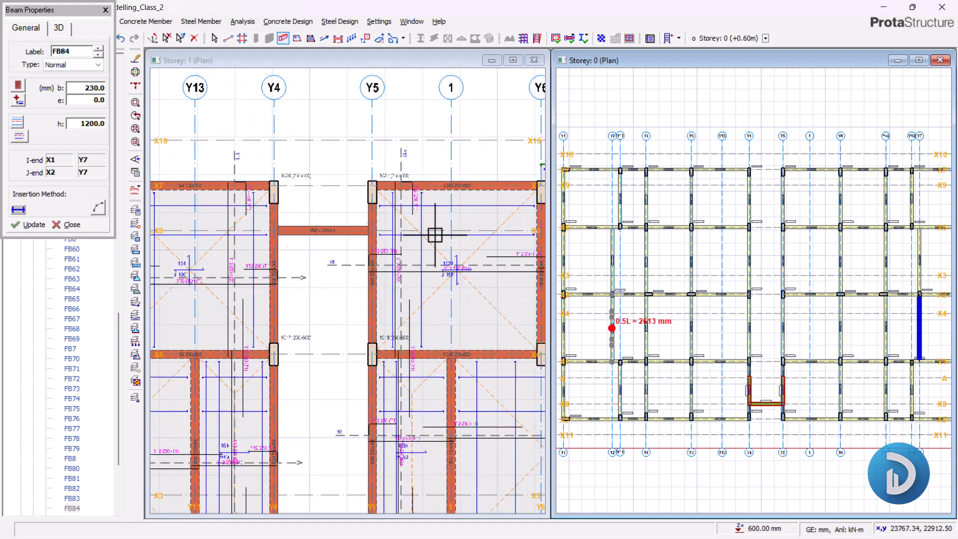
scroll(744, 171, up, 5)
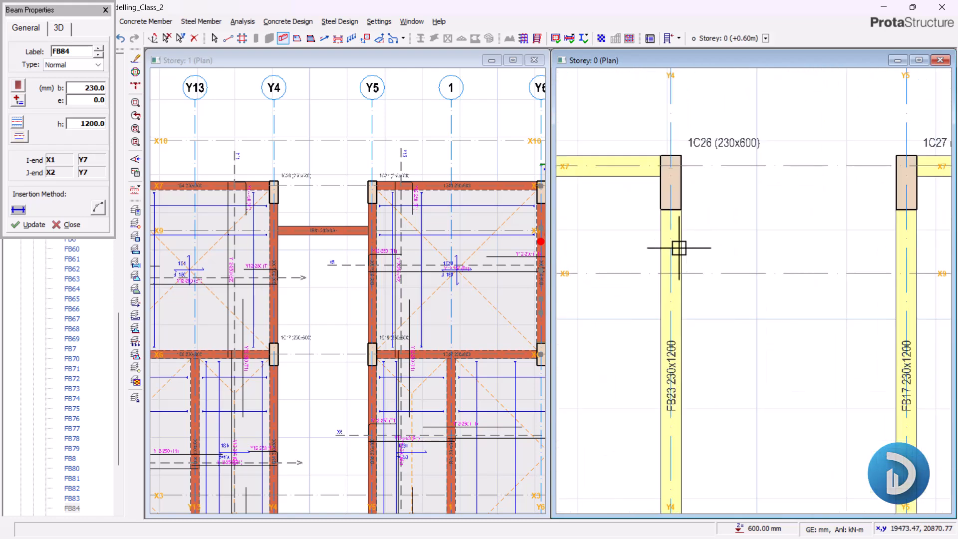
scroll(669, 276, up, 3)
click(678, 271)
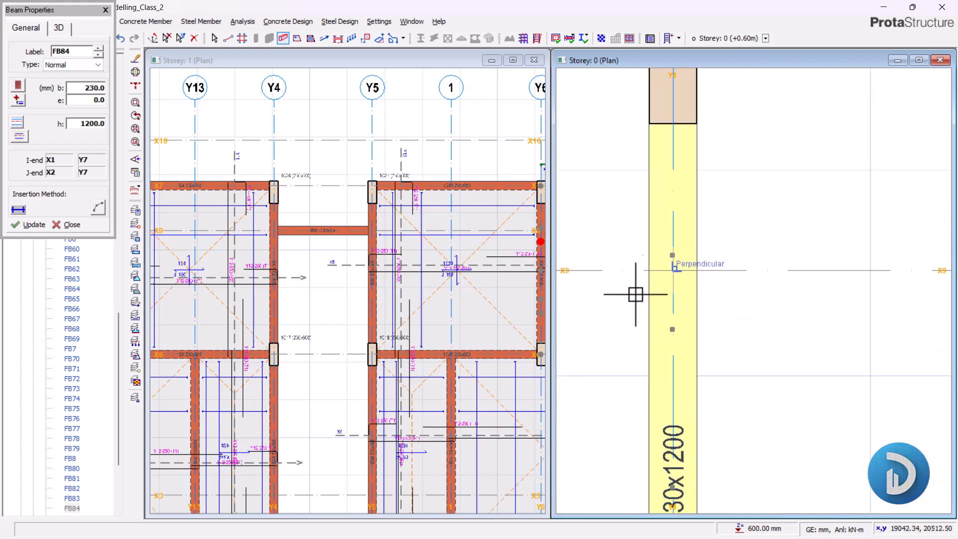
scroll(644, 296, down, 3)
middle_drag(855, 310, 761, 309)
scroll(864, 278, up, 1)
click(784, 288)
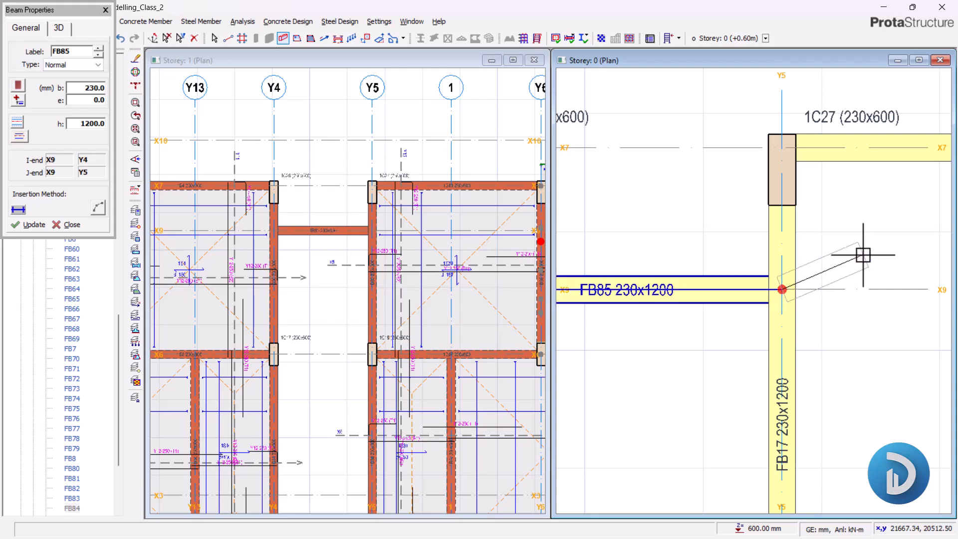
Add a ground beam on Storey 0 along axis X8 between Y4 and Y5, beneath wall 1W2
scroll(777, 222, down, 3)
scroll(778, 222, down, 1)
middle_drag(796, 315, 777, 201)
middle_drag(804, 349, 807, 244)
middle_drag(771, 357, 782, 267)
scroll(783, 267, up, 2)
scroll(766, 320, up, 2)
scroll(413, 413, down, 4)
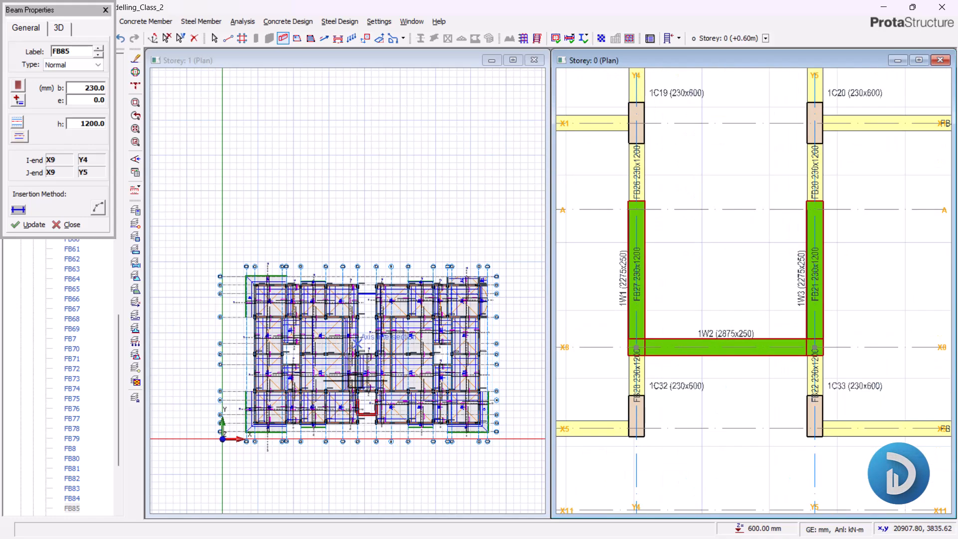
scroll(347, 402, up, 4)
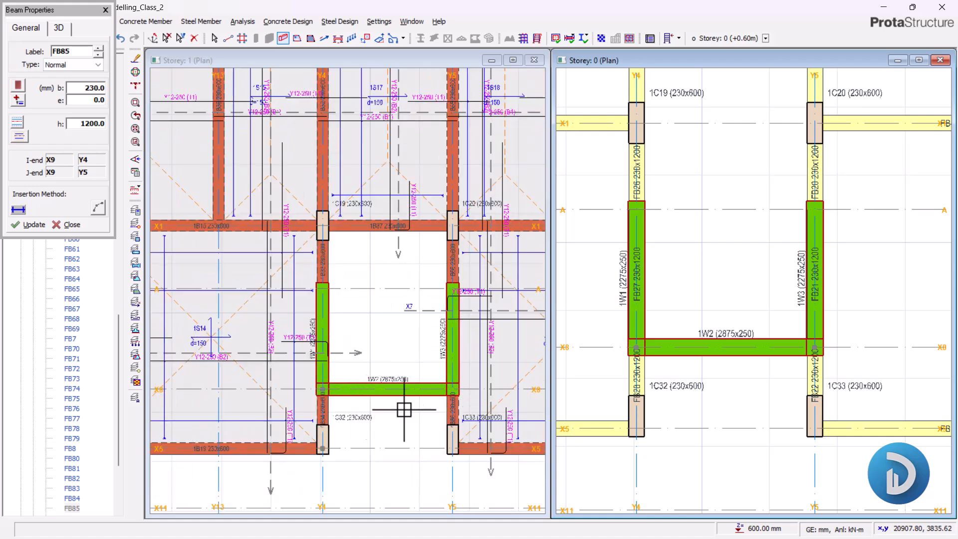
middle_drag(737, 303, 801, 259)
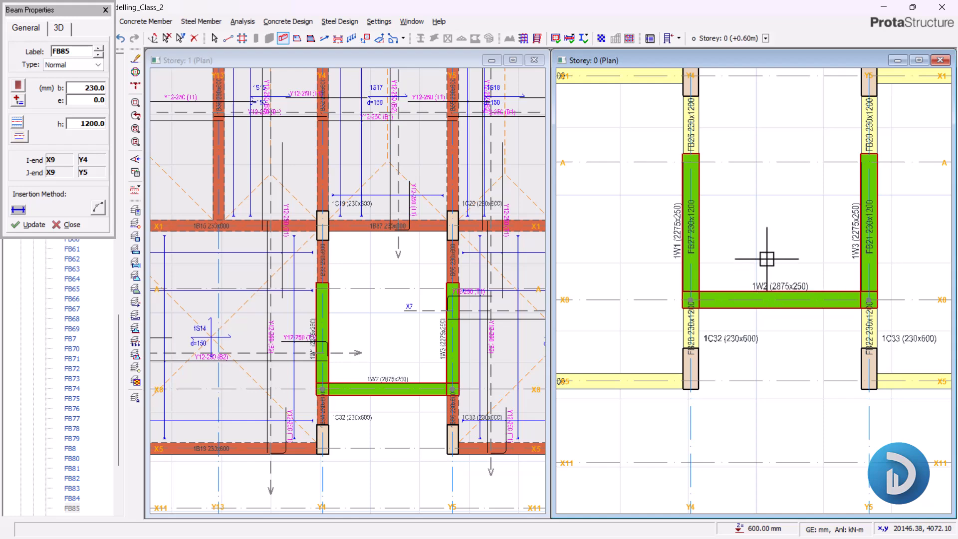
scroll(749, 285, down, 2)
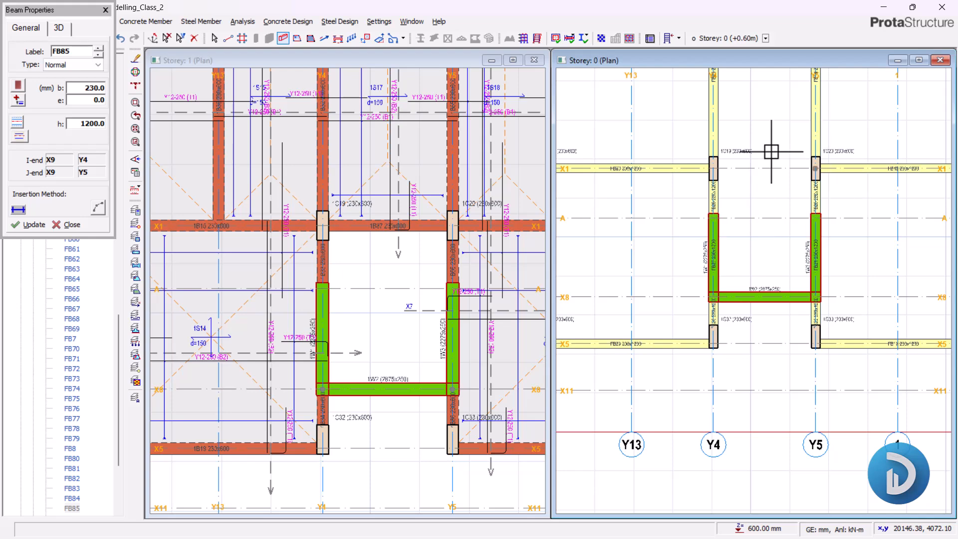
scroll(748, 272, up, 2)
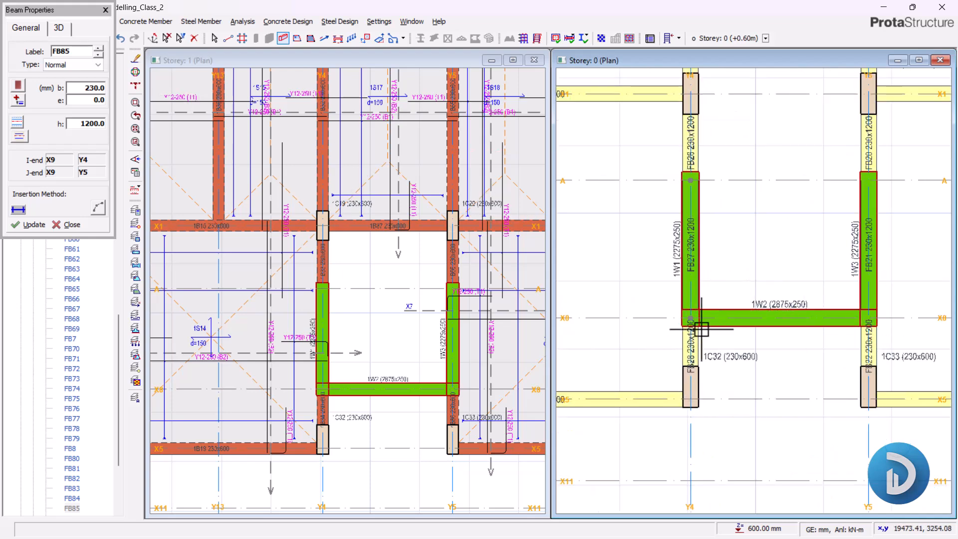
scroll(706, 337, up, 2)
middle_drag(706, 337, 677, 322)
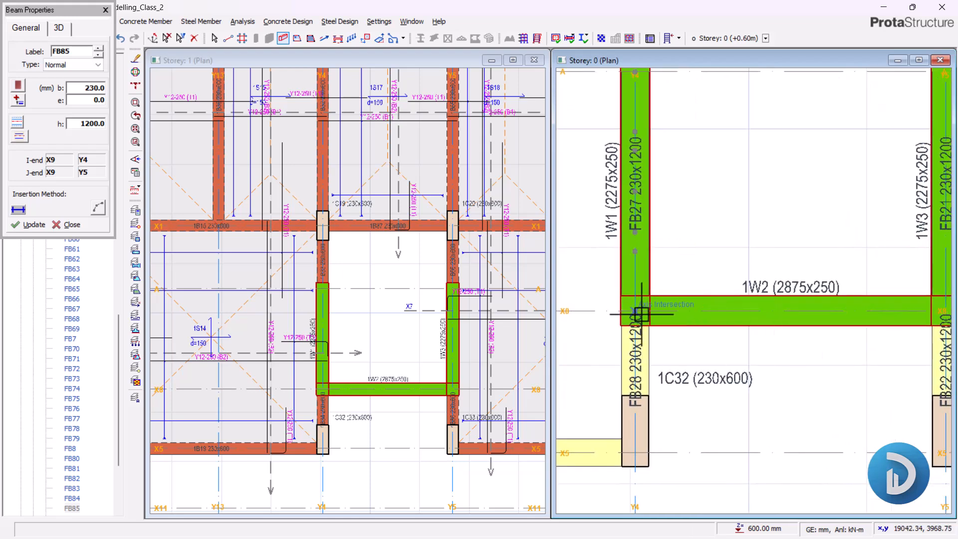
middle_drag(799, 321, 677, 336)
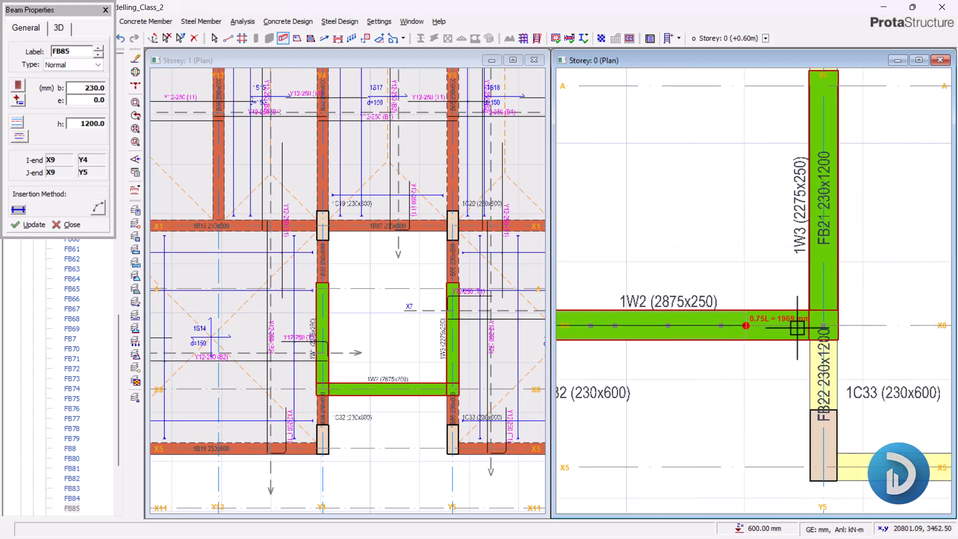
click(836, 318)
Add a ground beam on Storey 0 along axis A between Y4 and Y5, joining the ends of walls 1W1 and 1W3
scroll(802, 337, down, 3)
middle_drag(730, 268, 718, 345)
scroll(691, 298, up, 2)
click(668, 319)
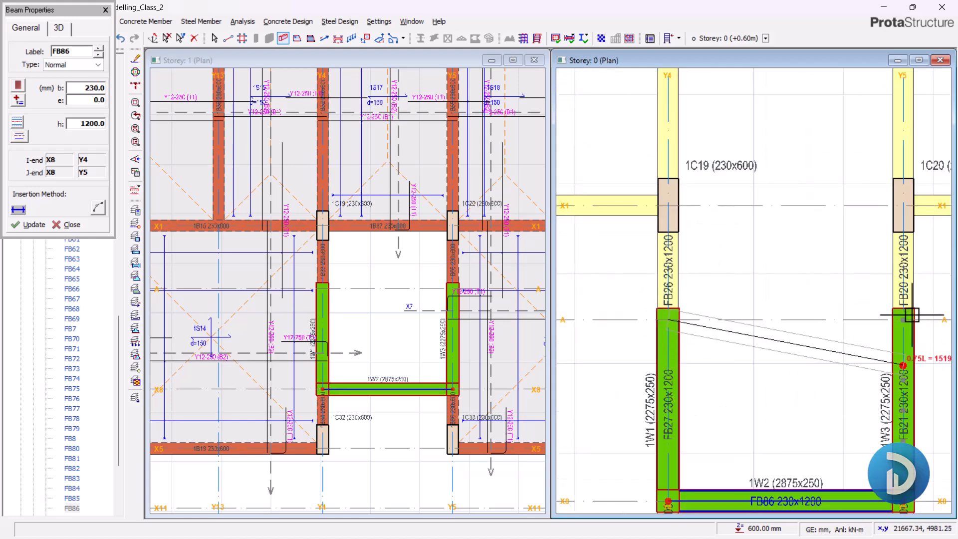
click(902, 316)
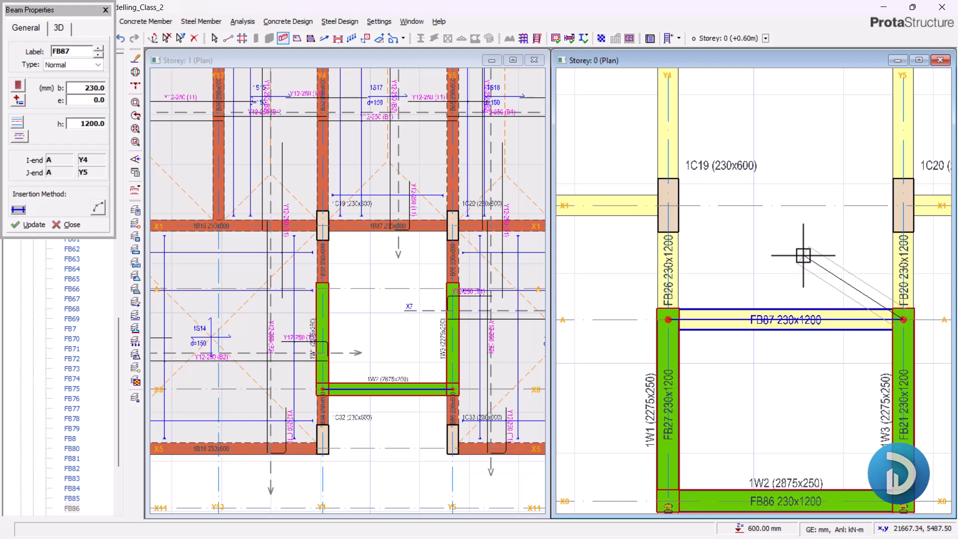
Add a ground beam on Storey 0 along axis X1 between columns 1C19 and 1C20
scroll(739, 320, down, 3)
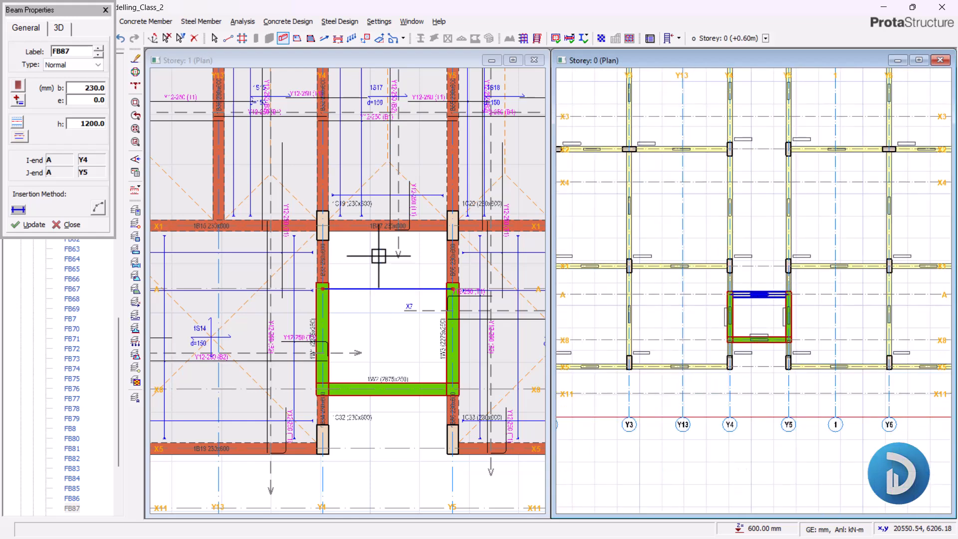
scroll(381, 257, down, 3)
scroll(743, 154, up, 2)
scroll(758, 324, up, 1)
scroll(694, 281, up, 2)
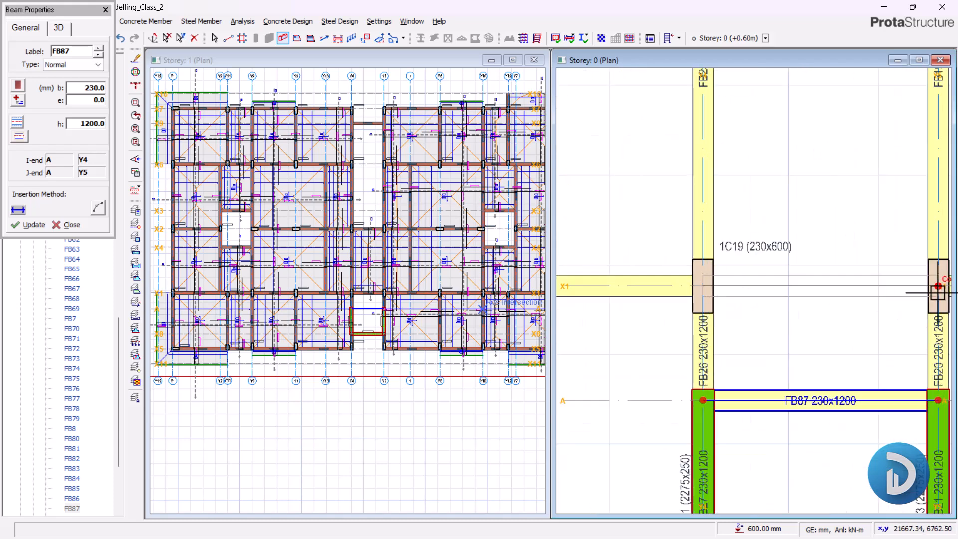
click(932, 289)
scroll(763, 325, down, 3)
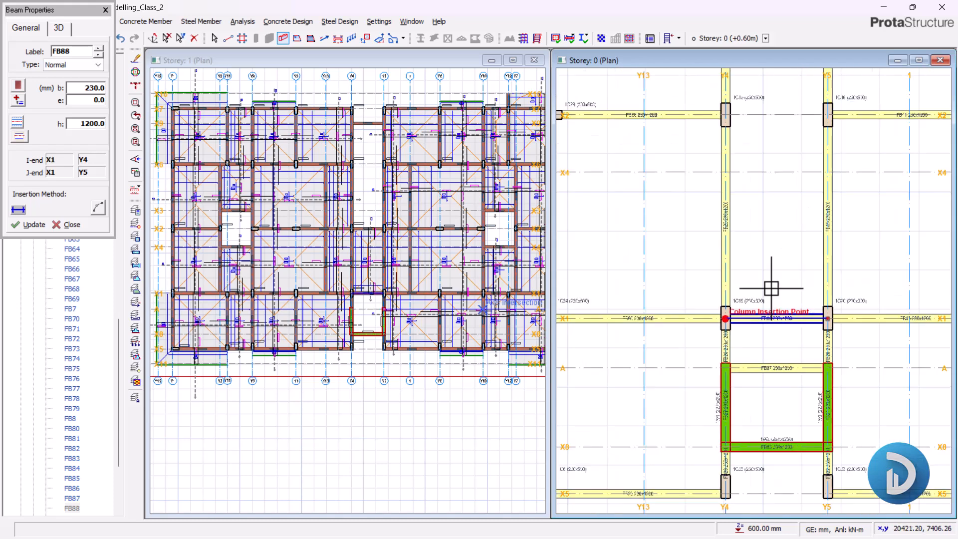
Add a ground beam on Storey 0 along axis X2 between columns 1C15 and 1C16
scroll(695, 226, up, 2)
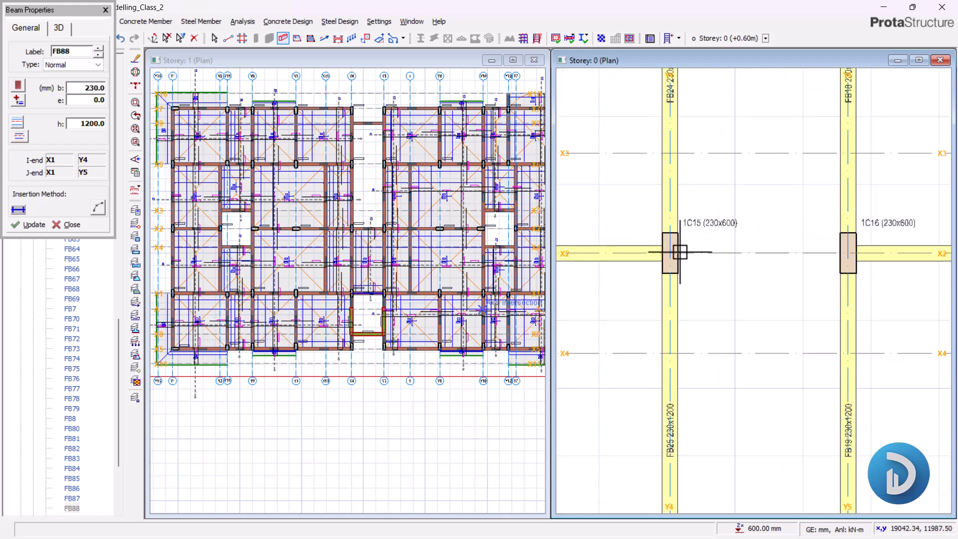
click(680, 289)
scroll(698, 323, down, 3)
scroll(737, 276, up, 2)
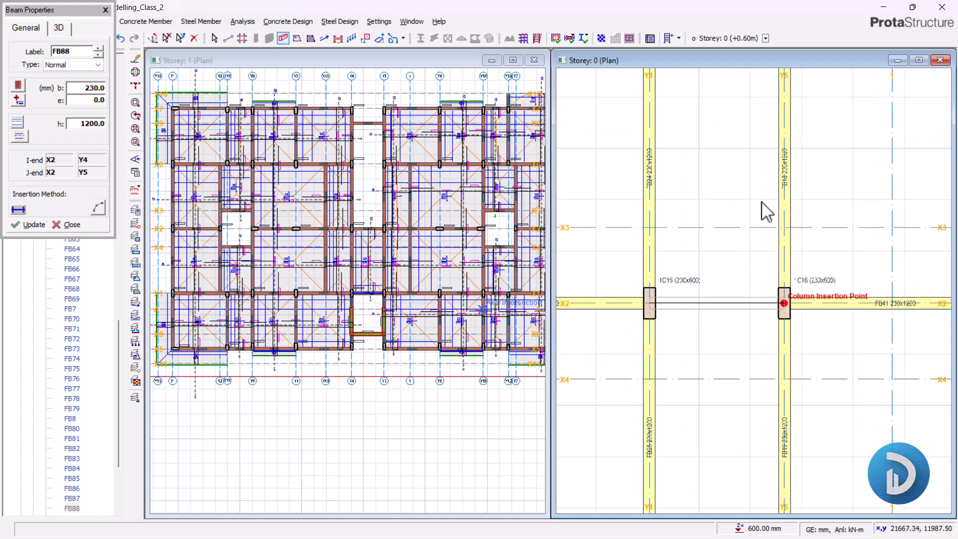
scroll(702, 112, down, 3)
Add a ground beam on Storey 0 along axis X6 between columns 1C17 and 1C18, and end beam insertion
scroll(616, 410, up, 3)
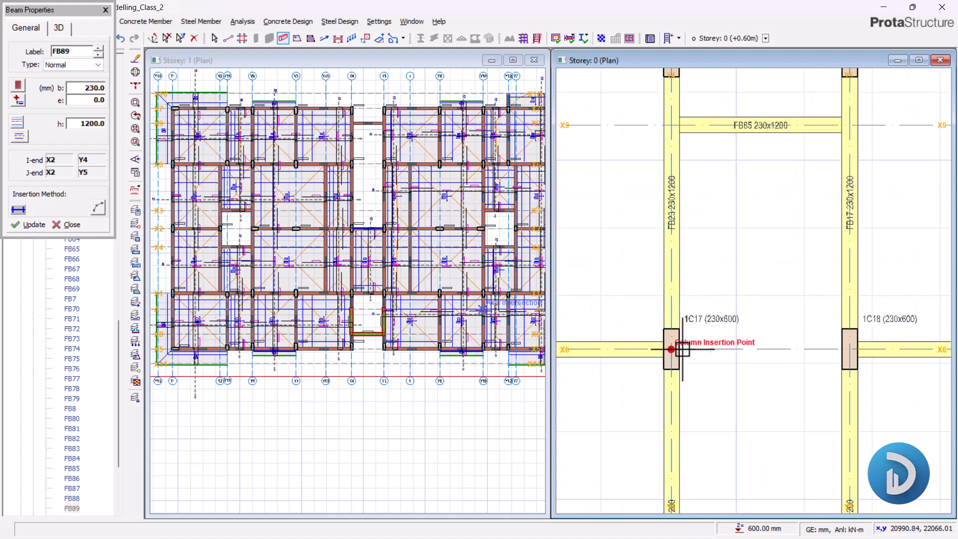
click(671, 349)
click(838, 291)
scroll(794, 203, down, 5)
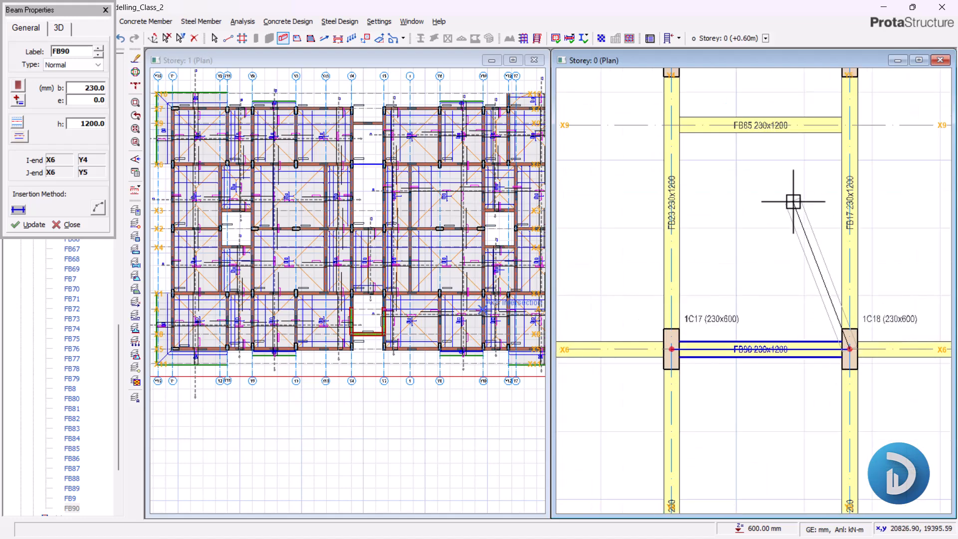
scroll(786, 190, up, 5)
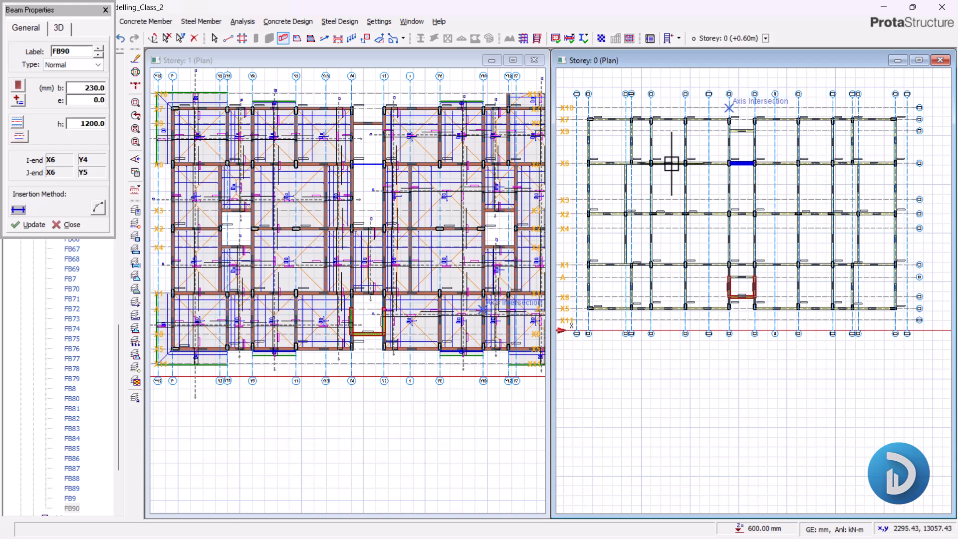
middle_drag(778, 199, 797, 234)
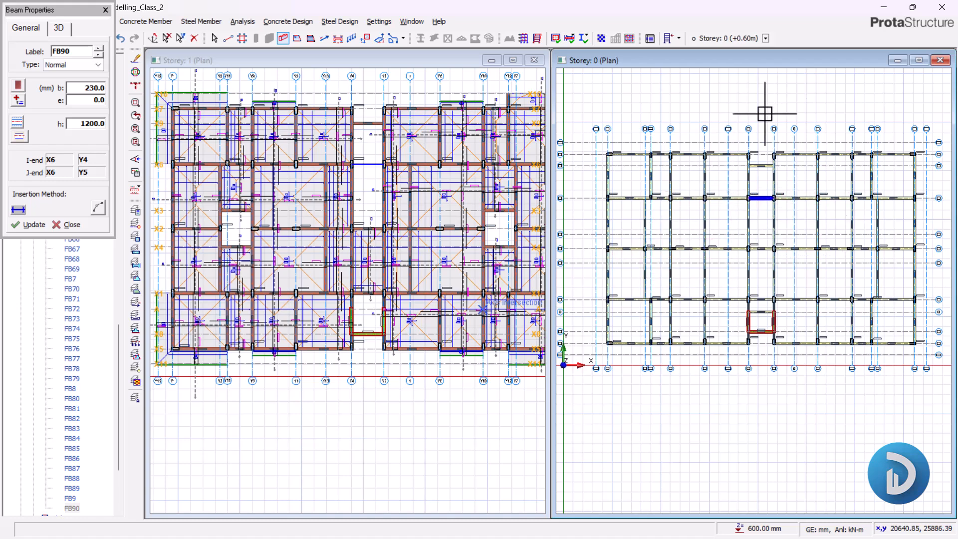
click(67, 225)
Switch the Storey 0 view to 3D and examine the ground beams at the base of the building
scroll(47, 156, up, 1)
scroll(47, 153, up, 15)
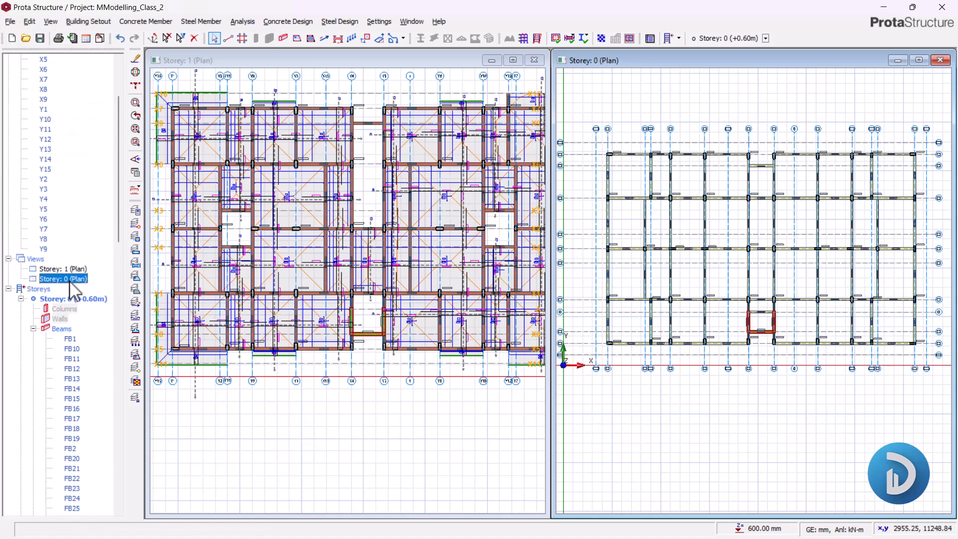
click(93, 298)
middle_drag(699, 370, 653, 404)
scroll(629, 384, up, 3)
scroll(732, 371, up, 2)
scroll(672, 386, down, 2)
scroll(627, 404, up, 5)
scroll(618, 356, up, 3)
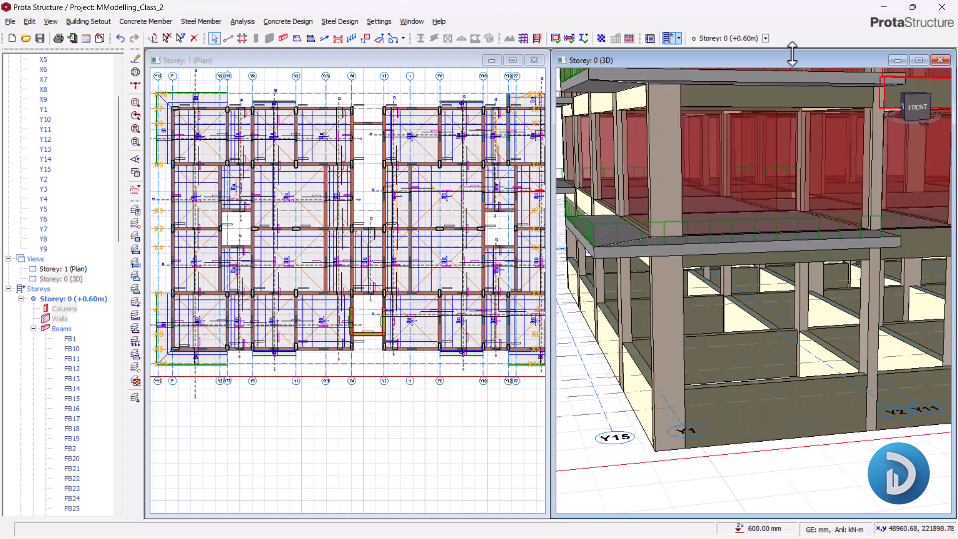
Arrange the workspace as a single window and examine the whole building in the 3D view
click(409, 21)
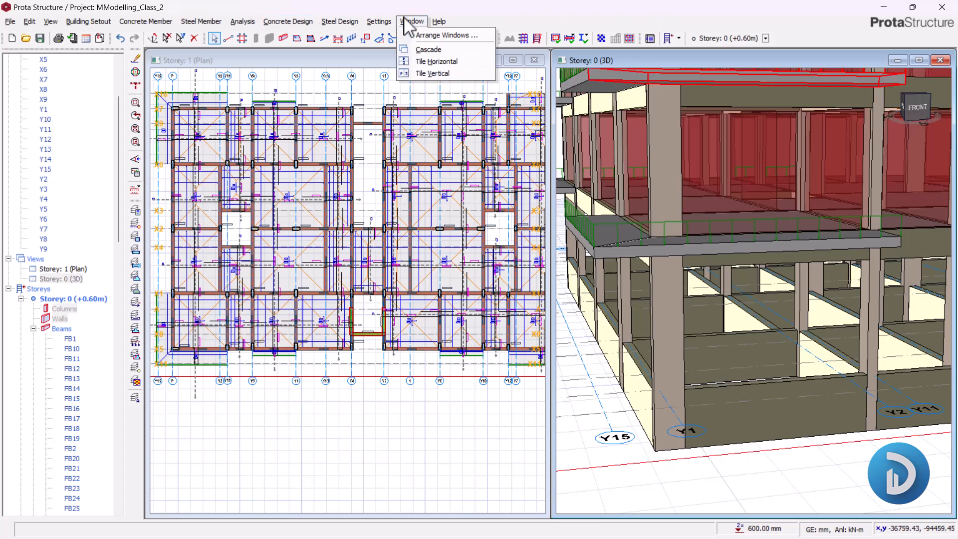
click(417, 35)
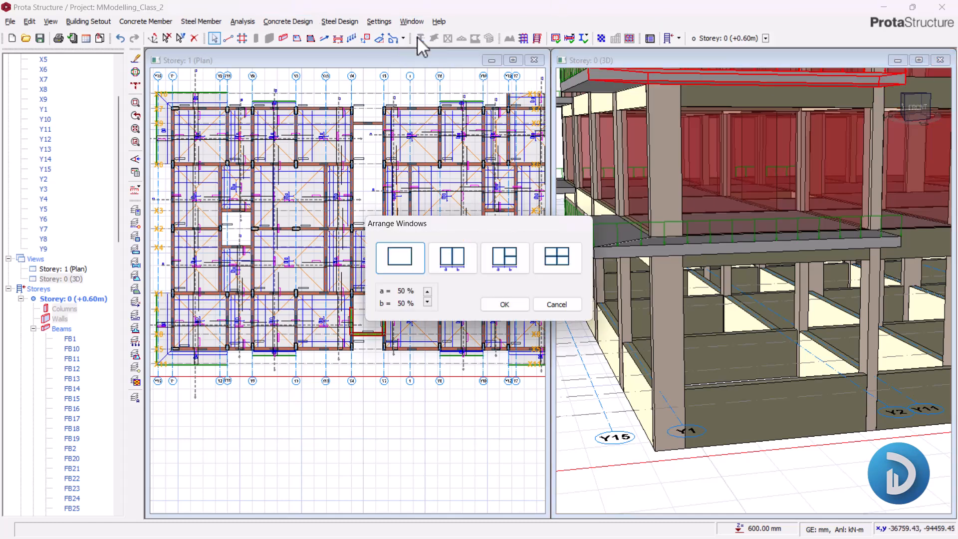
click(497, 304)
scroll(499, 294, down, 5)
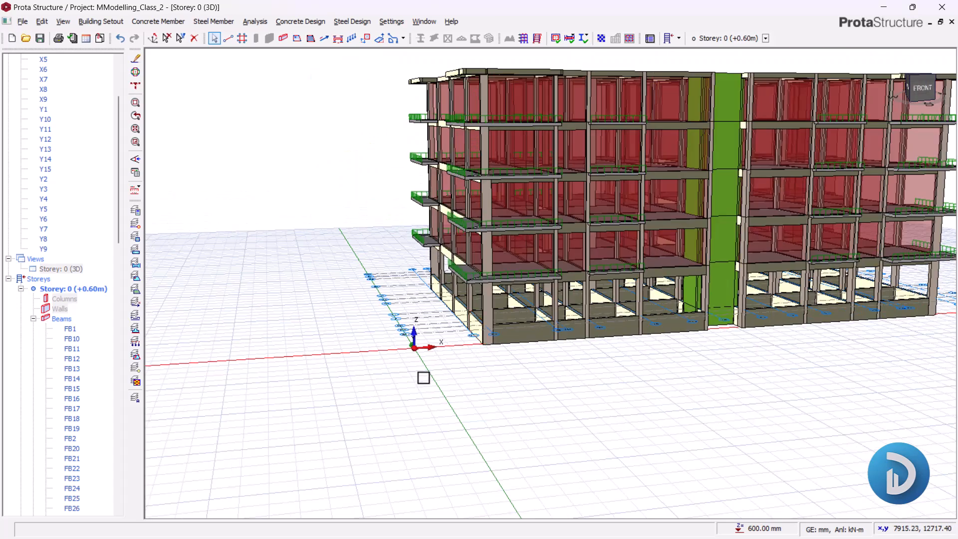
scroll(423, 377, down, 2)
middle_drag(456, 353, 644, 372)
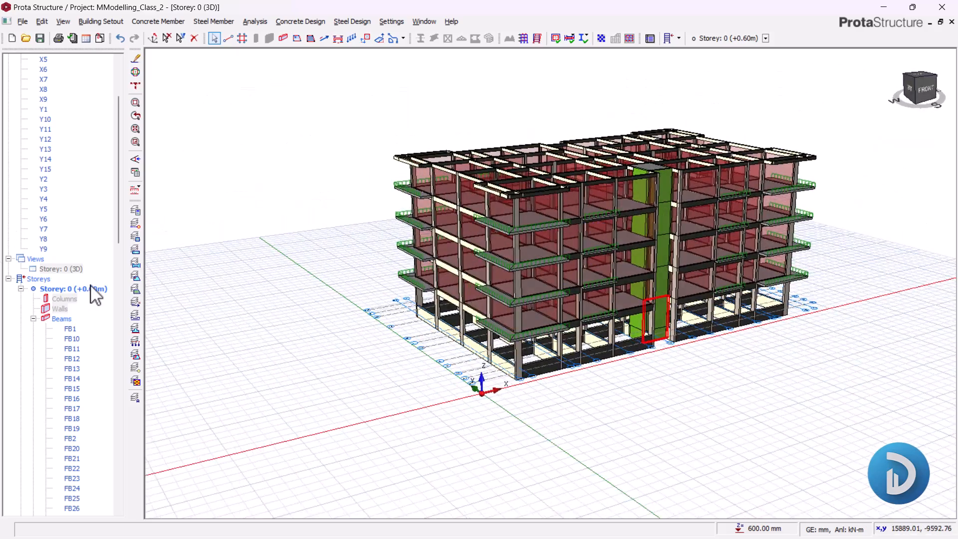
Return the Storey 0 view from 3D to plan
right_click(52, 269)
click(78, 268)
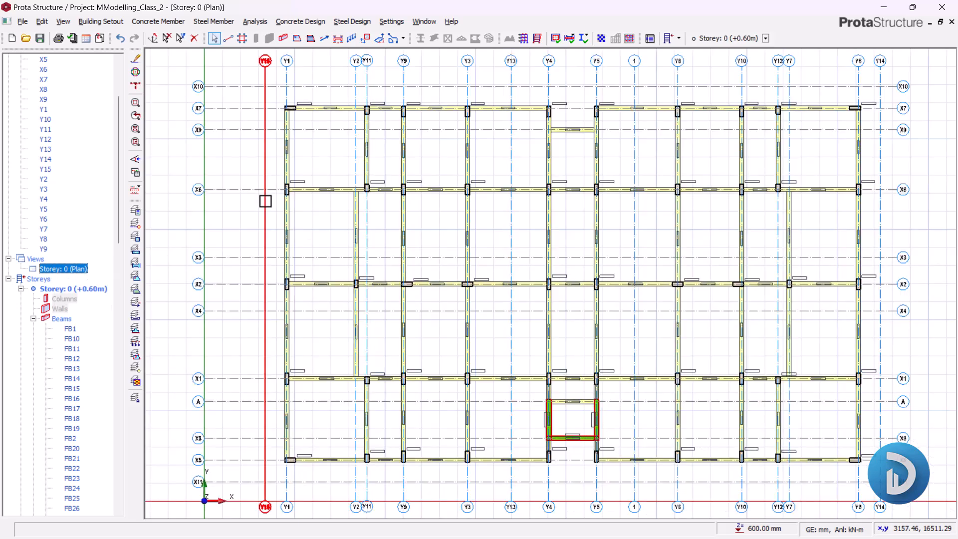
middle_drag(583, 290, 676, 248)
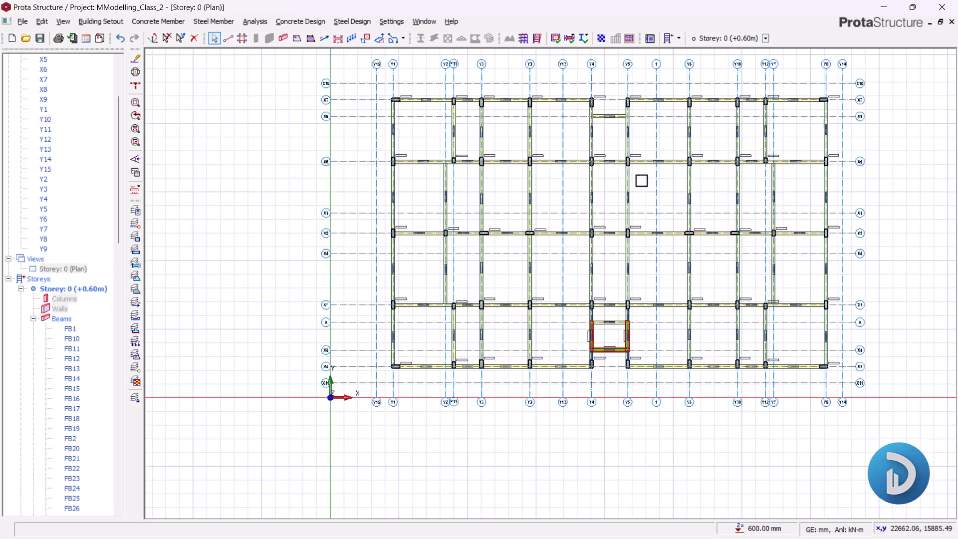
Start slab insertion with a thickness of 250 mm and a concrete cover of 30 mm, and open the slab's load settings
click(297, 38)
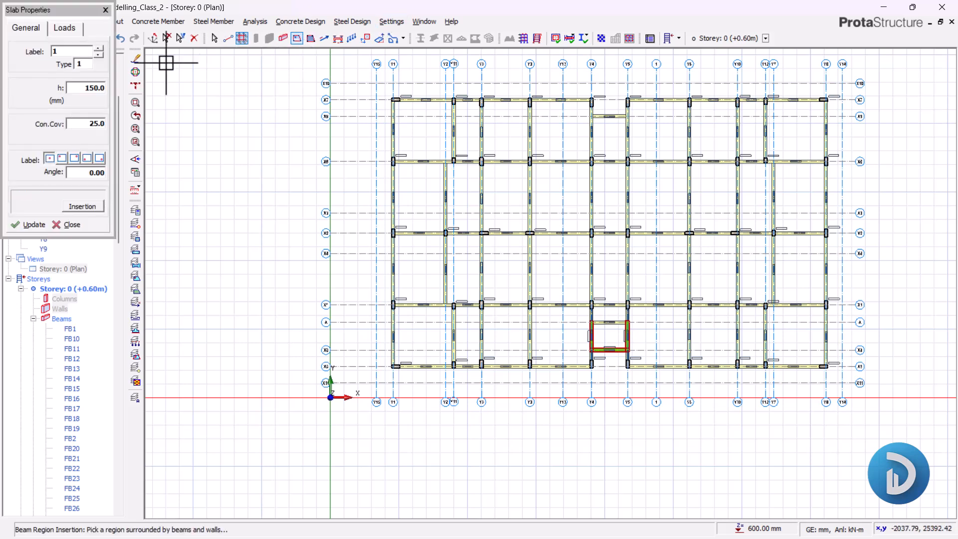
click(100, 88)
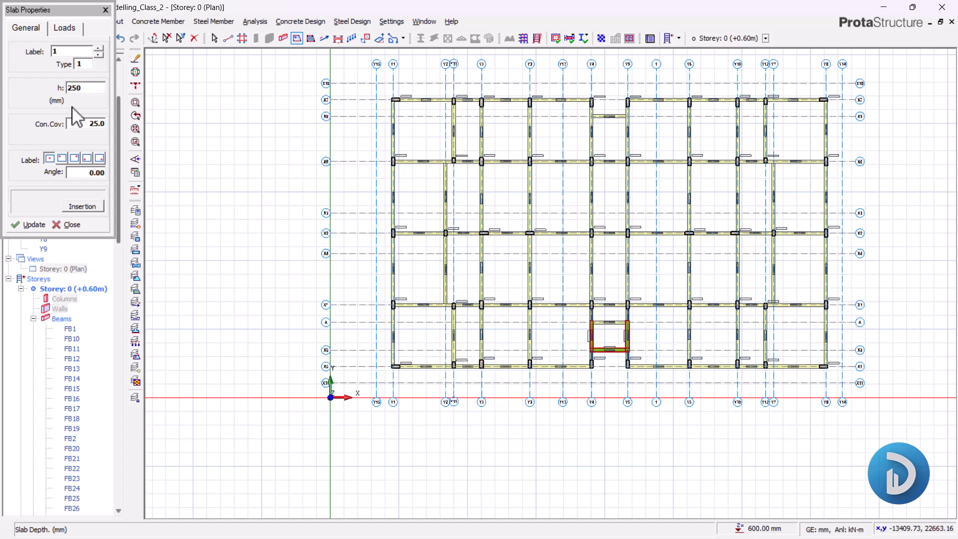
key(Tab)
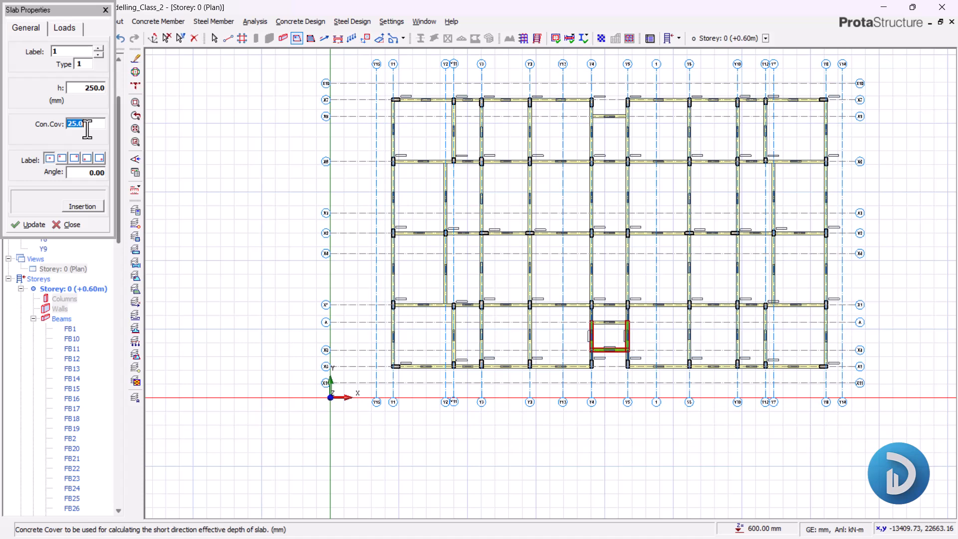
click(93, 87)
click(66, 28)
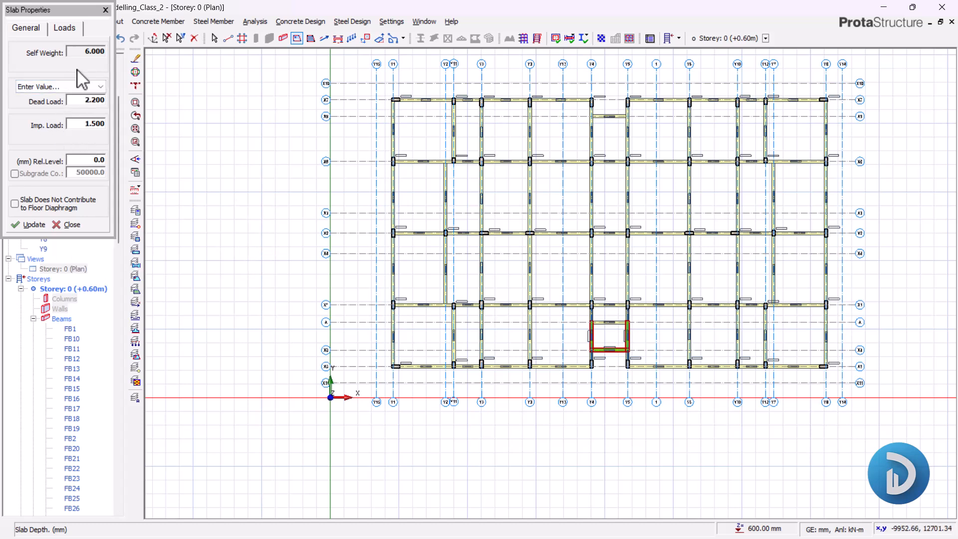
Insert the slab in the Storey 0 bay between axes Y1 and Y11 and axes X6 and X7, and end slab insertion
scroll(370, 212, down, 3)
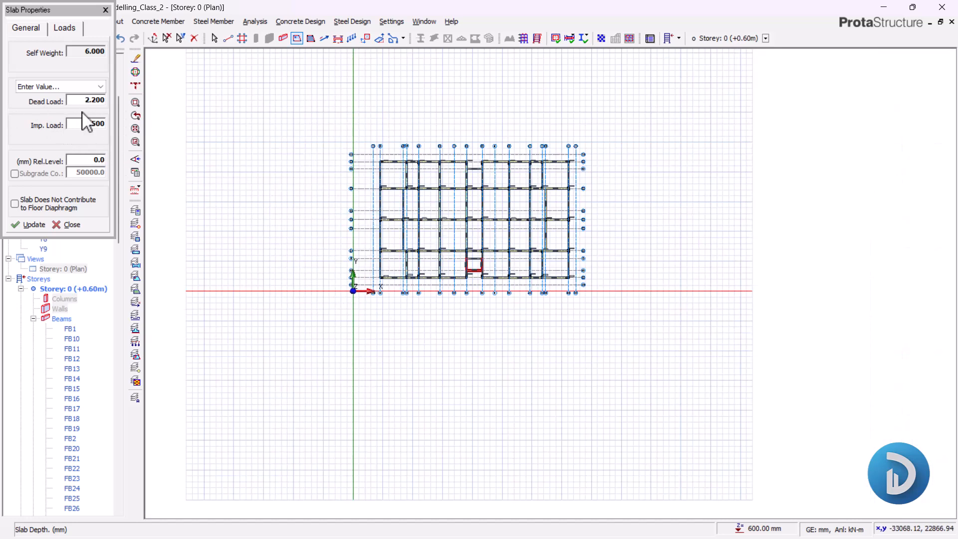
scroll(331, 149, up, 5)
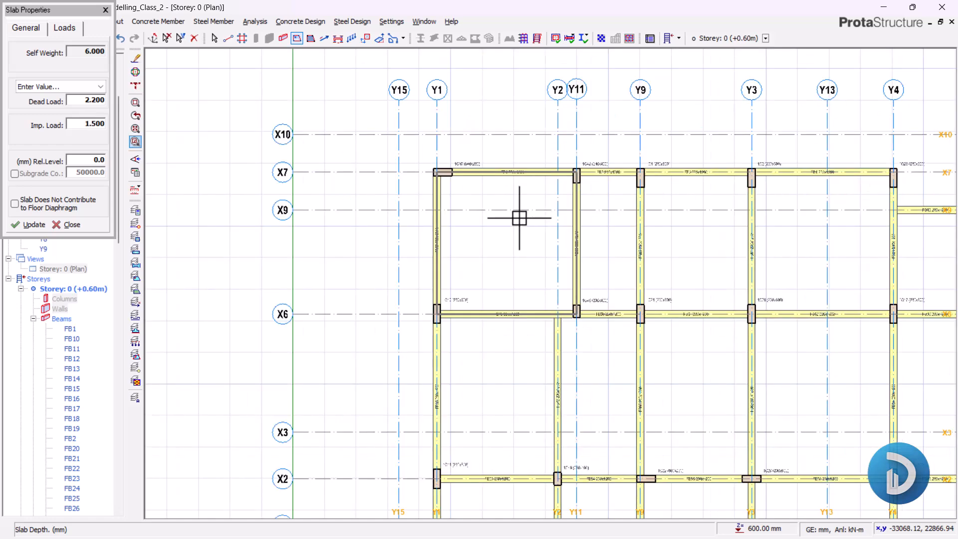
click(453, 138)
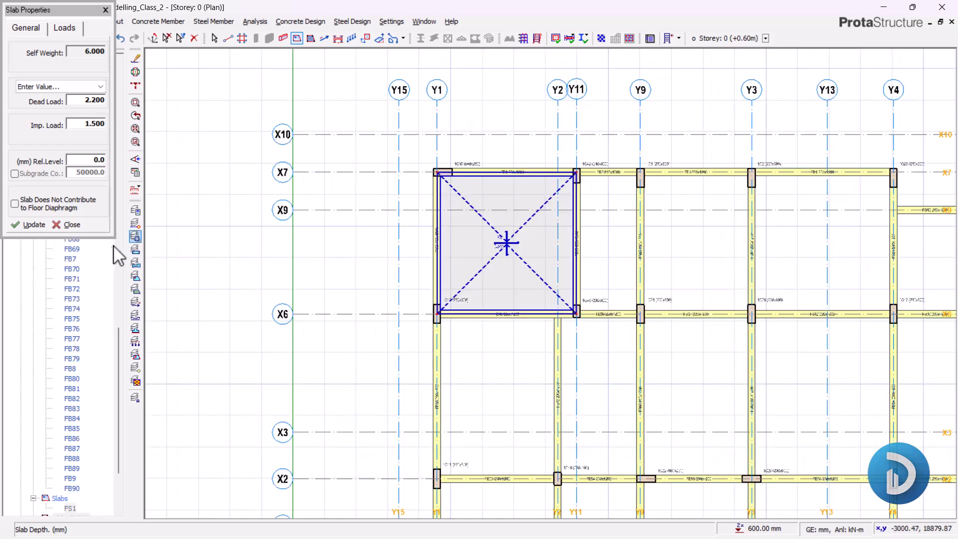
click(64, 230)
Collapse the Storey 0 beam list in the structure tree and switch the Storey 0 view to 3D
scroll(58, 167, up, 16)
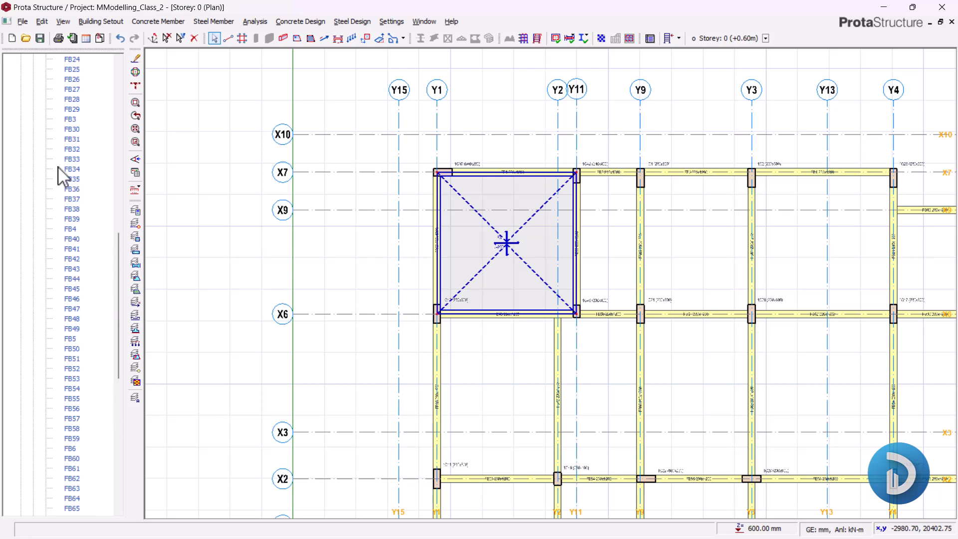
scroll(58, 164, up, 9)
click(33, 340)
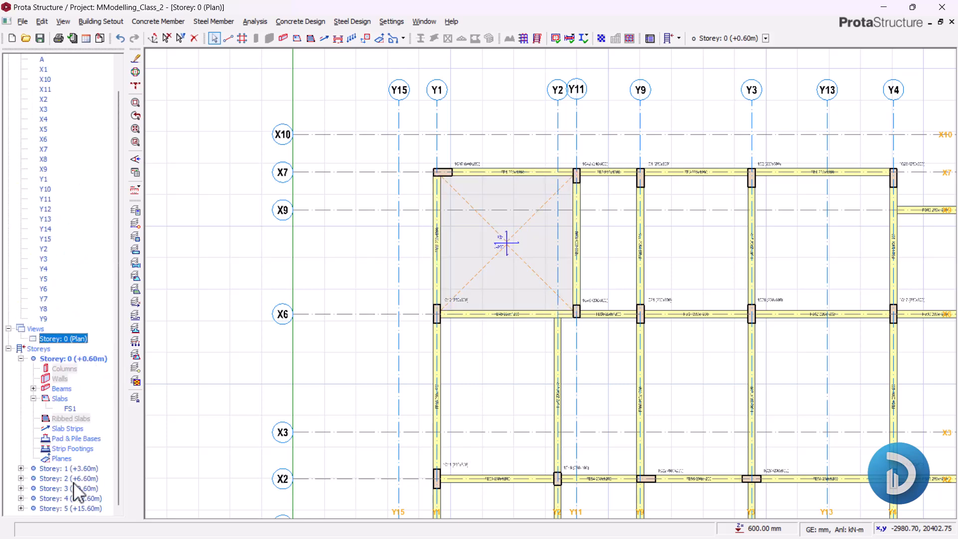
right_click(74, 336)
click(97, 355)
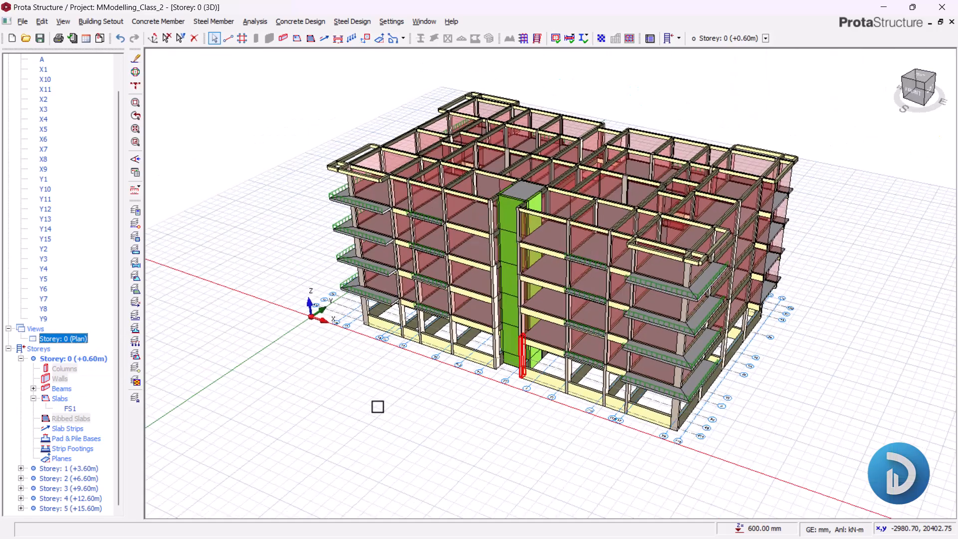
Examine in 3D how the new ground slab sits relative to the surrounding ground beams
middle_drag(378, 407, 539, 393)
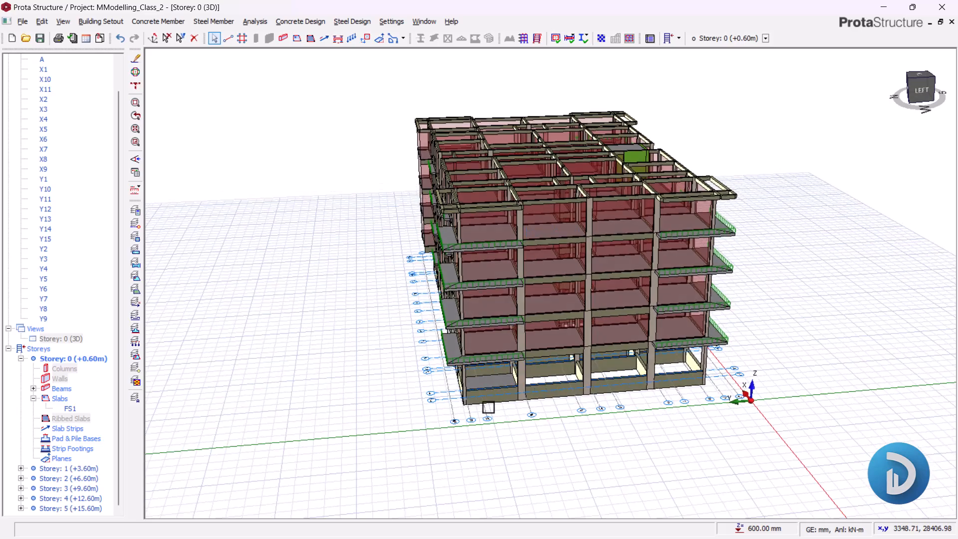
scroll(516, 432, up, 10)
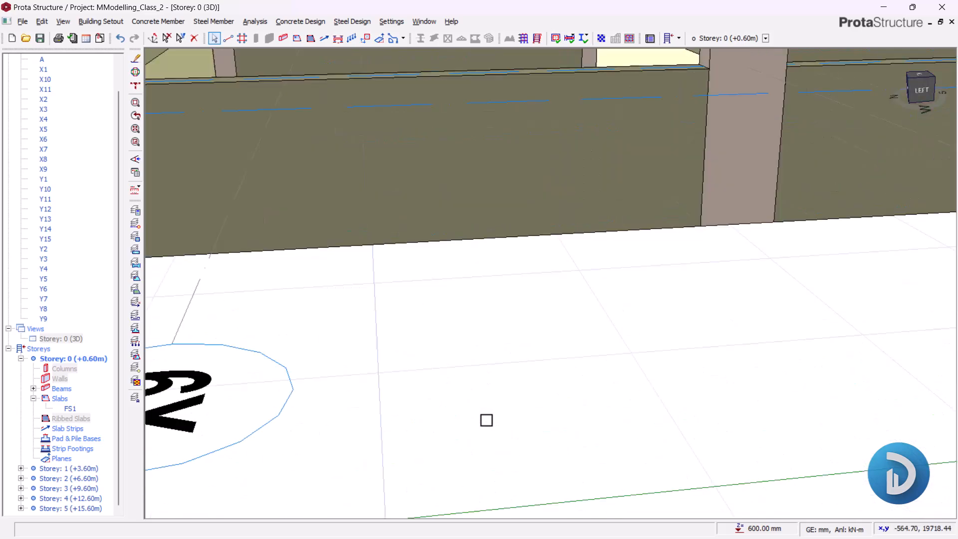
scroll(509, 403, down, 5)
mouse_move(509, 397)
middle_down()
mouse_move(499, 398)
mouse_move(483, 368)
middle_up()
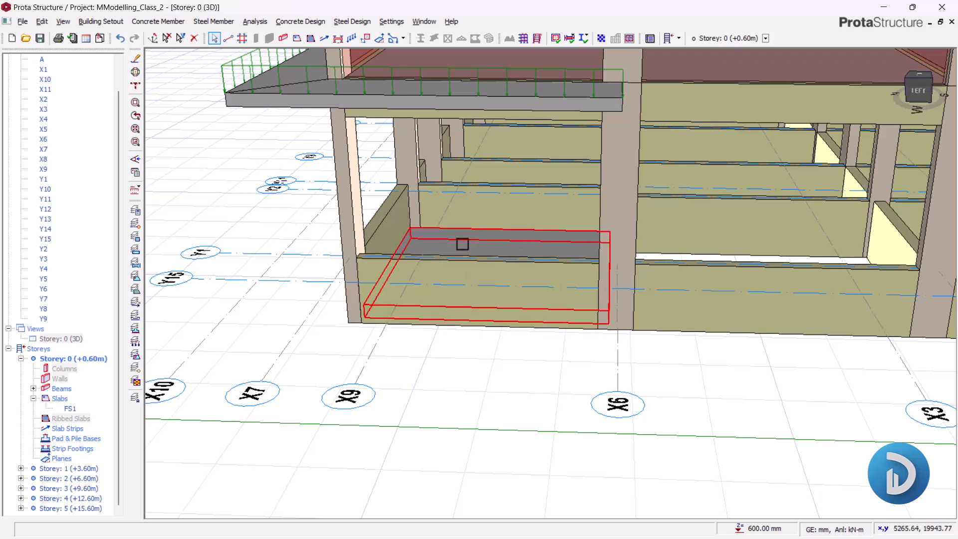
mouse_move(462, 244)
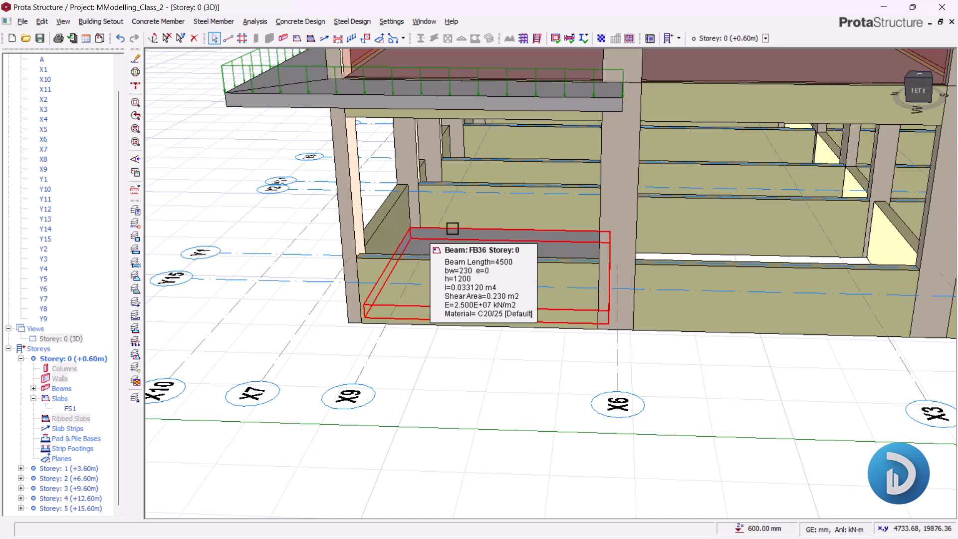
scroll(435, 272, down, 3)
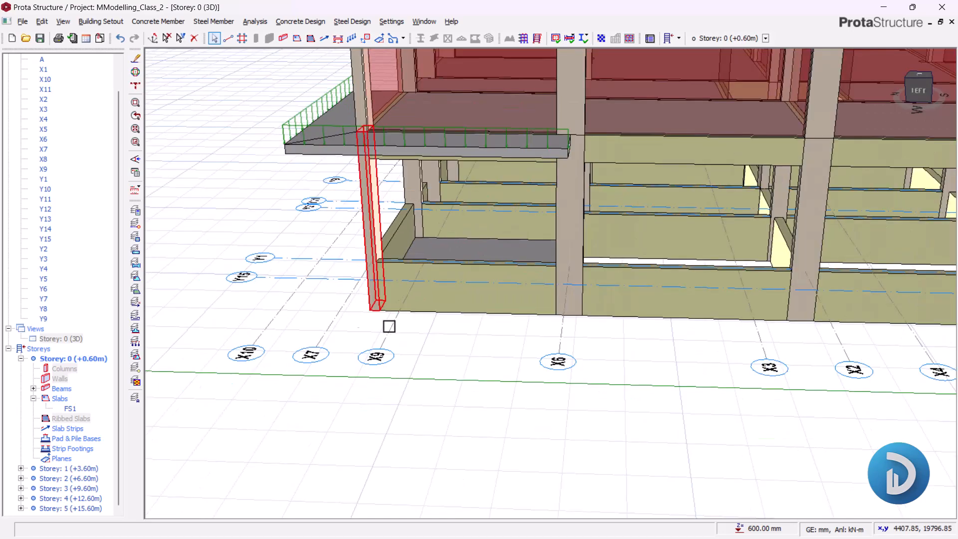
scroll(491, 358, down, 1)
middle_drag(505, 391, 469, 383)
scroll(446, 376, down, 2)
scroll(447, 376, down, 2)
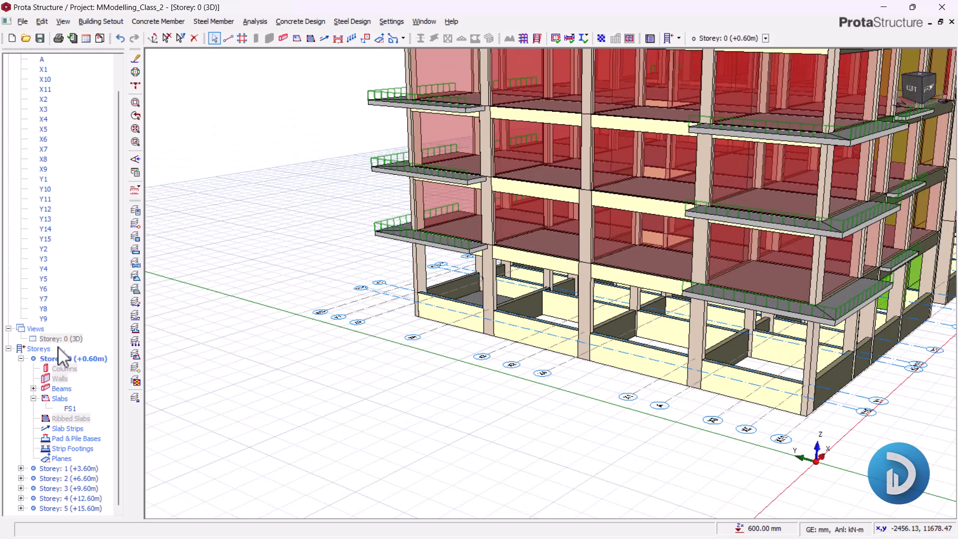
click(56, 339)
scroll(373, 314, up, 4)
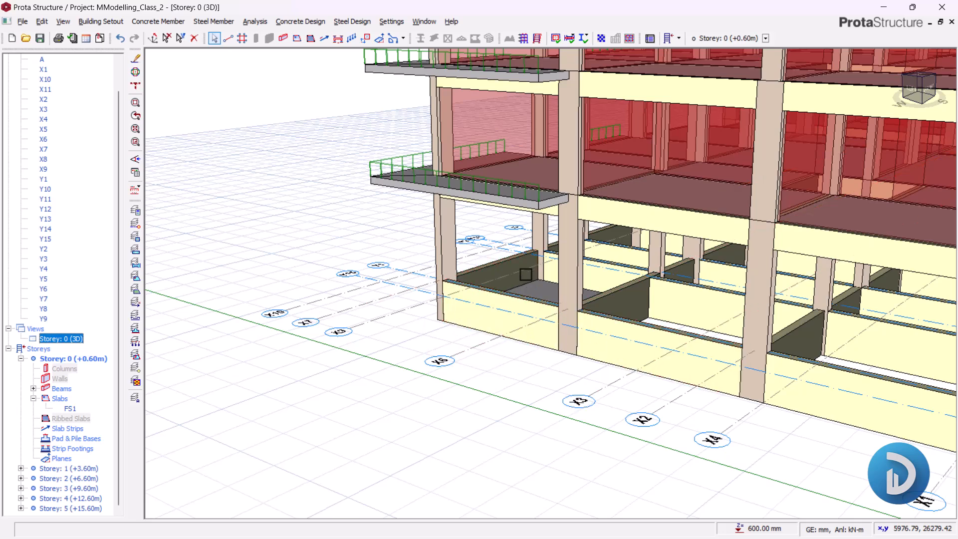
Switch the Storey 0 view from 3D back to plan
right_click(72, 345)
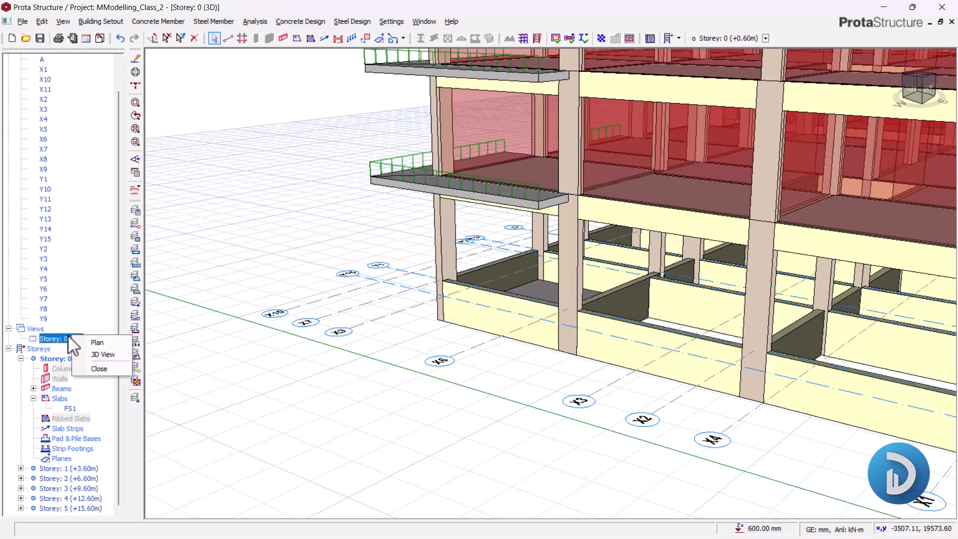
click(103, 341)
scroll(439, 247, up, 4)
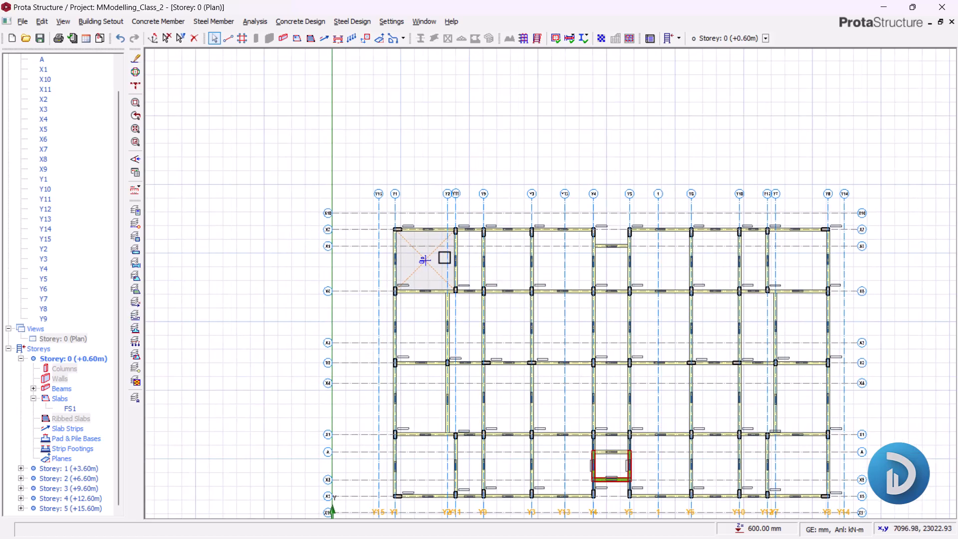
Open the relative level setting of the ground slab between axes Y1–Y11 and X6–X7, and switch to Calculator
click(367, 257)
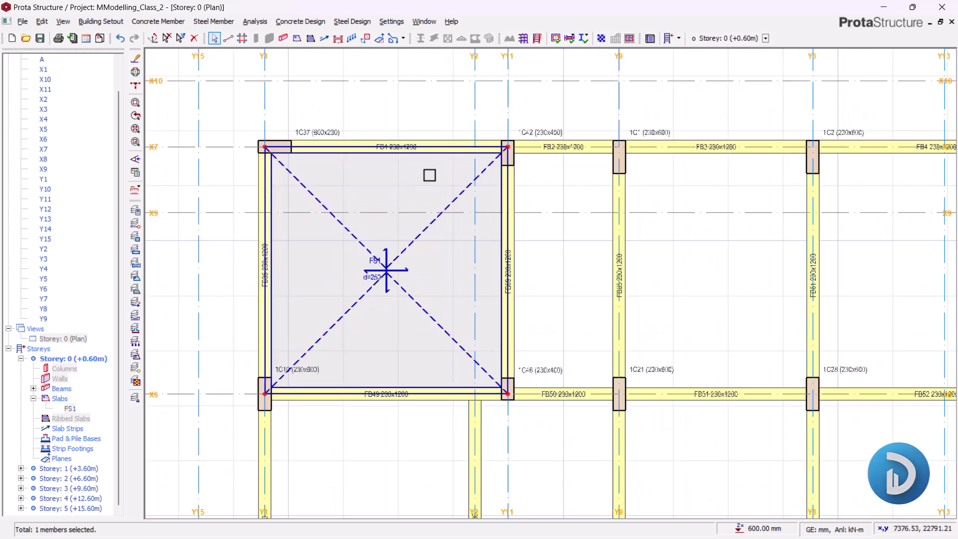
right_click(394, 106)
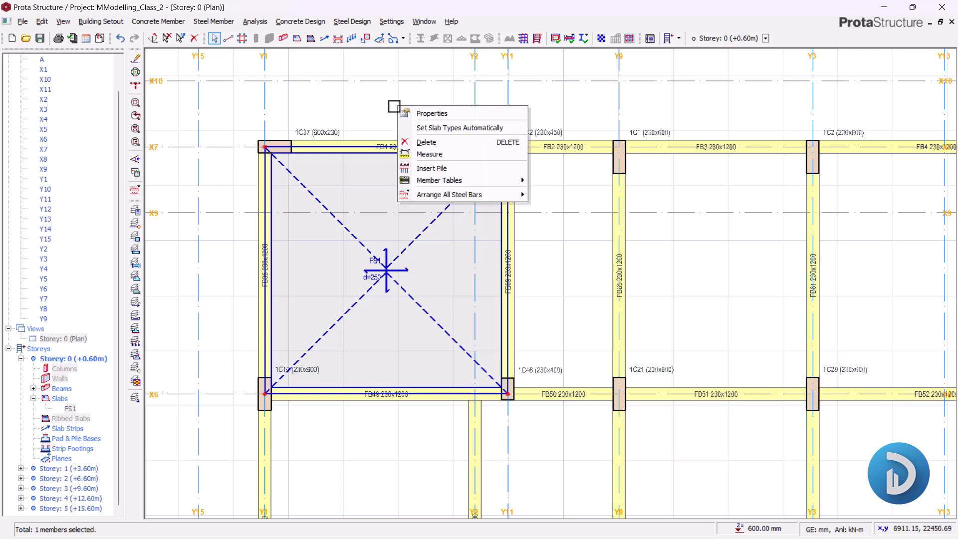
click(437, 114)
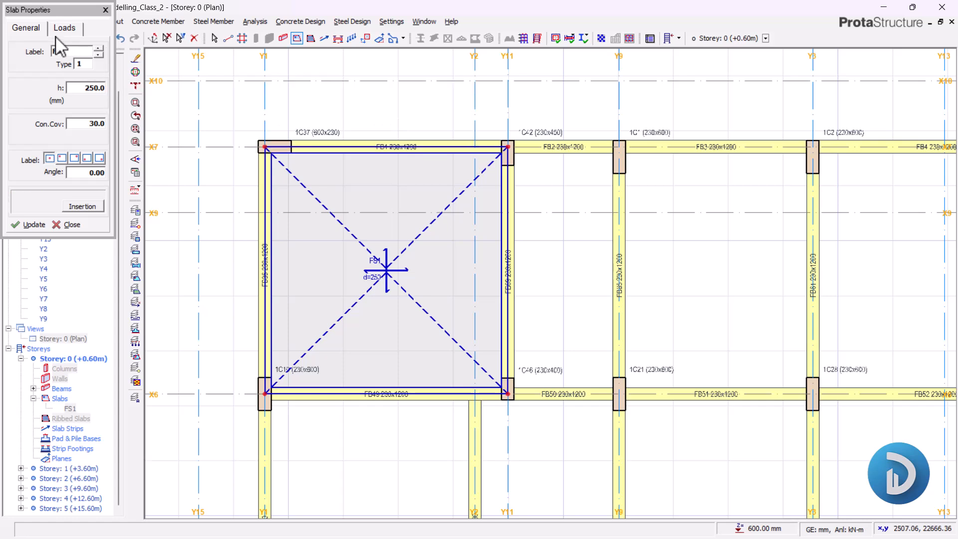
click(64, 29)
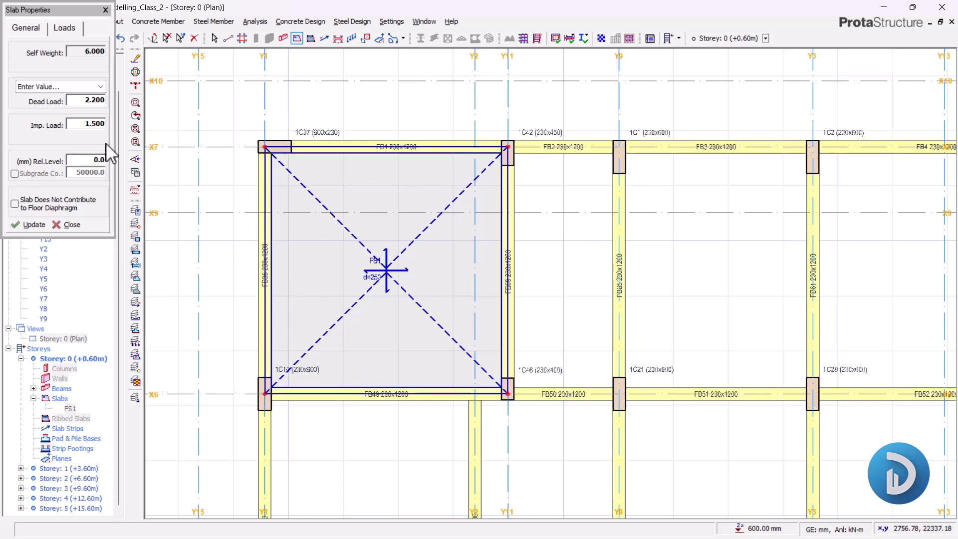
double_click(98, 159)
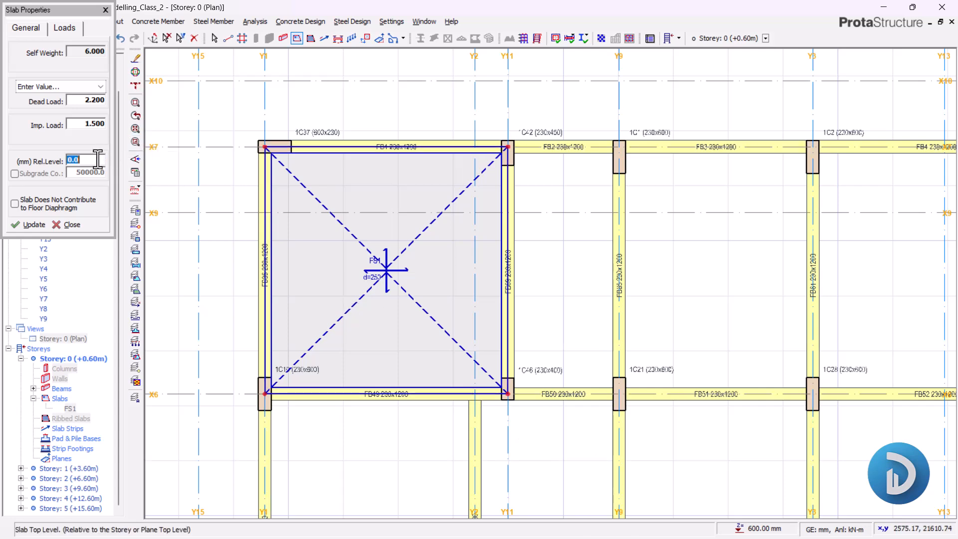
key(alt+Tab)
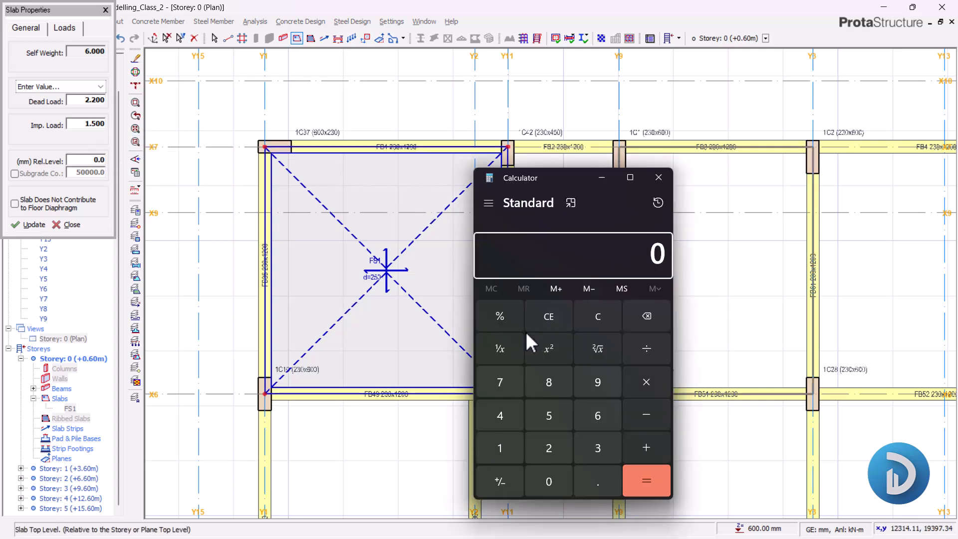
text(1200 - )
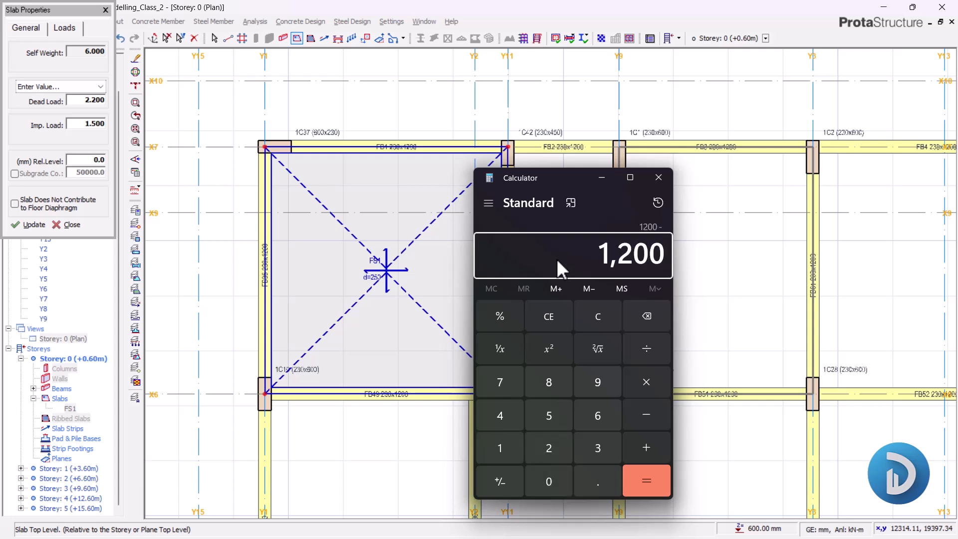
text(2)
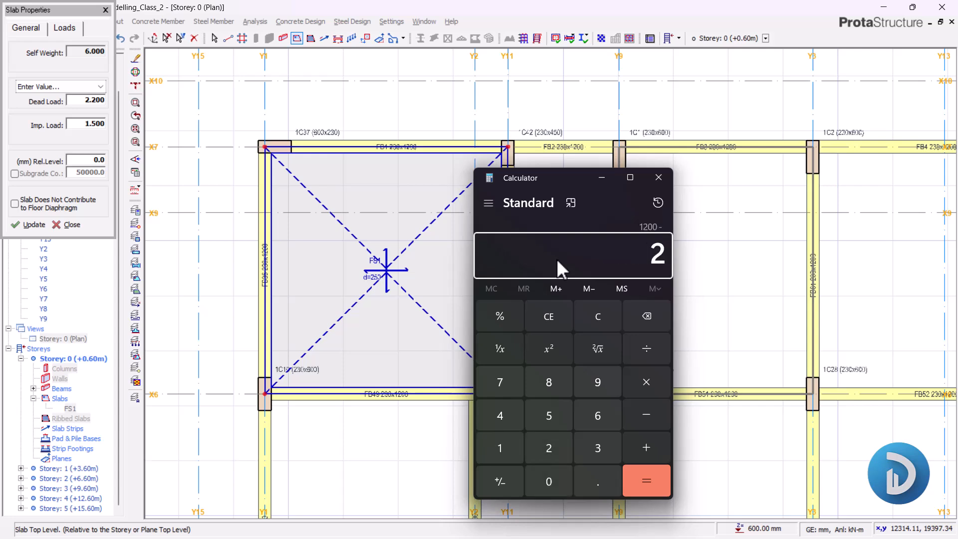
text(500)
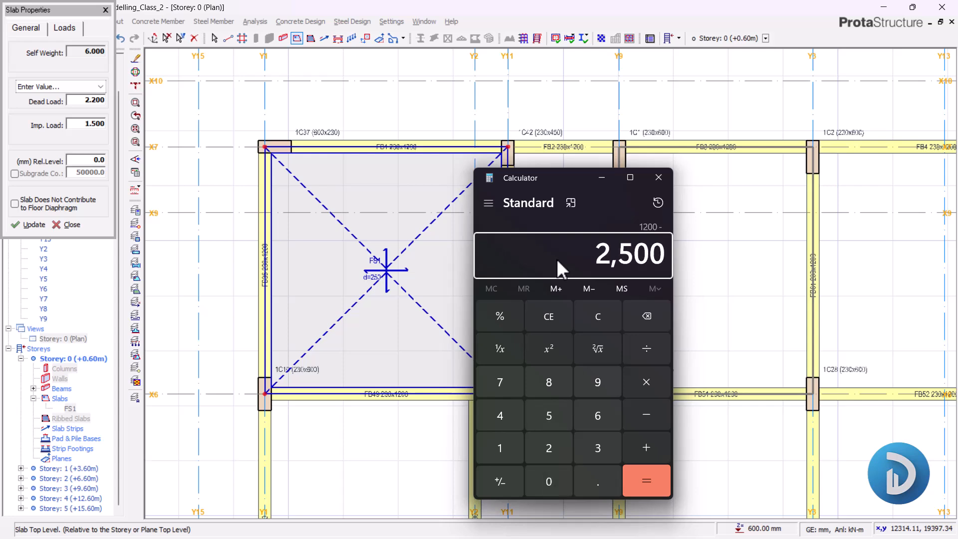
key(Return)
key(Escape)
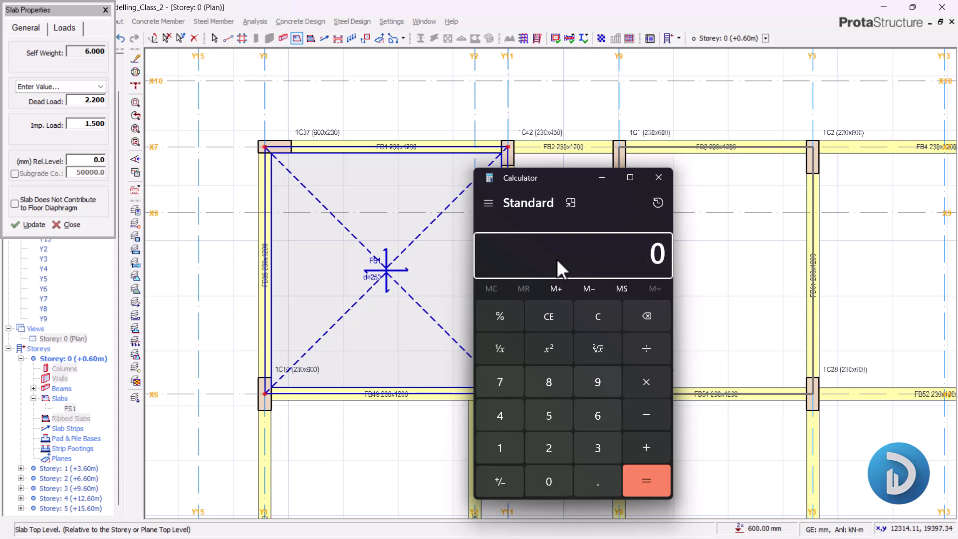
text(2)
key(BackSpace)
Calculate 1200 - 250 for the slab's level offset
text(1200 - 2)
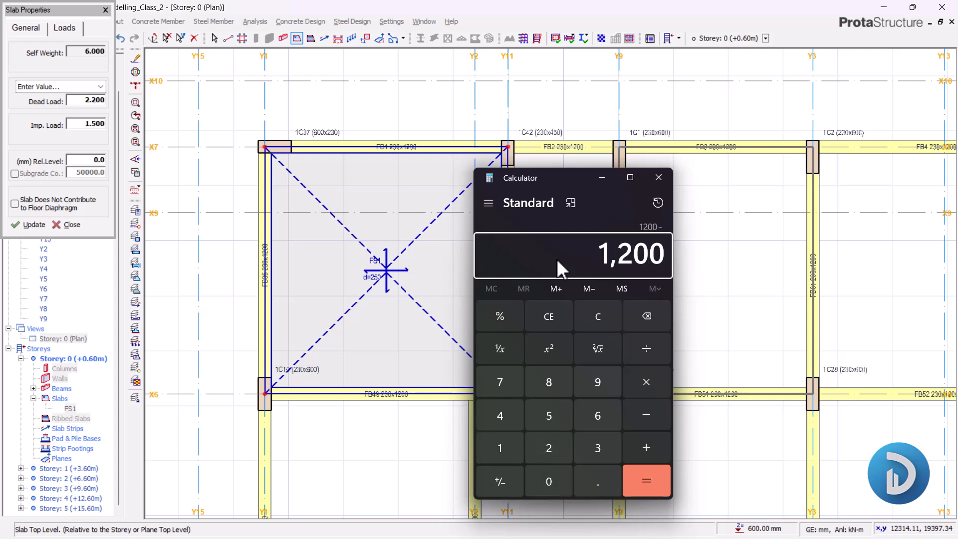
text(50)
key(Return)
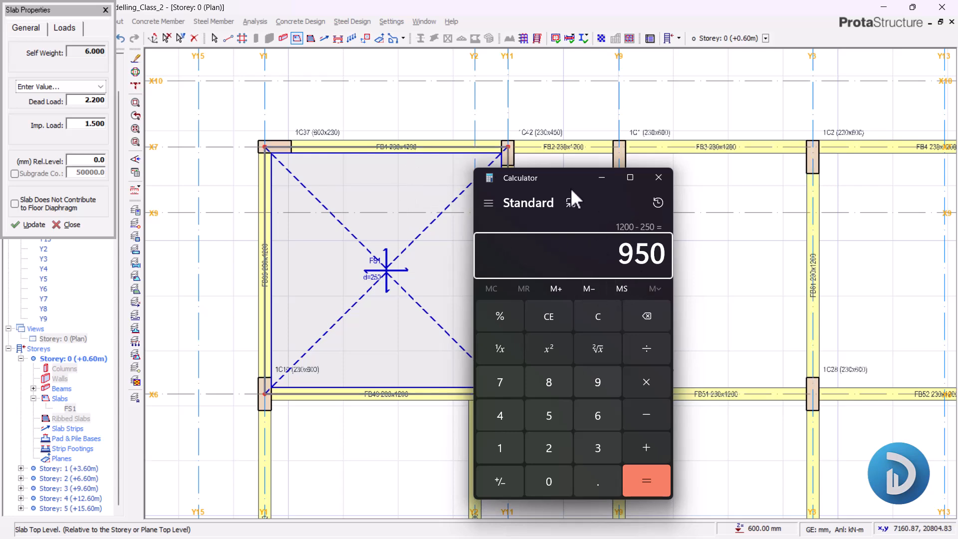
Return to ProtaStructure, set the selected ground slab's relative level to 950 mm, and close its properties
click(602, 179)
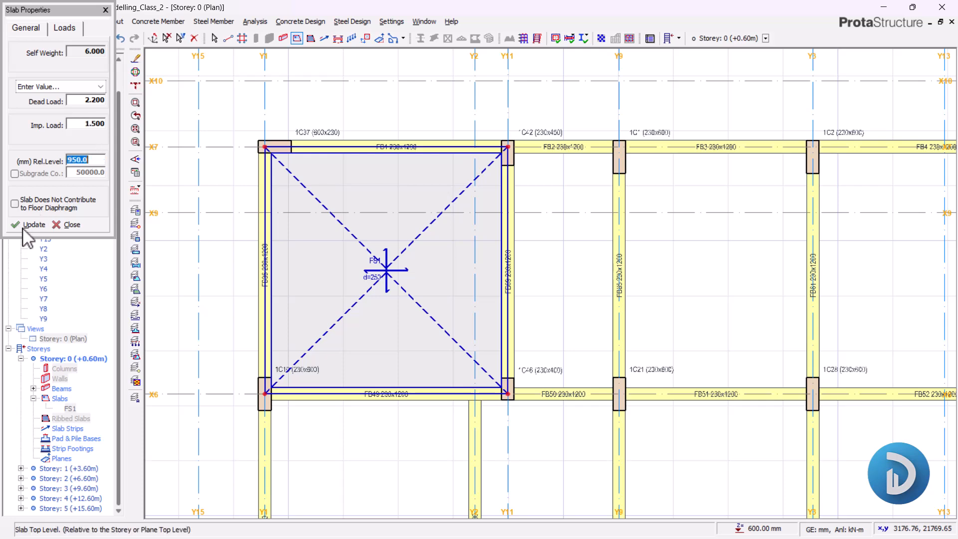
click(68, 224)
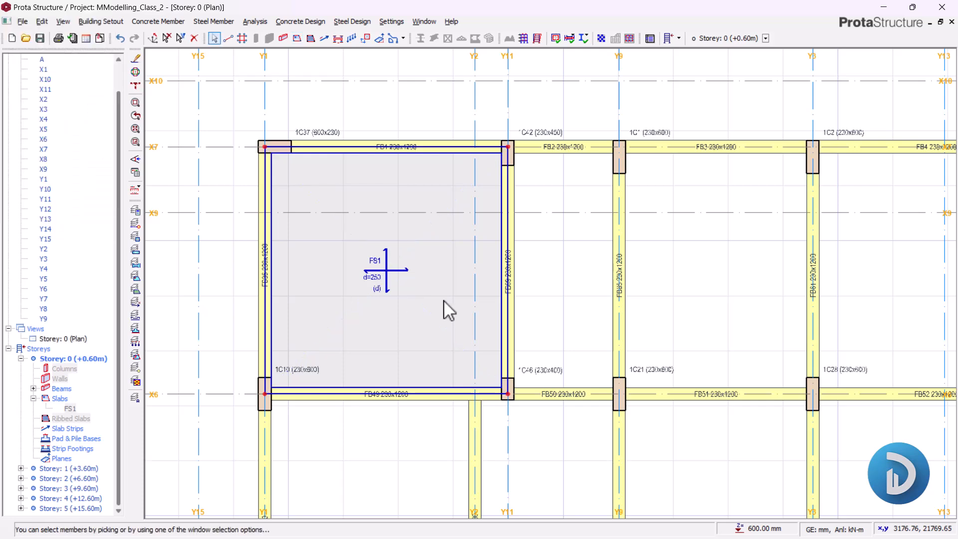
Switch the Storey 0 view to 3D and inspect the corner ground slab's level against its surrounding ground beams
right_click(76, 340)
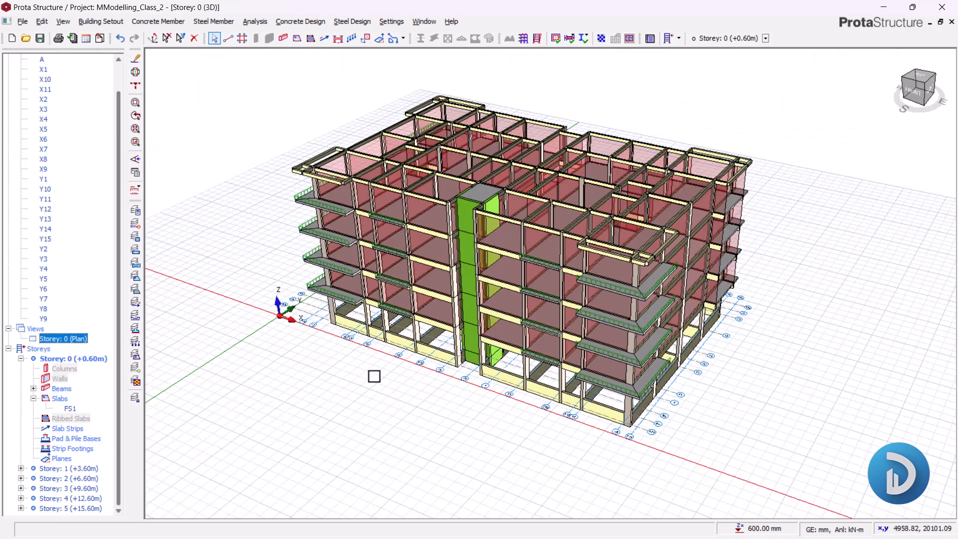
middle_drag(374, 376, 370, 428)
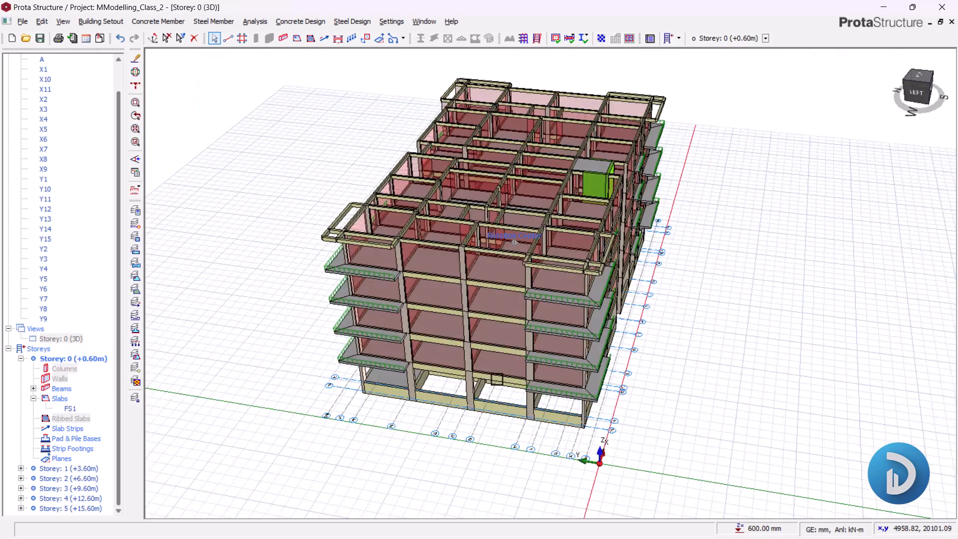
scroll(371, 423, up, 3)
scroll(370, 424, up, 6)
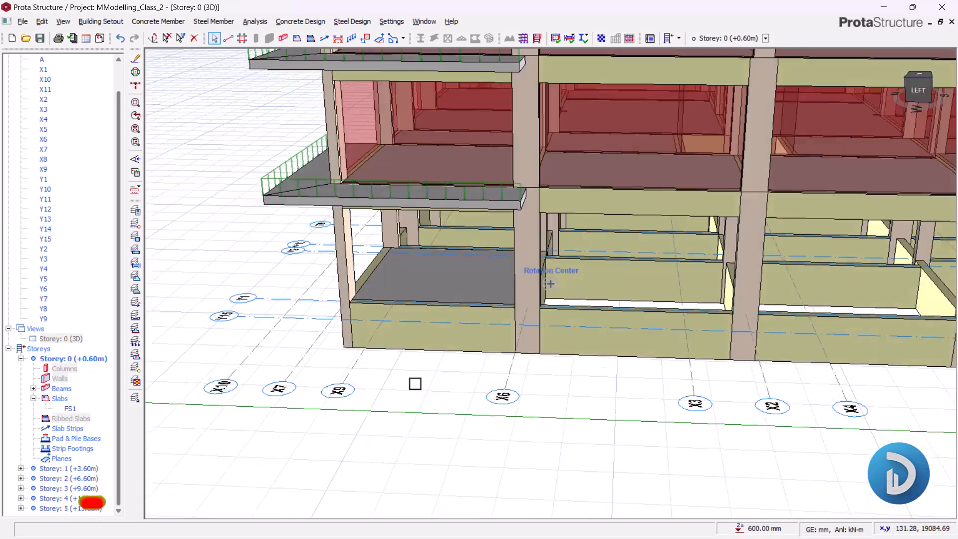
mouse_move(415, 383)
middle_down()
mouse_move(440, 383)
mouse_move(398, 389)
middle_up()
scroll(361, 239, up, 5)
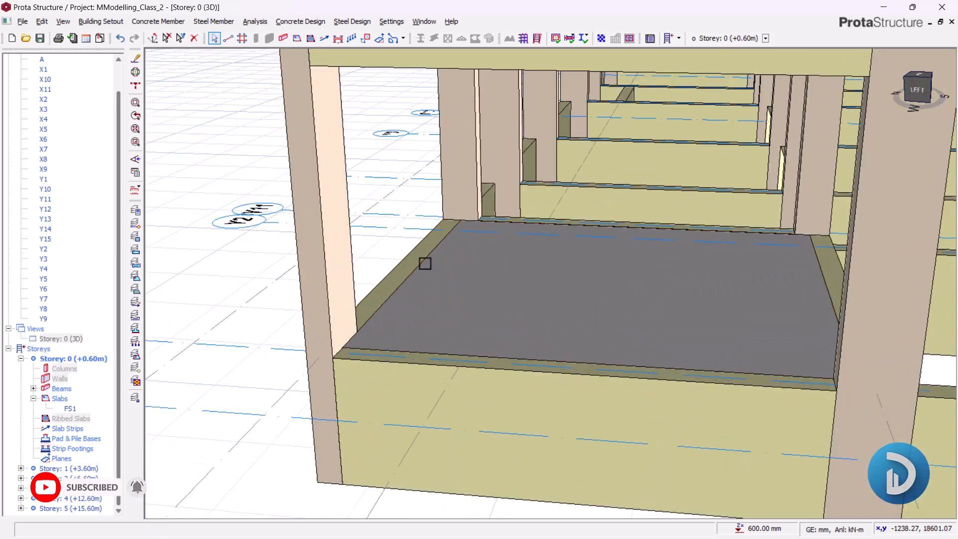
scroll(451, 247, down, 5)
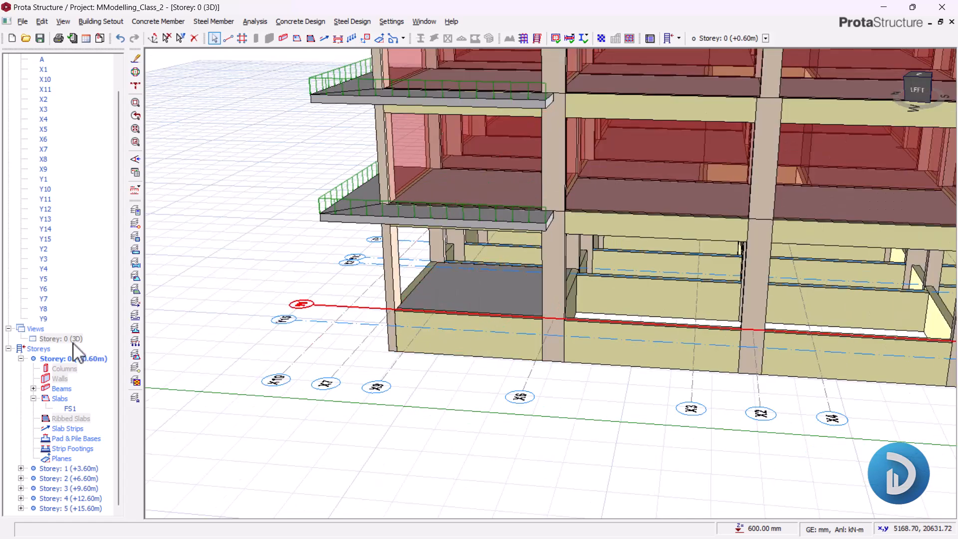
Return Storey 0 to plan view and open the existing ground slab's properties at its load and relative level settings
click(99, 349)
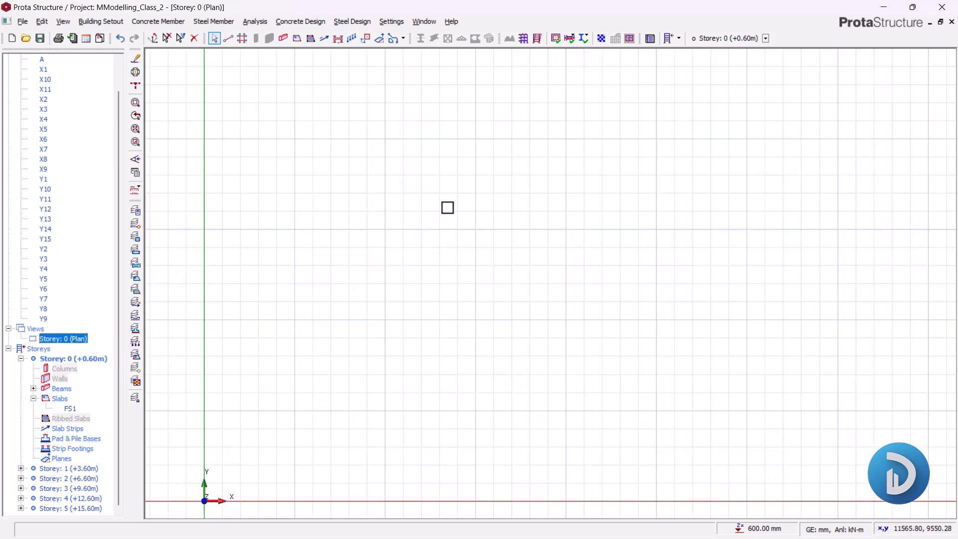
scroll(364, 177, up, 5)
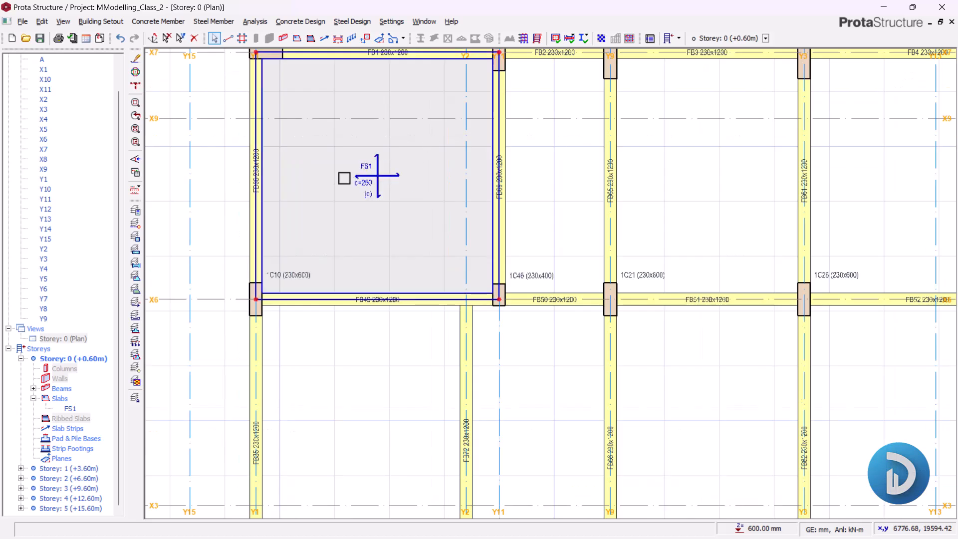
right_click(383, 161)
click(399, 171)
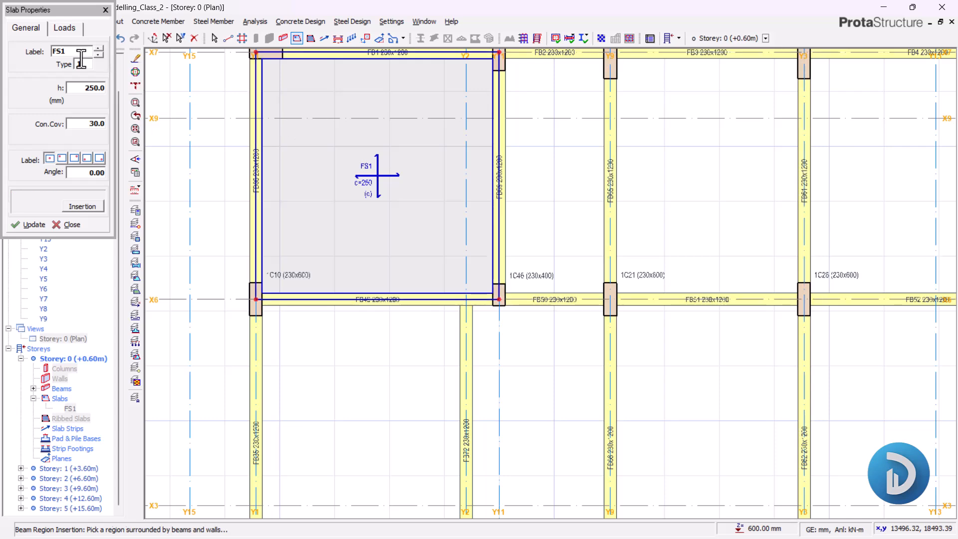
click(70, 29)
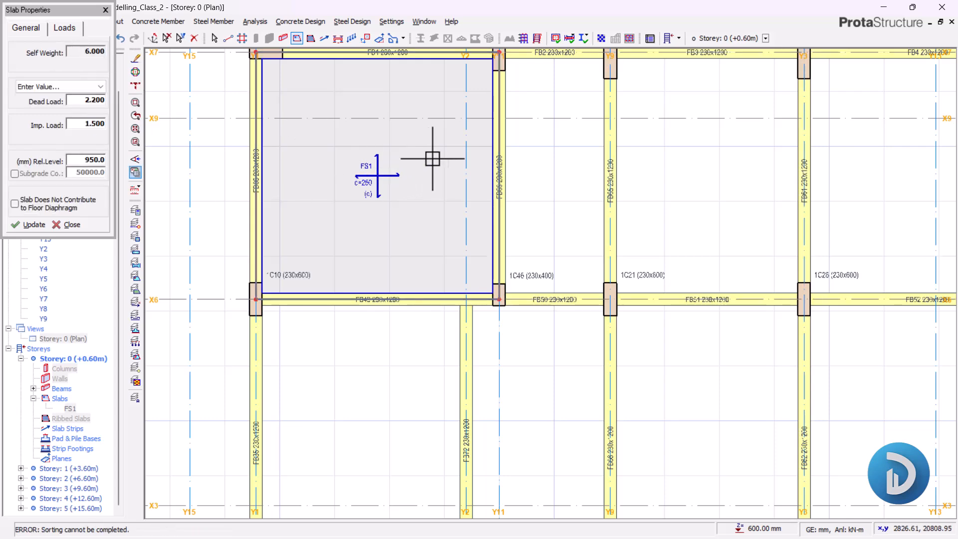
Insert 250 mm slabs with a 950 mm relative level in the beam bays between axes X6 and X7, from Y11 to Y8
scroll(406, 192, down, 4)
scroll(630, 215, down, 1)
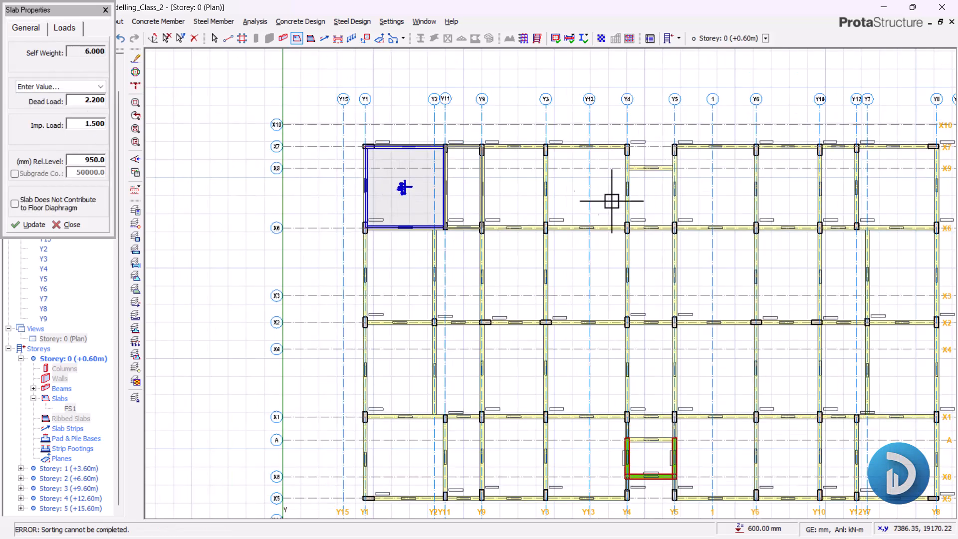
scroll(688, 296, down, 3)
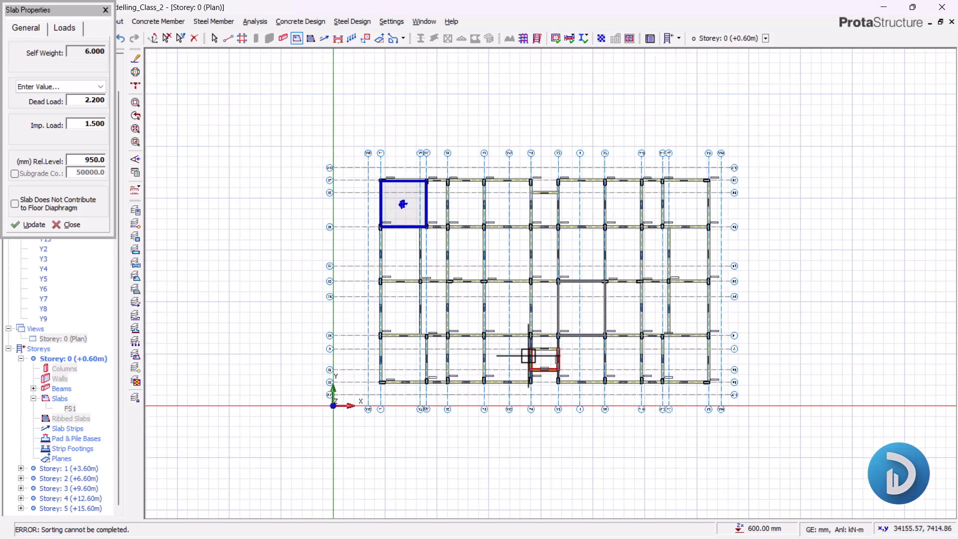
scroll(506, 306, up, 2)
scroll(443, 167, up, 2)
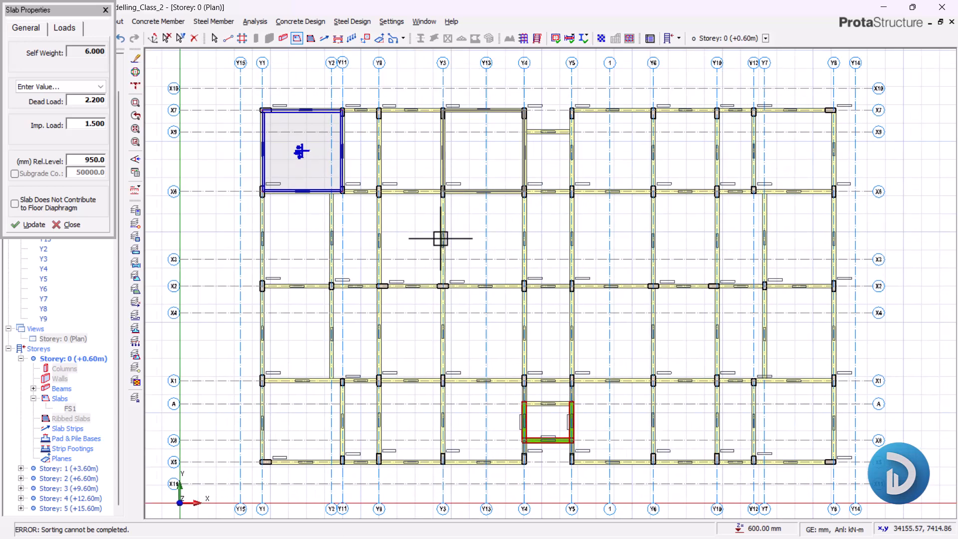
scroll(364, 128, up, 2)
scroll(336, 179, up, 1)
click(340, 174)
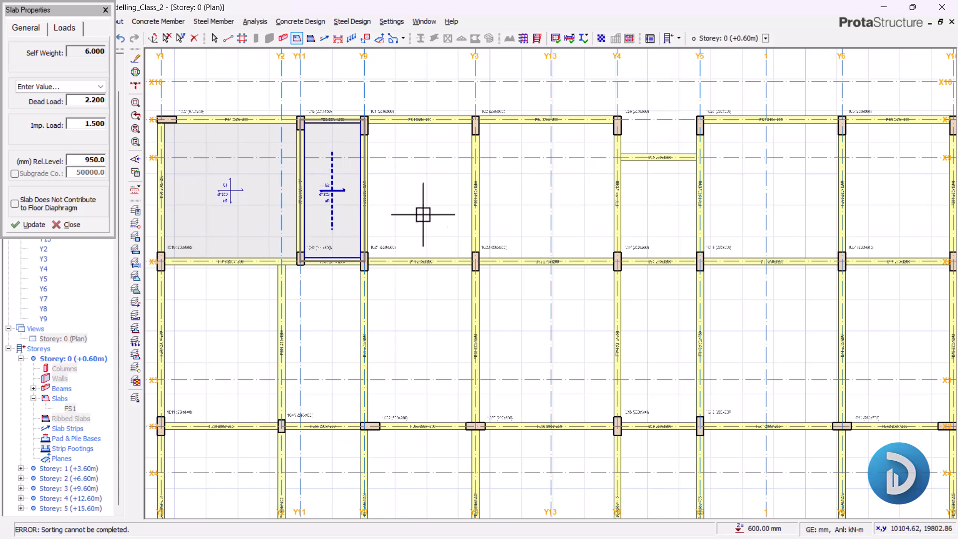
click(431, 192)
click(587, 228)
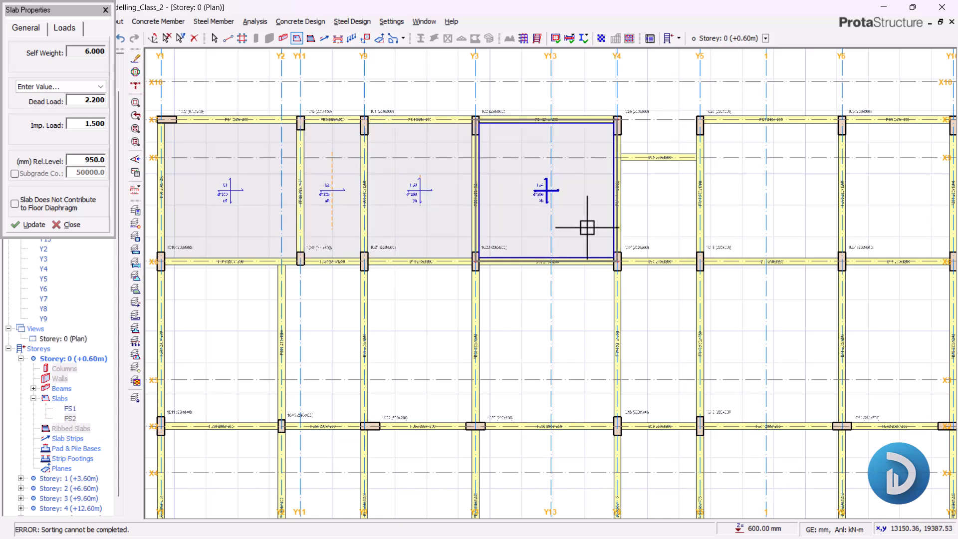
click(650, 214)
click(795, 240)
scroll(541, 270, down, 2)
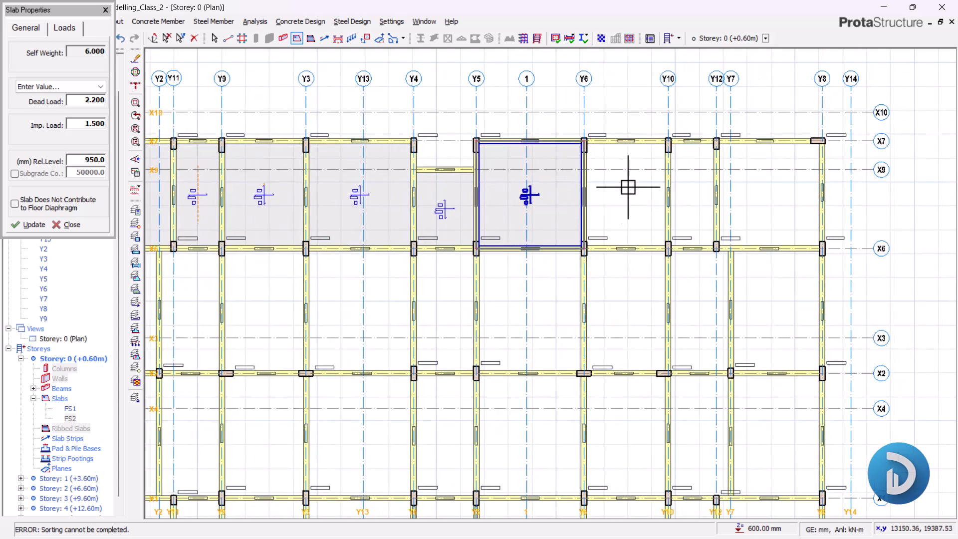
click(623, 191)
click(693, 146)
click(793, 150)
scroll(649, 225, down, 2)
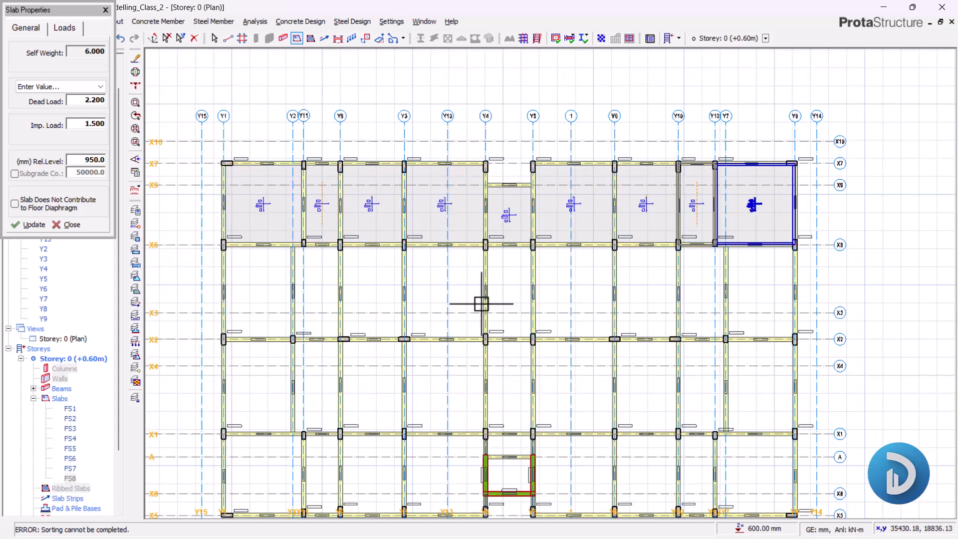
Insert the same slabs in all beam bays between axes X2 and X6, from Y1 to Y8
scroll(276, 306, up, 2)
click(255, 261)
click(332, 270)
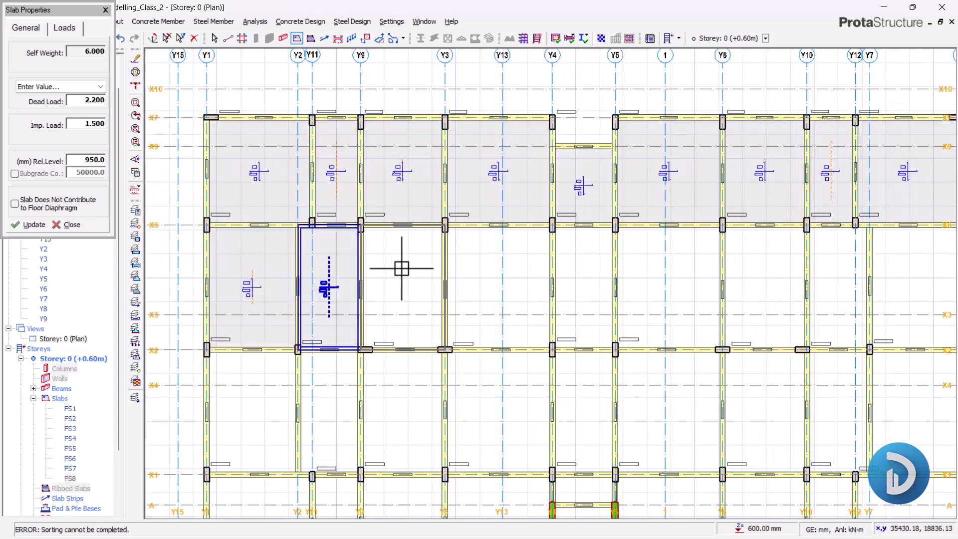
click(400, 265)
click(492, 273)
click(591, 273)
click(674, 274)
middle_drag(796, 328, 610, 310)
click(585, 264)
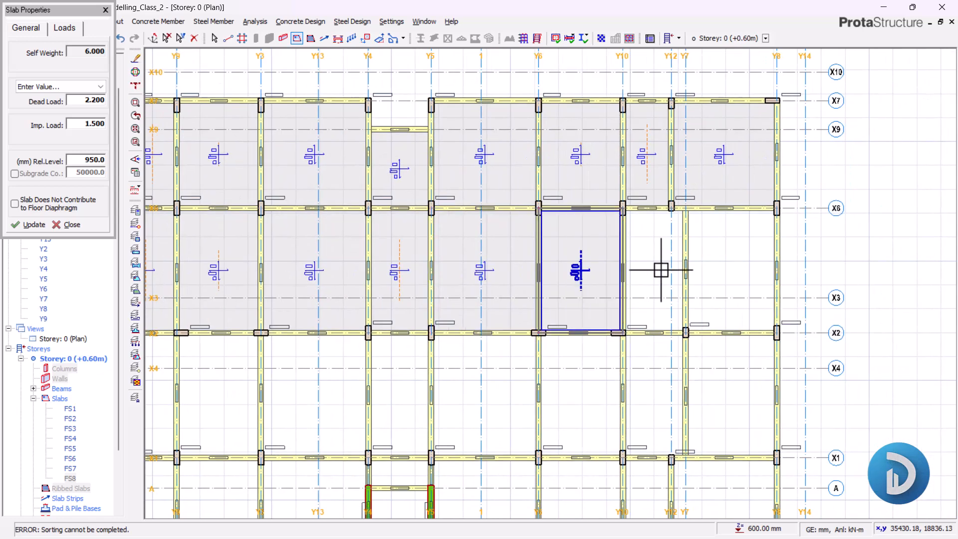
click(654, 270)
click(731, 279)
Insert the same slabs in all beam bays between axes X1 and X2, from Y1 to Y8
middle_drag(398, 389, 578, 310)
click(343, 302)
click(371, 285)
click(457, 292)
click(567, 286)
middle_drag(680, 321, 568, 329)
click(551, 306)
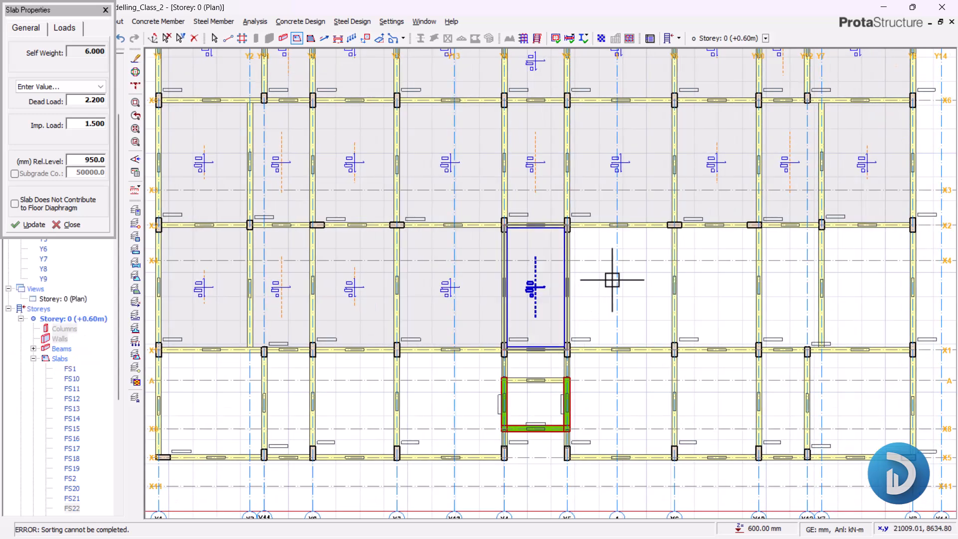
click(648, 294)
click(754, 305)
click(788, 299)
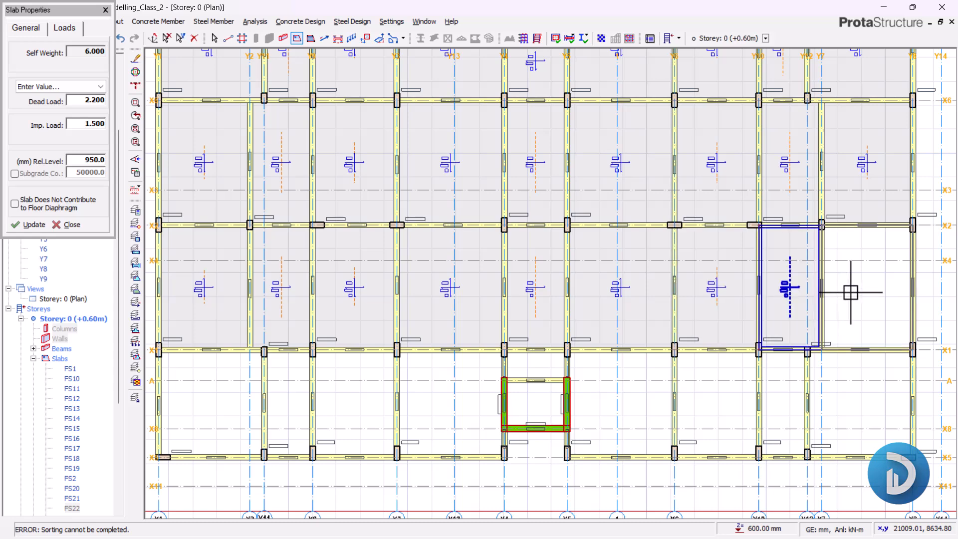
click(864, 299)
Insert the same slabs in the bays between axes X5 and X1, including the wall core and the bay beside it, and finish slab insertion
scroll(773, 272, down, 1)
click(344, 362)
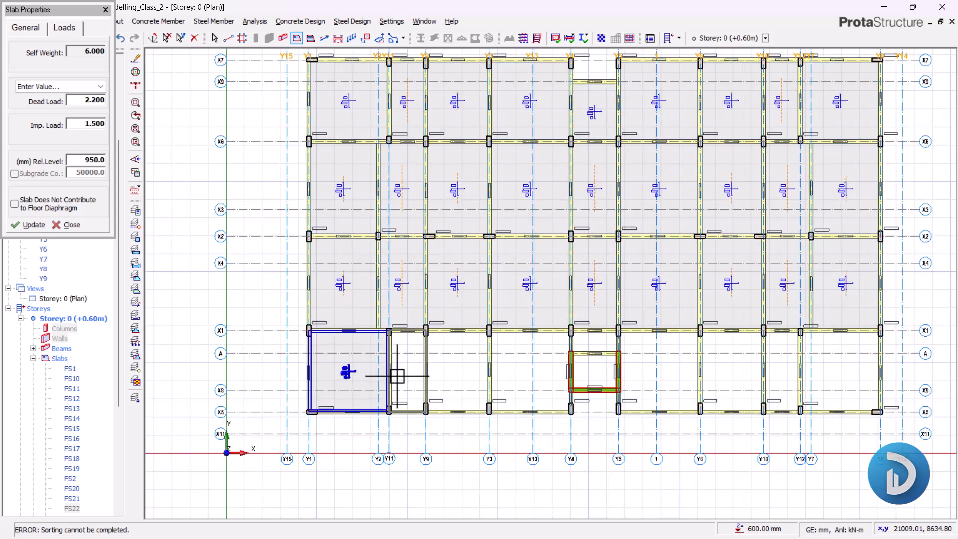
click(406, 374)
click(456, 374)
click(539, 374)
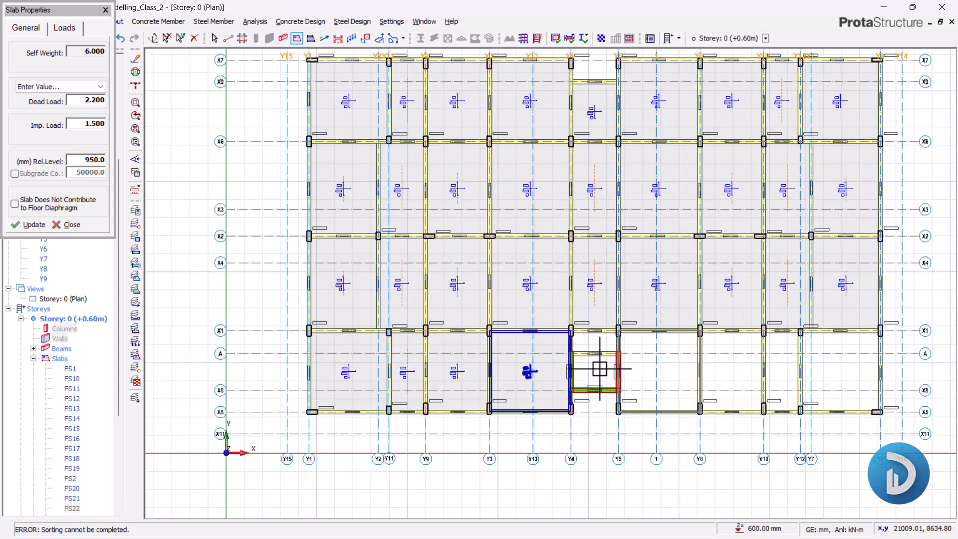
click(598, 368)
click(594, 344)
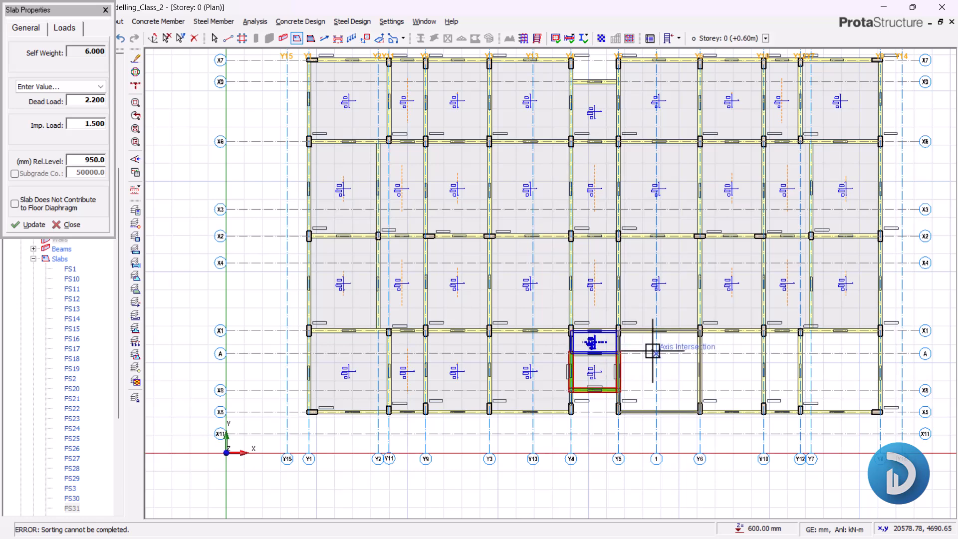
click(686, 374)
click(740, 375)
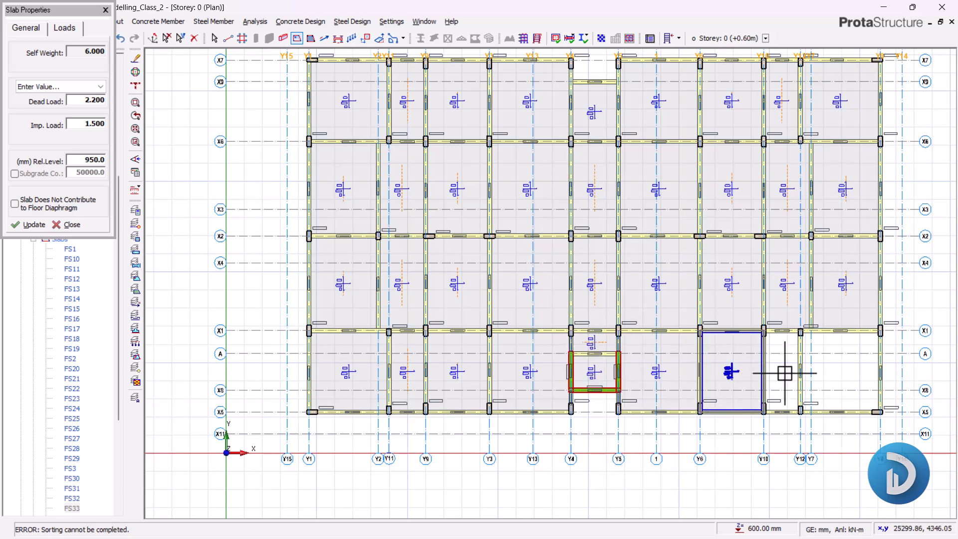
click(782, 375)
click(843, 375)
scroll(654, 382, down, 3)
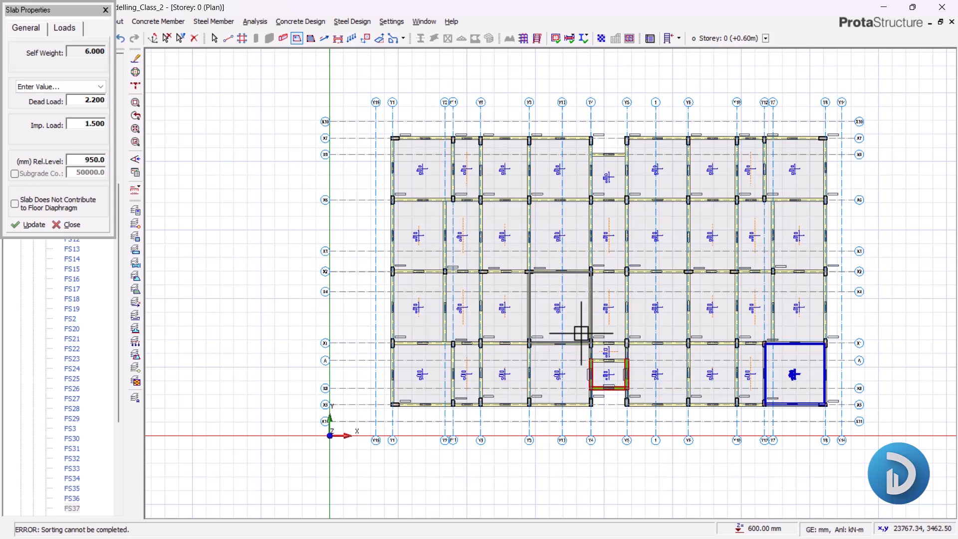
click(70, 224)
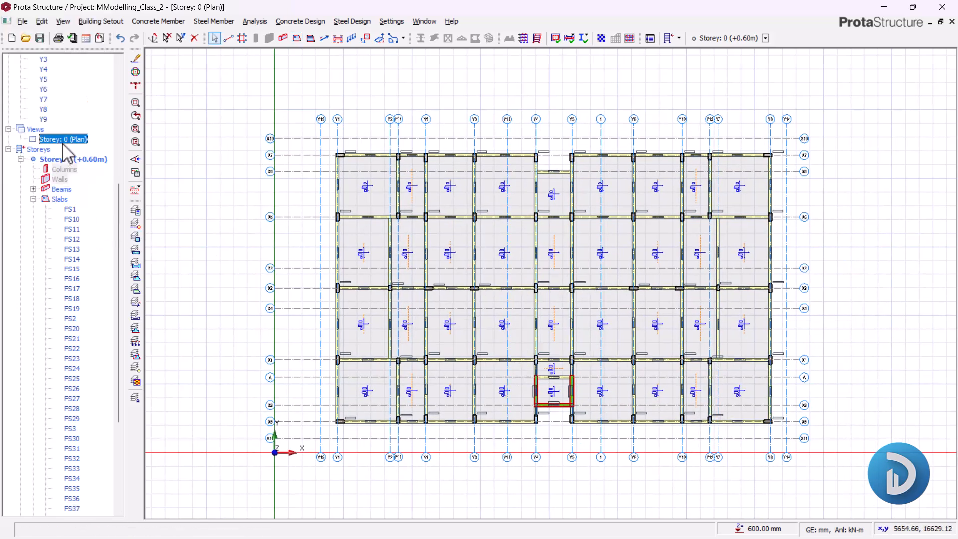
Switch the Storey 0 view to 3D and inspect the ground floor slabs and beams from several sides of the building
scroll(386, 405, down, 2)
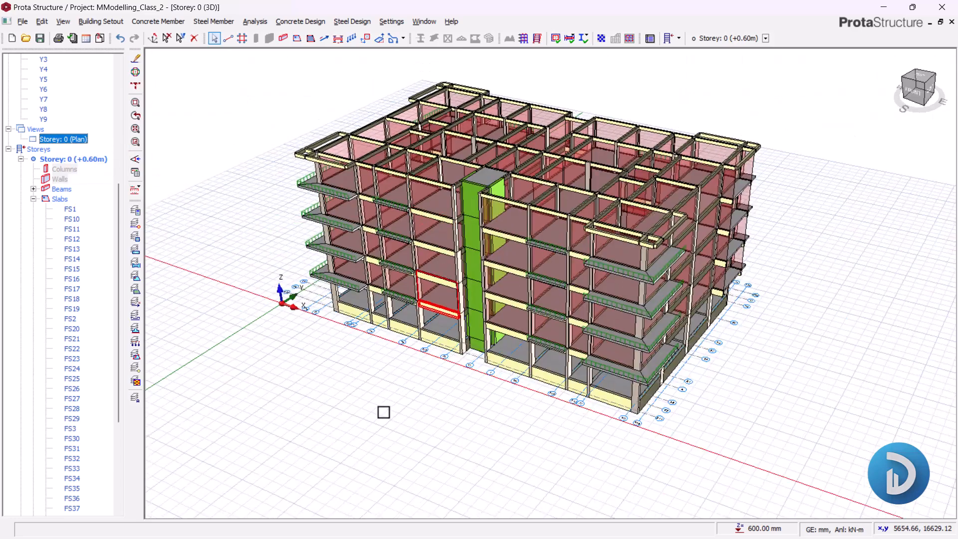
middle_drag(405, 399, 513, 384)
scroll(513, 385, up, 4)
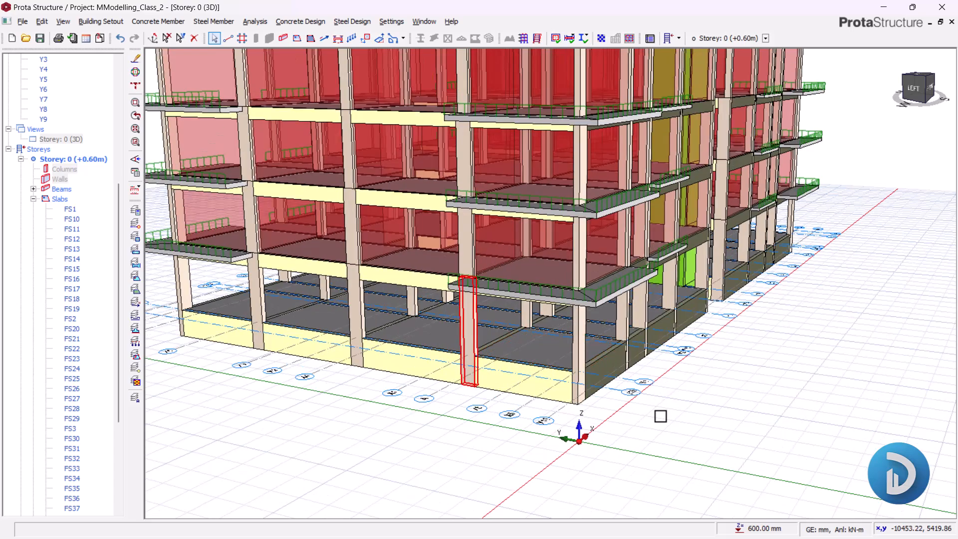
mouse_move(718, 423)
middle_down()
mouse_move(663, 481)
mouse_move(645, 424)
middle_up()
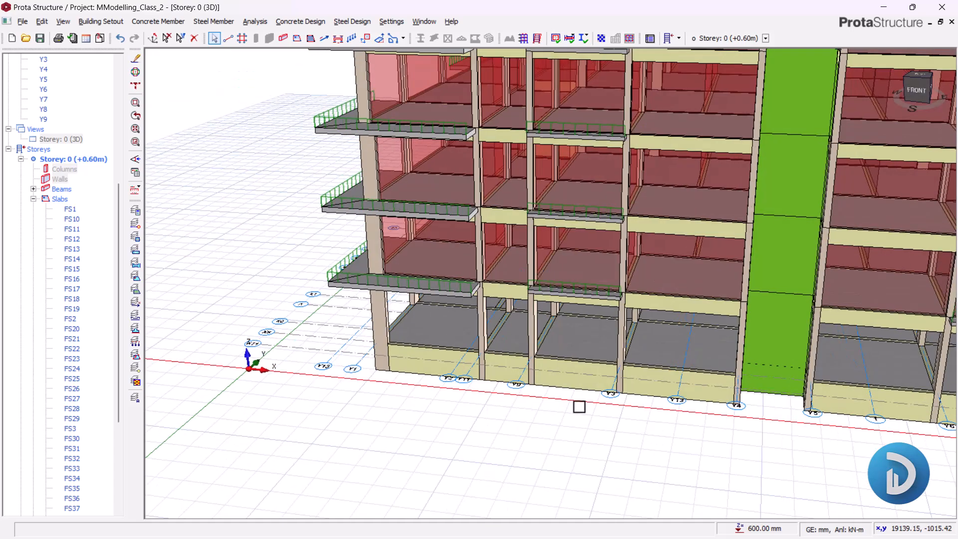
scroll(578, 407, down, 4)
middle_drag(392, 402, 453, 408)
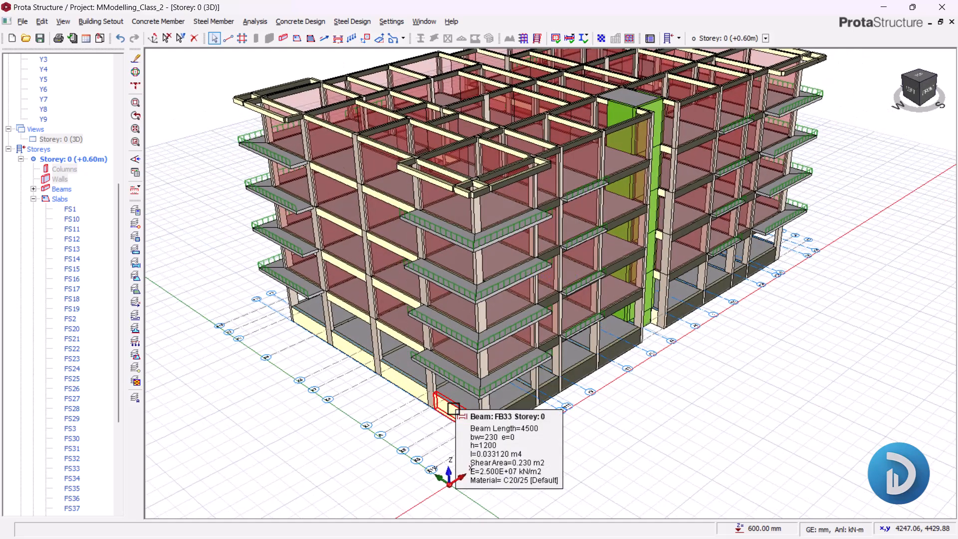
scroll(453, 409, up, 5)
scroll(398, 455, down, 6)
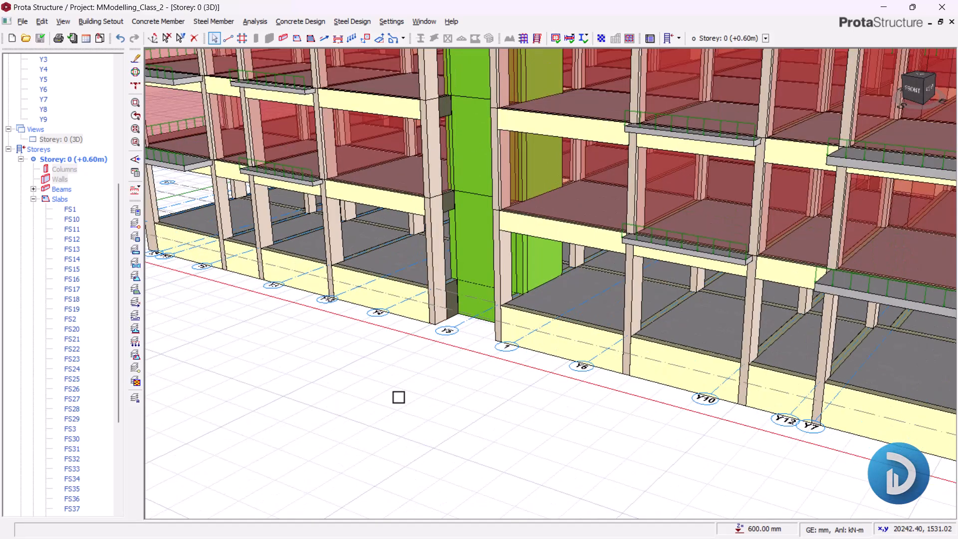
scroll(369, 415, down, 2)
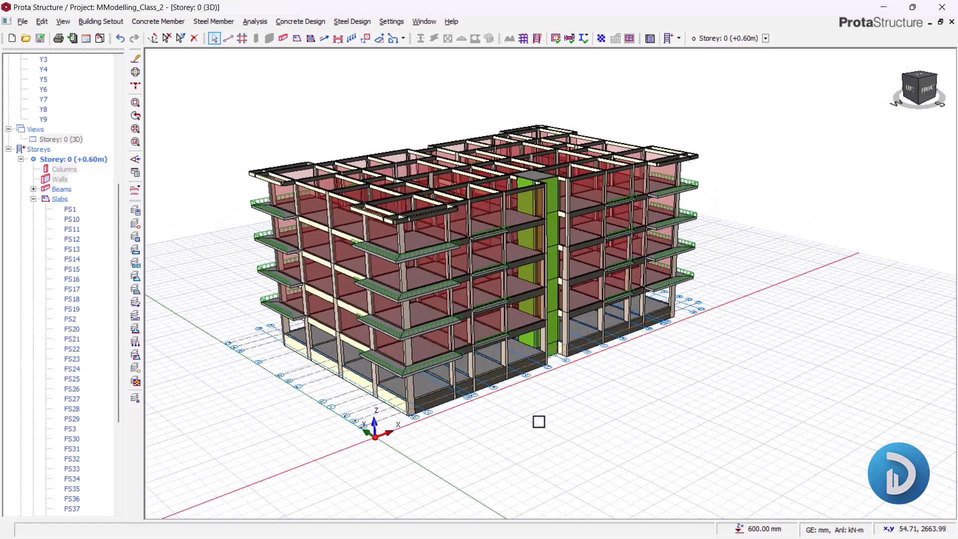
scroll(539, 422, up, 2)
middle_drag(732, 395, 638, 377)
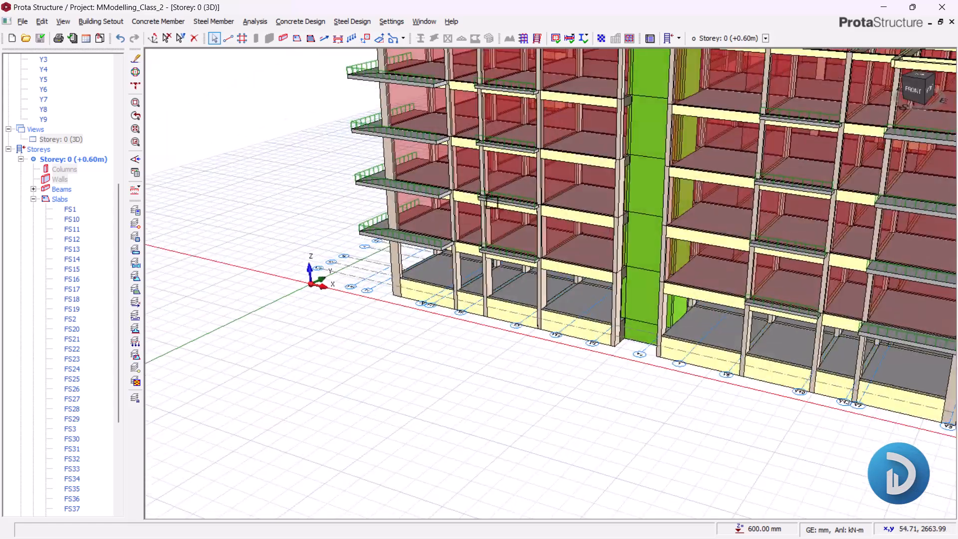
scroll(561, 213, down, 1)
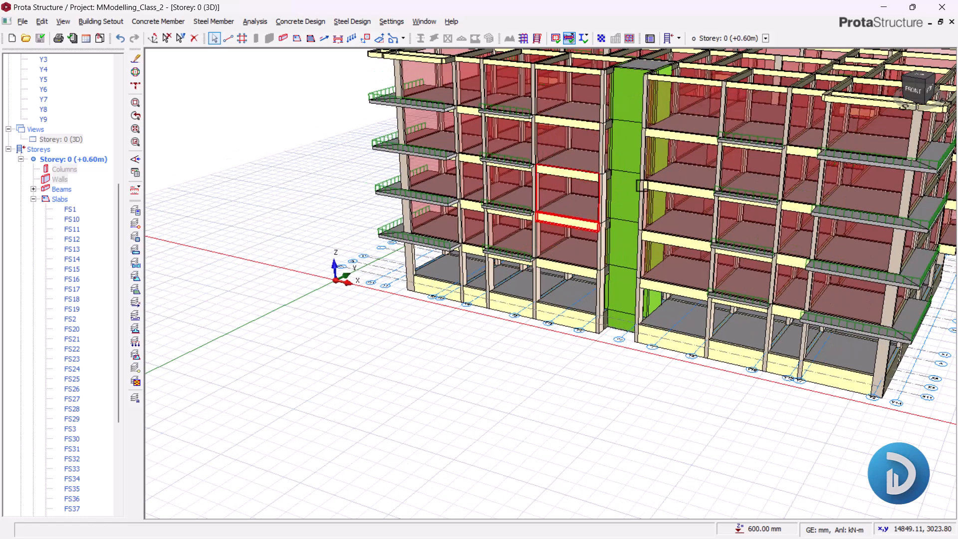
scroll(455, 305, up, 2)
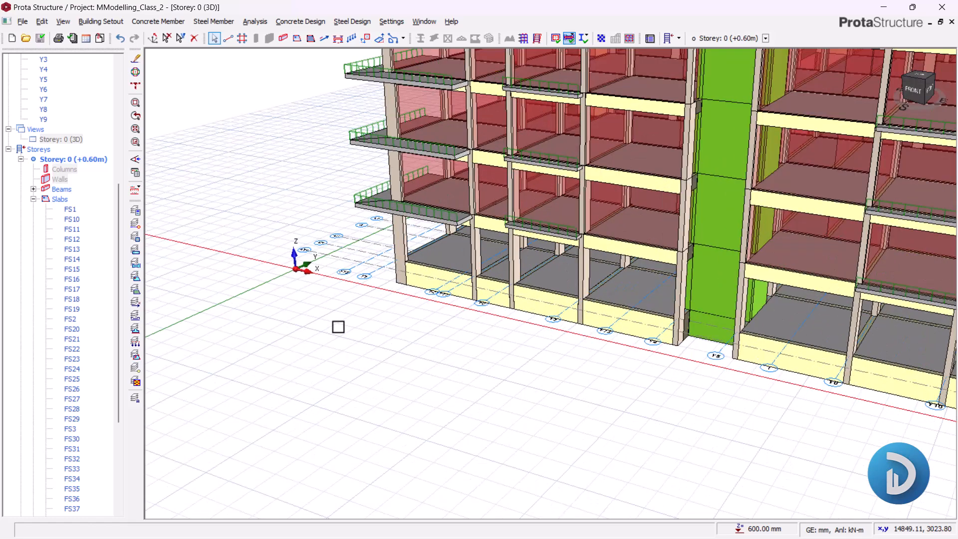
Examine the ground floor slabs and ground beams around the building's front corner in 3D and read a front bay slab's properties
scroll(357, 338, down, 3)
middle_drag(524, 389, 577, 387)
scroll(451, 260, up, 3)
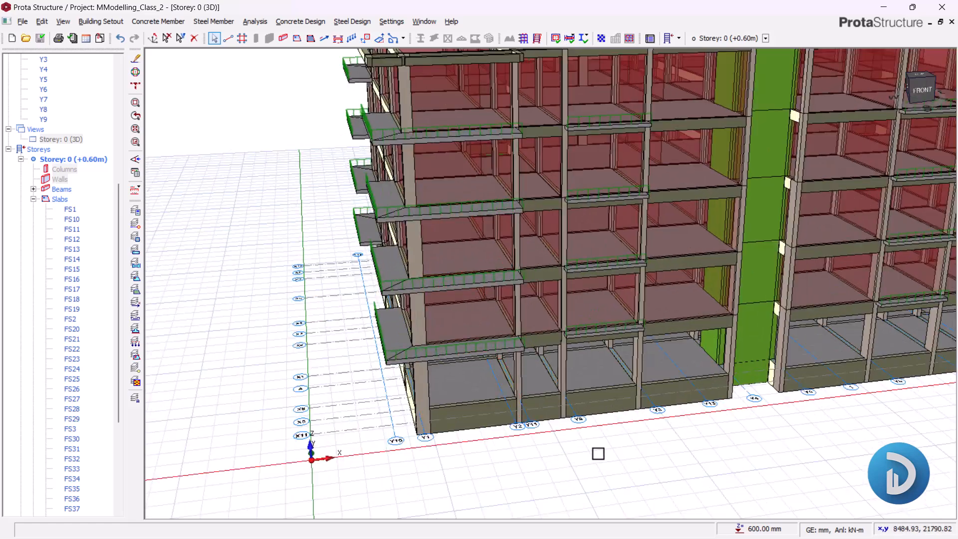
middle_drag(738, 466, 727, 459)
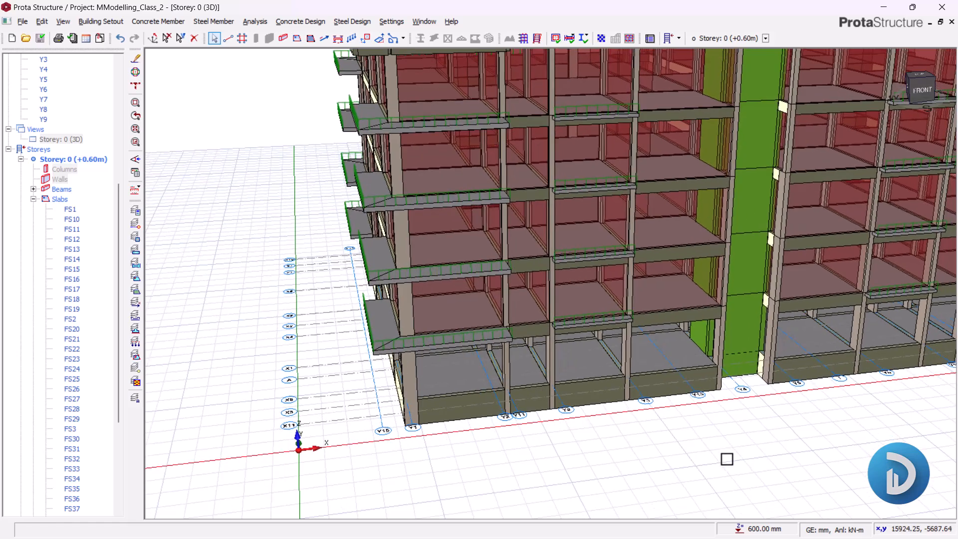
scroll(622, 339, up, 5)
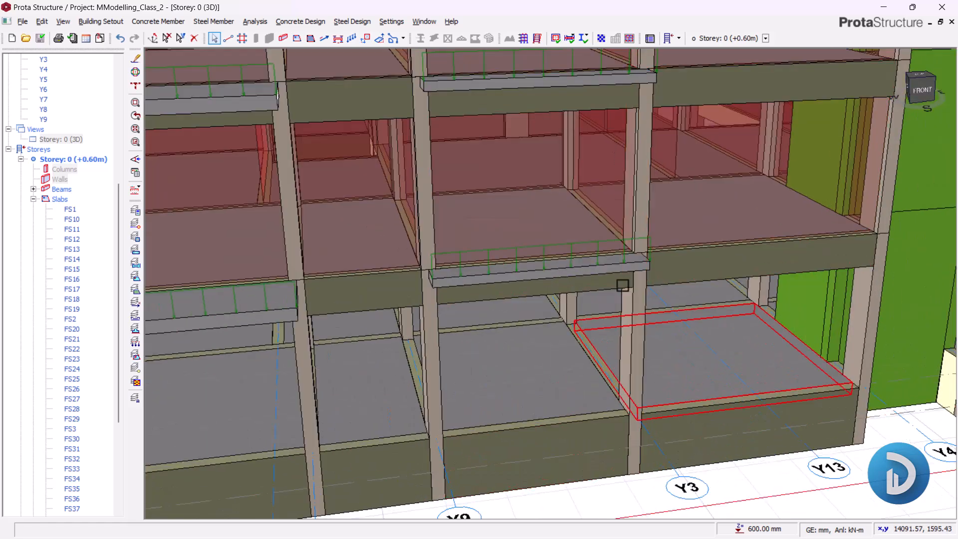
scroll(623, 292, down, 3)
mouse_move(530, 430)
middle_down()
mouse_move(539, 451)
mouse_move(575, 458)
middle_up()
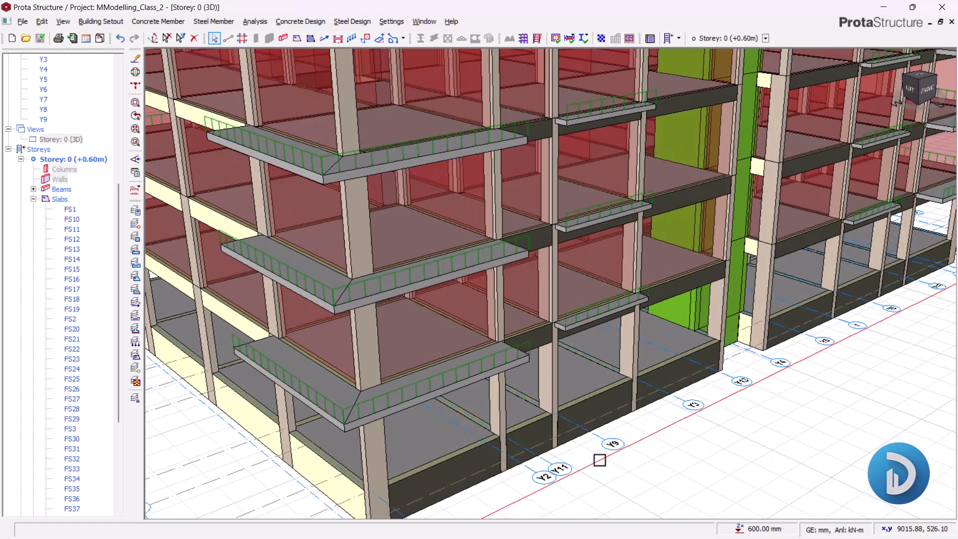
scroll(600, 460, up, 2)
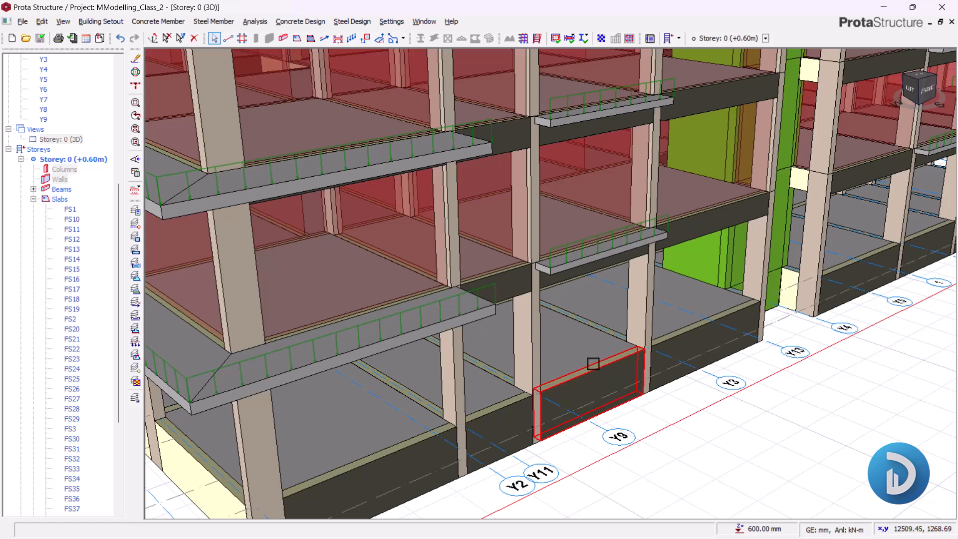
mouse_move(583, 348)
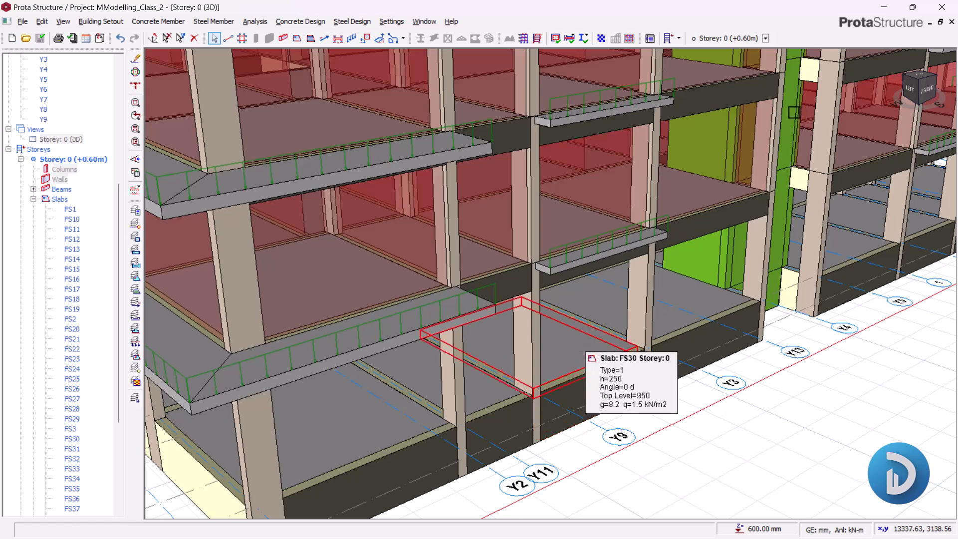
Switch to AutoCAD and bring the ground slab section between two columns in JDD BEAM TEMPLATE.dwg into view
click(883, 7)
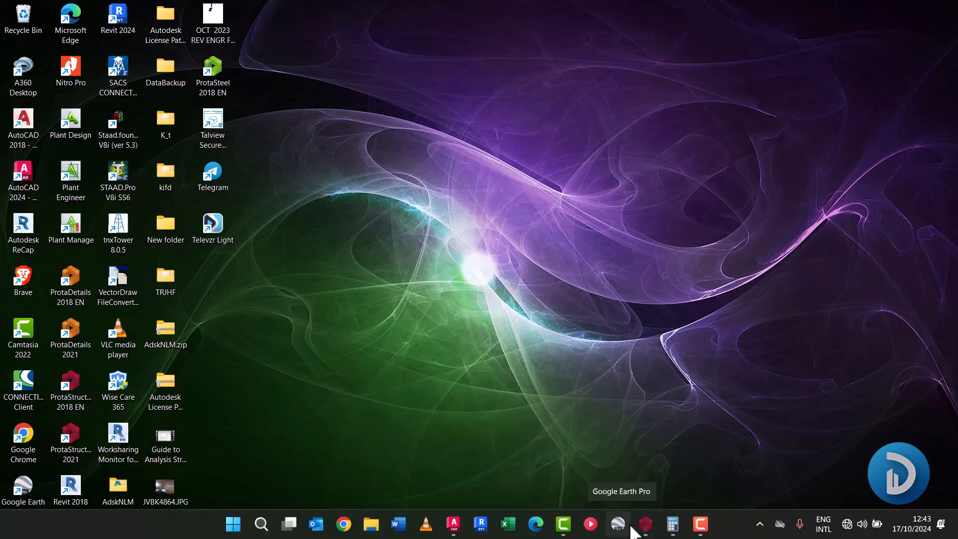
click(644, 524)
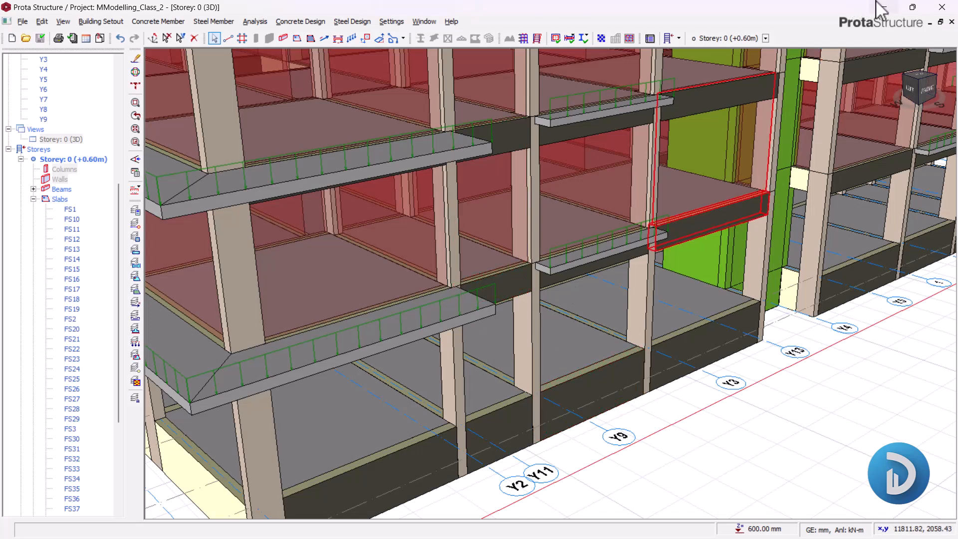
click(882, 8)
click(454, 528)
scroll(502, 245, down, 2)
scroll(395, 271, up, 6)
scroll(413, 367, down, 3)
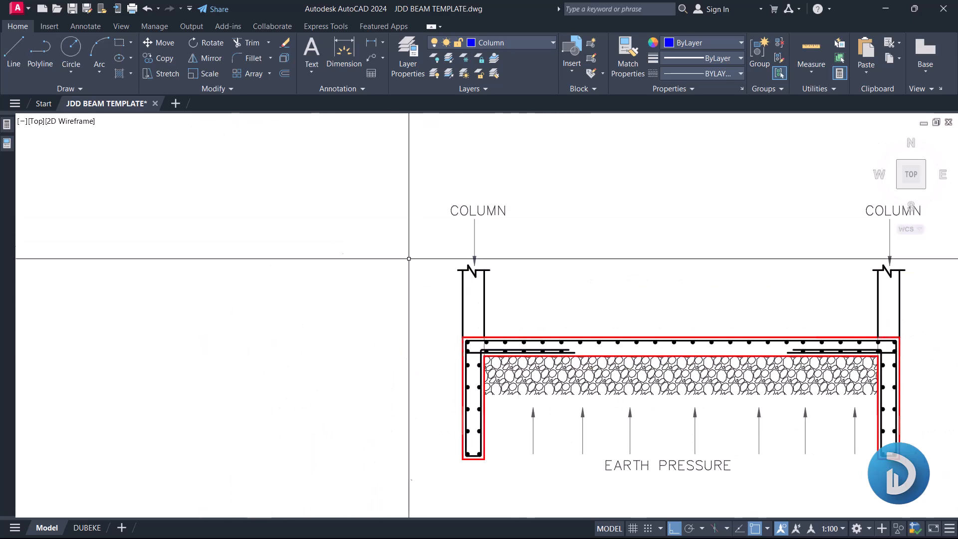
Examine the reinforcement of the left edge beam and slab in the section, along with the hardcore beneath the slab
middle_drag(512, 300, 500, 229)
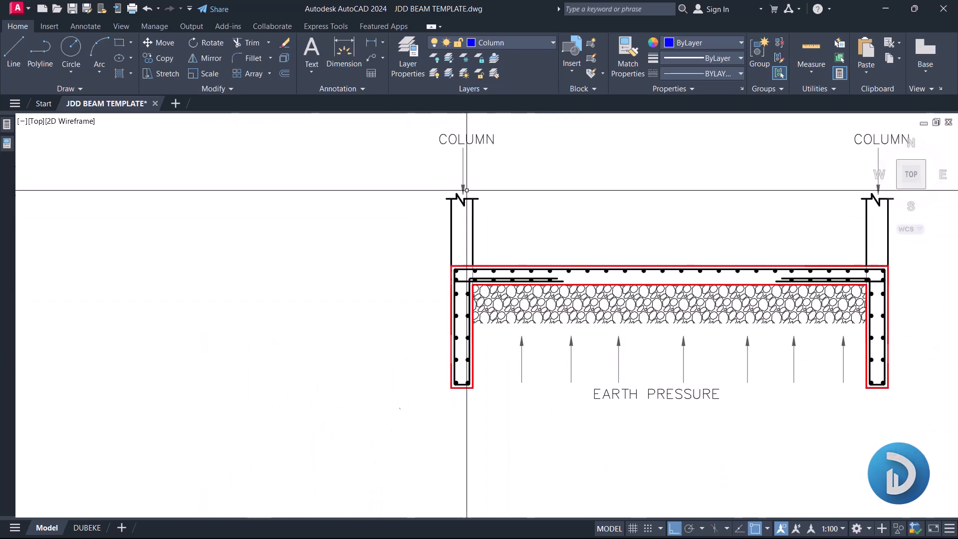
scroll(471, 194, up, 2)
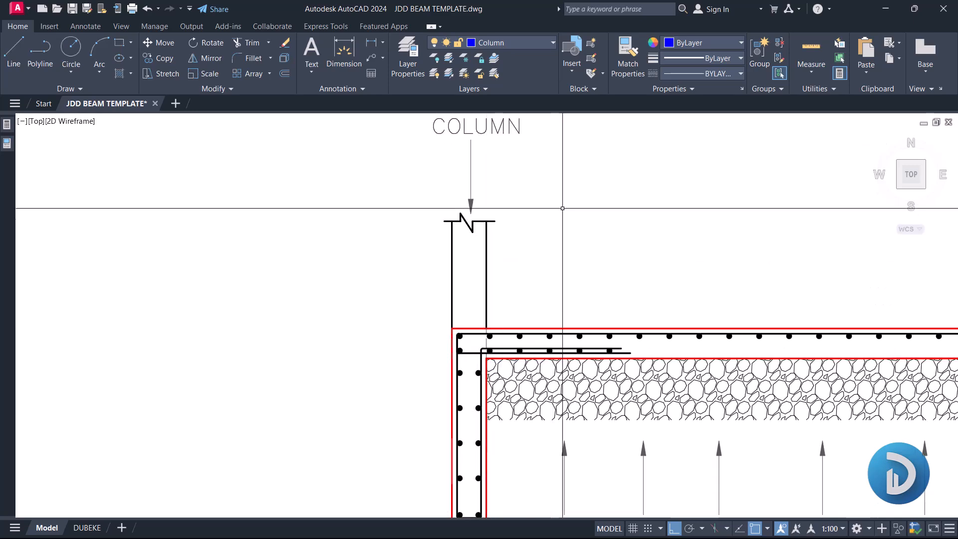
scroll(460, 258, down, 2)
middle_drag(462, 334, 462, 275)
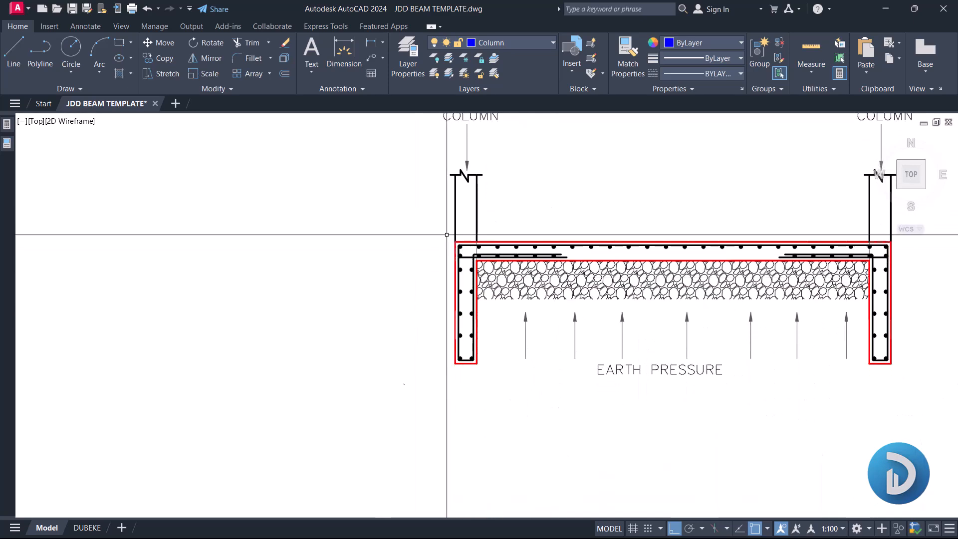
click(419, 214)
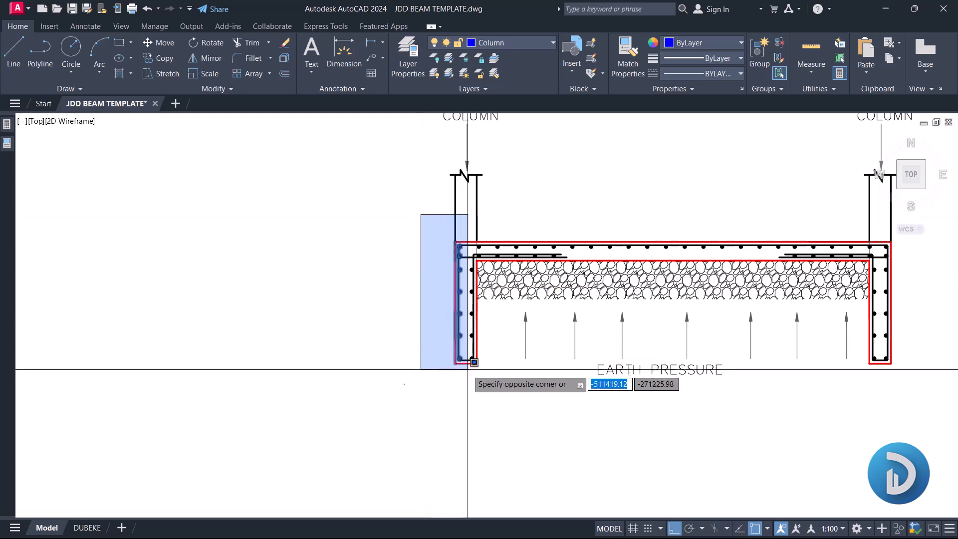
click(488, 385)
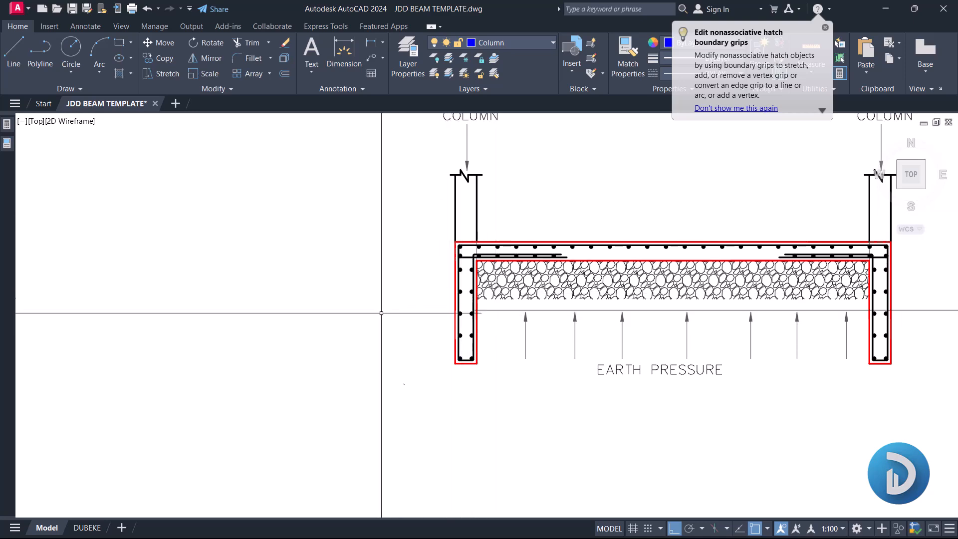
middle_drag(531, 338, 445, 345)
scroll(456, 256, up, 4)
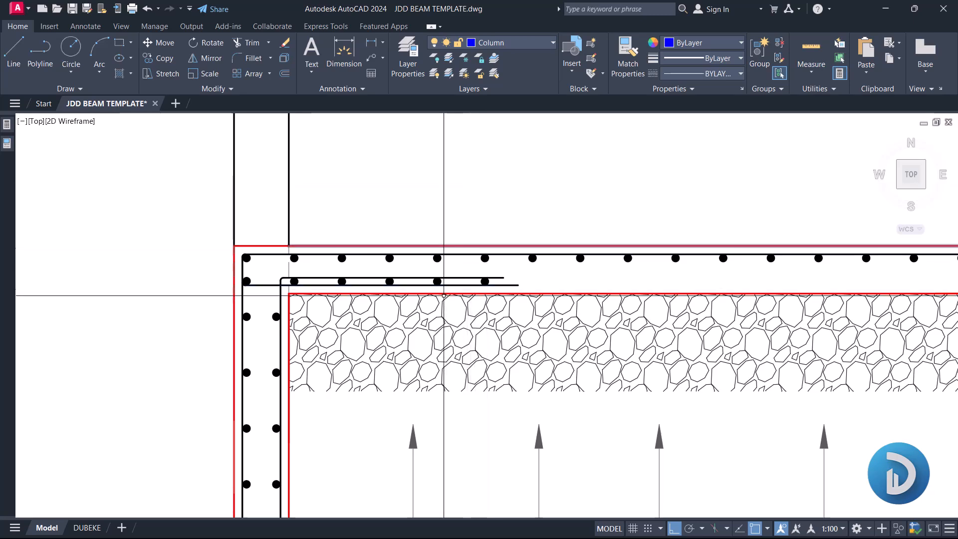
scroll(456, 292, down, 5)
middle_drag(439, 252, 441, 303)
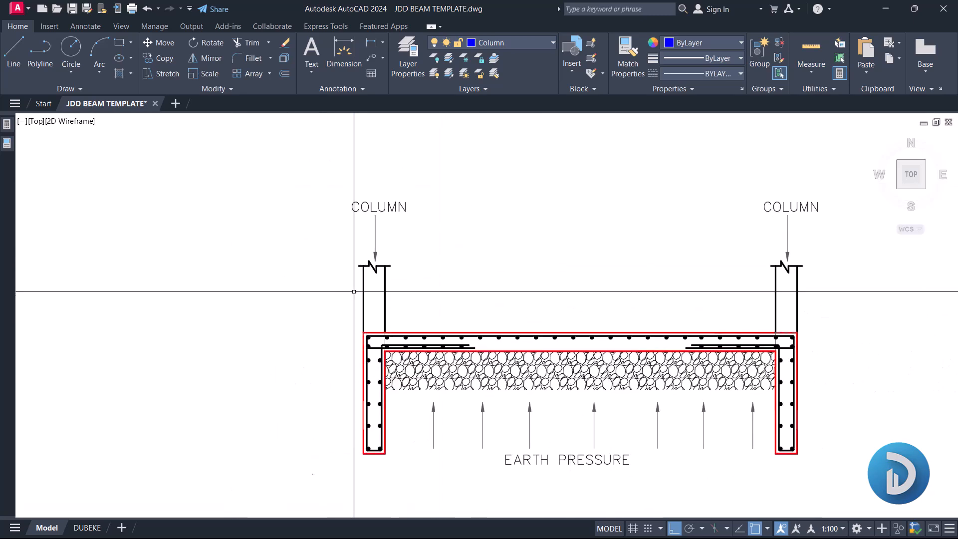
Examine how the column loads and the upward earth pressure arrows act on the edge beams and ground slab
scroll(357, 289, up, 2)
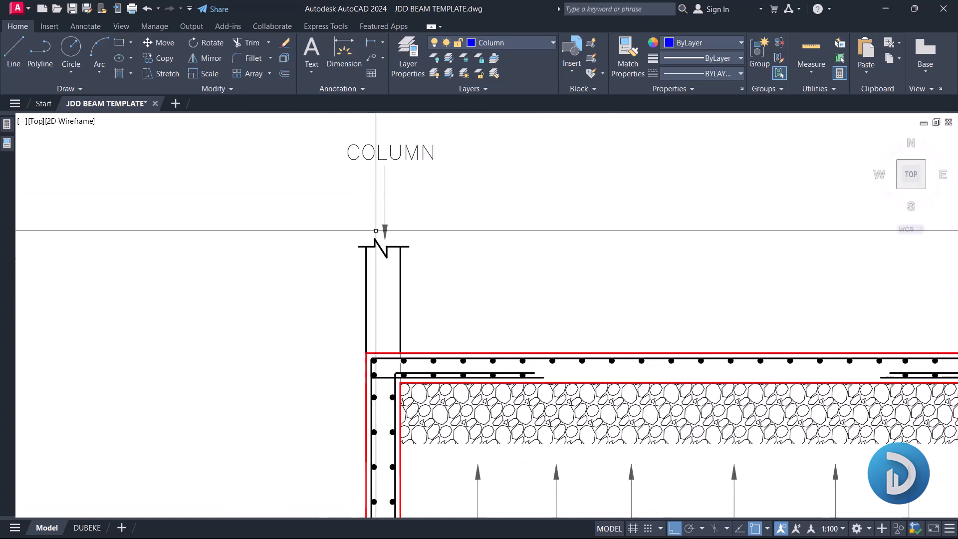
scroll(384, 279, down, 2)
scroll(381, 309, up, 3)
scroll(348, 263, up, 1)
scroll(347, 263, down, 4)
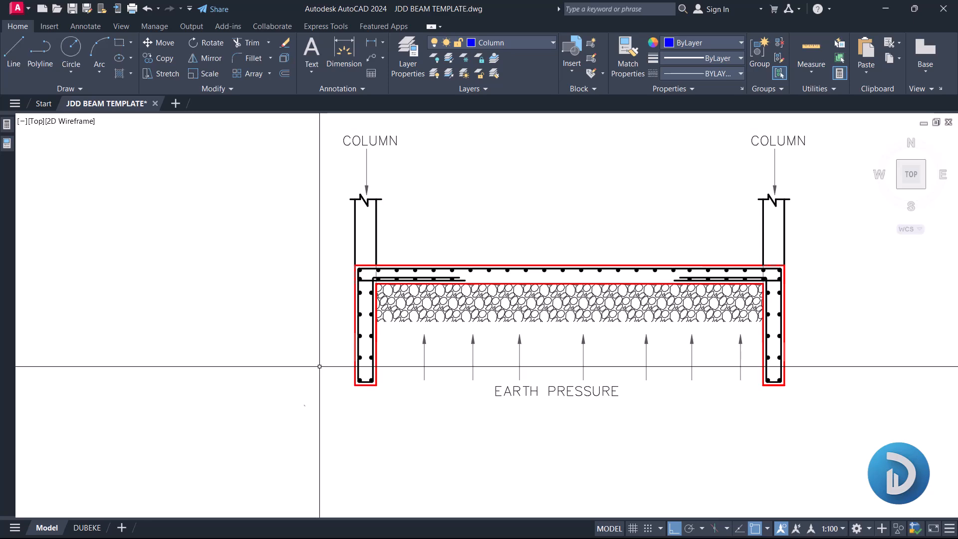
scroll(319, 327, up, 2)
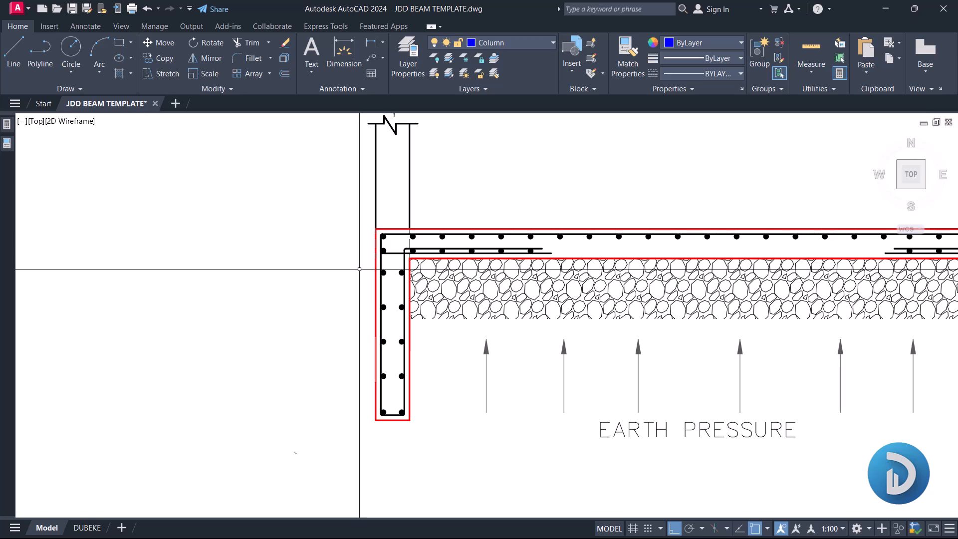
scroll(310, 266, down, 2)
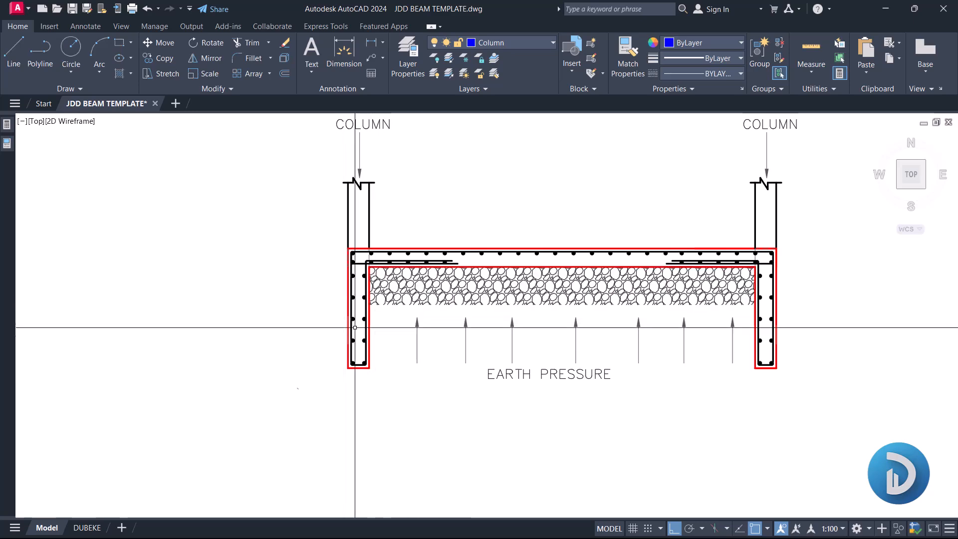
middle_drag(628, 331, 561, 330)
middle_drag(392, 322, 396, 319)
middle_drag(321, 220, 300, 250)
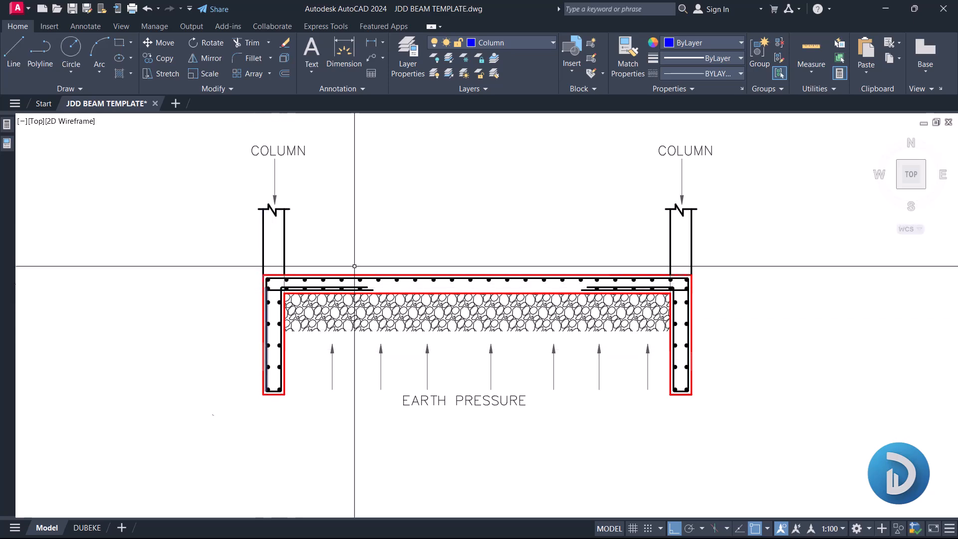
scroll(460, 406, up, 3)
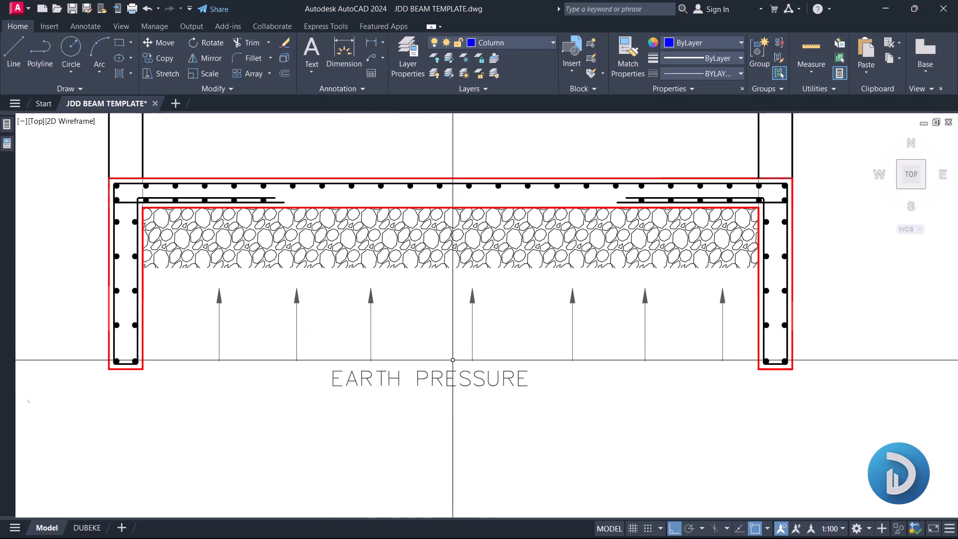
middle_drag(443, 228, 433, 250)
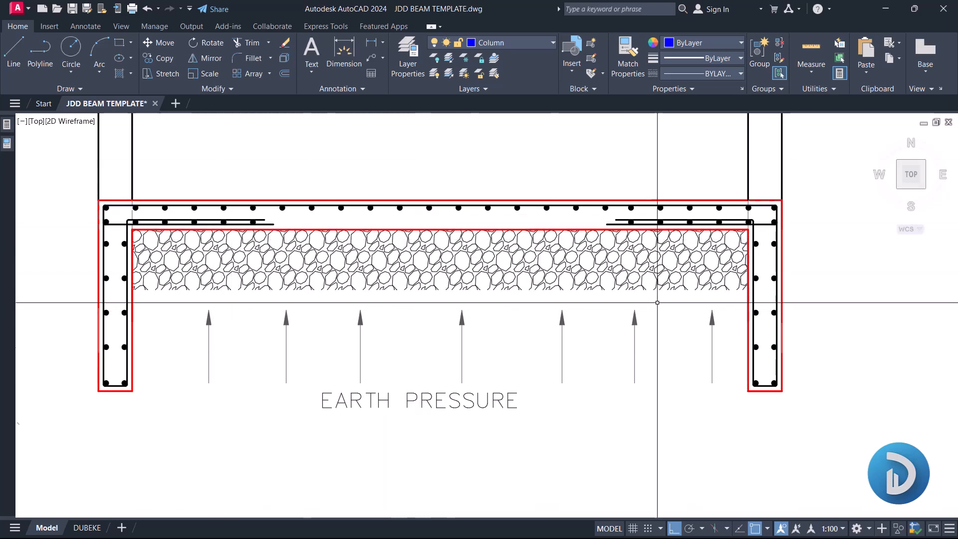
Highlight the slab reinforcement, then the base of the right edge beam, to examine both in the first section
click(172, 156)
click(640, 261)
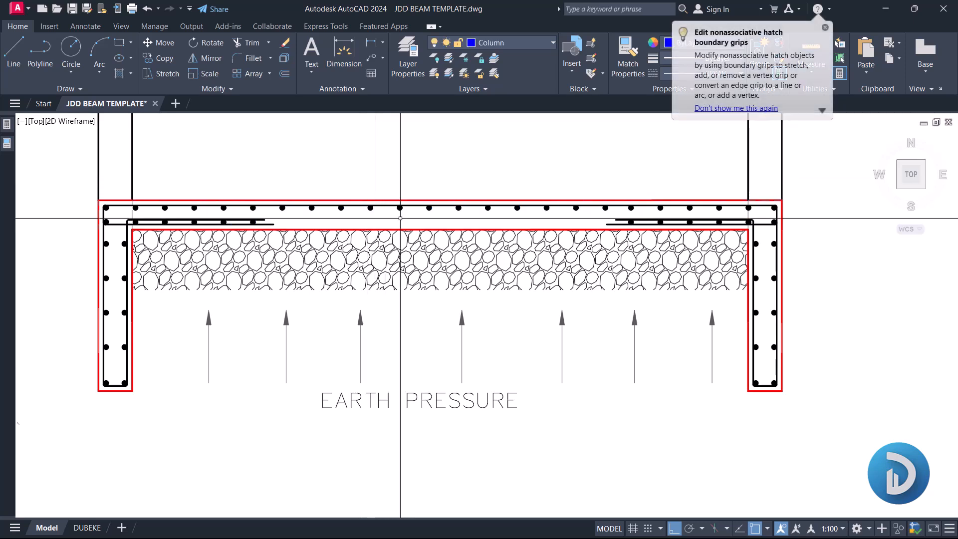
key(Escape)
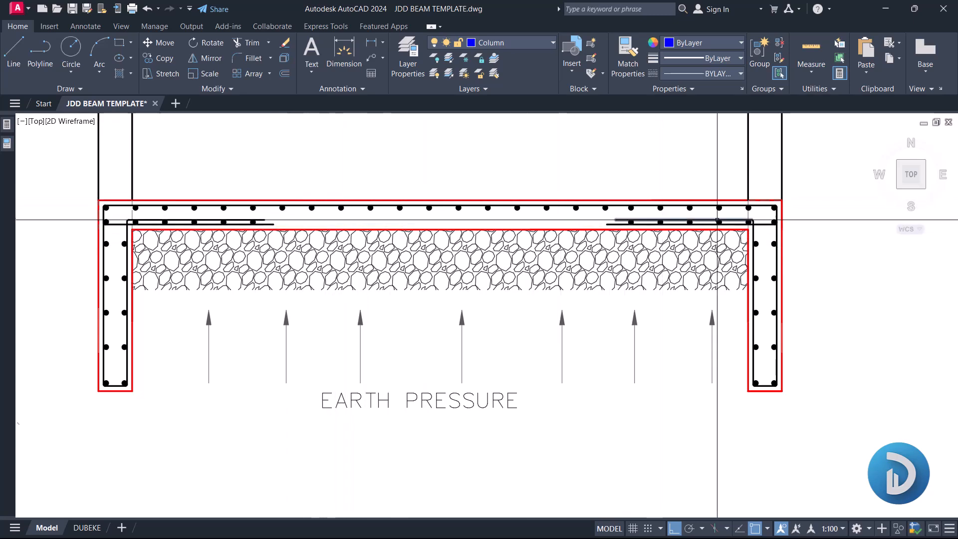
mouse_move(706, 380)
middle_down()
mouse_move(626, 338)
mouse_move(659, 338)
mouse_move(585, 333)
middle_up()
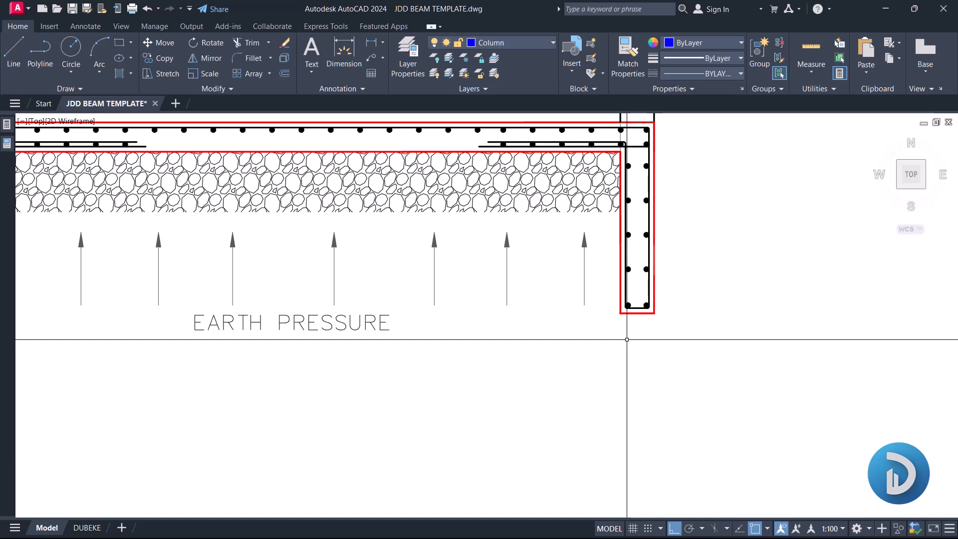
mouse_move(635, 291)
middle_down()
mouse_move(544, 302)
mouse_move(502, 376)
mouse_move(519, 287)
middle_up()
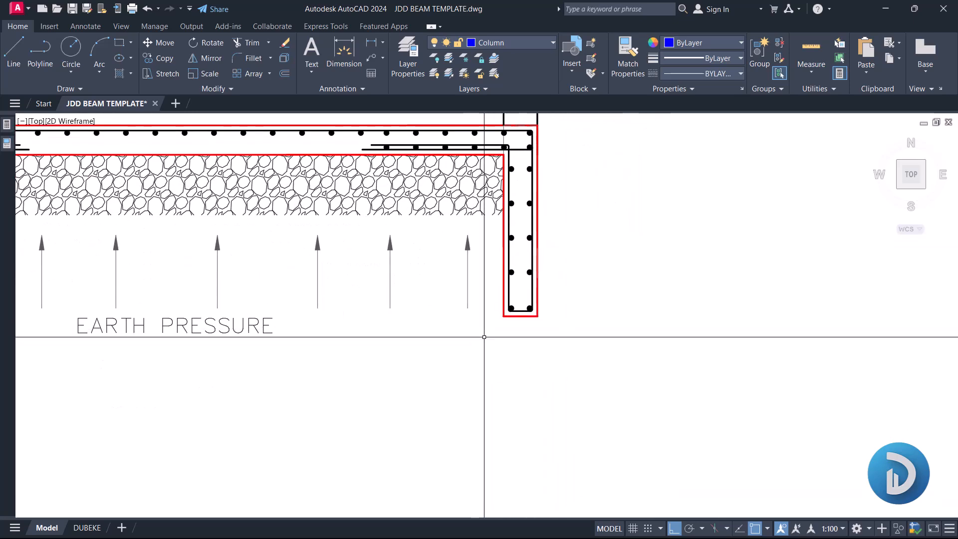
click(481, 294)
click(635, 392)
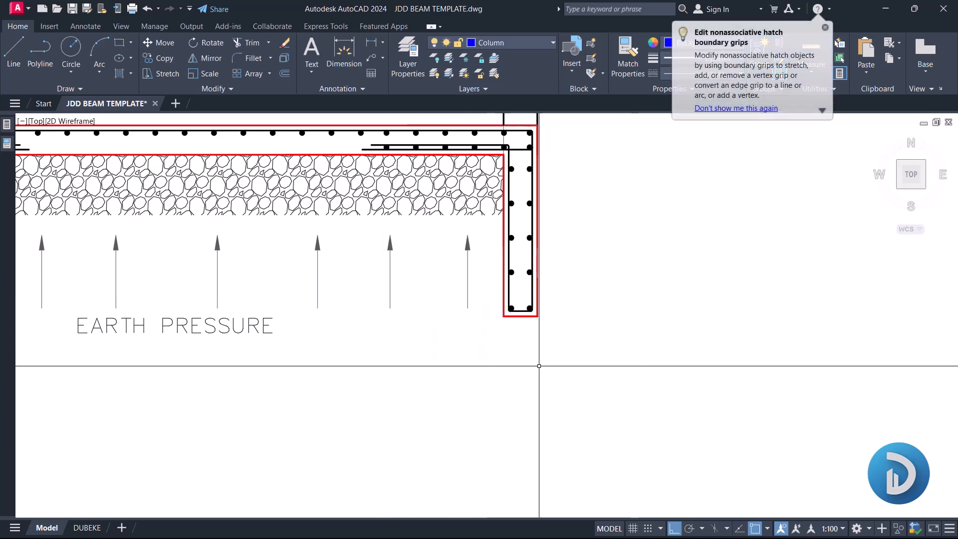
Find the second ground slab section and highlight the reinforced toe at the base of its left edge beam
scroll(430, 340, down, 5)
middle_drag(630, 411, 451, 384)
scroll(530, 291, up, 5)
middle_drag(626, 329, 557, 351)
scroll(558, 351, up, 2)
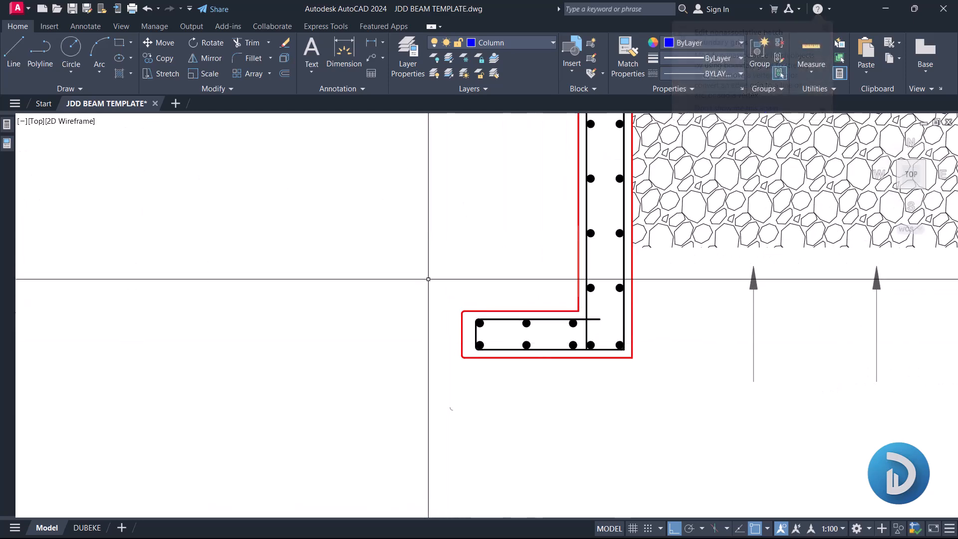
click(375, 282)
click(639, 374)
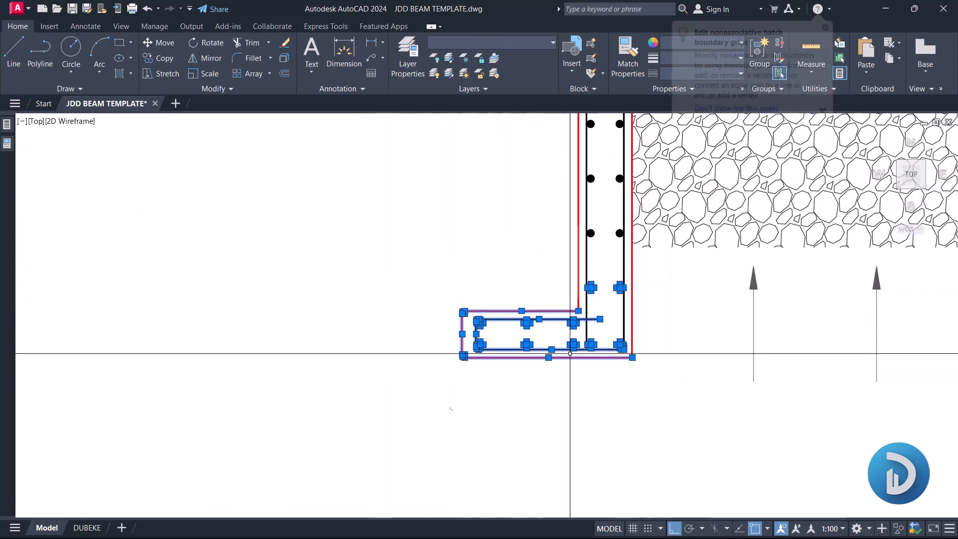
key(Escape)
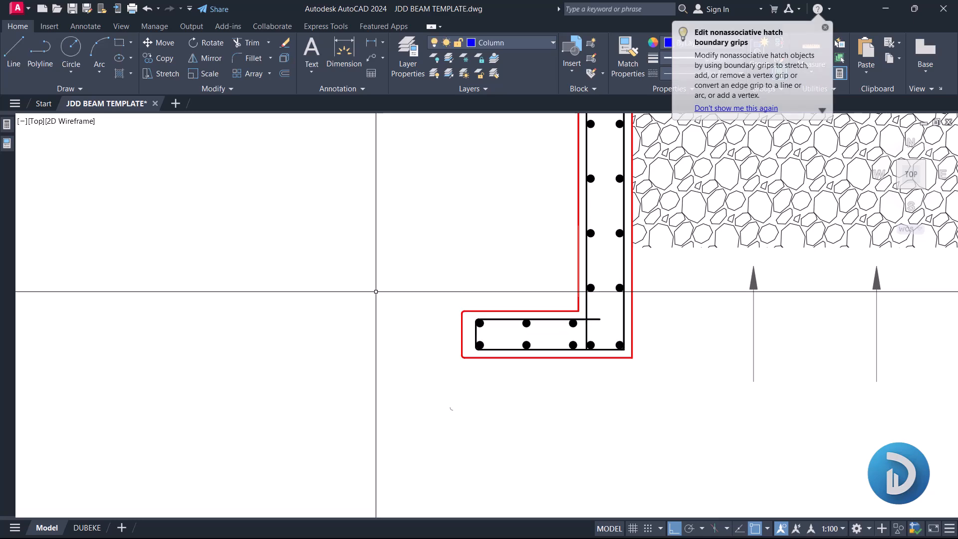
Select the toe of the second section's left edge beam again and compare this section with the one without a toe
middle_drag(408, 291, 370, 327)
scroll(370, 326, down, 2)
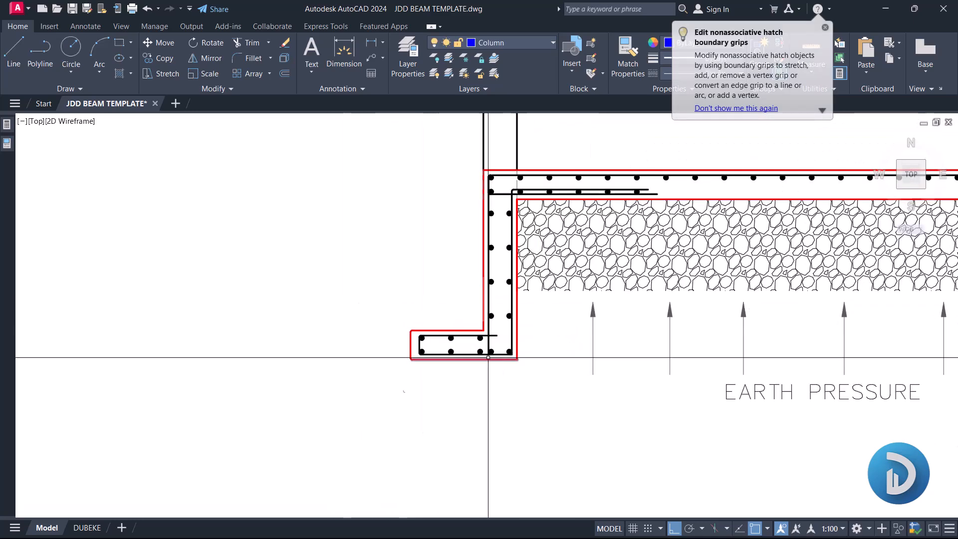
scroll(443, 379, up, 2)
click(299, 298)
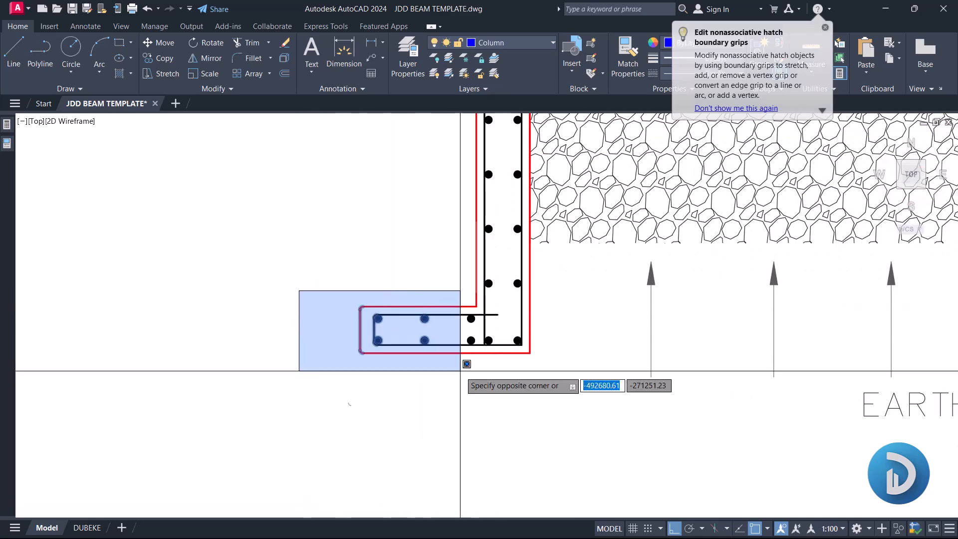
click(560, 363)
scroll(437, 280, down, 2)
middle_drag(439, 236, 446, 290)
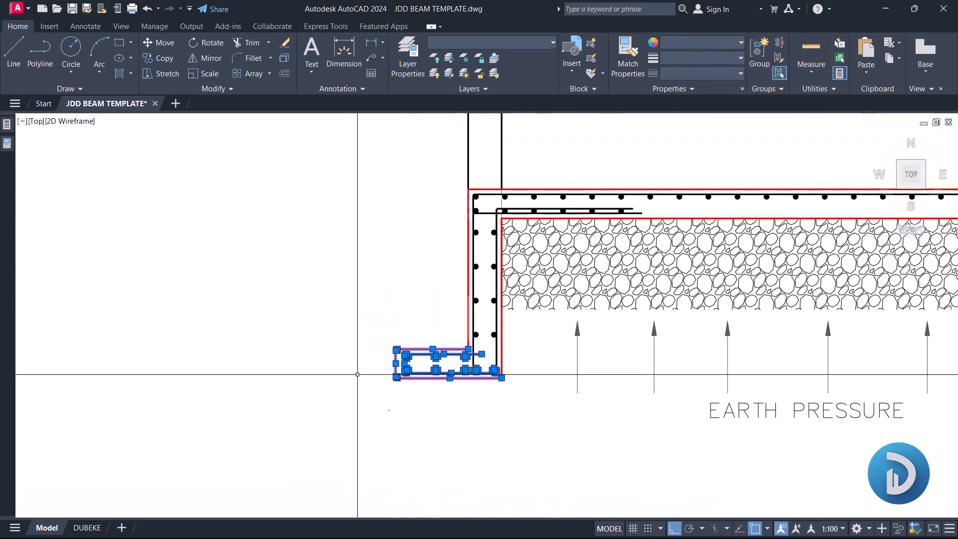
scroll(365, 389, down, 4)
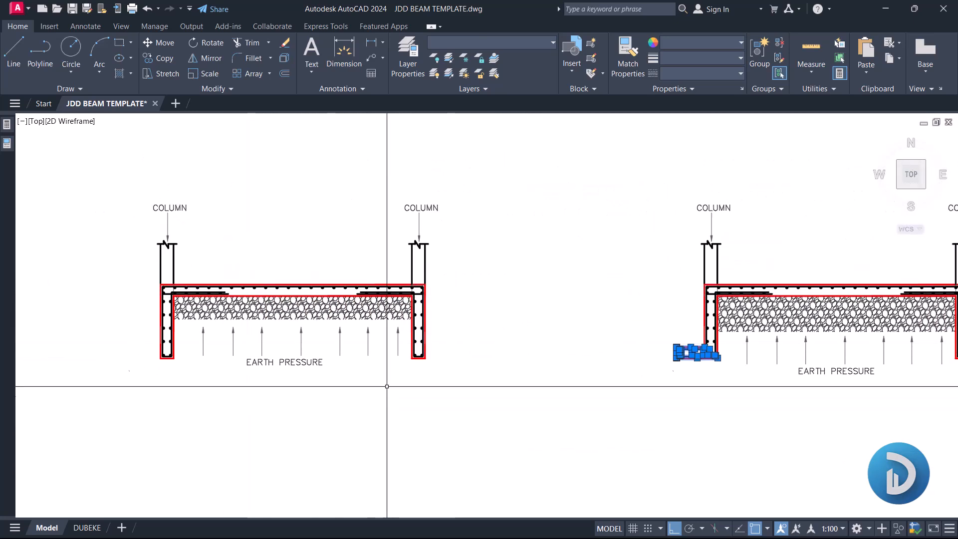
Examine the first ground slab section, following the right edge beam down to its base without a toe
scroll(334, 307, up, 3)
middle_drag(333, 336, 359, 336)
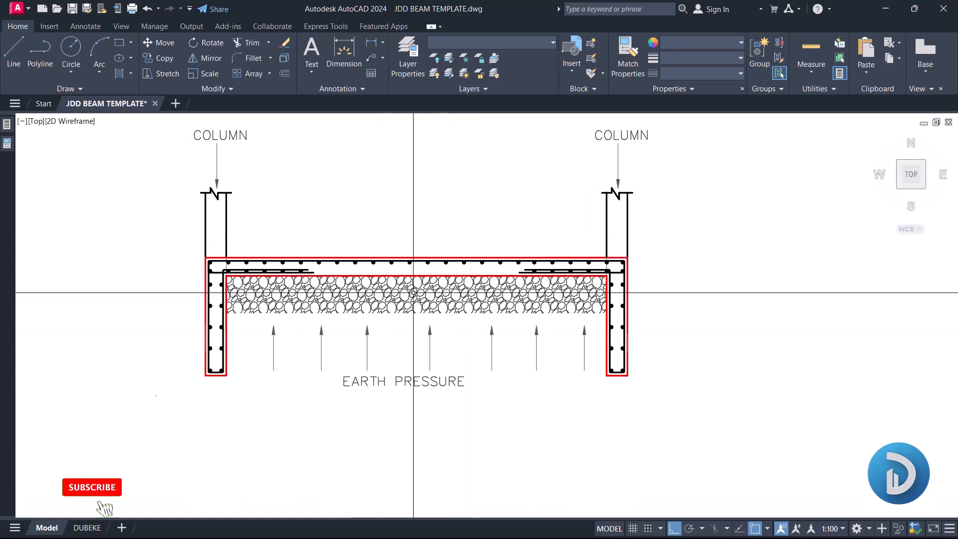
scroll(474, 287, up, 2)
middle_drag(704, 492, 461, 386)
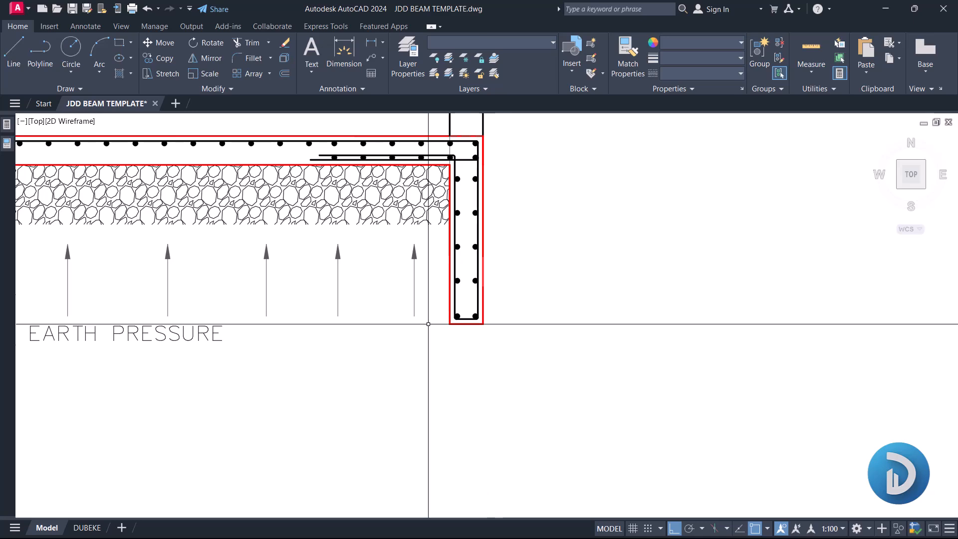
Highlight the toe and lower edge beam bars at the left base of the second section, then clear the selection
scroll(599, 346, down, 2)
middle_drag(599, 346, 396, 325)
middle_drag(600, 260, 549, 279)
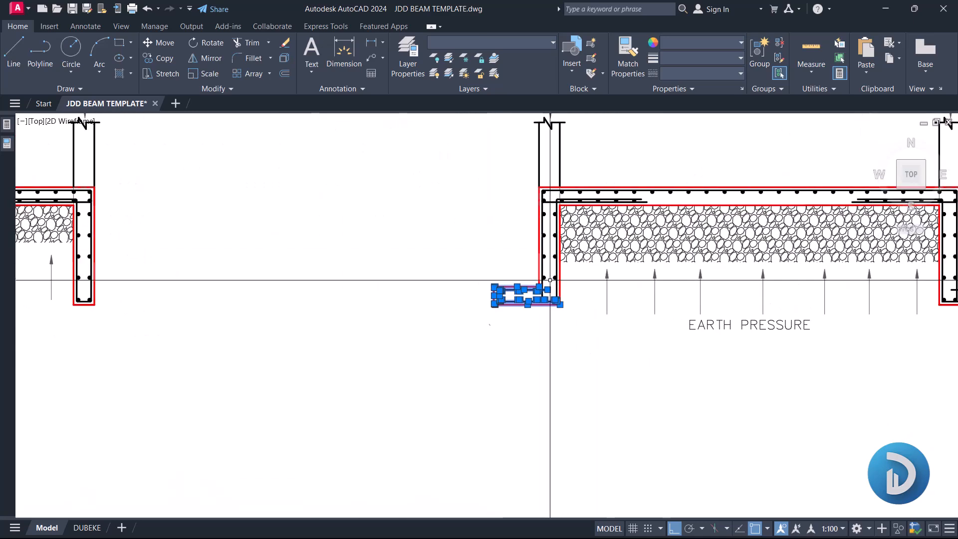
scroll(549, 278, up, 2)
middle_drag(549, 313, 534, 321)
scroll(444, 309, up, 2)
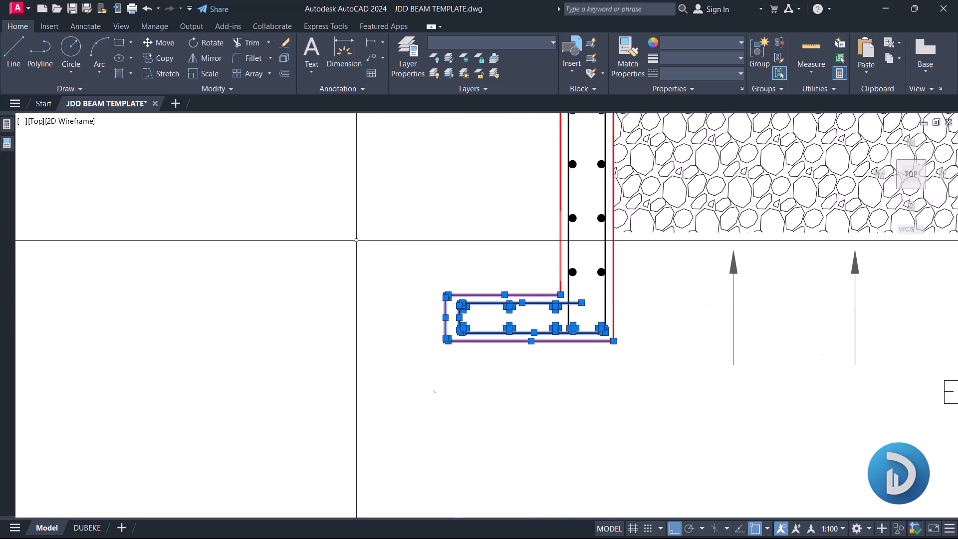
click(354, 238)
click(667, 391)
middle_drag(588, 385, 503, 384)
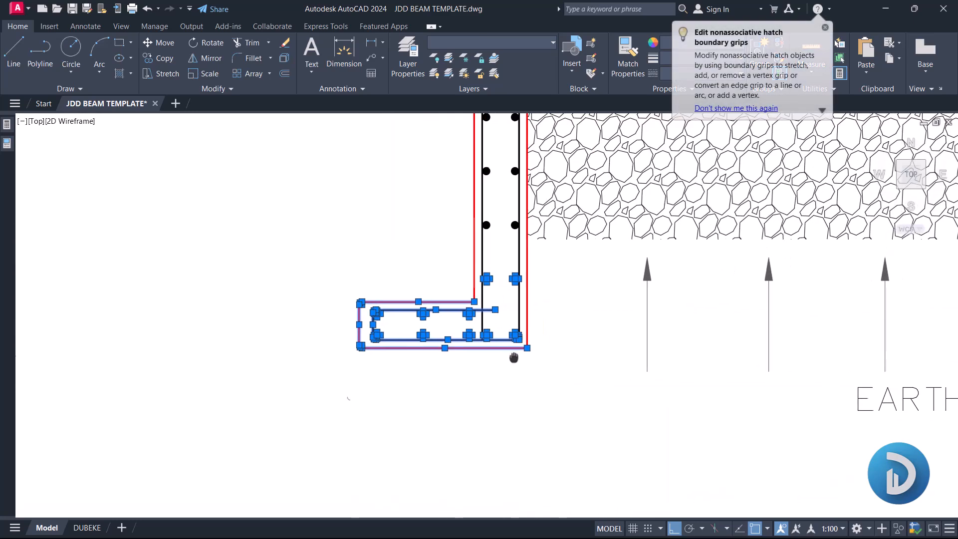
middle_drag(491, 272, 413, 320)
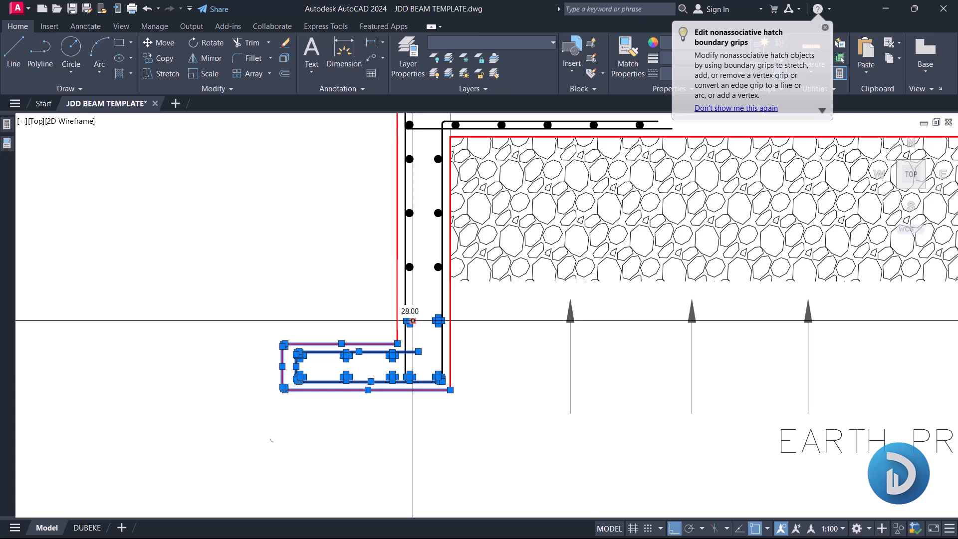
key(Escape)
scroll(413, 320, down, 7)
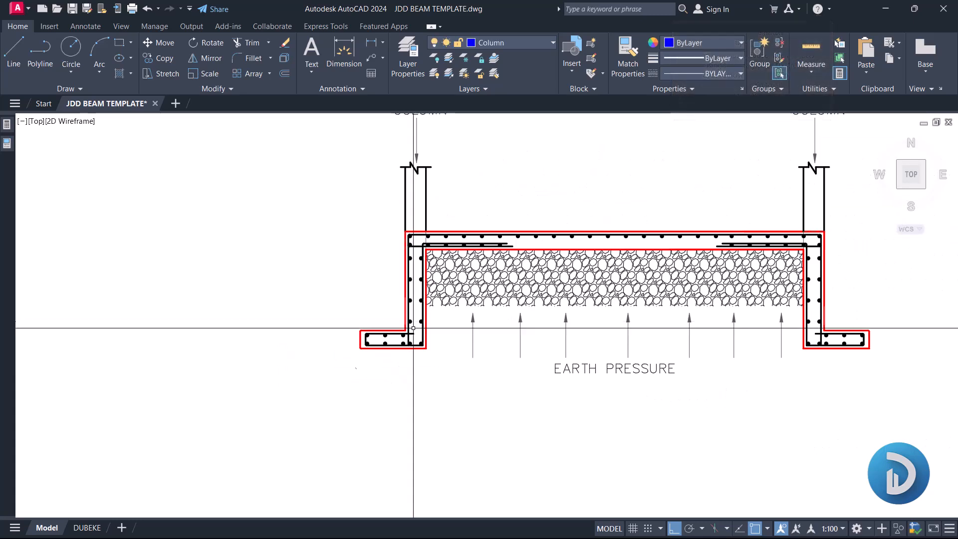
Switch to ProtaStructure and change the Storey: 0 view from 3D to plan
click(887, 7)
mouse_move(538, 537)
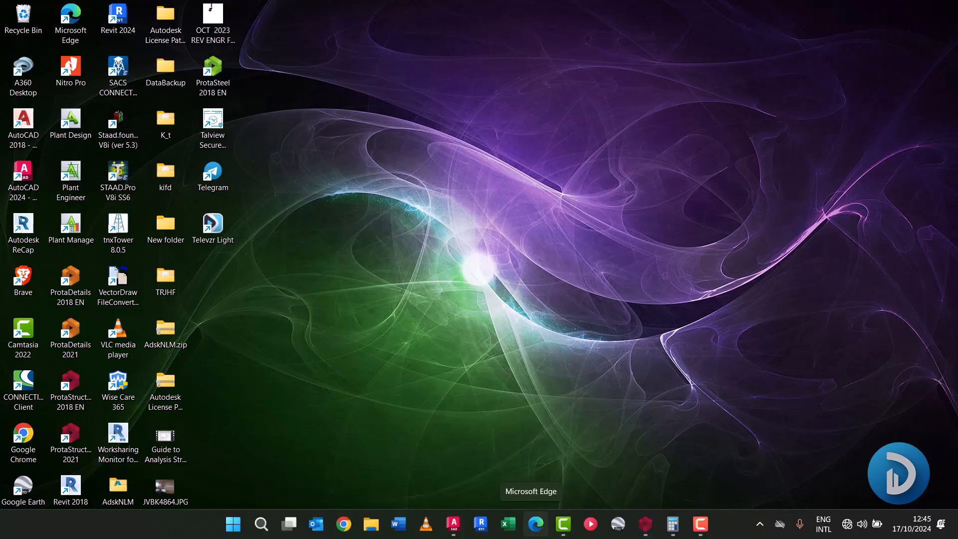
mouse_move(455, 534)
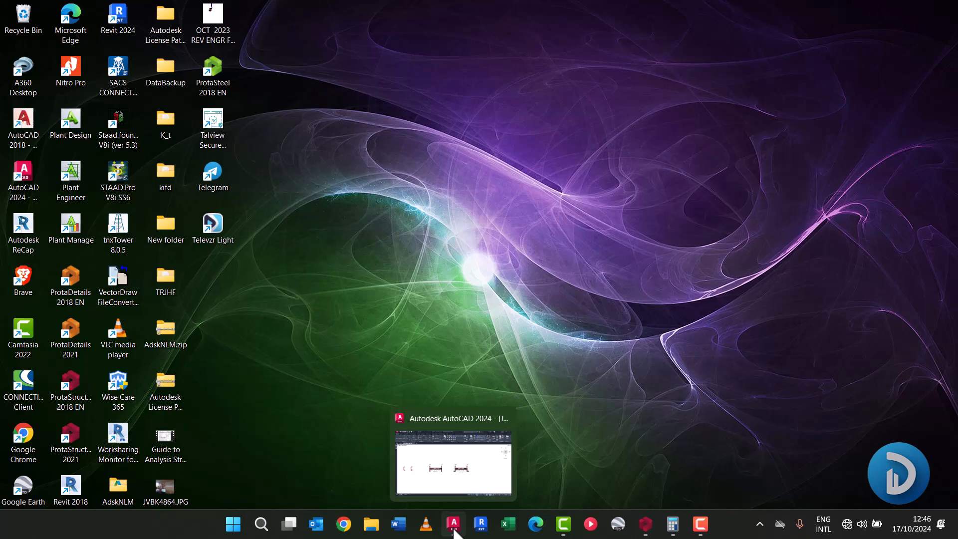
click(646, 524)
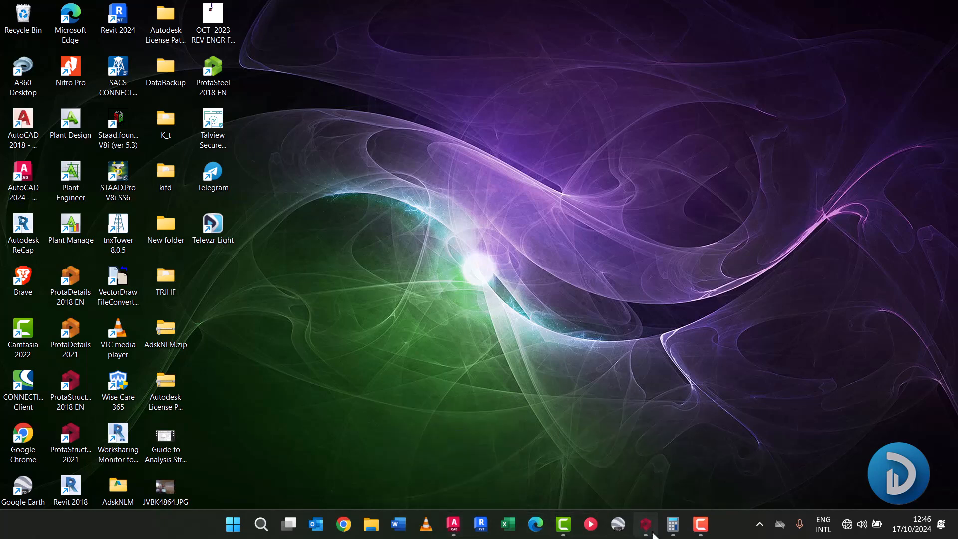
scroll(601, 310, down, 10)
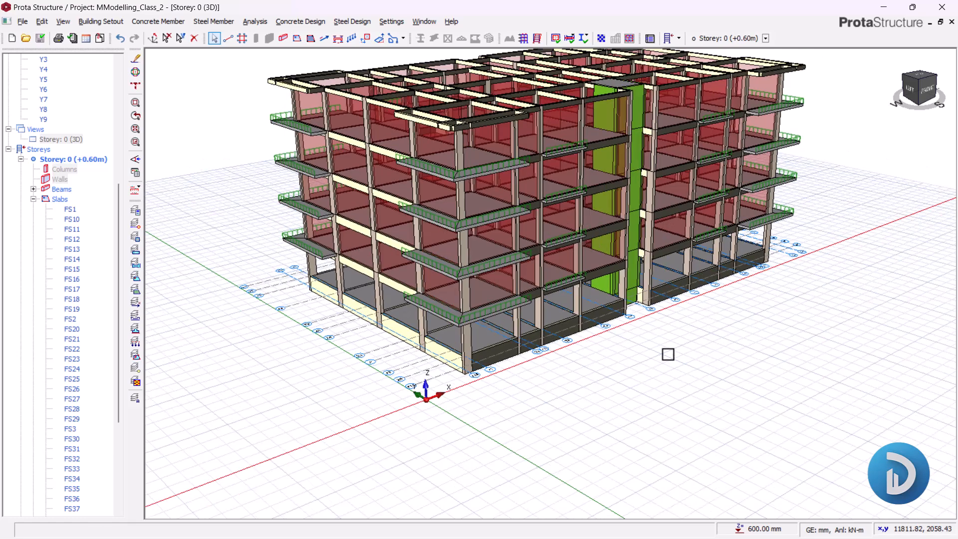
middle_drag(668, 354, 295, 177)
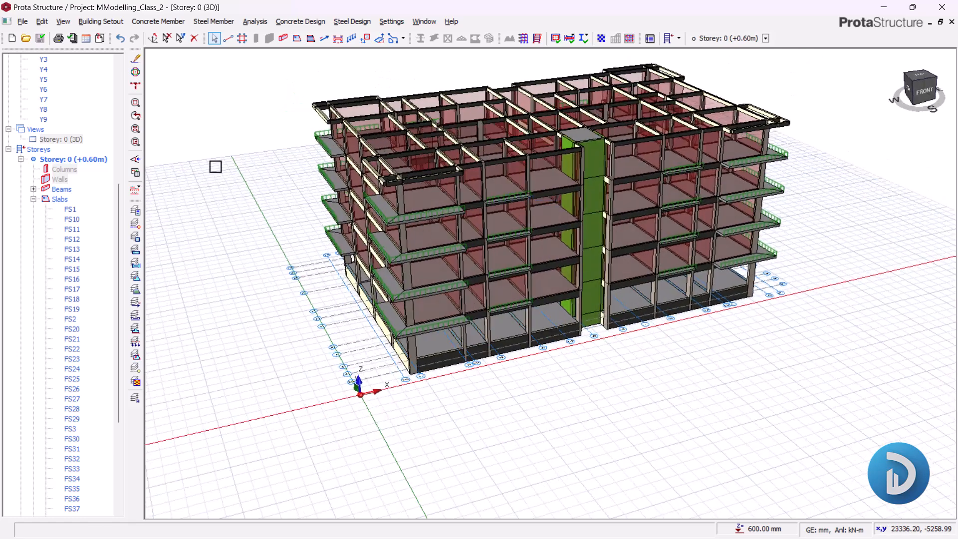
right_click(74, 142)
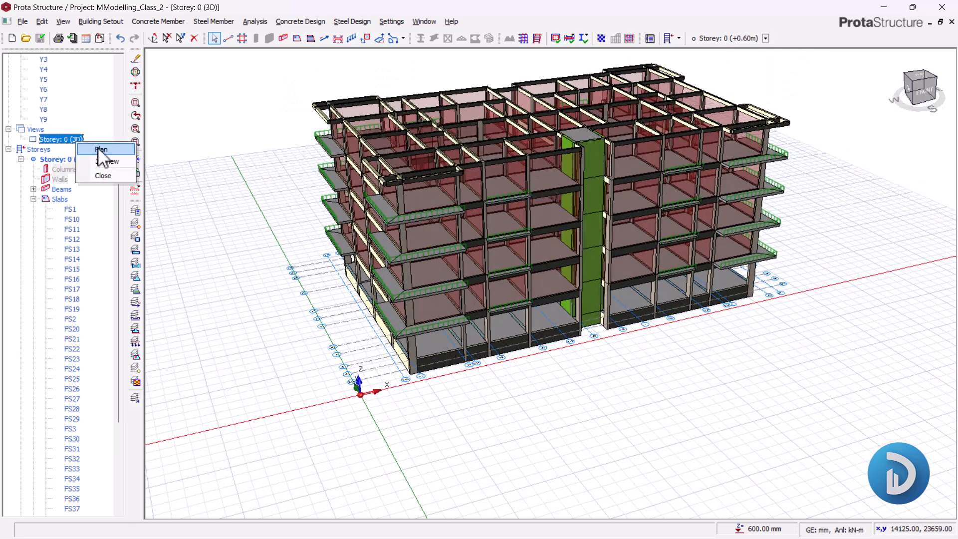
click(98, 149)
scroll(504, 275, down, 2)
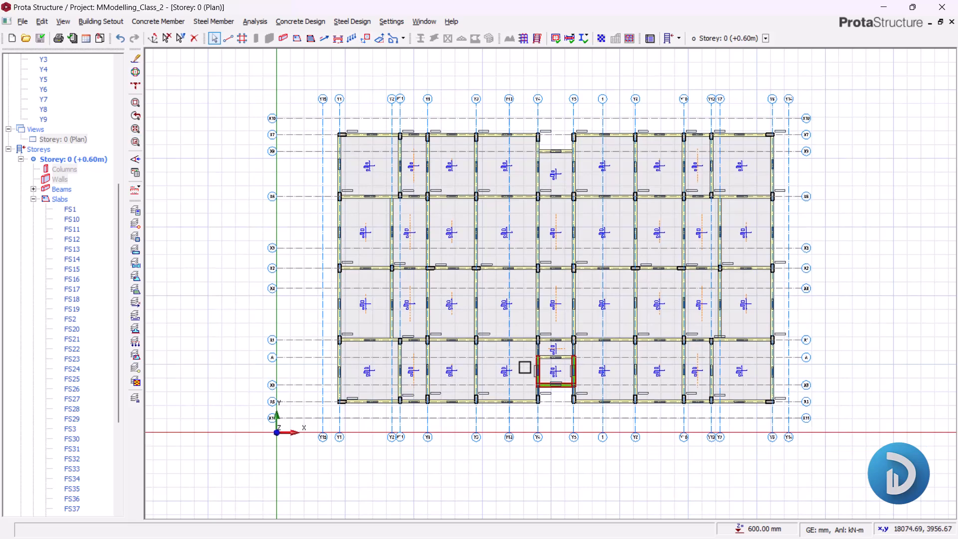
middle_drag(511, 313, 457, 280)
middle_drag(400, 280, 456, 294)
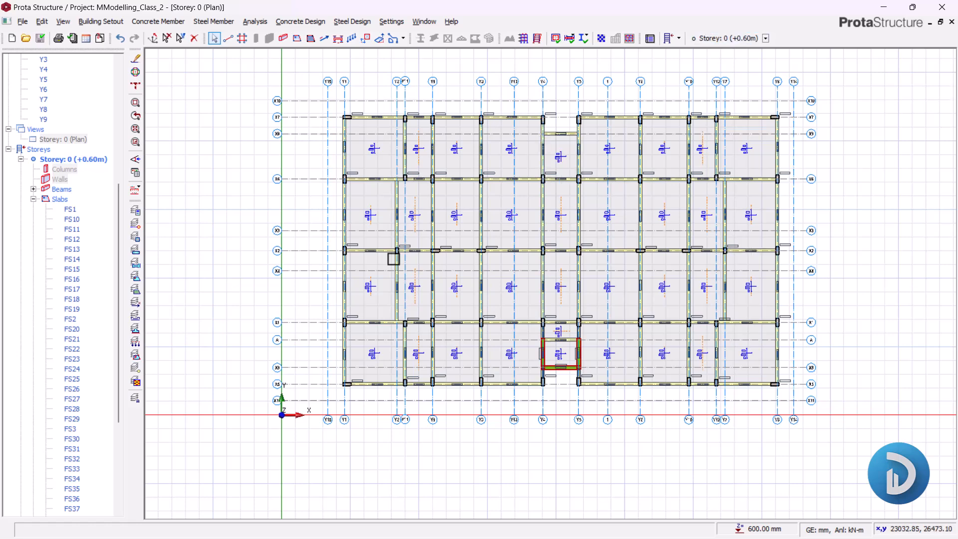
Set the slab strip type to FE Strip and insert an X-direction strip across the full row of slabs between axes X7 and X6
click(331, 40)
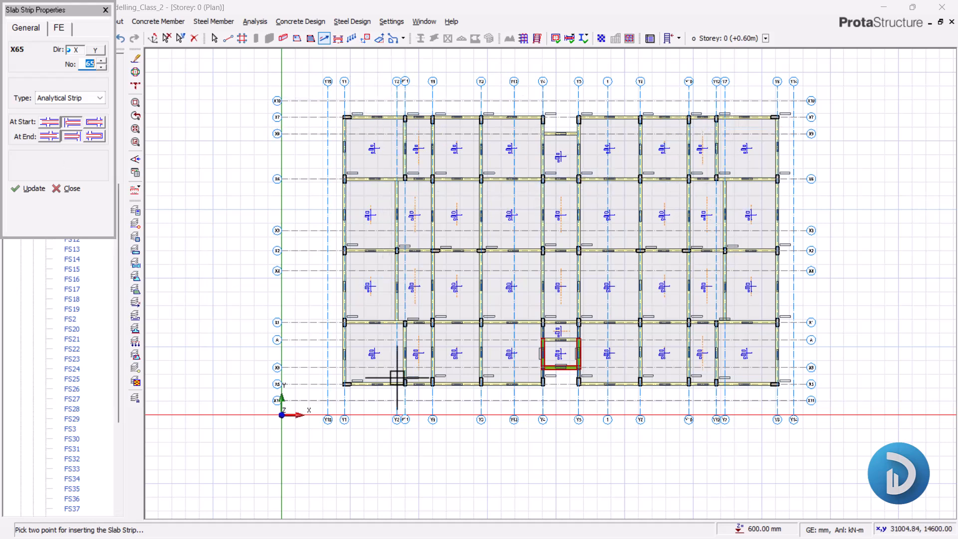
click(43, 98)
middle_drag(543, 251, 541, 276)
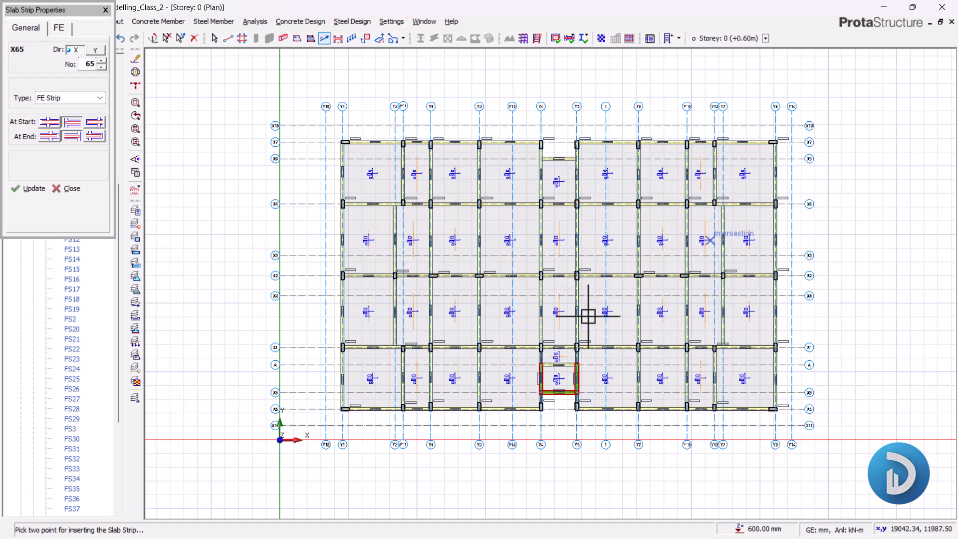
scroll(342, 150, up, 5)
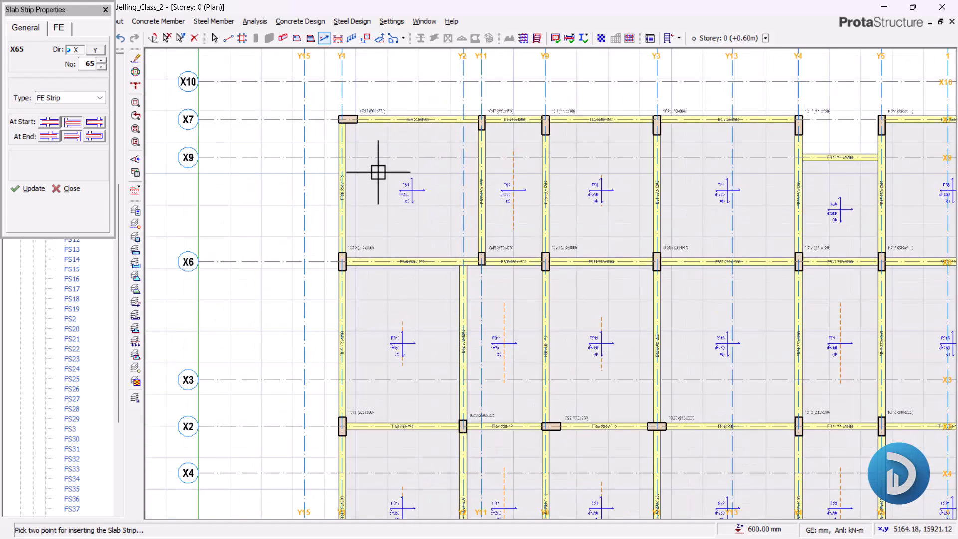
scroll(318, 229, down, 4)
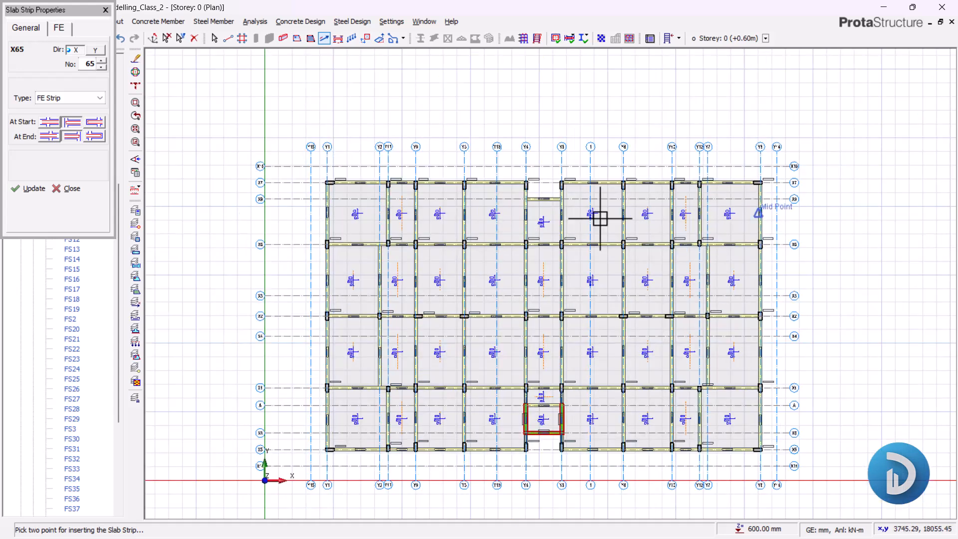
scroll(308, 211, up, 3)
scroll(308, 211, up, 2)
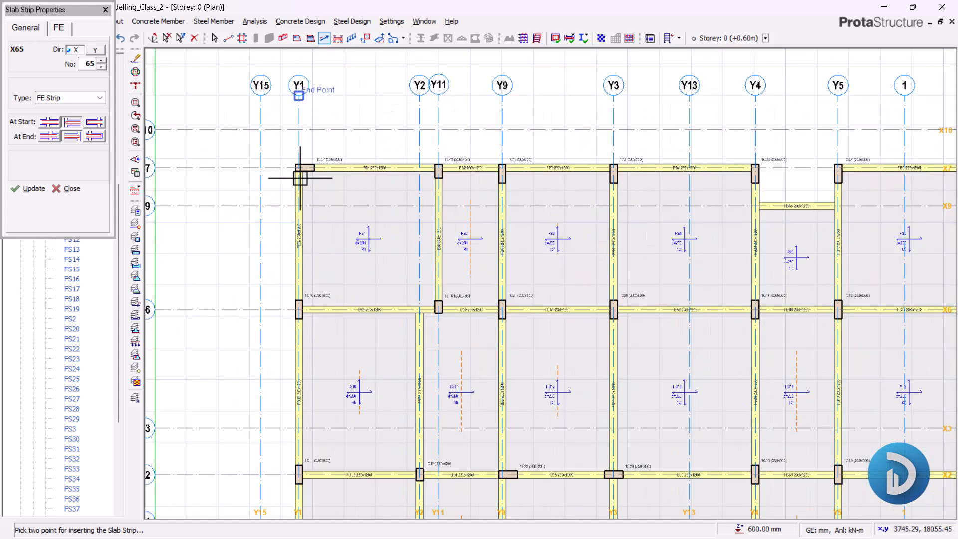
scroll(305, 236, down, 3)
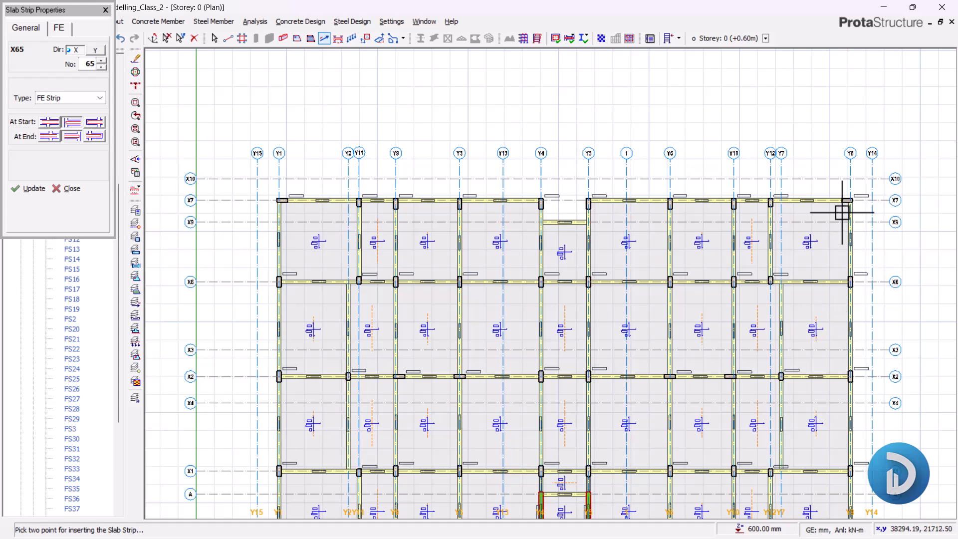
middle_drag(661, 393, 663, 319)
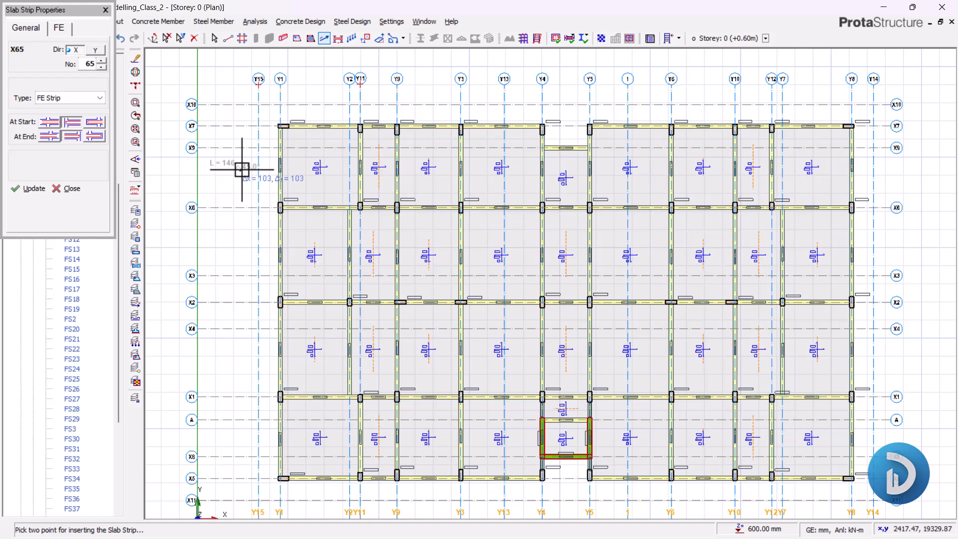
scroll(562, 239, down, 2)
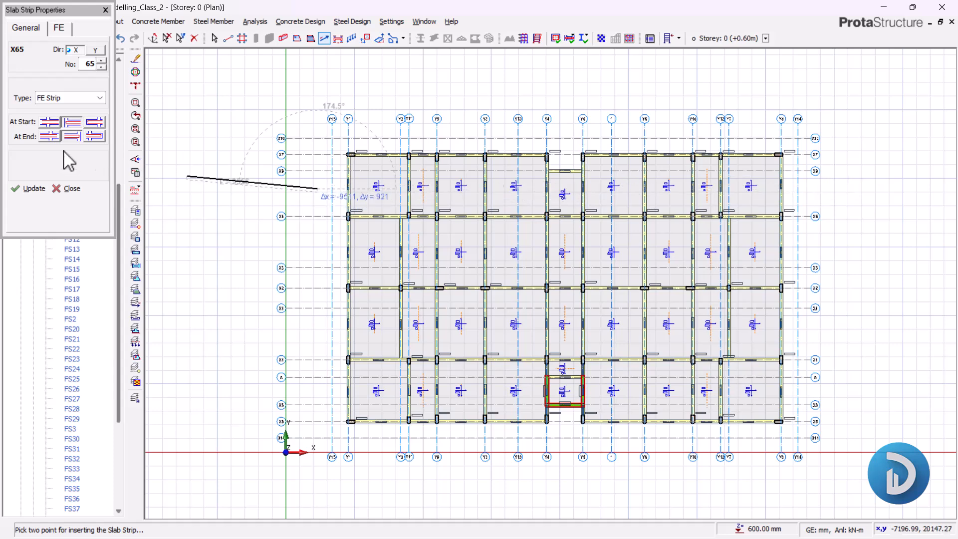
click(826, 189)
Insert three more X-direction FE strips, one across each remaining full row of slabs below axis X6
click(317, 256)
click(830, 255)
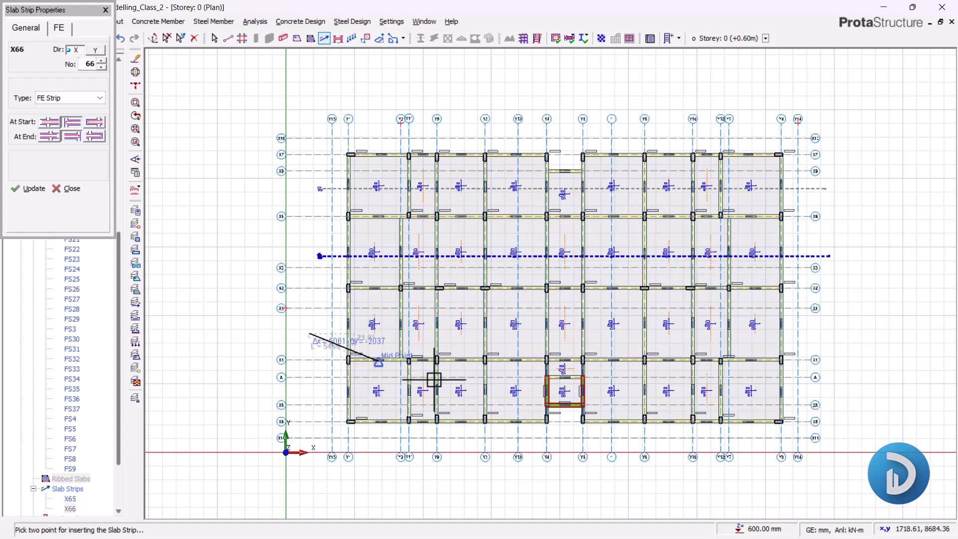
click(831, 332)
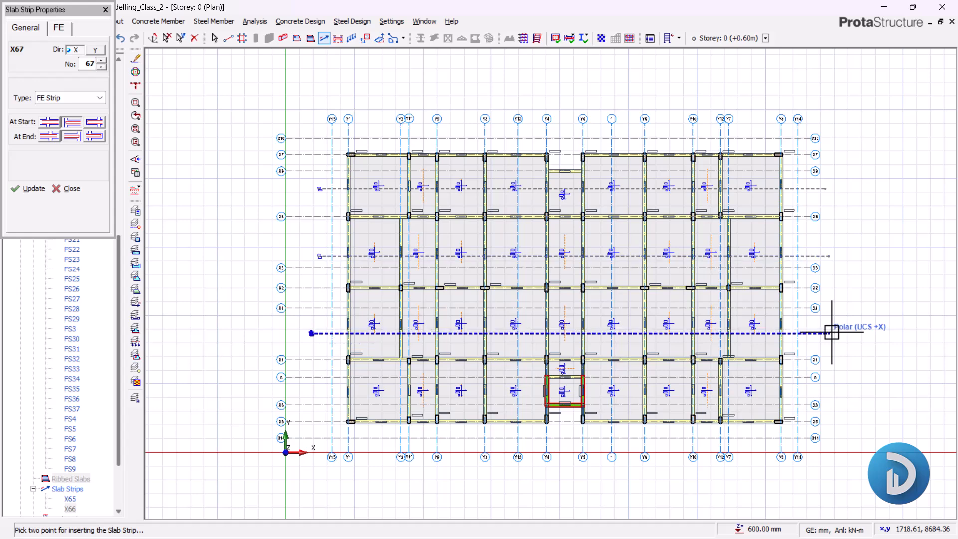
click(320, 392)
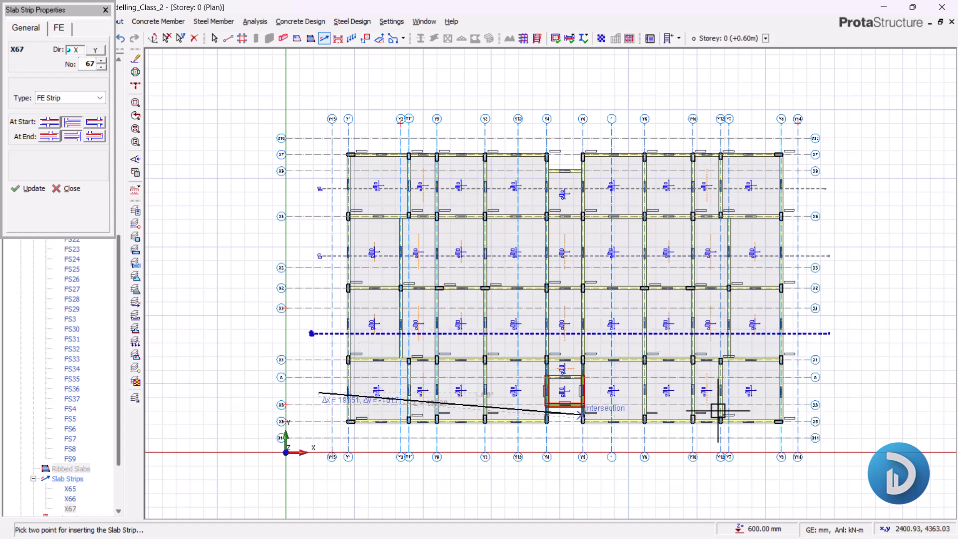
click(843, 390)
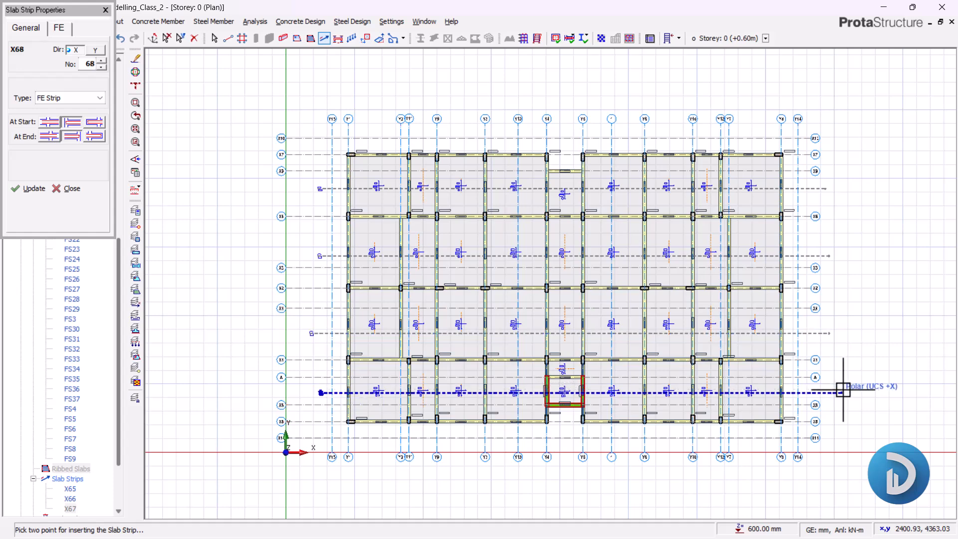
Switch both strip ends to the b-Slab end type and insert a short X-direction FE strip across slab FS33 between axes Y4 and Y5
scroll(569, 386, up, 3)
scroll(579, 382, down, 2)
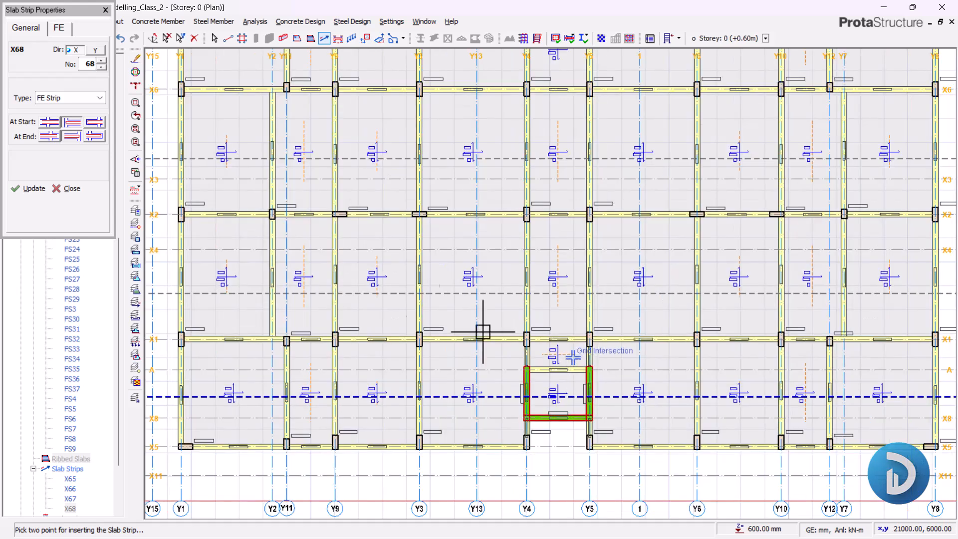
click(48, 135)
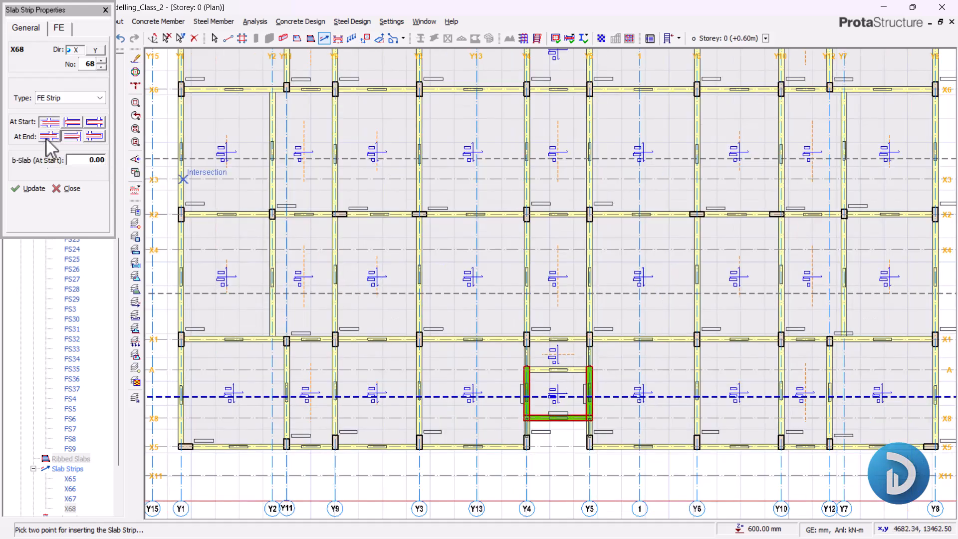
click(48, 138)
scroll(556, 391, up, 2)
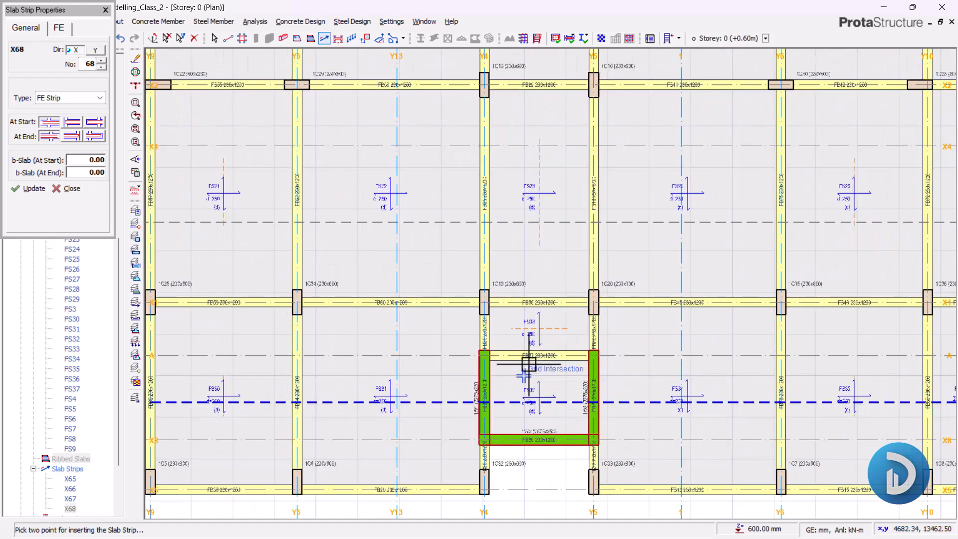
scroll(530, 367, up, 2)
click(435, 318)
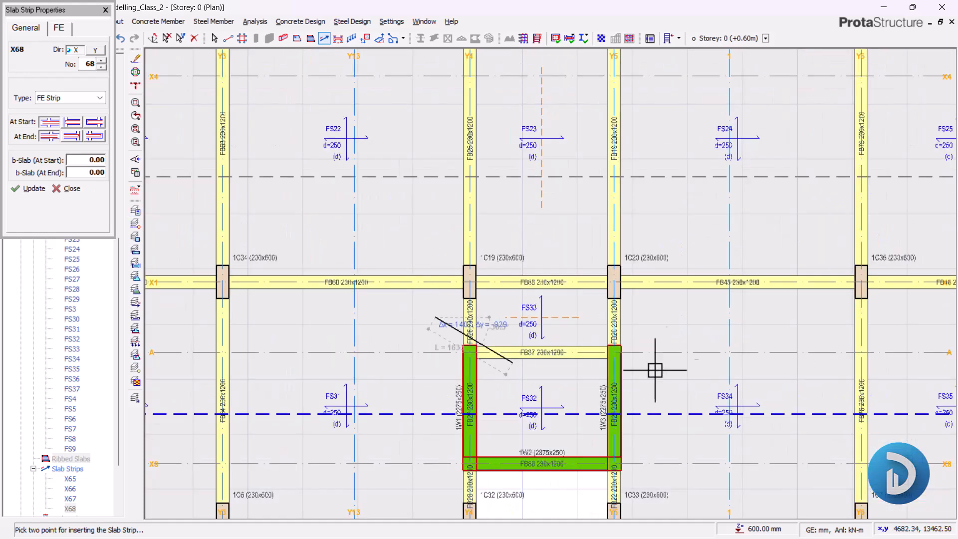
click(646, 317)
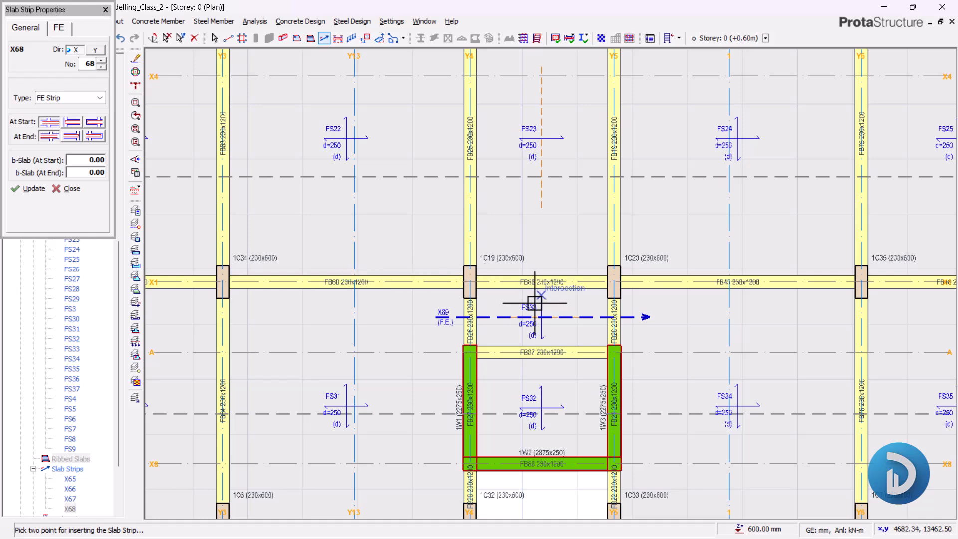
Switch the FE strip to the Y direction with the second end type at both ends and insert one across all slabs between axes Y1 and Y2
scroll(535, 303, down, 3)
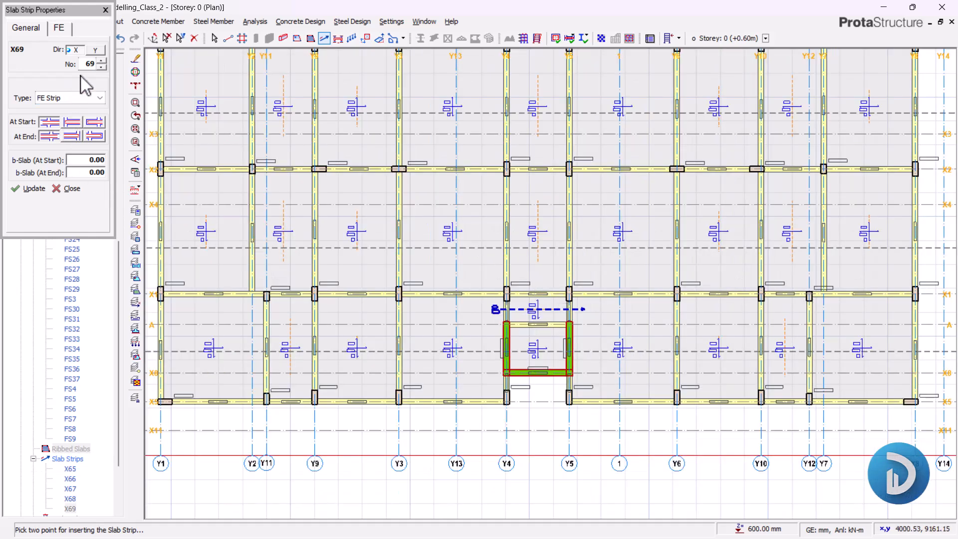
scroll(612, 422, down, 3)
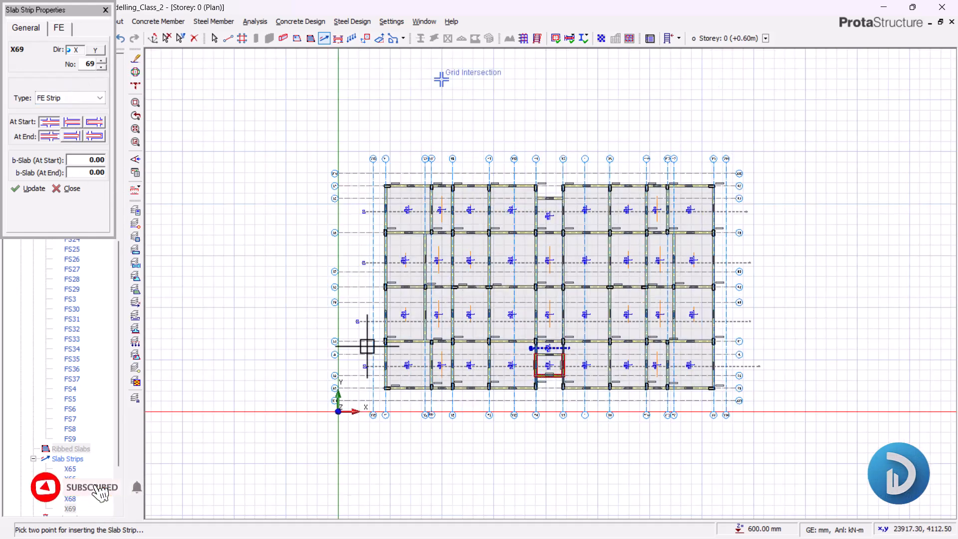
click(95, 51)
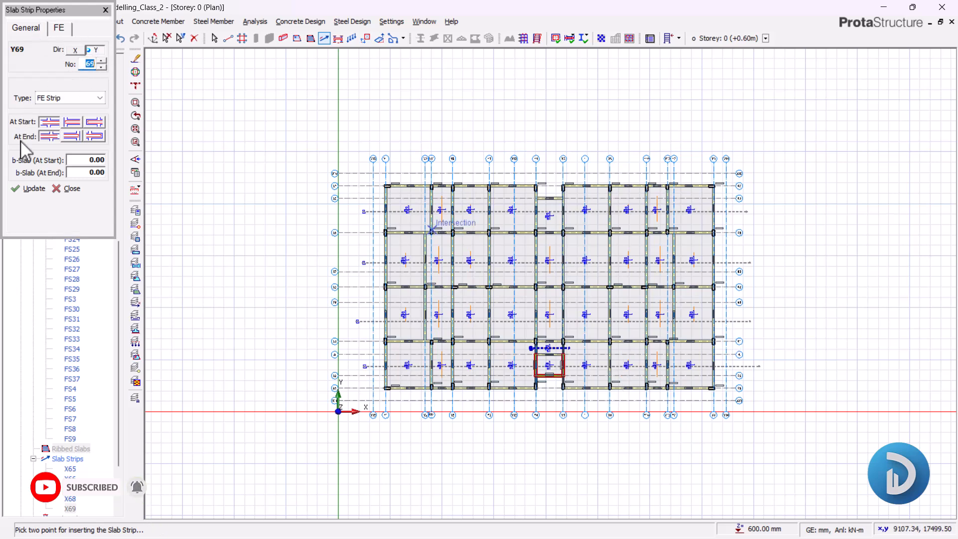
click(71, 124)
click(72, 136)
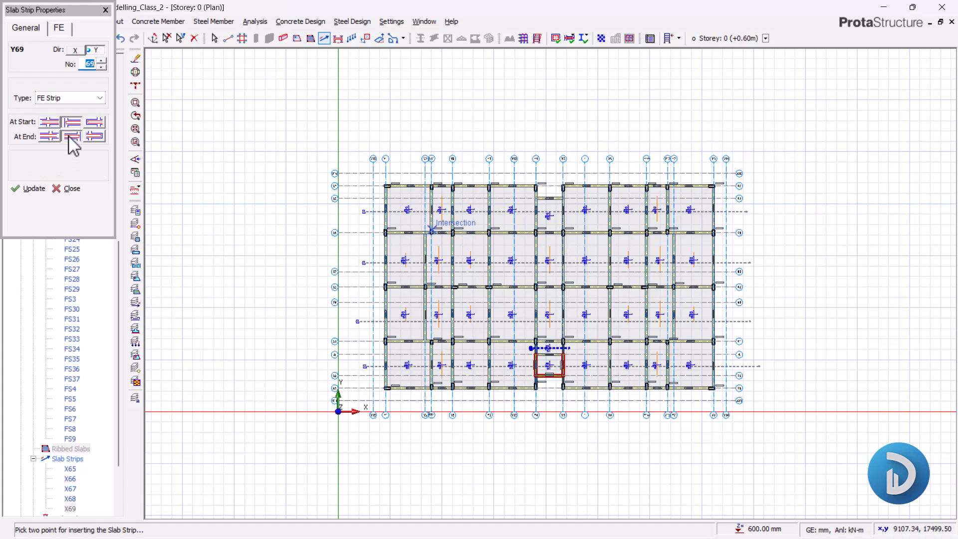
scroll(395, 186, up, 3)
scroll(395, 185, up, 1)
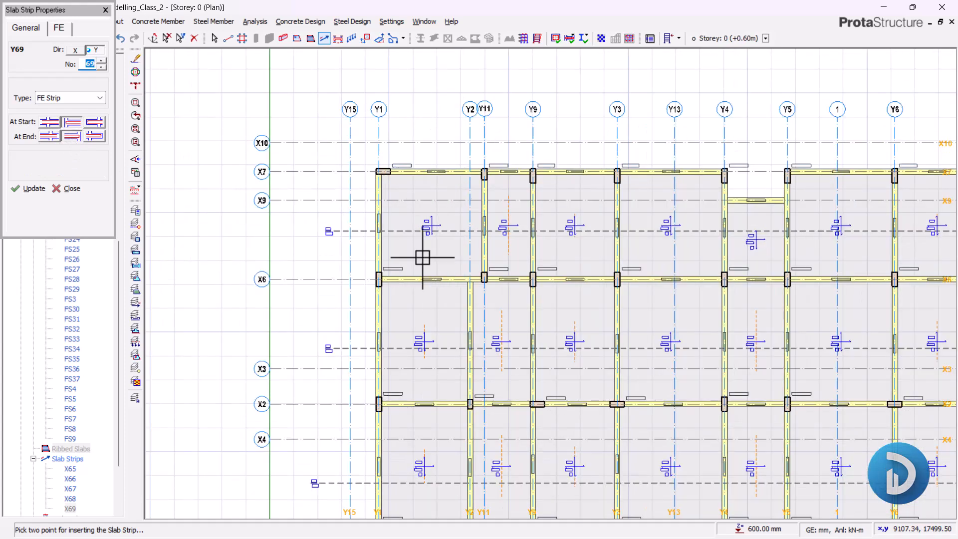
scroll(427, 169, down, 1)
scroll(412, 377, down, 3)
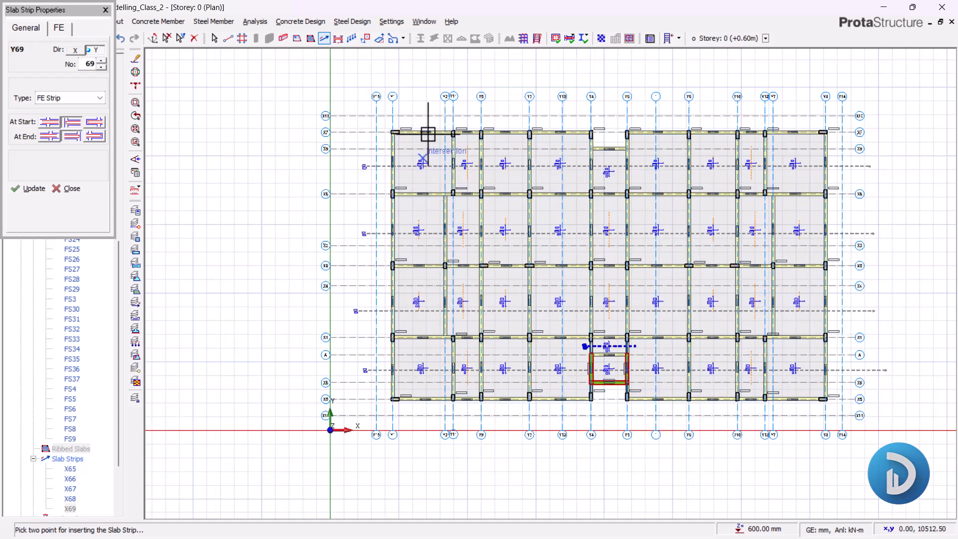
click(421, 90)
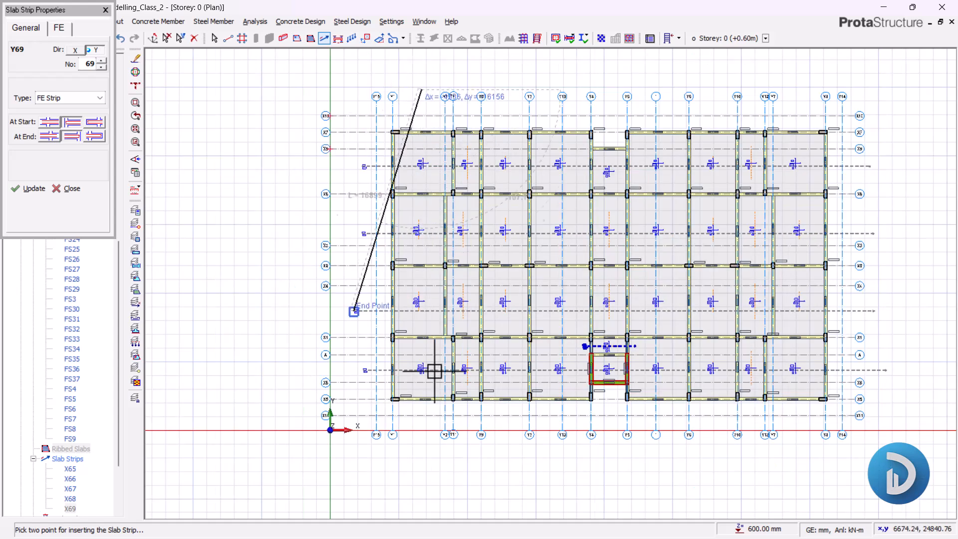
click(431, 444)
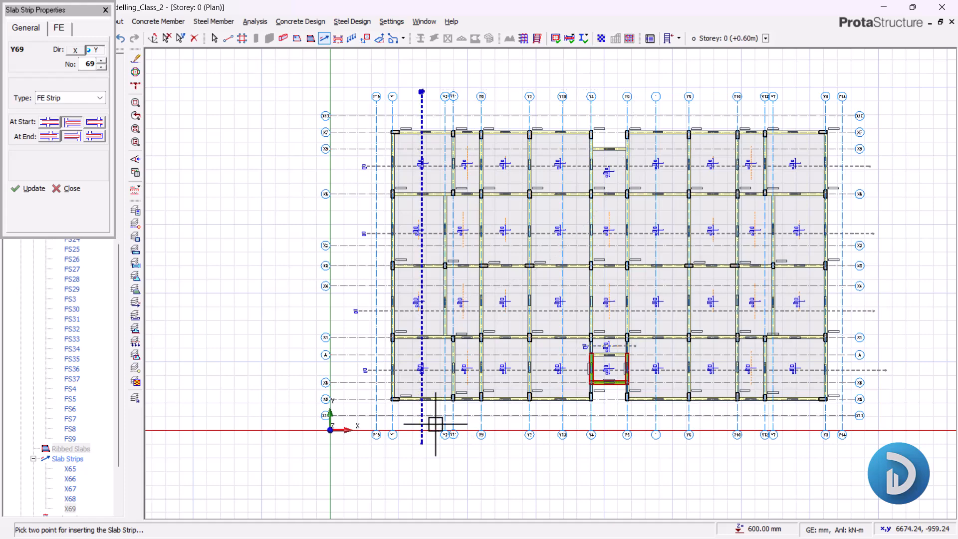
Insert two full-length Y-direction FE strips, one between axes Y11 and Y9 and one between Y9 and Y3
scroll(467, 94, up, 2)
click(459, 98)
scroll(459, 98, down, 3)
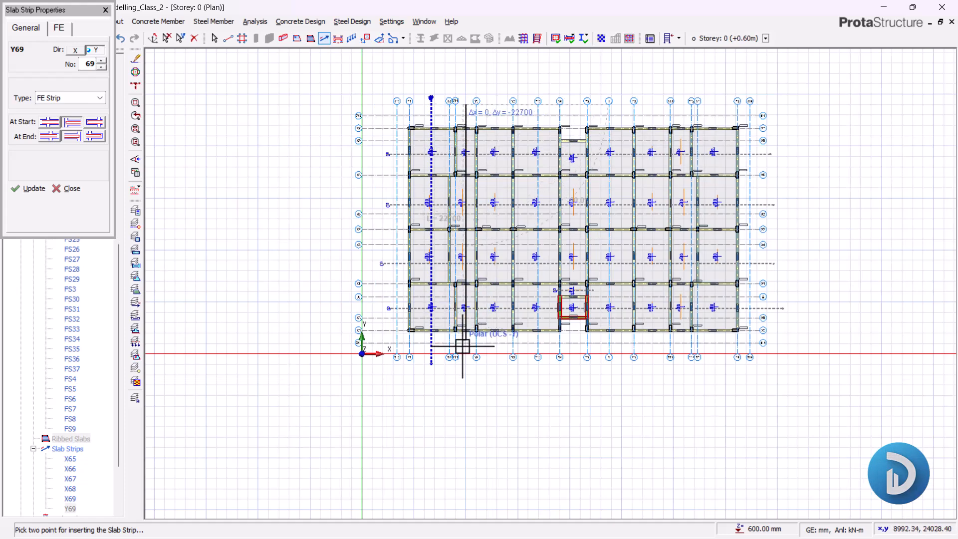
scroll(458, 342, up, 4)
click(474, 391)
click(559, 383)
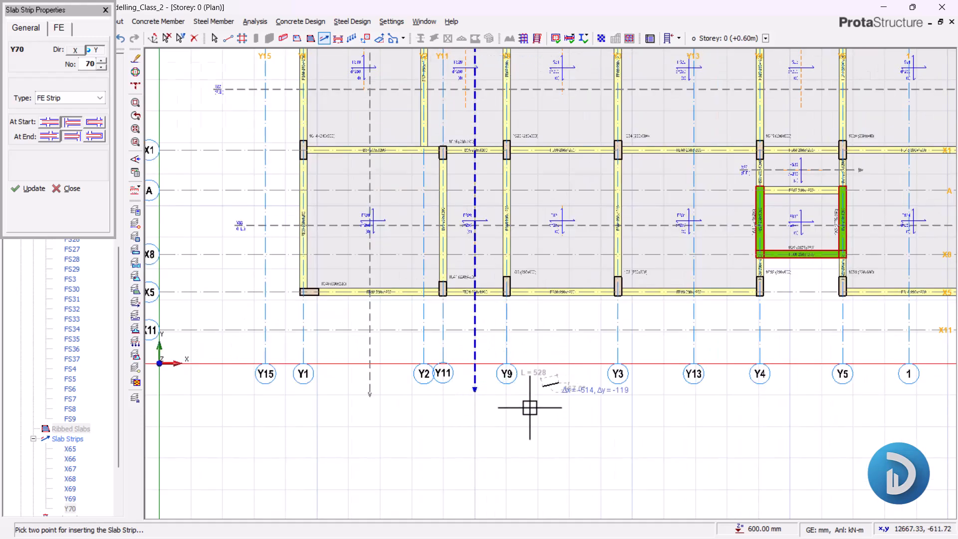
scroll(531, 407, down, 5)
scroll(538, 126, up, 5)
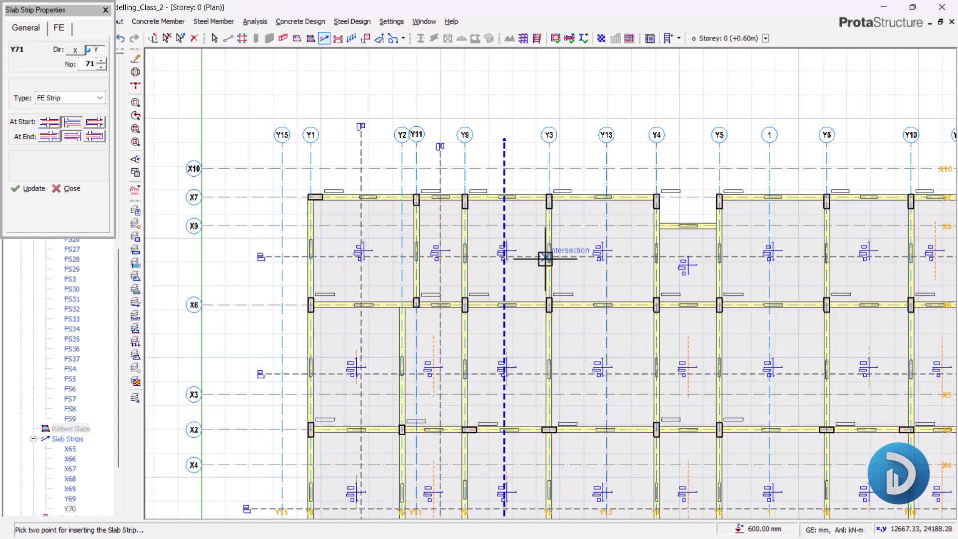
scroll(483, 117, up, 3)
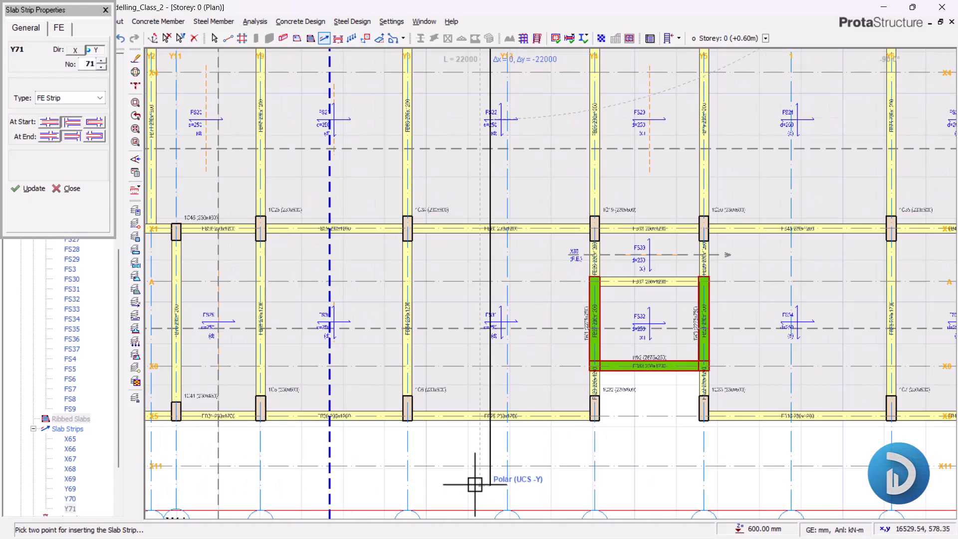
Insert two full-length Y-direction FE strips, one between axes Y3 and Y4 and one between Y4 and Y5
scroll(584, 464, up, 2)
click(511, 466)
scroll(505, 469, down, 4)
scroll(513, 130, up, 6)
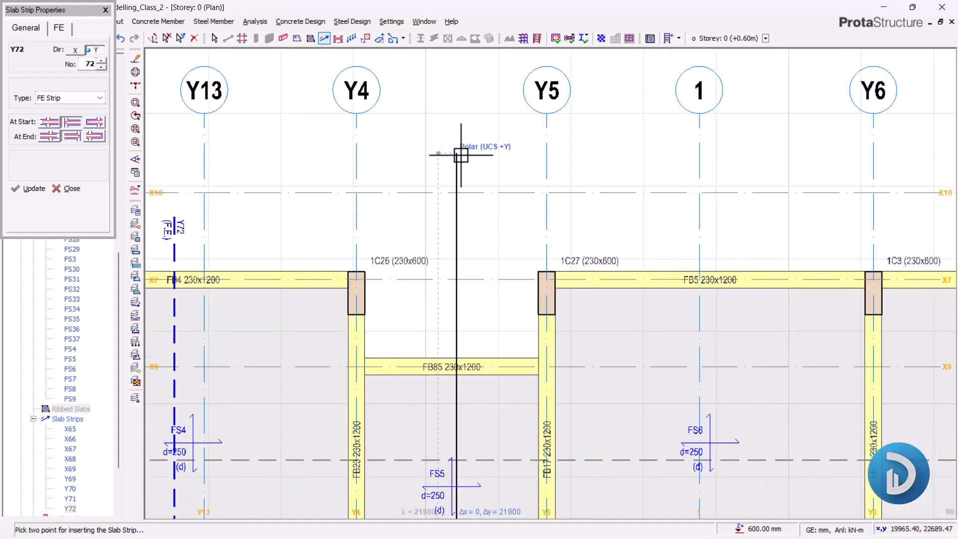
click(459, 154)
Insert two full-length Y-direction FE strips, one between axes Y5 and Y6 and one between Y6 and Y10
scroll(449, 149, down, 2)
scroll(511, 133, up, 3)
click(511, 133)
scroll(513, 134, down, 6)
scroll(524, 374, up, 3)
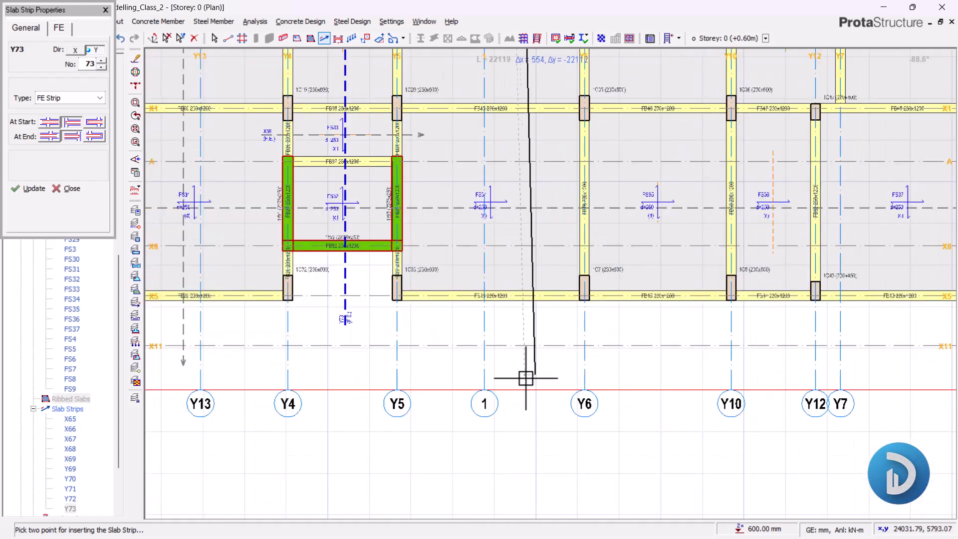
scroll(475, 419, down, 4)
scroll(546, 435, up, 3)
click(545, 439)
scroll(534, 447, down, 6)
scroll(507, 281, up, 7)
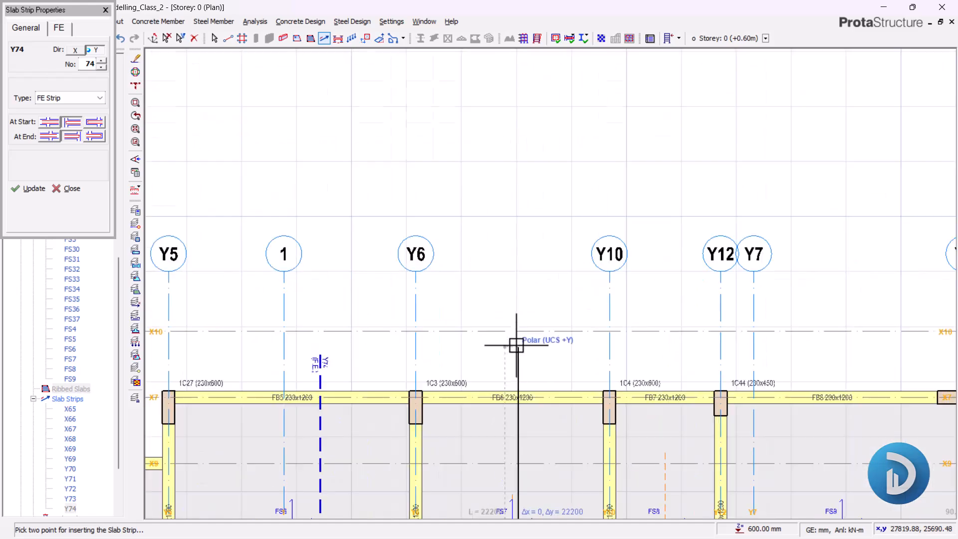
click(517, 346)
Insert the last two full-length Y-direction FE strips, between axes Y10 and Y12 and between Y7 and Y8, and end strip insertion
scroll(499, 278, down, 2)
scroll(630, 324, up, 3)
click(615, 250)
scroll(617, 235, down, 8)
scroll(608, 342, up, 7)
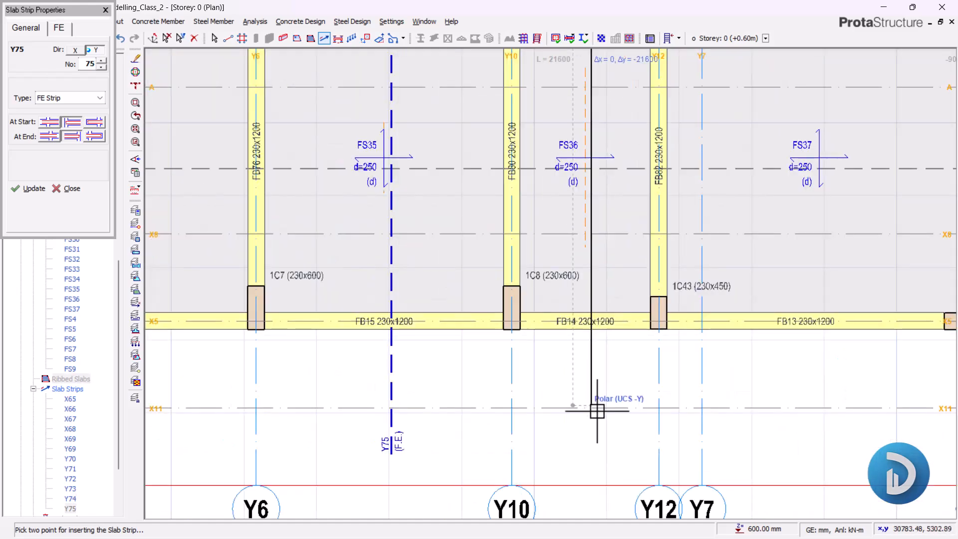
click(594, 426)
scroll(445, 397, down, 2)
scroll(573, 434, up, 2)
click(573, 434)
scroll(574, 434, down, 6)
scroll(560, 143, up, 7)
click(561, 150)
scroll(573, 150, down, 6)
middle_drag(462, 342, 674, 238)
scroll(656, 270, down, 1)
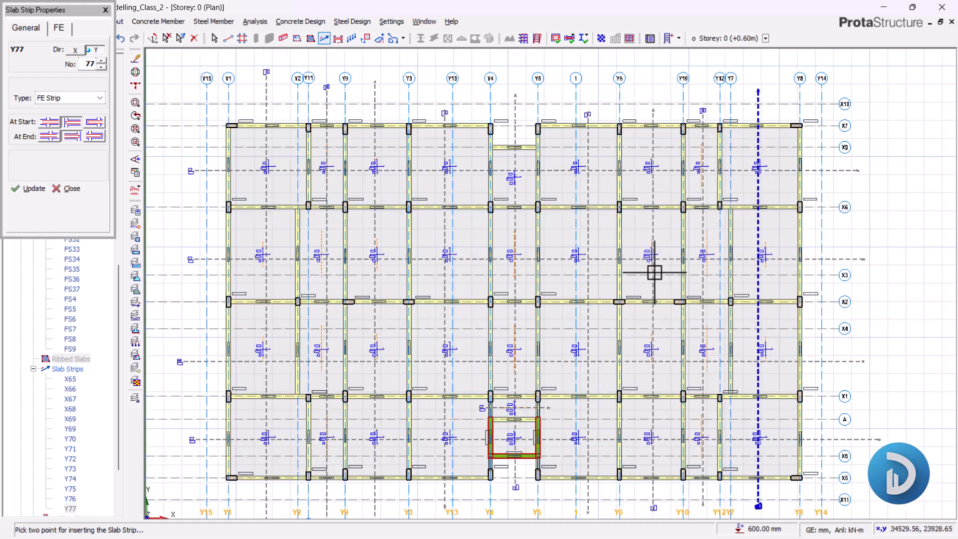
scroll(464, 258, down, 1)
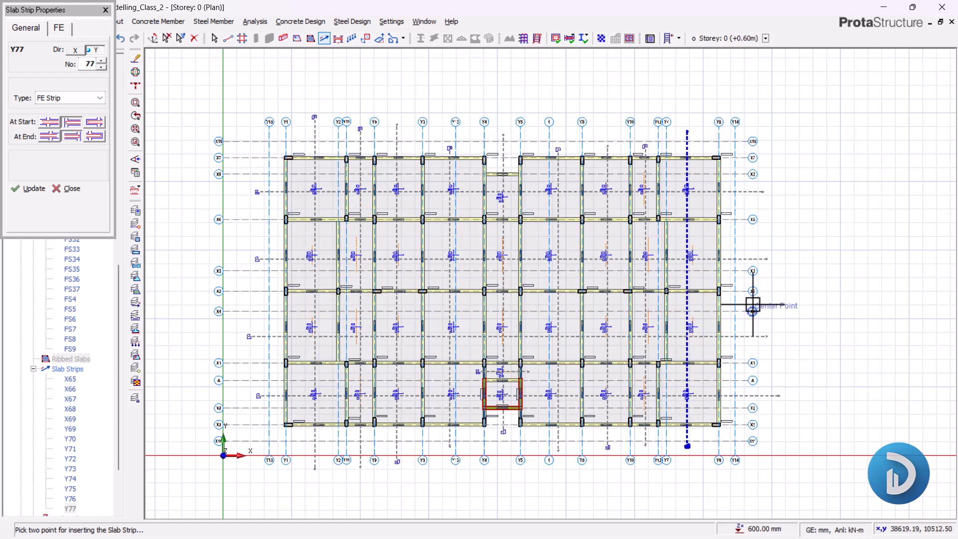
key(Escape)
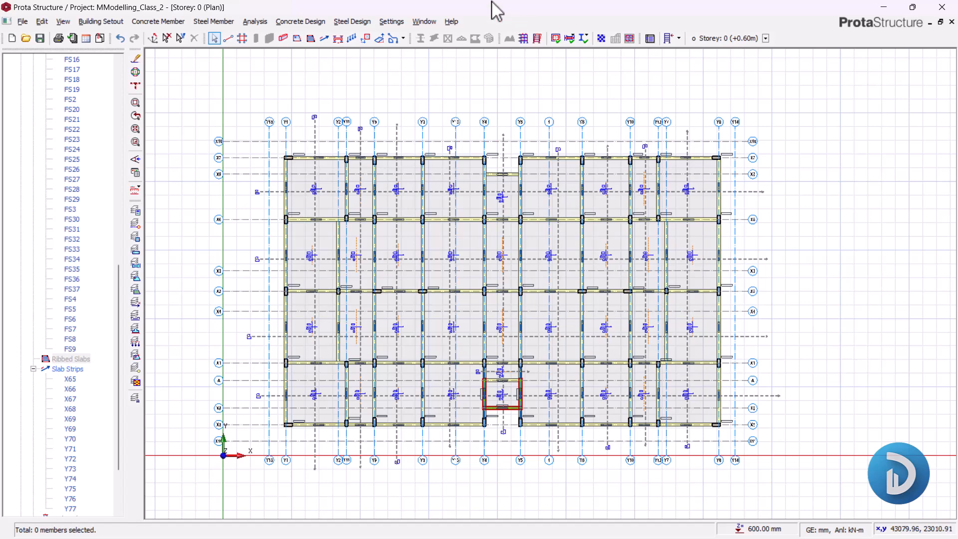
In the Building Analysis materials, set the Foundation Floor's foundation concrete grade to C25/30
click(256, 23)
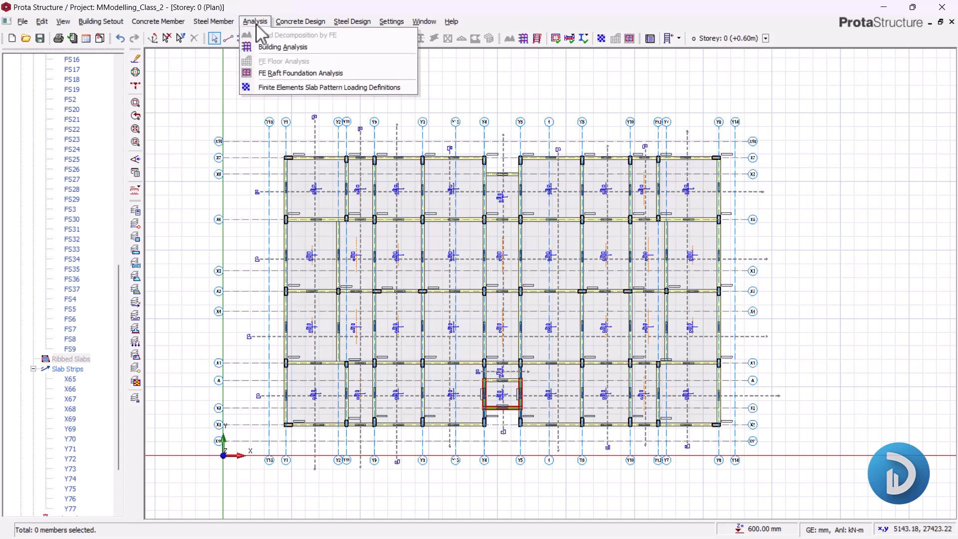
click(274, 47)
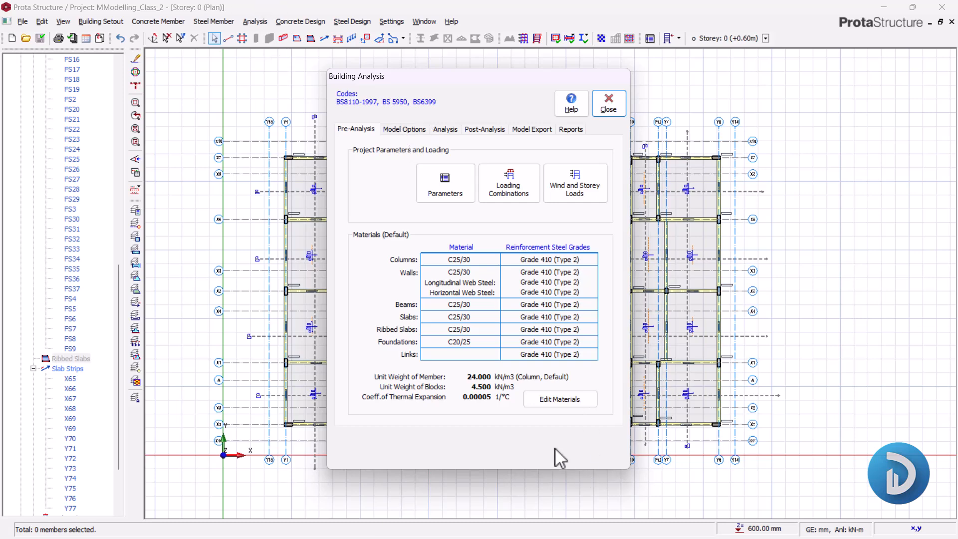
click(559, 399)
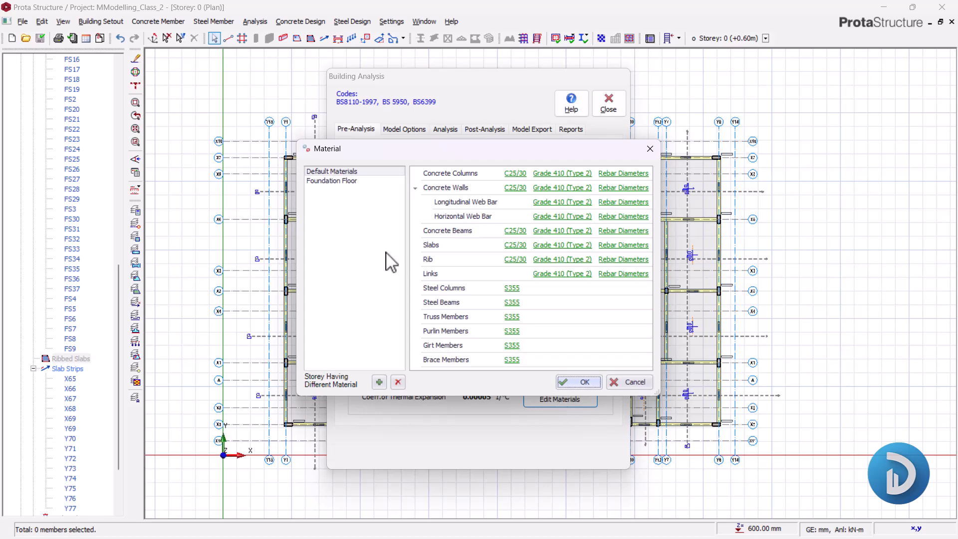
click(351, 182)
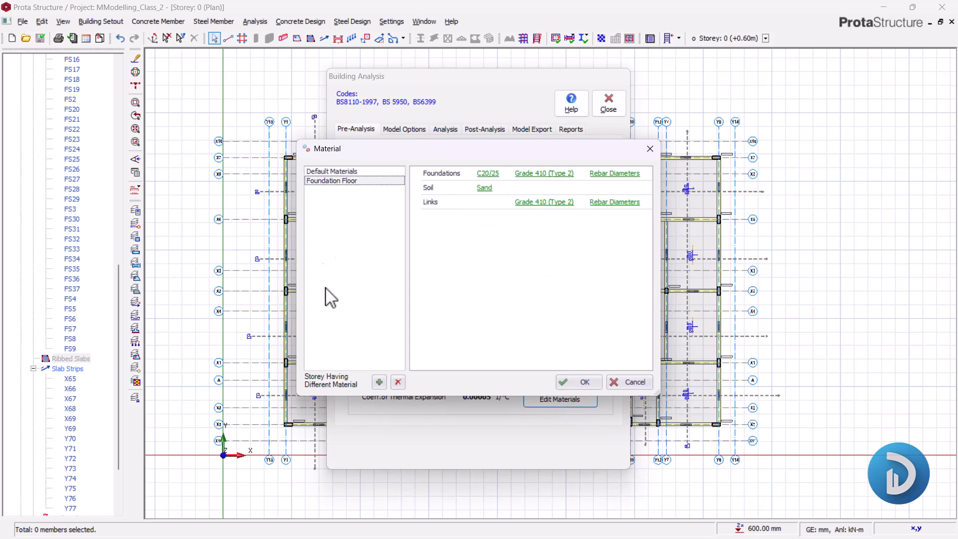
click(486, 174)
click(280, 171)
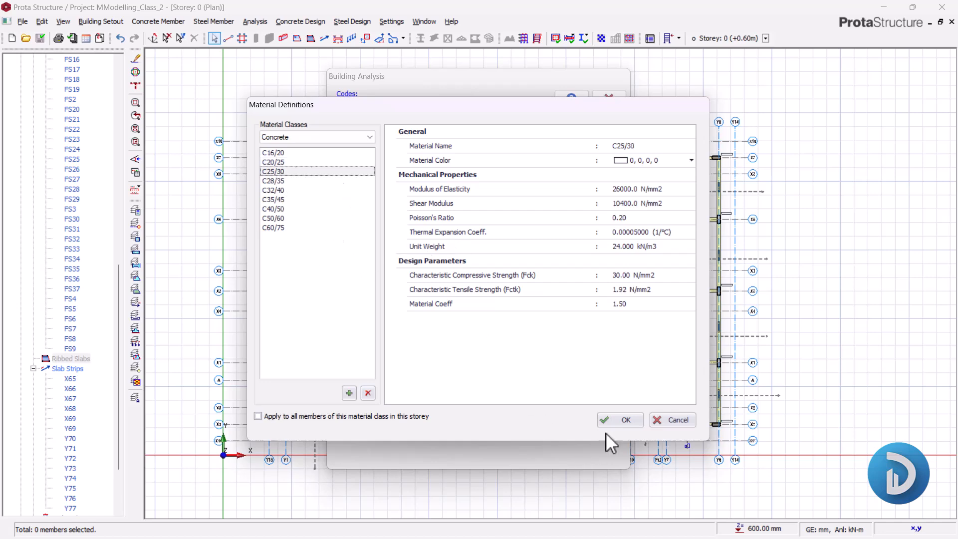
click(622, 417)
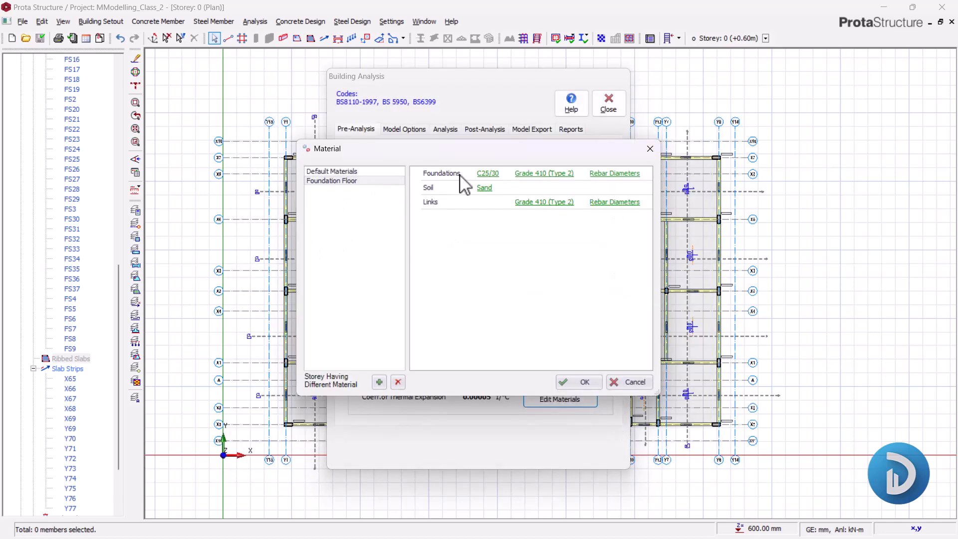
In the foundations rebar table, clear all bar diameters and enable Y12 for use
click(615, 173)
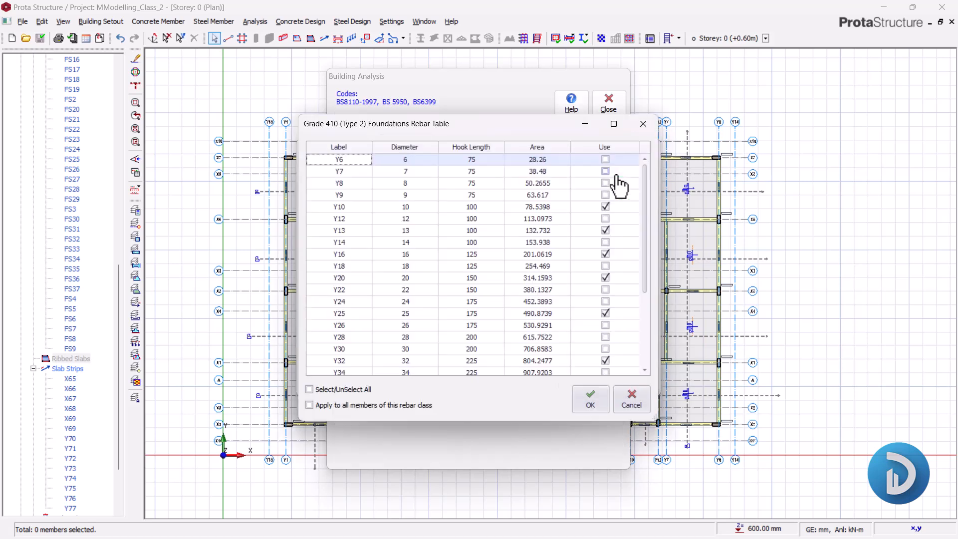
click(344, 390)
click(345, 390)
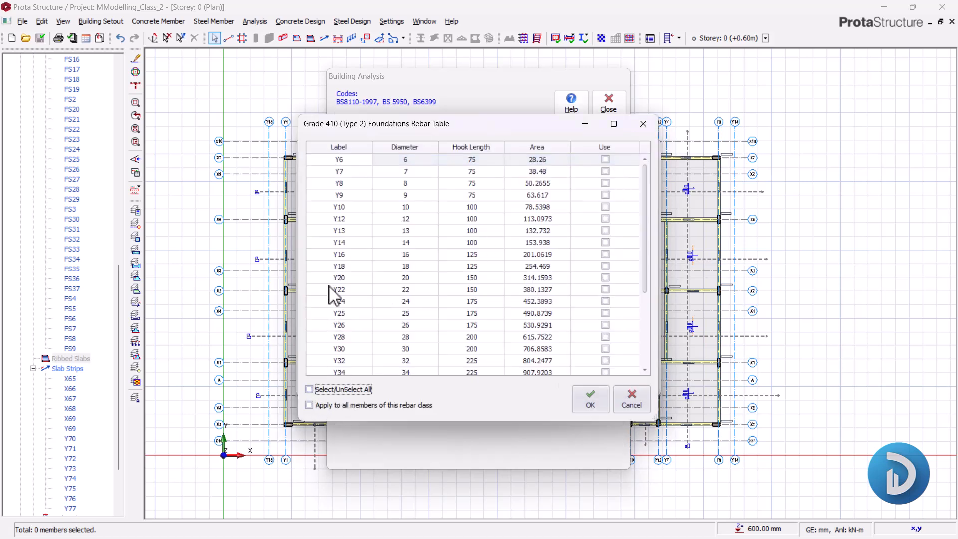
click(605, 219)
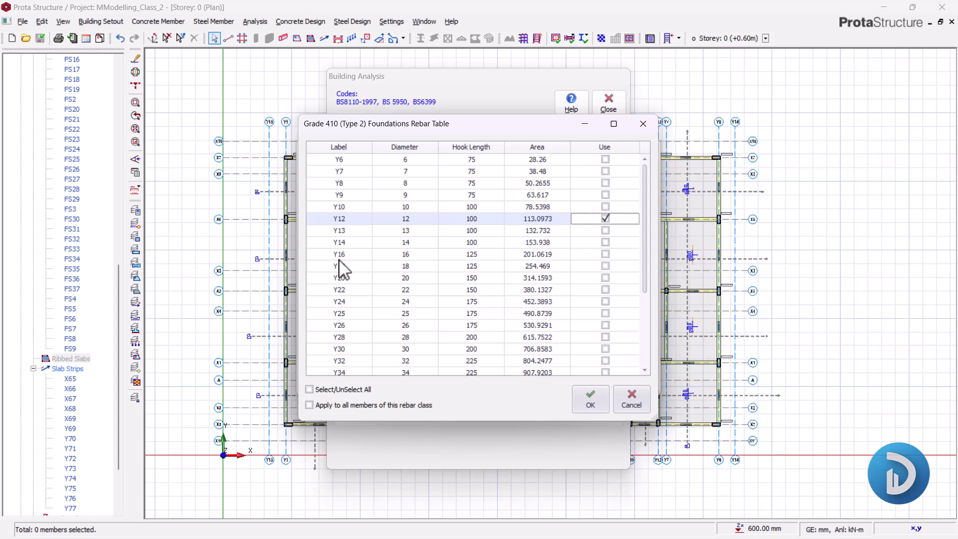
Enable the Y16 bar for the foundation floor's foundation rebar, accept the link rebar table, and apply the material settings
click(605, 254)
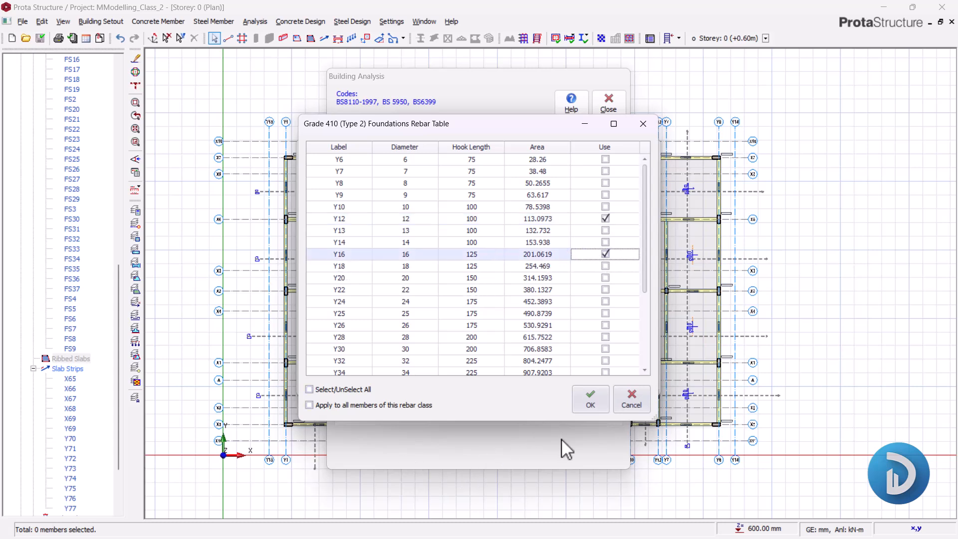
click(591, 402)
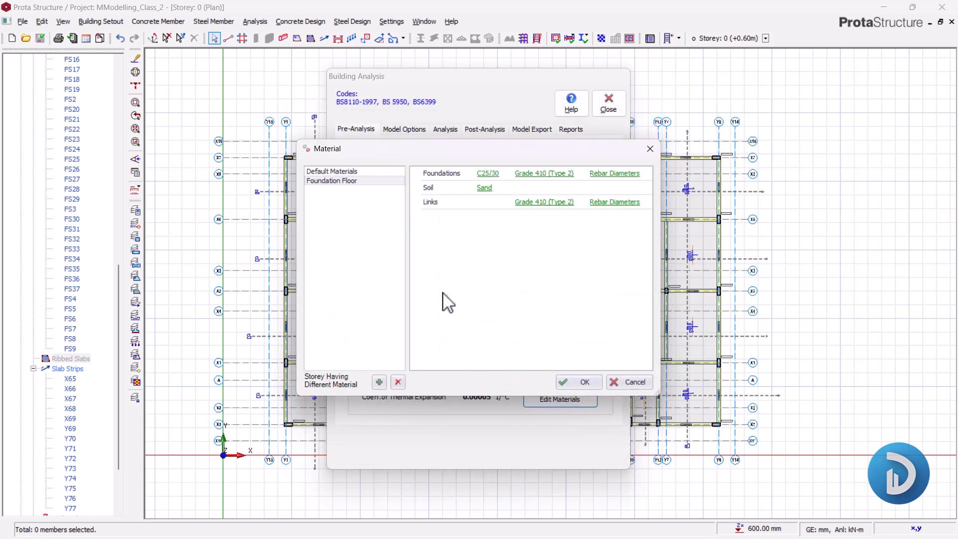
click(627, 202)
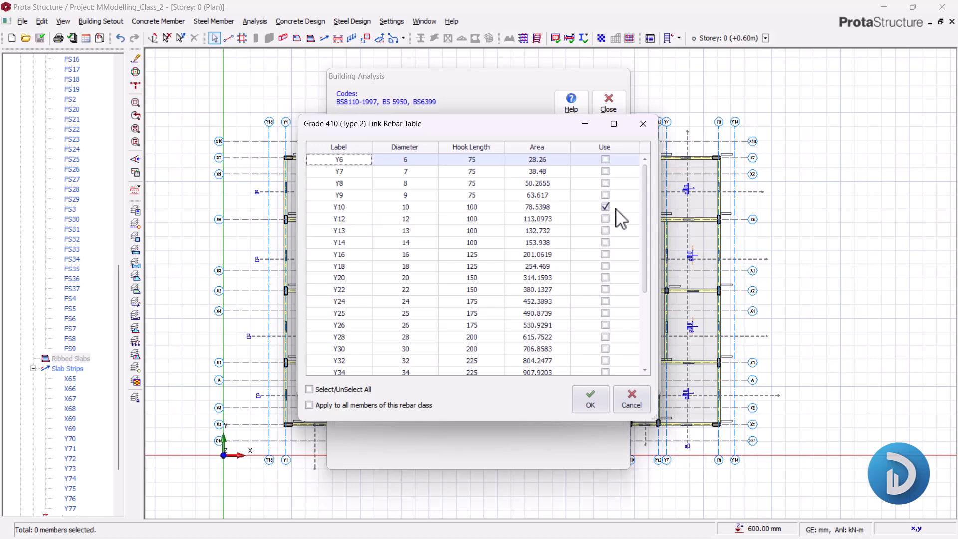
click(592, 408)
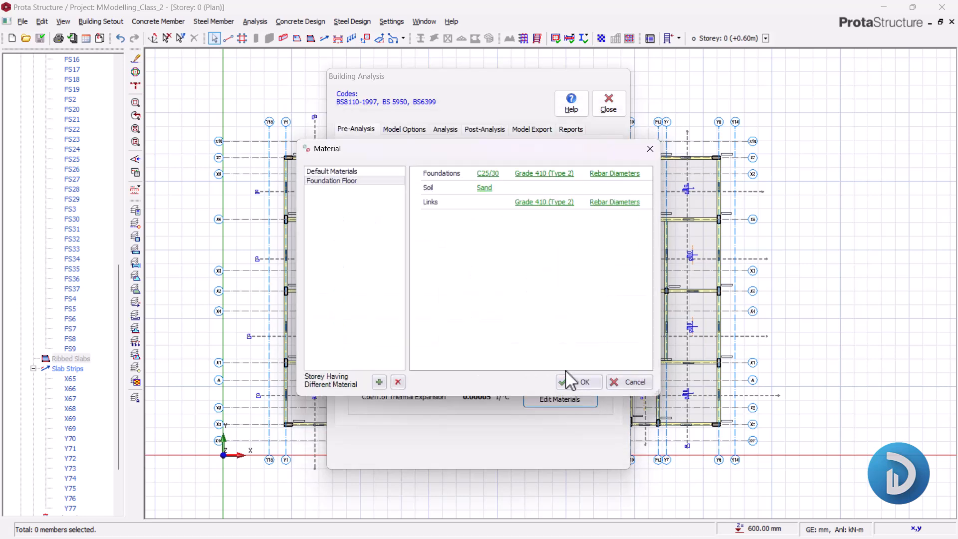
click(578, 382)
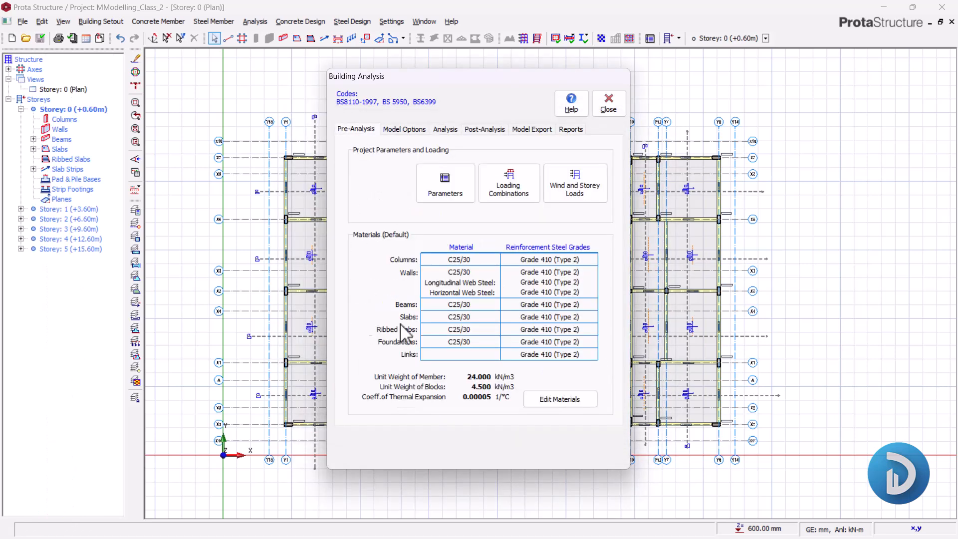
click(615, 110)
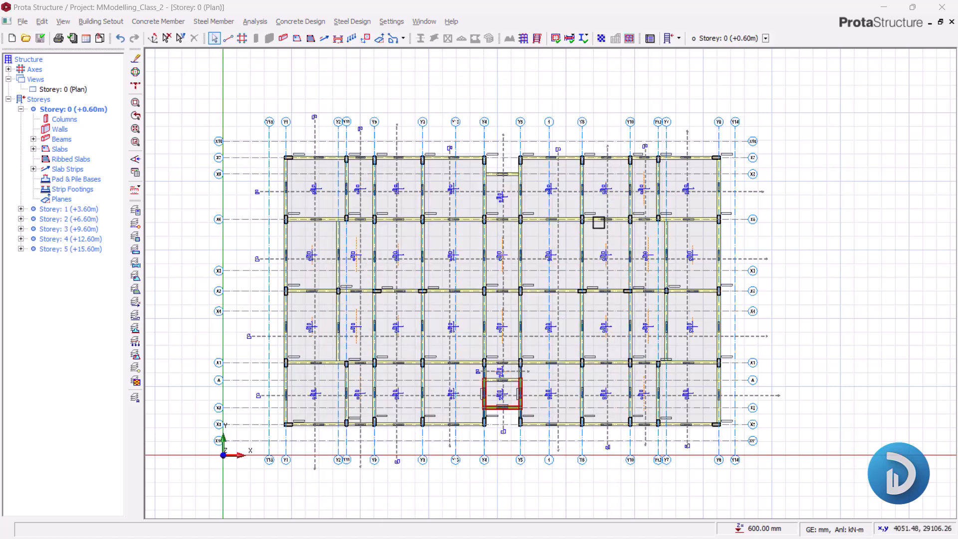
Open the raft foundation mesh and analysis for Storey 0 and generate its finite element model
middle_drag(499, 295, 540, 281)
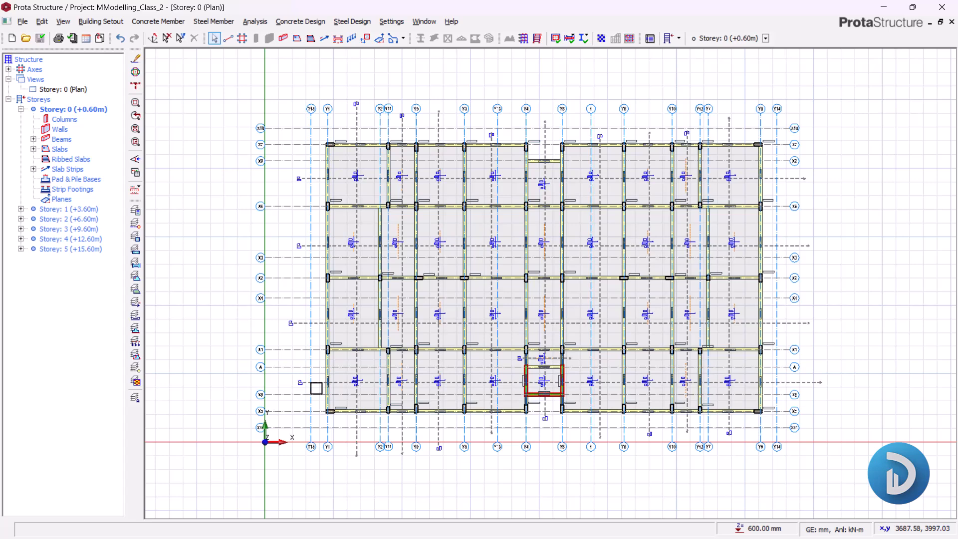
middle_drag(471, 178, 441, 184)
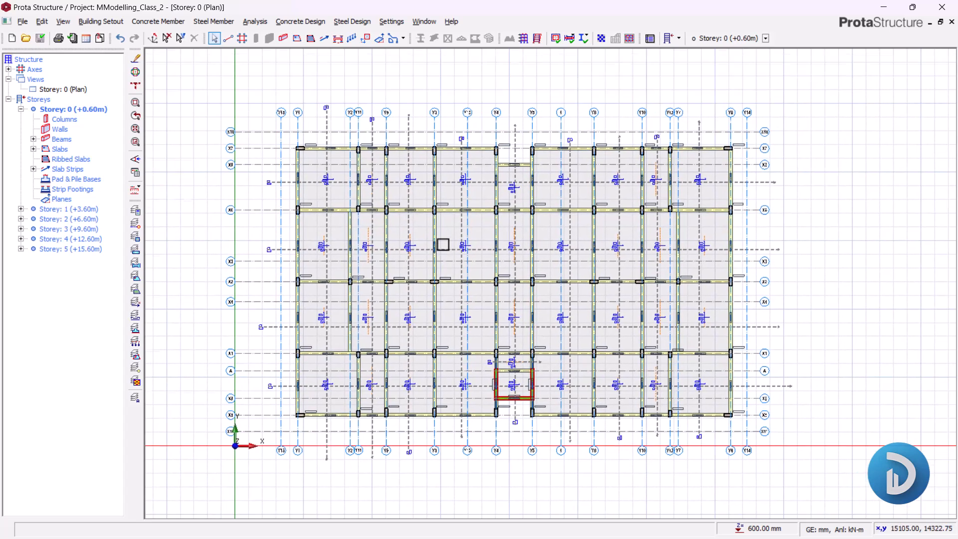
click(255, 22)
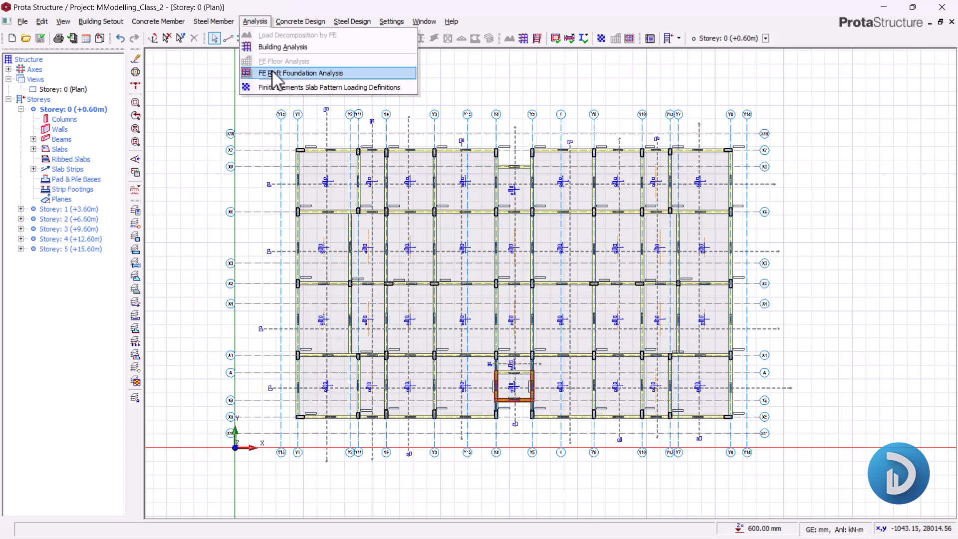
click(288, 74)
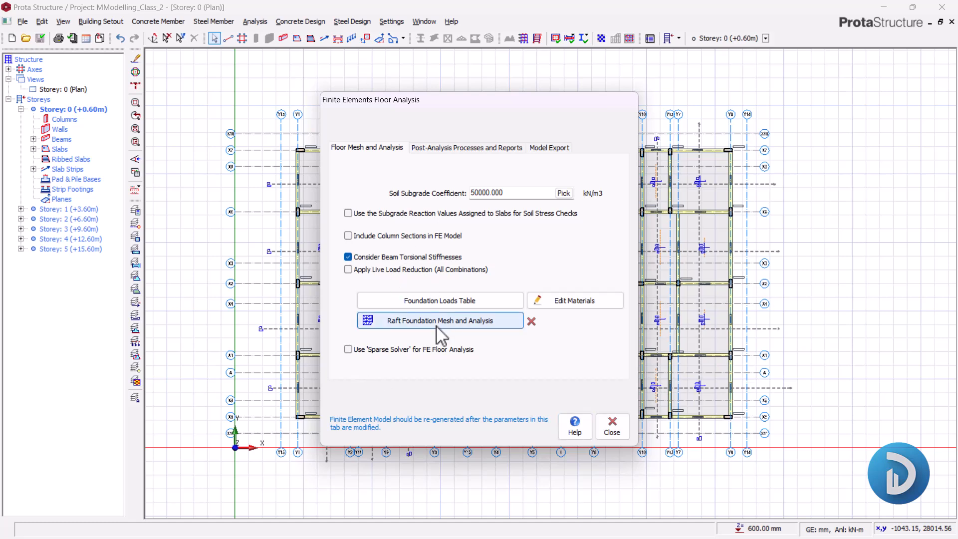
click(404, 325)
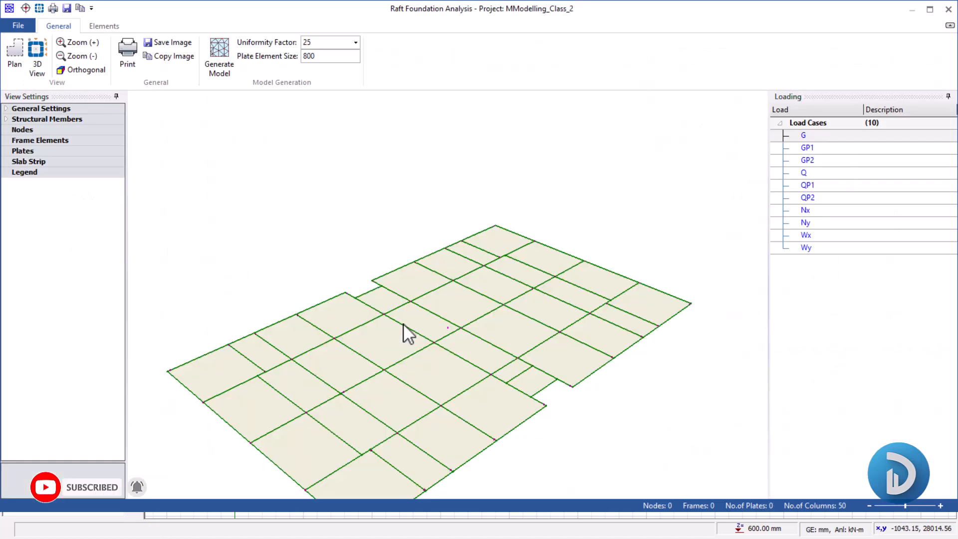
scroll(467, 223, down, 1)
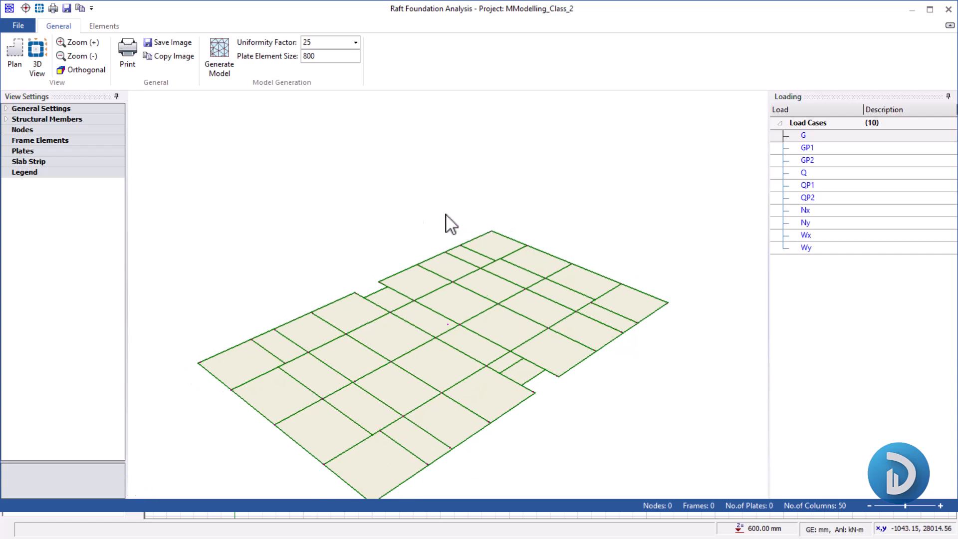
click(219, 48)
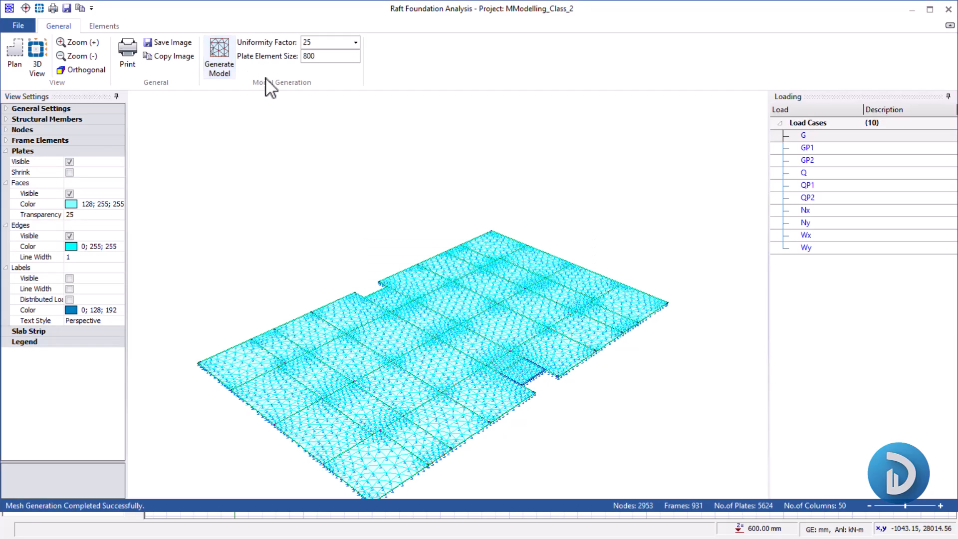
Inspect the generated raft mesh up close and close the mesh window to complete the raft analysis
scroll(486, 245, down, 2)
scroll(454, 434, up, 5)
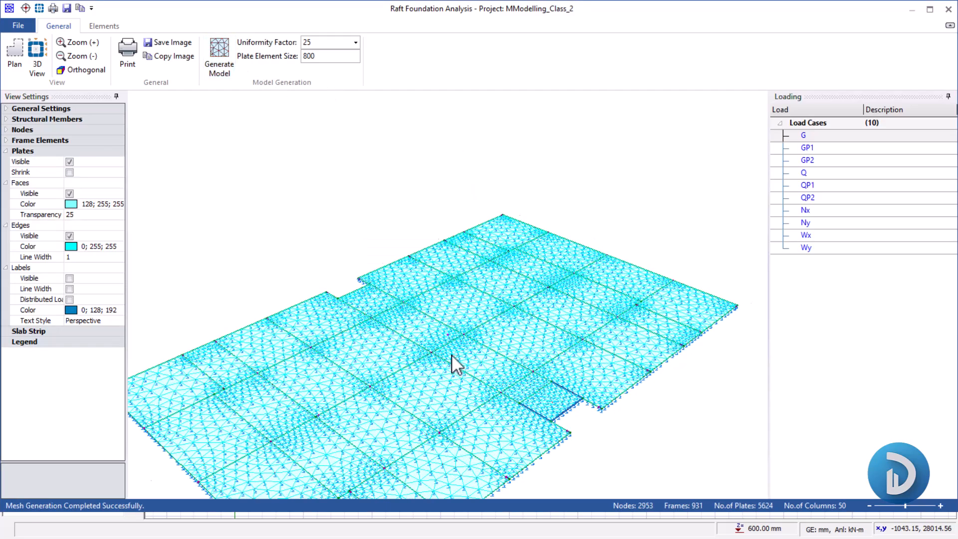
scroll(455, 349, up, 4)
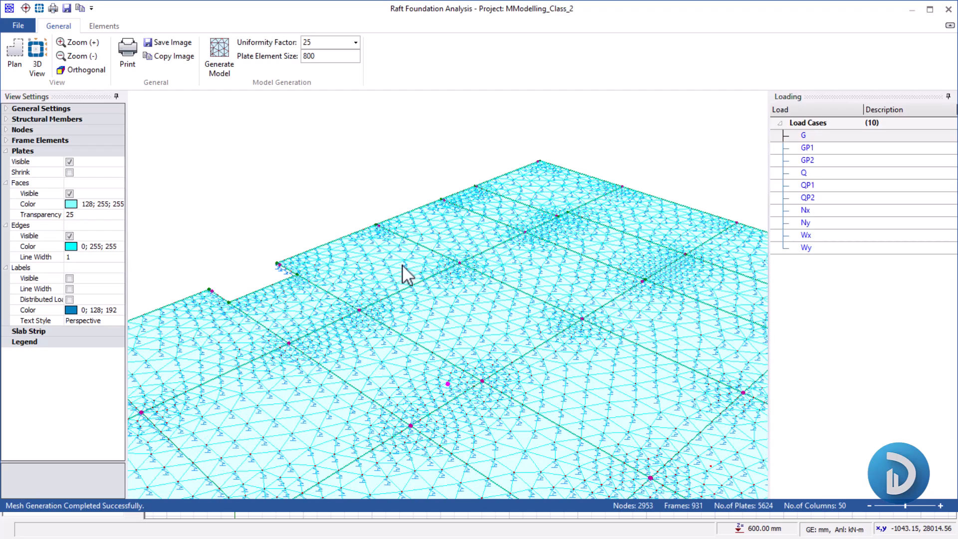
scroll(402, 268, down, 8)
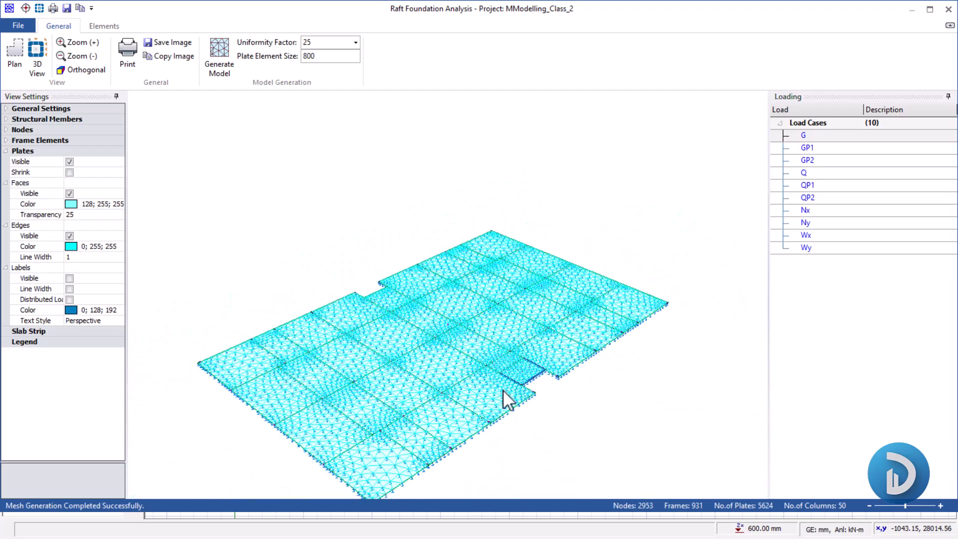
middle_drag(503, 391, 498, 325)
scroll(418, 245, up, 3)
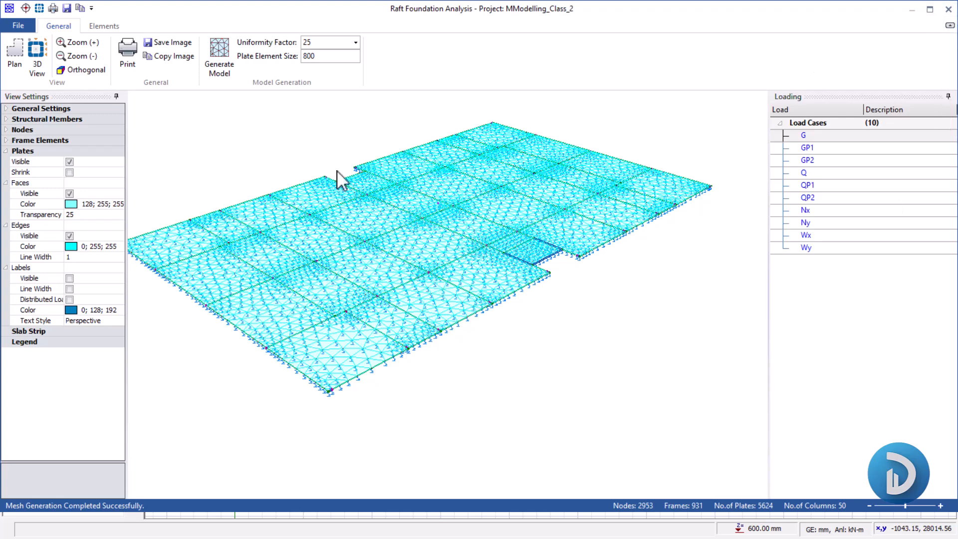
click(946, 9)
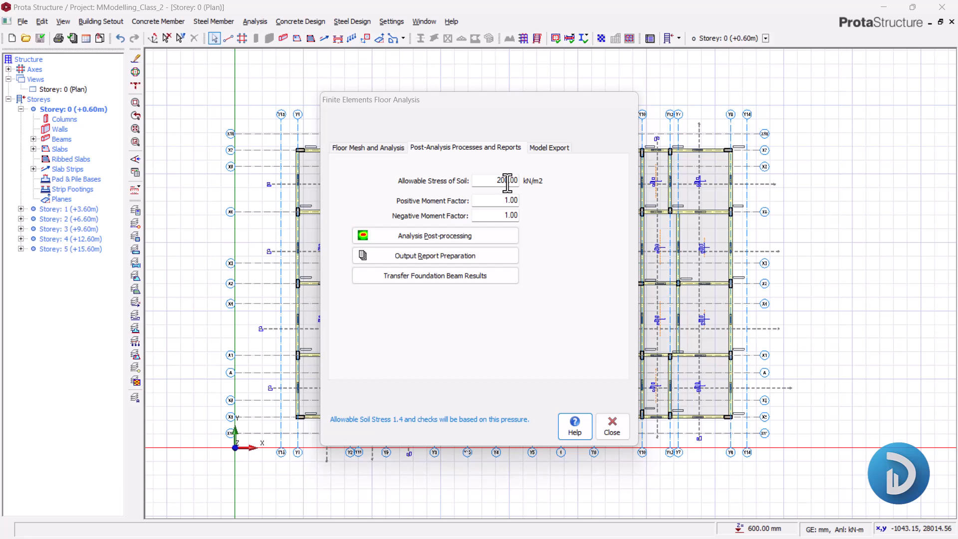
Set the allowable stress of soil in the post-analysis settings of the finite elements floor analysis
click(361, 149)
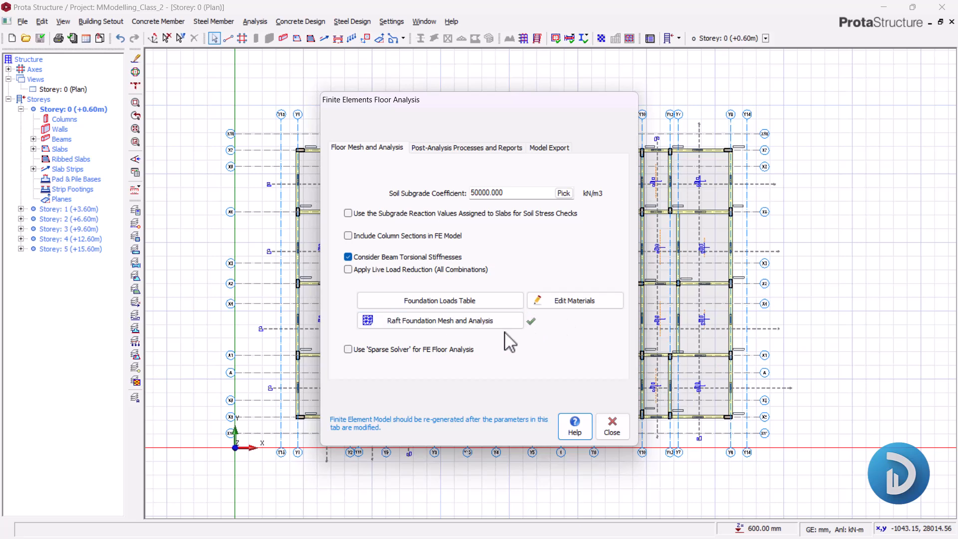
click(444, 148)
double_click(506, 180)
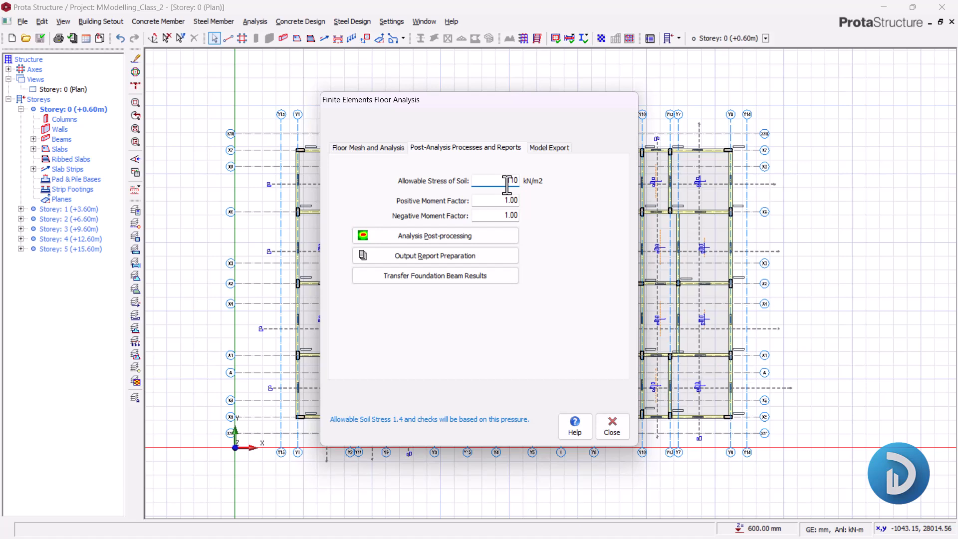
click(481, 200)
click(489, 182)
click(493, 201)
click(498, 183)
Start the analysis post-processing of the raft and display standard contours of its displacement
click(448, 238)
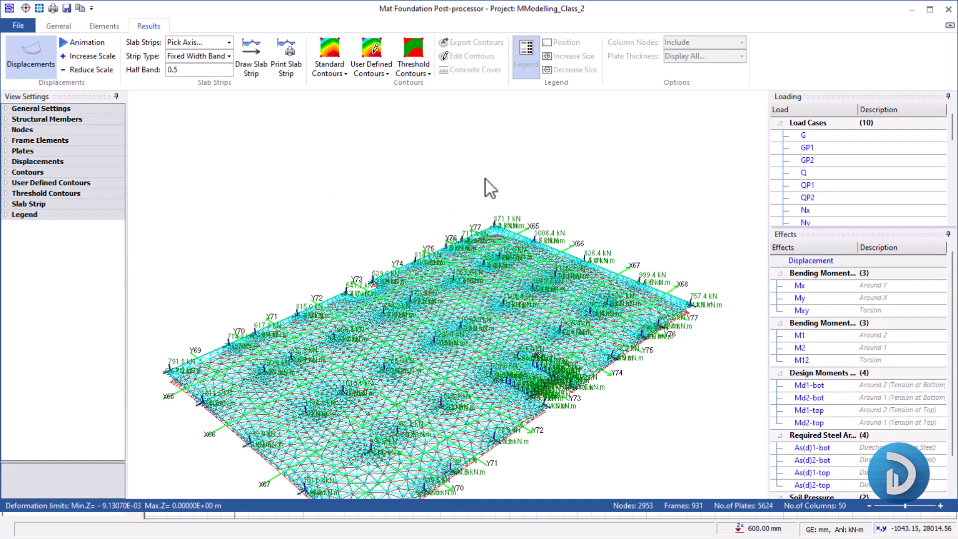
scroll(336, 220, down, 1)
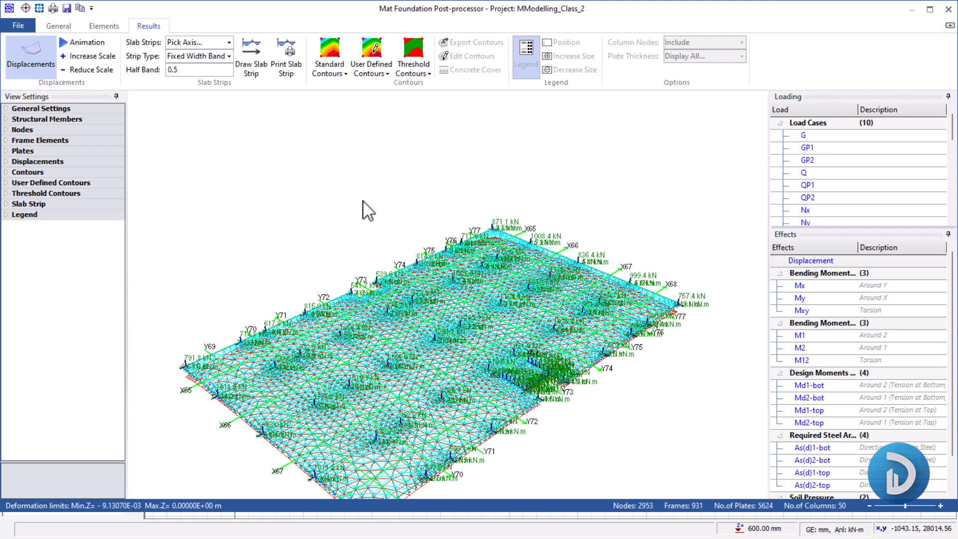
click(329, 59)
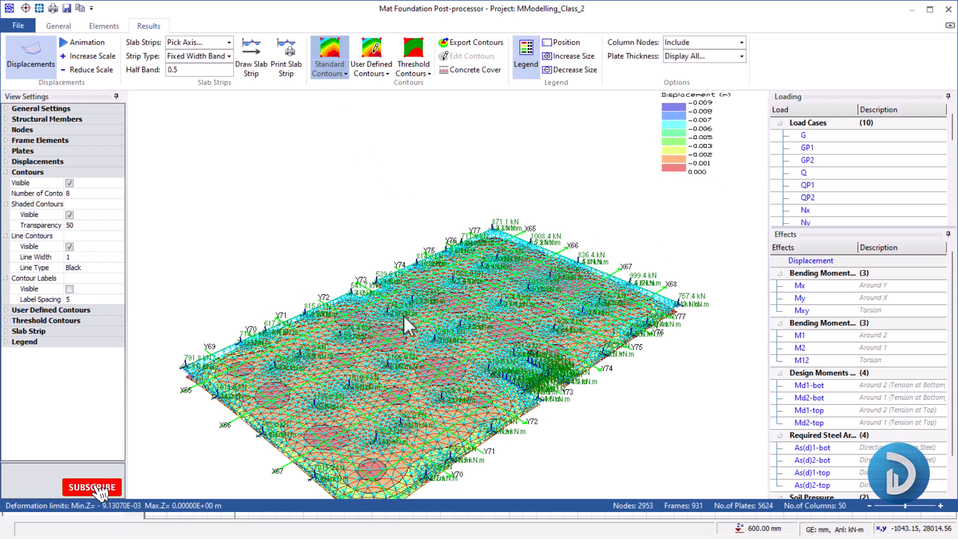
View the raft's bending moment contours one after another for Mx, My, Mxy, M1, M2 and M12
click(793, 286)
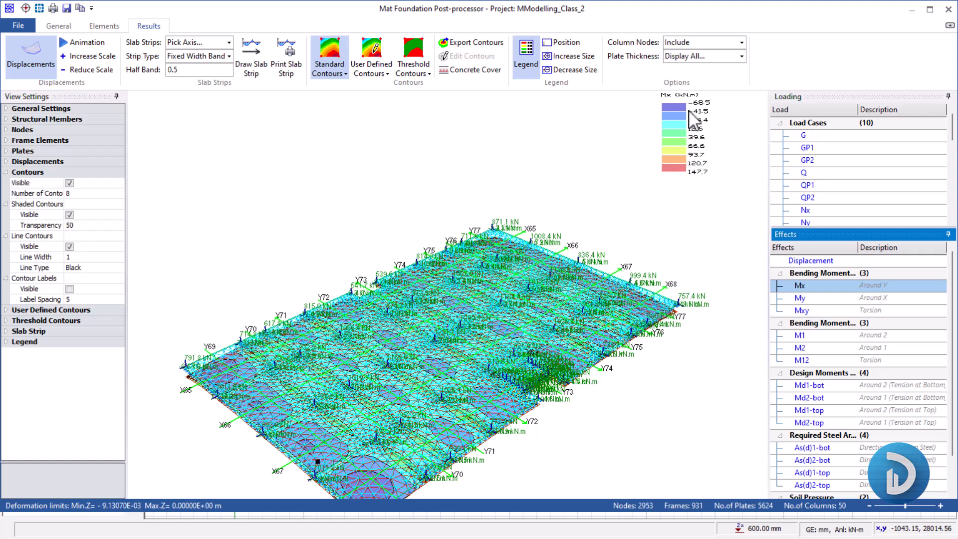
click(800, 299)
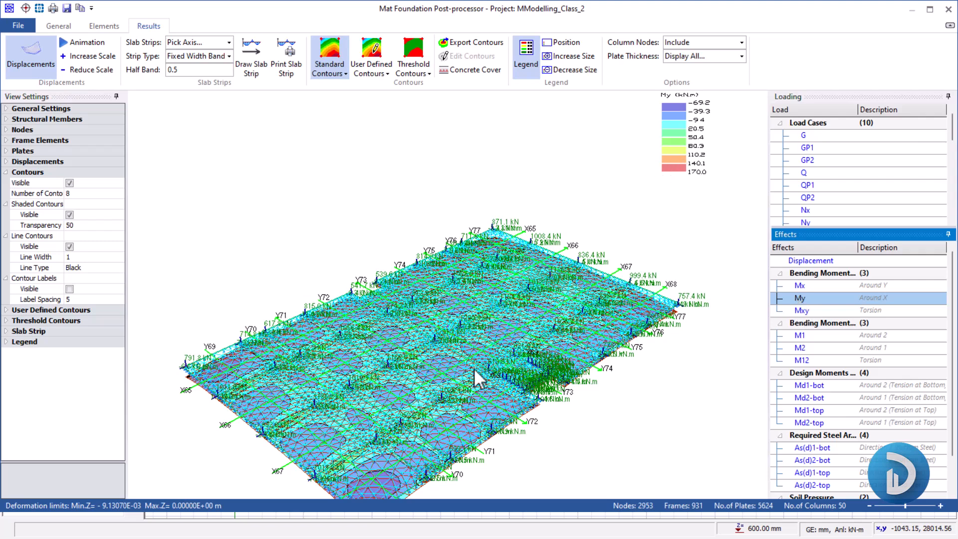
click(799, 311)
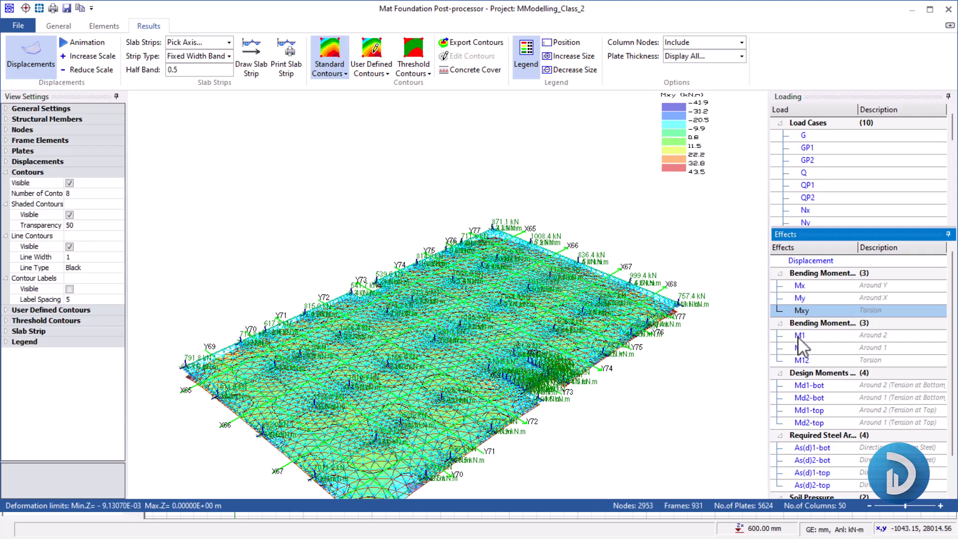
click(800, 335)
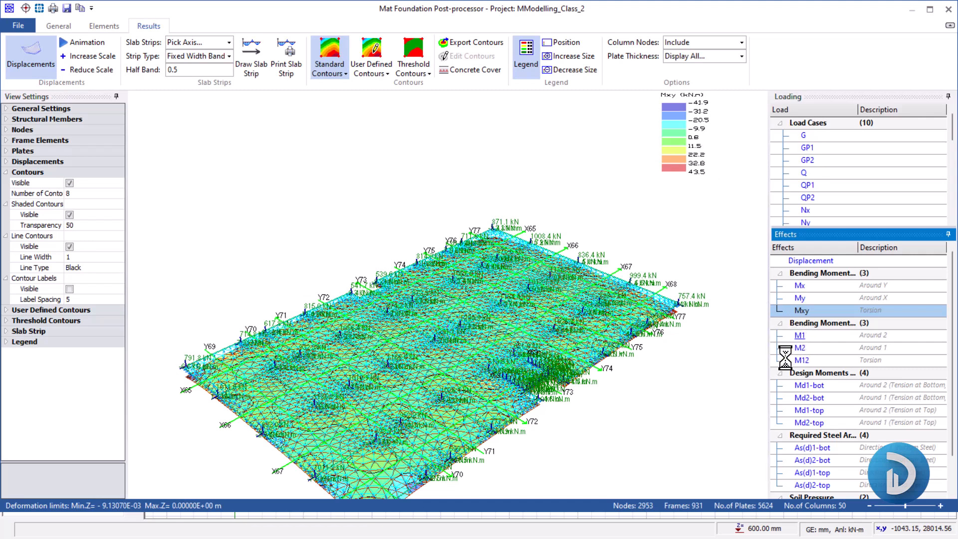
click(799, 348)
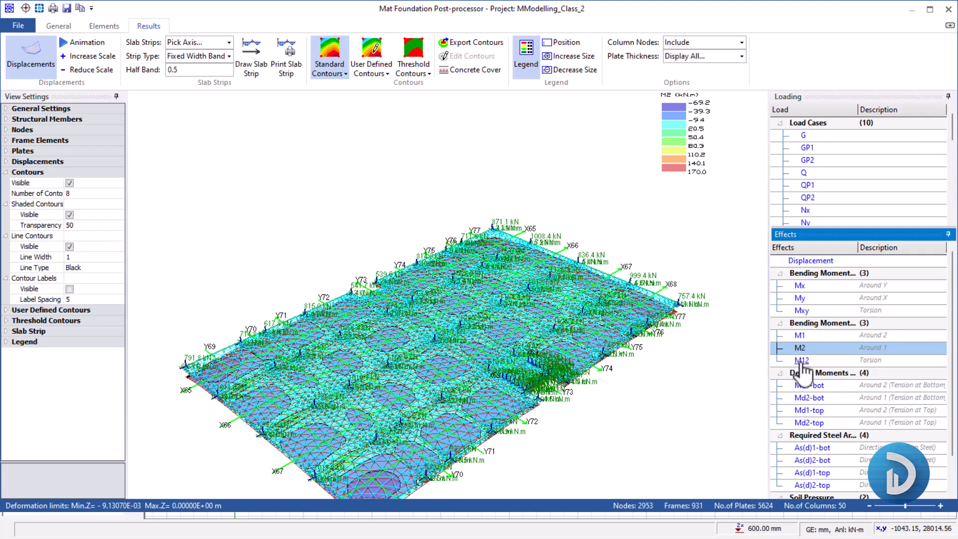
click(801, 360)
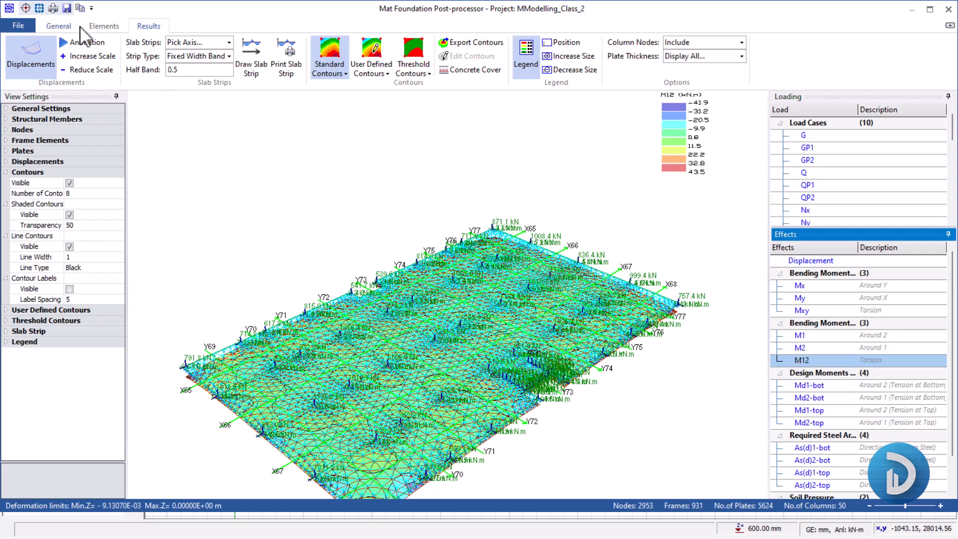
View the design moment contours Md1-bot, Md2-bot, Md1-top and Md2-top with the displacement animation running, and stop the animation
click(89, 43)
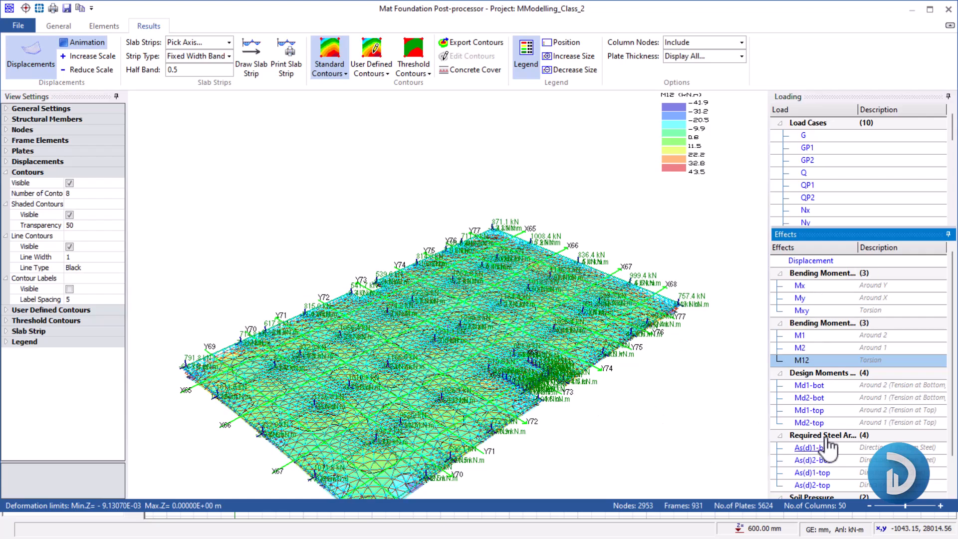
click(817, 386)
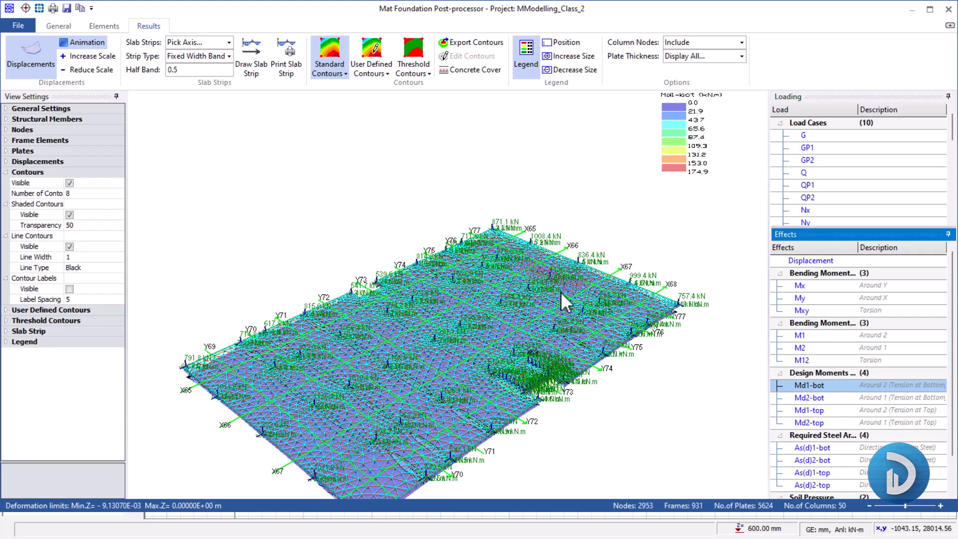
click(808, 398)
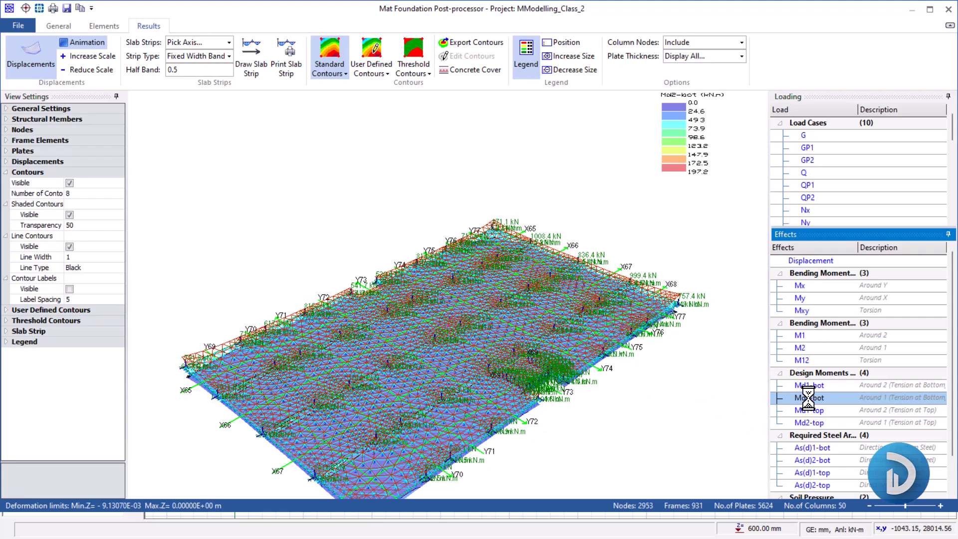
click(809, 411)
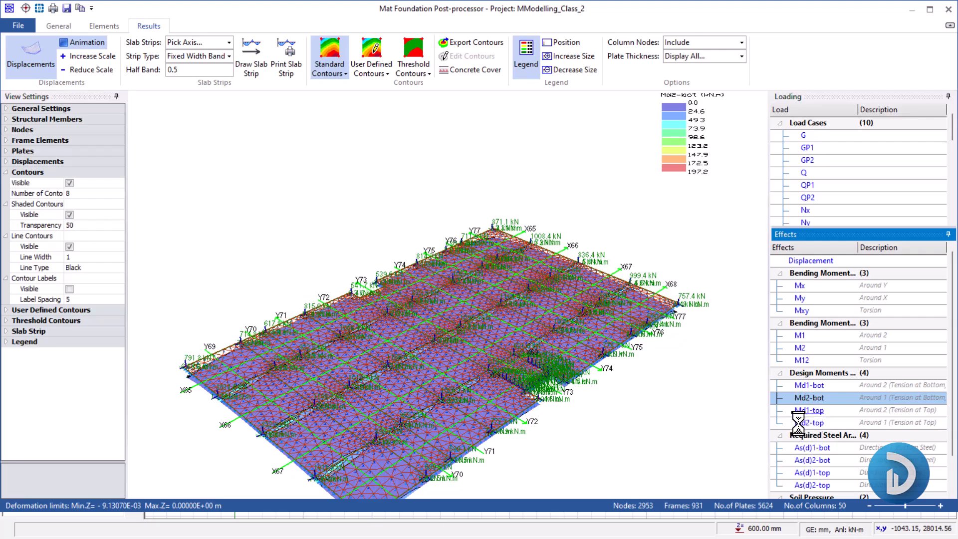
click(810, 422)
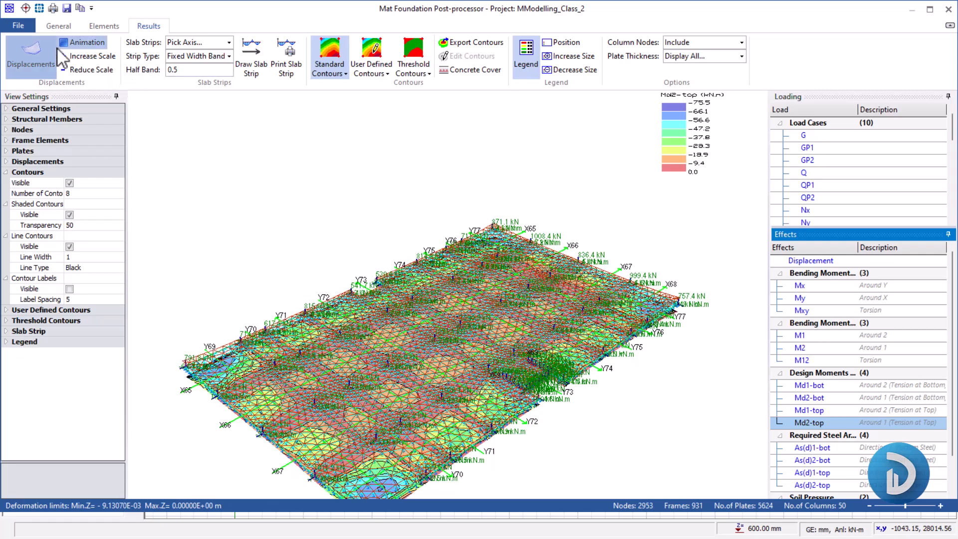
click(82, 42)
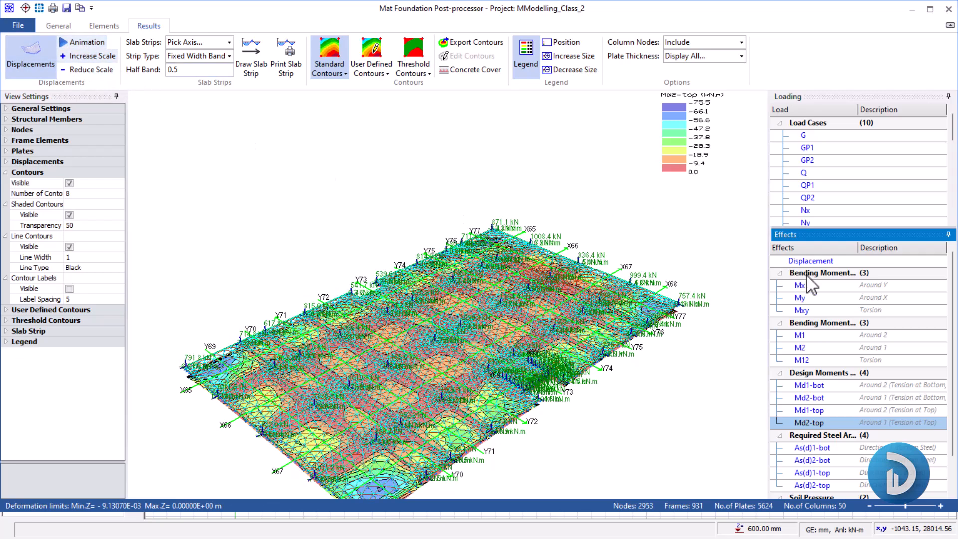
View the required steel contour As(d)1-bot and consult the bar areas per metre width in CROSS SECTIONAL AREAS.pdf for a matching bar size and spacing
scroll(829, 474, down, 1)
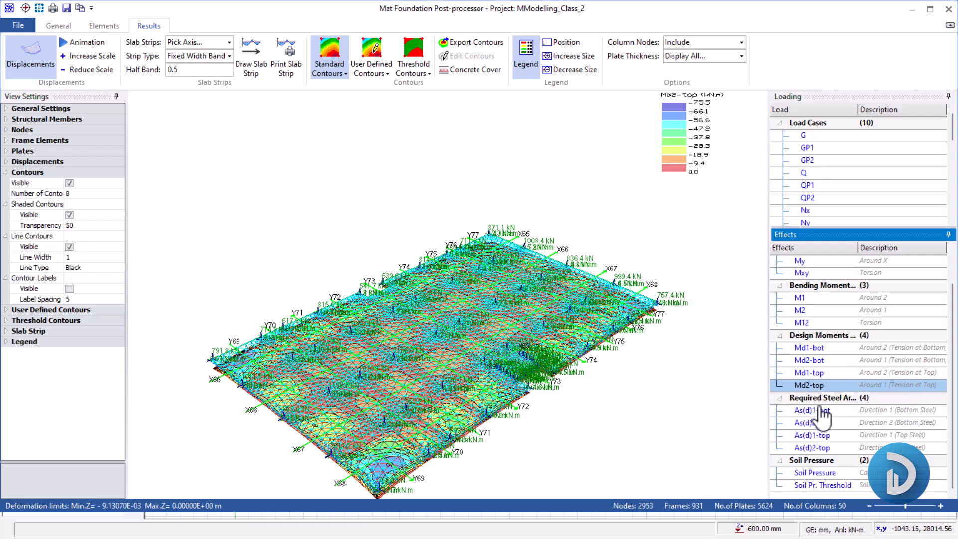
click(815, 411)
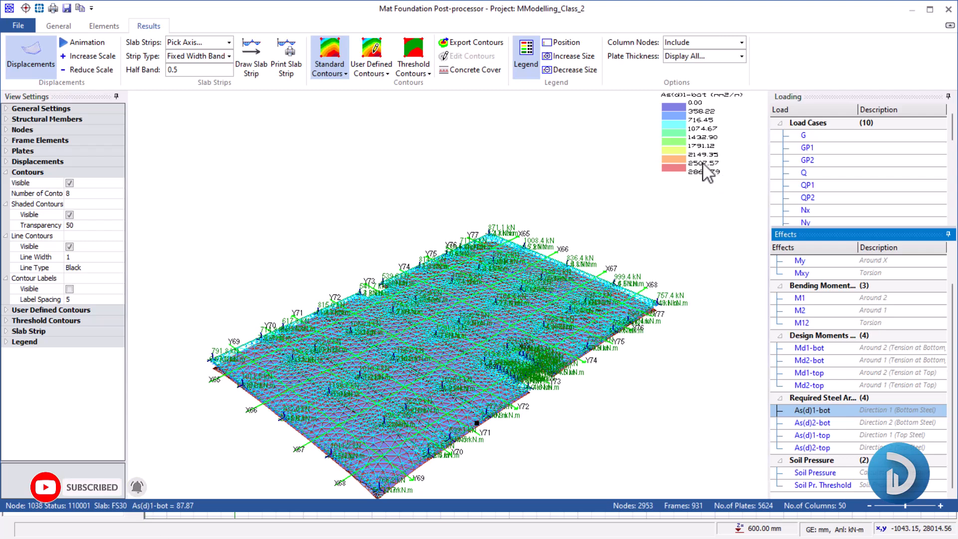
click(459, 537)
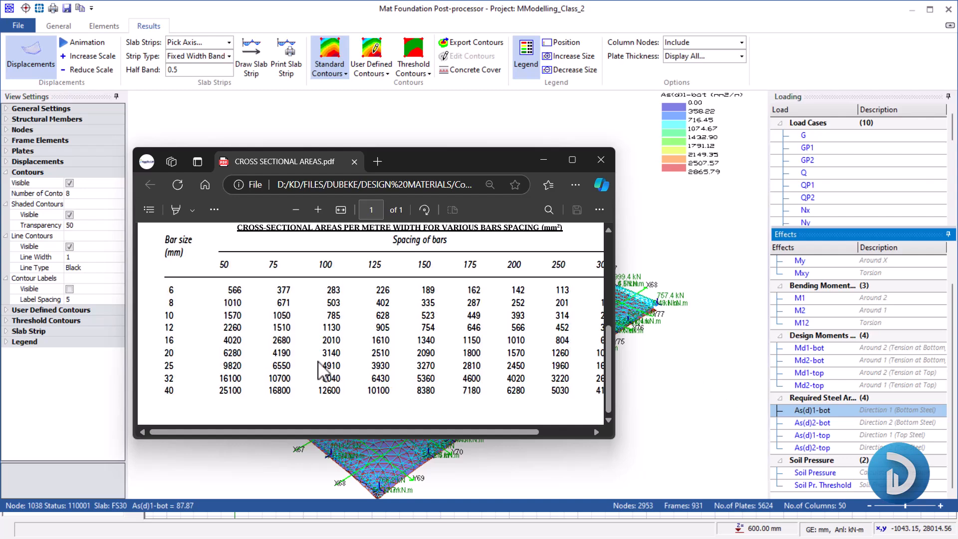
click(230, 338)
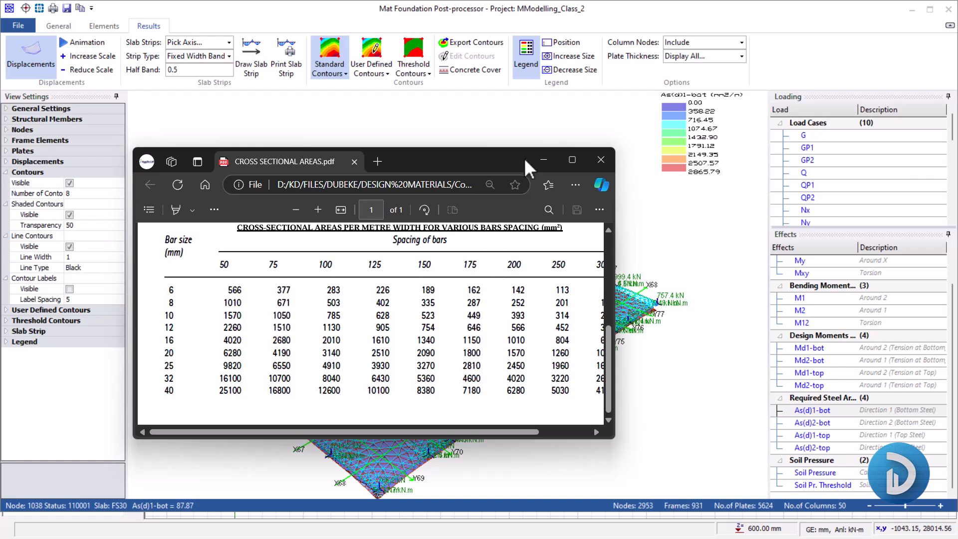
click(543, 160)
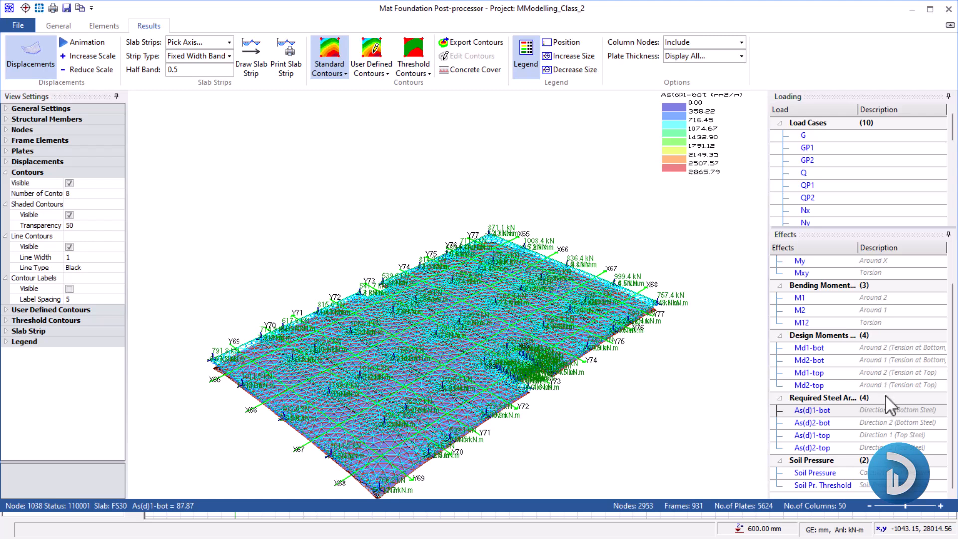
View the remaining required steel area contours one after another for As(d)2-bot, As(d)1-top and As(d)2-top
click(817, 426)
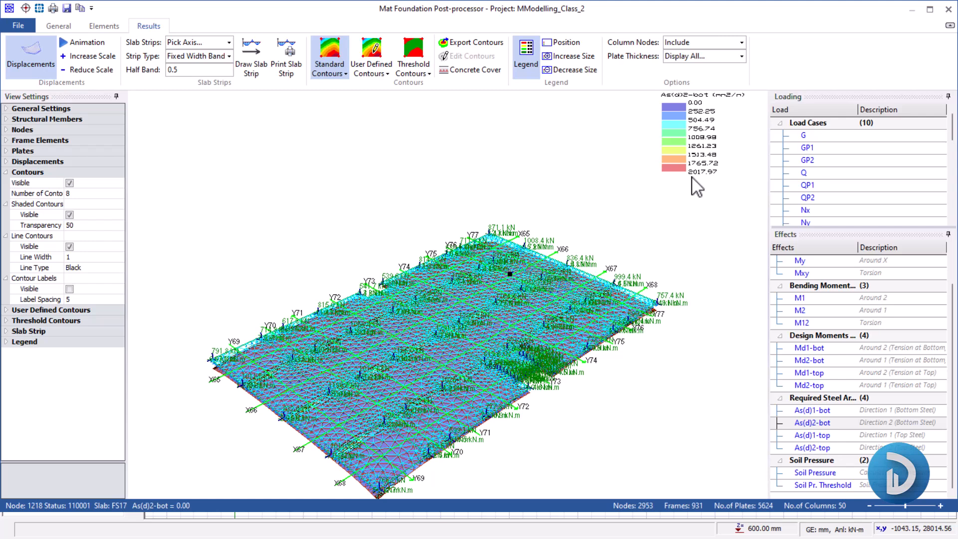
click(811, 435)
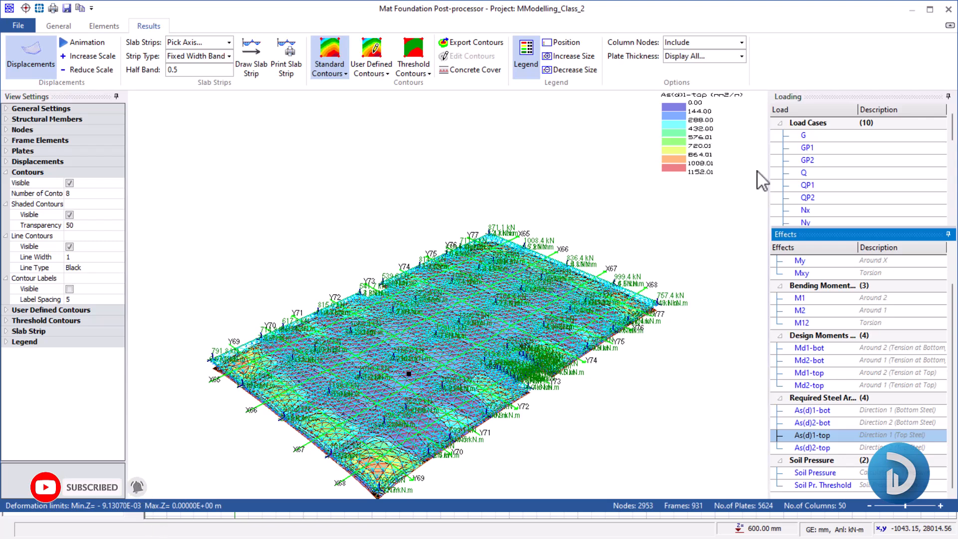
click(816, 449)
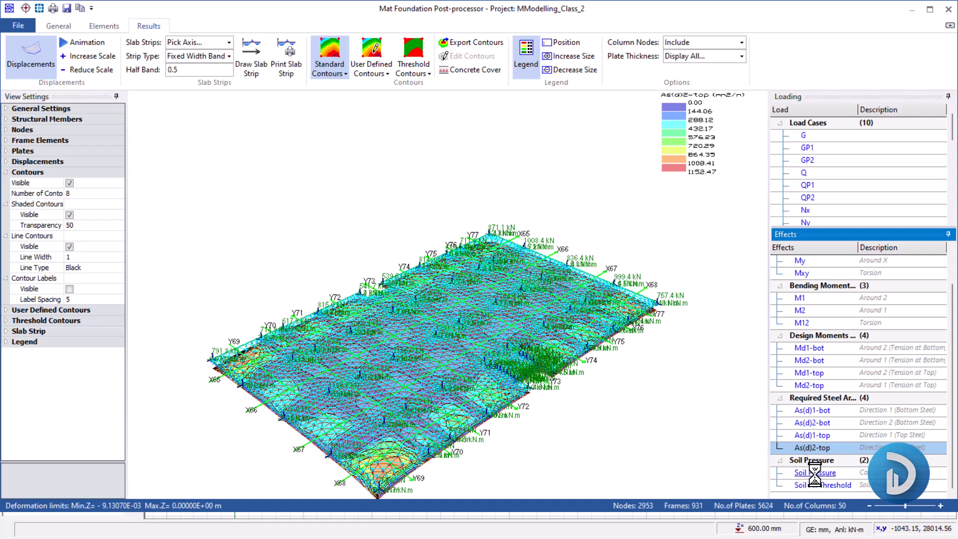
Check the raft's soil pressure contour at a corner node against the allowable limit, calculated as 110 × 1.4 in Calculator
click(815, 473)
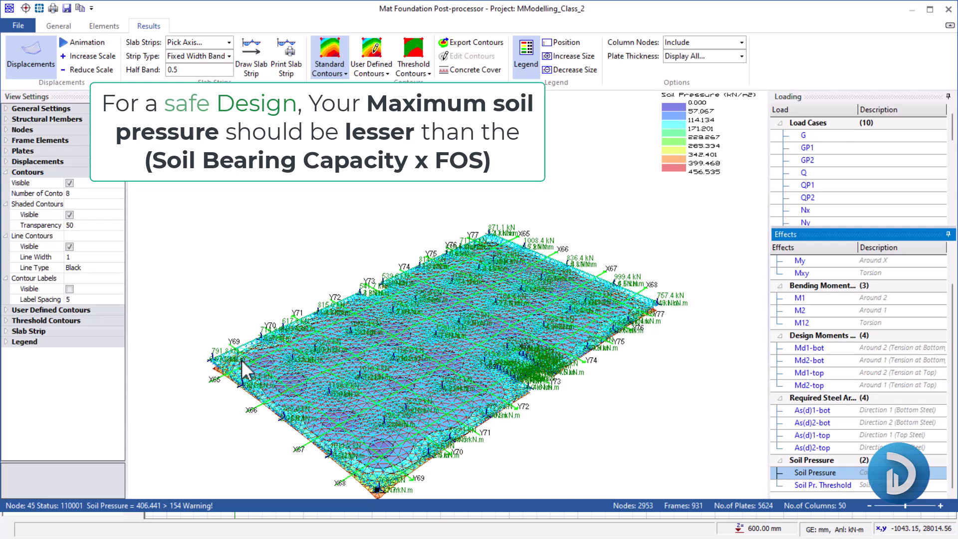
click(215, 367)
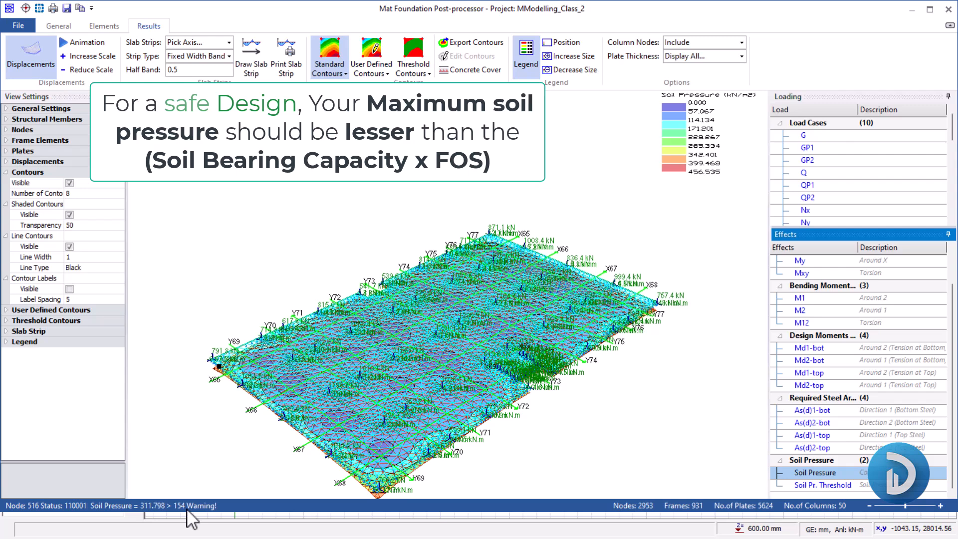
click(639, 530)
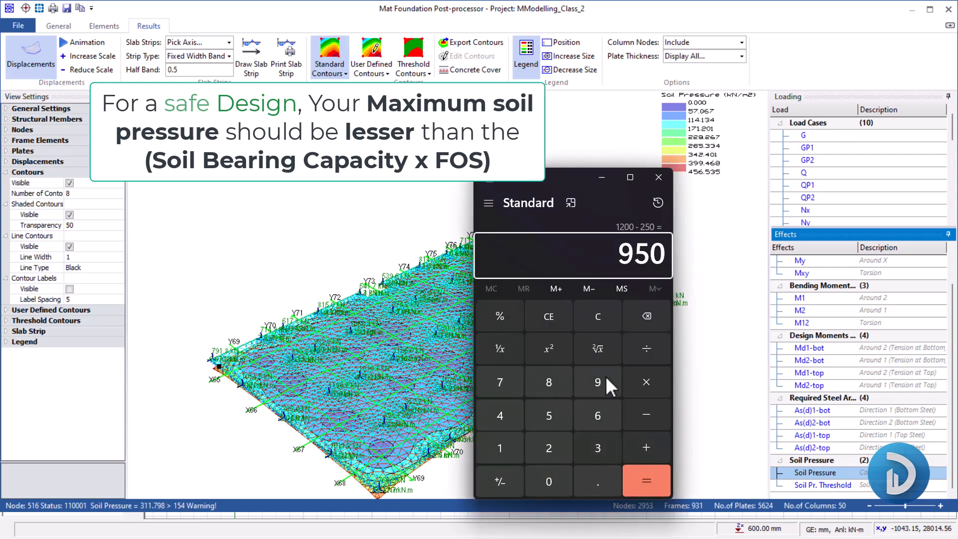
key(Escape)
drag(559, 181, 522, 138)
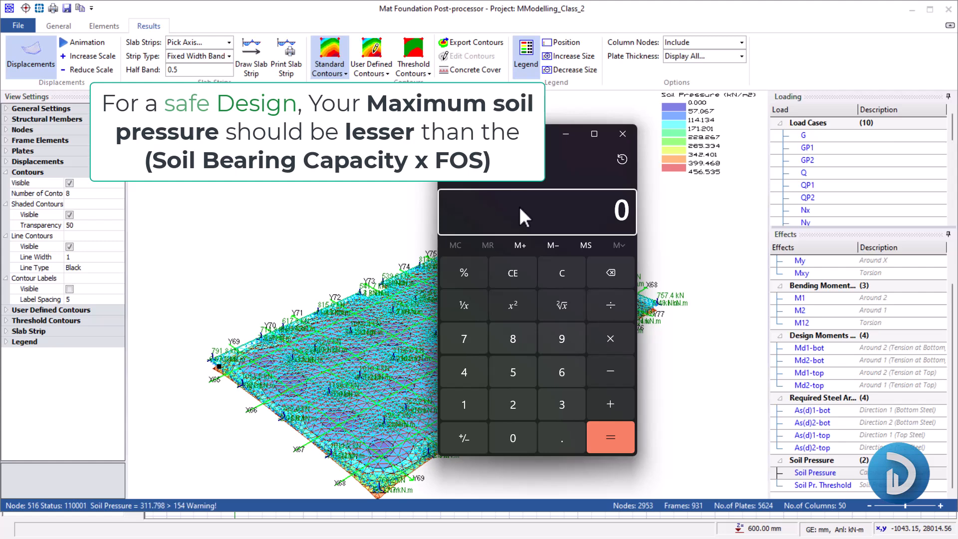
text(110)
key(asterisk)
text(1.4)
key(Return)
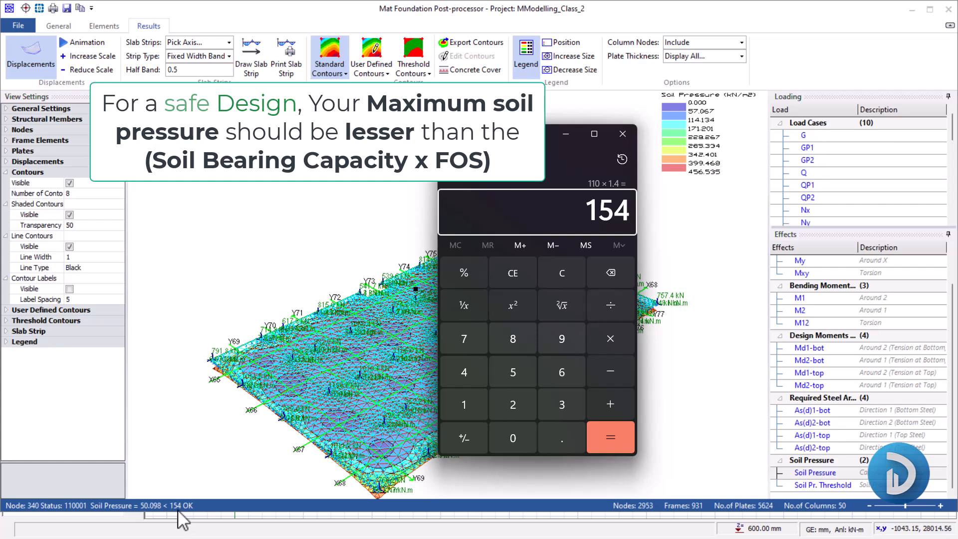
click(567, 133)
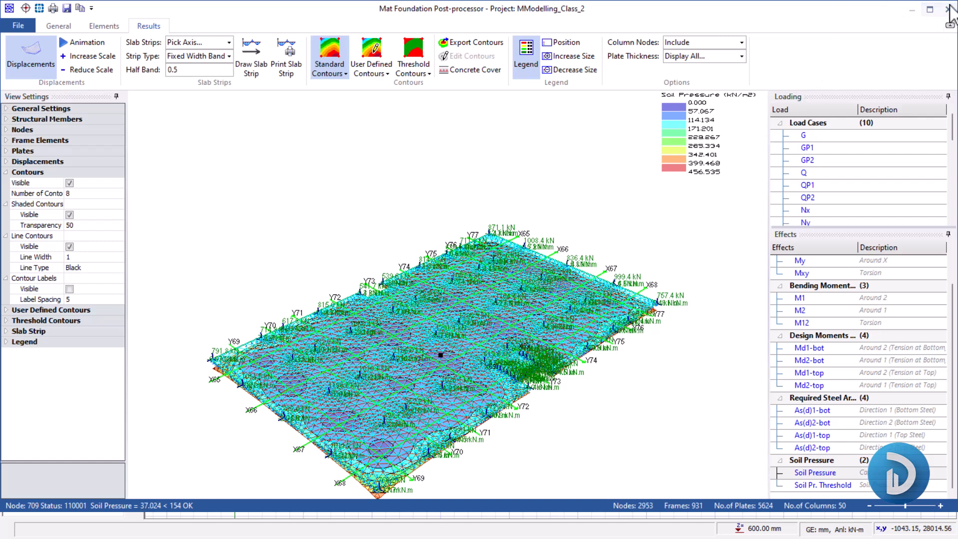
Leave the mat foundation post-processor without transferring slab strip results and close the finite elements floor analysis
click(947, 19)
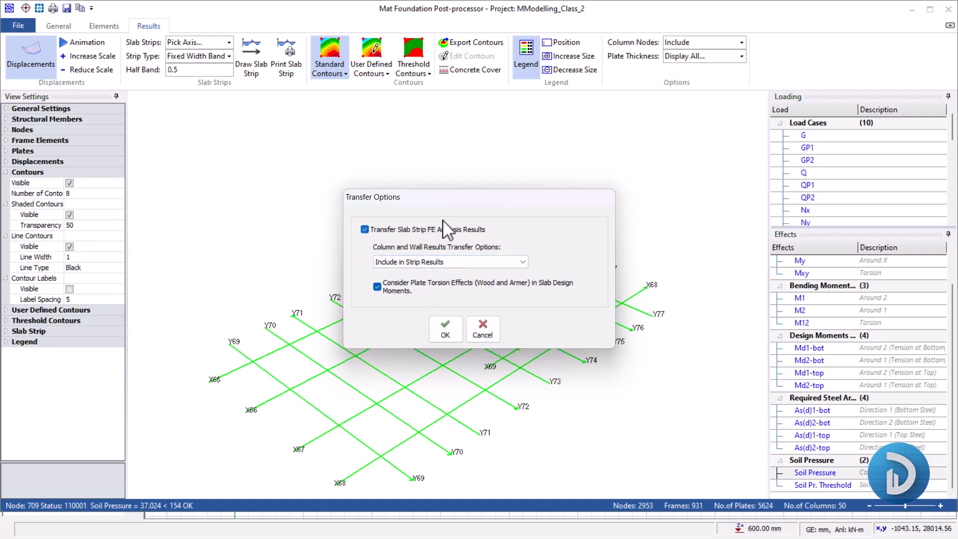
click(482, 330)
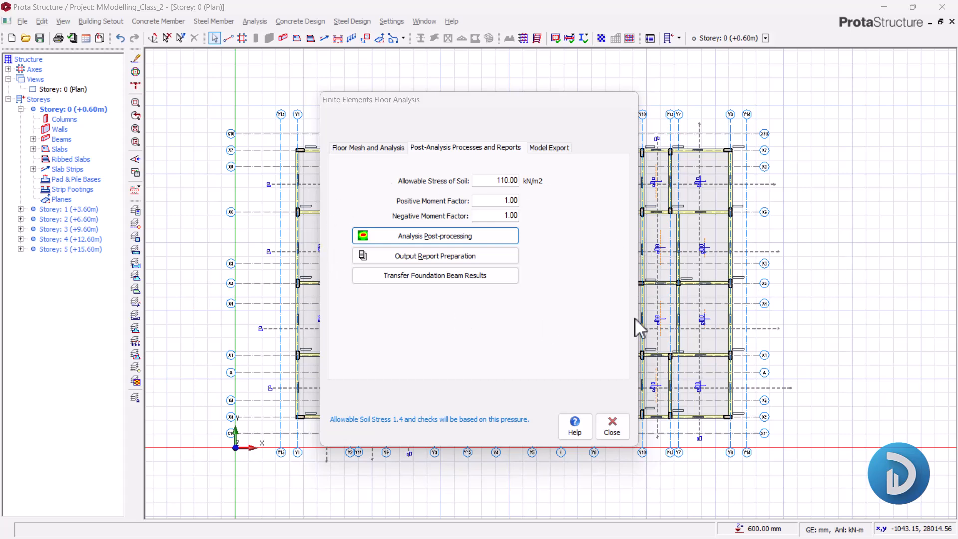
click(615, 433)
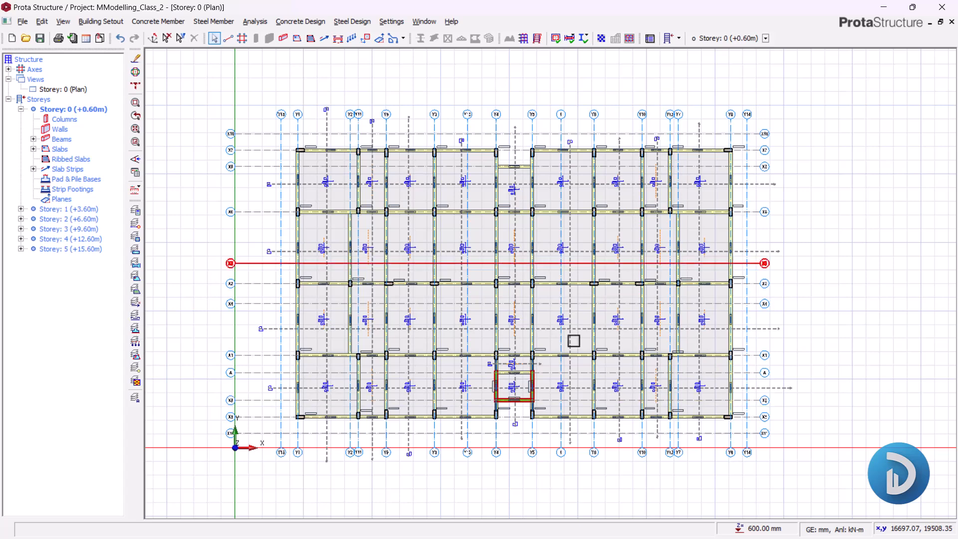
mouse_move(427, 329)
middle_down()
mouse_move(502, 321)
mouse_move(430, 330)
middle_up()
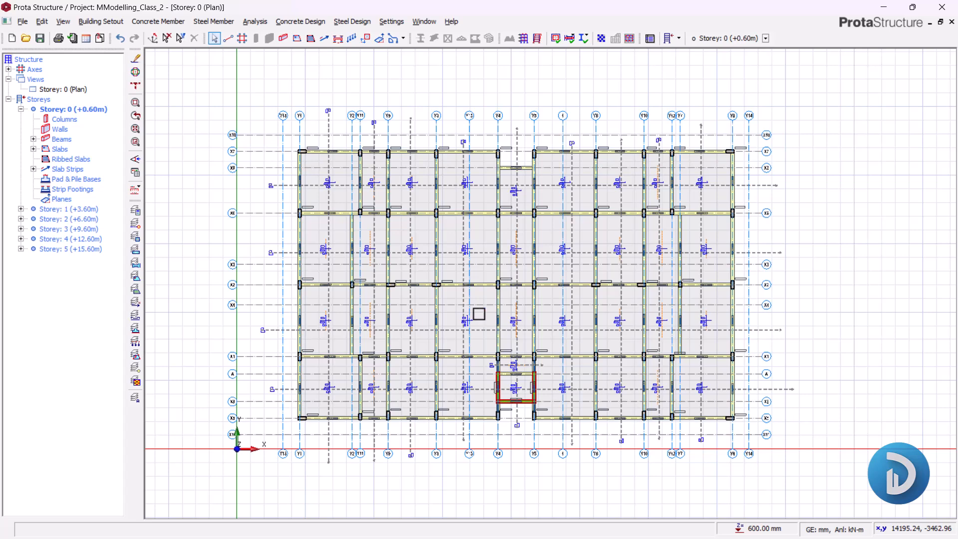
Check the allowable soil stress ultimate strength factor in the foundation design settings and discard any edits
click(394, 23)
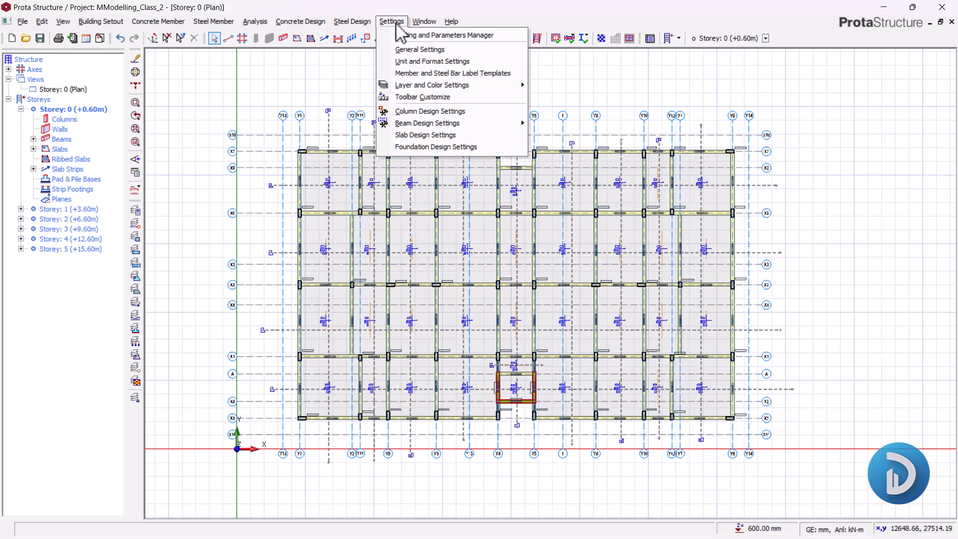
click(423, 148)
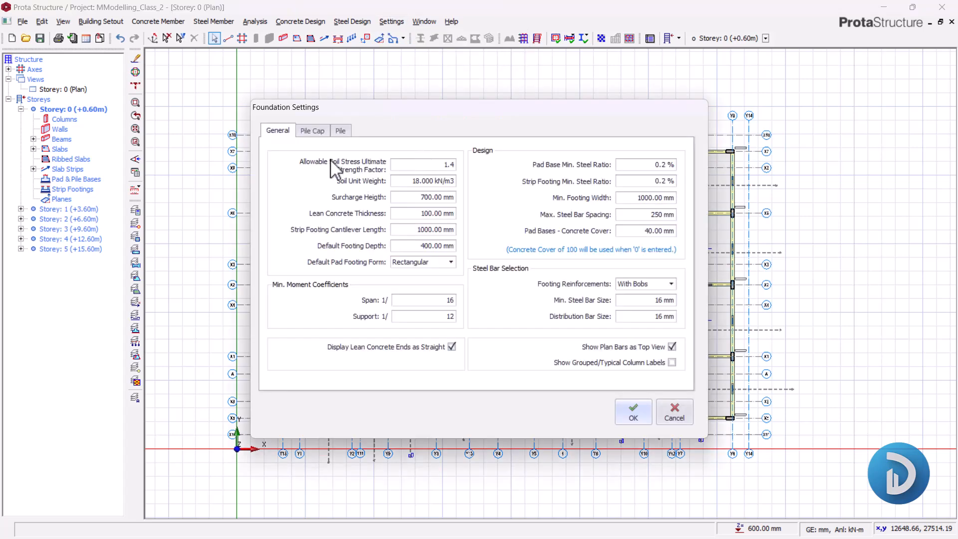
double_click(445, 168)
text(1)
click(675, 412)
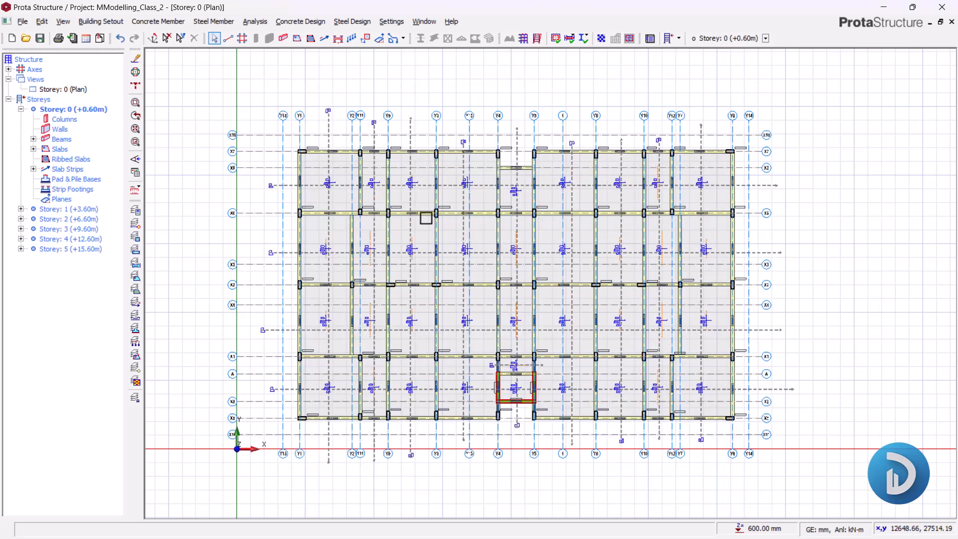
Examine the Storey 0 foundation plan, including the slab, beam and column labels near axes X7 and Y1
scroll(435, 228, up, 3)
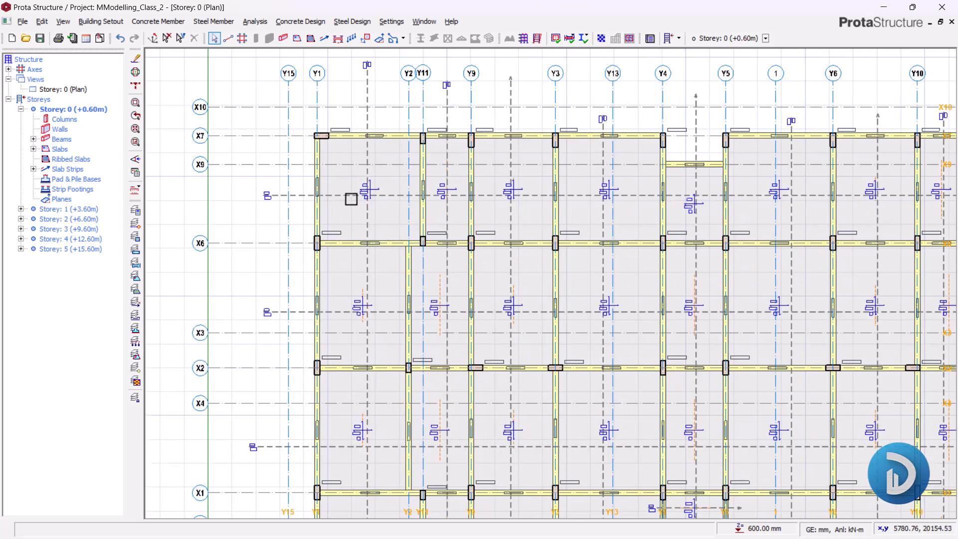
middle_drag(352, 199, 362, 274)
scroll(552, 226, down, 4)
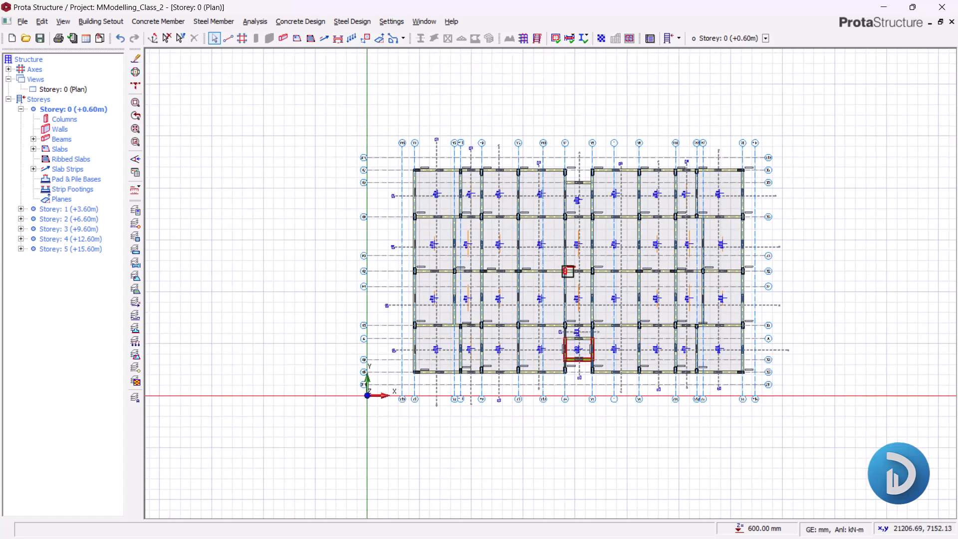
scroll(496, 272, up, 3)
middle_drag(321, 104, 345, 210)
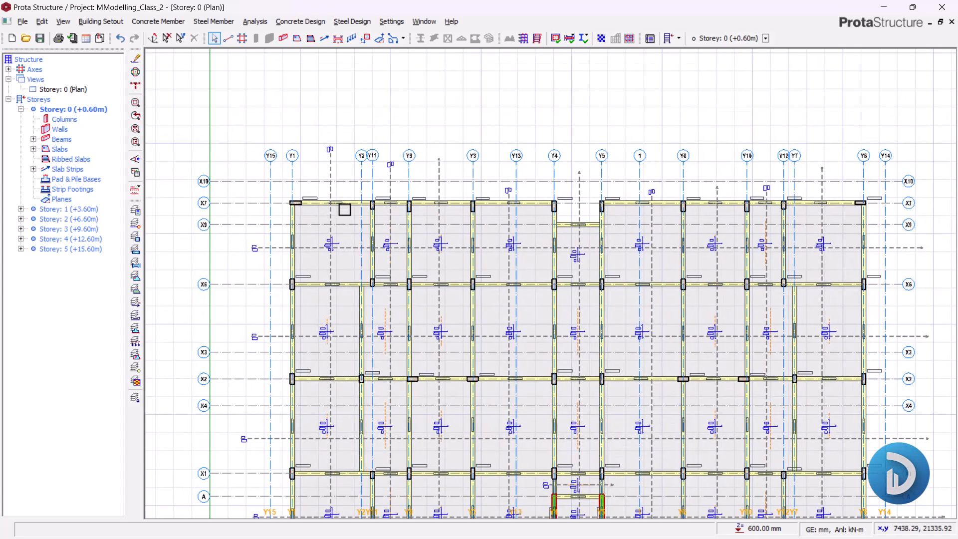
scroll(280, 183, up, 3)
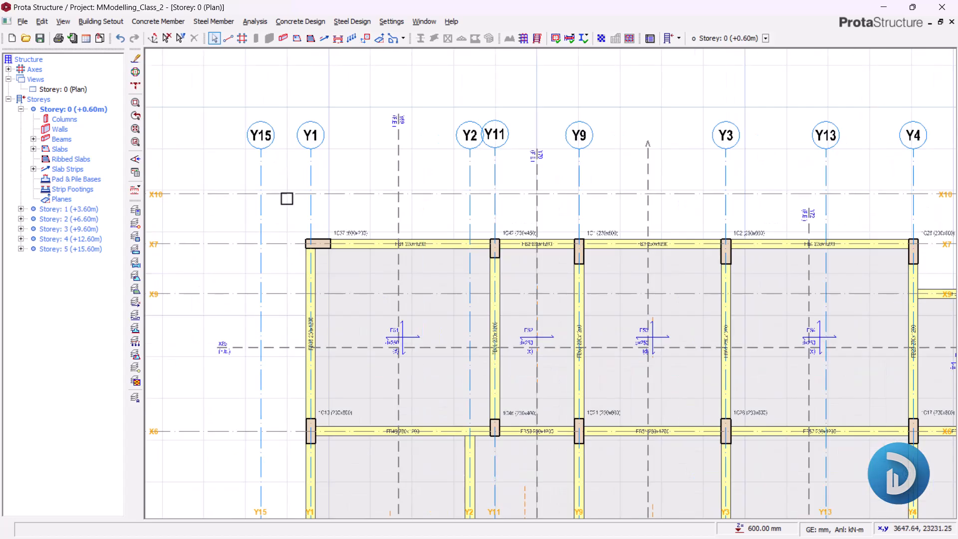
scroll(311, 244, up, 2)
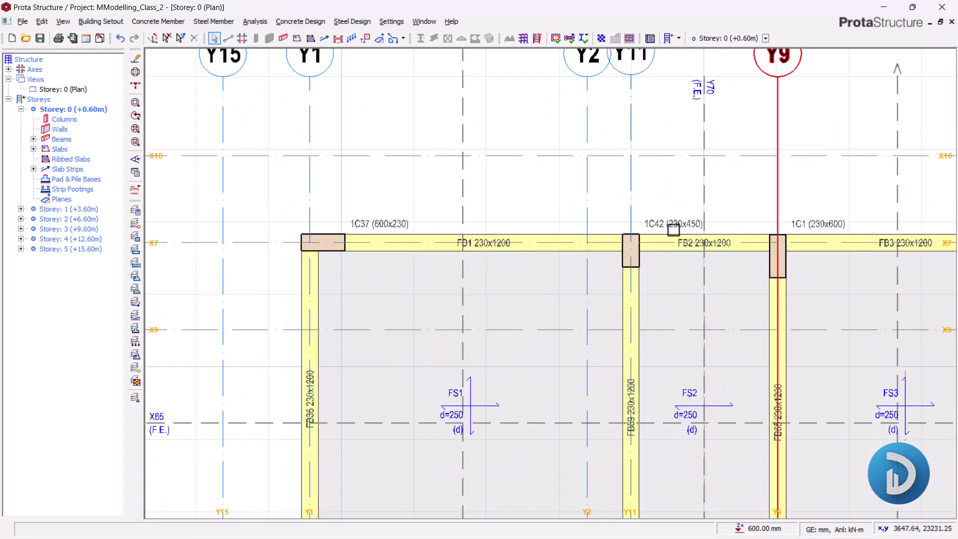
scroll(444, 208, down, 5)
middle_drag(376, 361, 372, 277)
scroll(372, 278, down, 2)
middle_drag(536, 311, 464, 305)
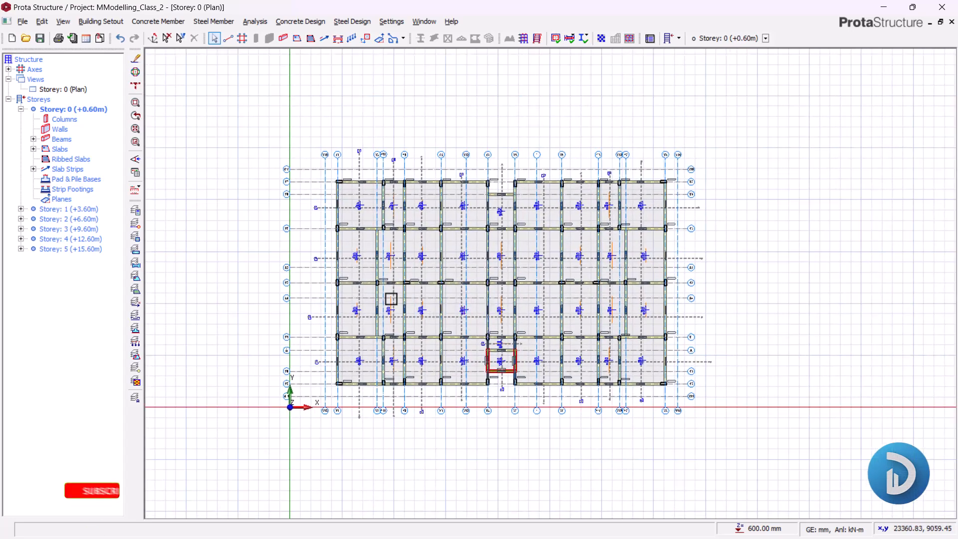
scroll(388, 298, up, 2)
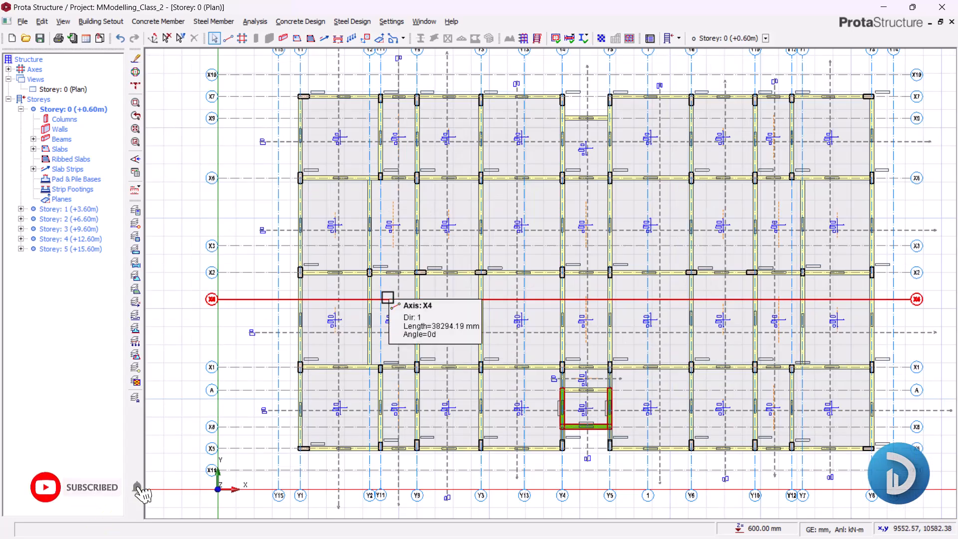
Open the properties of foundation slab FS1 near axes X7 and Y1 and set its relative level to 0
click(296, 39)
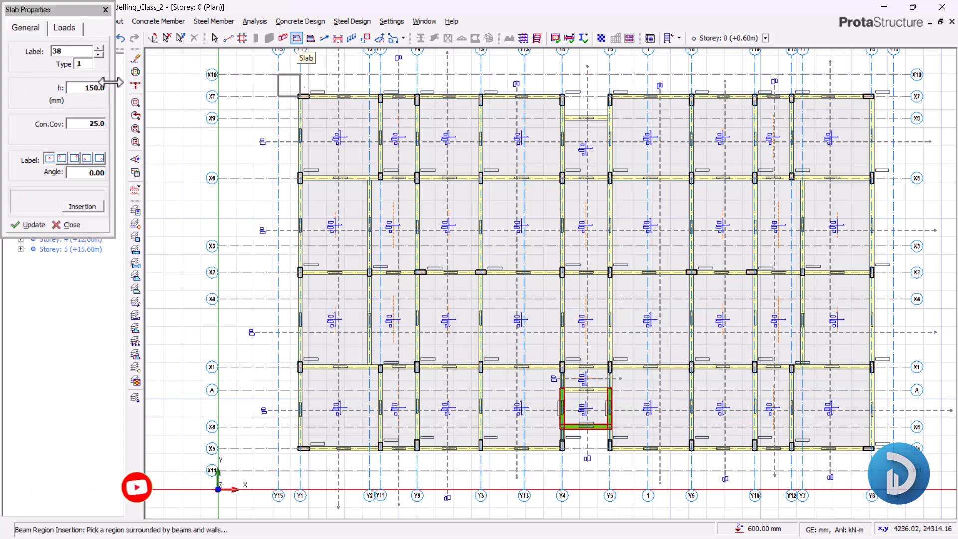
click(69, 224)
scroll(368, 136, up, 6)
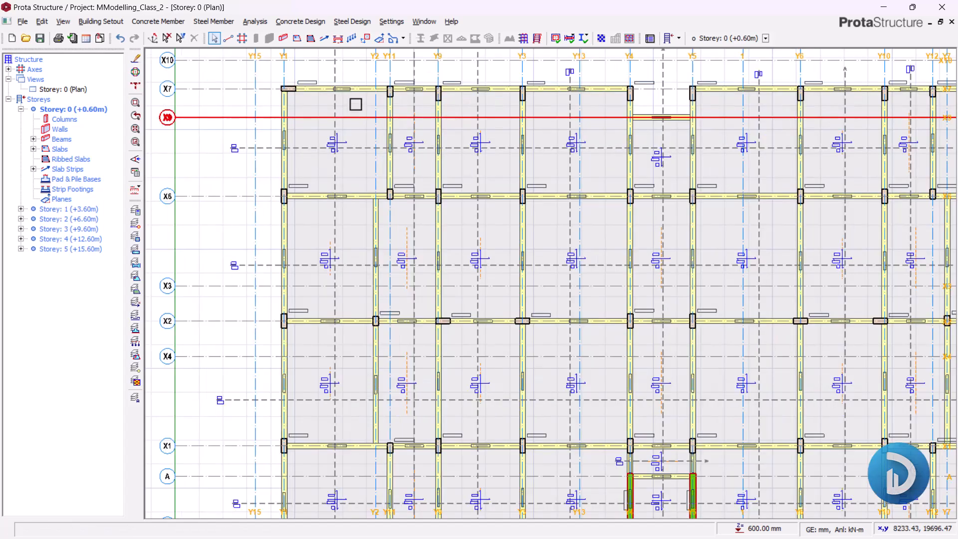
click(351, 147)
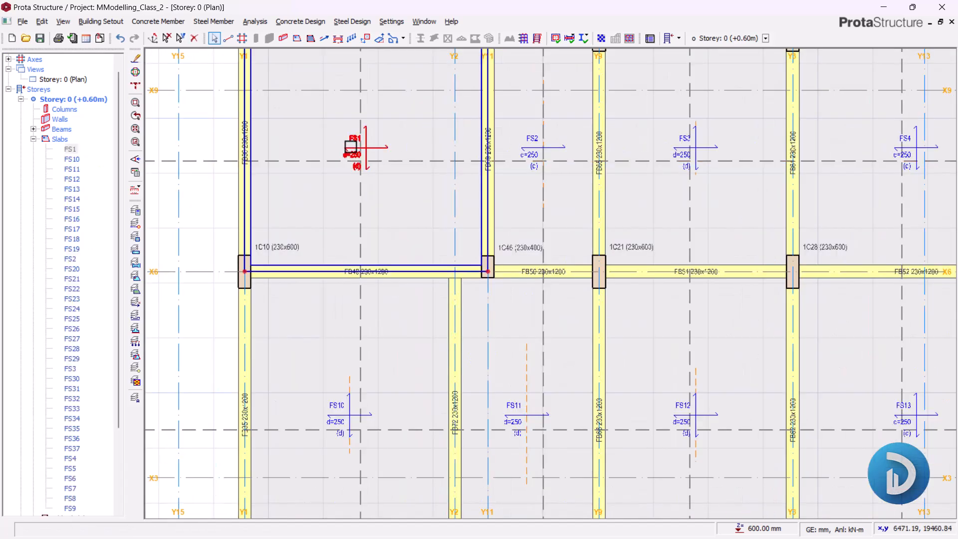
right_click(311, 109)
click(324, 118)
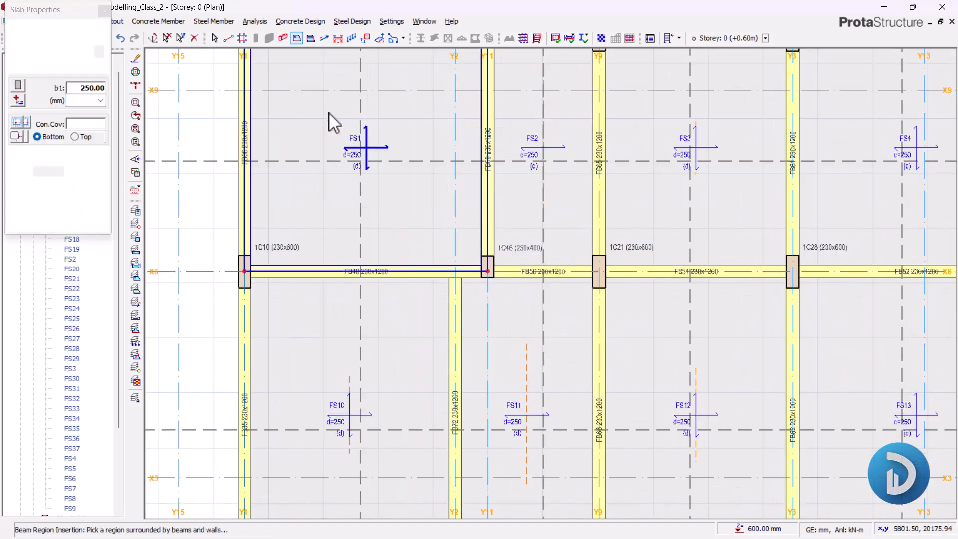
scroll(450, 277, down, 5)
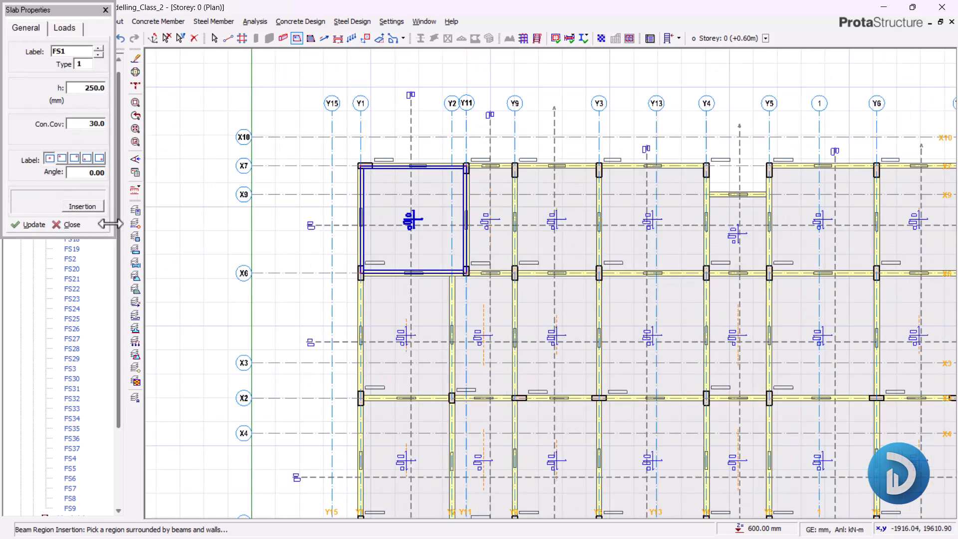
click(64, 29)
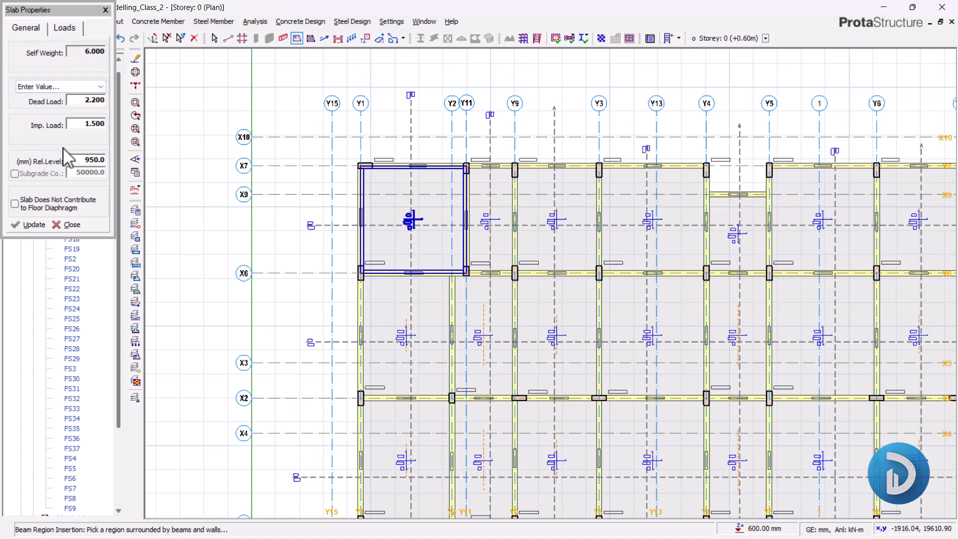
double_click(94, 160)
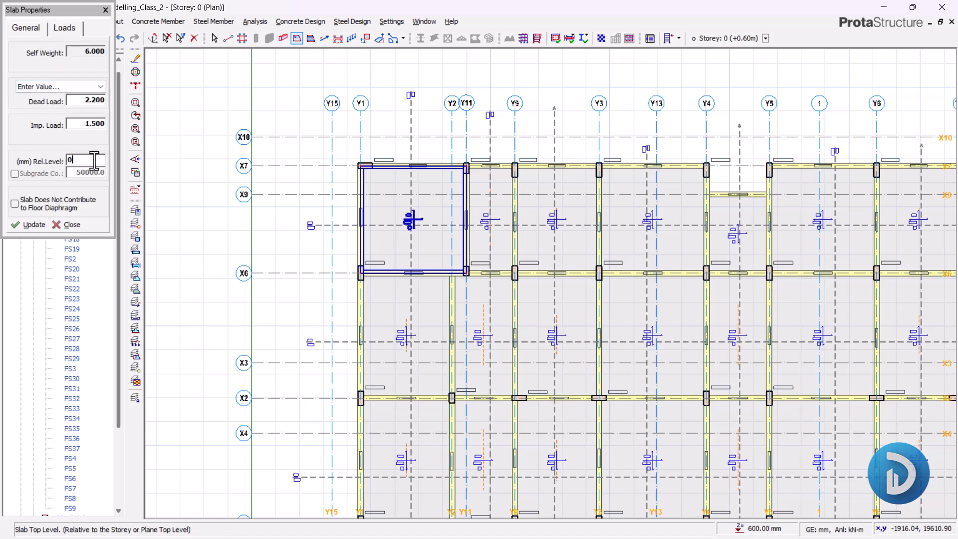
Choose slab type 12 and set the cantilever length to 1000 mm, keeping the 250 mm thickness
click(27, 29)
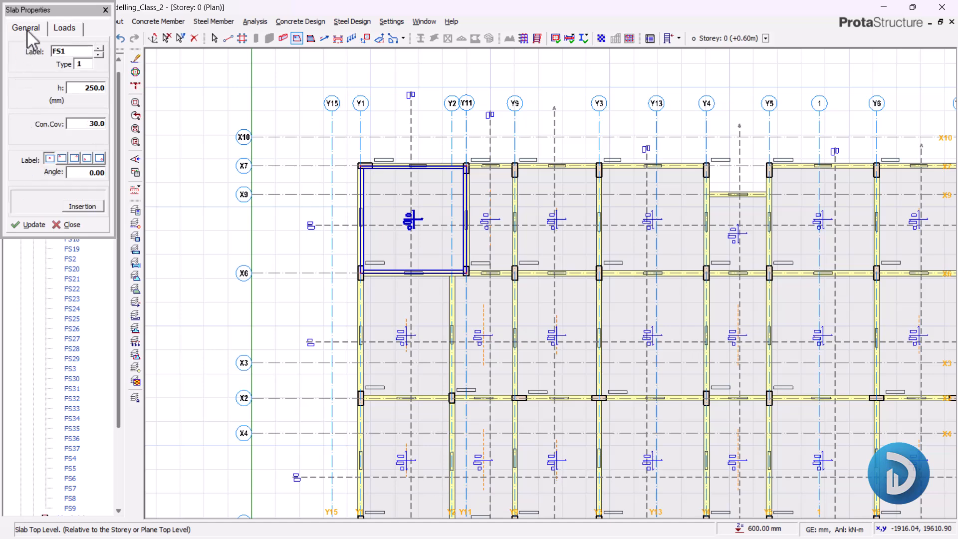
click(81, 65)
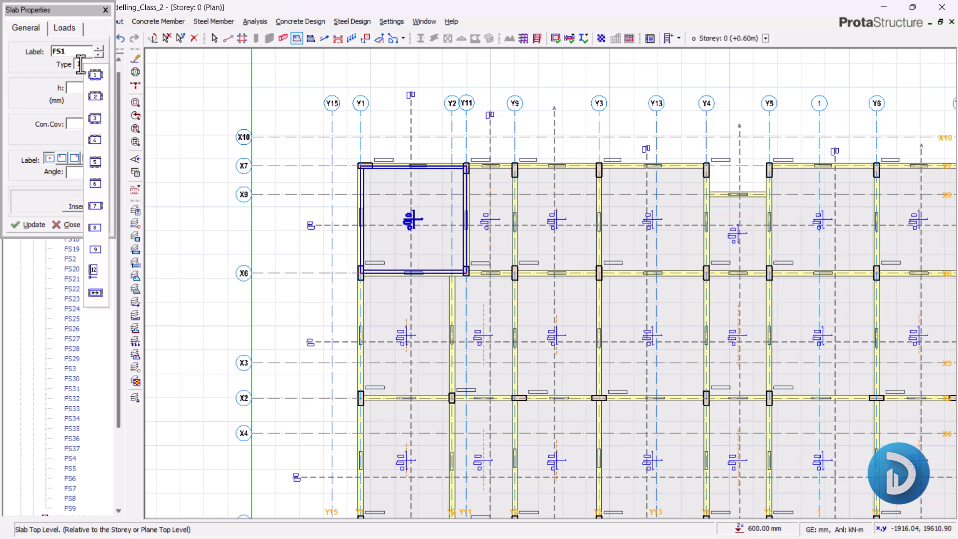
click(94, 271)
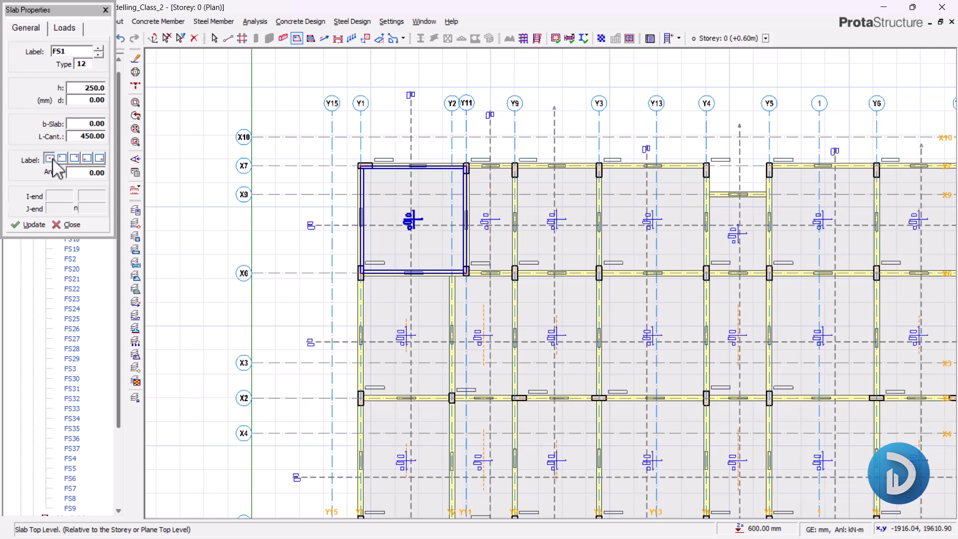
scroll(348, 122, up, 2)
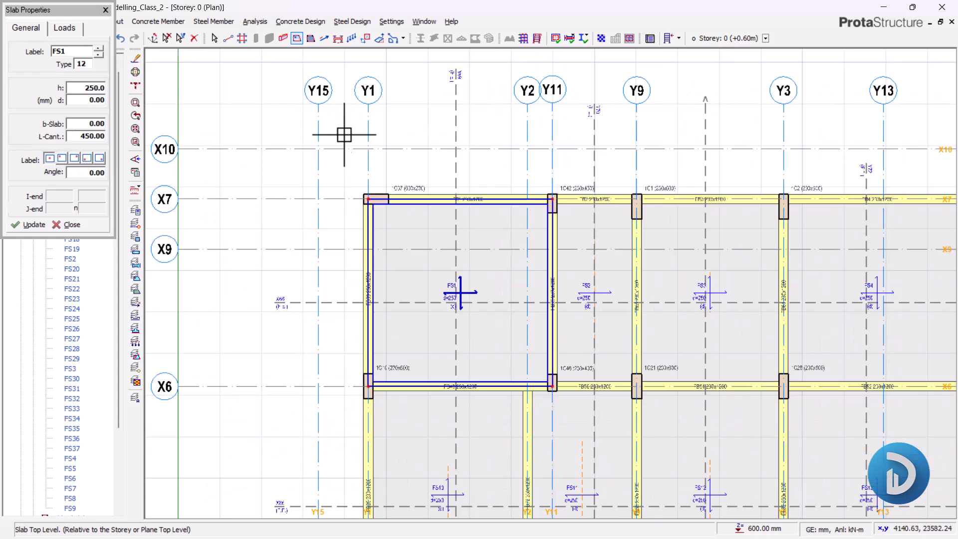
double_click(88, 136)
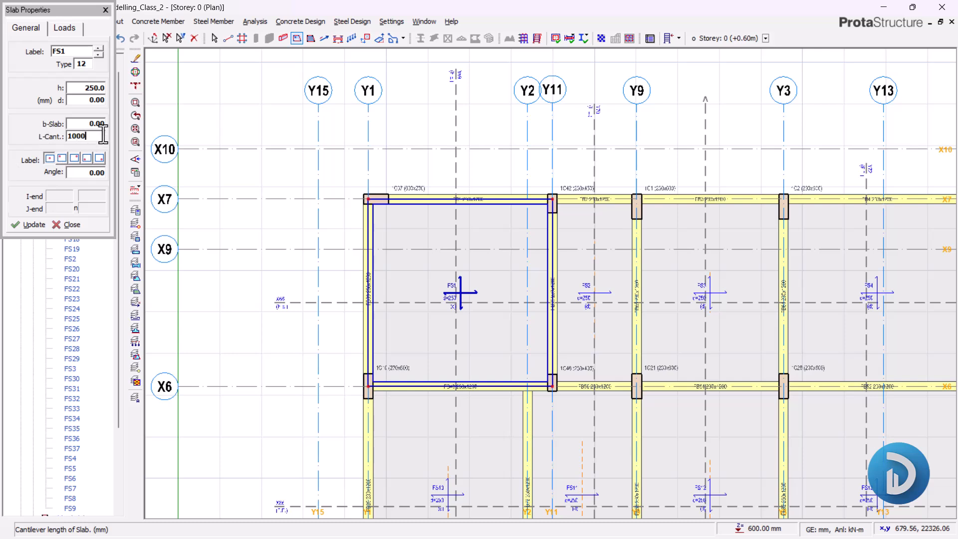
double_click(91, 124)
double_click(83, 135)
scroll(427, 188, up, 2)
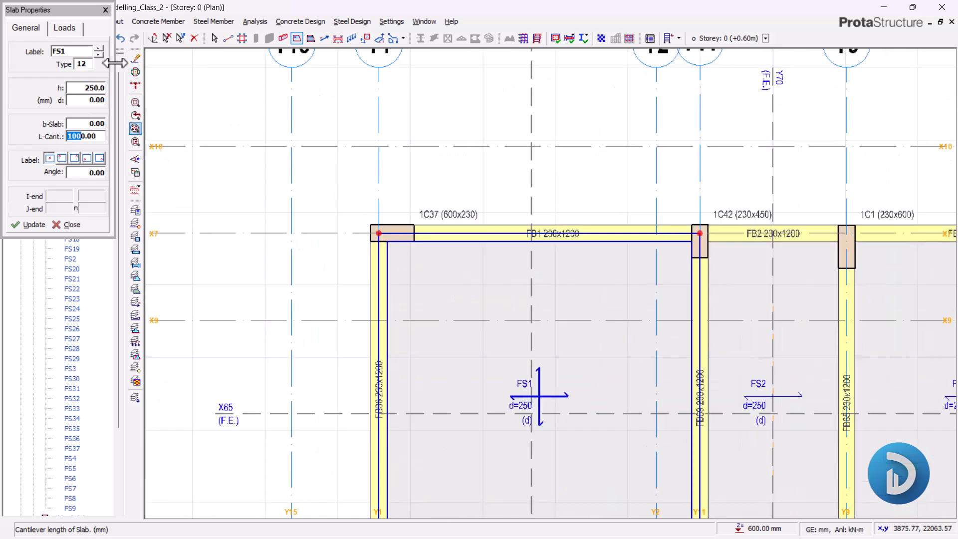
Insert the cantilever slab at relative level 0 outside beam FB1 between Y1 and Y11 on X7, accepting the invalidated raft analysis
click(70, 28)
double_click(99, 160)
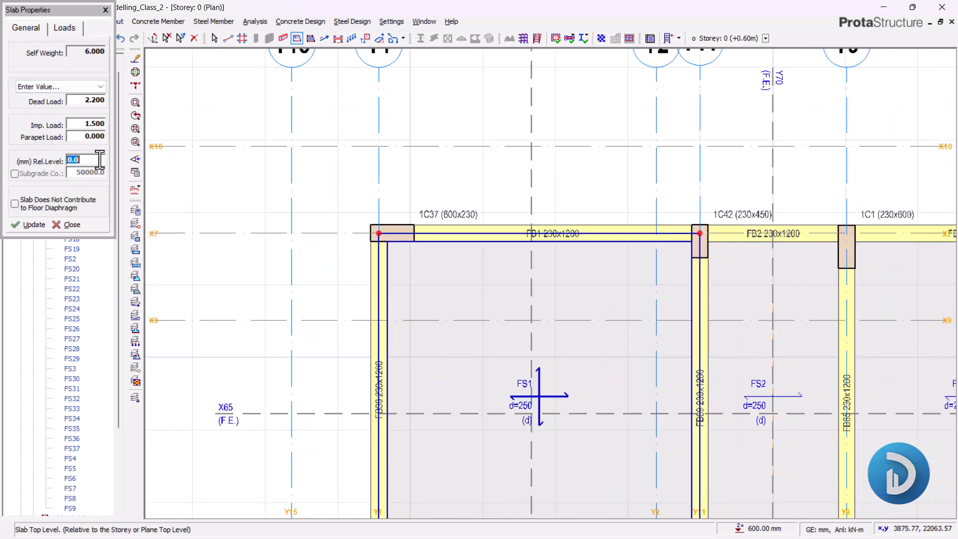
click(379, 232)
click(700, 232)
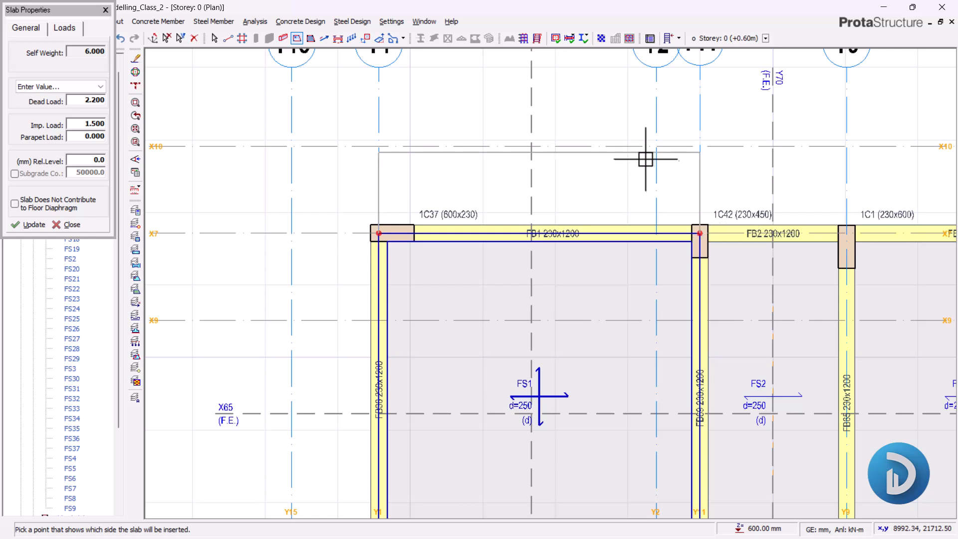
click(609, 122)
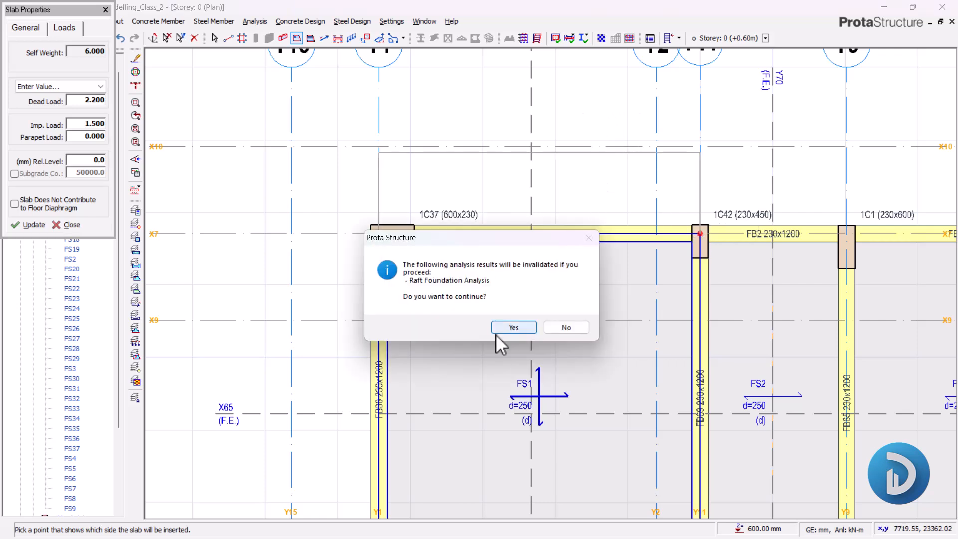
click(514, 327)
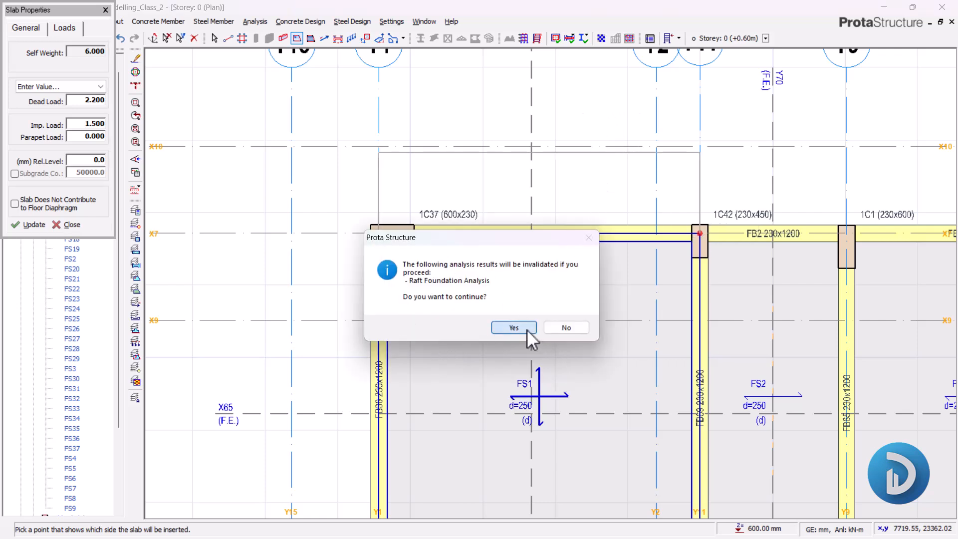
click(55, 228)
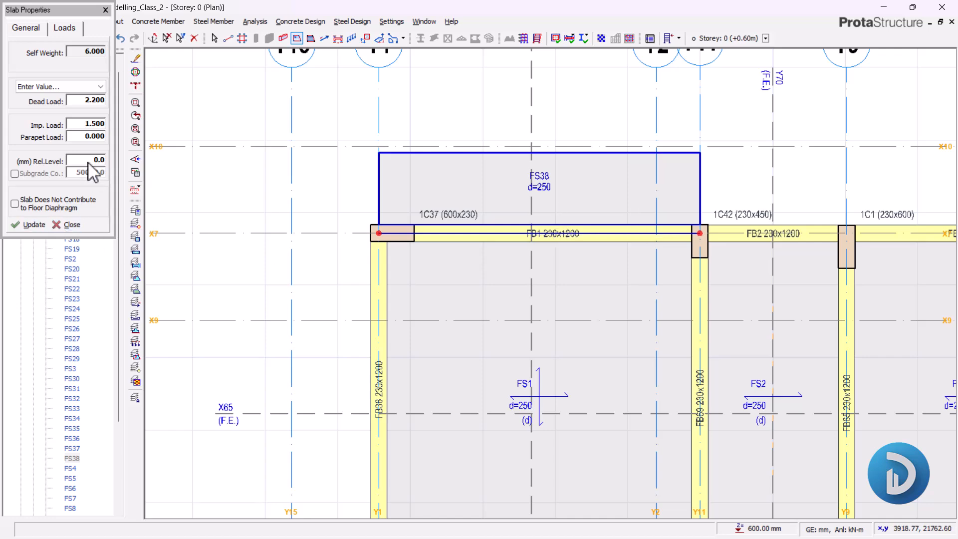
Examine the level of the new cantilever slab against the foundation in the 3D view and return to the Storey 0 plan
right_click(74, 81)
click(100, 92)
scroll(529, 233, down, 2)
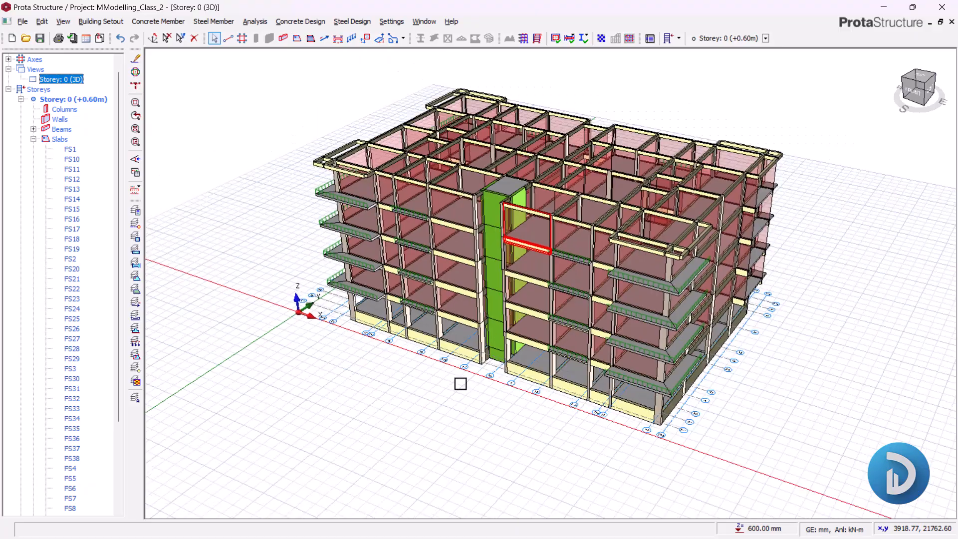
drag(431, 398, 470, 391)
scroll(462, 396, up, 5)
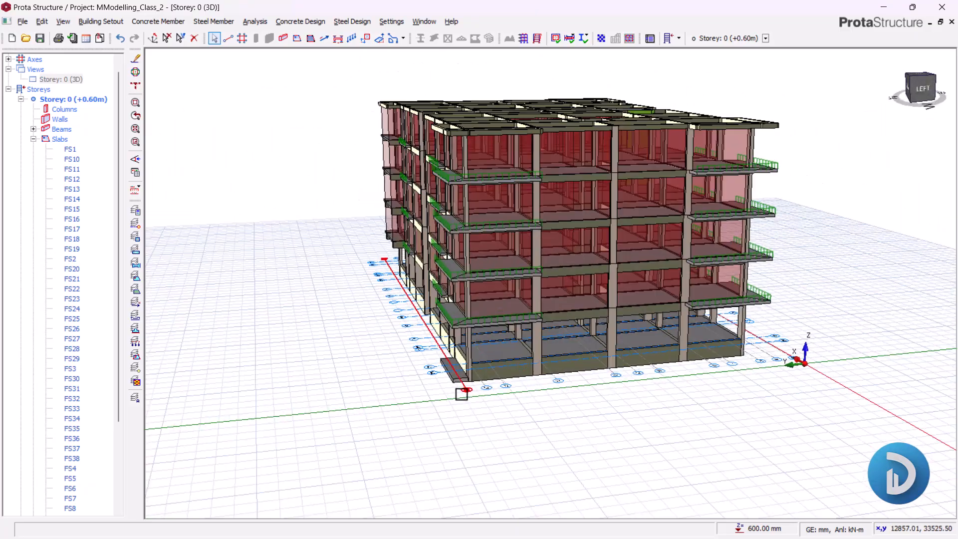
scroll(483, 409, up, 3)
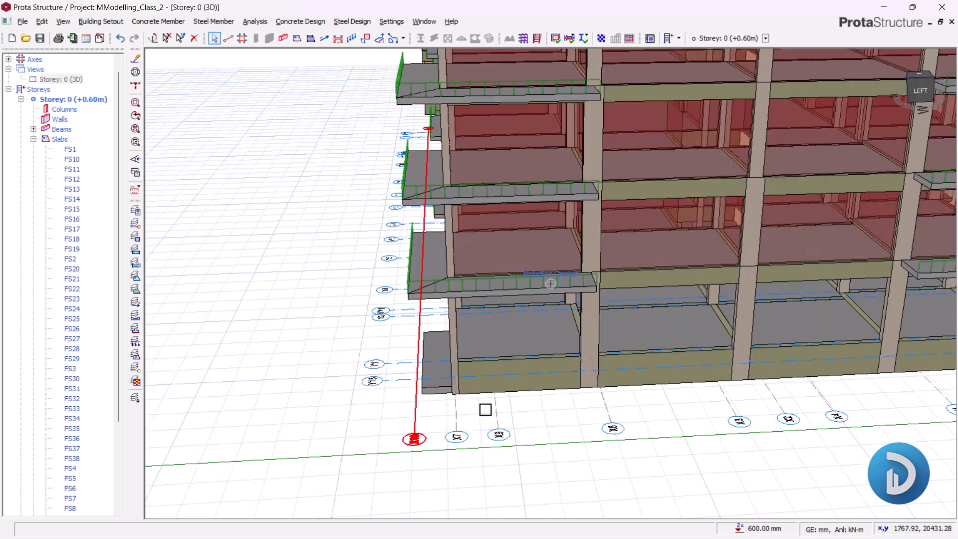
scroll(474, 449, up, 3)
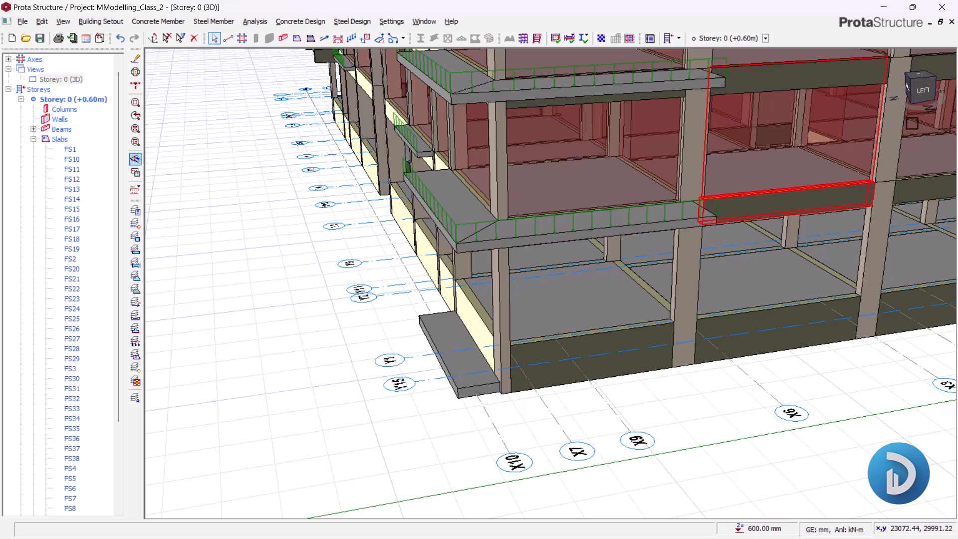
right_click(78, 81)
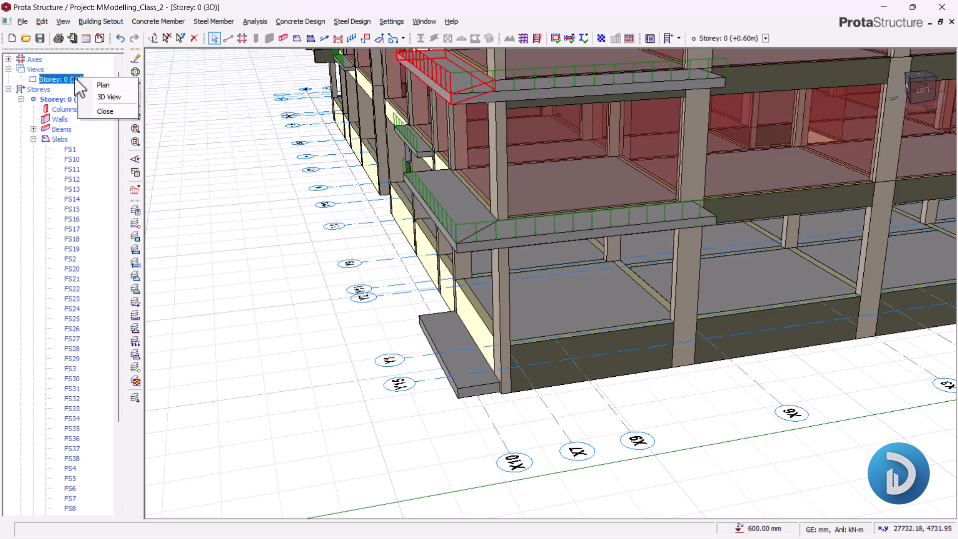
click(95, 85)
Reuse slab FS38's properties to insert a 1000 mm cantilever slab outside beam FB2 between Y11 and Y9 on X7
scroll(430, 116, down, 2)
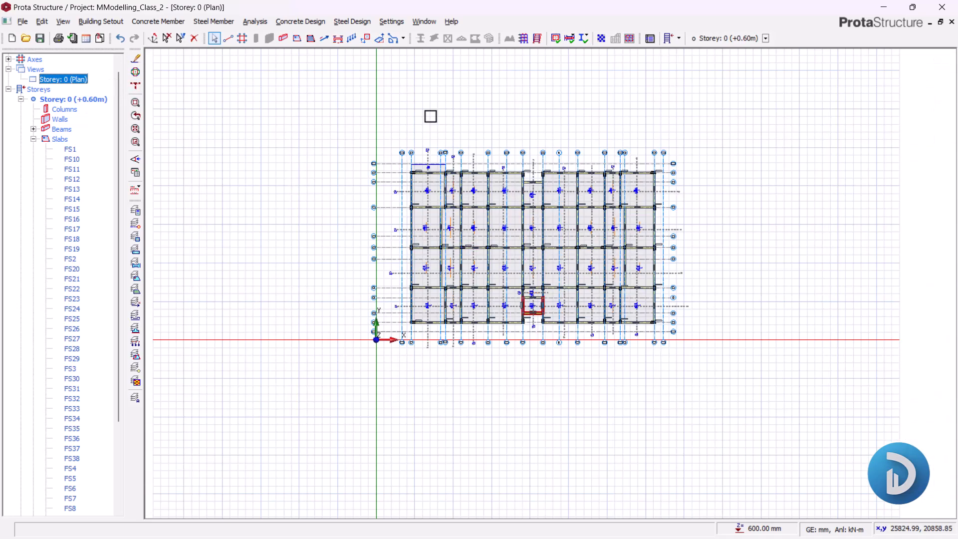
scroll(464, 195, up, 4)
scroll(434, 199, up, 5)
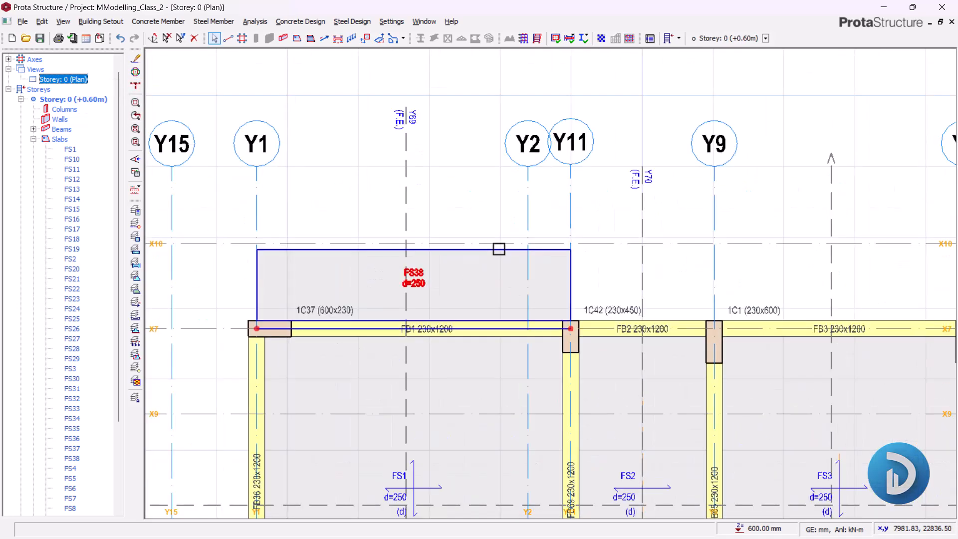
click(498, 248)
right_click(458, 161)
click(474, 164)
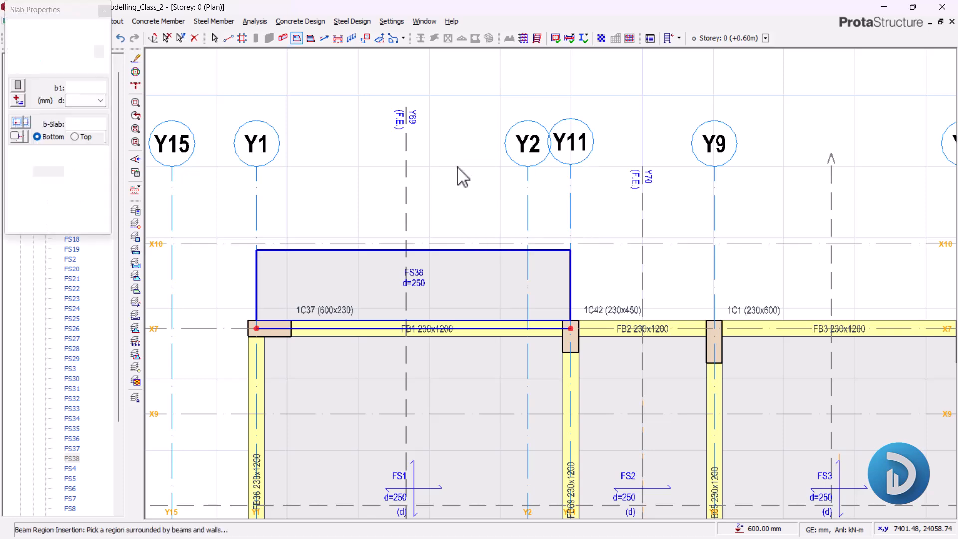
middle_drag(610, 349, 444, 286)
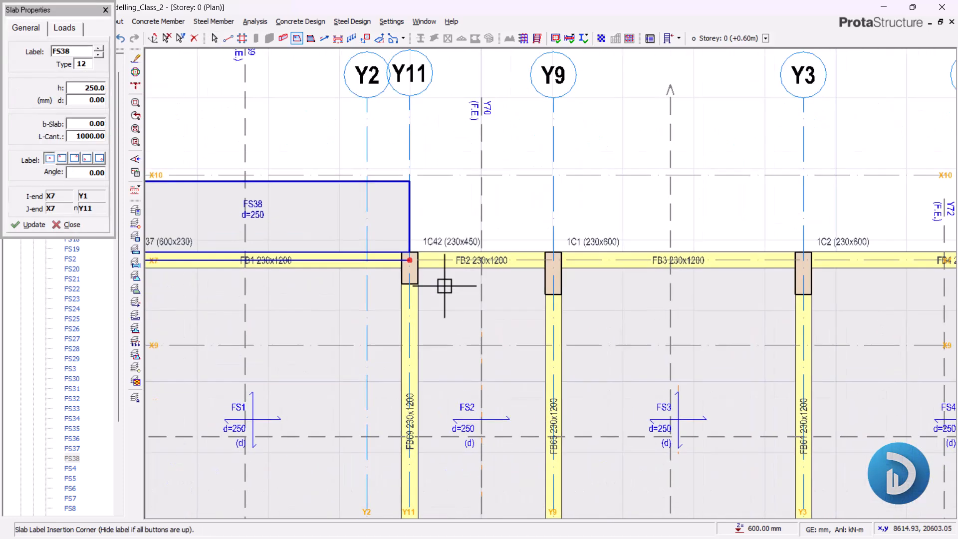
scroll(432, 283, up, 2)
click(644, 227)
click(605, 137)
Insert 1000 mm cantilever slabs outside axis X7 for the Y9–Y3 and Y3–Y4 spans
middle_drag(668, 231, 450, 270)
click(430, 268)
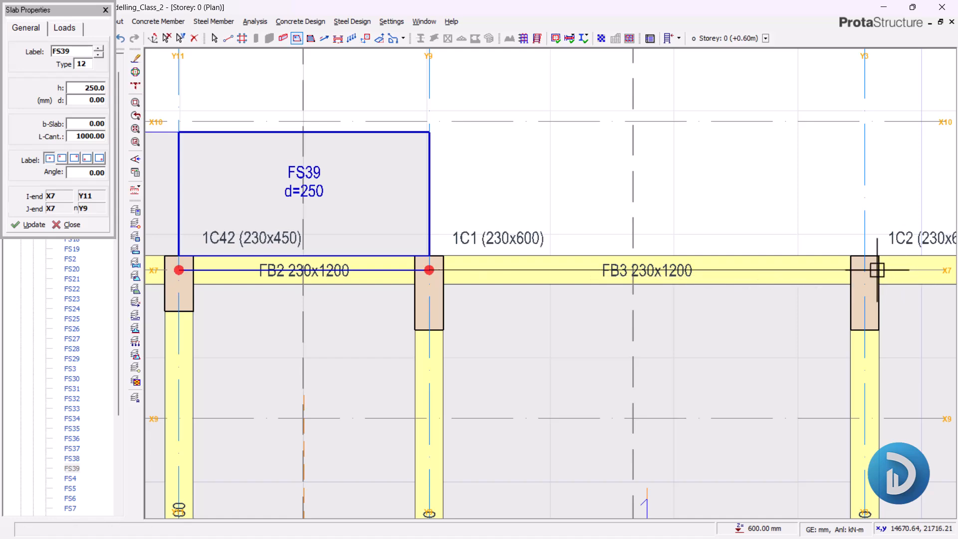
click(752, 167)
scroll(552, 263, down, 2)
middle_drag(648, 294, 454, 284)
click(451, 283)
click(765, 286)
click(758, 244)
Insert 1000 mm cantilever slabs on the three sides of the recess between Y4 and Y5, from X7 to X9 and along beam FB85
middle_drag(832, 318, 529, 294)
scroll(551, 273, up, 3)
click(497, 237)
click(500, 382)
click(599, 294)
click(430, 382)
click(769, 387)
click(707, 328)
click(750, 382)
click(761, 237)
click(720, 259)
Insert a 1000 mm cantilever slab outside beam FB5 between Y5 and Y6 on X7 and inspect the recess corners
middle_drag(749, 245, 405, 333)
click(425, 321)
scroll(425, 320, down, 3)
click(740, 321)
click(673, 265)
middle_drag(225, 398, 314, 359)
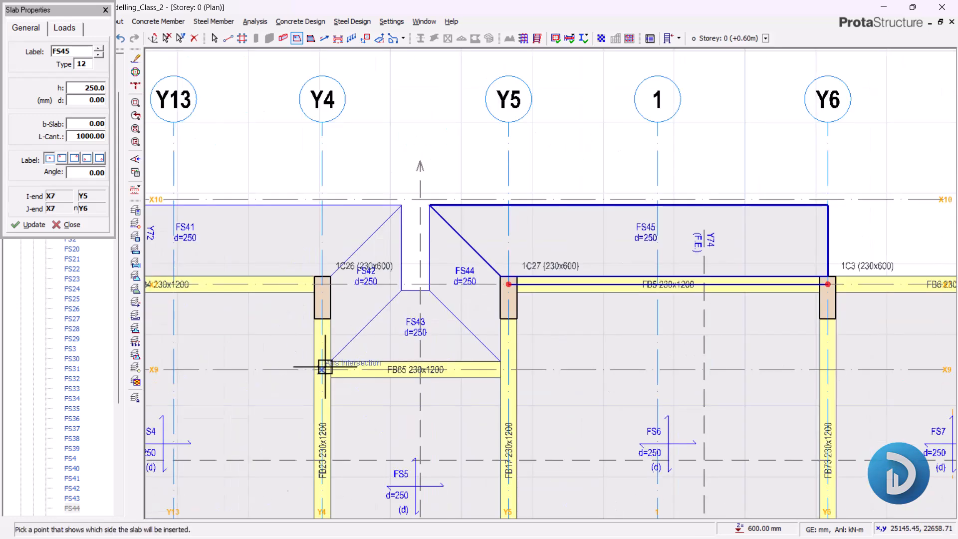
scroll(325, 366, up, 3)
scroll(384, 247, down, 3)
Insert a 1000 mm cantilever slab outside beam FB6 between Y6 and Y10 on X7
middle_drag(328, 191, 387, 218)
middle_drag(657, 344, 520, 347)
scroll(482, 207, down, 2)
middle_drag(712, 257, 520, 270)
click(519, 270)
click(711, 278)
click(685, 185)
Insert 1000 mm cantilever slabs outside beams FB7 and FB8 on X7, completing the raft's upper edge
middle_drag(725, 284, 514, 289)
scroll(513, 288, up, 4)
click(493, 271)
click(686, 269)
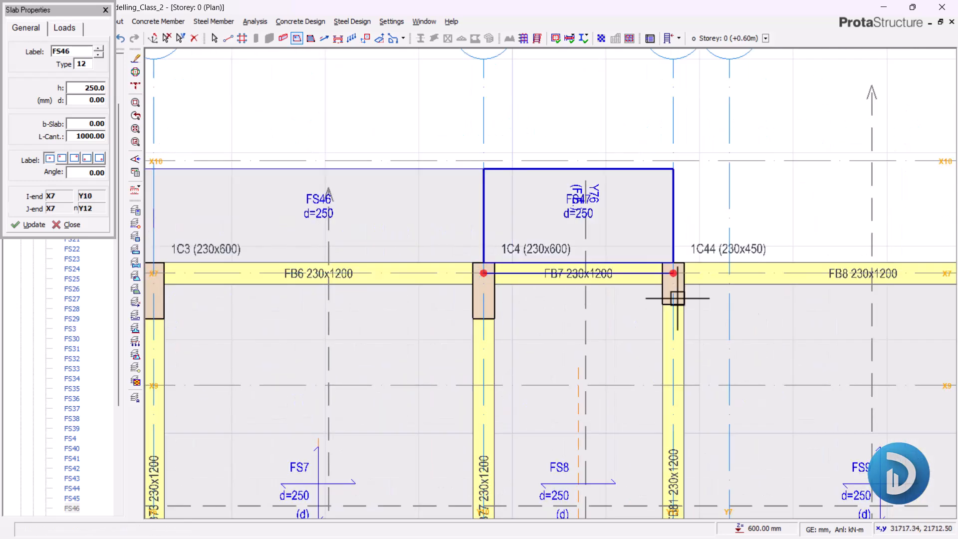
click(577, 208)
middle_drag(686, 275, 448, 275)
click(447, 276)
click(868, 269)
click(766, 124)
Insert a 1000 mm cantilever slab outside the raft's right edge between X7 and X6
scroll(766, 124, down, 3)
click(700, 182)
middle_drag(699, 418, 706, 267)
click(706, 270)
scroll(748, 199, down, 3)
click(746, 345)
Continue the 1000 mm cantilever slabs from X6 around the raft's right, lower and left edges, up to X6 on Y1
scroll(715, 239, up, 3)
click(627, 102)
click(626, 377)
click(649, 449)
middle_drag(649, 449, 617, 205)
click(597, 134)
click(596, 411)
click(623, 244)
middle_drag(629, 441, 601, 188)
click(567, 158)
click(567, 399)
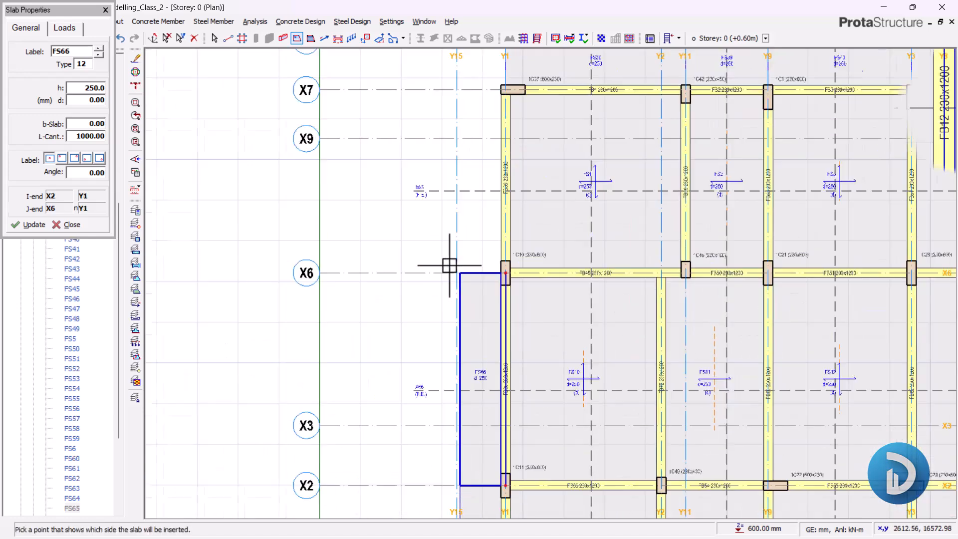
Insert the last 1000 mm cantilever slab outside axis Y1 between X6 and X7 and close the slab properties
middle_drag(449, 263, 426, 359)
scroll(442, 349, up, 2)
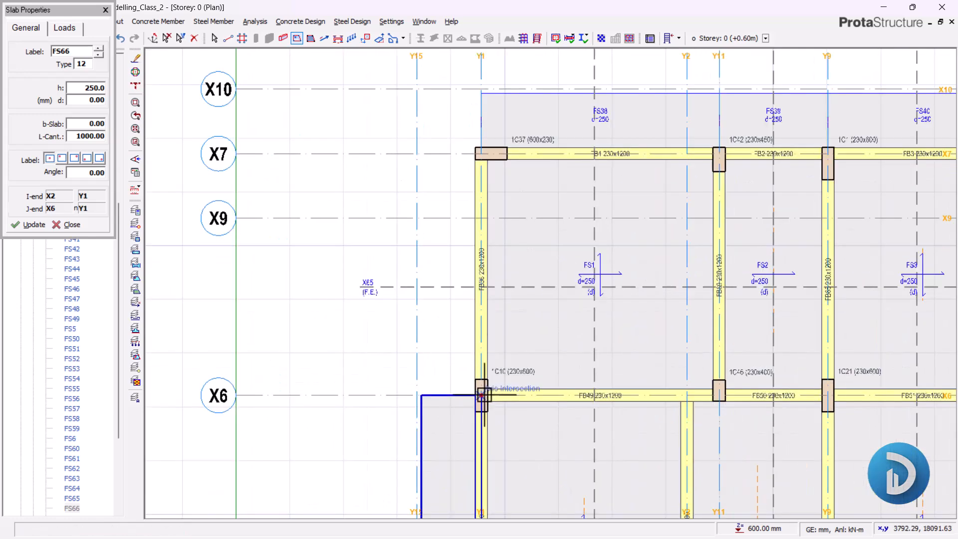
click(479, 150)
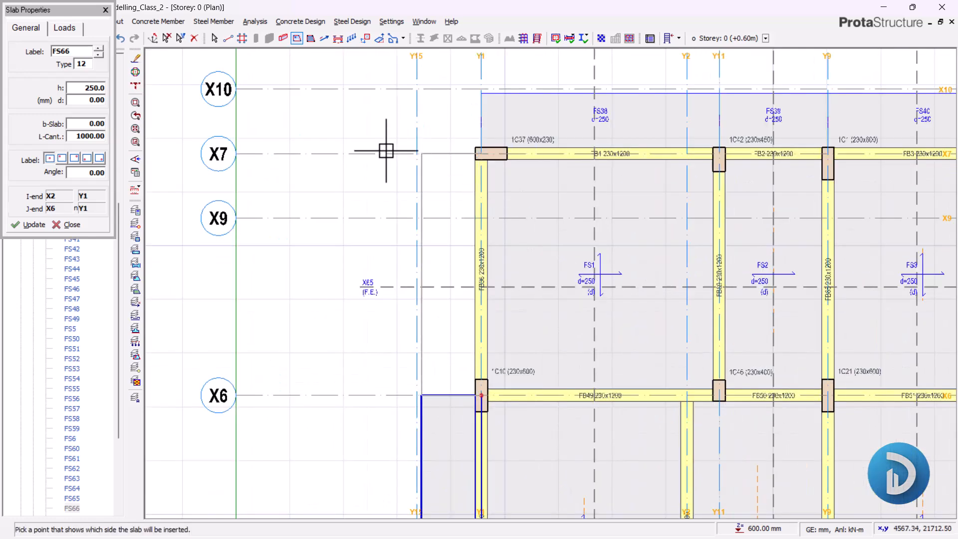
click(417, 89)
scroll(369, 120, down, 2)
scroll(374, 126, down, 3)
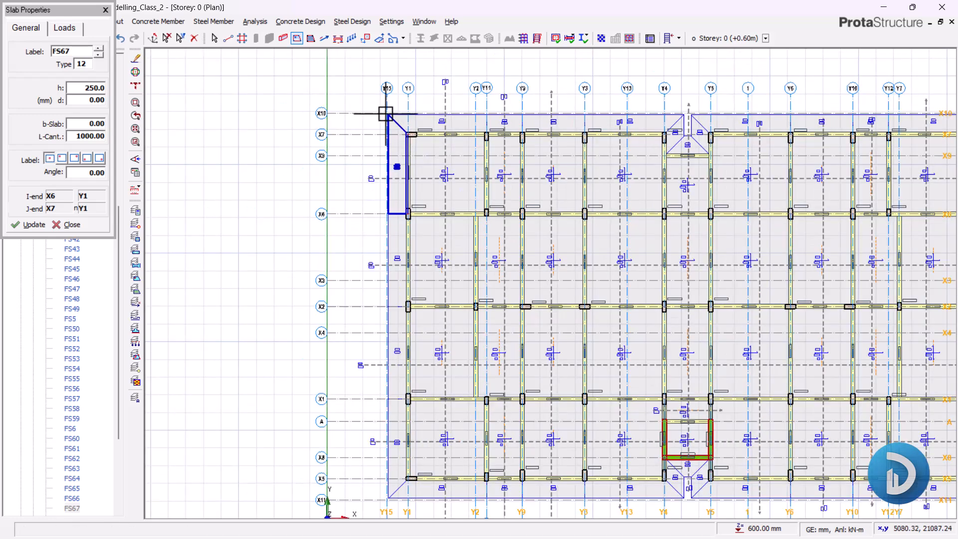
click(70, 225)
scroll(355, 217, down, 1)
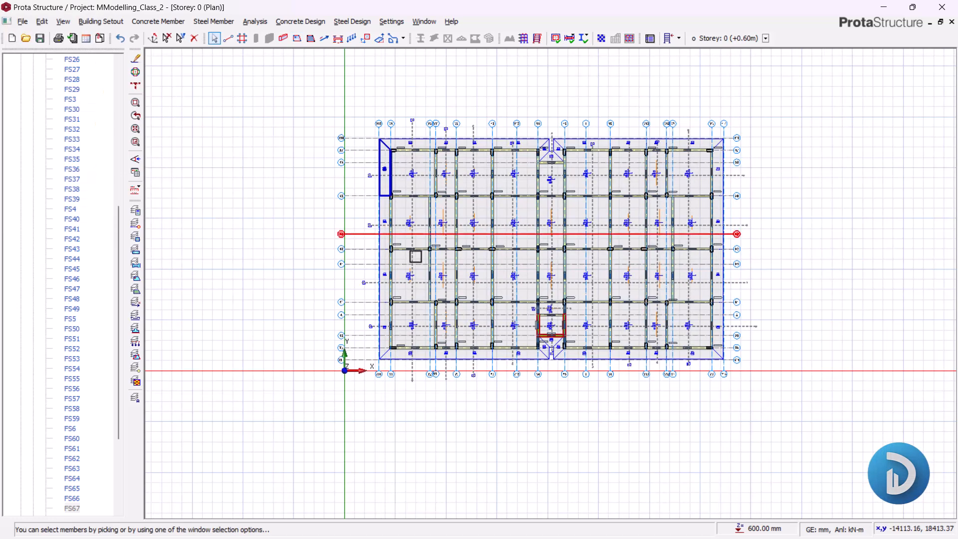
Show Storey 0 in 3D and examine the cantilever slabs around the raft's perimeter from the front and left side
scroll(416, 256, down, 2)
scroll(46, 133, up, 10)
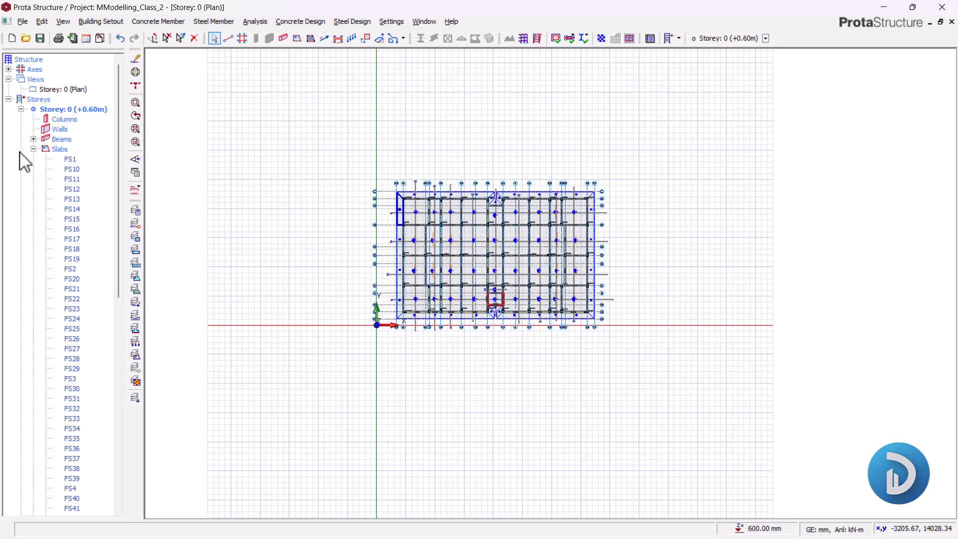
click(33, 149)
right_click(72, 90)
click(107, 117)
scroll(508, 300, down, 1)
mouse_move(443, 362)
middle_down()
mouse_move(501, 356)
mouse_move(414, 399)
middle_up()
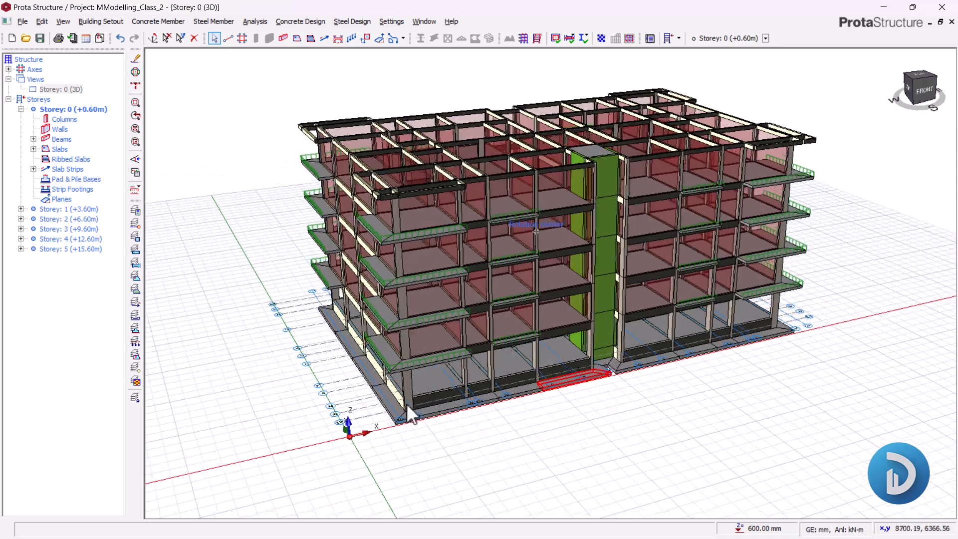
scroll(376, 421, up, 5)
scroll(331, 415, up, 1)
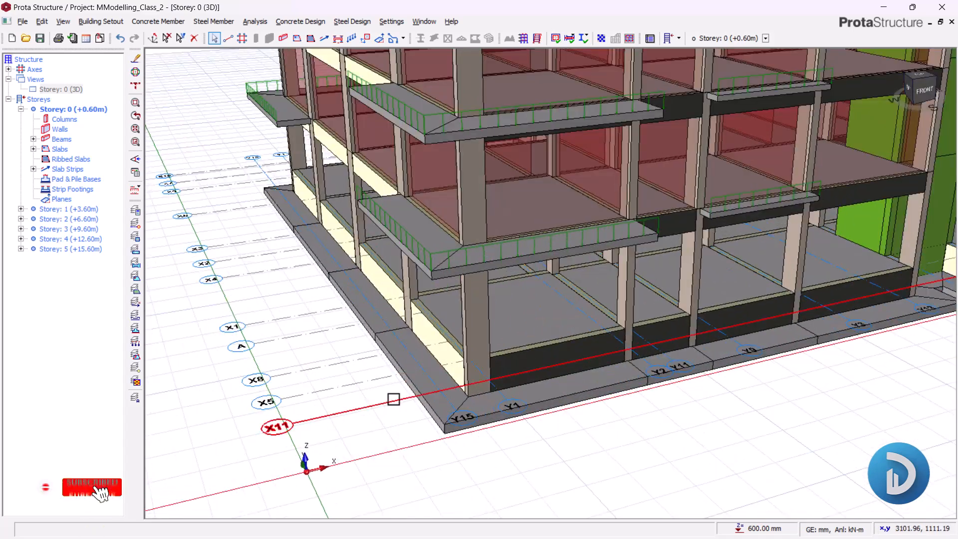
mouse_move(504, 386)
middle_down()
mouse_move(519, 374)
mouse_move(571, 413)
mouse_move(542, 429)
middle_up()
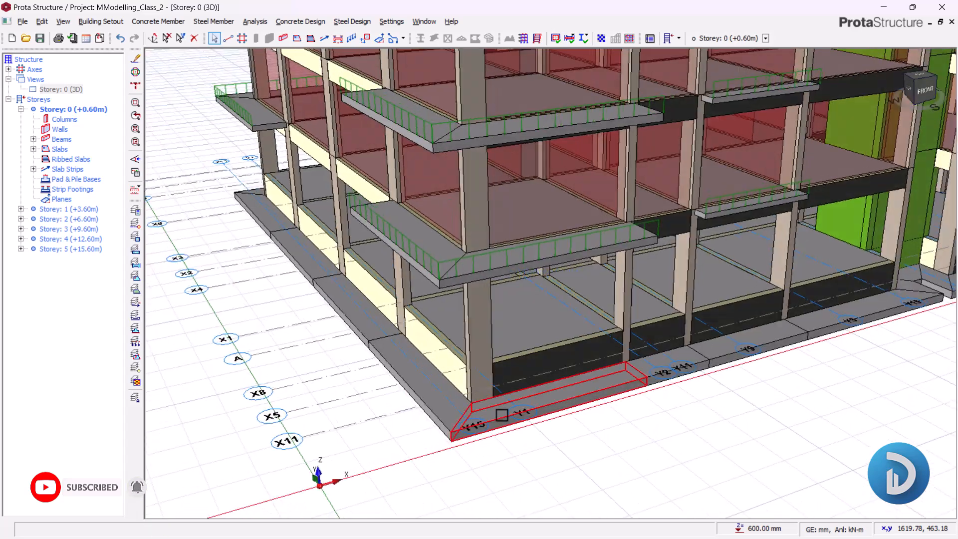
scroll(373, 387, down, 3)
middle_drag(379, 385, 618, 402)
scroll(549, 317, up, 3)
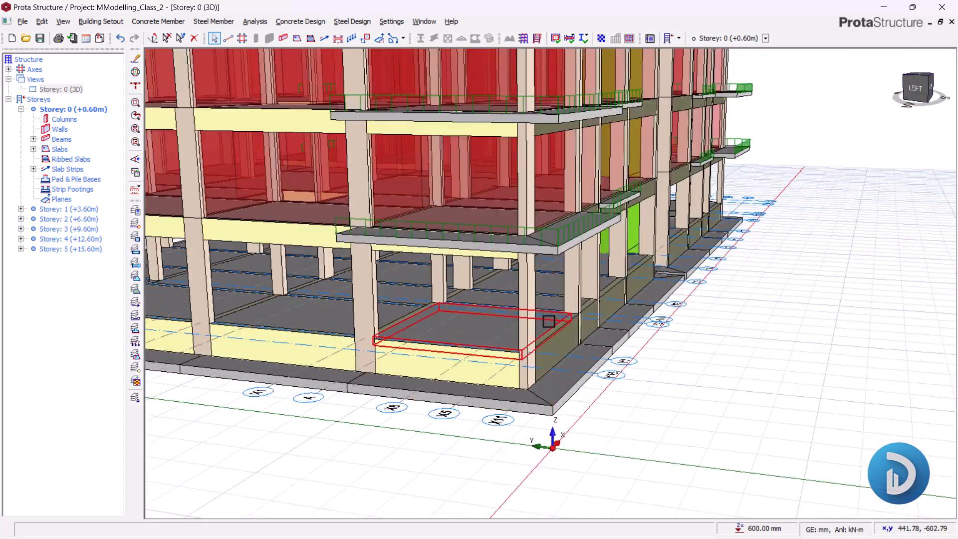
scroll(548, 323, down, 1)
scroll(532, 382, up, 2)
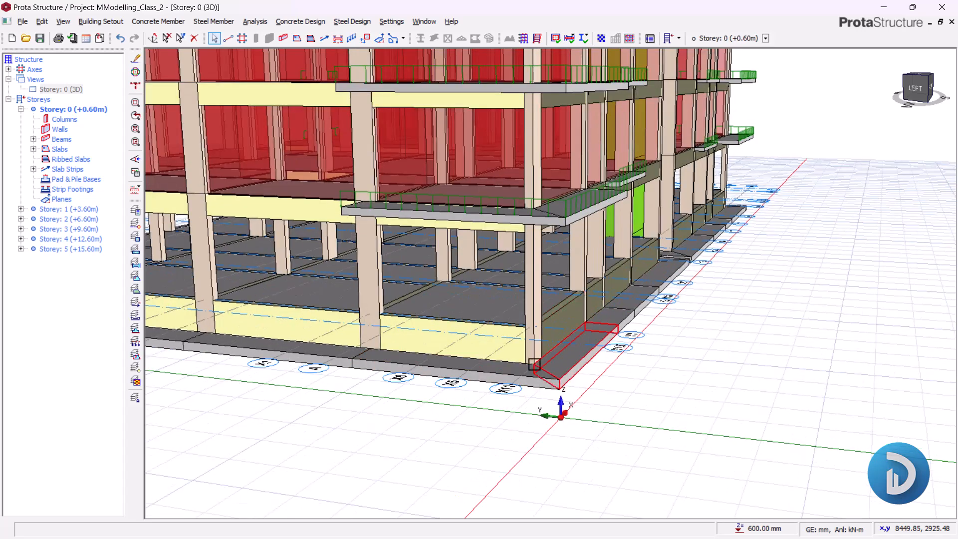
scroll(505, 363, up, 1)
scroll(544, 345, down, 2)
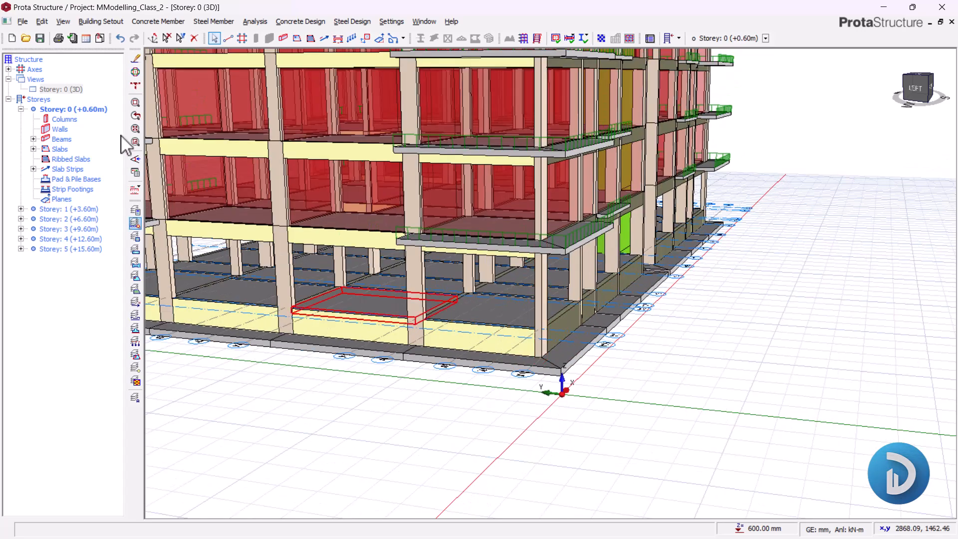
Return Storey 0 to plan view and delete all its existing slab strips, X65 through Y77
right_click(60, 91)
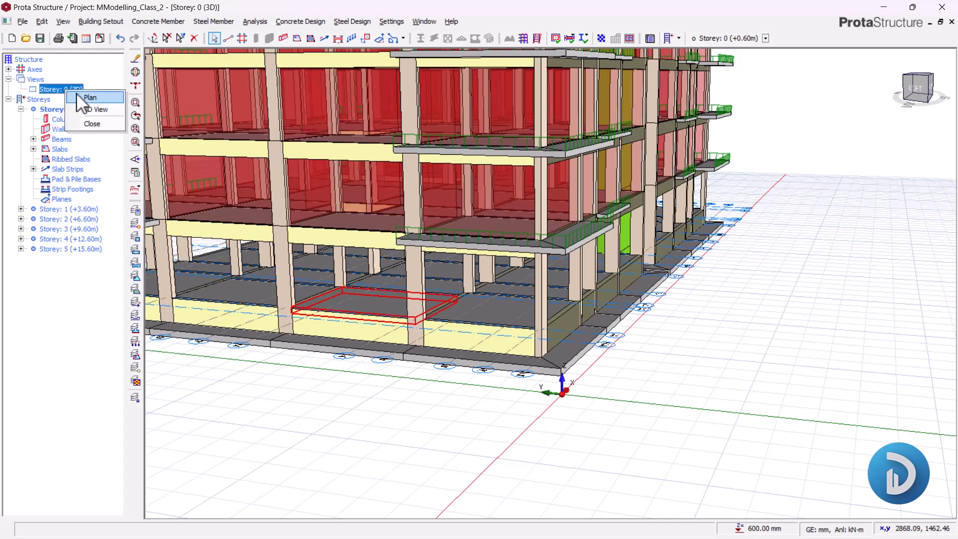
click(82, 96)
scroll(465, 250, down, 3)
scroll(496, 311, up, 2)
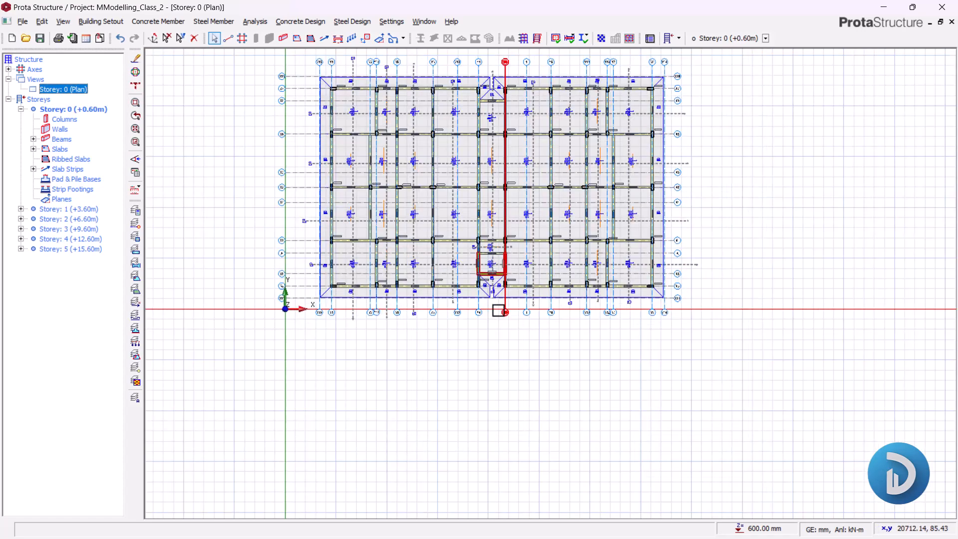
scroll(498, 254, down, 1)
middle_drag(498, 255, 498, 267)
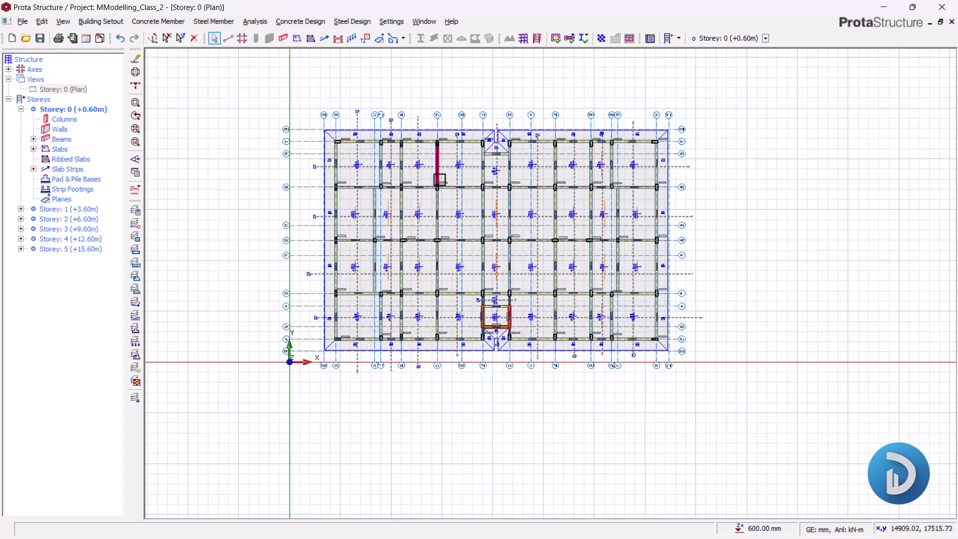
mouse_move(439, 180)
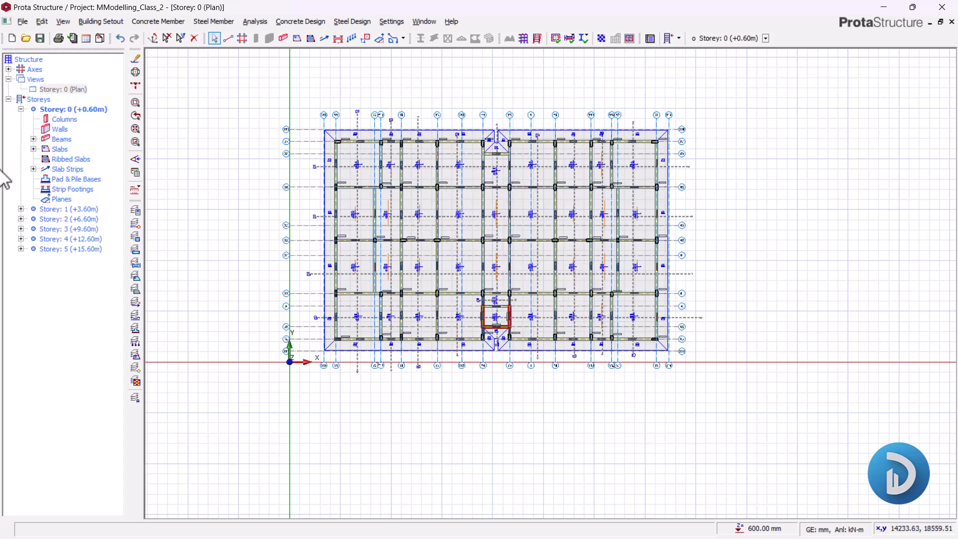
click(33, 170)
click(70, 180)
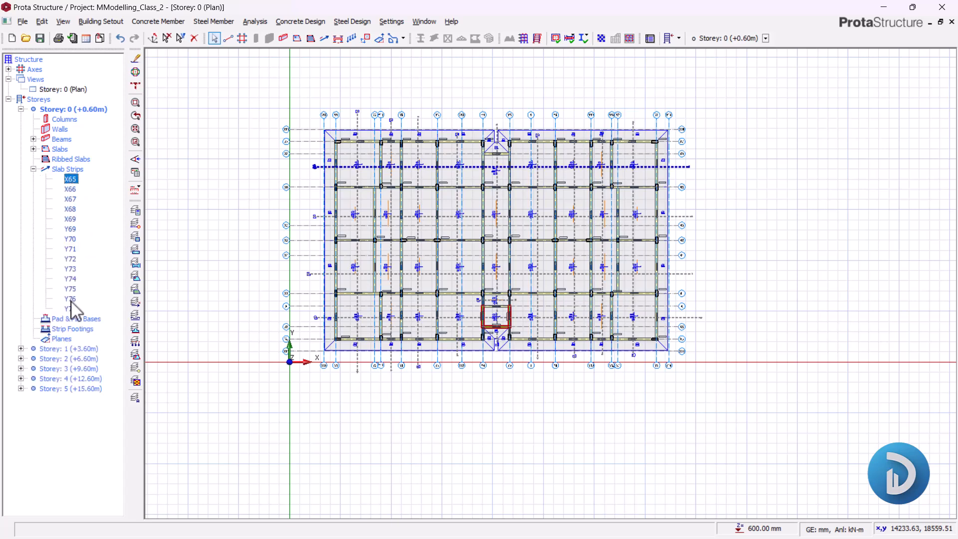
right_click(70, 220)
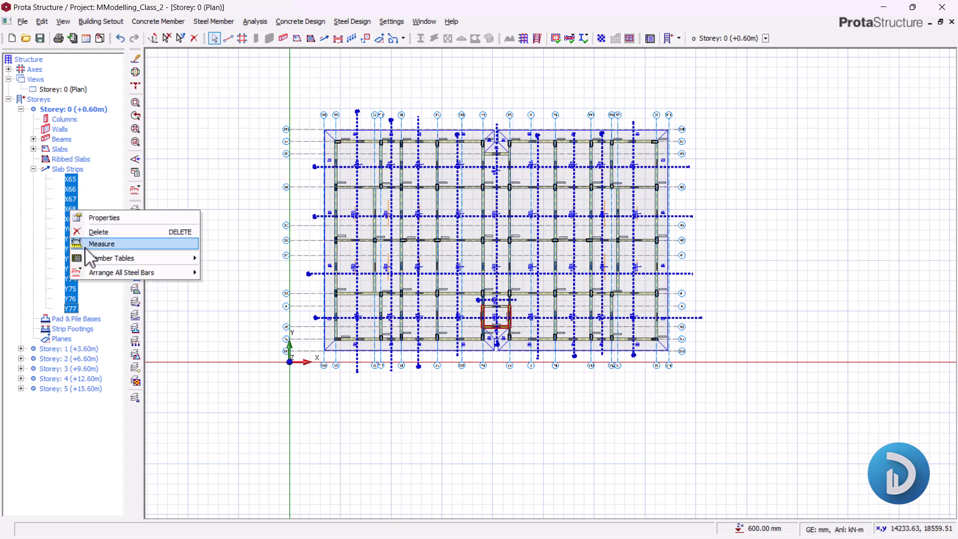
click(116, 233)
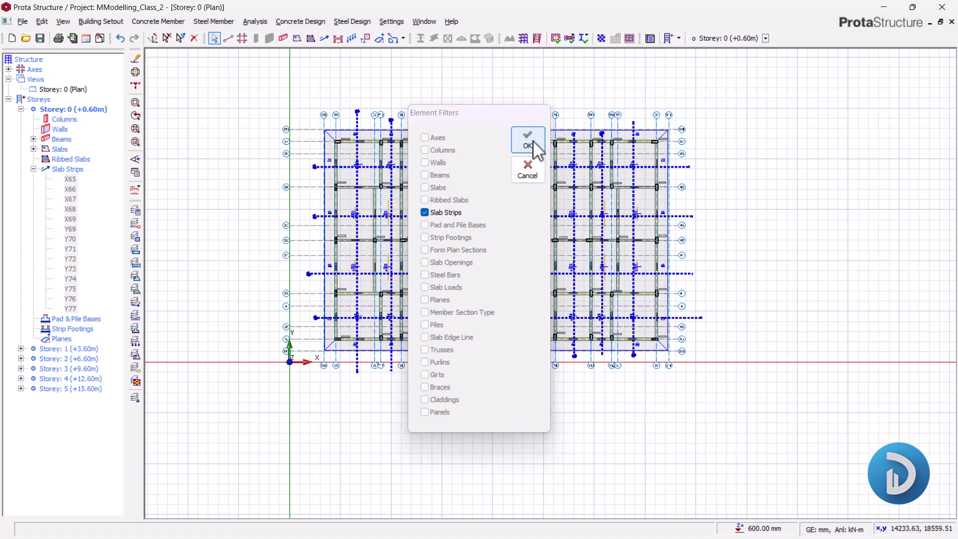
click(530, 140)
Set up a new X-direction slab strip of type FE Strip, with the third end option at both start and end
scroll(379, 135, up, 3)
scroll(277, 101, up, 2)
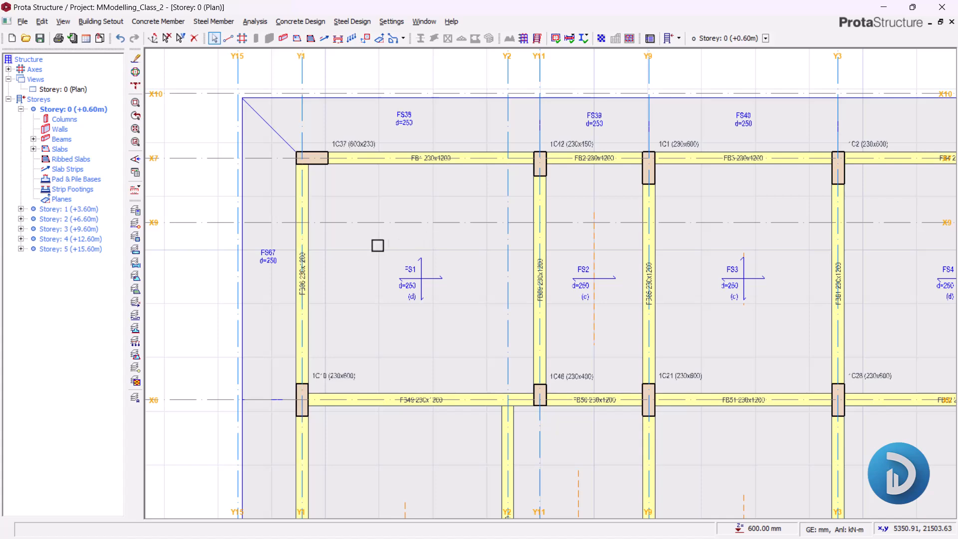
scroll(415, 242, down, 2)
scroll(464, 293, down, 1)
scroll(680, 396, down, 1)
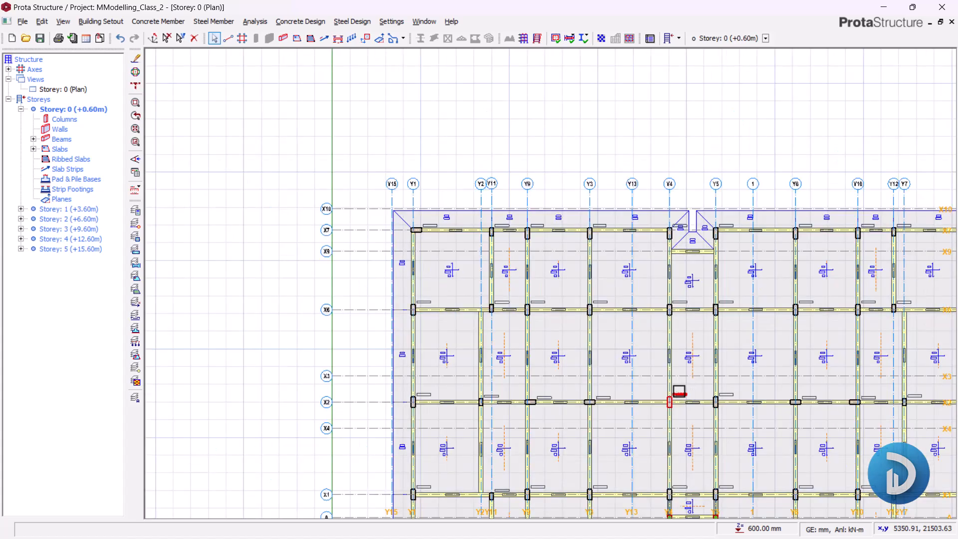
scroll(582, 340, down, 1)
scroll(568, 297, down, 1)
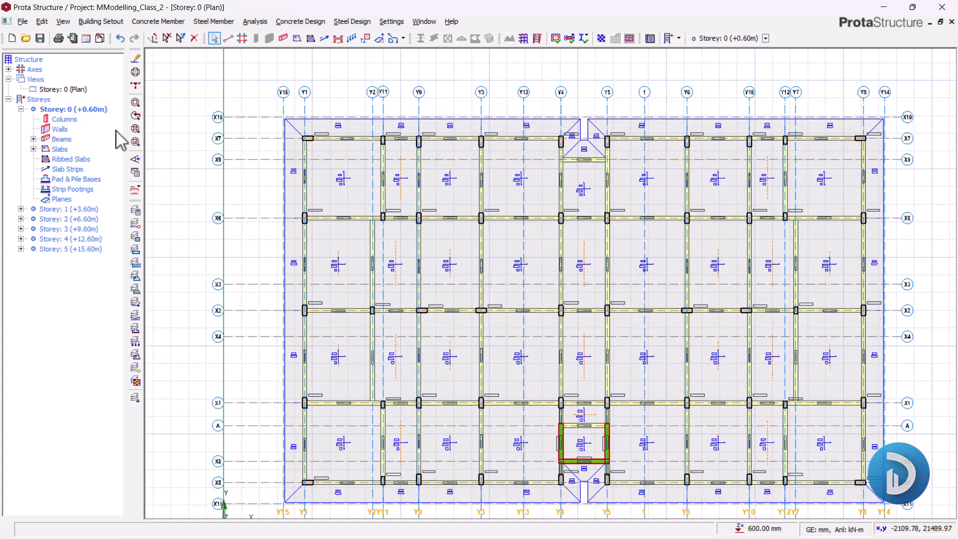
click(324, 38)
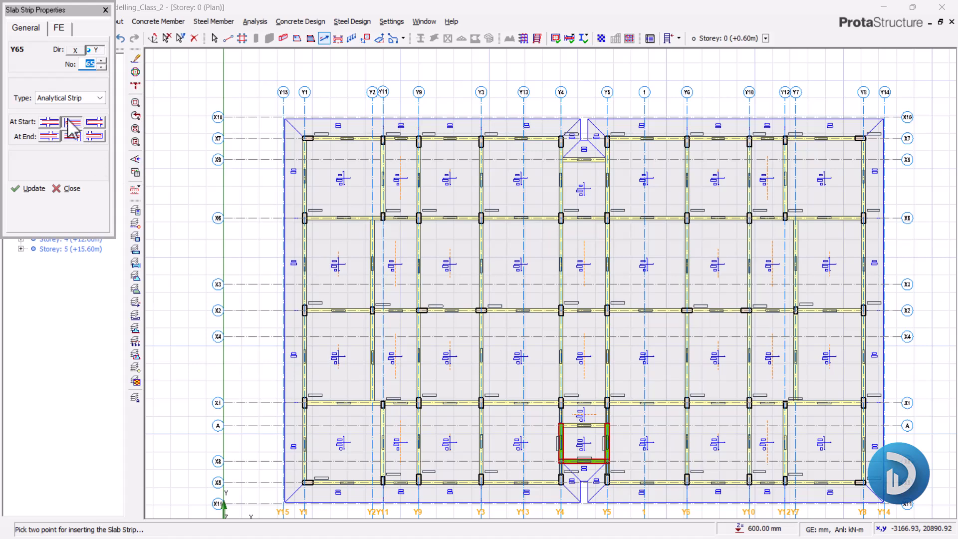
click(75, 49)
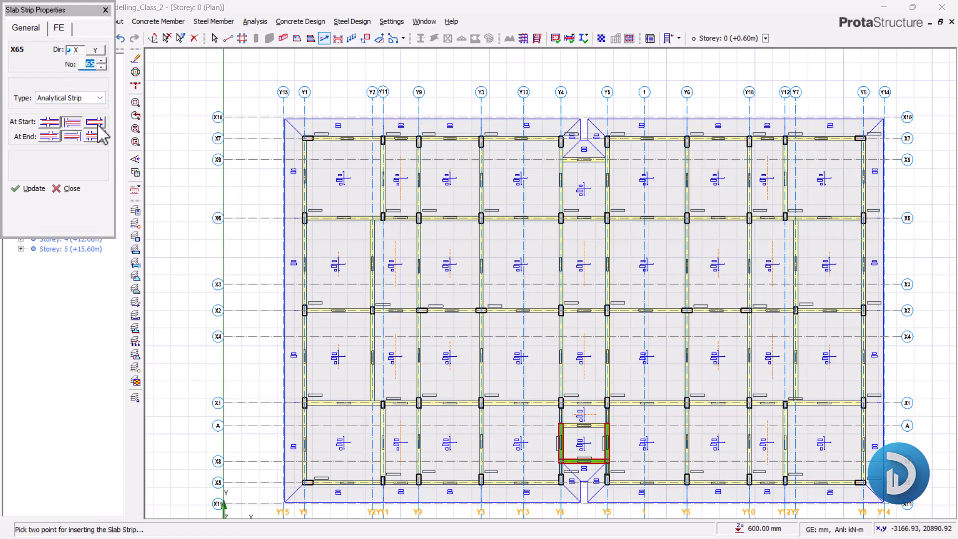
click(50, 98)
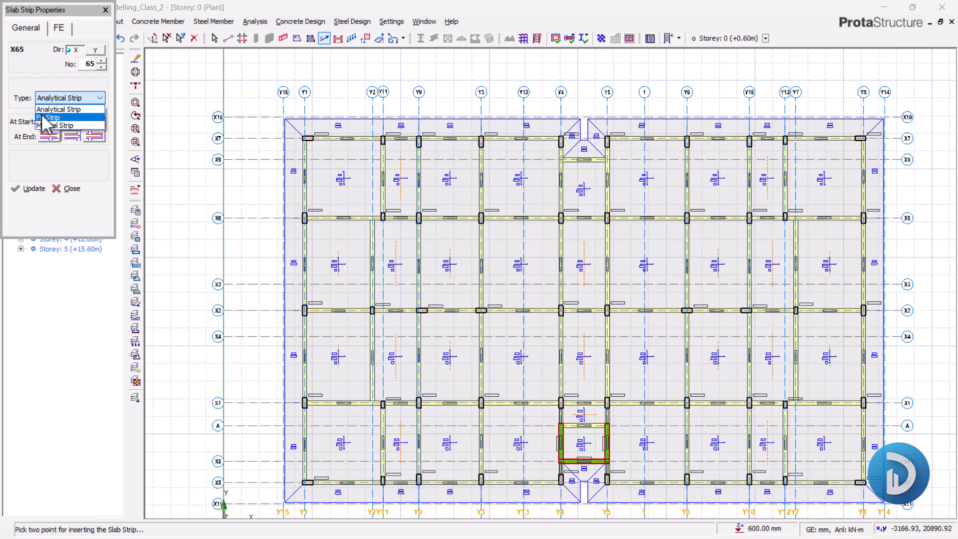
click(48, 117)
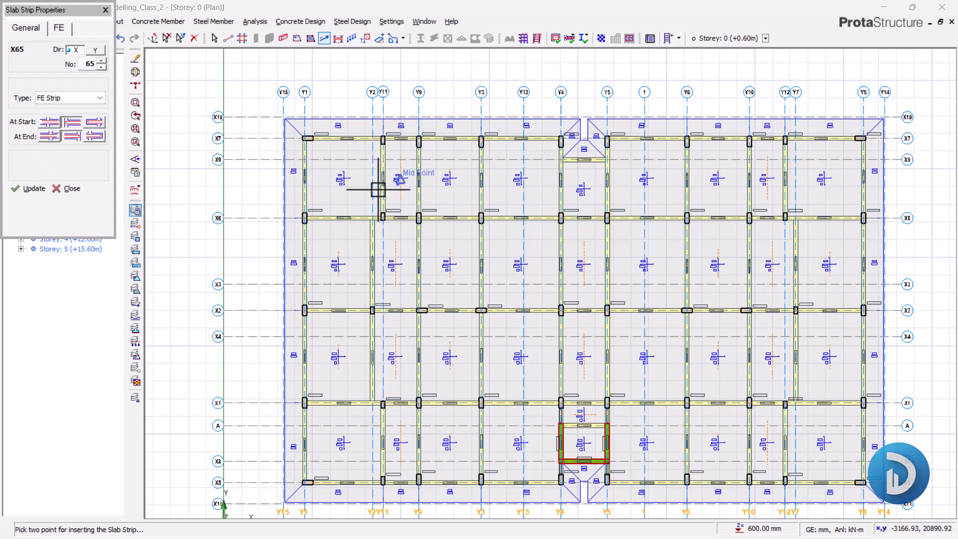
click(93, 137)
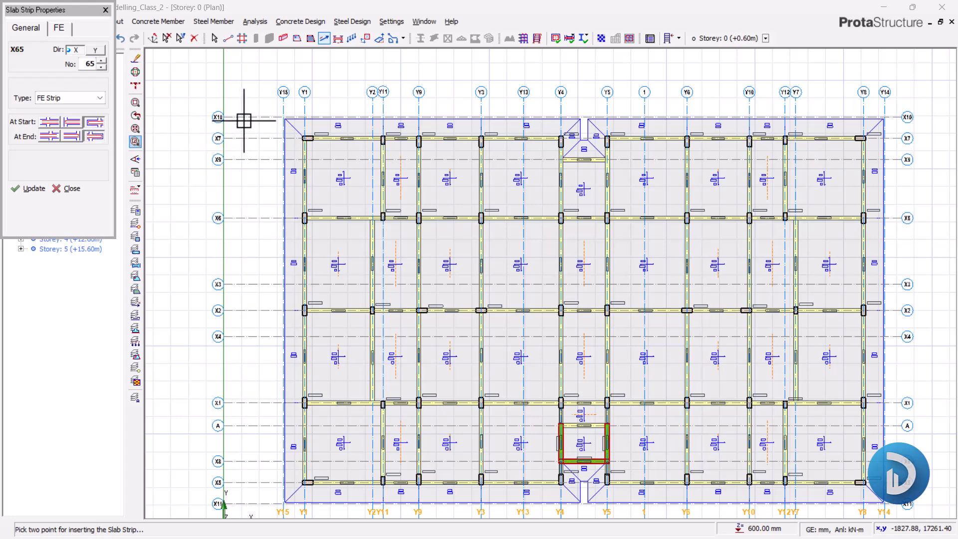
Insert a horizontal FE strip across the full raft between axes X9 and X6, extending past both side edges
scroll(242, 135, up, 2)
click(261, 150)
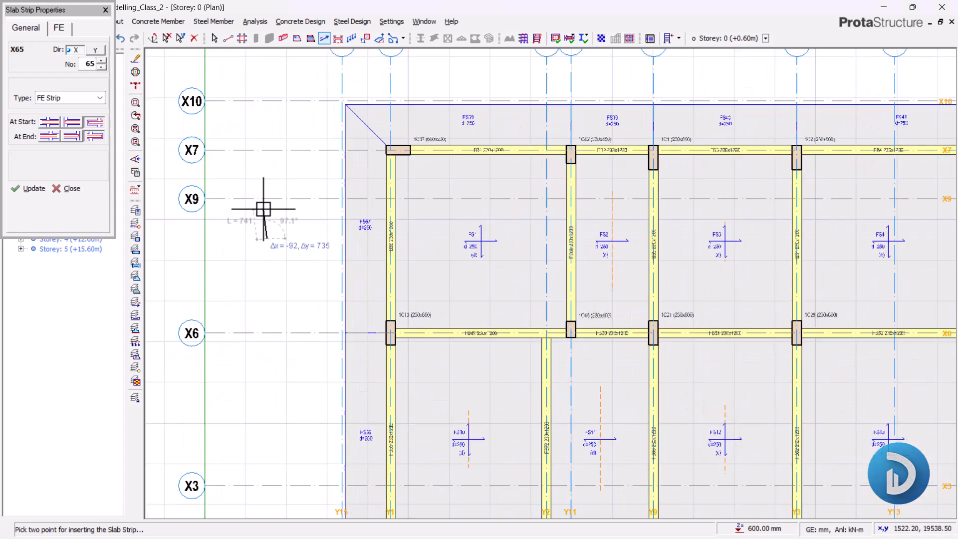
scroll(260, 150, down, 4)
scroll(655, 225, up, 2)
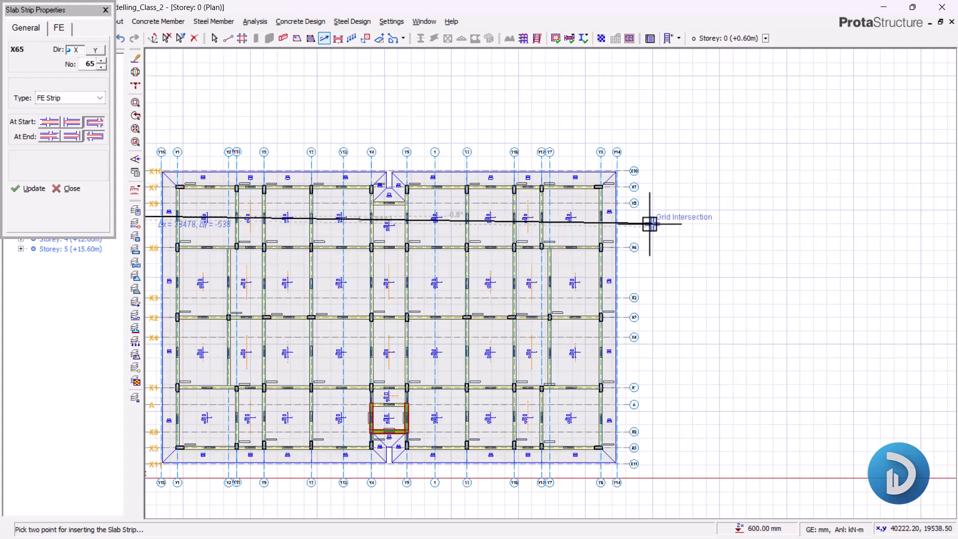
click(629, 219)
scroll(387, 278, down, 3)
scroll(564, 223, up, 1)
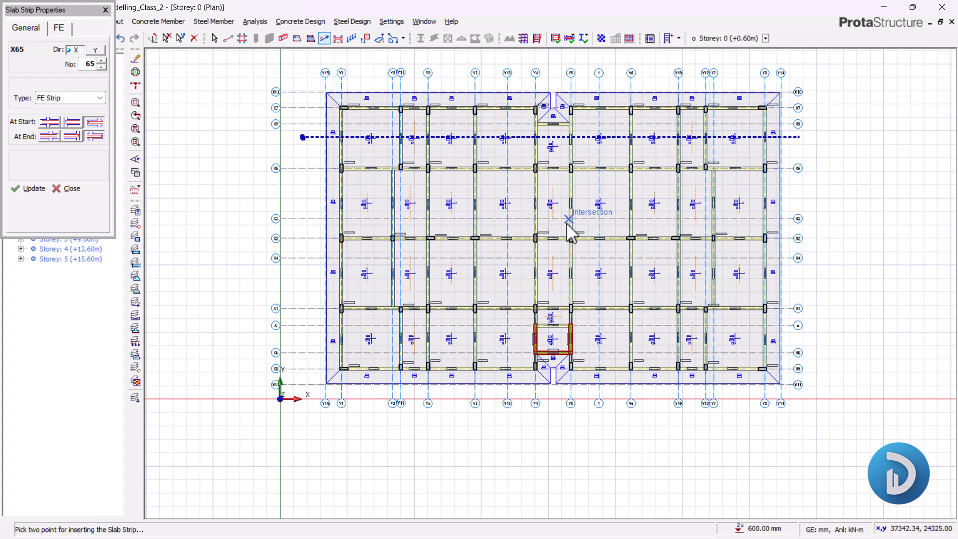
Insert three more horizontal FE strips across the full raft, between X6 and X3, X4 and X1, and A and X8
scroll(274, 149, up, 3)
click(242, 218)
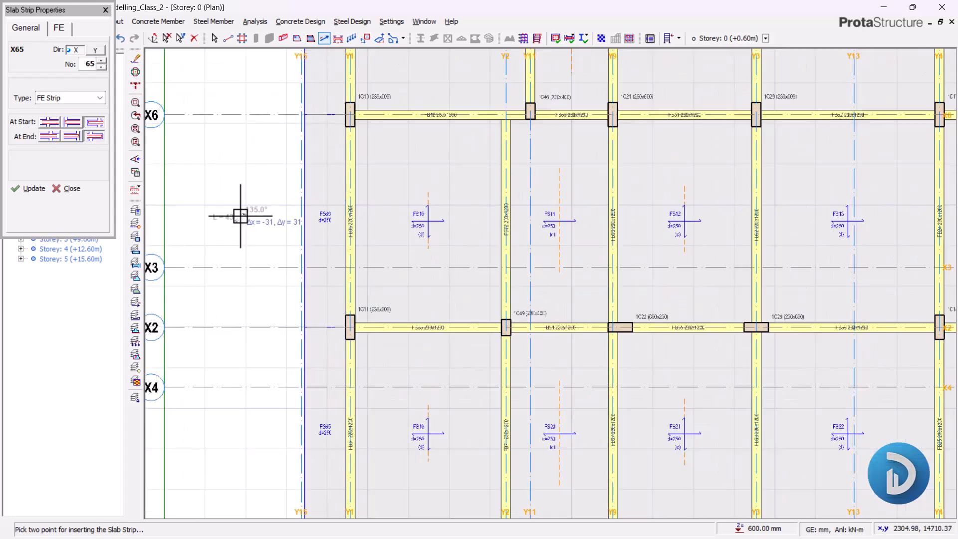
scroll(240, 216, down, 3)
click(753, 221)
click(242, 299)
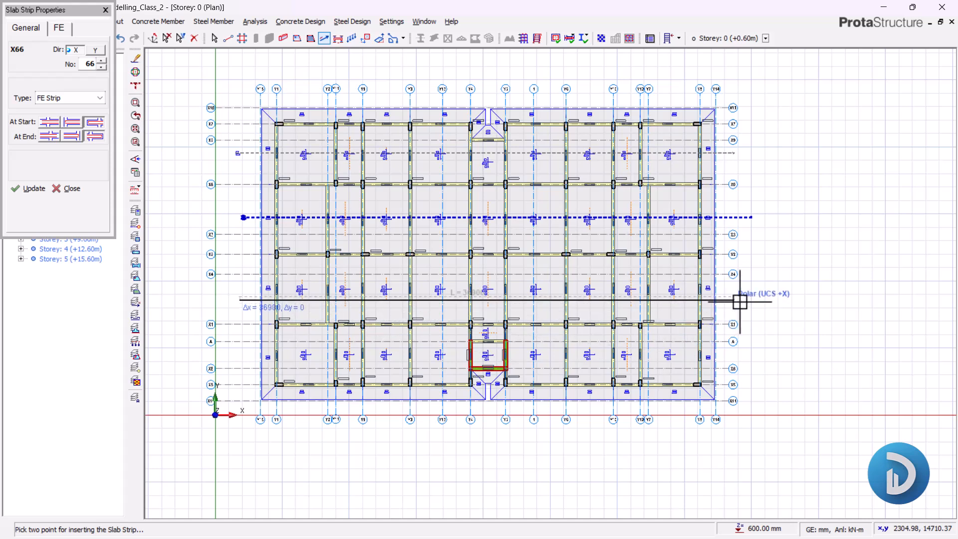
click(738, 299)
click(249, 354)
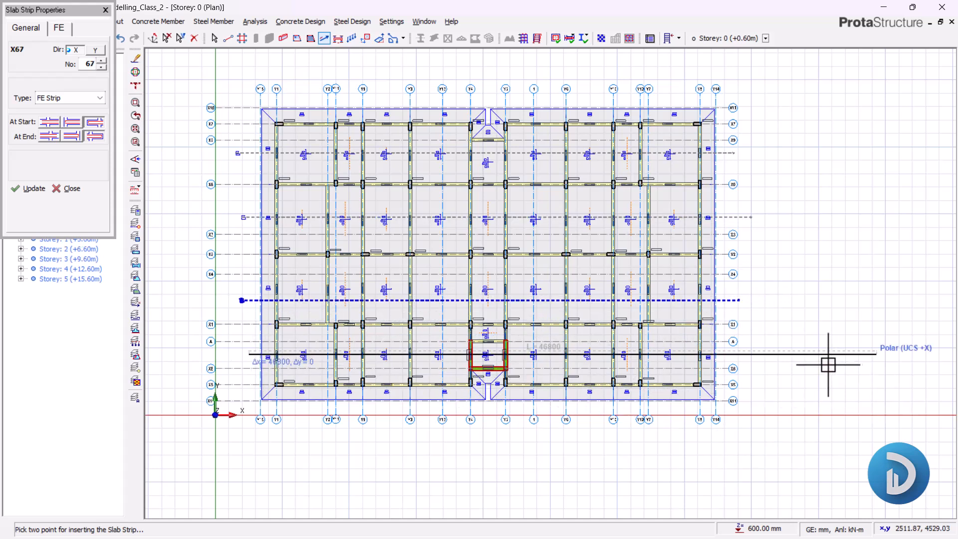
click(767, 353)
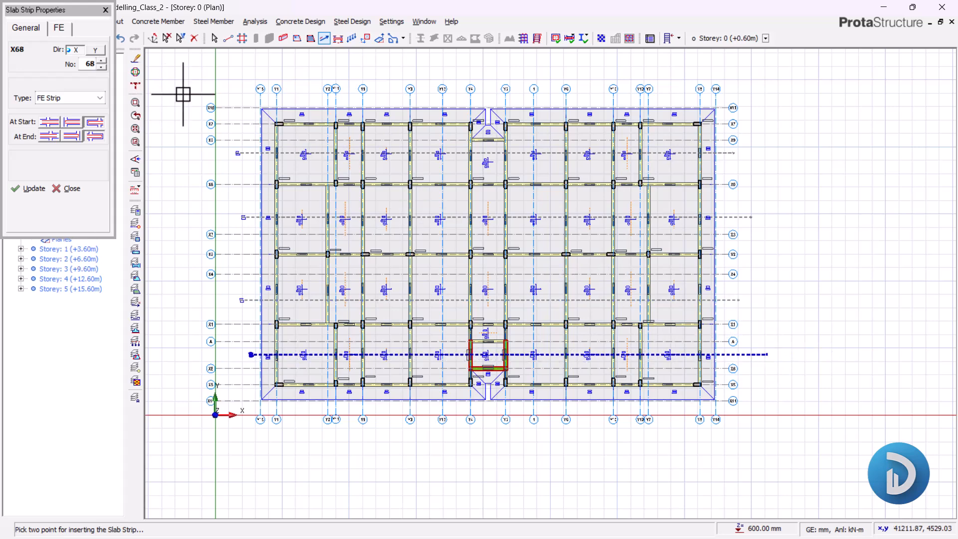
Change the strip direction to Y and insert a vertical FE strip through the full raft between axes Y1 and Y2
click(92, 51)
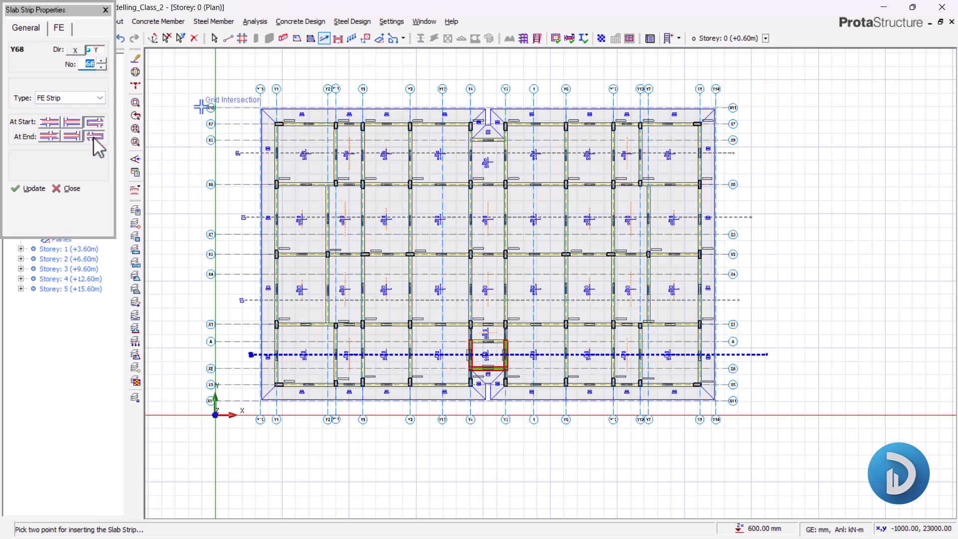
click(301, 79)
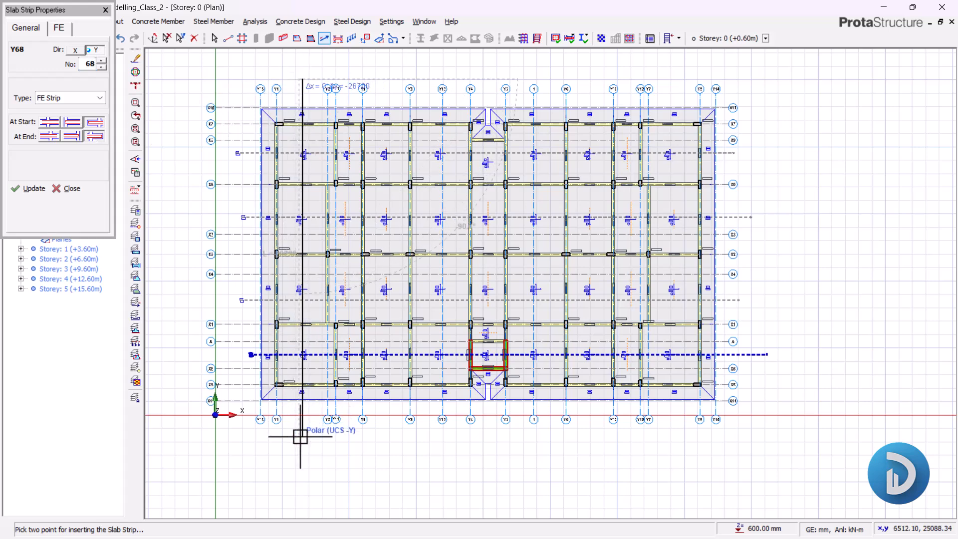
click(301, 435)
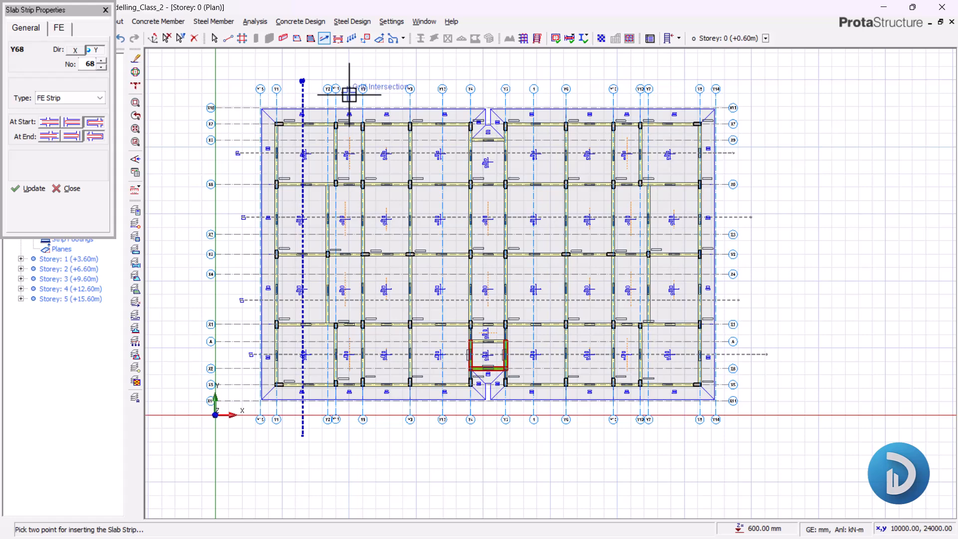
Insert a vertical FE strip through the full raft between axes Y11 and Y9
scroll(349, 95, up, 3)
scroll(363, 98, down, 5)
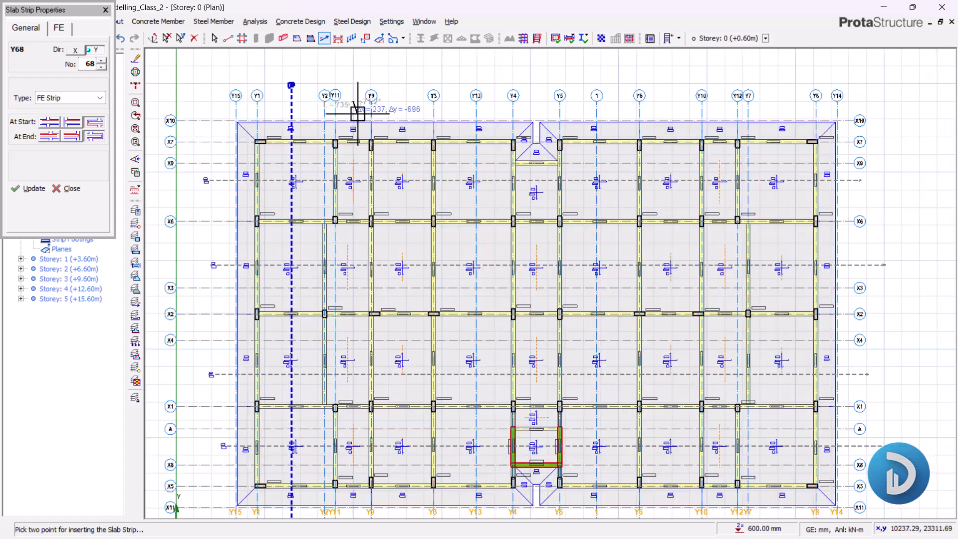
scroll(368, 256, up, 5)
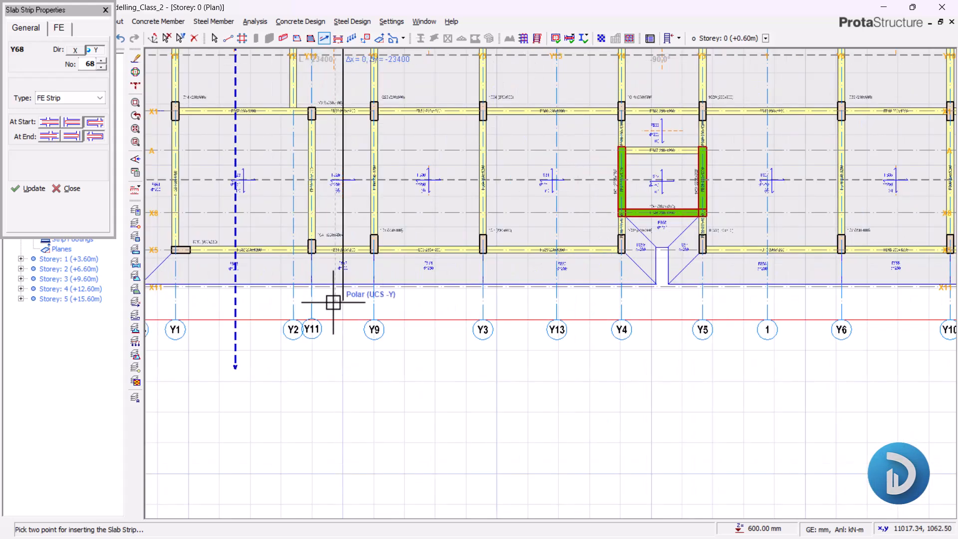
click(332, 317)
scroll(381, 222, down, 5)
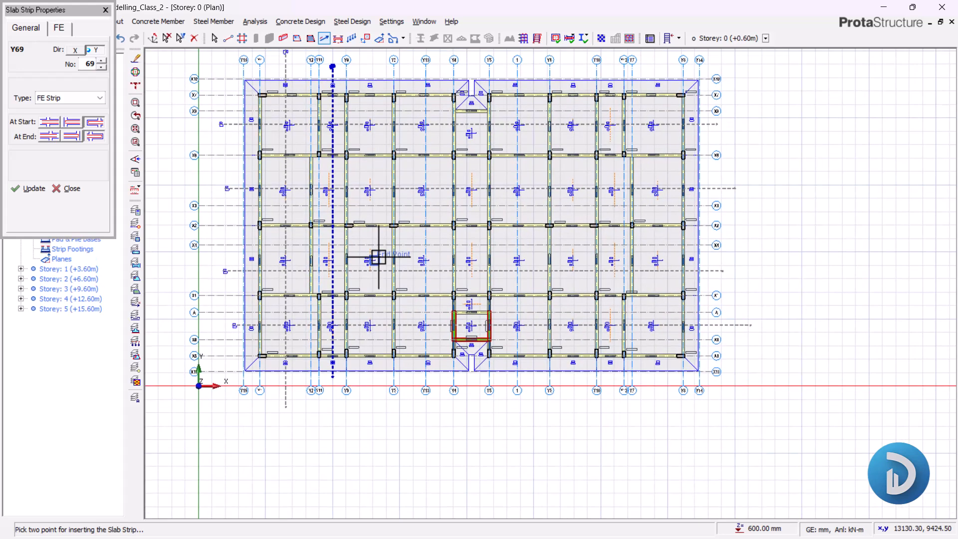
Insert two vertical FE strips through the full raft, one between axes Y9 and Y3 and one between Y3 and Y13
click(372, 56)
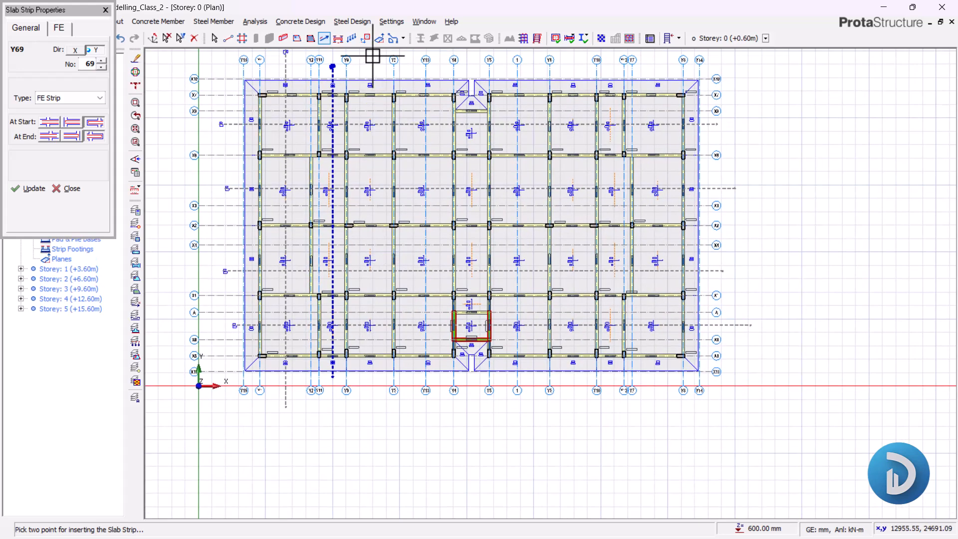
click(372, 407)
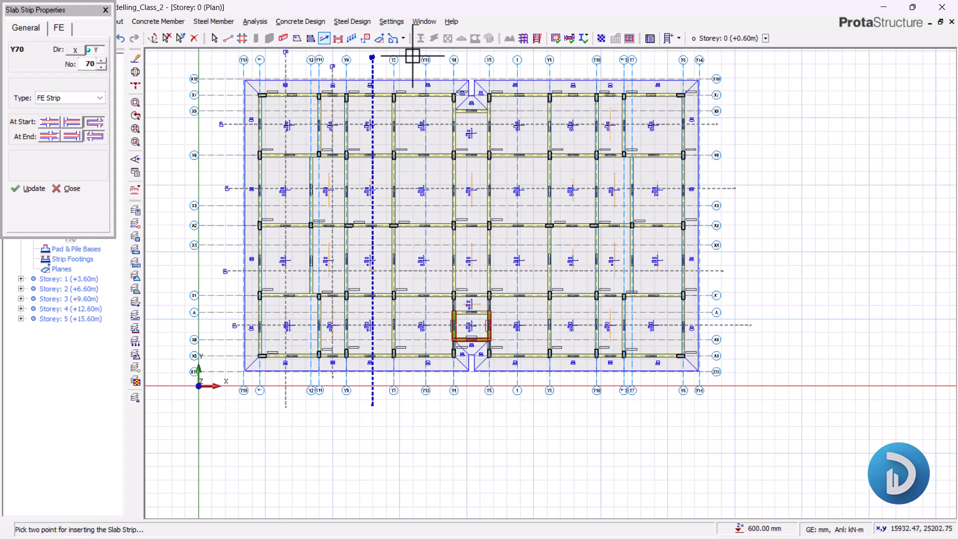
scroll(413, 54, up, 3)
click(419, 70)
scroll(419, 68, down, 3)
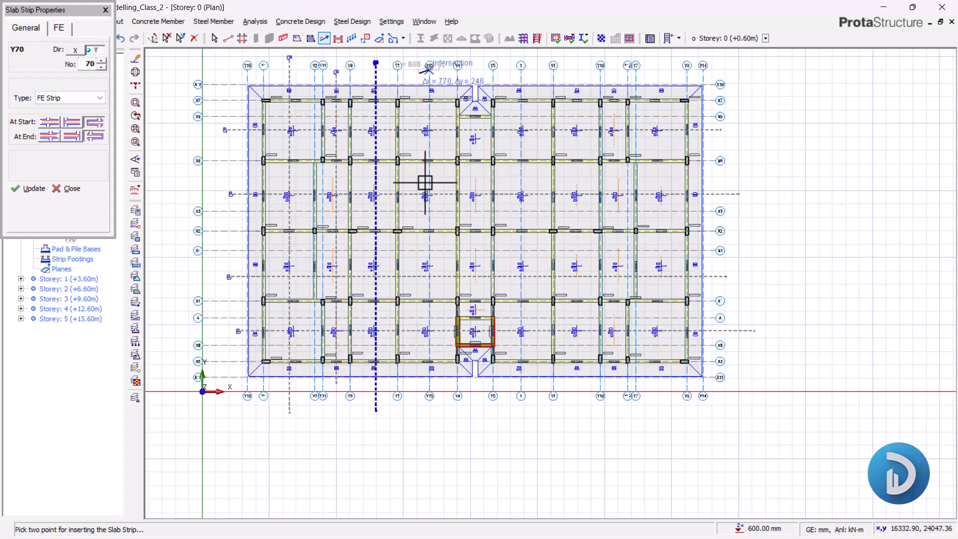
click(411, 407)
Insert vertical FE strips through the full raft between axes Y4 and Y5 and between axes 1 and Y6
scroll(478, 84, up, 8)
scroll(478, 84, down, 6)
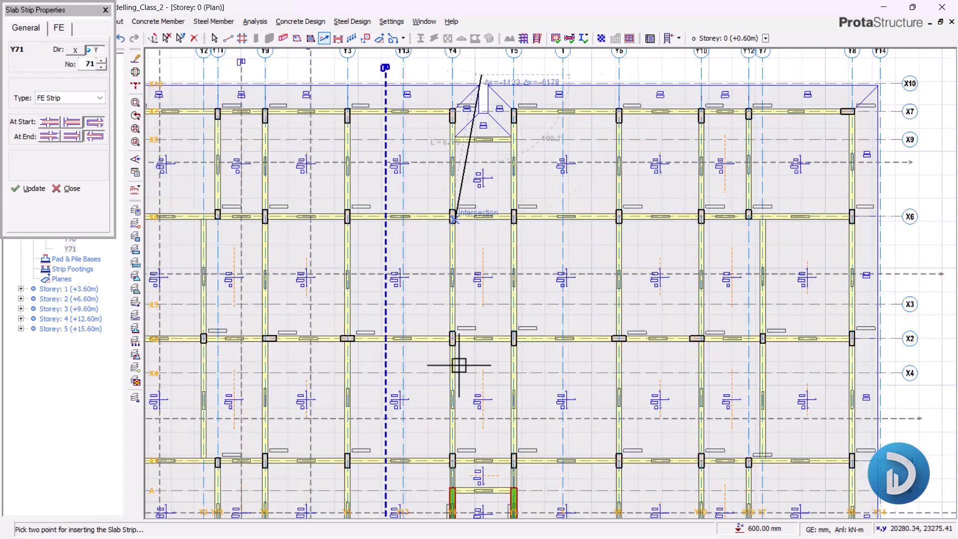
scroll(460, 322, down, 2)
click(492, 496)
scroll(499, 223, down, 3)
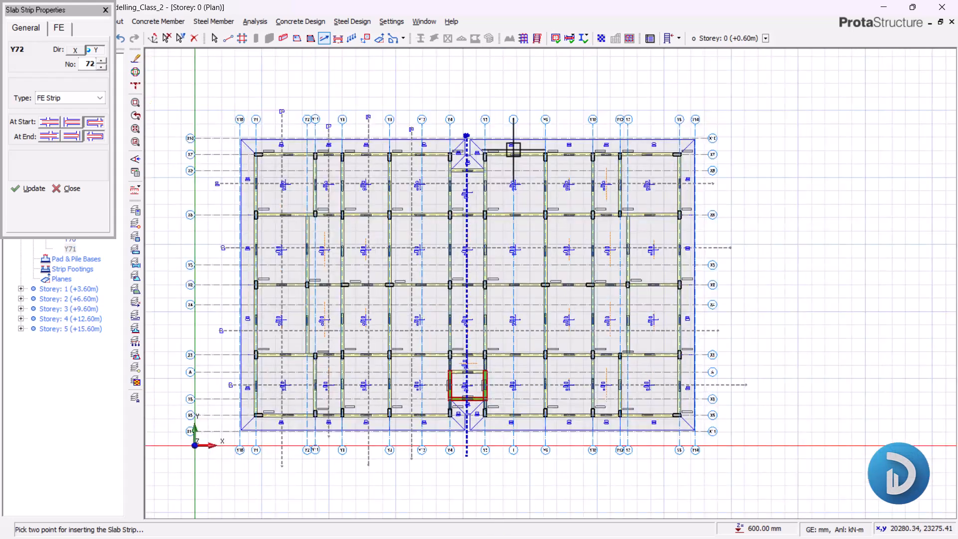
scroll(520, 124, up, 5)
click(542, 132)
scroll(533, 107, down, 5)
click(539, 449)
scroll(614, 135, up, 2)
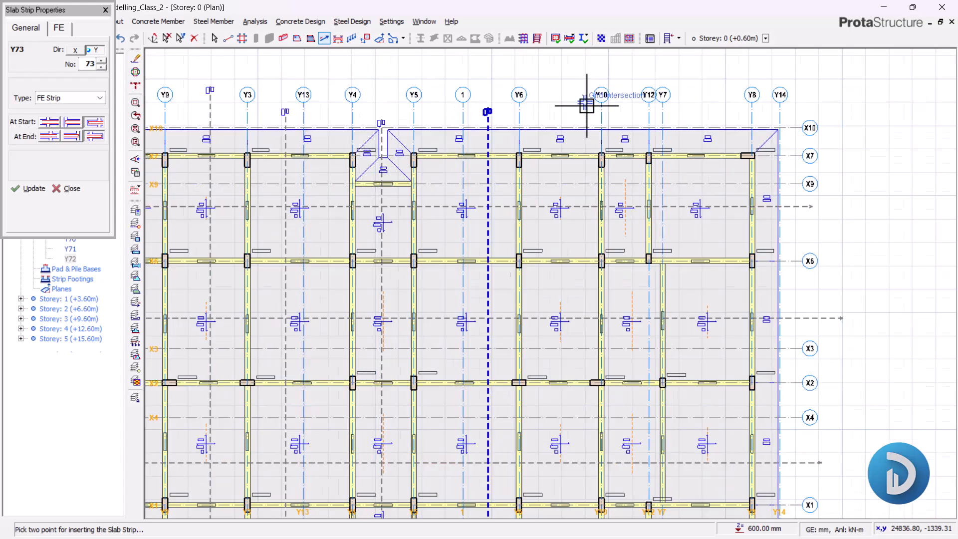
Insert vertical FE strips through the full raft between axes Y6 and Y10 and between Y10 and Y12
scroll(587, 106, up, 2)
click(557, 103)
scroll(558, 105, down, 3)
scroll(567, 424, up, 3)
click(543, 444)
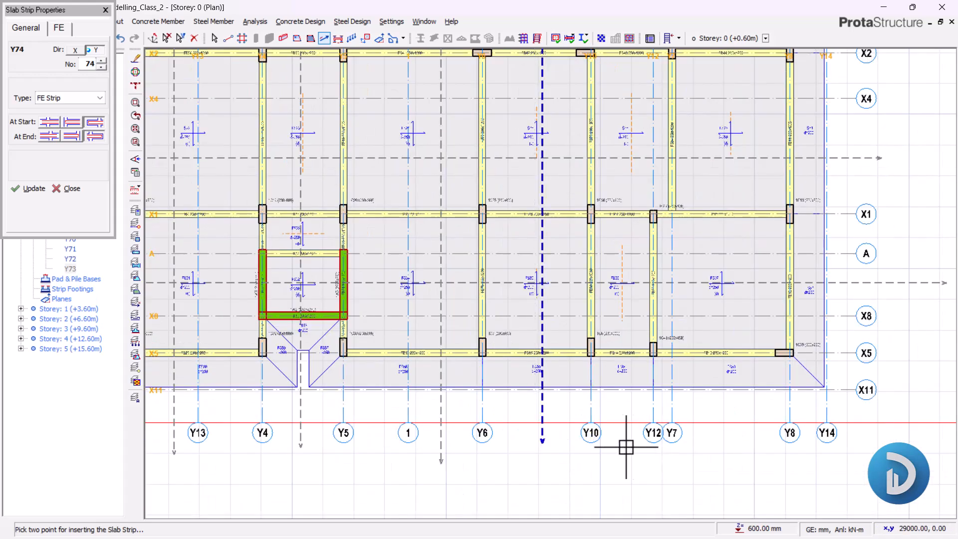
click(621, 453)
scroll(620, 453, down, 4)
scroll(621, 135, up, 5)
click(610, 157)
scroll(654, 216, down, 2)
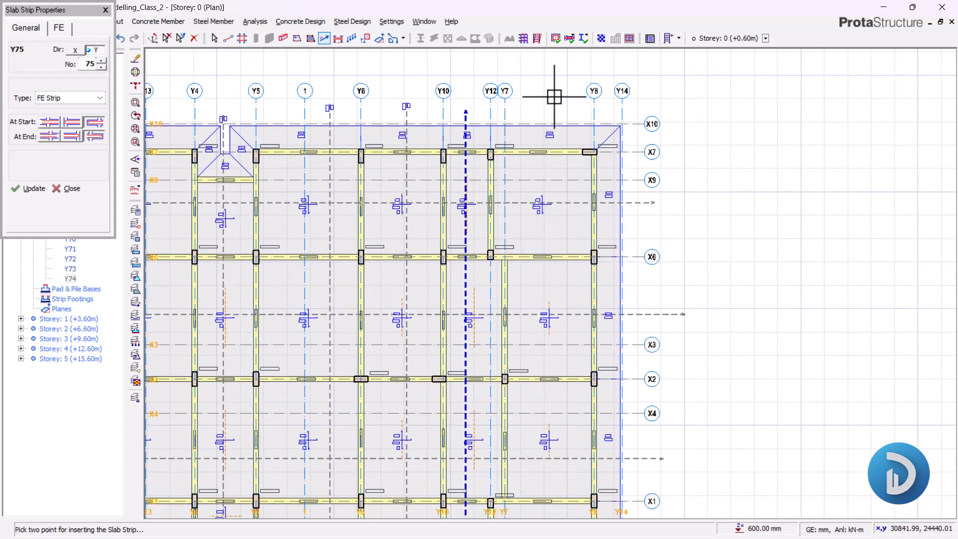
Insert the last vertical FE strip through the full raft between axes Y7 and Y8 and finish the strip command
click(554, 97)
scroll(551, 215, down, 3)
scroll(549, 425, up, 2)
click(553, 413)
scroll(629, 312, down, 2)
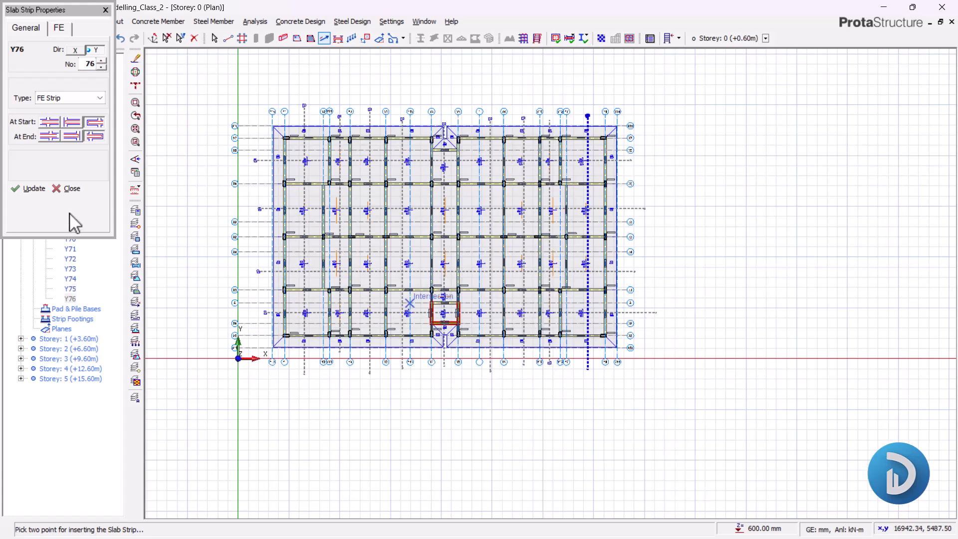
click(69, 189)
scroll(492, 271, up, 2)
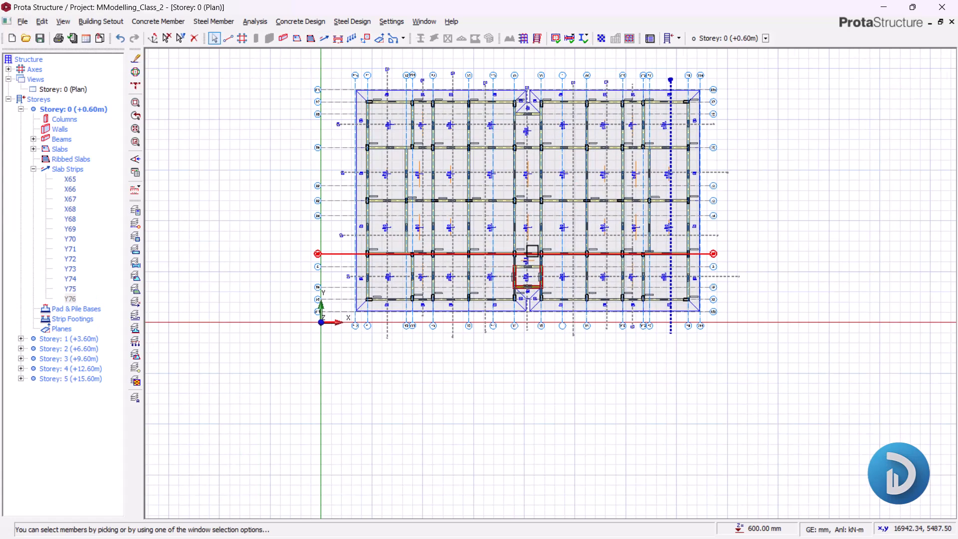
scroll(502, 188, up, 2)
middle_drag(512, 152, 504, 187)
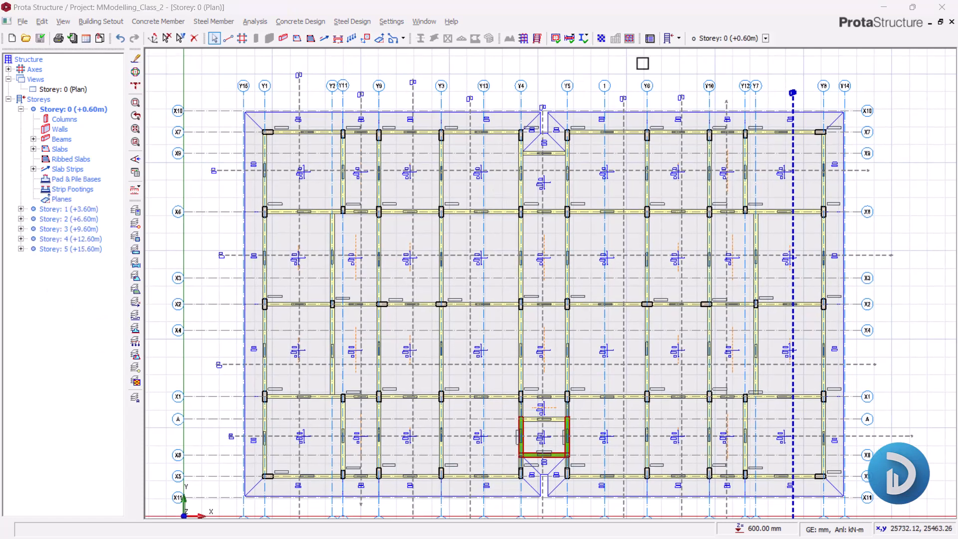
Open the FE raft foundation analysis, generate the raft's finite element model and close the mesh window to return to the analysis settings
click(256, 22)
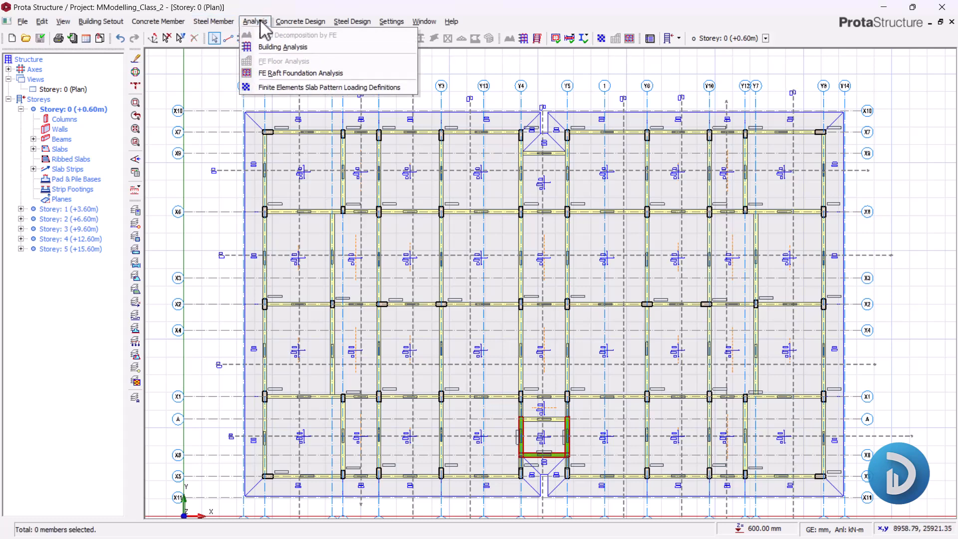
click(292, 73)
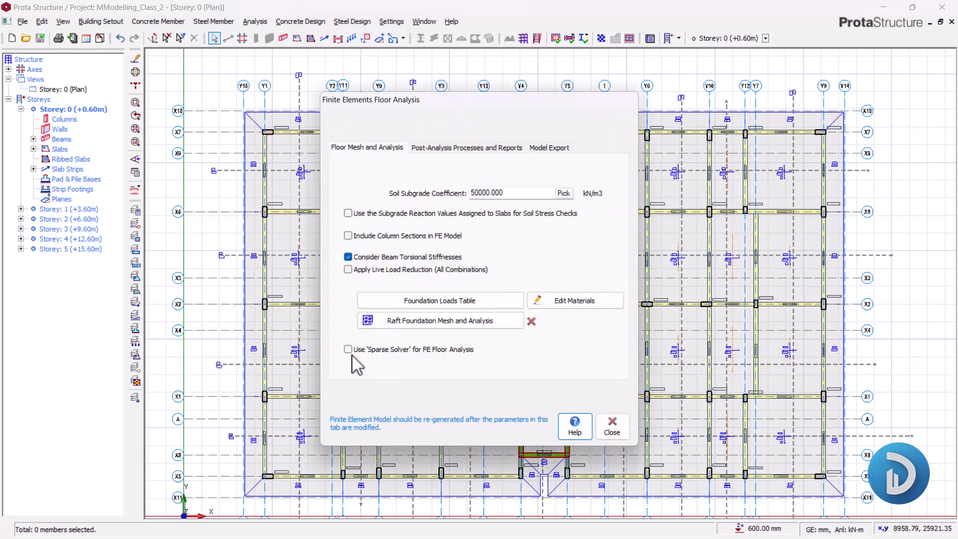
click(432, 330)
click(474, 319)
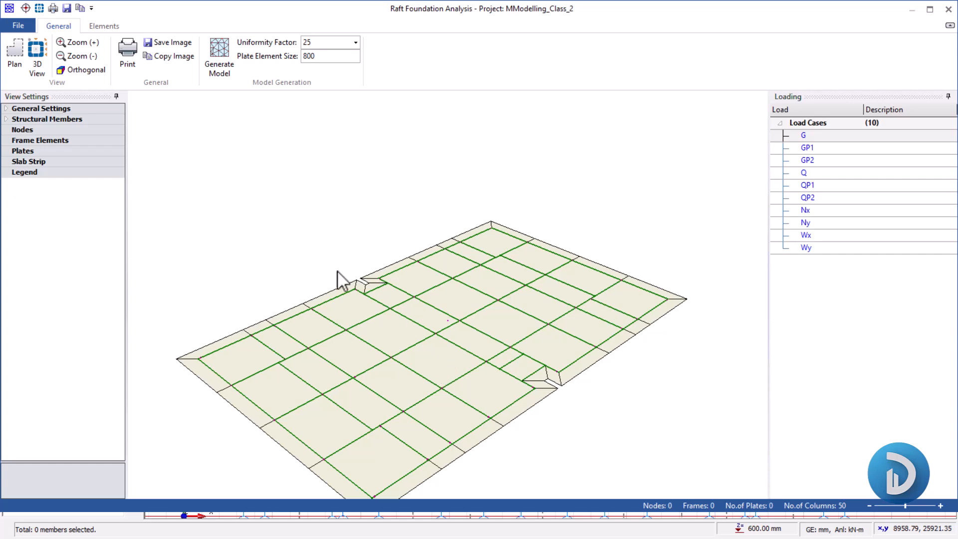
click(222, 53)
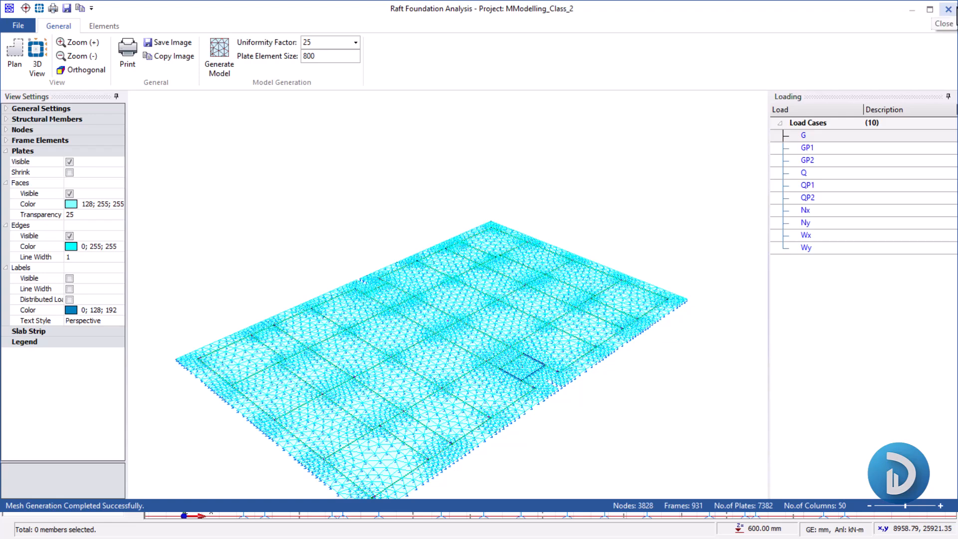
click(947, 9)
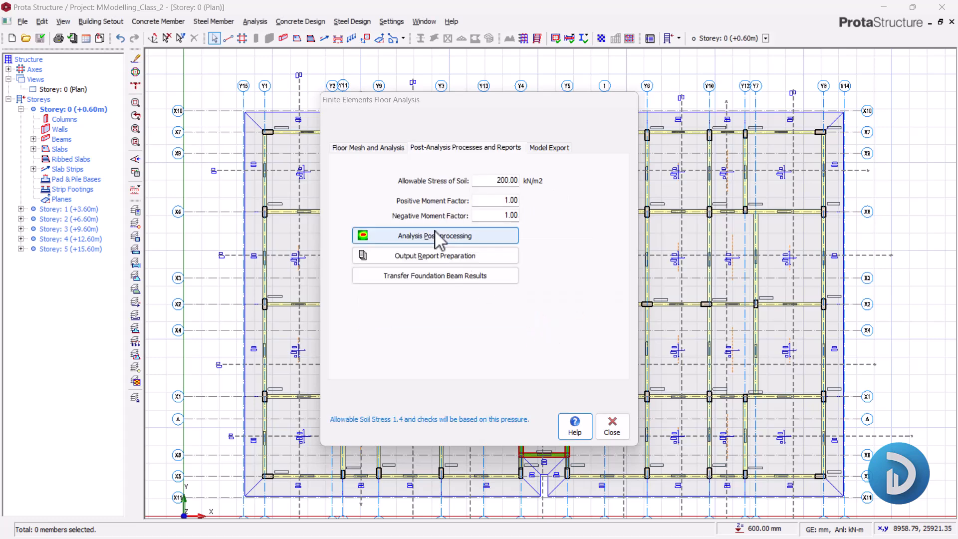
Set the allowable stress of soil to 110 kN/m2 and start the analysis post-processing
click(356, 150)
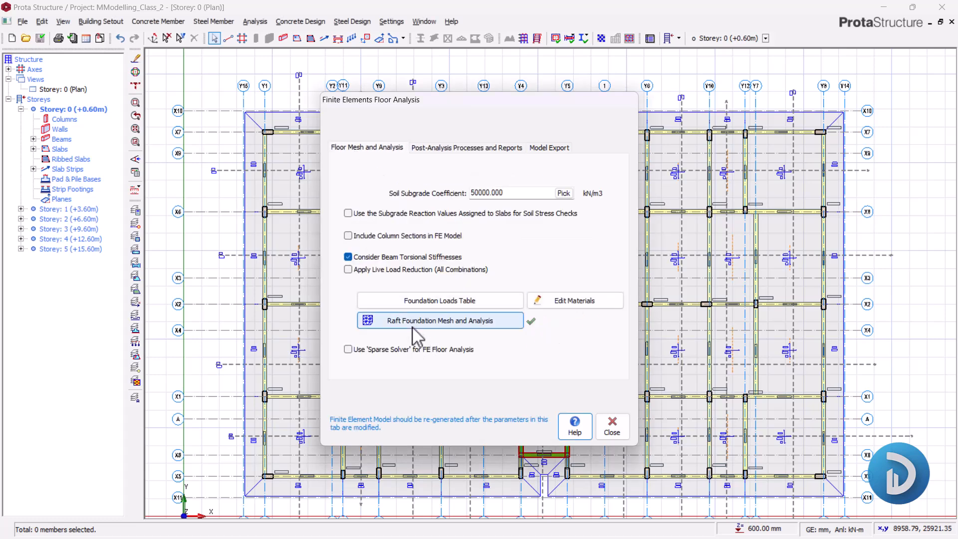
click(440, 150)
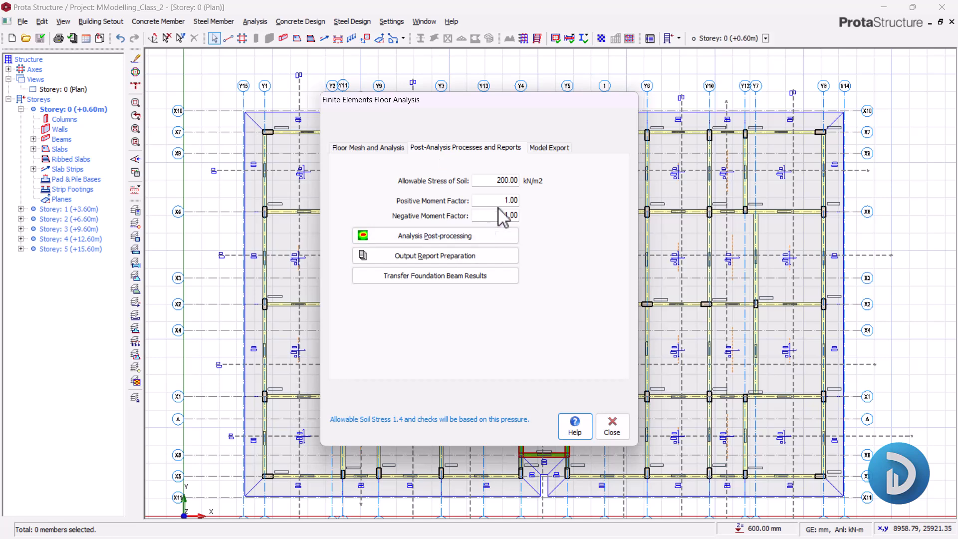
click(510, 182)
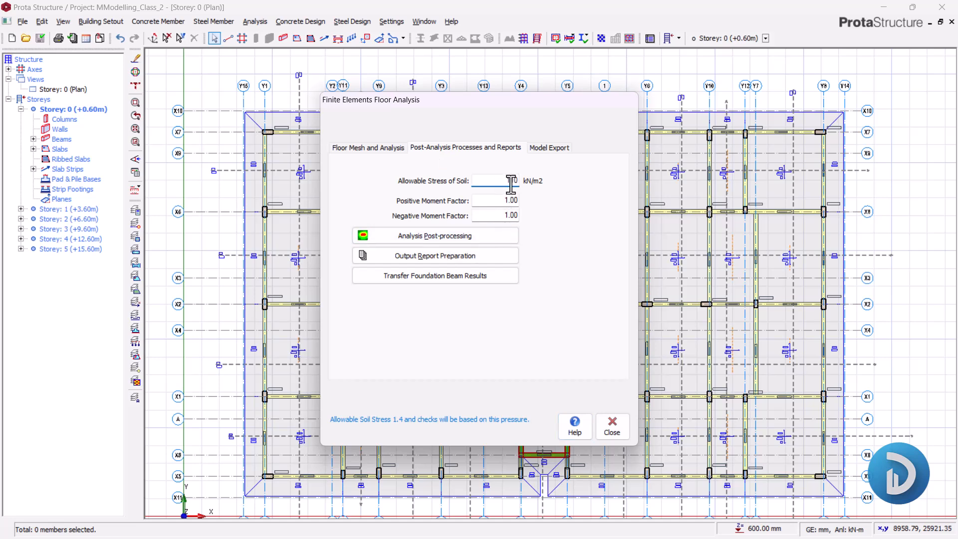
click(504, 200)
click(504, 214)
click(429, 241)
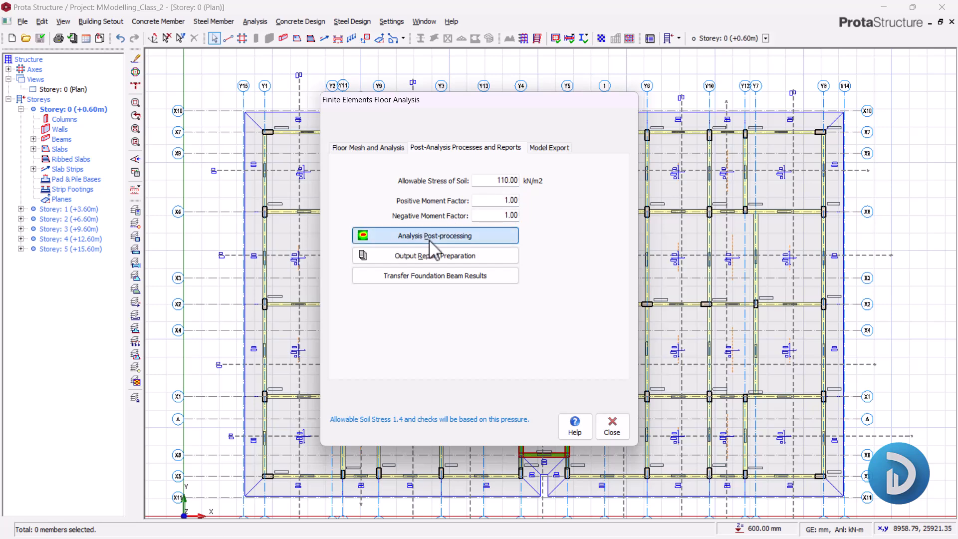
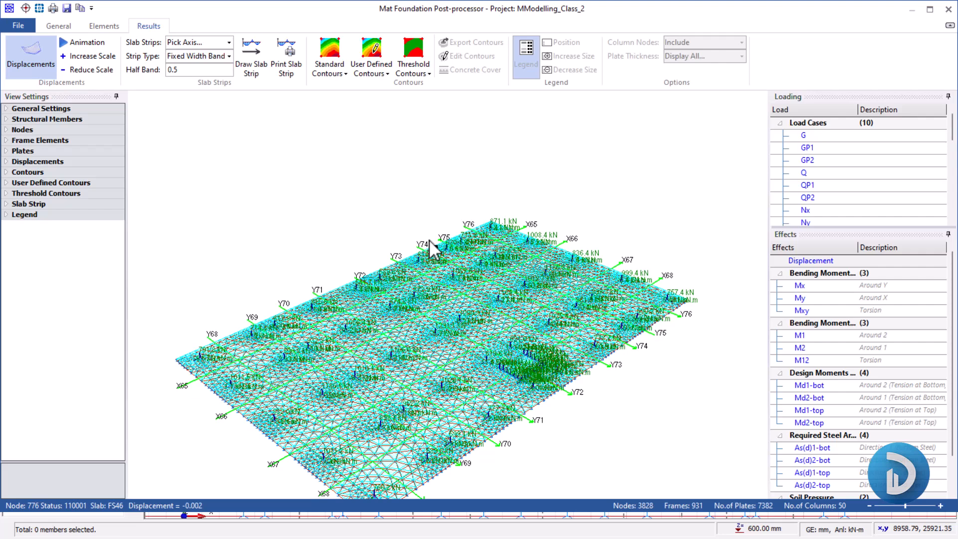
Show standard contours on the raft and review the bending moment results Mx, My, Mxy, M2 and M12
click(337, 60)
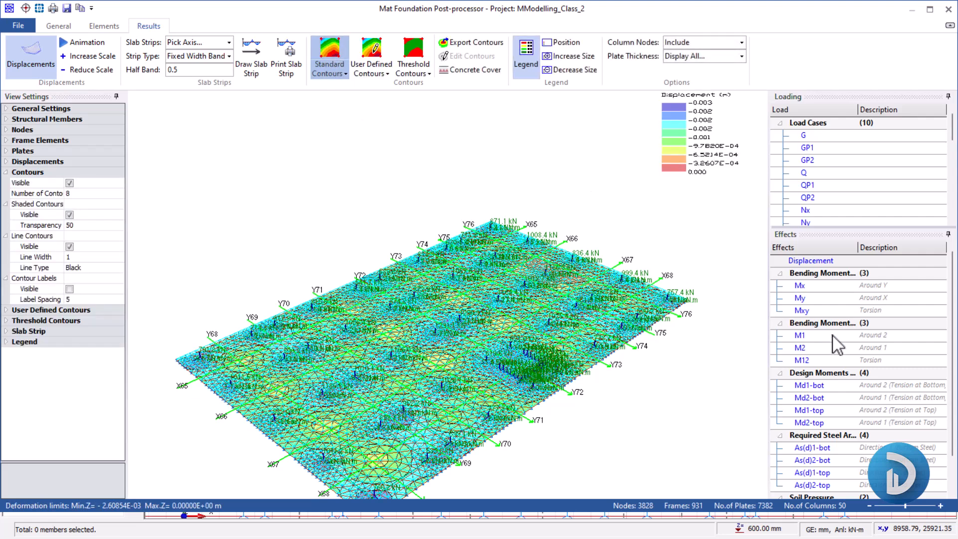
click(799, 286)
click(799, 298)
click(802, 311)
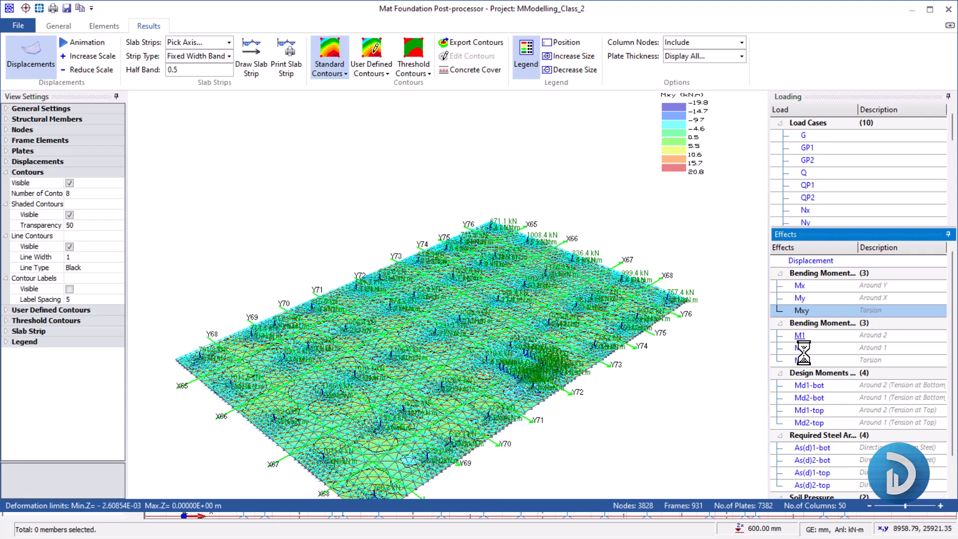
click(801, 348)
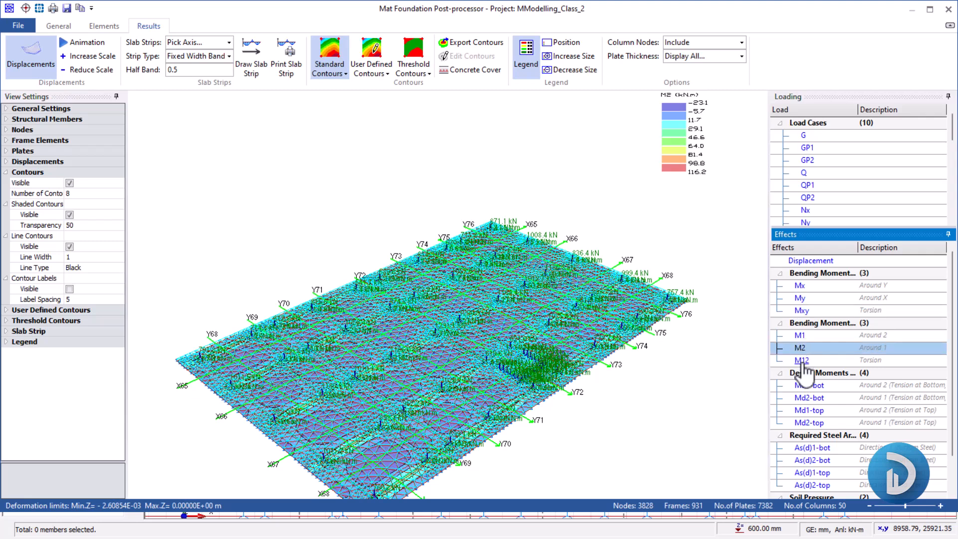
click(801, 360)
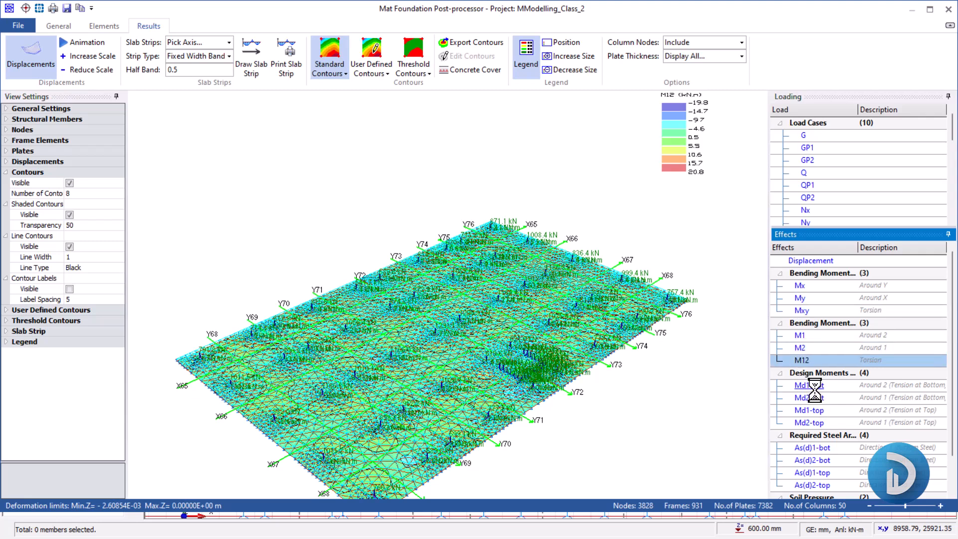
Review the raft's design moment contours for bottom and top tension, including Md2-bot, Md1-top and Md2-top
click(810, 400)
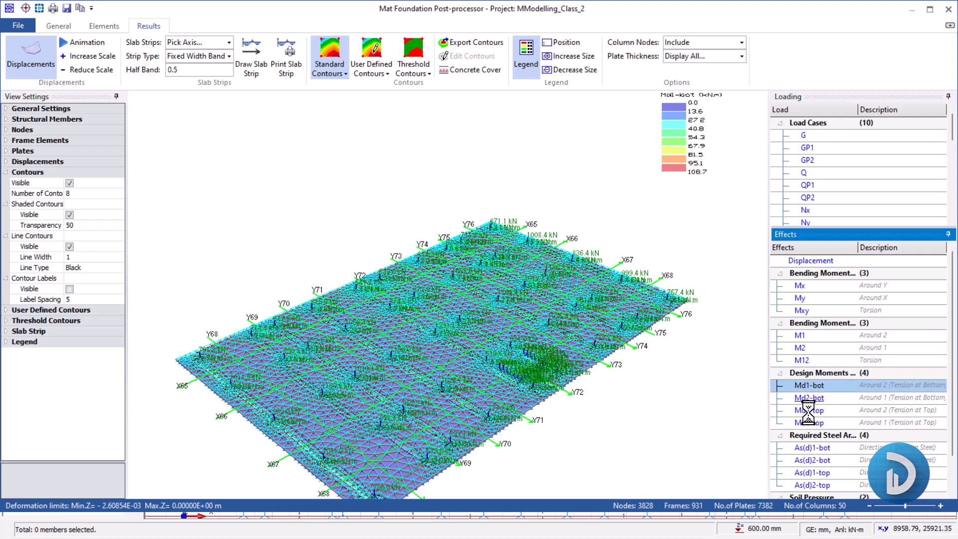
click(809, 411)
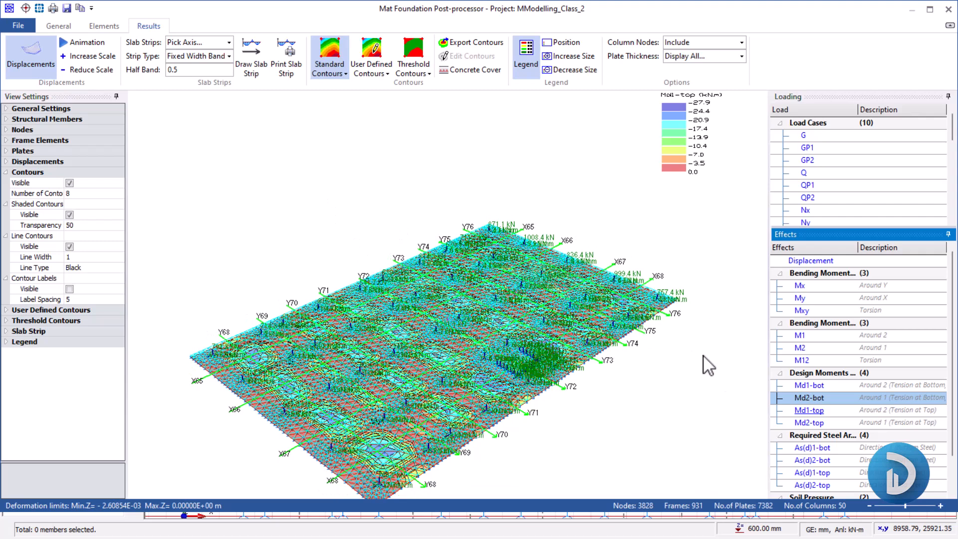
click(814, 412)
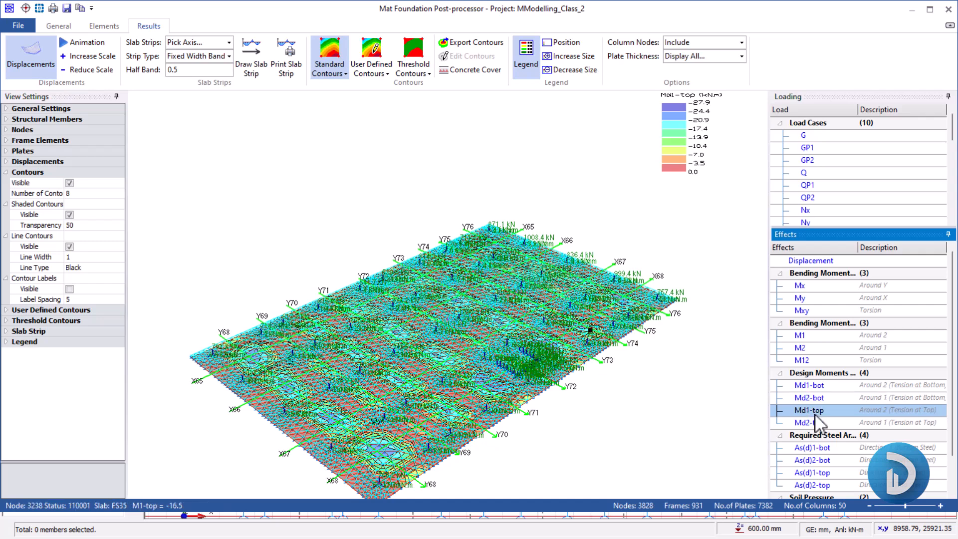
click(814, 424)
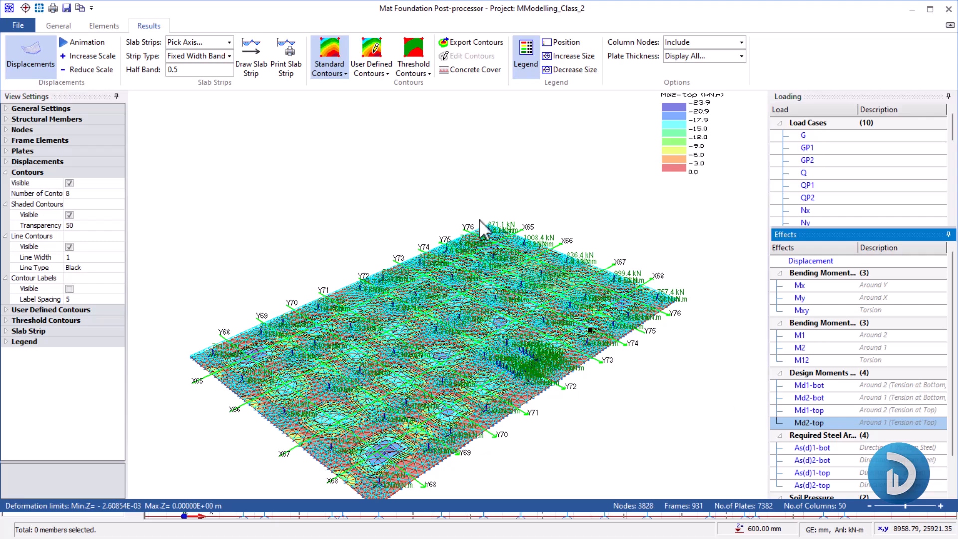
Review the required steel area contours for bottom and top reinforcement in both directions
click(821, 451)
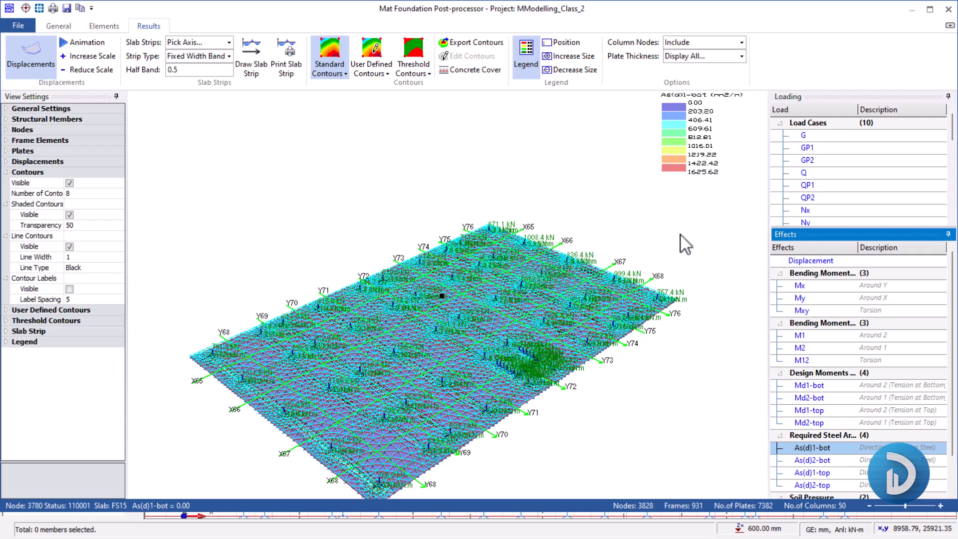
click(821, 462)
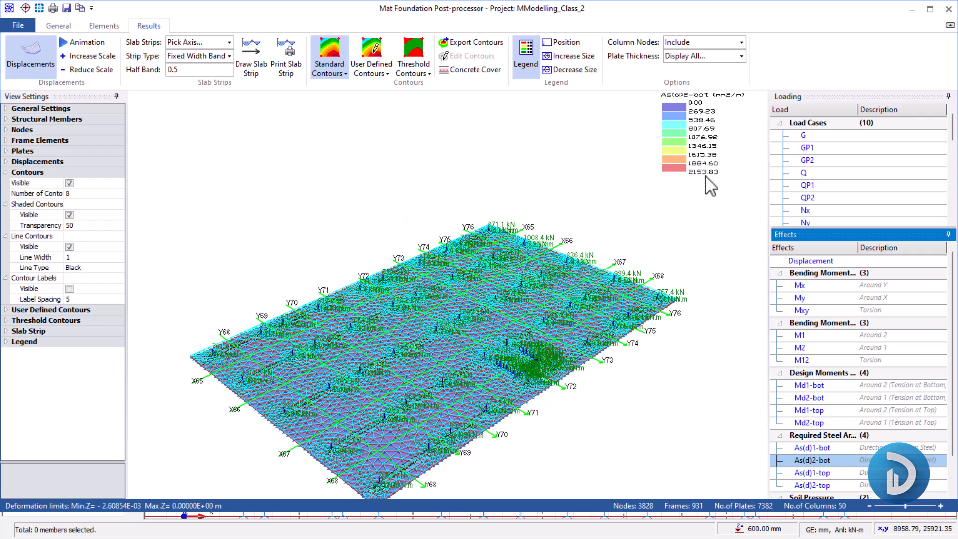
click(819, 475)
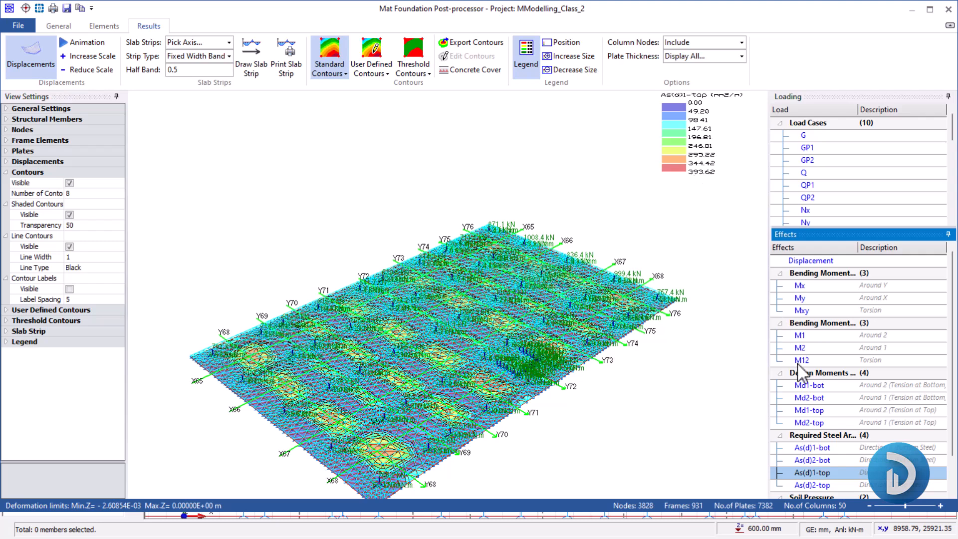
click(816, 489)
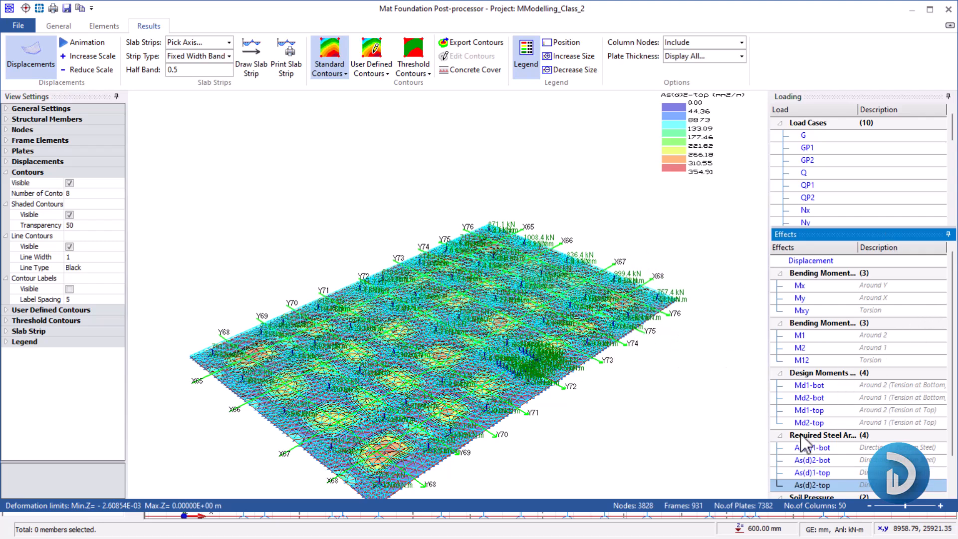
Display the soil pressure contours on the raft to check the maximum against the allowable soil stress
scroll(490, 300, down, 1)
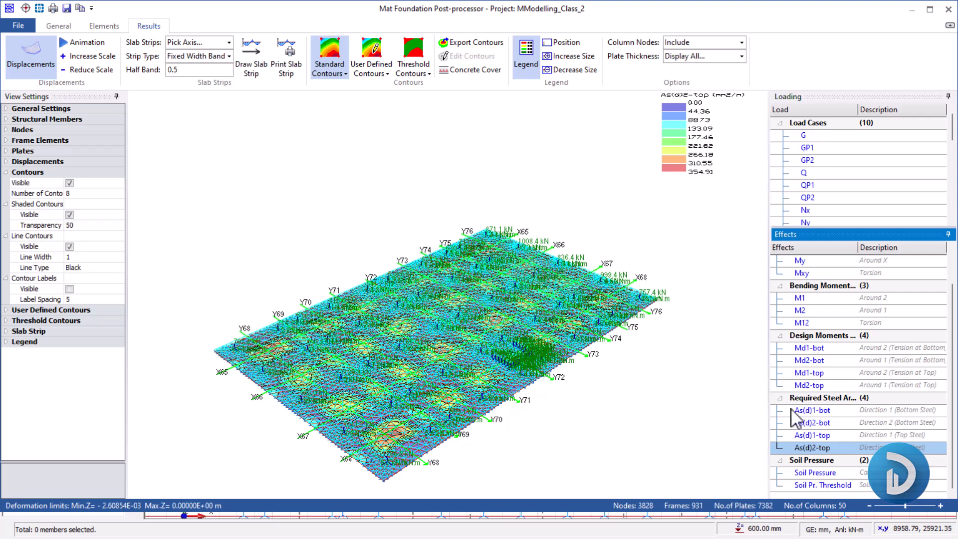
click(814, 473)
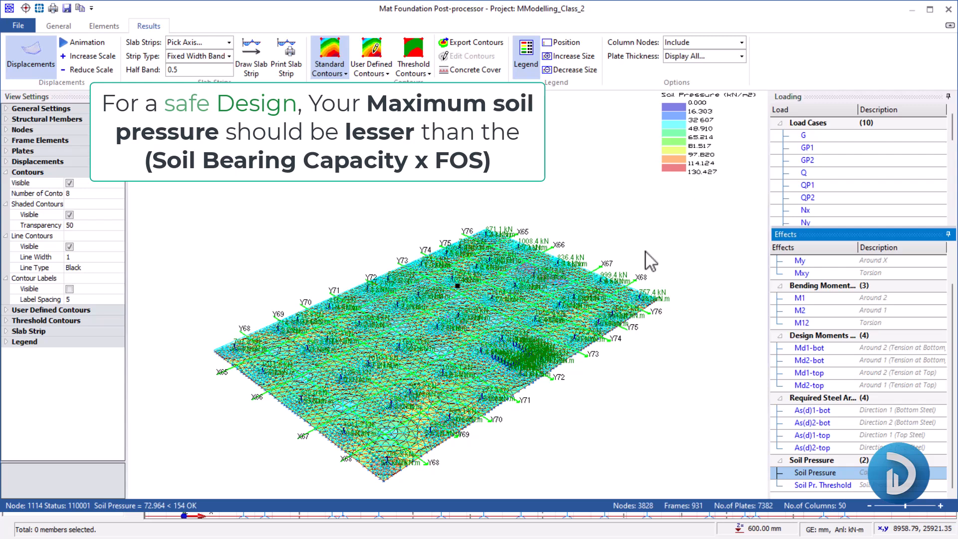
Transfer the slab strip FE results, including column and wall results and plate torsion effects, plus the foundation beam results, and close the raft analysis
click(381, 478)
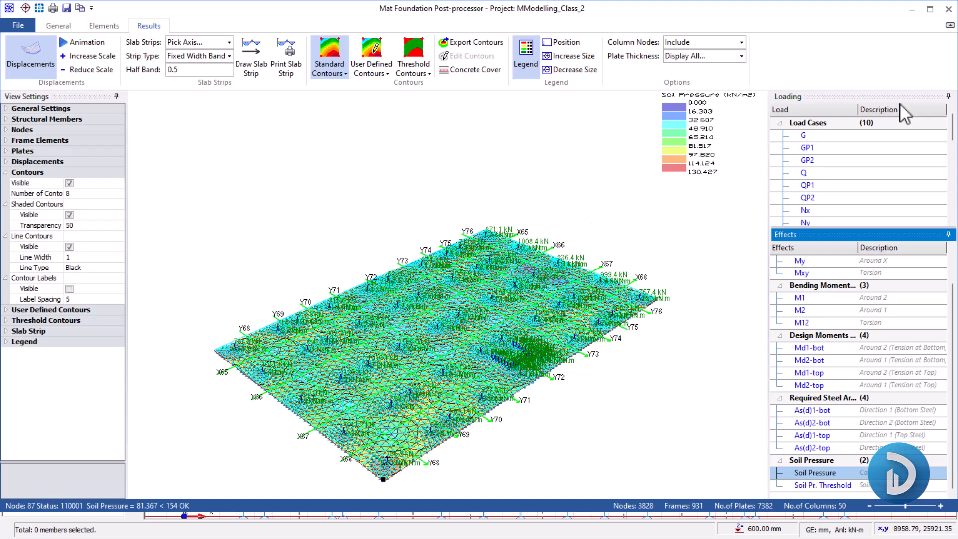
click(949, 11)
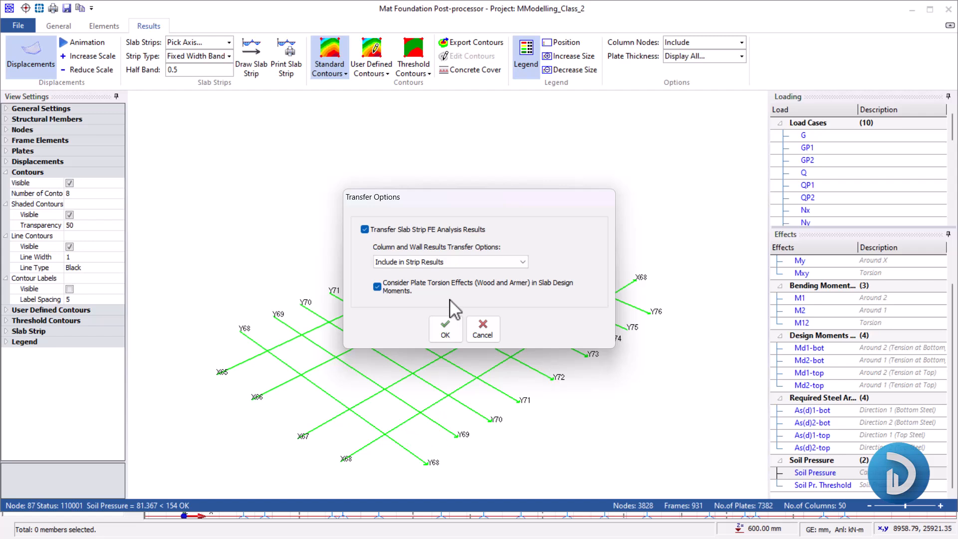
click(445, 331)
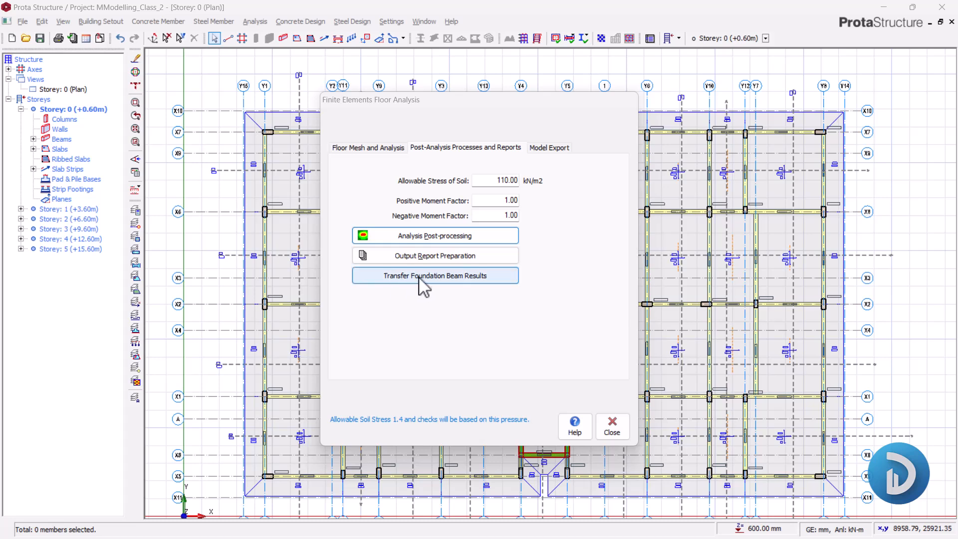
click(452, 280)
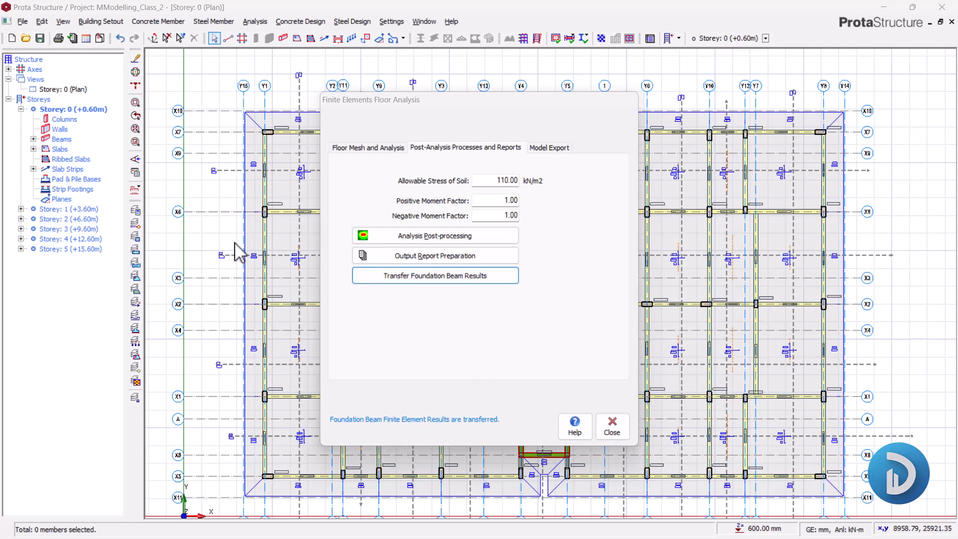
click(612, 426)
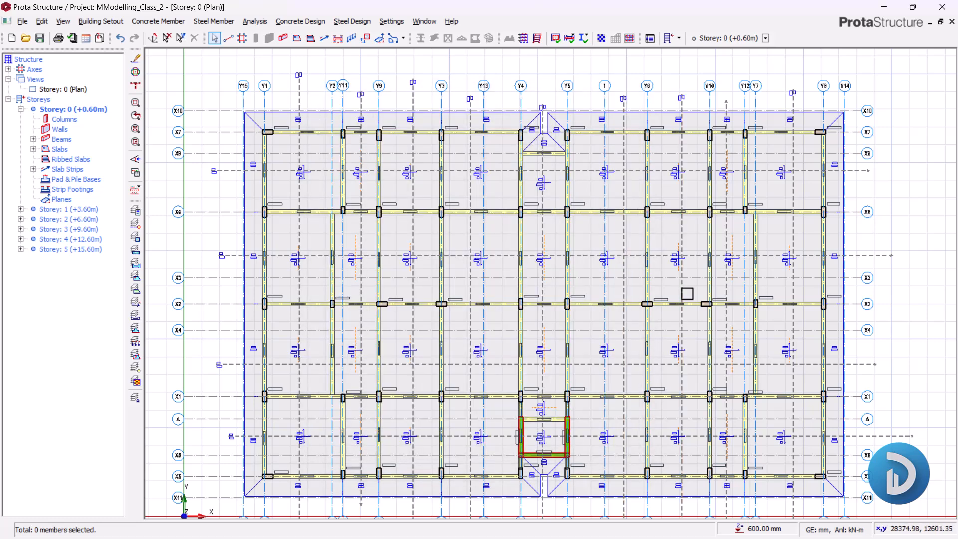
Update all steel bars along the slab strips of the Storey 0 raft plan
scroll(654, 248, down, 2)
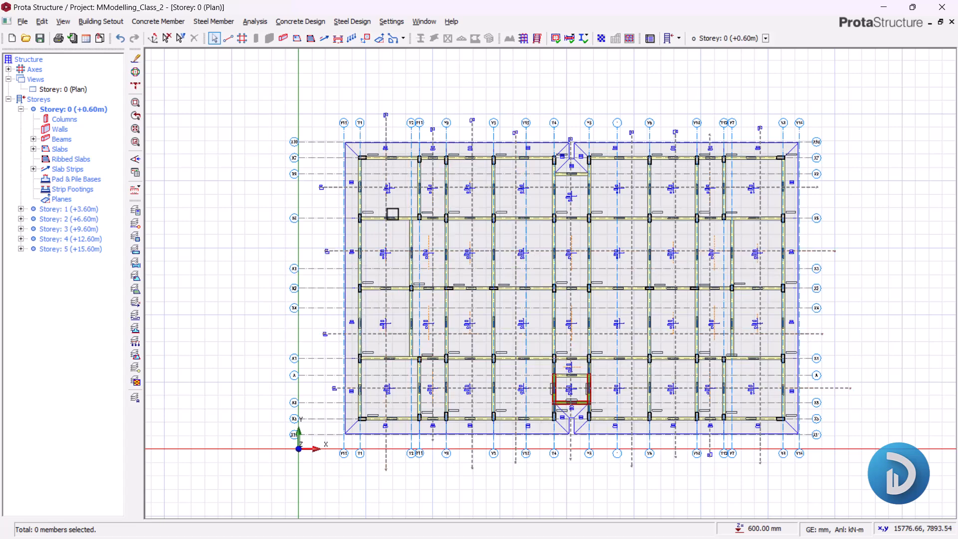
middle_drag(536, 363, 504, 360)
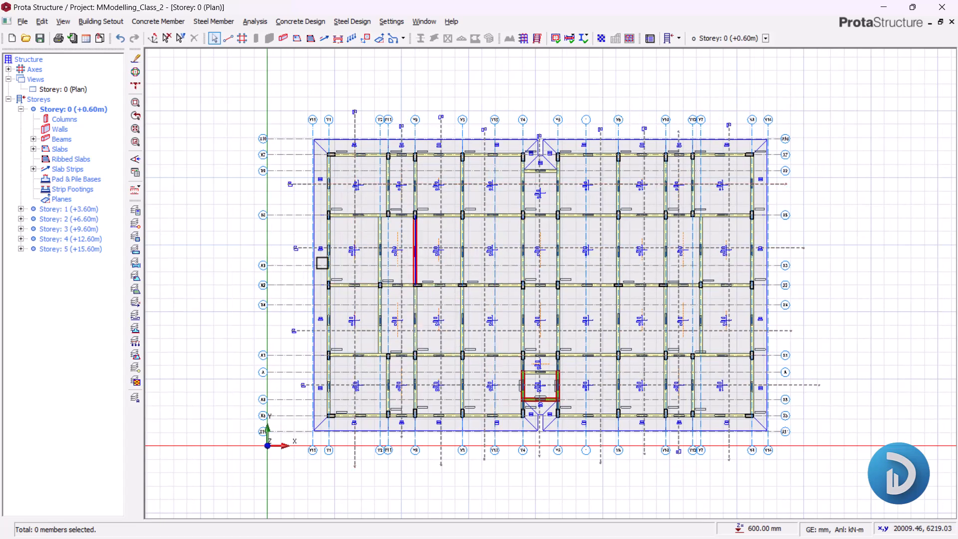
scroll(286, 251, up, 1)
right_click(202, 177)
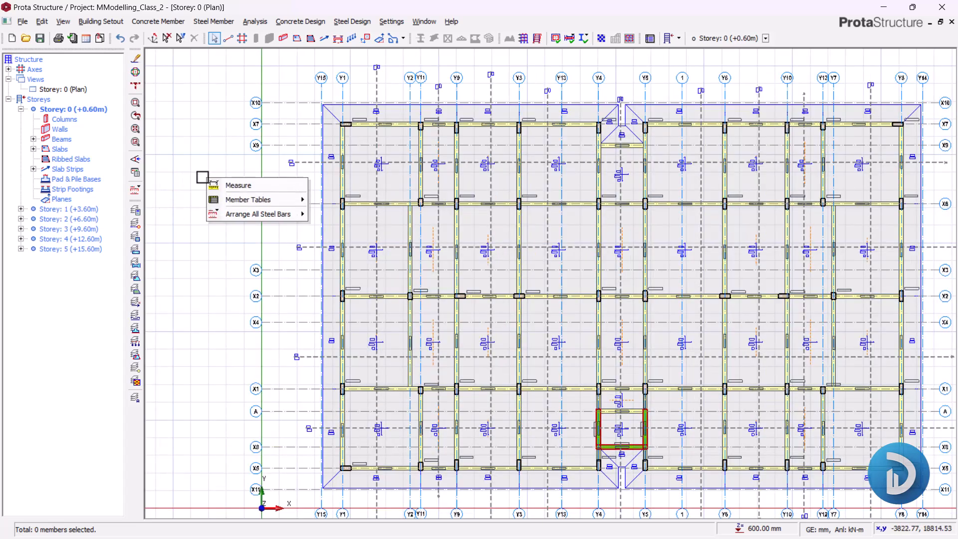
mouse_move(250, 215)
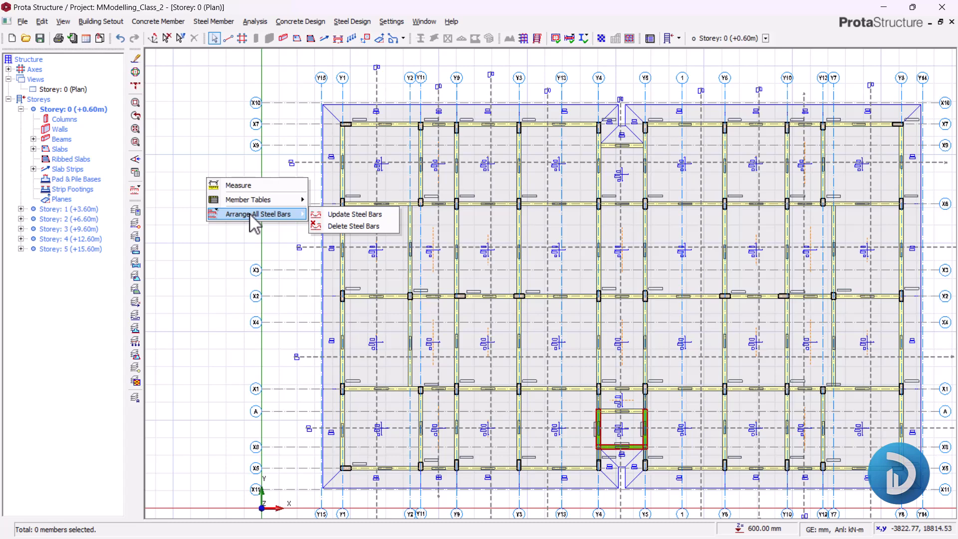
click(333, 214)
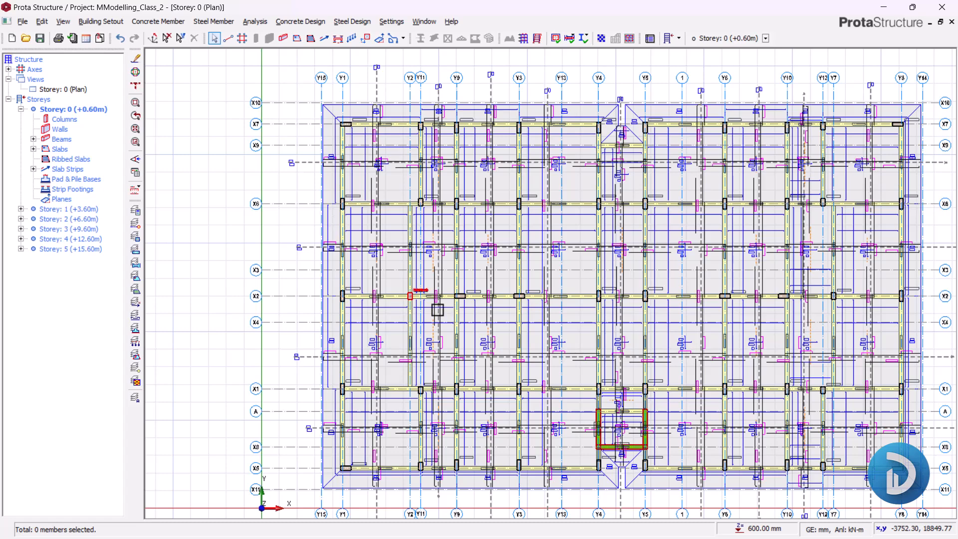
Examine the top and bottom bar labels along the raft's upper slab strip, from FS67 past FS3, and across the whole plan
scroll(389, 125, up, 3)
scroll(379, 188, up, 5)
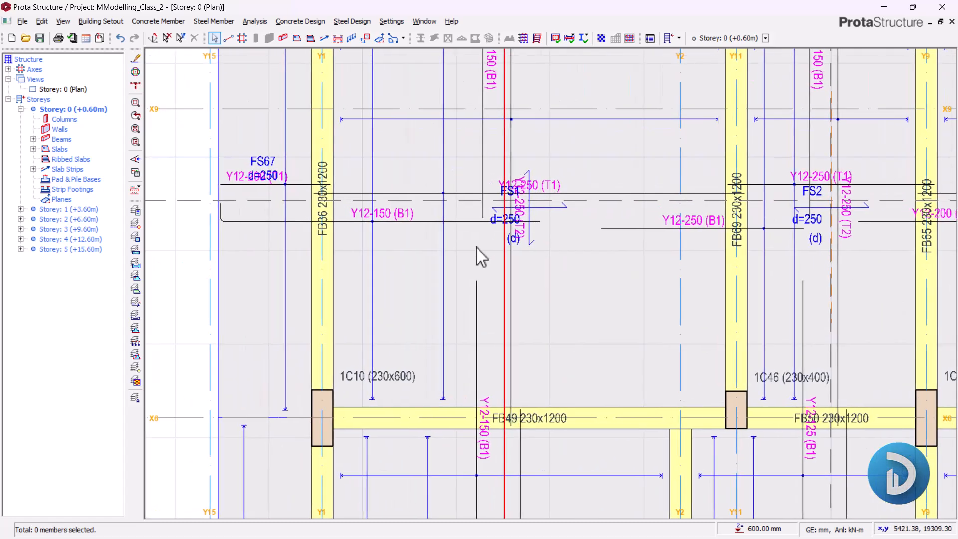
scroll(349, 222, up, 2)
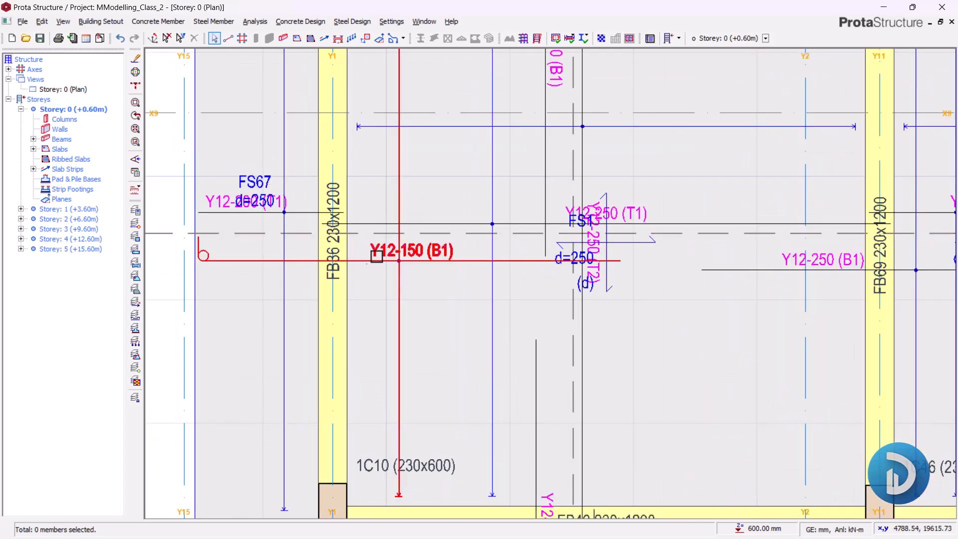
middle_drag(453, 271, 351, 276)
middle_drag(602, 288, 442, 294)
scroll(582, 290, up, 2)
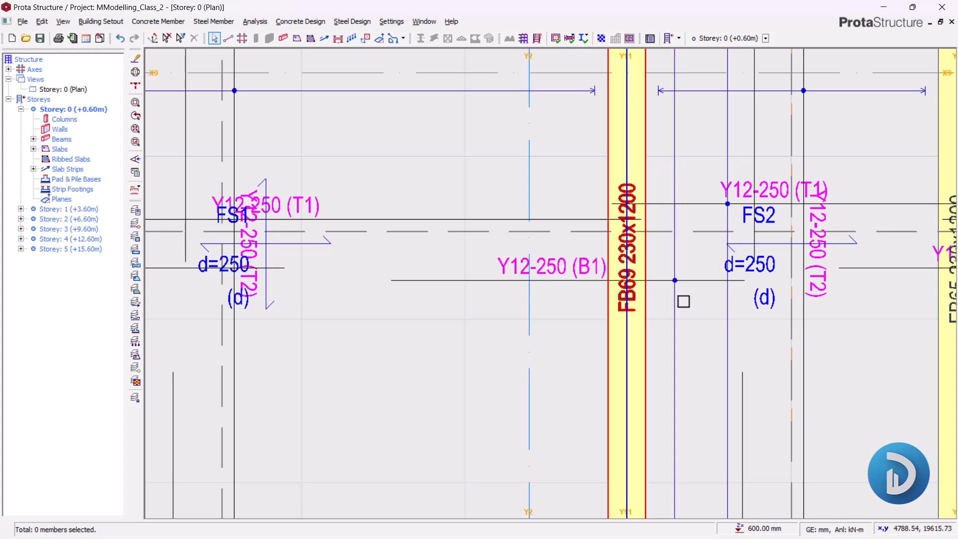
middle_drag(680, 300, 511, 312)
middle_drag(649, 300, 504, 241)
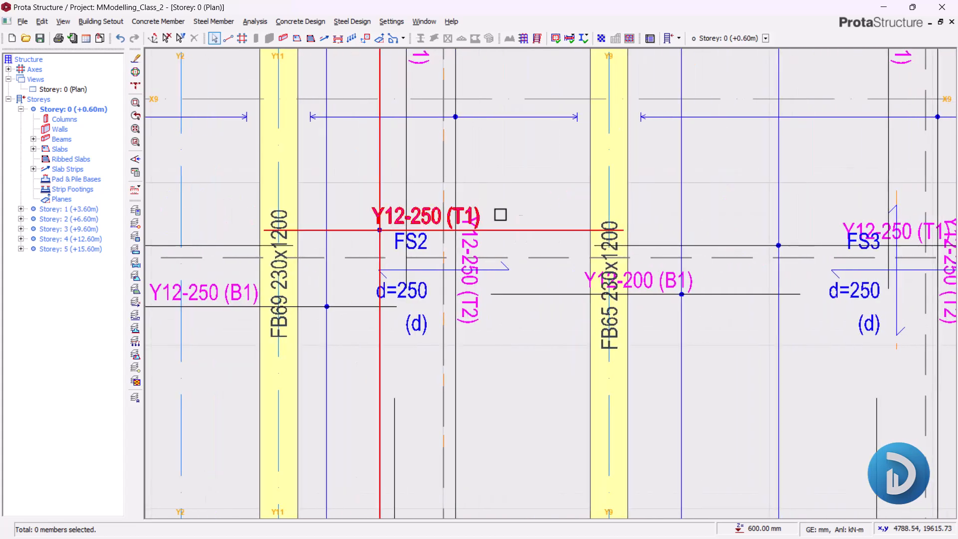
scroll(517, 265, down, 2)
middle_drag(576, 301, 450, 295)
scroll(450, 295, up, 2)
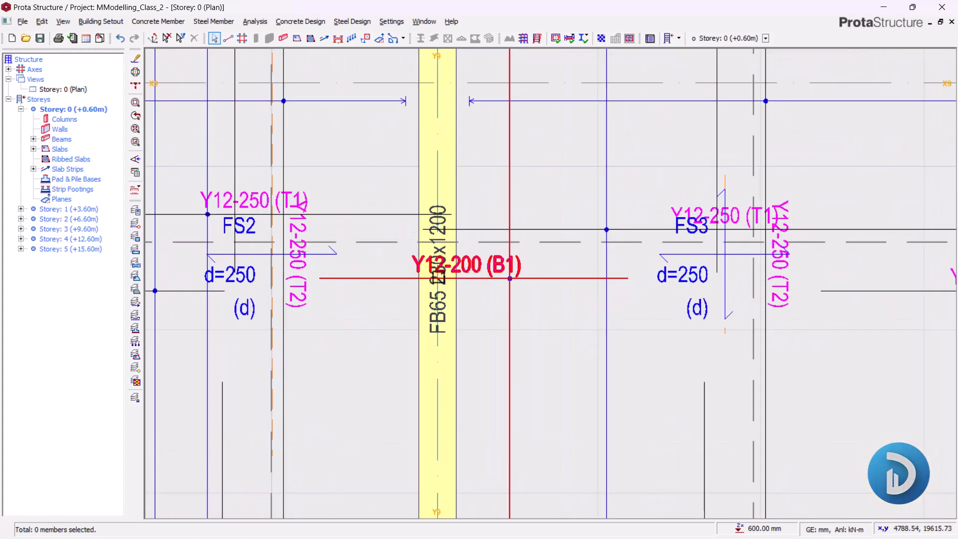
scroll(554, 296, down, 2)
middle_drag(644, 302, 374, 274)
scroll(412, 223, up, 2)
scroll(397, 204, down, 2)
middle_drag(652, 218, 519, 216)
scroll(480, 206, down, 6)
scroll(482, 202, down, 4)
middle_drag(575, 350, 587, 275)
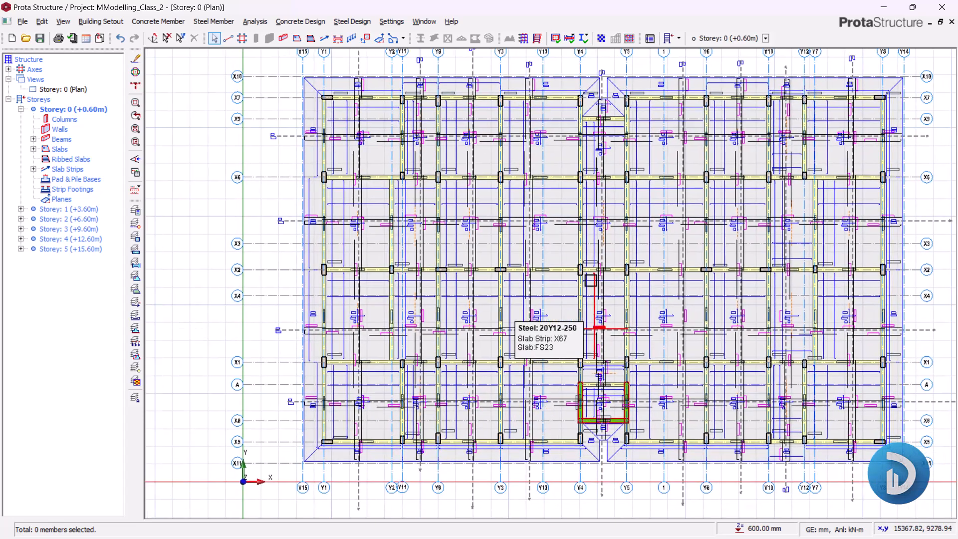
middle_drag(512, 192, 513, 212)
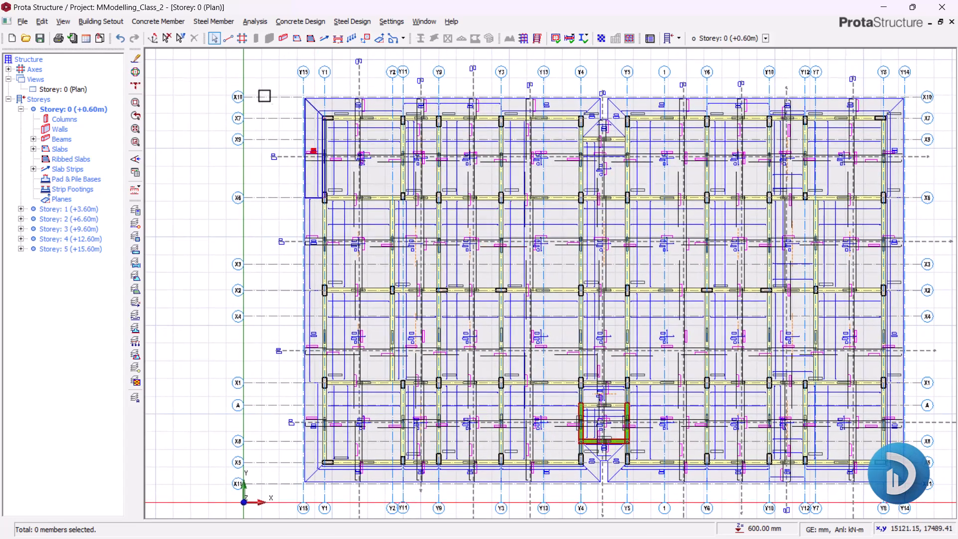
click(254, 22)
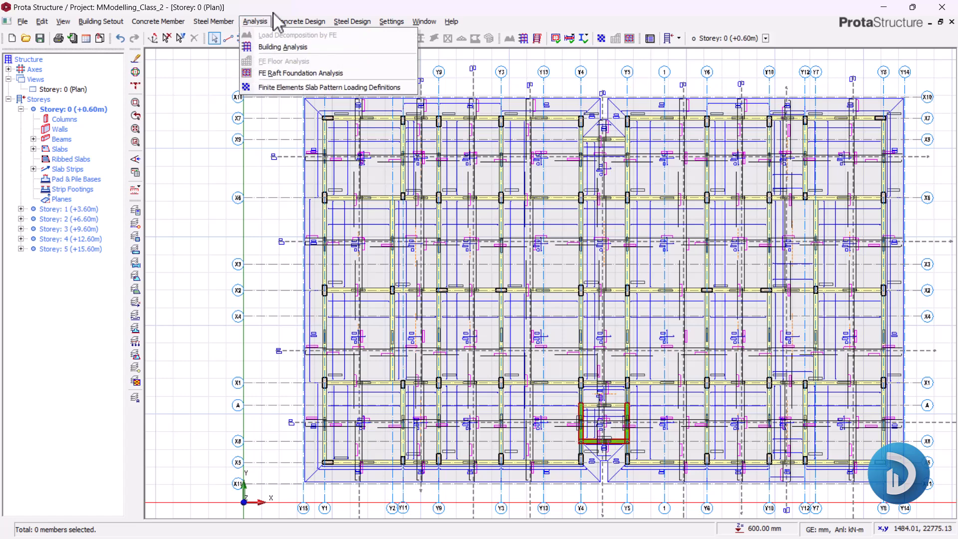
mouse_move(231, 25)
click(202, 138)
click(198, 106)
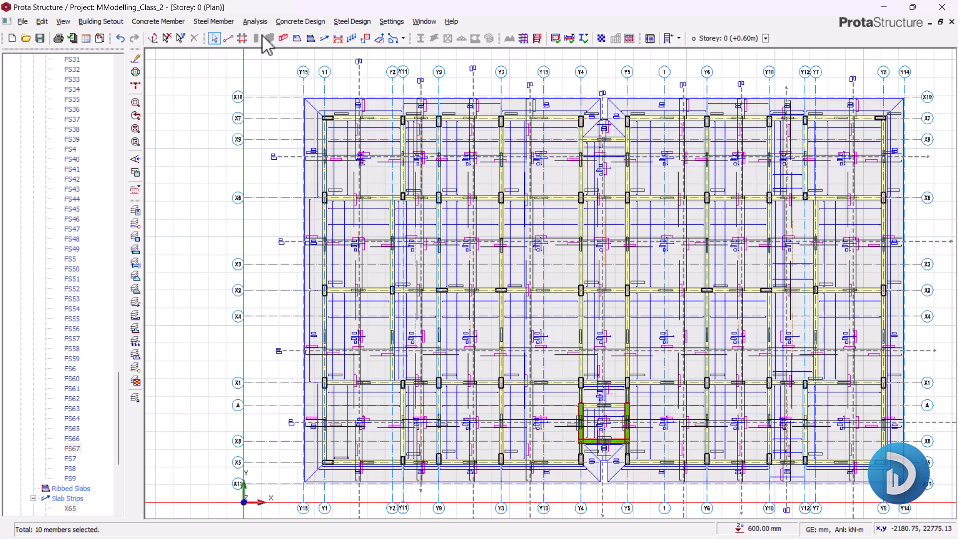
Run the slab analysis and design for the current storey with Check Design (Do Not Modify Existing Steel)
click(304, 23)
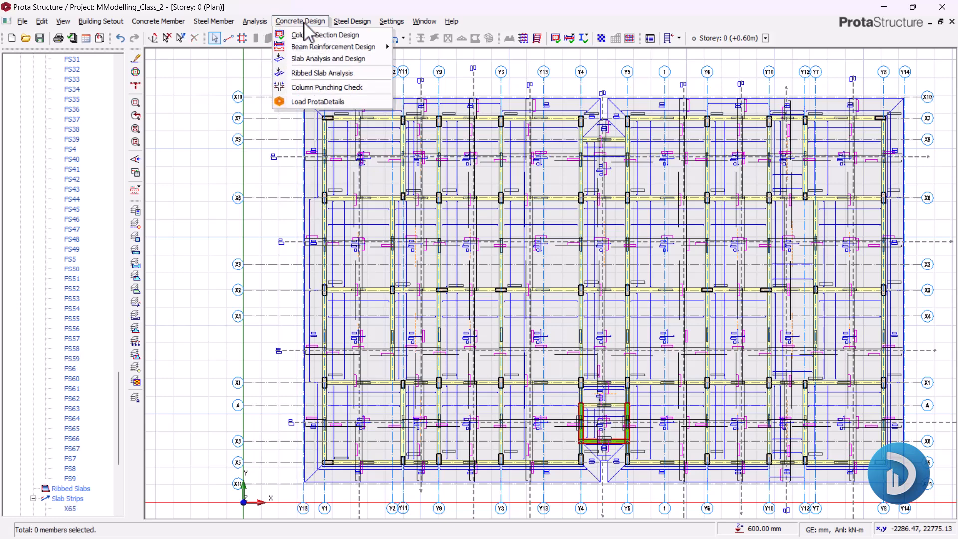
click(314, 59)
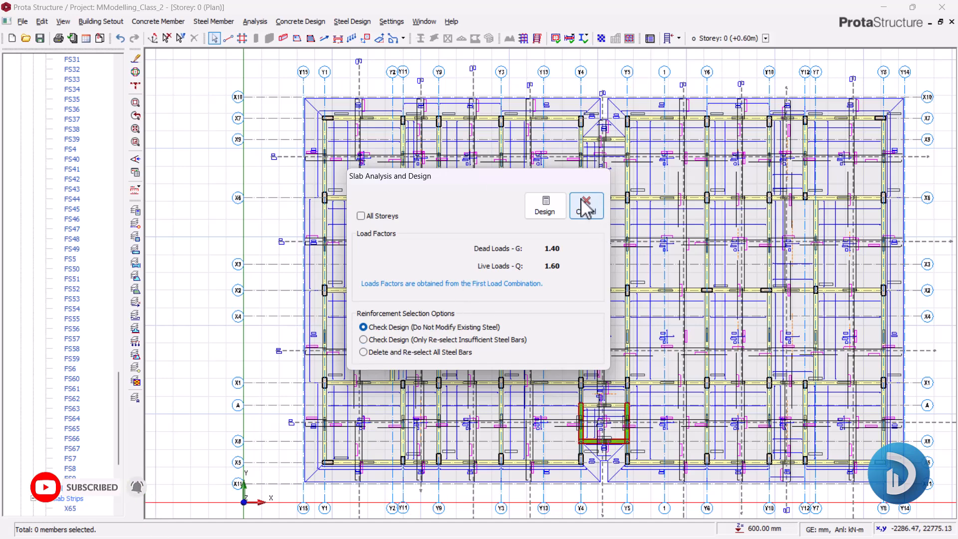
click(548, 204)
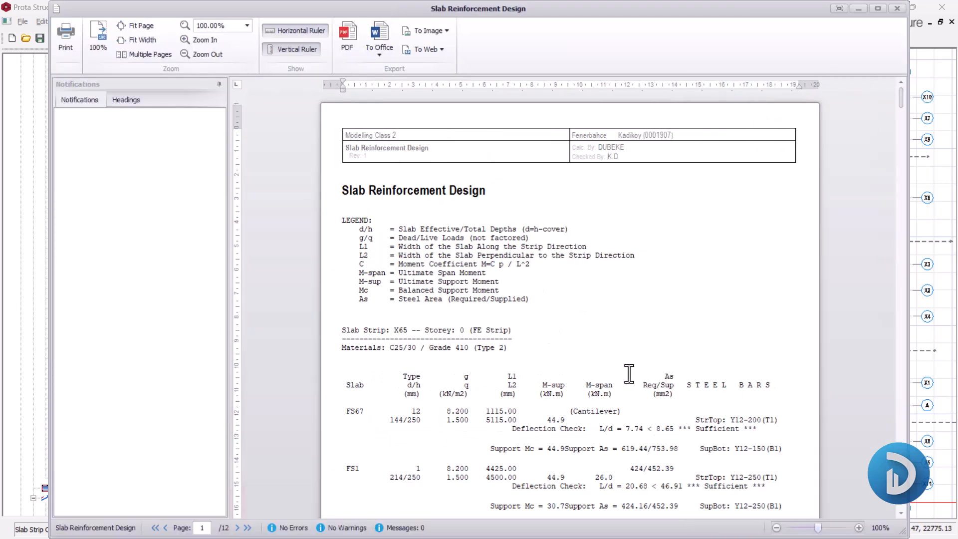
Export the Slab Reinforcement Design report to PDF and view it in a maximized window
scroll(485, 323, down, 2)
click(353, 37)
click(420, 278)
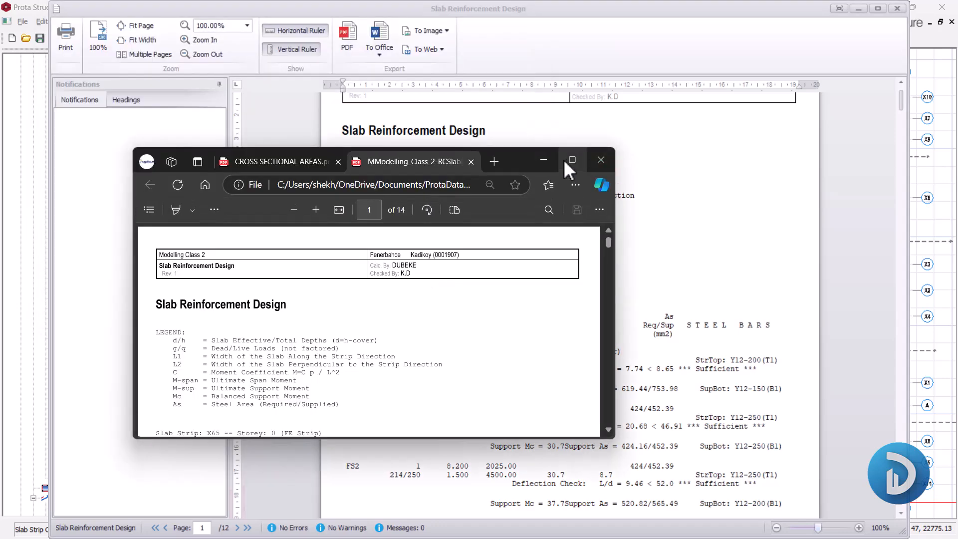
click(570, 160)
Skim the first page of the exported report and search the PDF for "insu" to find insufficient members
scroll(559, 204, down, 2)
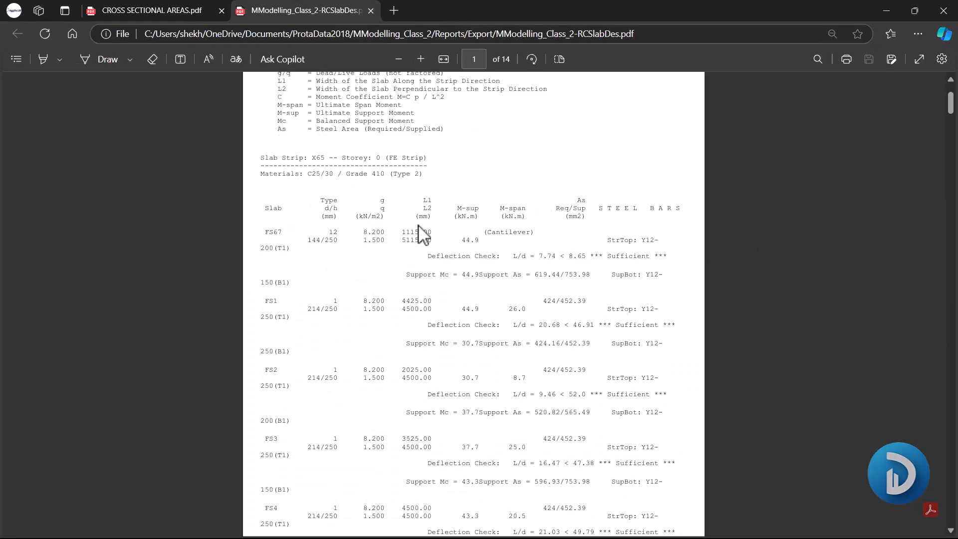
scroll(499, 220, down, 3)
scroll(471, 216, up, 4)
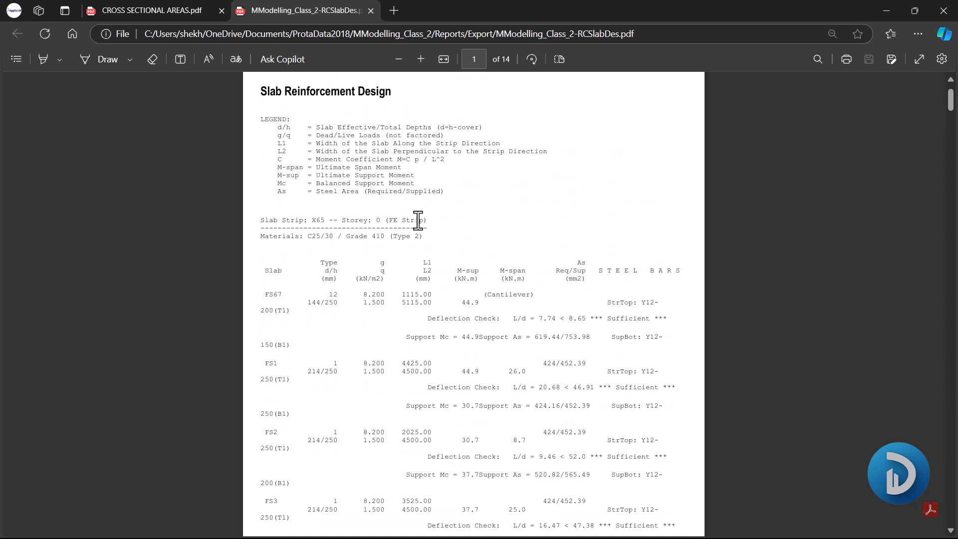
scroll(417, 220, down, 2)
scroll(406, 238, up, 3)
click(817, 59)
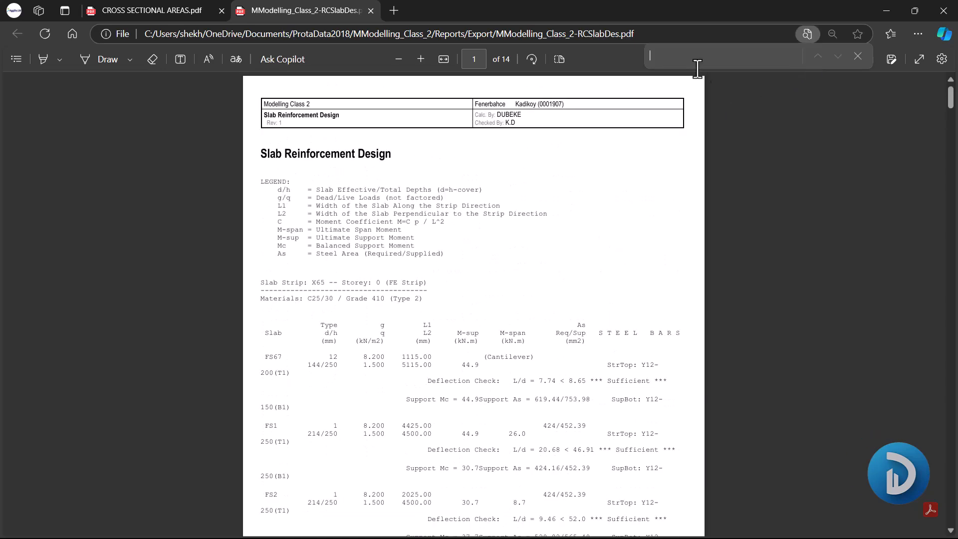
text(insu)
Review the deflection checks and the required and supplied steel areas of the raft slabs over the first three report pages
ctrl+scroll(482, 372, up, 2)
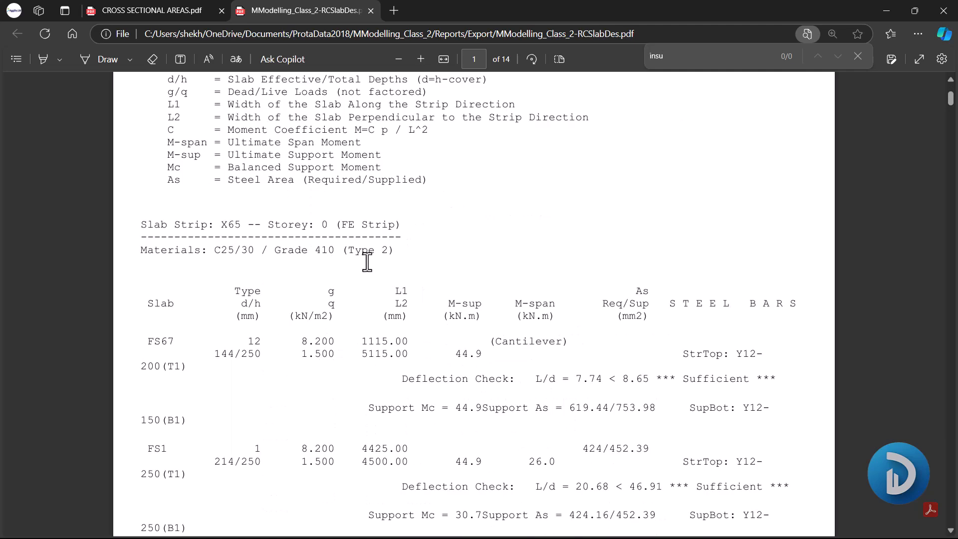
scroll(379, 307, down, 2)
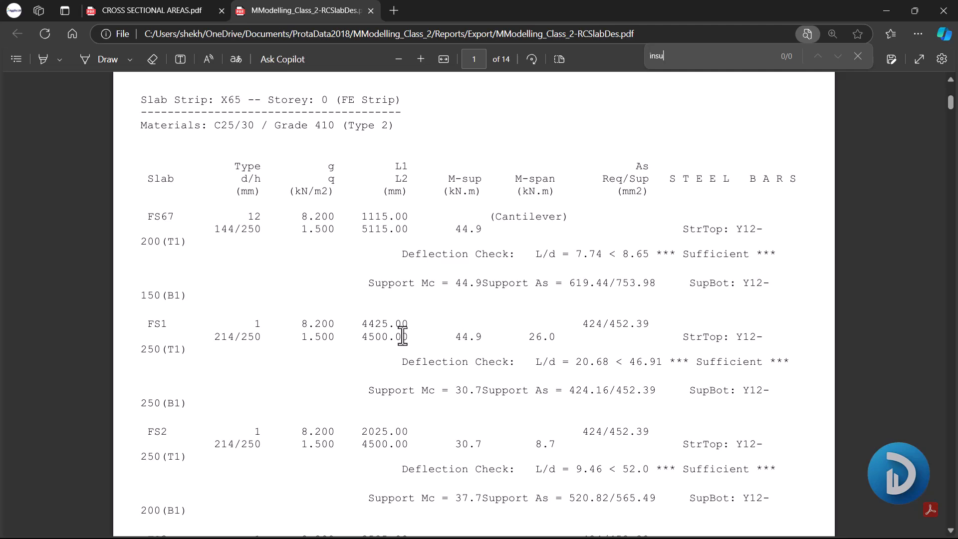
scroll(342, 224, up, 3)
scroll(335, 235, down, 4)
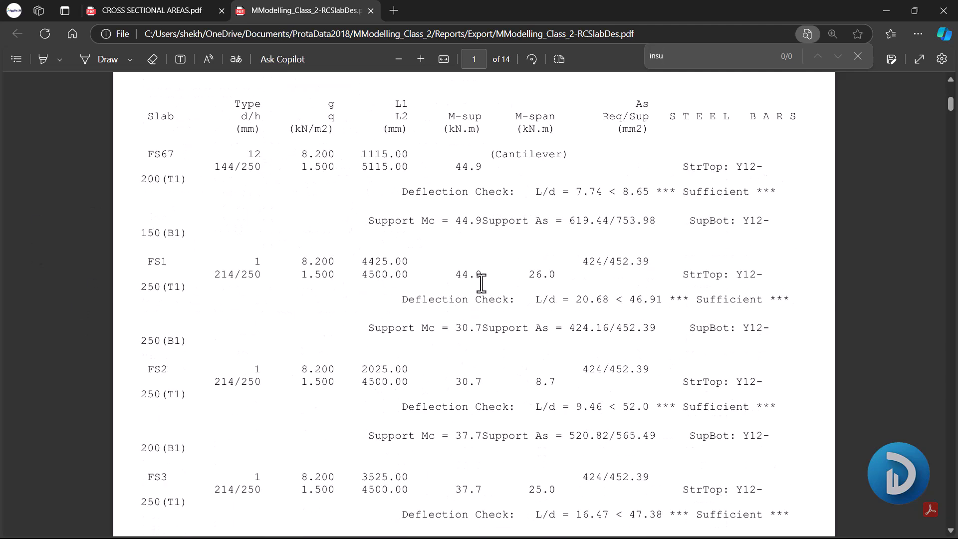
scroll(528, 270, down, 4)
scroll(529, 269, down, 20)
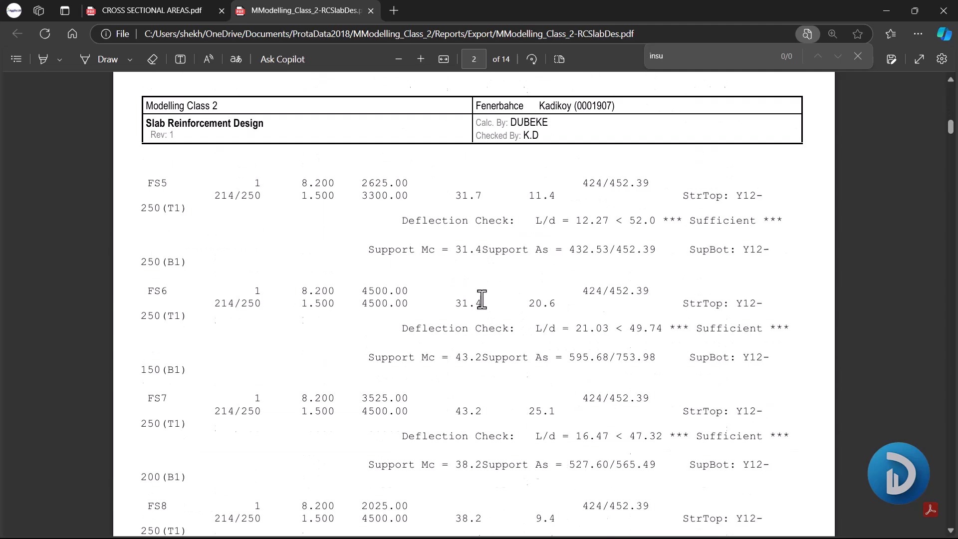
scroll(367, 252, down, 2)
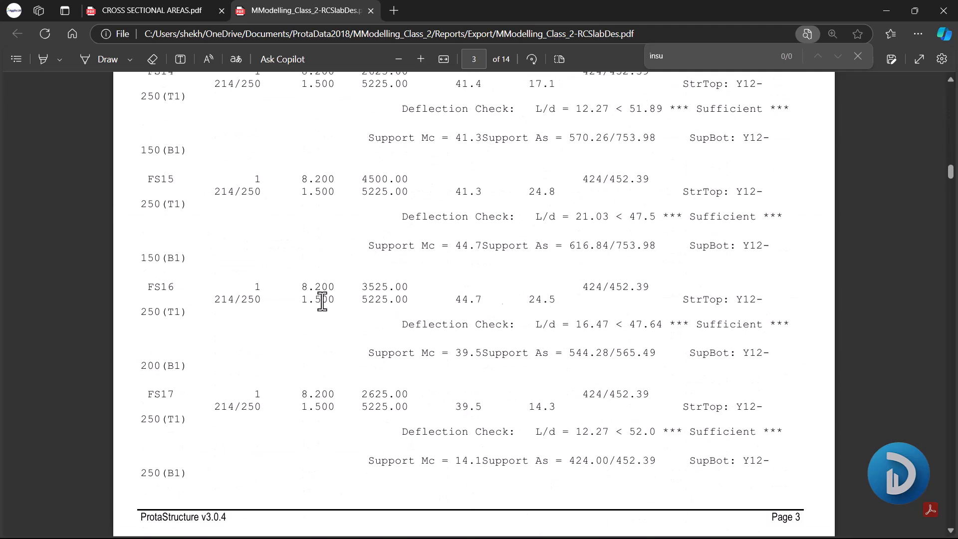
scroll(549, 257, up, 2)
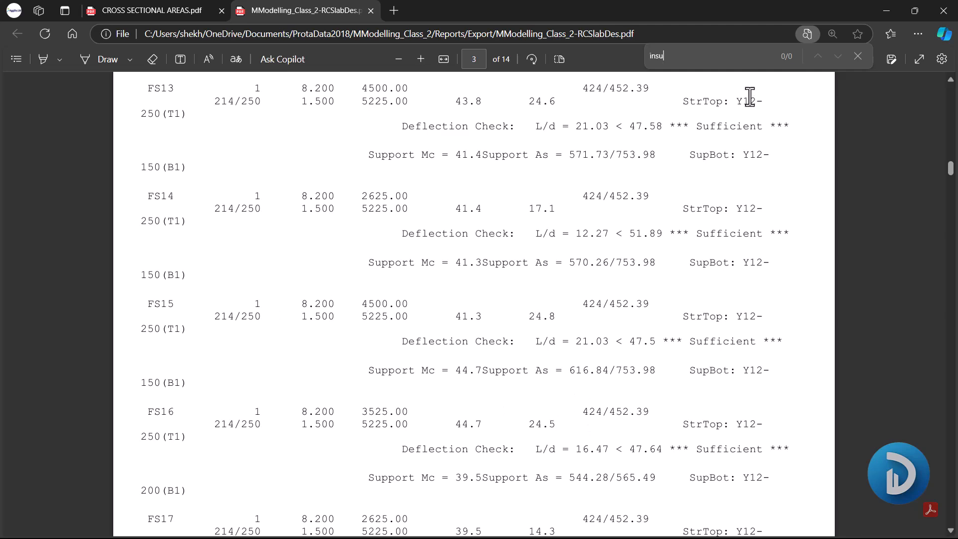
Leave the exported PDF and close the slab reinforcement report and the Slab Analysis and Design dialog
click(897, 15)
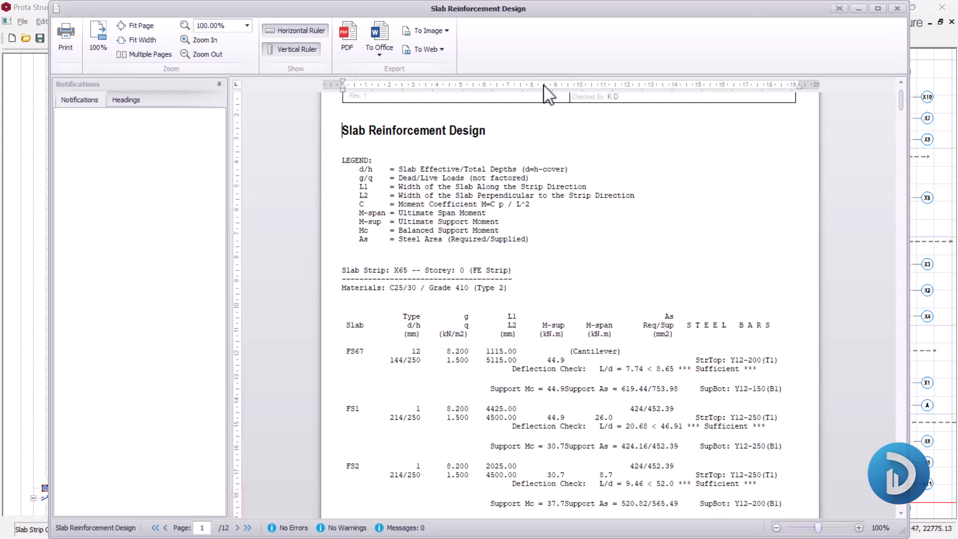
click(897, 9)
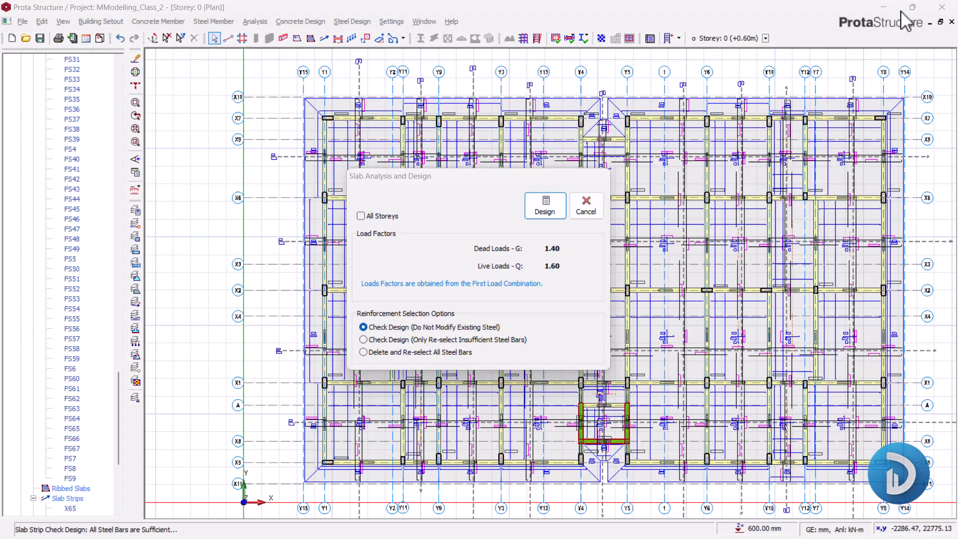
click(595, 199)
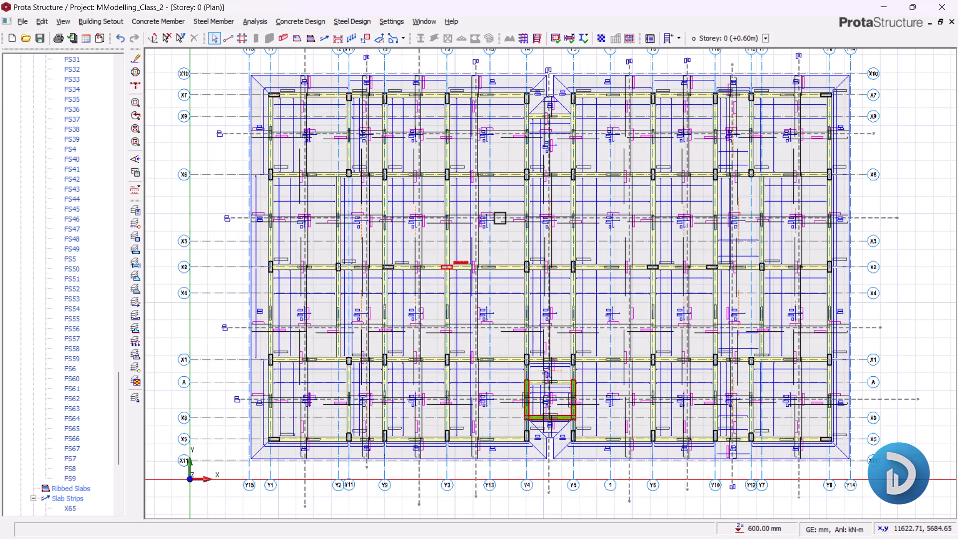
Open the beam reinforcement design for the foundation beams
scroll(495, 218, up, 3)
middle_drag(488, 243, 497, 263)
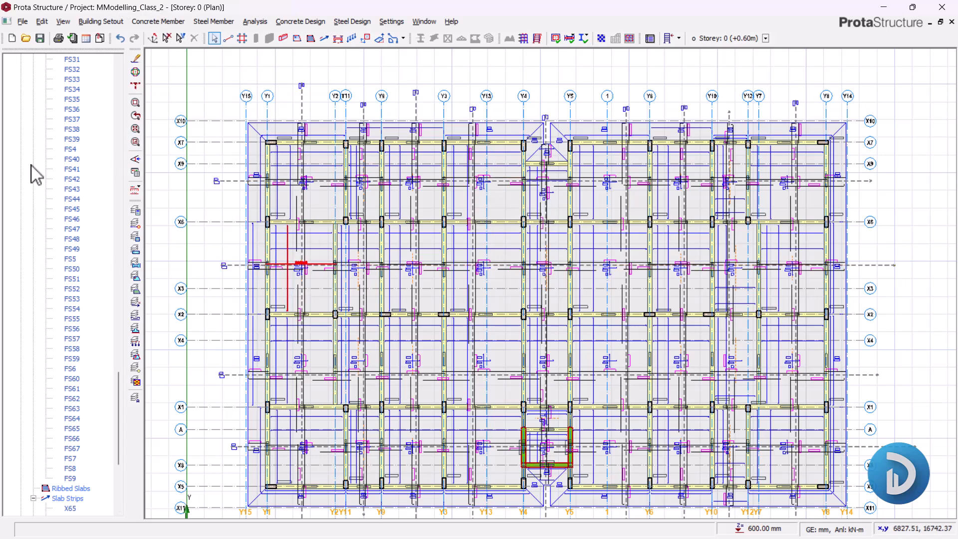
middle_drag(509, 366, 483, 330)
middle_drag(534, 257, 520, 265)
middle_drag(449, 160, 452, 191)
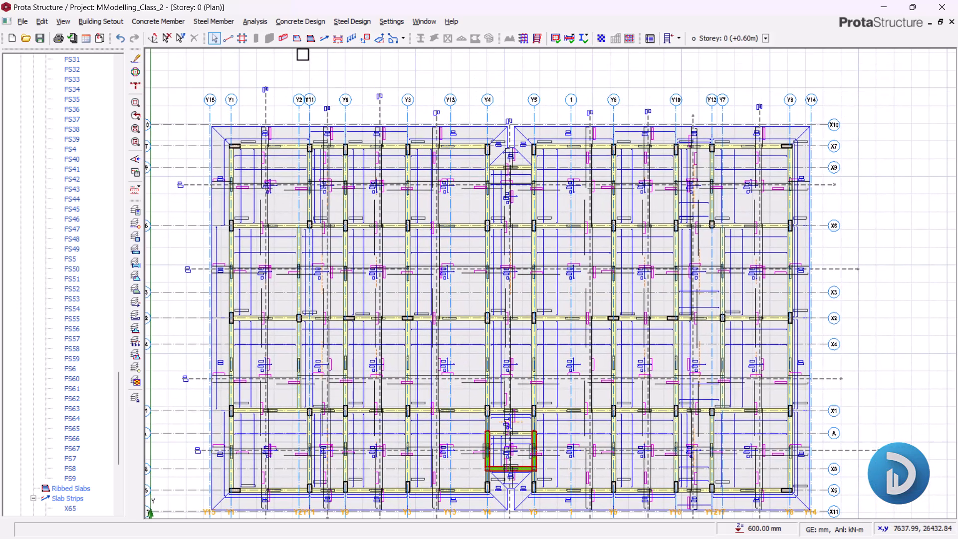
click(292, 23)
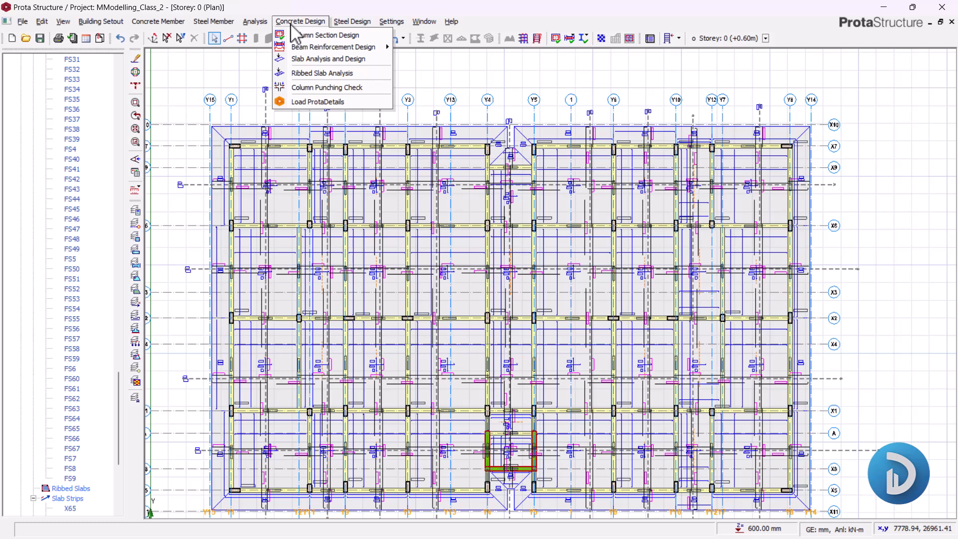
mouse_move(314, 46)
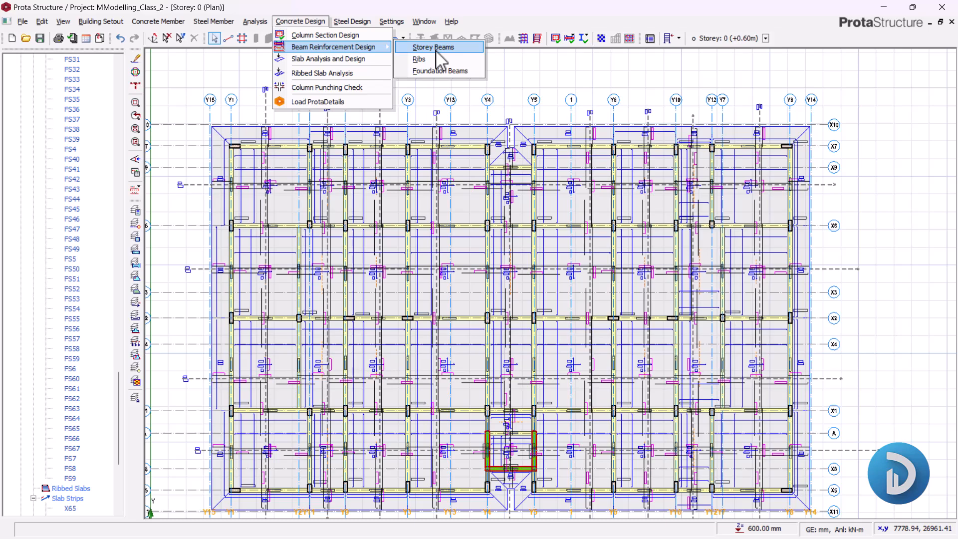
click(429, 74)
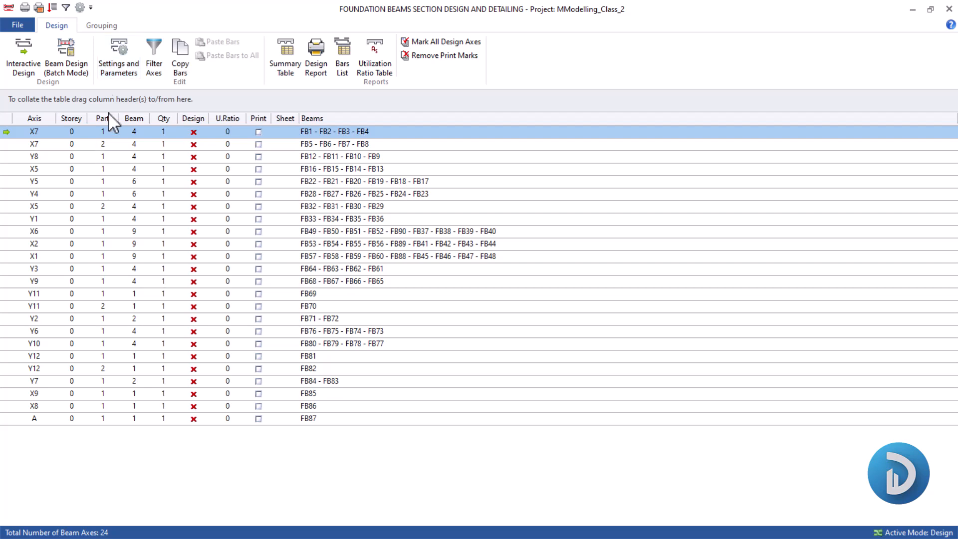
In the foundation beam settings, set the concrete cover to 50 mm at the bottom edge and 30 mm at the section side
click(121, 46)
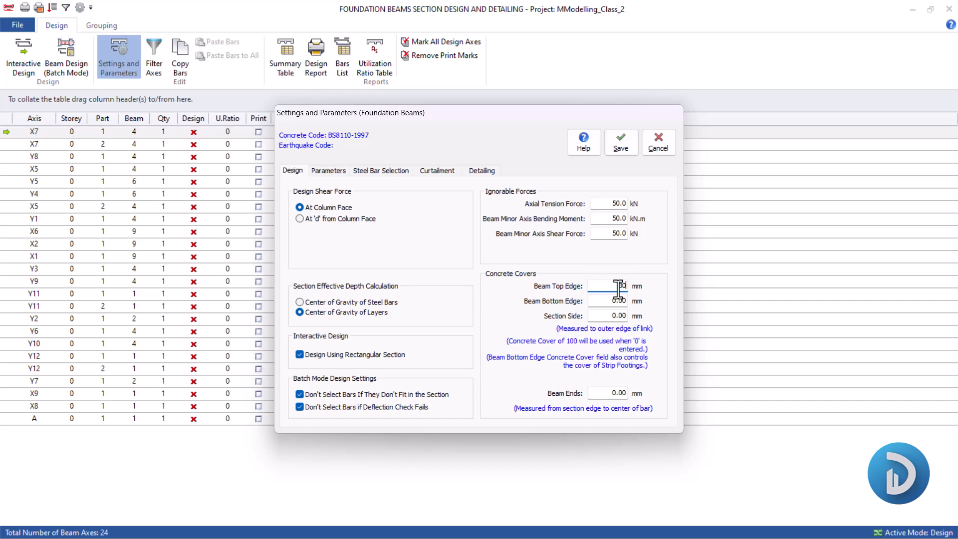
key(Tab)
text(50)
double_click(614, 315)
text(30)
click(616, 300)
click(614, 286)
click(616, 301)
click(614, 316)
double_click(614, 316)
Set the maximum foundation steel diameter to Y16 and the web steel diameter to Y12
click(336, 174)
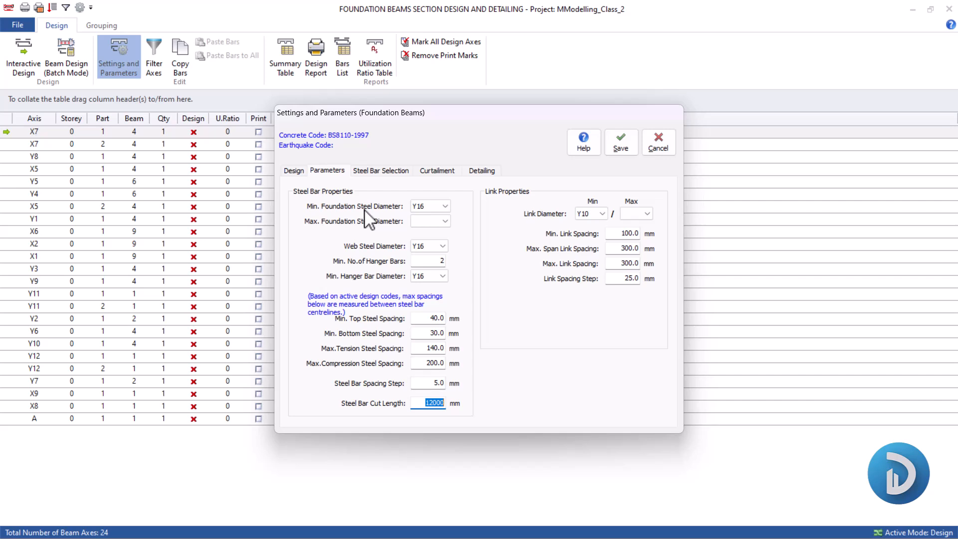
click(443, 206)
click(442, 221)
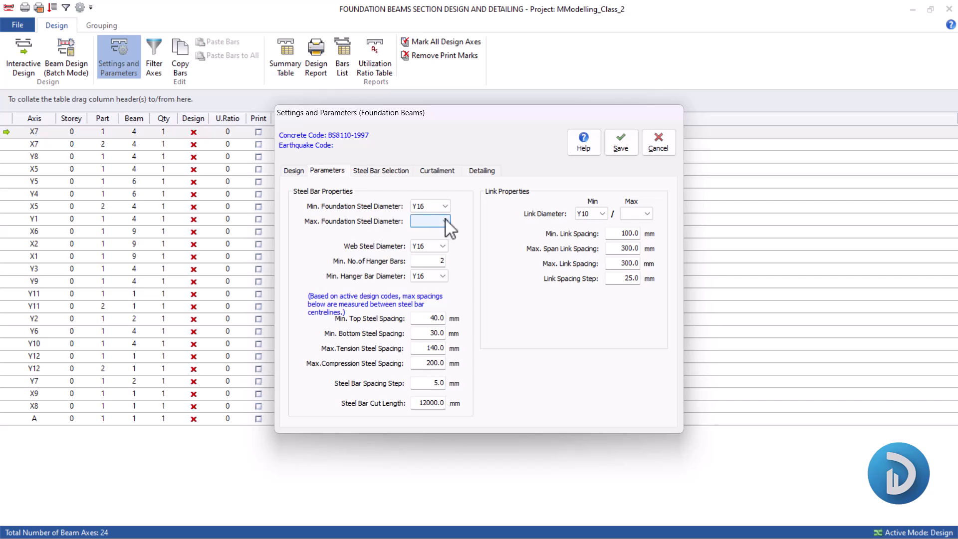
click(441, 248)
click(425, 246)
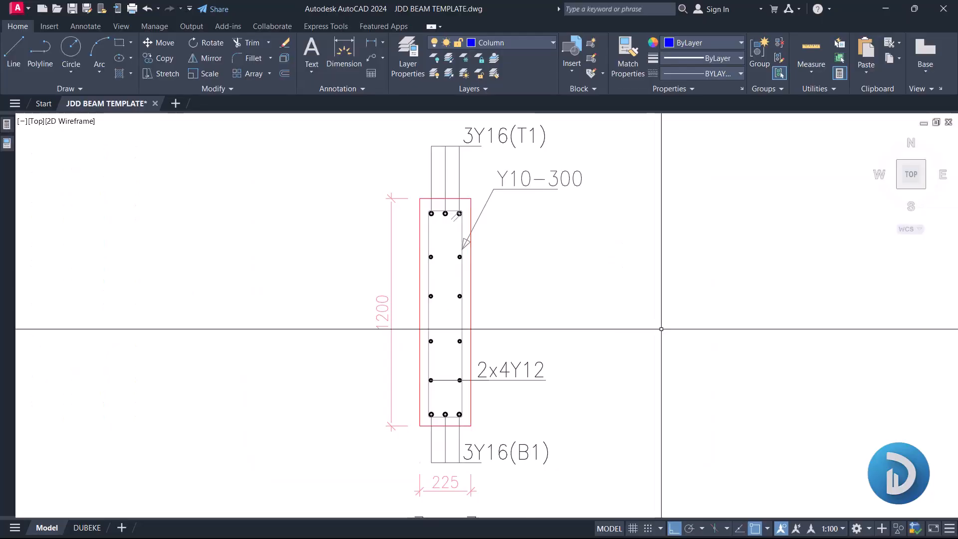
In the AutoCAD beam template, examine the side bars of the 1000 mm deep beam section
scroll(315, 299, down, 3)
scroll(434, 290, up, 3)
mouse_move(395, 249)
middle_down()
mouse_move(410, 279)
mouse_move(471, 304)
middle_up()
scroll(452, 188, up, 4)
scroll(384, 212, down, 2)
middle_drag(404, 191, 406, 274)
scroll(371, 315, up, 4)
click(370, 295)
scroll(407, 272, down, 6)
middle_drag(357, 328, 367, 274)
scroll(355, 272, up, 2)
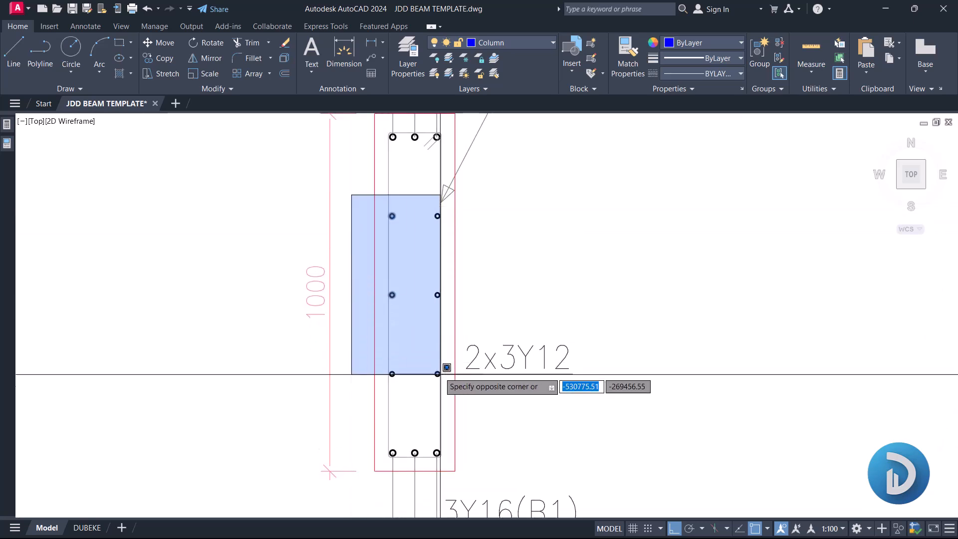
click(447, 385)
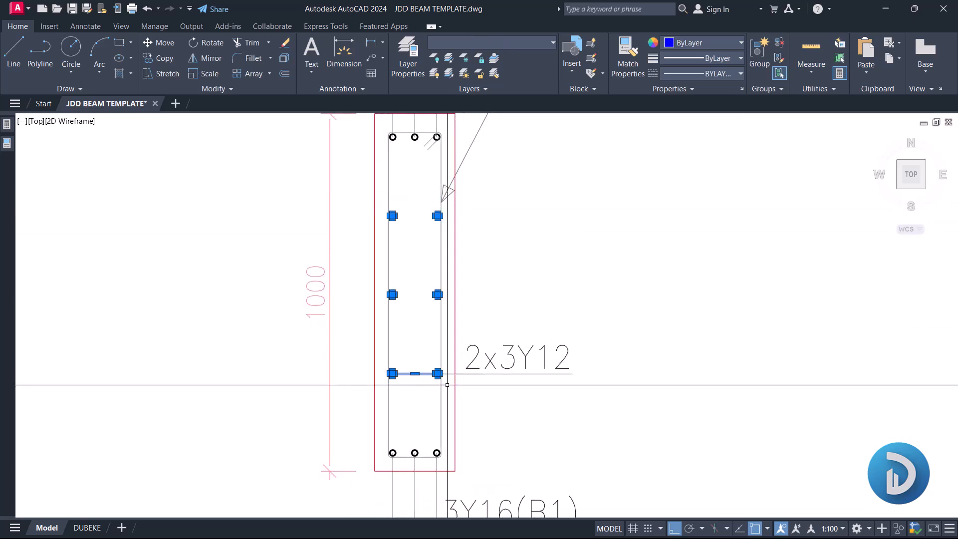
key(Escape)
Examine the bottom, top and web bars of the 1000 mm deep section and return to the foundation beam settings
middle_drag(257, 458, 384, 381)
click(466, 334)
key(Escape)
click(375, 340)
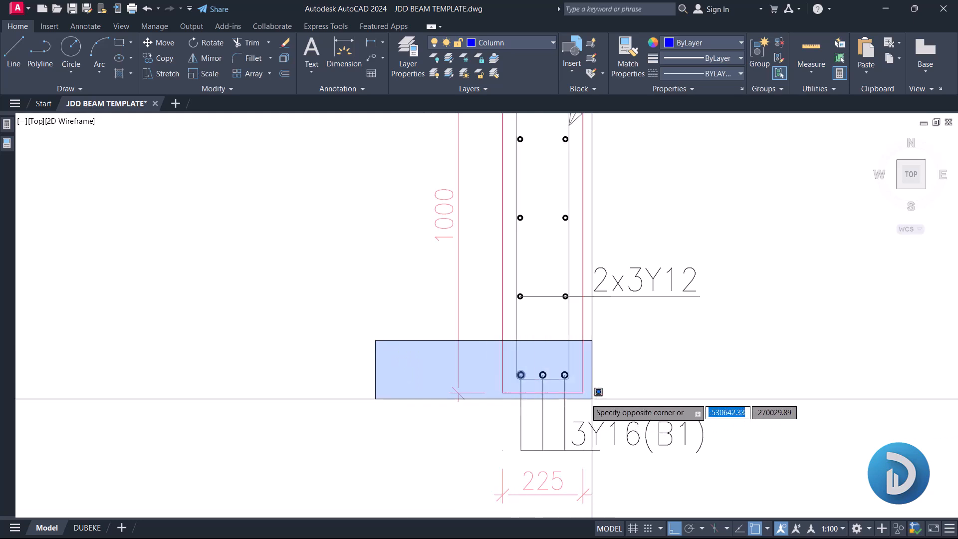
key(Escape)
scroll(252, 317, down, 5)
scroll(301, 196, up, 5)
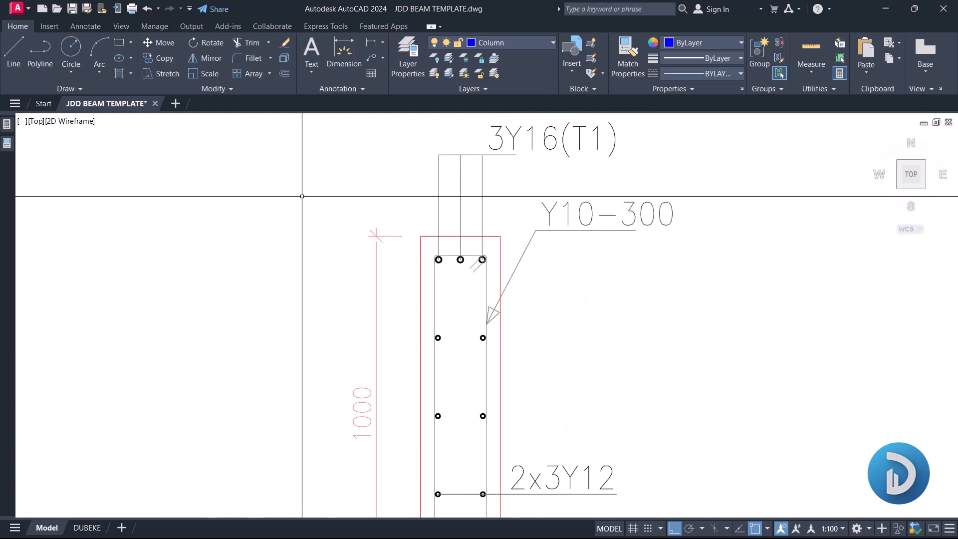
click(301, 196)
key(Escape)
middle_drag(411, 352, 421, 262)
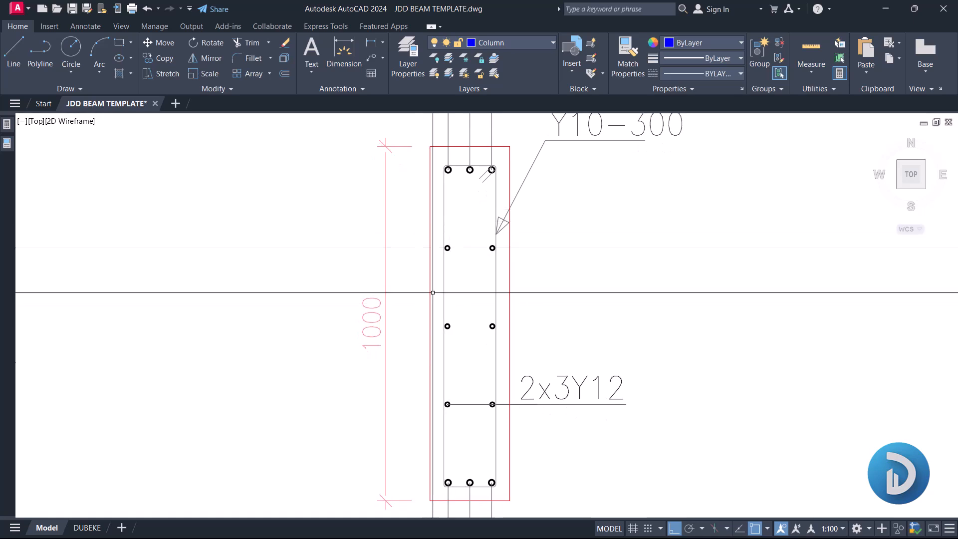
middle_drag(532, 414, 526, 411)
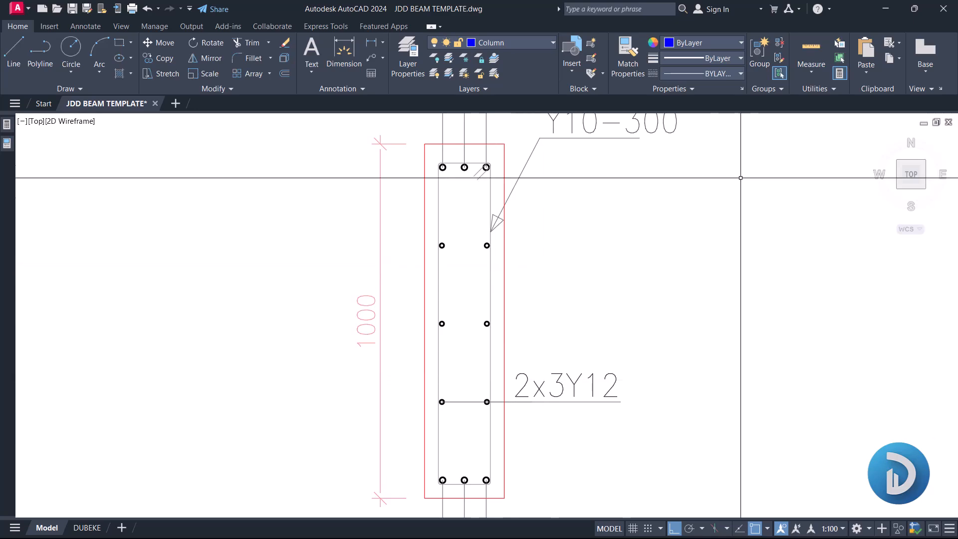
click(885, 9)
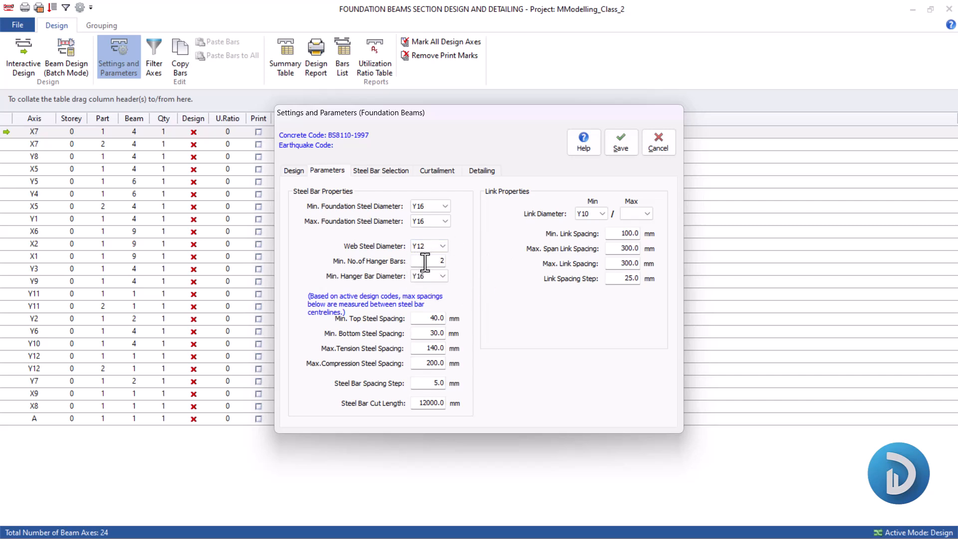
Review the hanger bar and cut length parameters and set the maximum link diameter to Y10
click(440, 262)
click(425, 276)
click(432, 403)
click(645, 214)
click(631, 224)
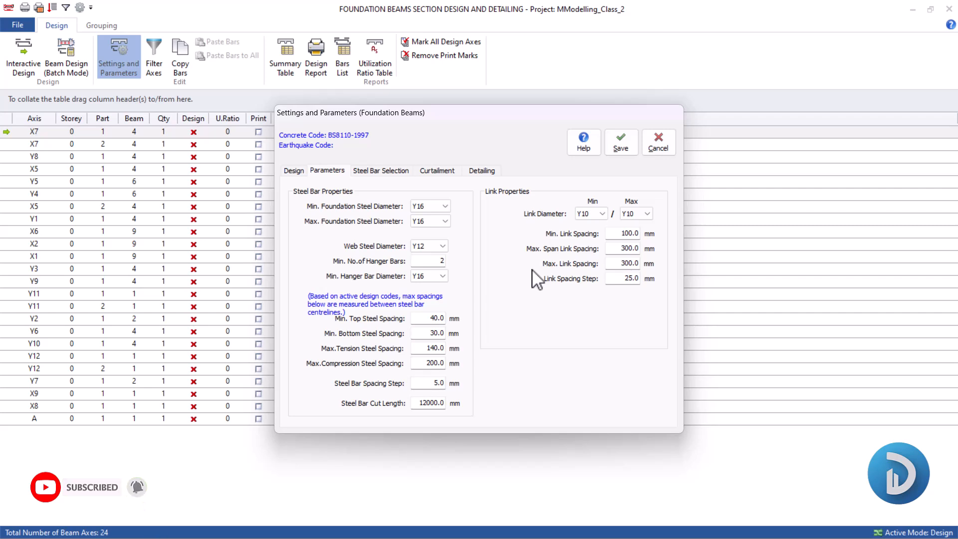
Set the maximum span link spacing and maximum link spacing to 250 mm, then save the settings and accept the concrete cover update
double_click(626, 249)
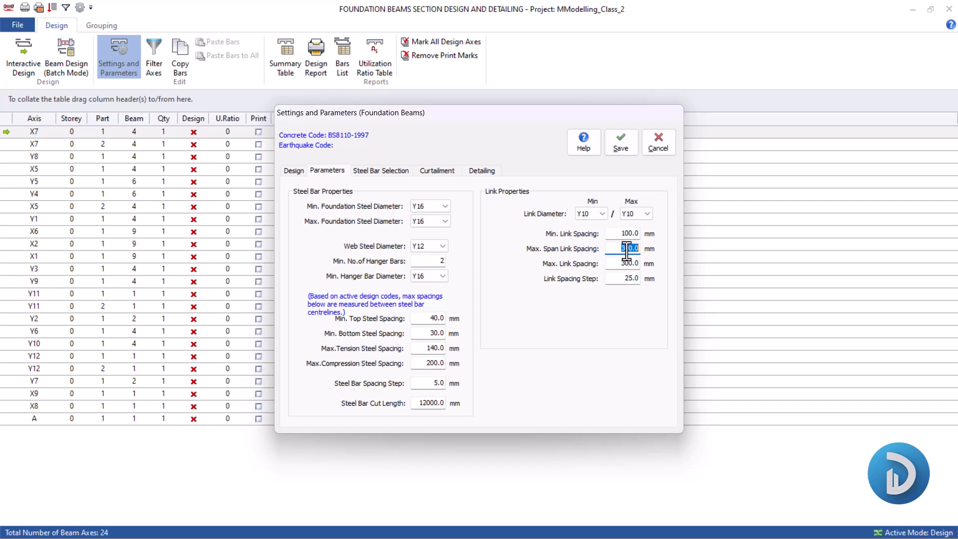
text(2)
key(Tab)
text(250)
double_click(633, 250)
double_click(629, 263)
double_click(631, 248)
click(621, 145)
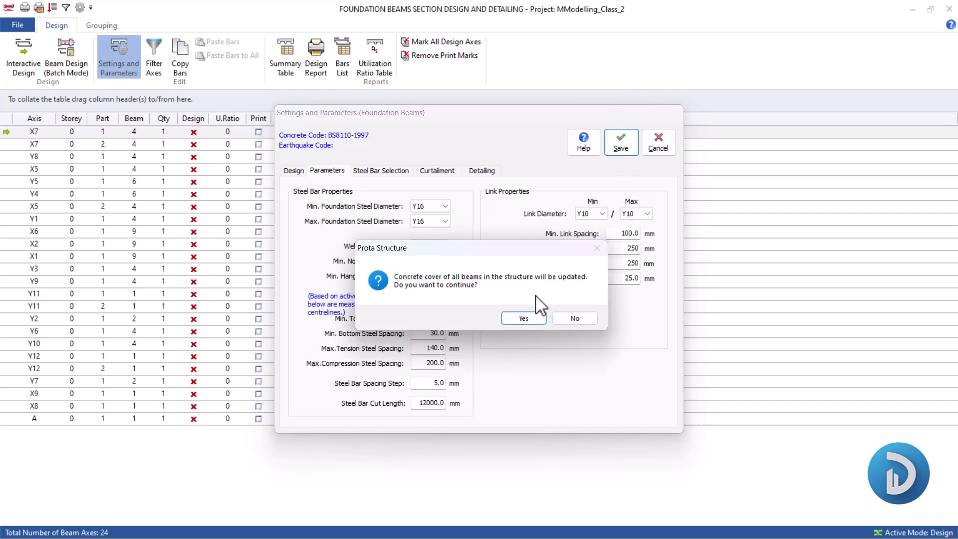
click(531, 320)
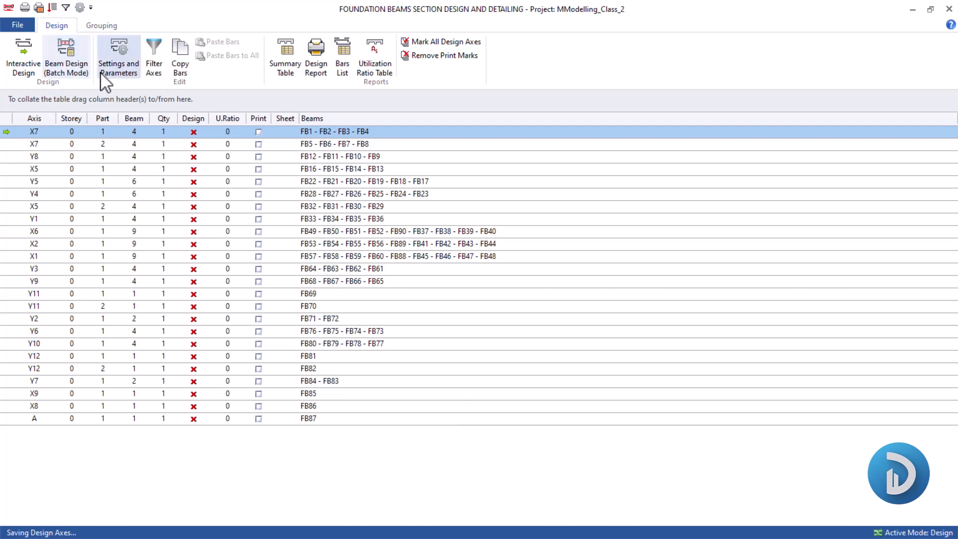
Run the batch beam design for all foundation beam axes with Re-select All Bars and close the design dialog
click(69, 64)
click(380, 325)
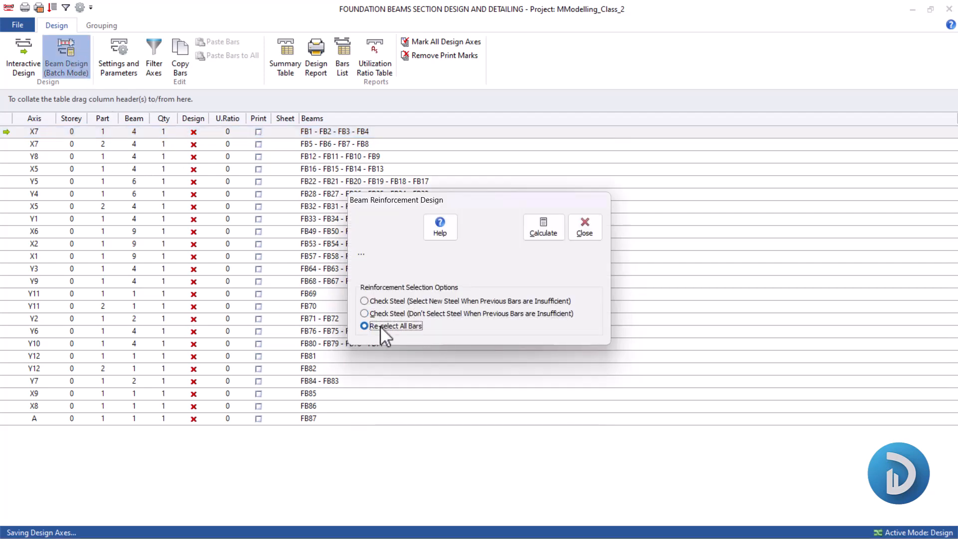
click(542, 231)
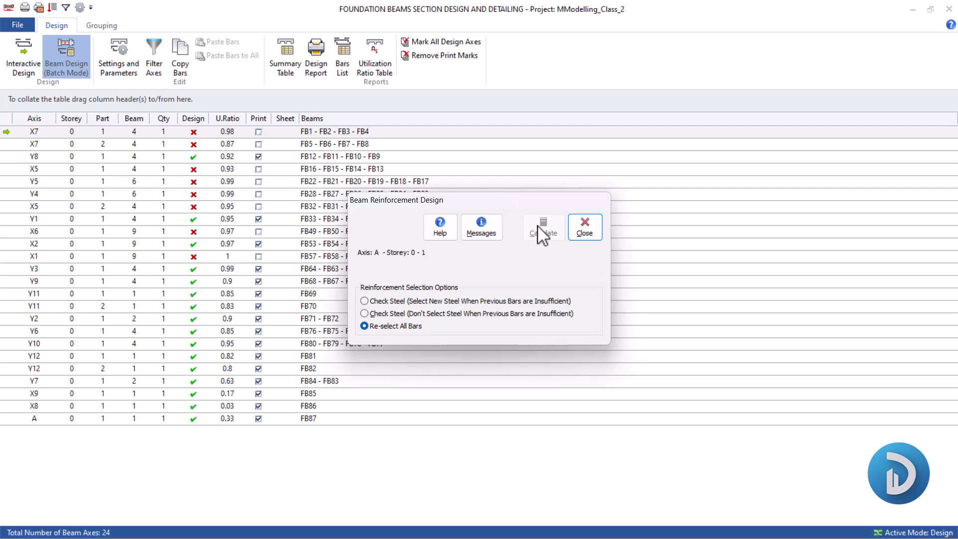
click(584, 228)
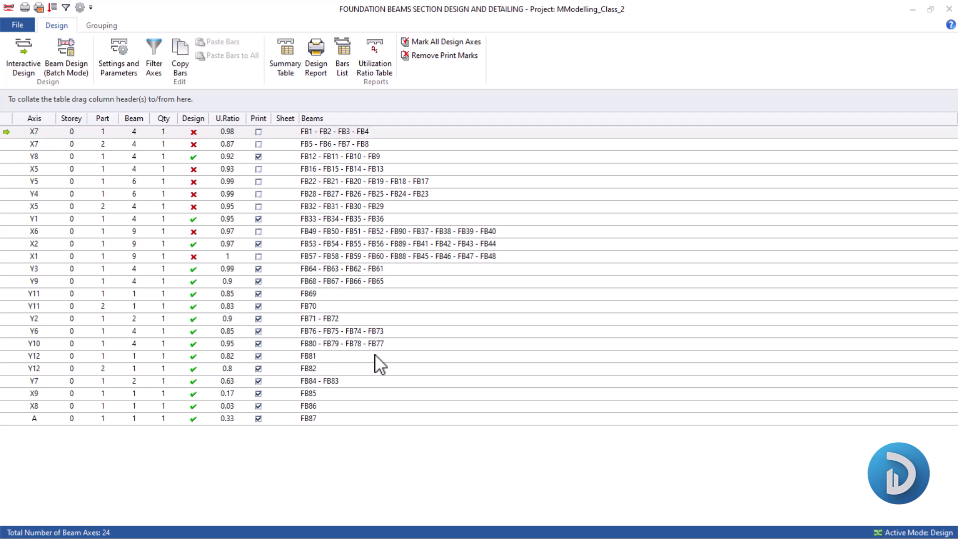
Open the steel bar data of axis X7 with beams FB1 to FB4 and try 4Y16 as FB1's top bars
double_click(355, 132)
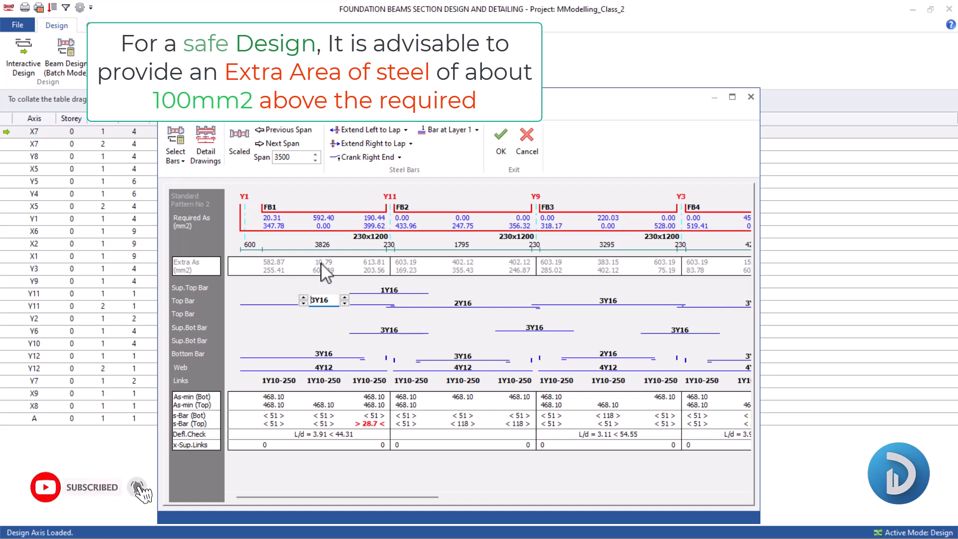
click(303, 298)
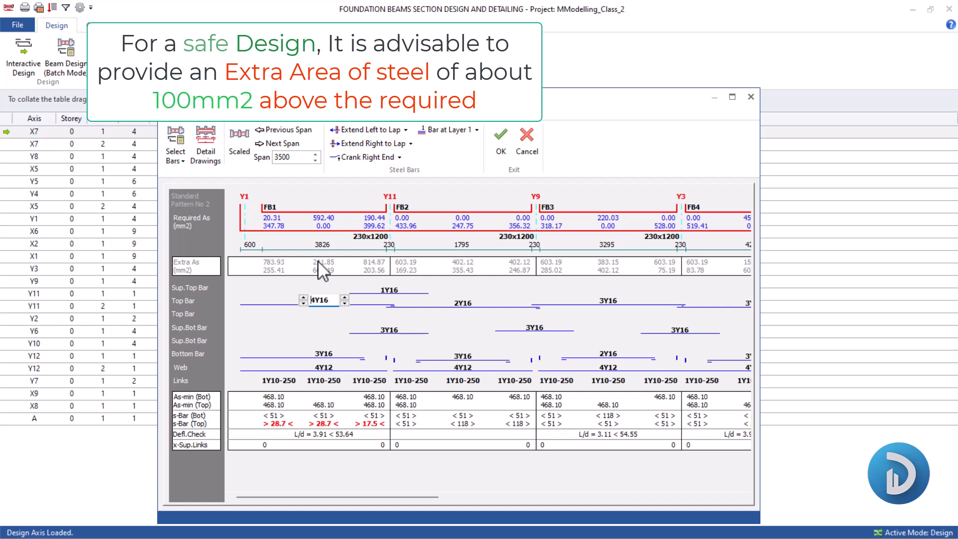
click(303, 303)
Consult the cross-sectional areas table for groups of bars and set FB1's top bars to 4Y16
key(alt+Tab)
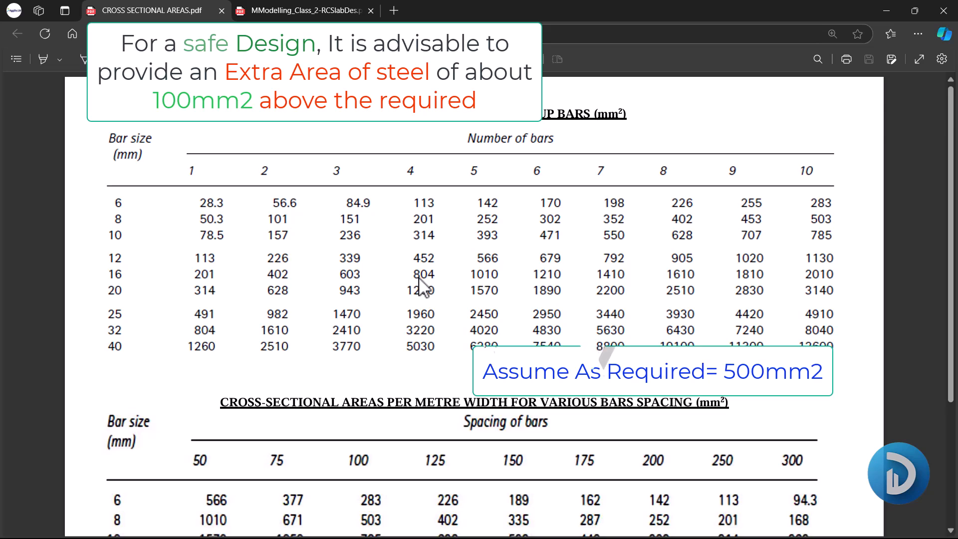
click(880, 13)
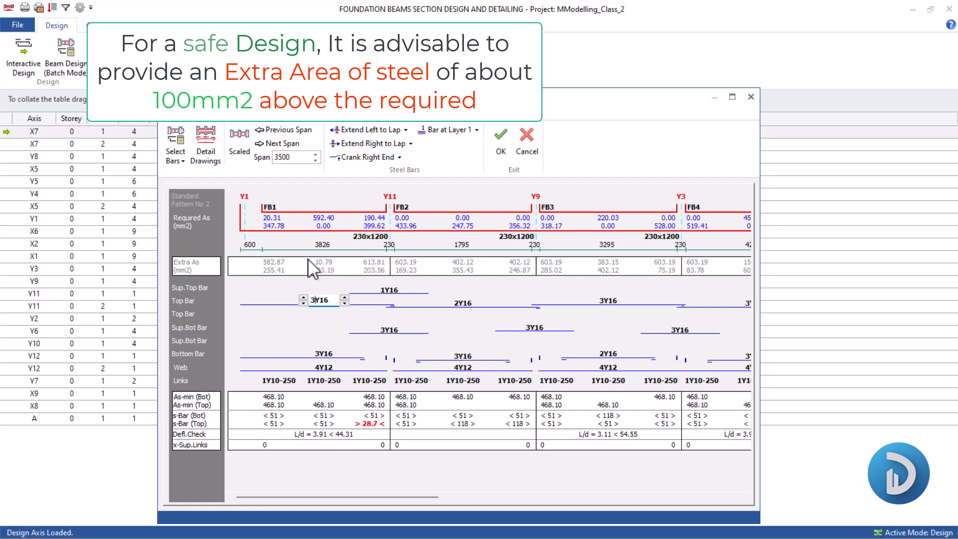
click(303, 297)
click(303, 303)
click(303, 297)
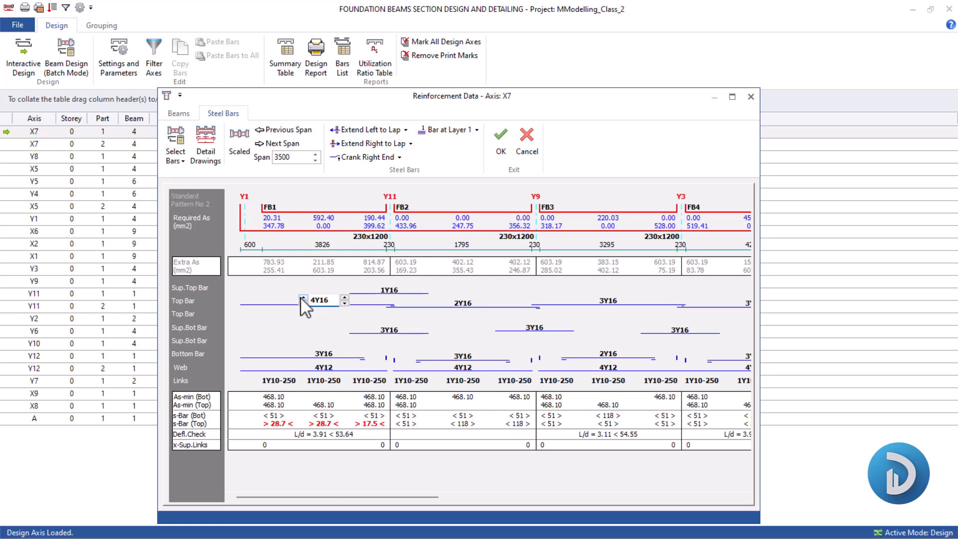
Try a different top bar count in FB2 and remove the 1Y16 support top bar at axis Y11
click(469, 304)
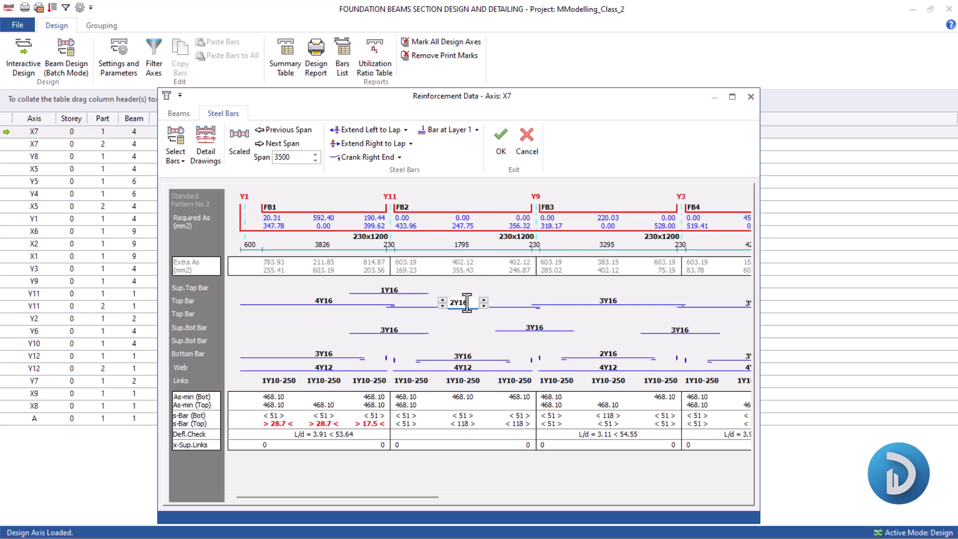
click(442, 300)
click(442, 306)
click(391, 295)
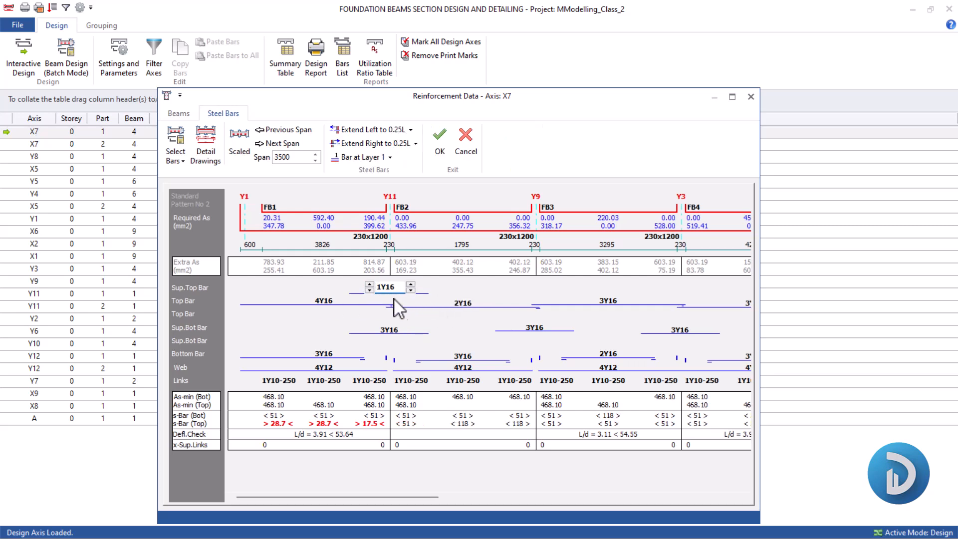
click(369, 290)
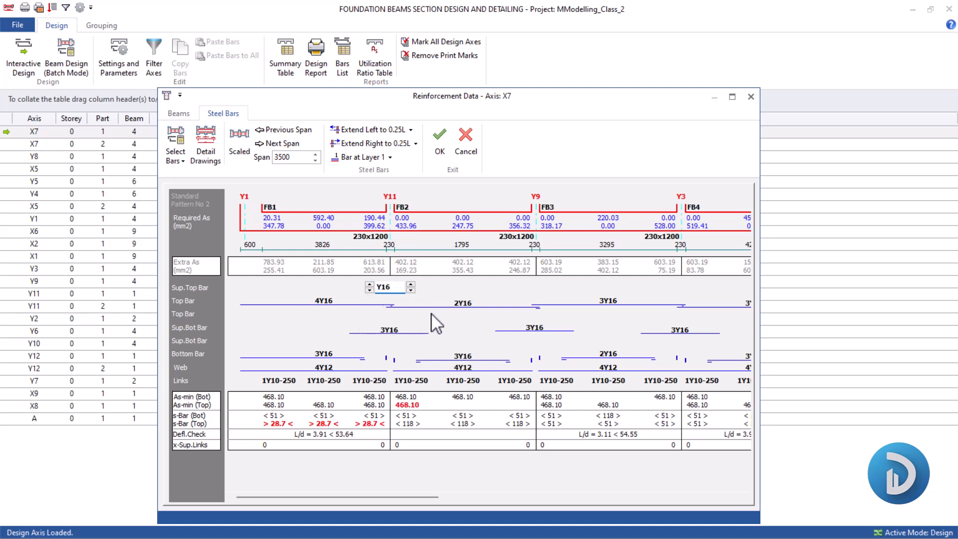
Try another number of Y16 top bars in FB2
click(452, 303)
click(442, 305)
click(443, 300)
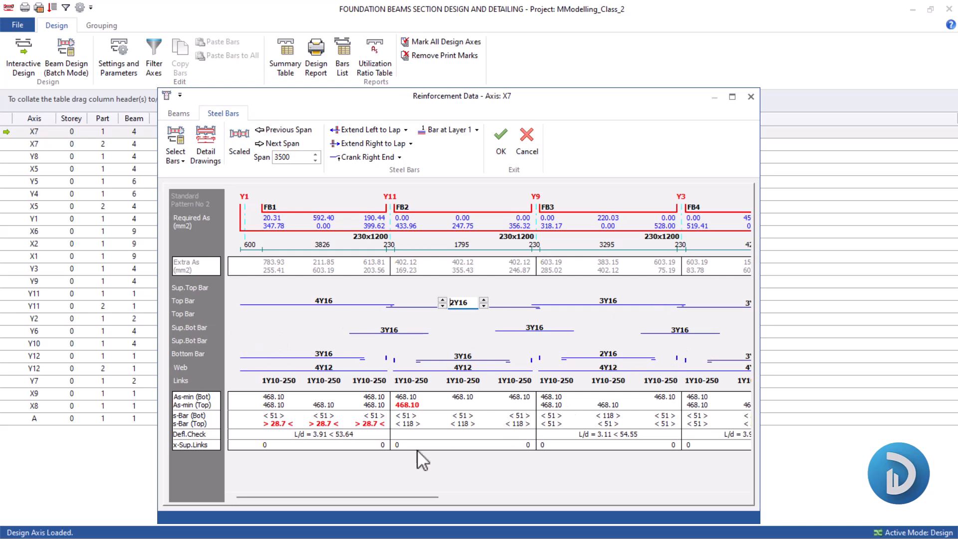
Inspect the top bars and extra steel areas of FB3 and FB4 on axis X7
drag(384, 497, 643, 466)
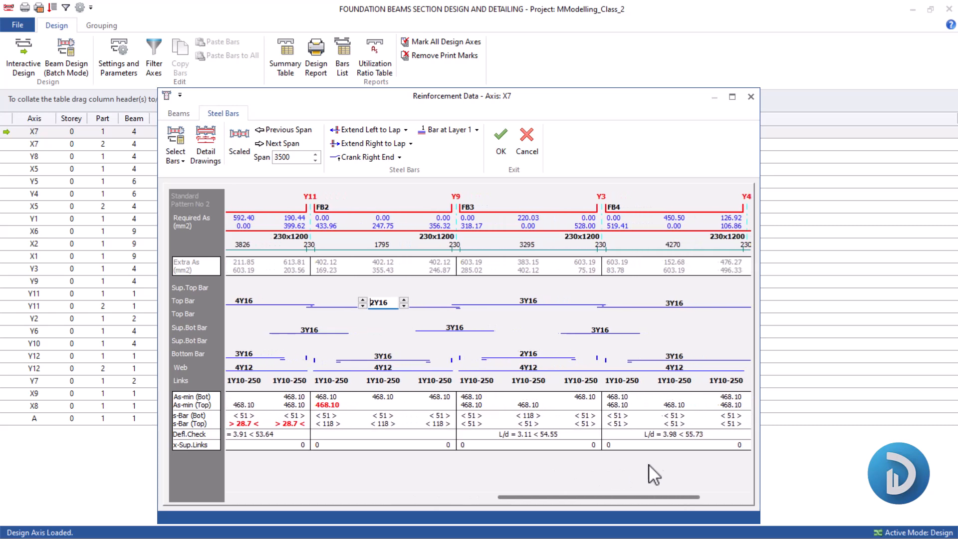
click(524, 309)
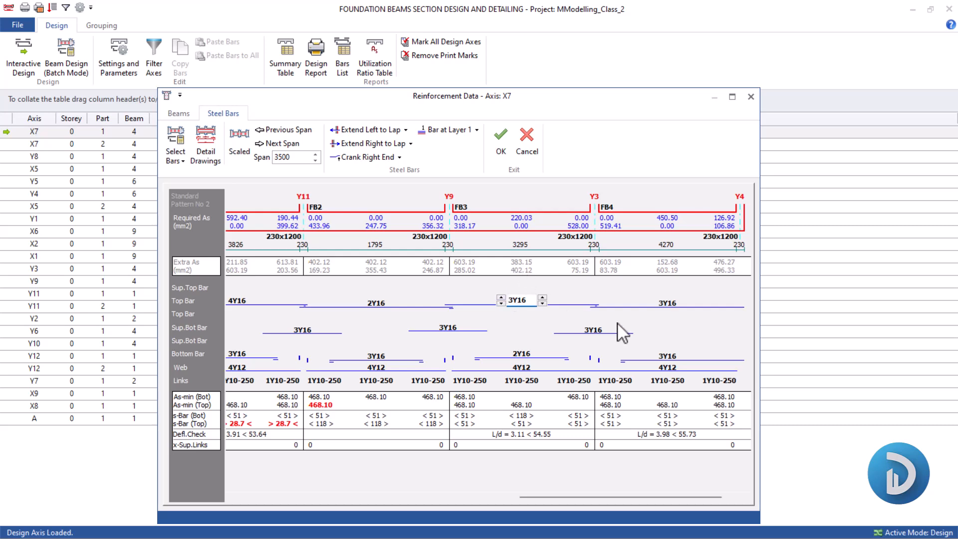
click(667, 304)
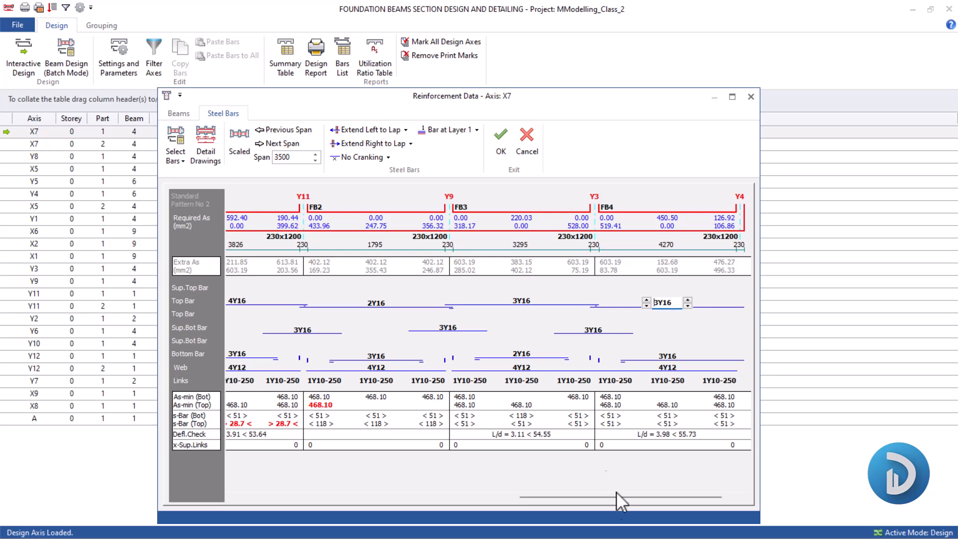
Try 4Y16 top bars in spans FB2, FB3 and FB4 of axis X7
drag(627, 496, 556, 498)
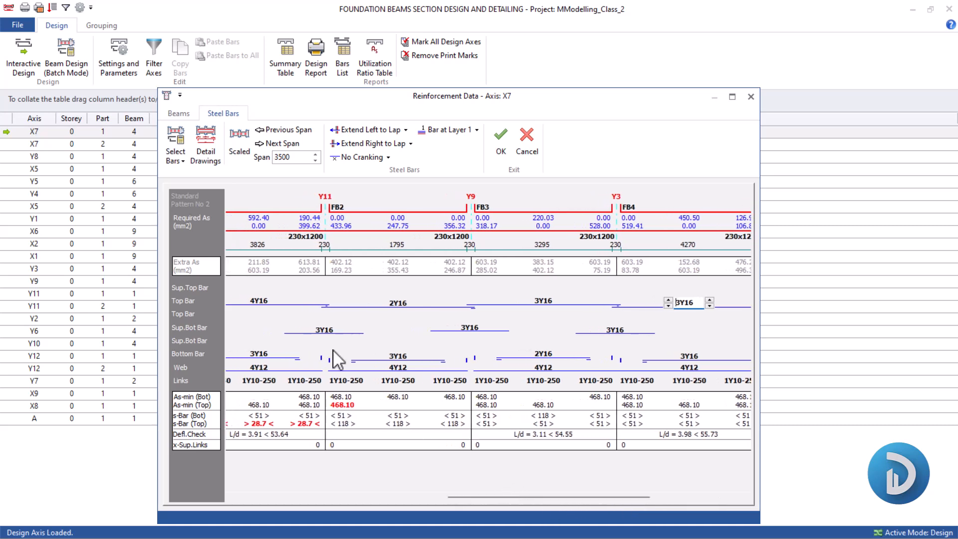
click(385, 303)
click(377, 300)
click(378, 300)
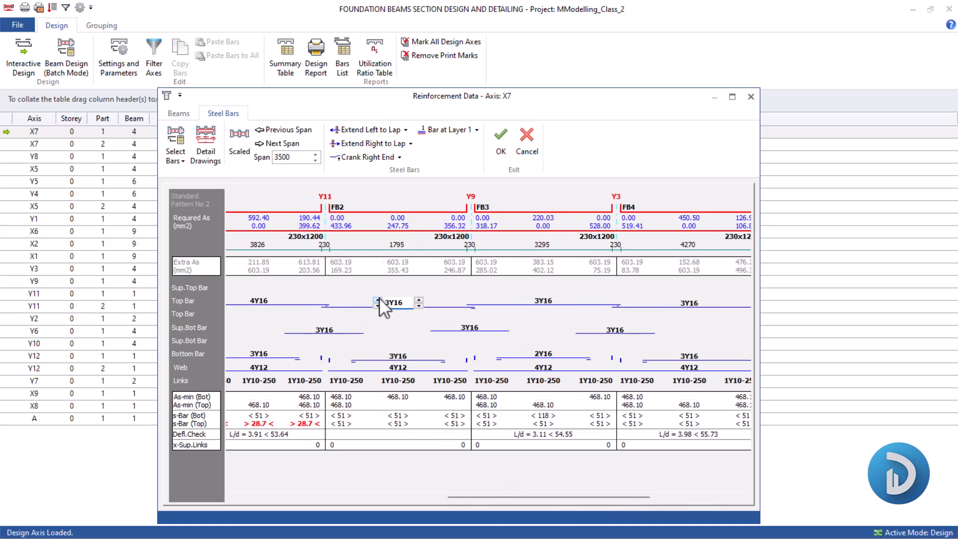
click(545, 304)
click(522, 299)
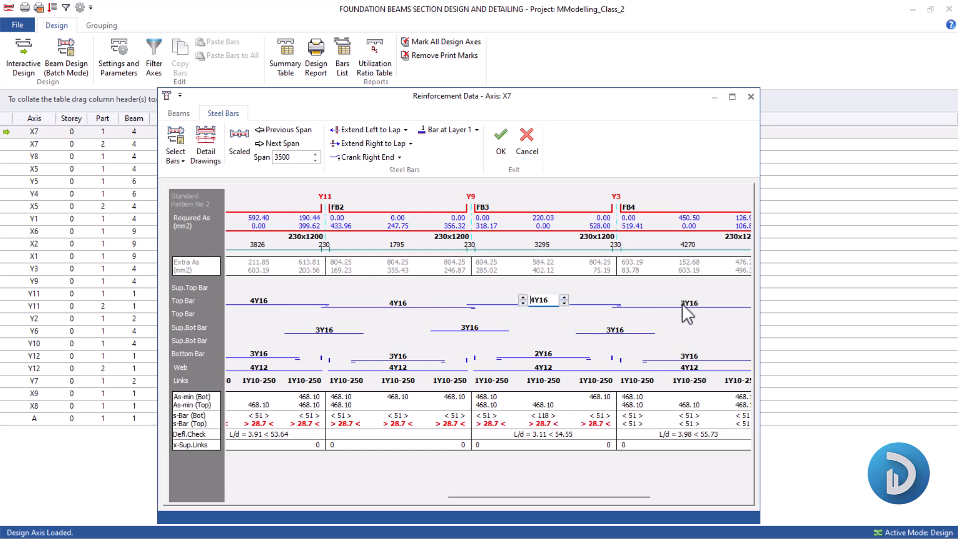
click(668, 304)
click(668, 300)
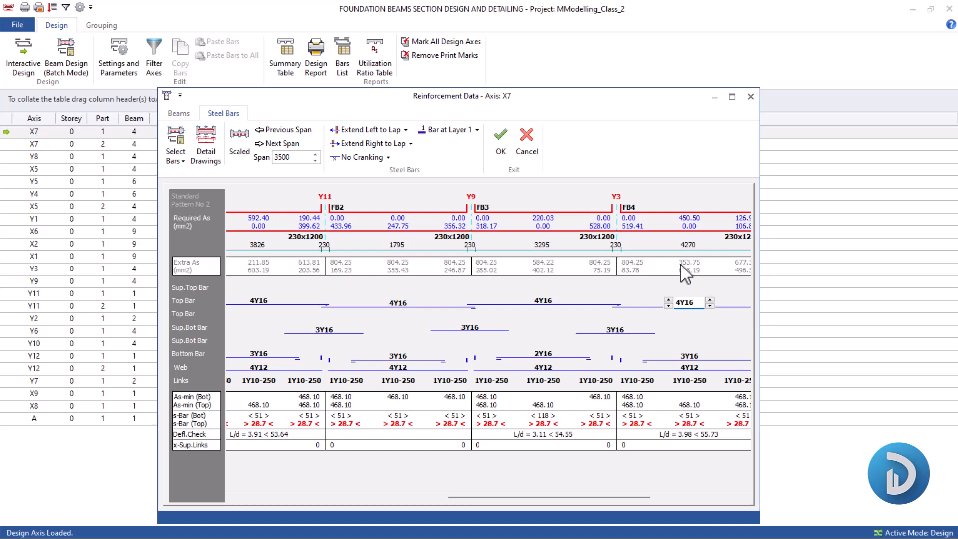
Return the top bars to 3Y16 in FB4 and FB3 and to 2Y16 in FB2
click(668, 306)
click(526, 313)
click(522, 303)
click(395, 303)
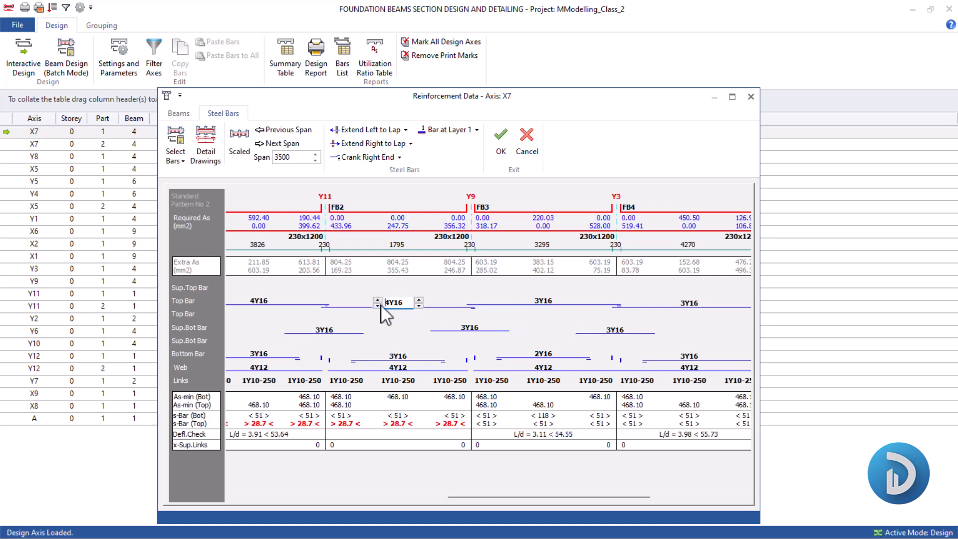
click(378, 306)
click(377, 306)
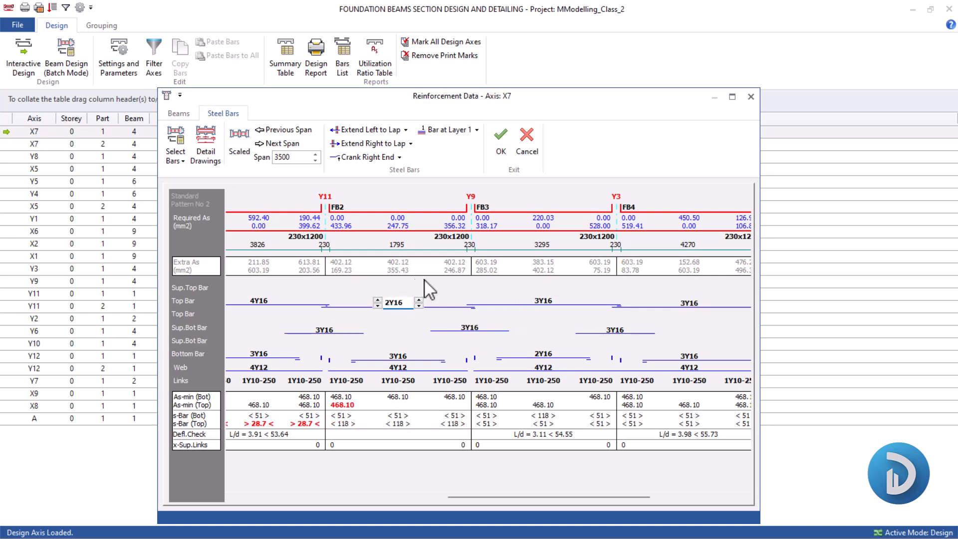
Try 2Y16 bottom bars in FB1 and restore them to 3Y16
drag(585, 494, 355, 506)
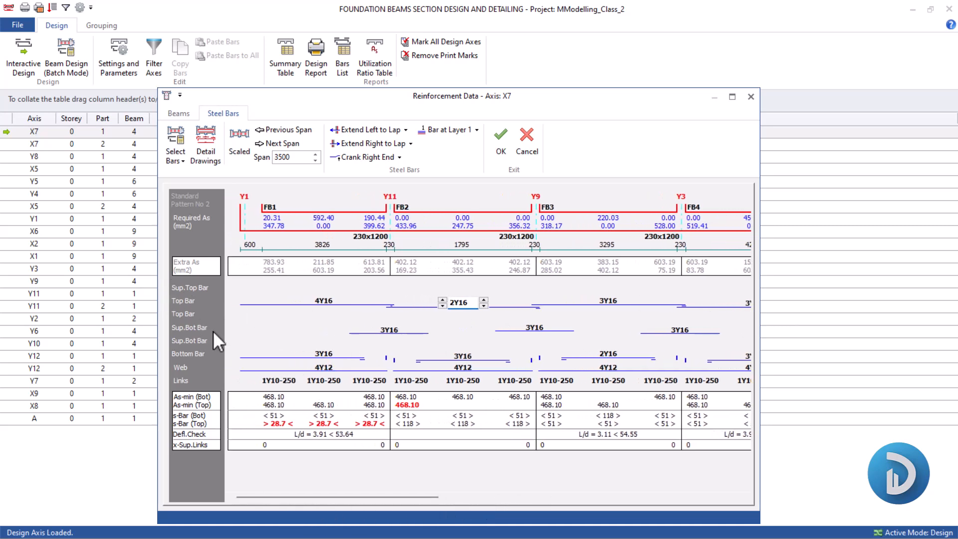
click(331, 353)
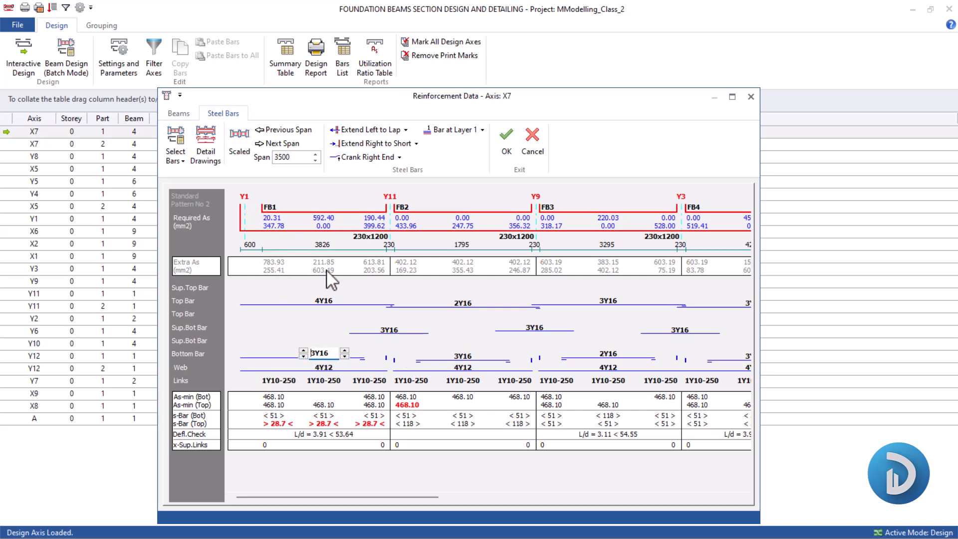
click(304, 356)
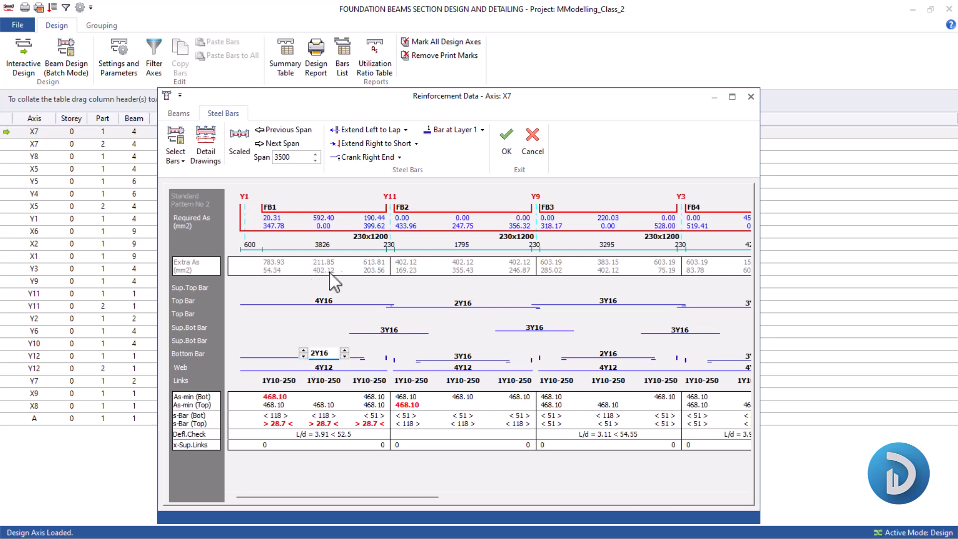
click(303, 351)
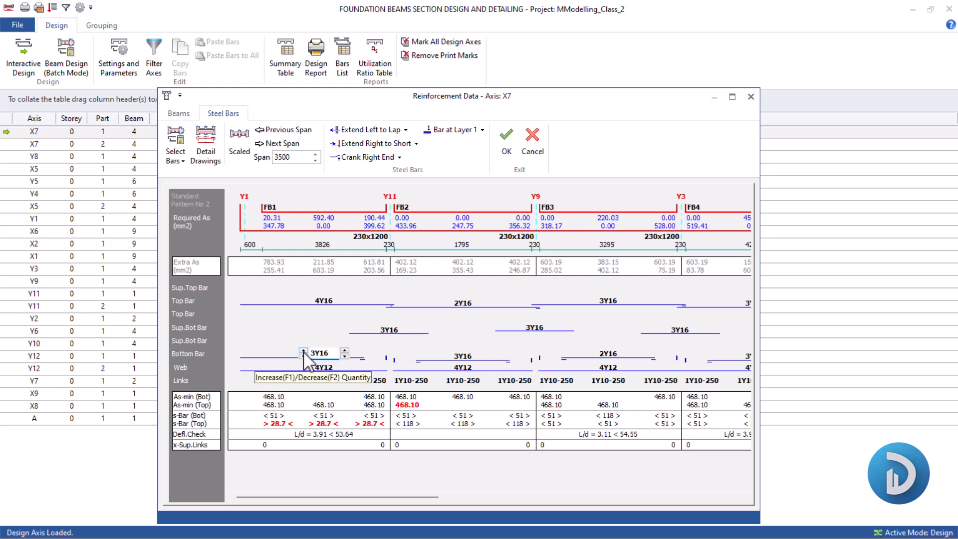
Select the support bottom bars at axis Y11, switch to AutoCAD and examine the extra bottom bar at support 2 in the beam template
click(390, 330)
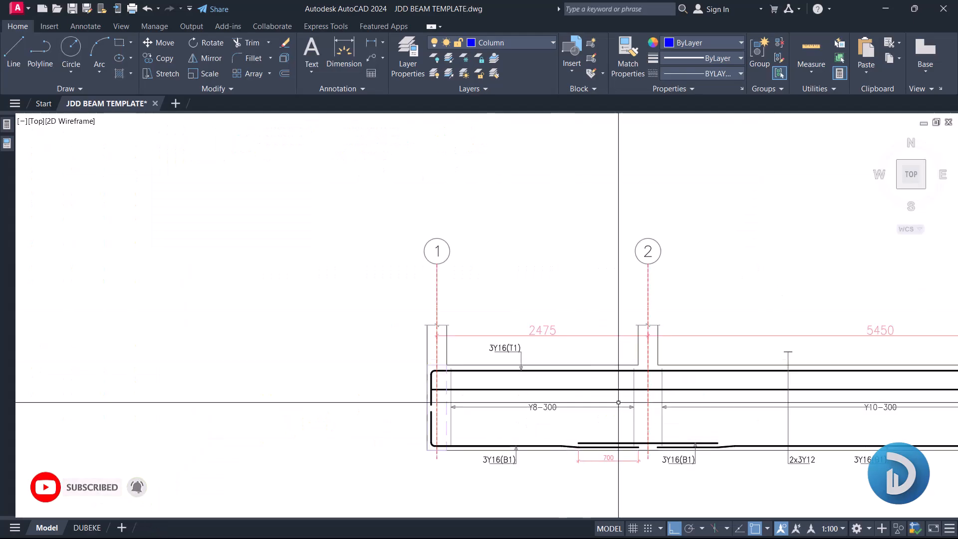
middle_drag(618, 402, 541, 319)
scroll(551, 315, up, 4)
mouse_move(621, 322)
middle_down()
mouse_move(543, 291)
mouse_move(559, 305)
mouse_move(443, 346)
middle_up()
scroll(565, 303, down, 4)
scroll(440, 388, up, 5)
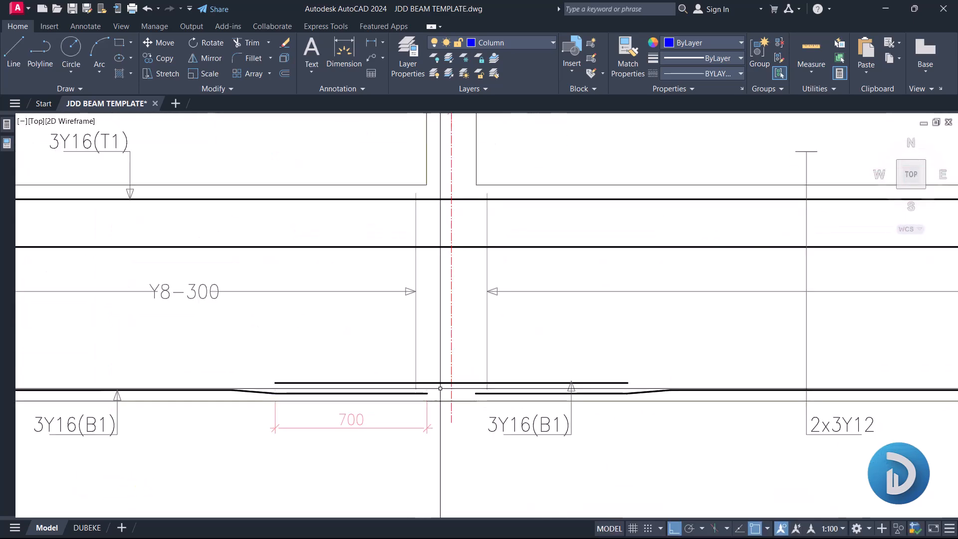
click(441, 383)
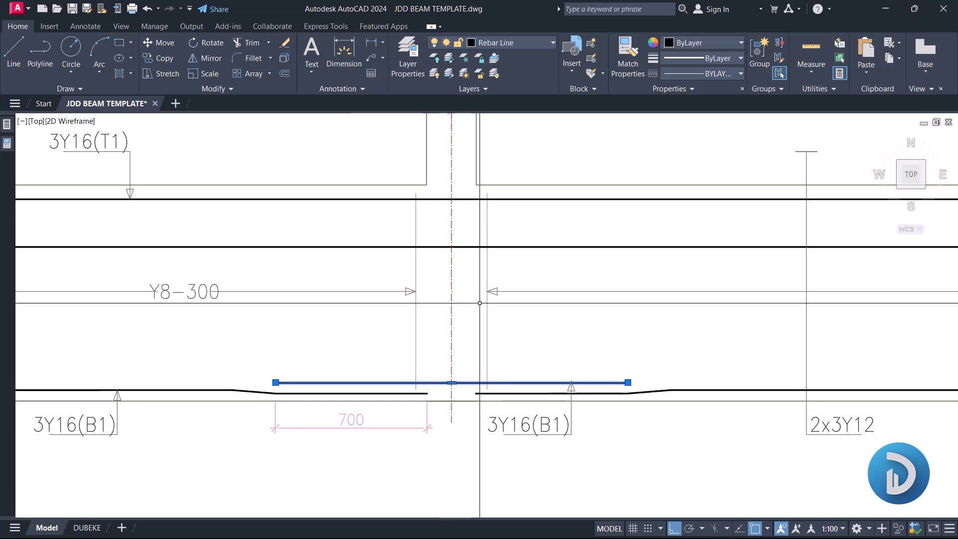
key(Escape)
scroll(459, 382, down, 4)
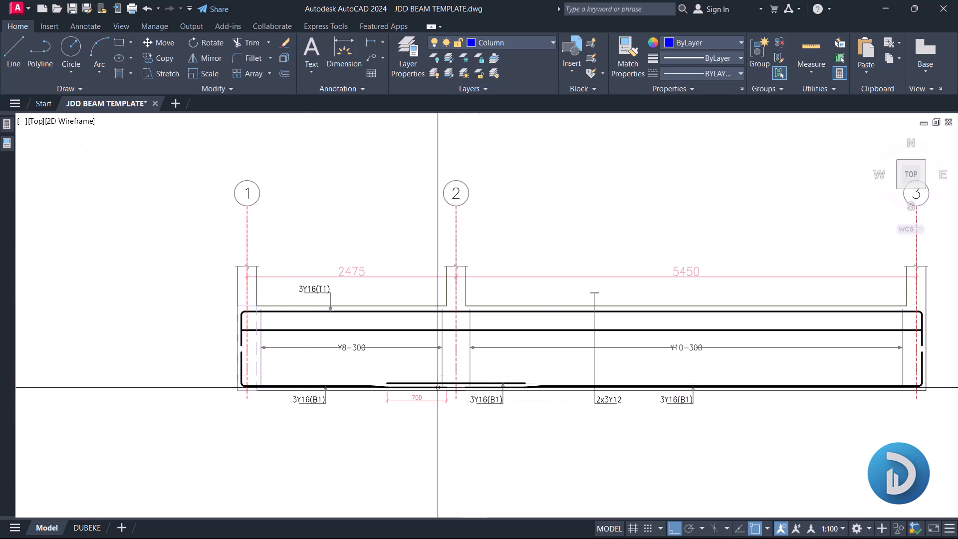
middle_drag(338, 231, 365, 220)
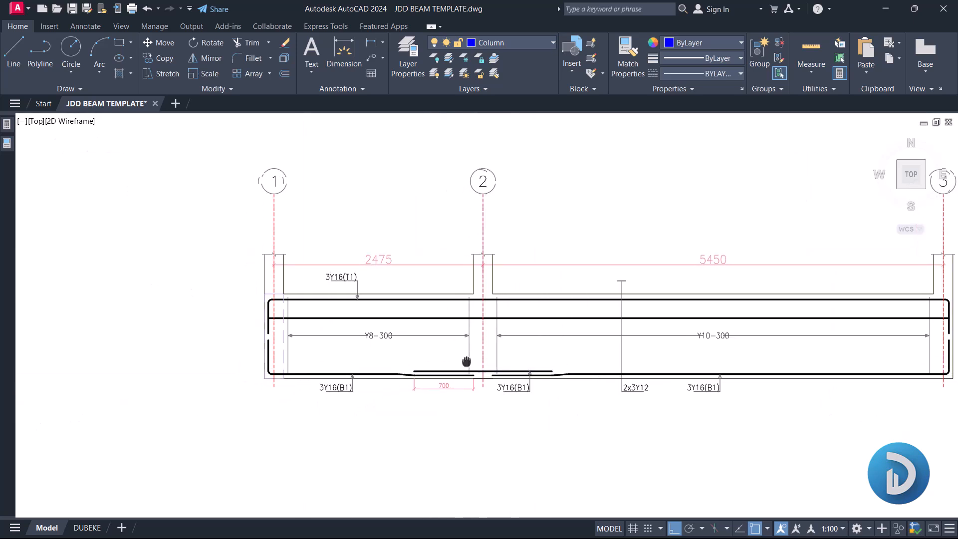
Examine the cranked 3Y16(B1) bottom bars and the 700 mm extension around support 2 in the beam elevation
click(342, 203)
click(403, 412)
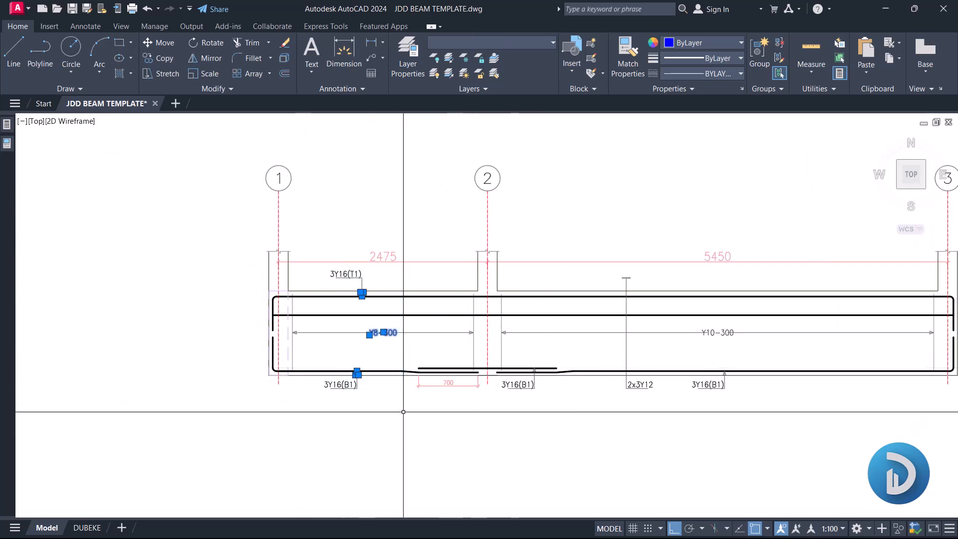
key(Escape)
click(448, 304)
click(507, 399)
key(Delete)
scroll(455, 365, up, 2)
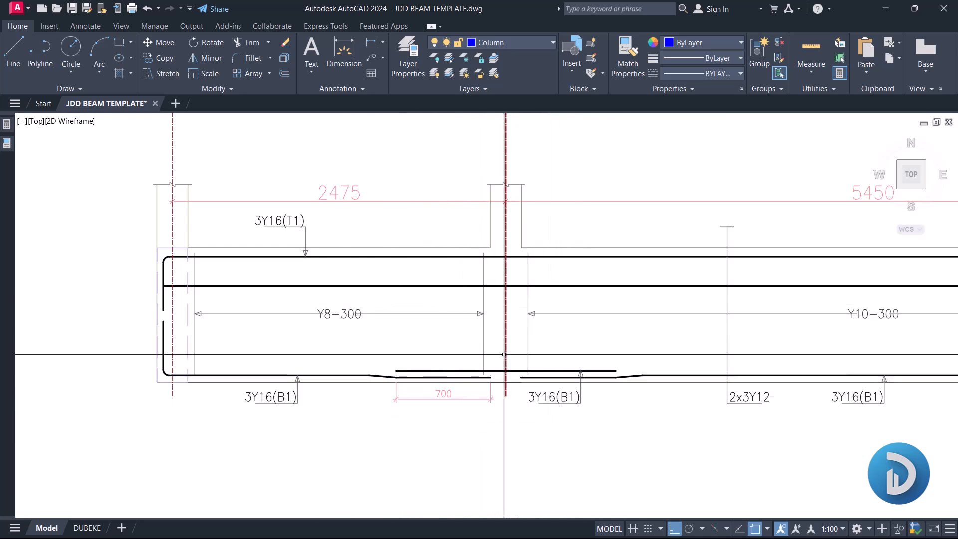
middle_drag(478, 405, 469, 348)
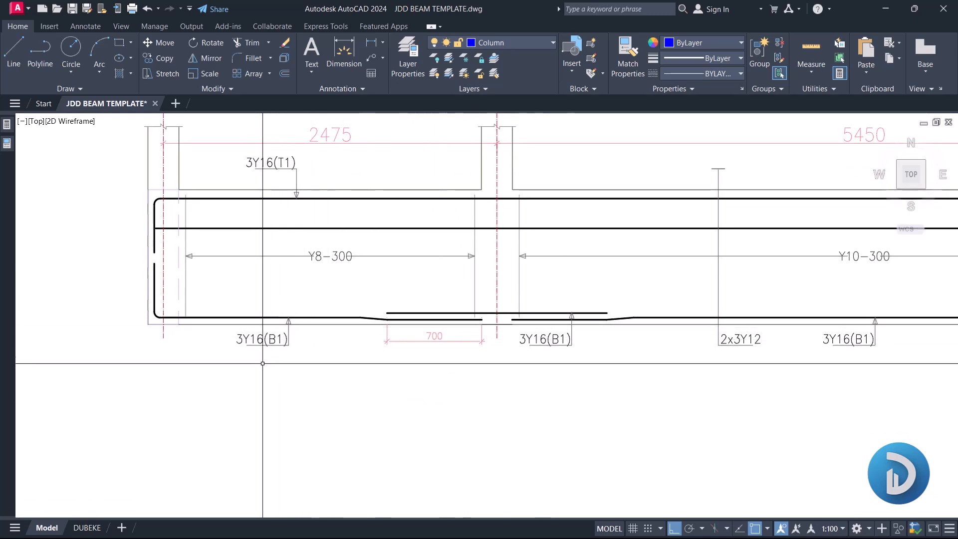
scroll(262, 363, up, 1)
scroll(456, 367, down, 3)
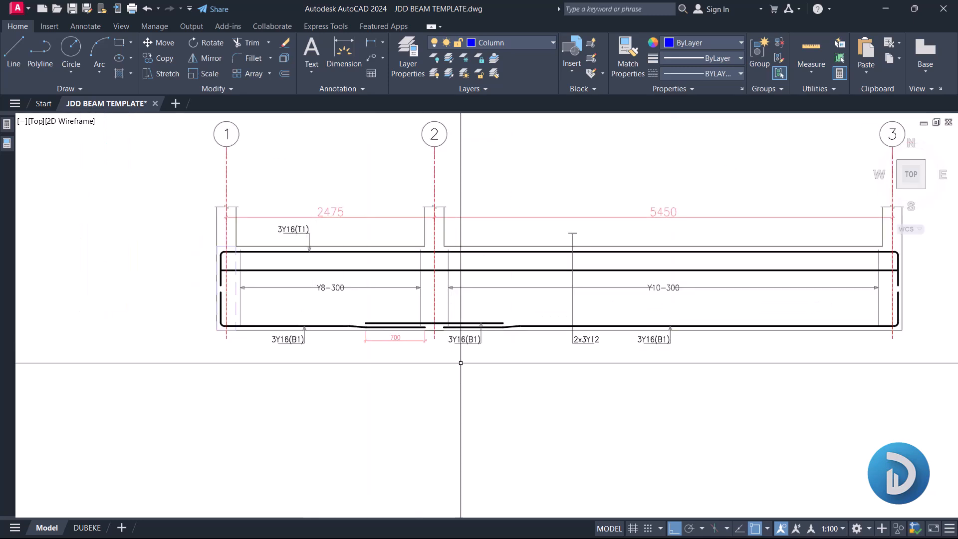
scroll(439, 340, up, 2)
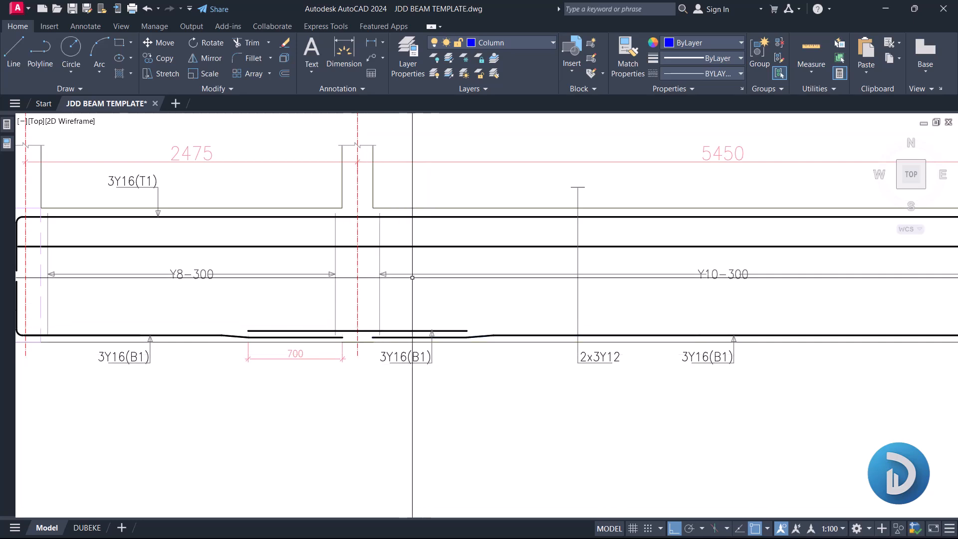
mouse_move(373, 397)
middle_down()
mouse_move(436, 374)
mouse_move(441, 406)
middle_up()
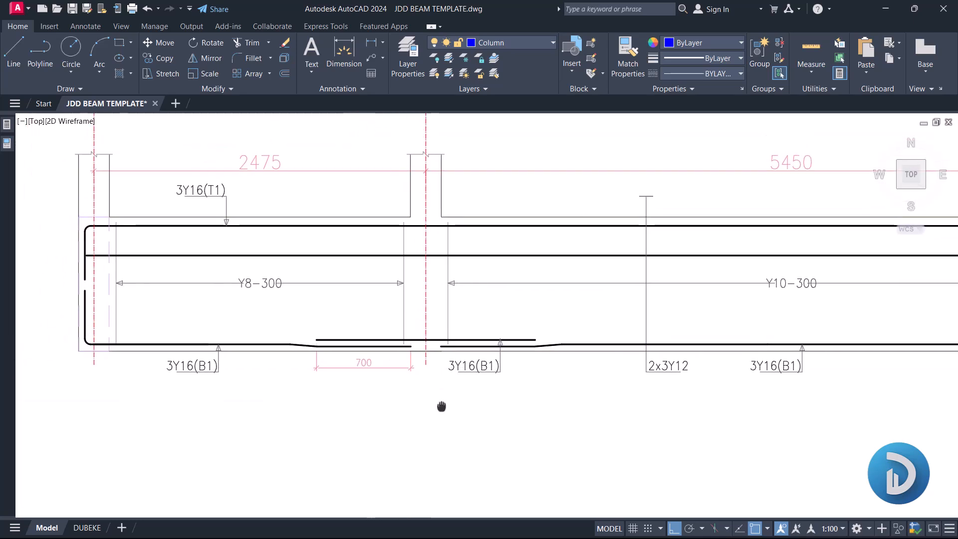
click(186, 327)
click(189, 330)
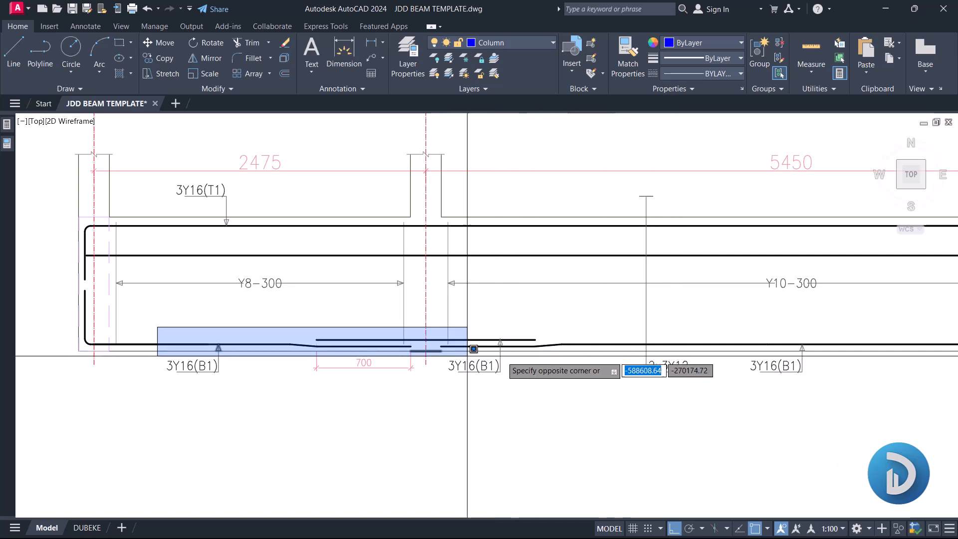
scroll(414, 350, down, 2)
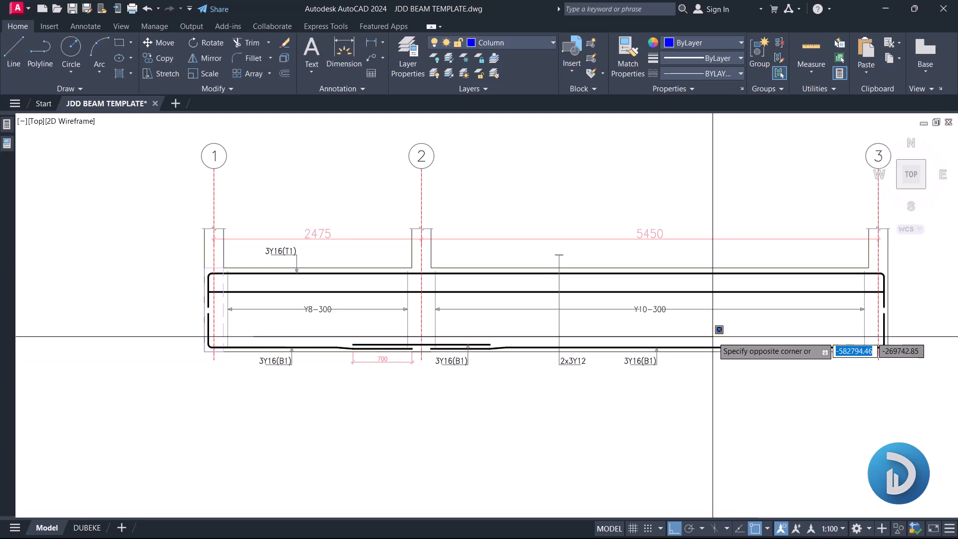
Compare this elevation with the neighbouring beam detail drawn with continuous 3Y16(B1) bottom bars
scroll(504, 336, down, 5)
middle_drag(603, 346, 451, 336)
scroll(509, 320, up, 5)
middle_drag(510, 320, 265, 280)
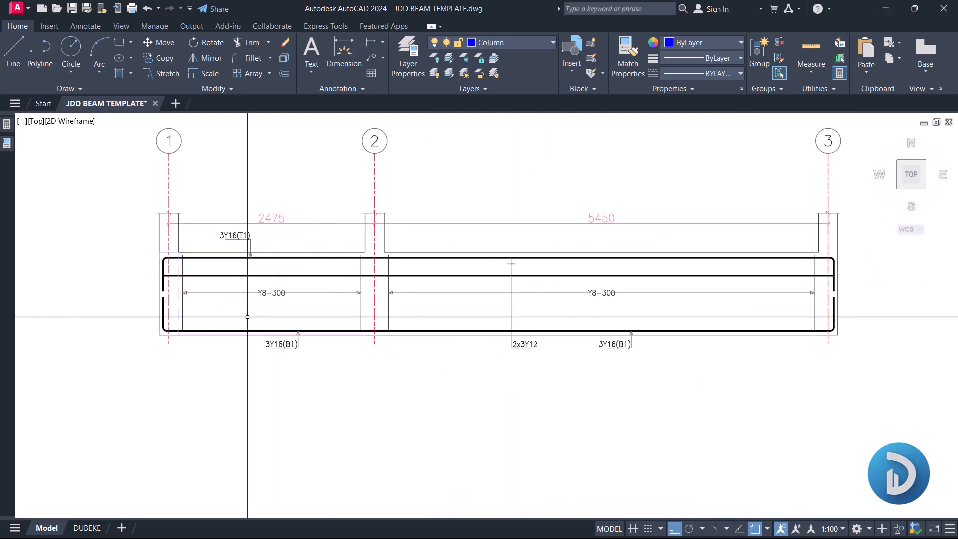
scroll(231, 319, up, 4)
mouse_move(400, 320)
middle_down()
mouse_move(345, 347)
mouse_move(279, 352)
middle_up()
scroll(388, 322, down, 2)
scroll(345, 349, down, 2)
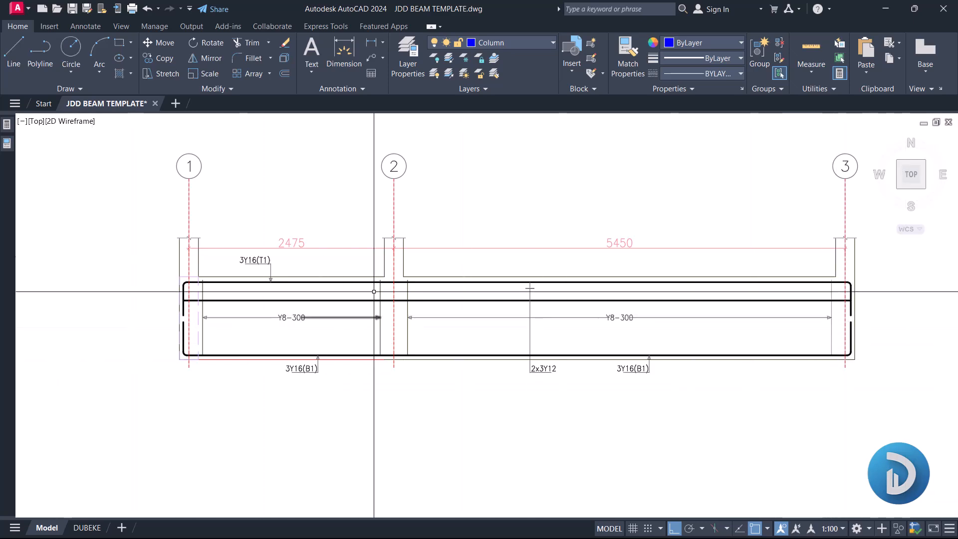
scroll(426, 295, down, 4)
middle_drag(253, 337, 414, 336)
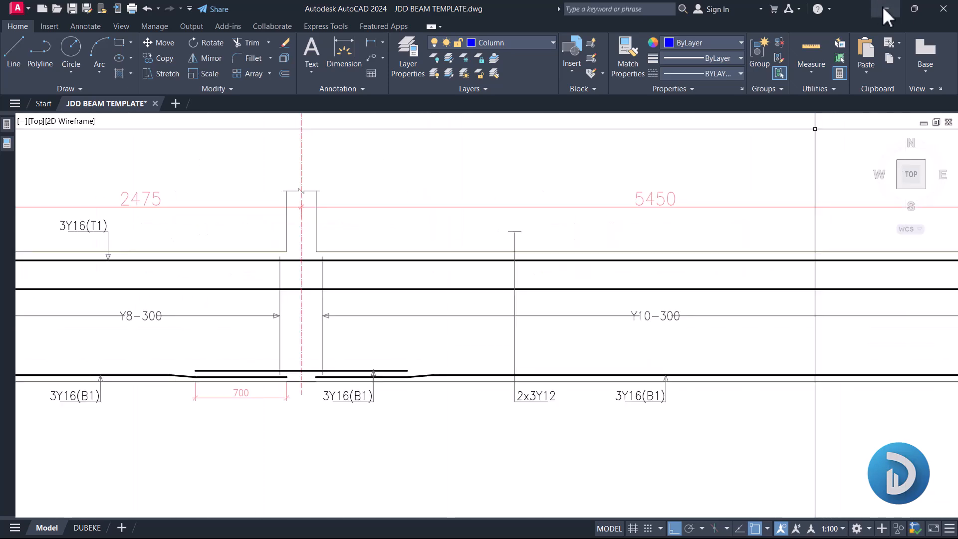
Switch back to the X7 reinforcement data, remove the support bottom bars at Y11 and extend FB1's 3Y16 bottom bars right to lap
click(884, 7)
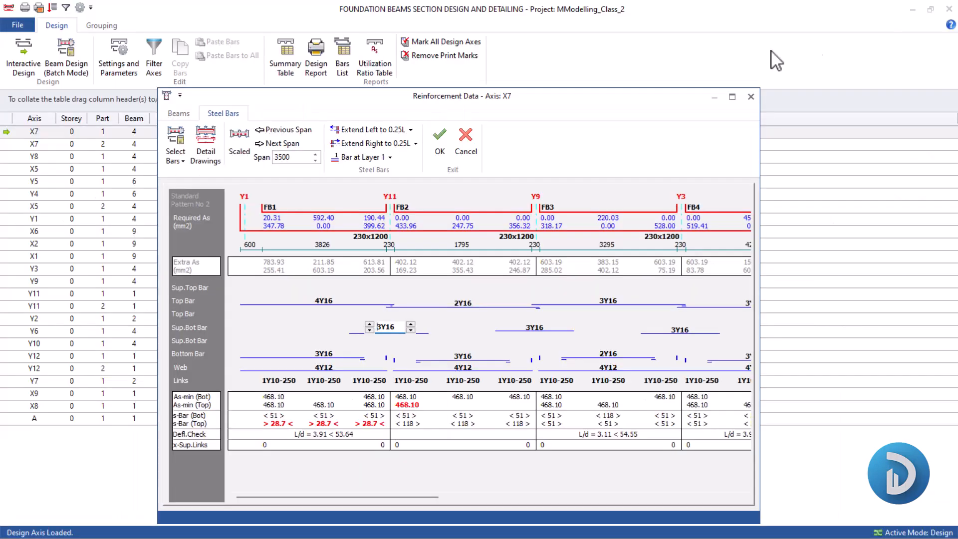
click(369, 329)
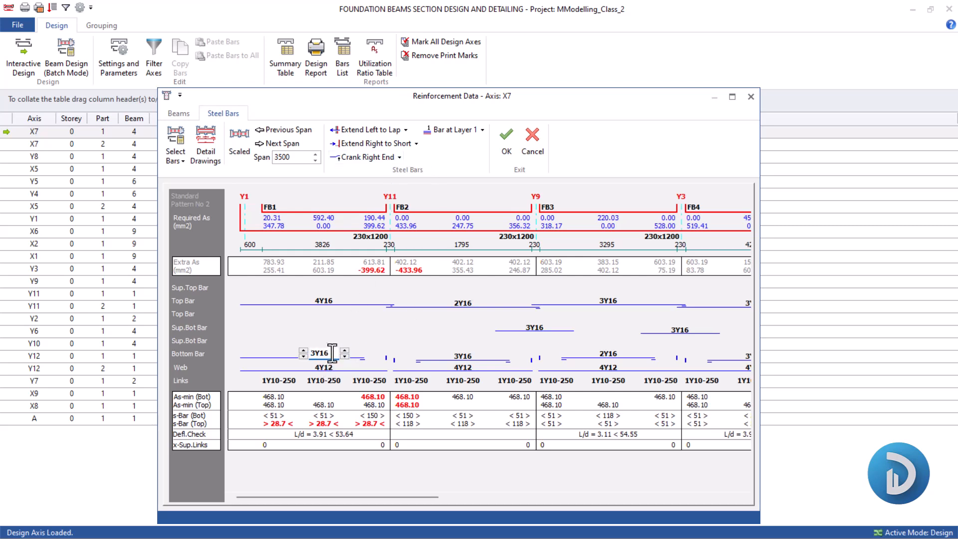
click(416, 143)
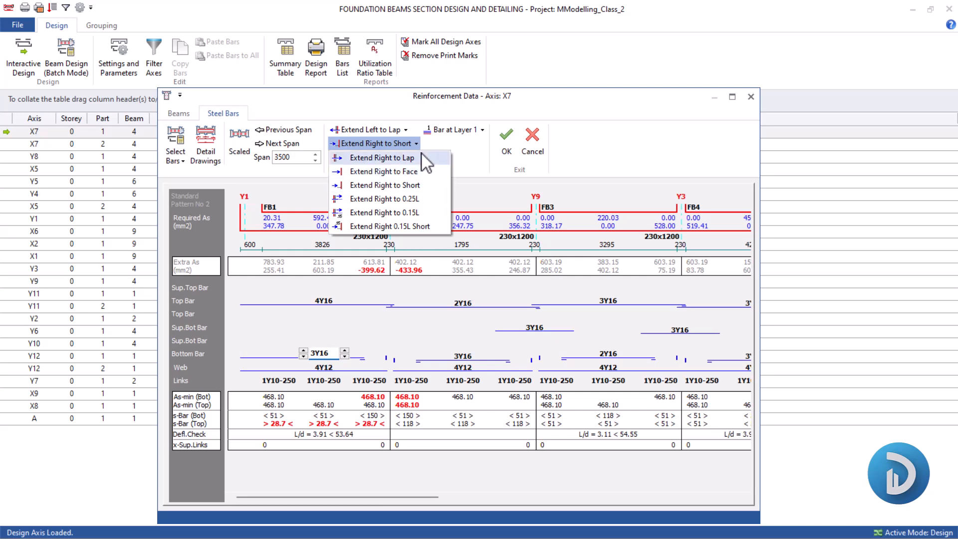
click(382, 158)
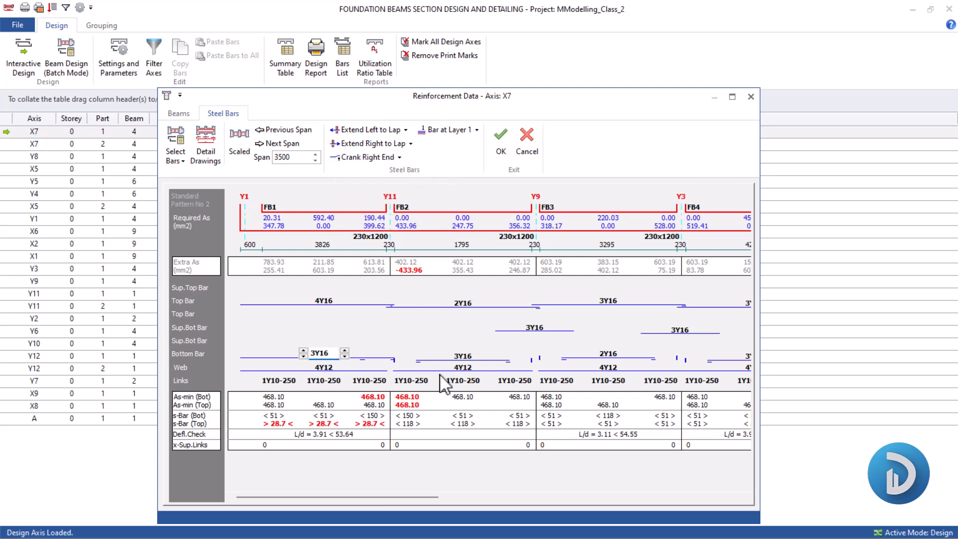
Extend FB2's bottom bars left to lap and keep their quantity at 3Y16
click(463, 356)
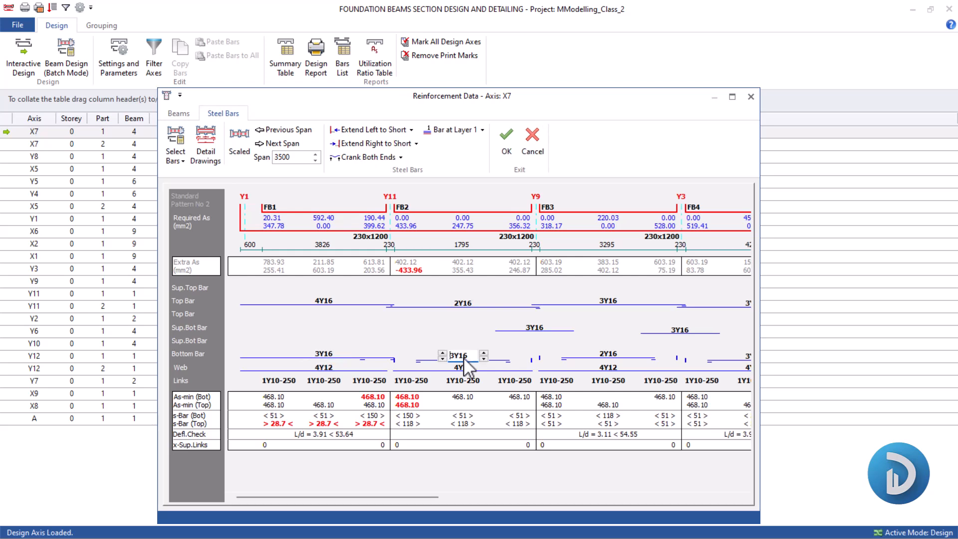
click(411, 131)
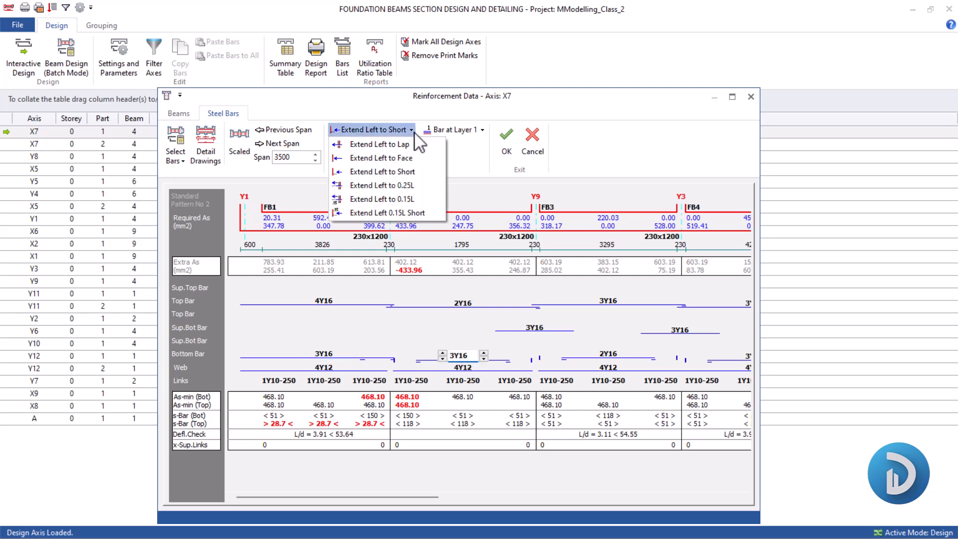
click(407, 144)
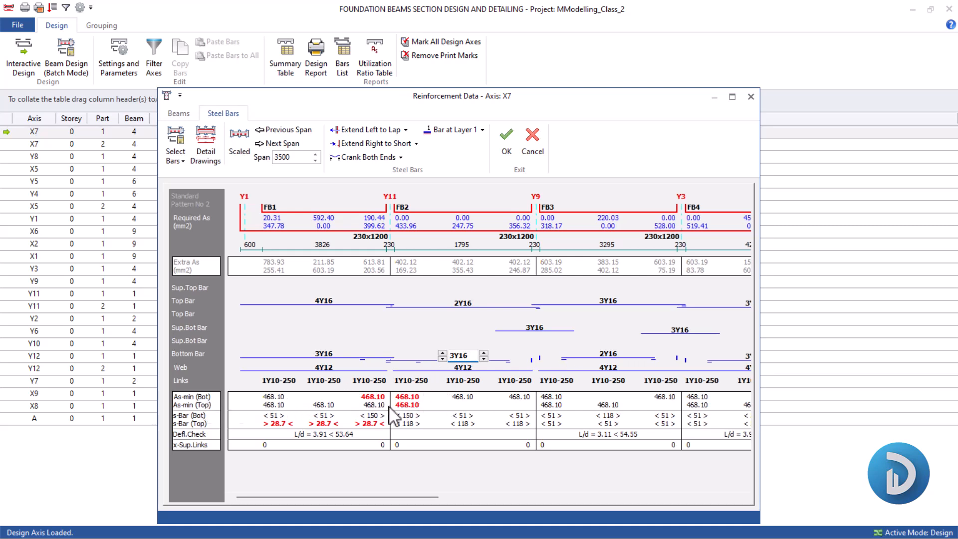
click(442, 359)
click(443, 353)
Remove the support bottom bars at axis Y9
click(531, 331)
double_click(514, 331)
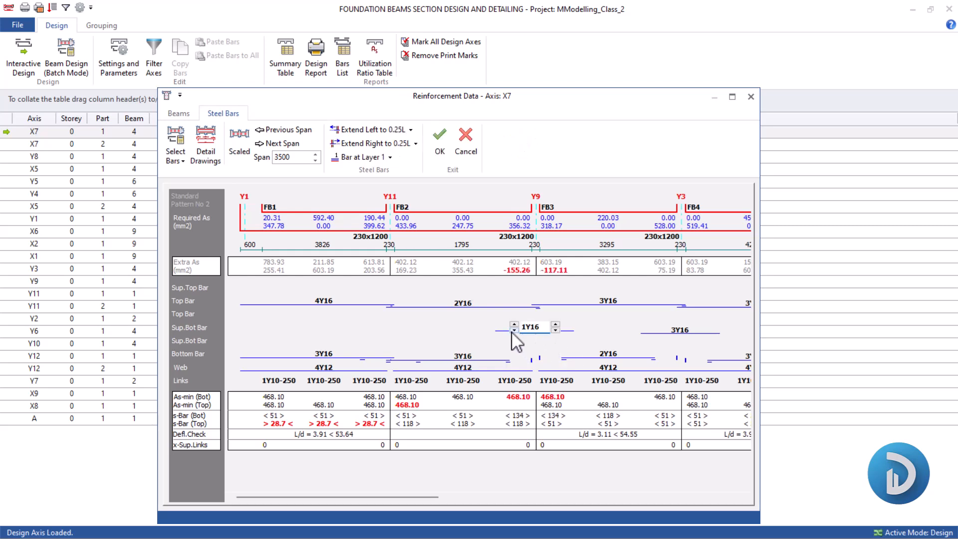
click(514, 331)
Set FB3's bottom bars to 3Y16 and extend them to lap at both ends
click(592, 355)
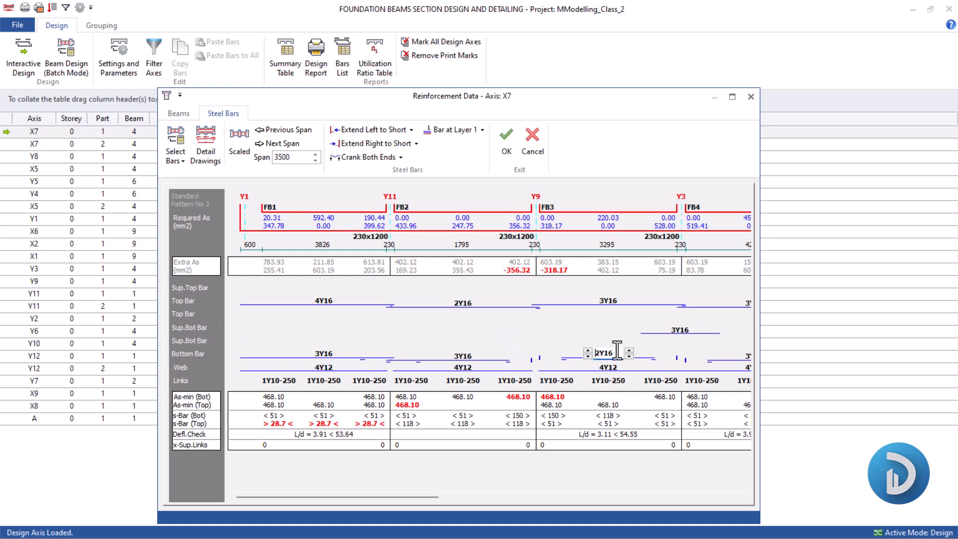
click(588, 350)
click(411, 130)
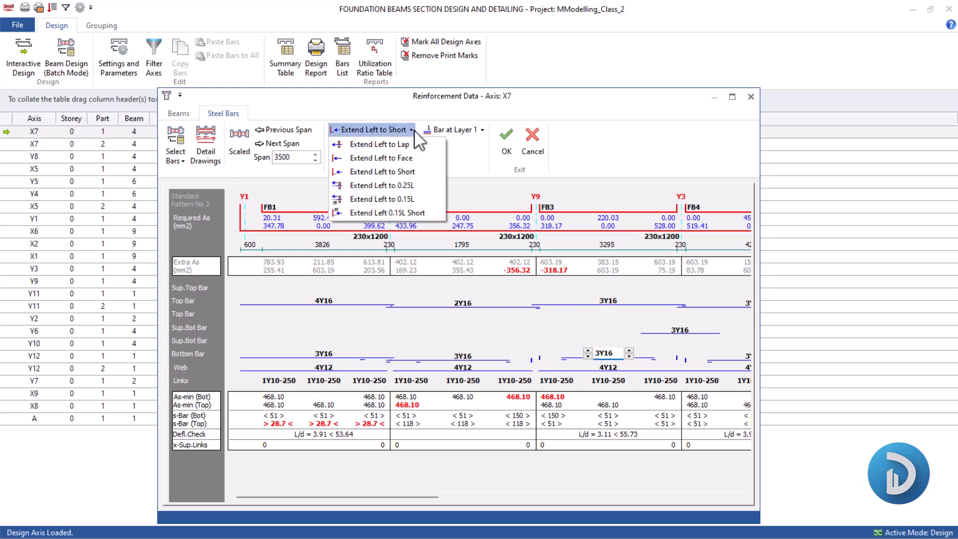
click(405, 146)
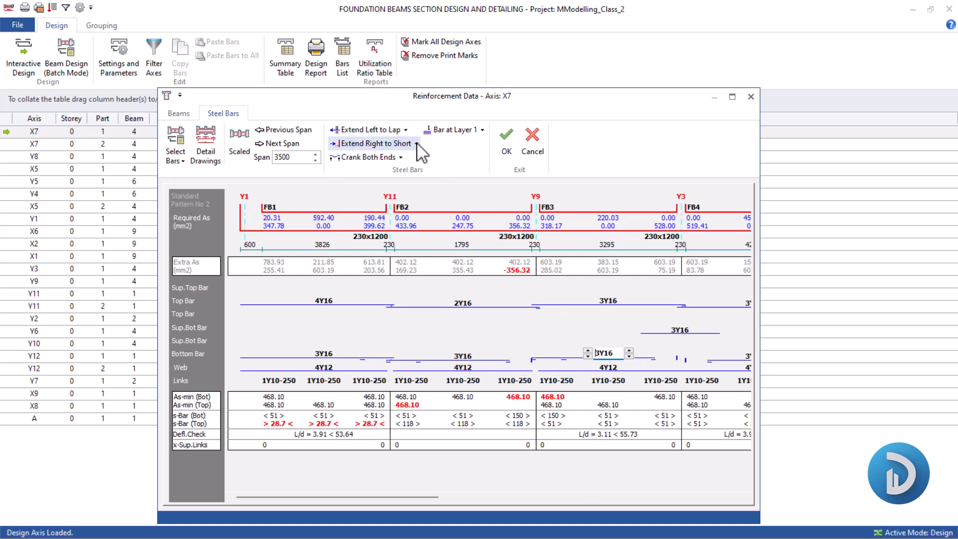
click(416, 144)
click(414, 171)
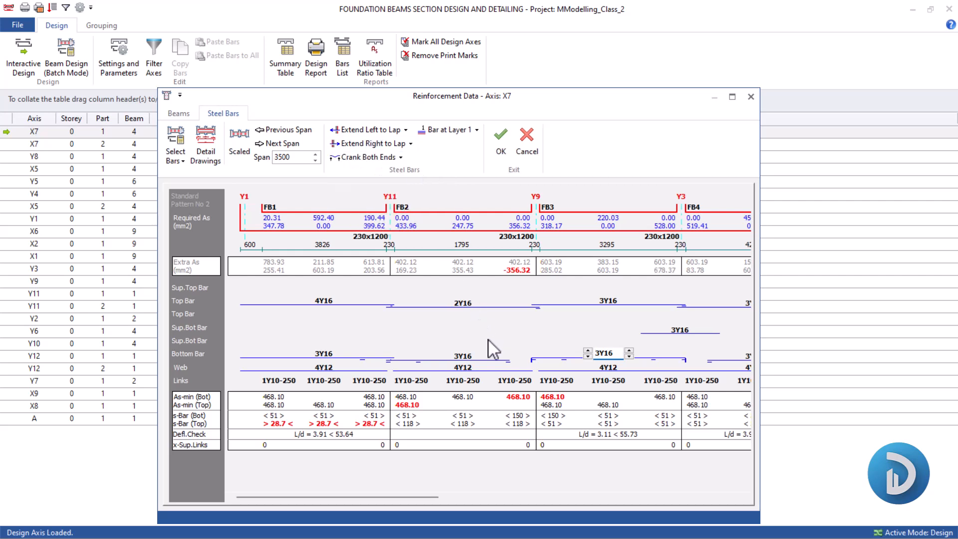
Extend FB2's 3Y16 bottom bars right to lap
click(416, 144)
click(414, 171)
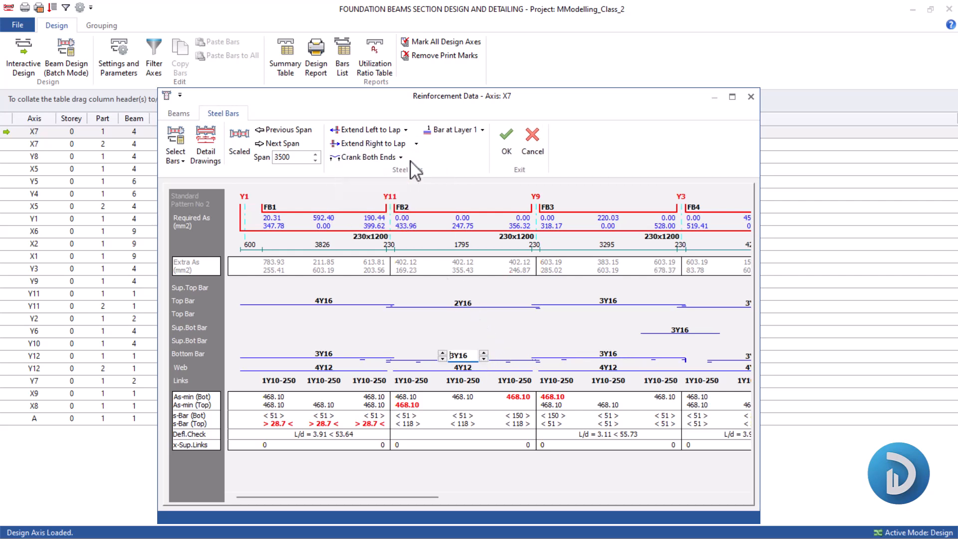
click(443, 359)
click(442, 352)
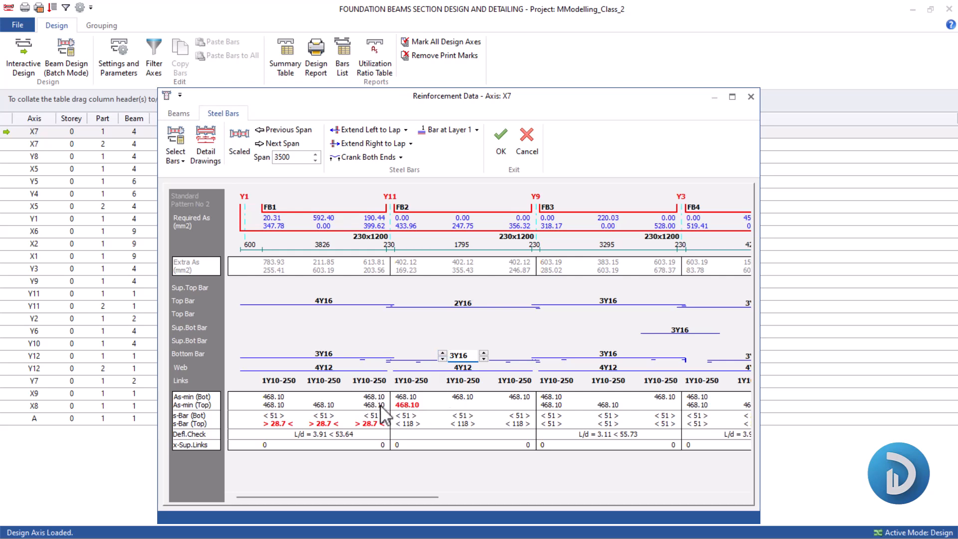
Reduce the support bottom bars at axis Y3 to 2Y16
click(598, 355)
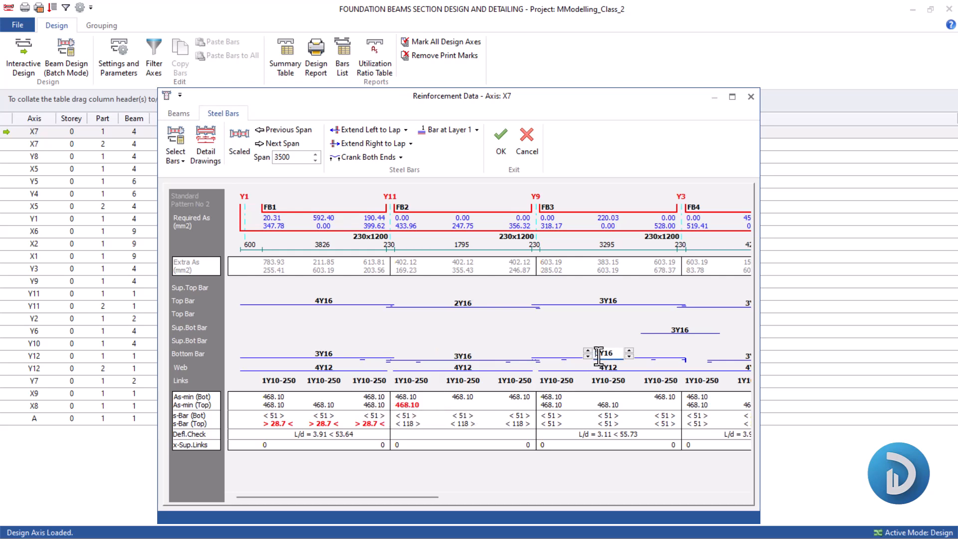
drag(397, 497, 697, 464)
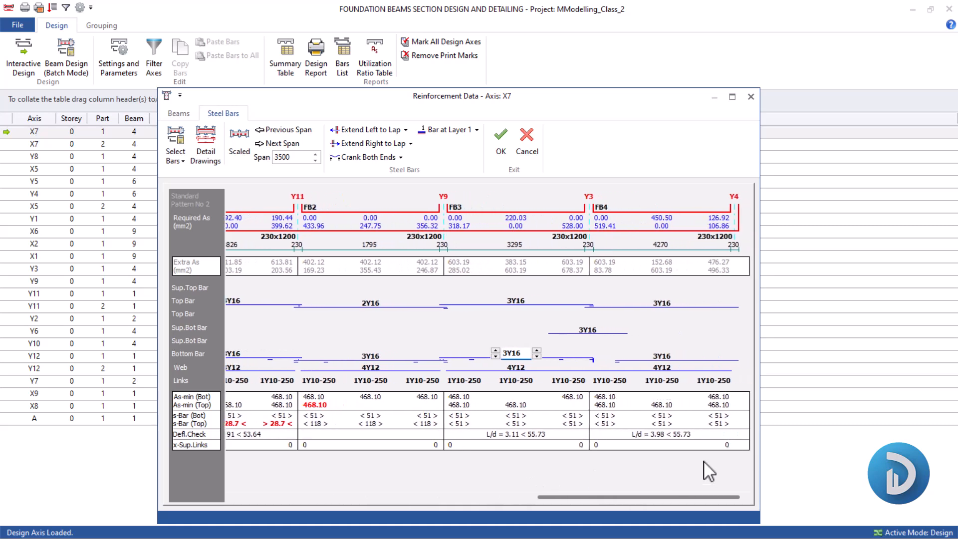
click(575, 332)
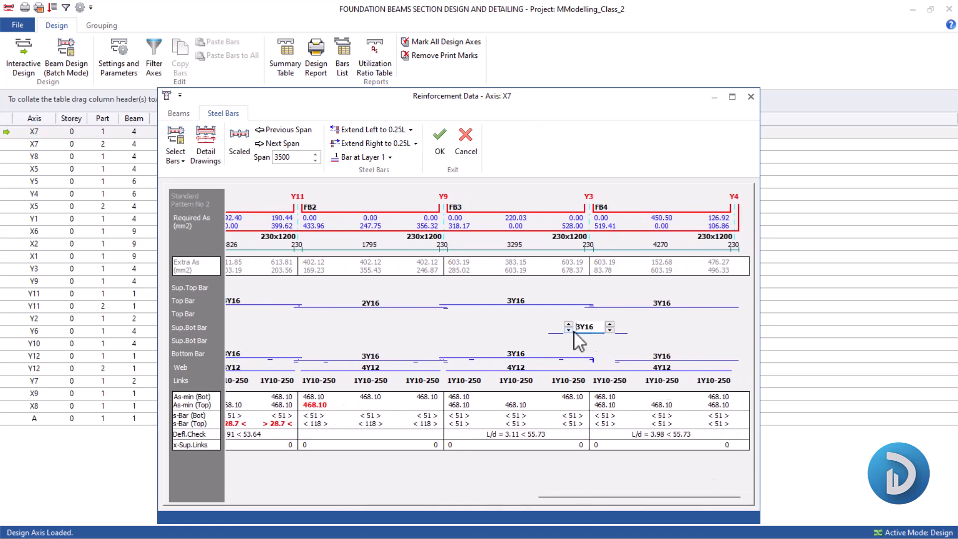
click(571, 330)
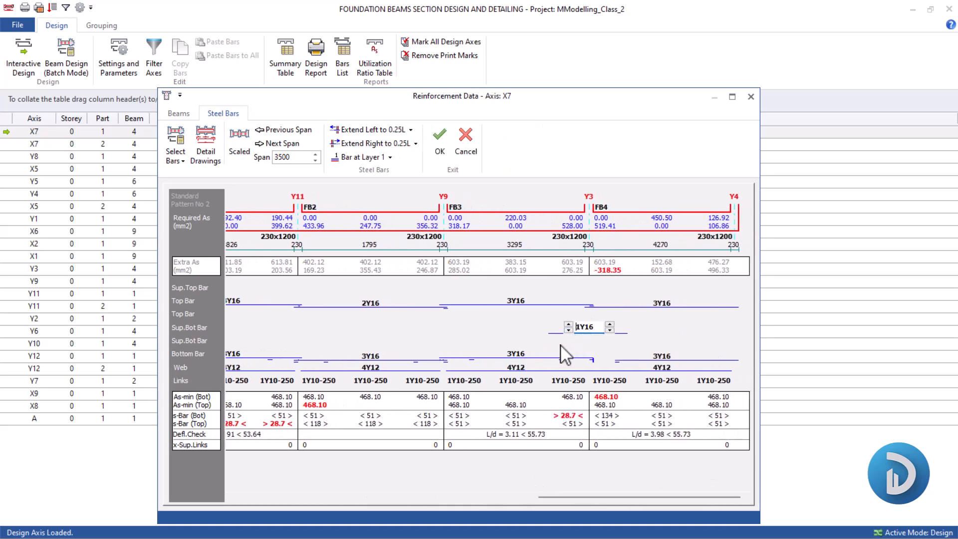
click(568, 325)
click(525, 355)
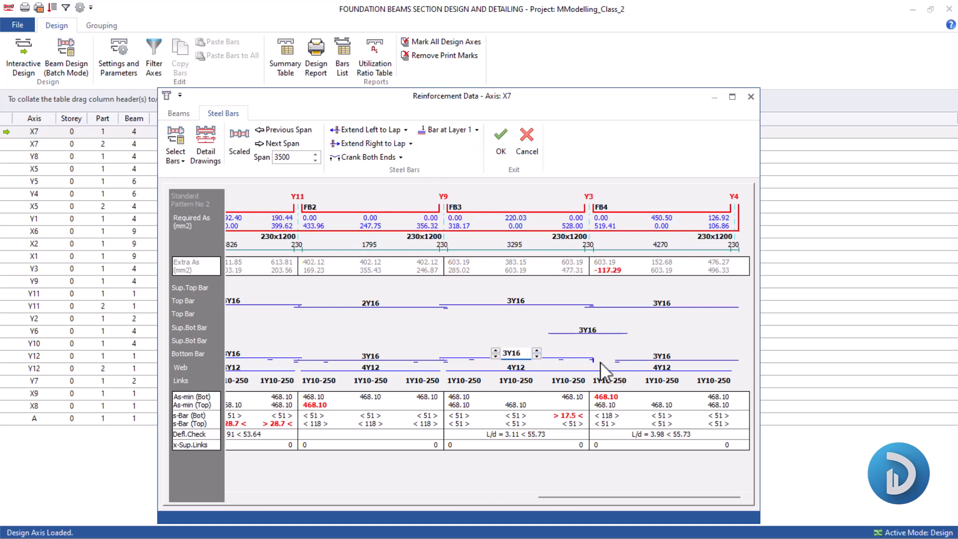
Extend FB4's 3Y16 bottom bars left to lap
click(661, 356)
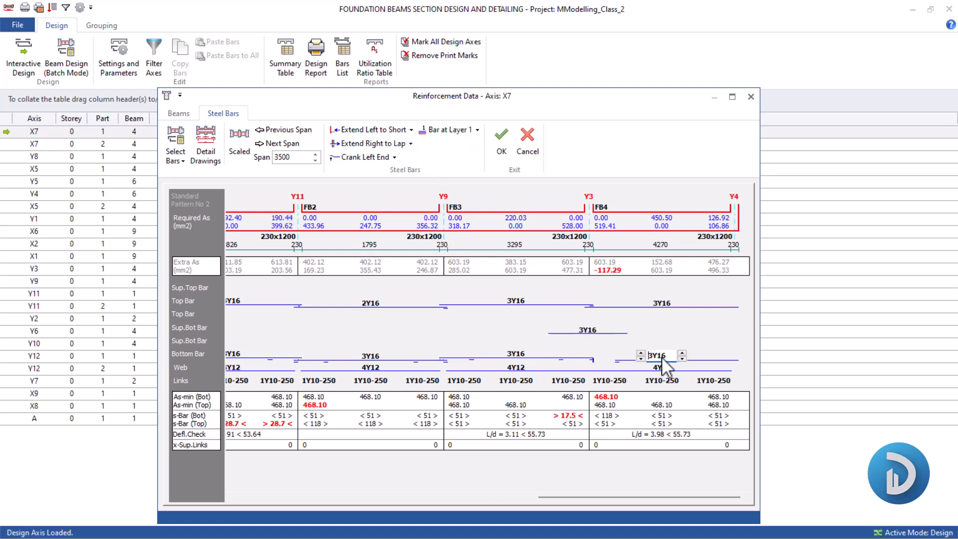
click(411, 129)
click(369, 143)
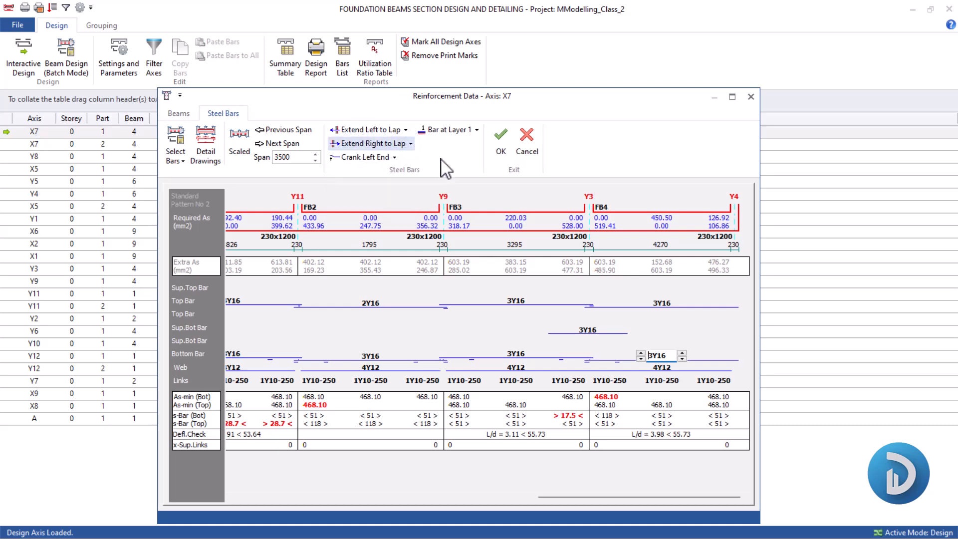
click(640, 353)
Remove the support bottom bars at axis Y3
drag(636, 497, 353, 475)
click(682, 328)
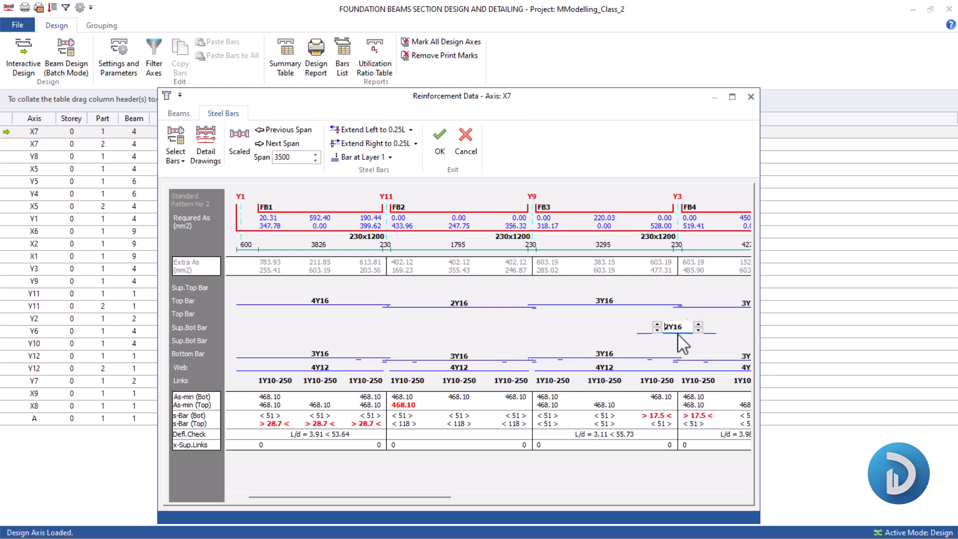
double_click(657, 330)
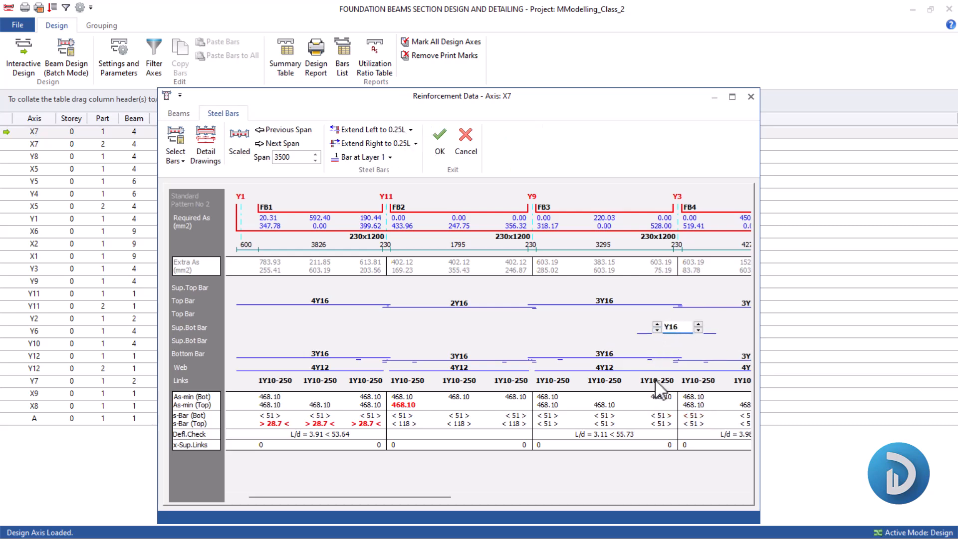
Set FB2's top bars to 3Y16
drag(450, 496, 409, 496)
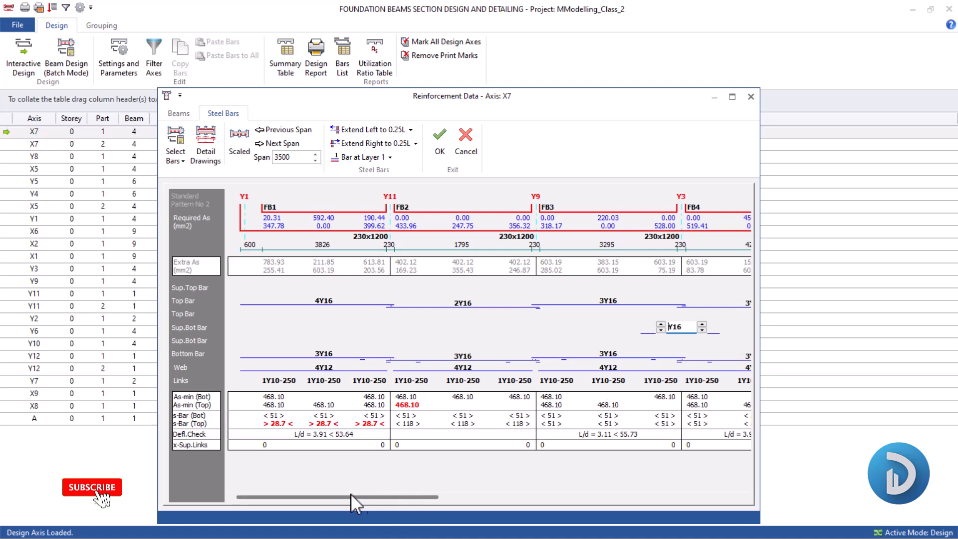
click(322, 355)
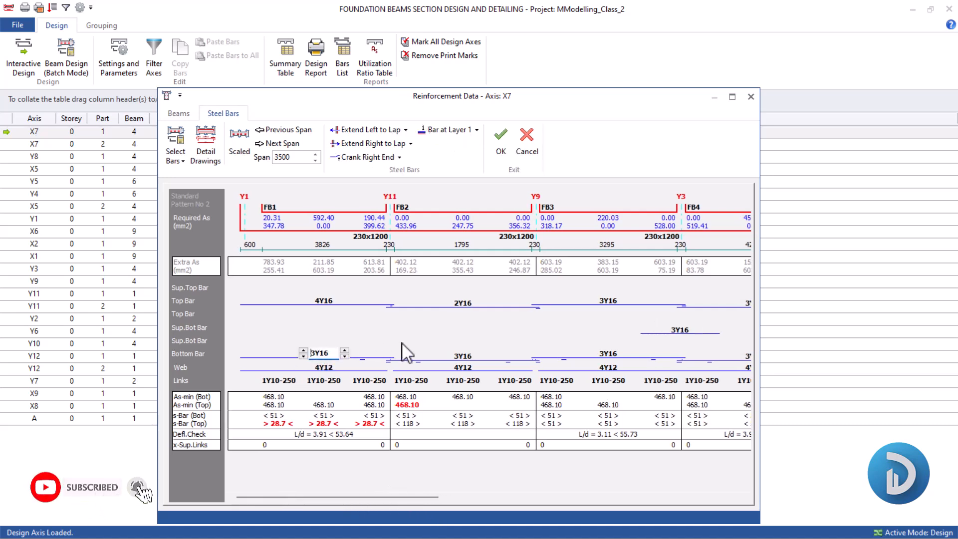
click(454, 302)
click(442, 301)
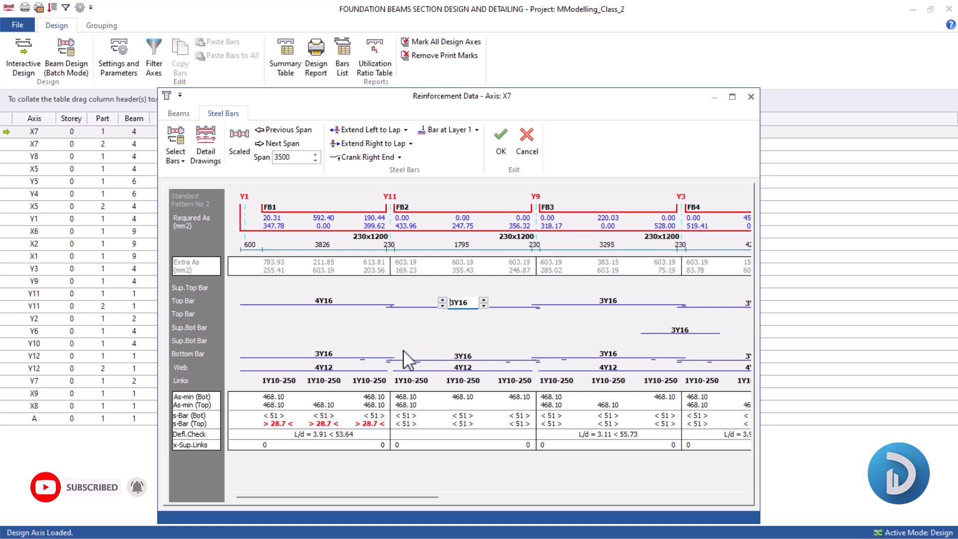
Review the top and bottom bars of spans FB1 to FB3 and the support bottom bars at axis Y3
click(329, 355)
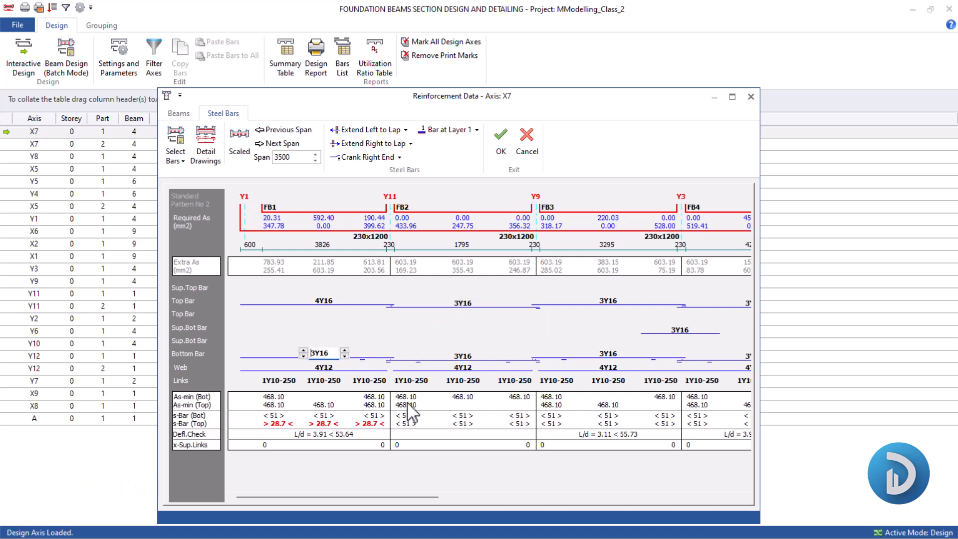
click(452, 302)
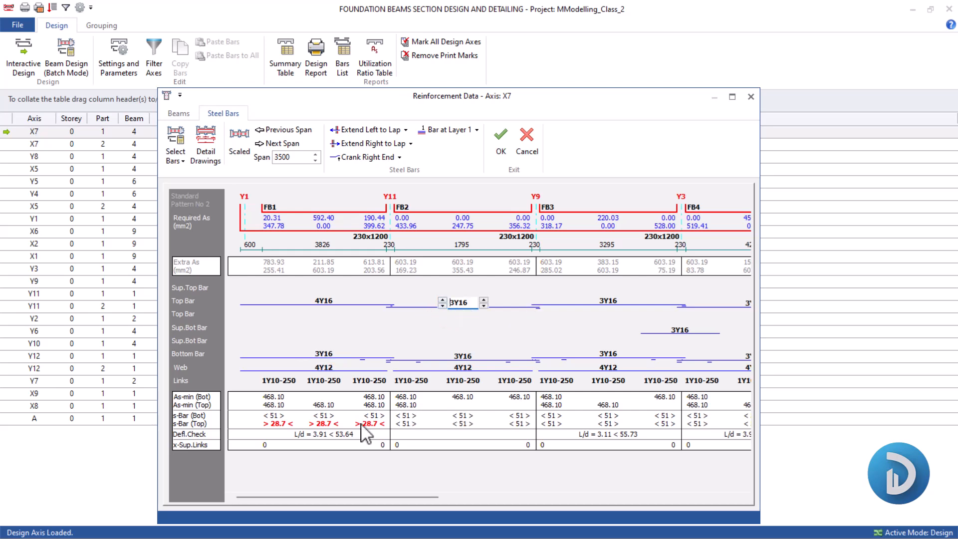
click(323, 354)
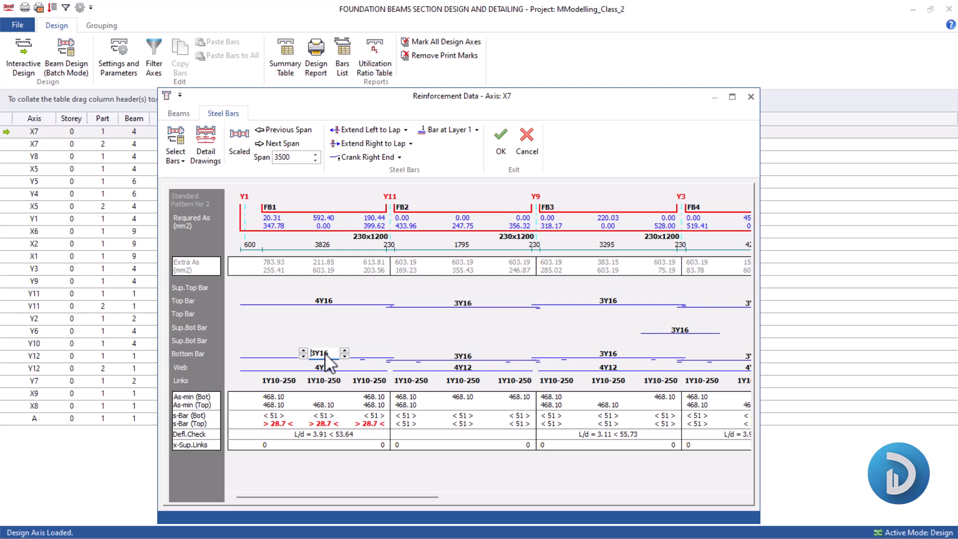
click(321, 302)
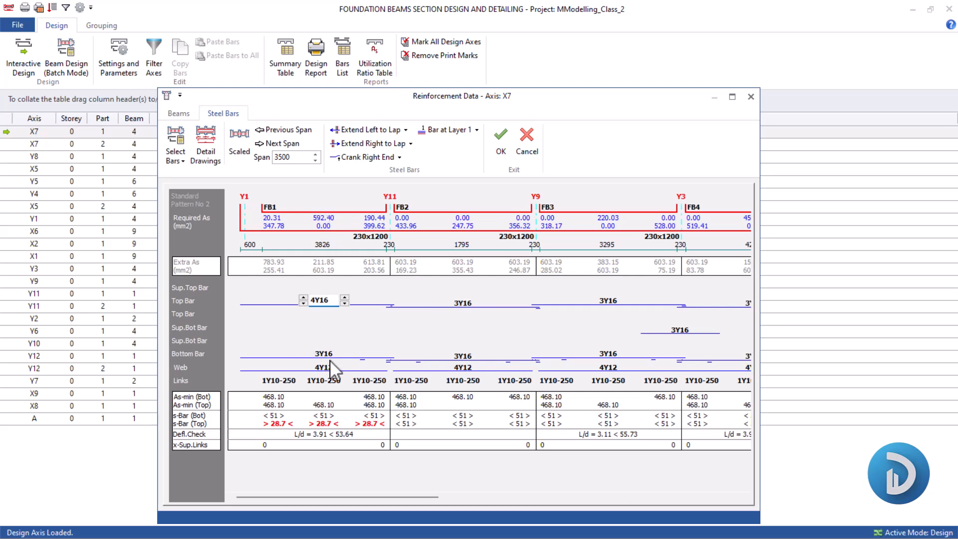
click(461, 303)
click(462, 355)
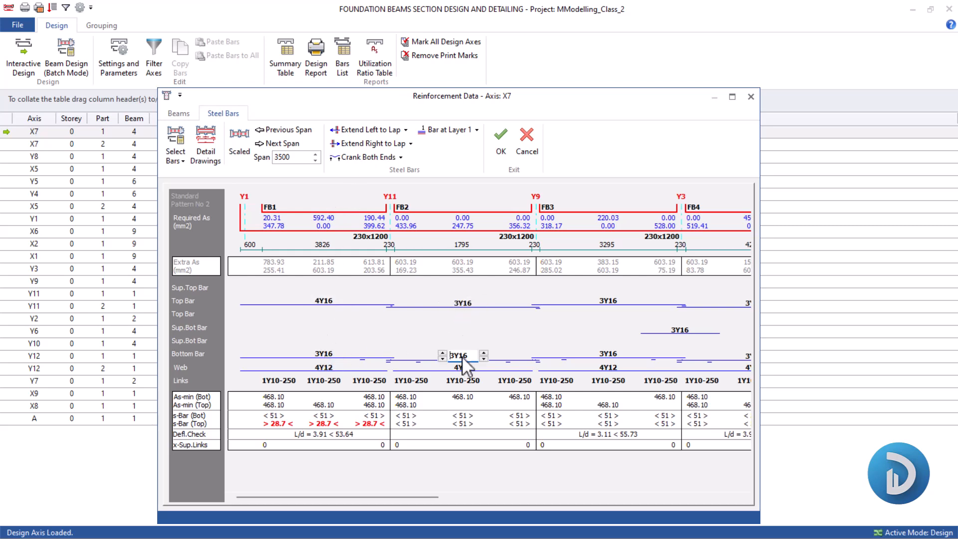
click(619, 303)
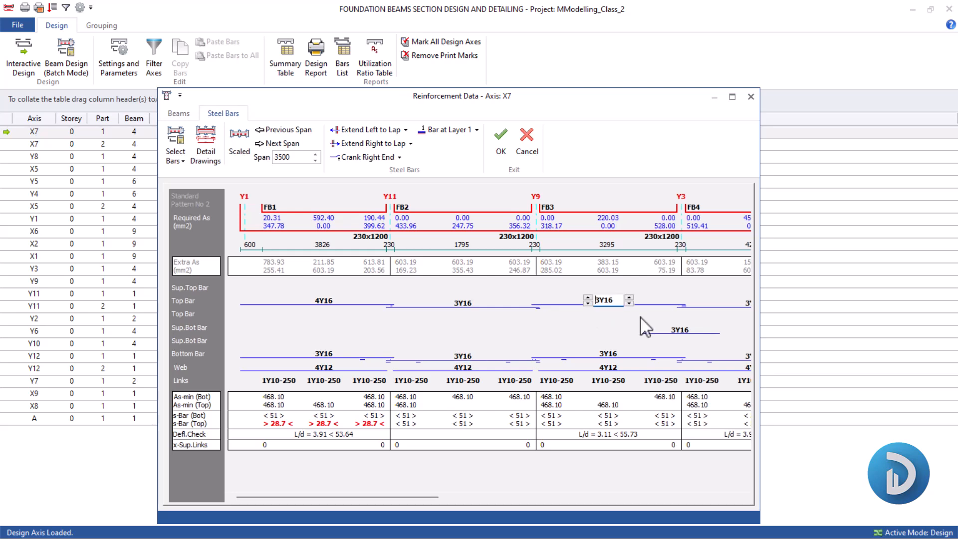
click(673, 331)
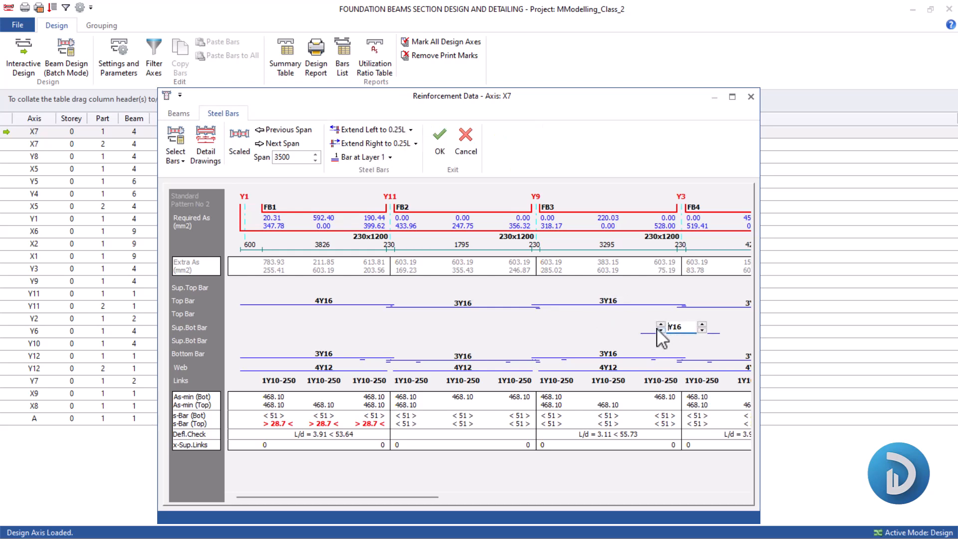
Check FB1's web bars, switch to the AutoCAD beam drawing and examine the 2x4Y12 side bars in section 7 - 7
click(323, 369)
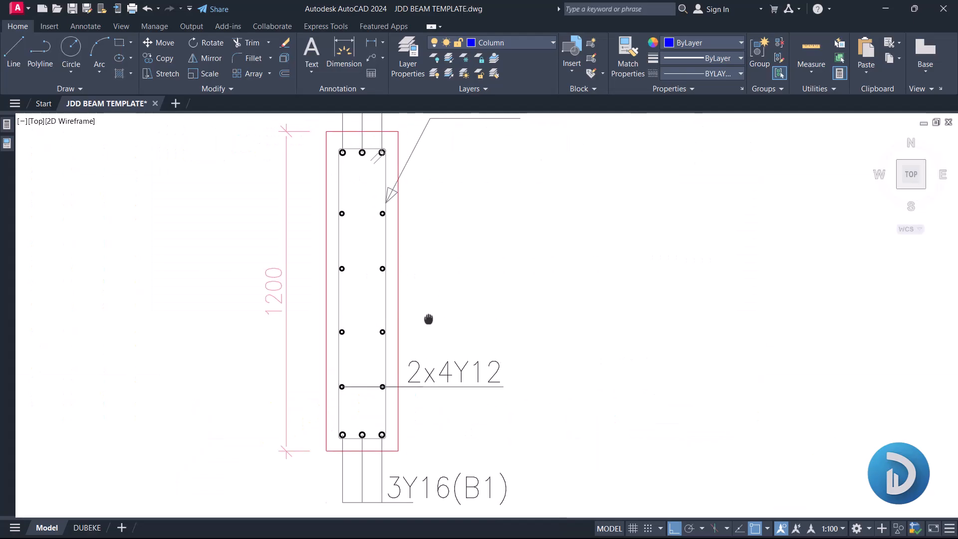
scroll(451, 374, down, 2)
scroll(425, 381, up, 2)
click(320, 184)
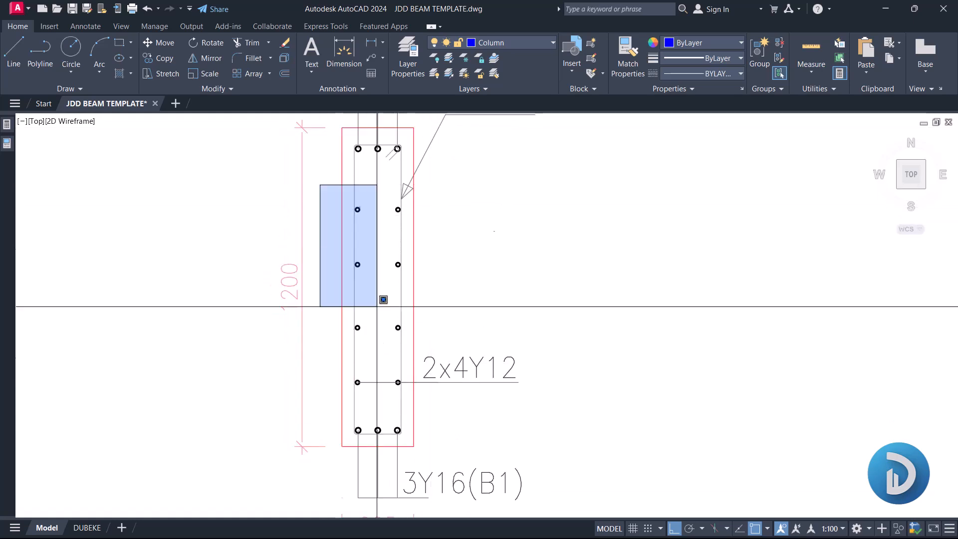
click(417, 391)
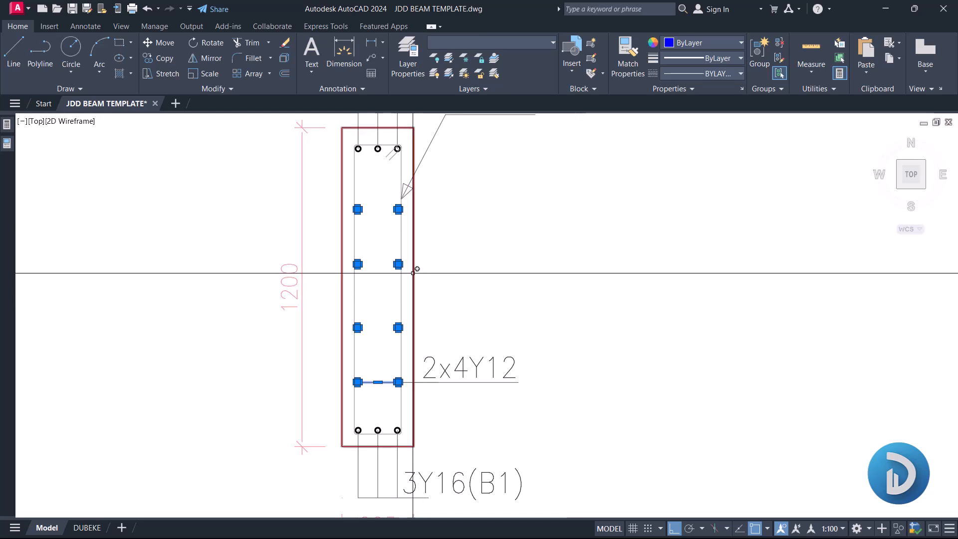
key(Escape)
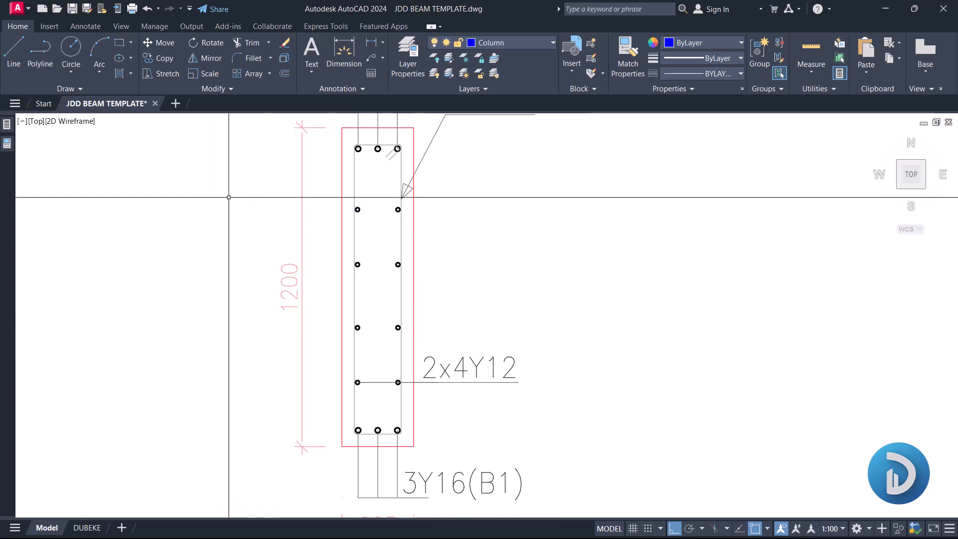
click(324, 173)
click(412, 423)
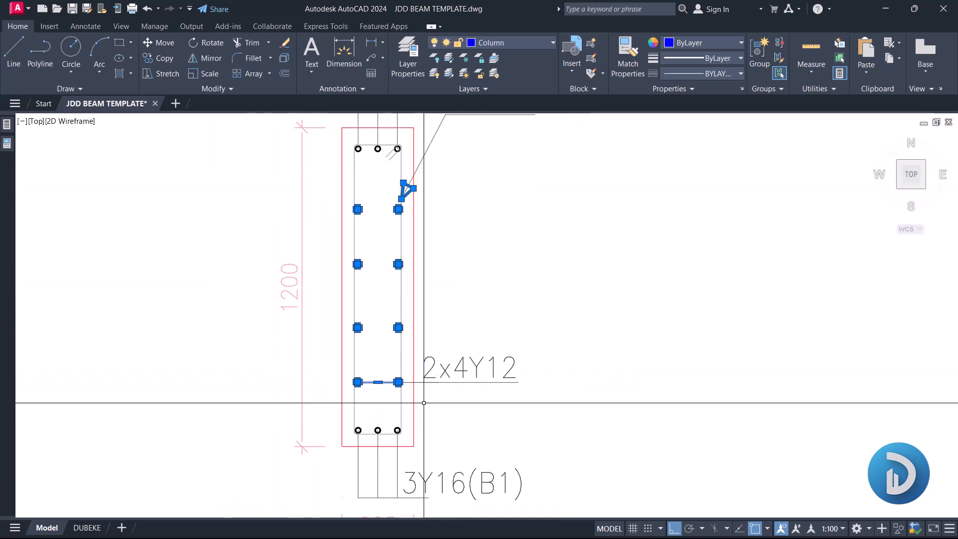
key(Escape)
scroll(449, 278, down, 2)
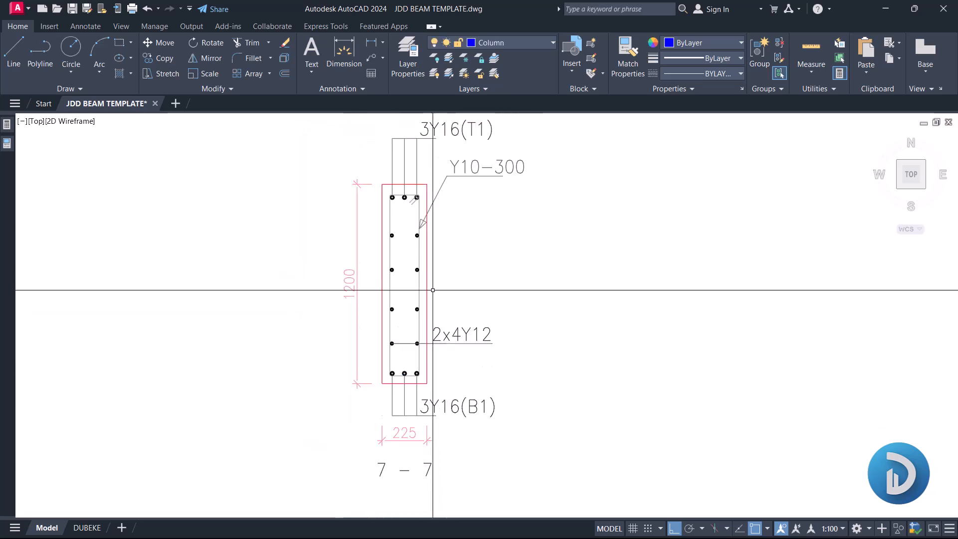
middle_drag(431, 288, 491, 317)
scroll(456, 278, up, 2)
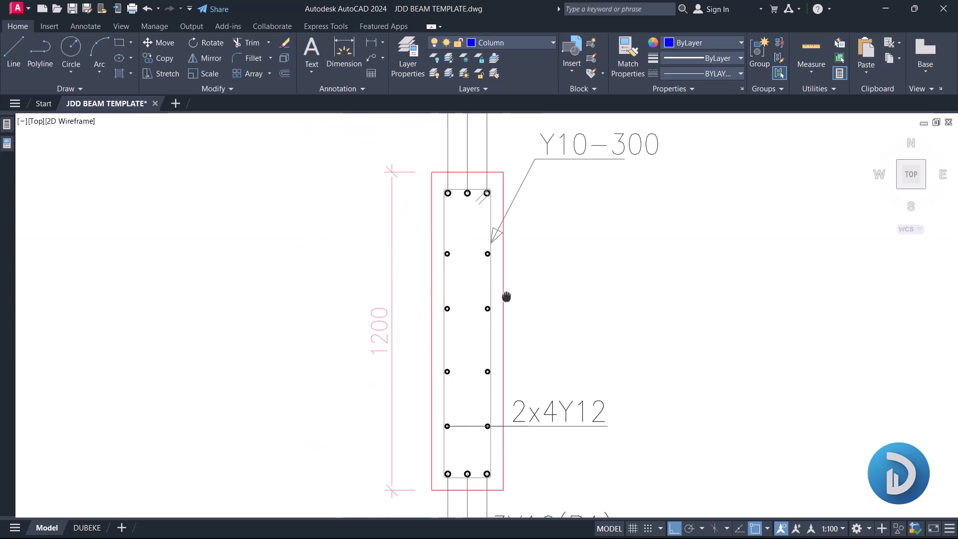
scroll(458, 249, down, 1)
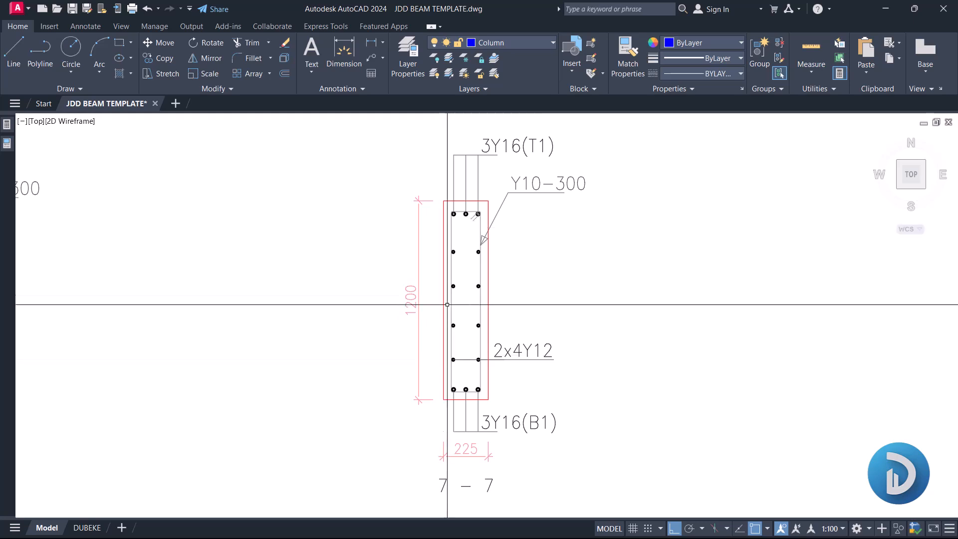
middle_drag(456, 299, 432, 304)
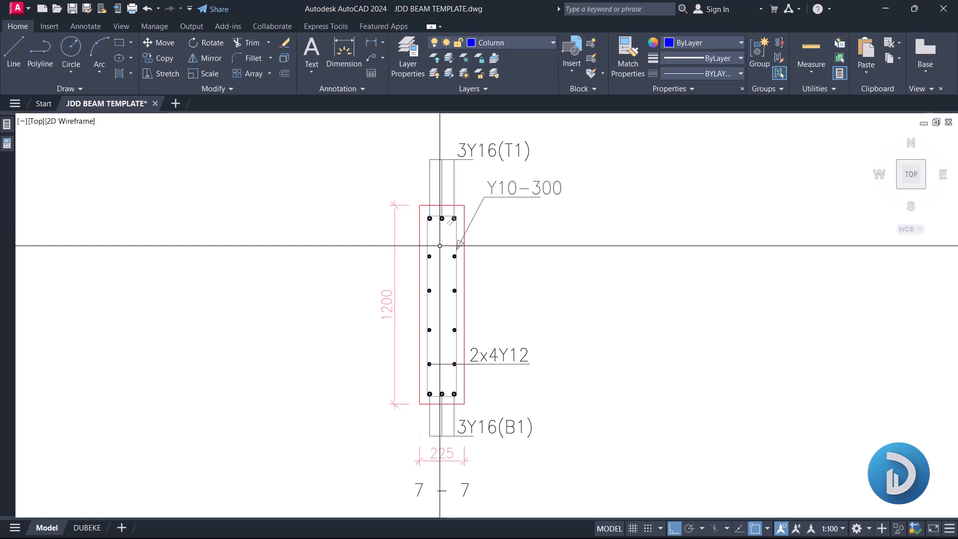
middle_drag(428, 204, 416, 263)
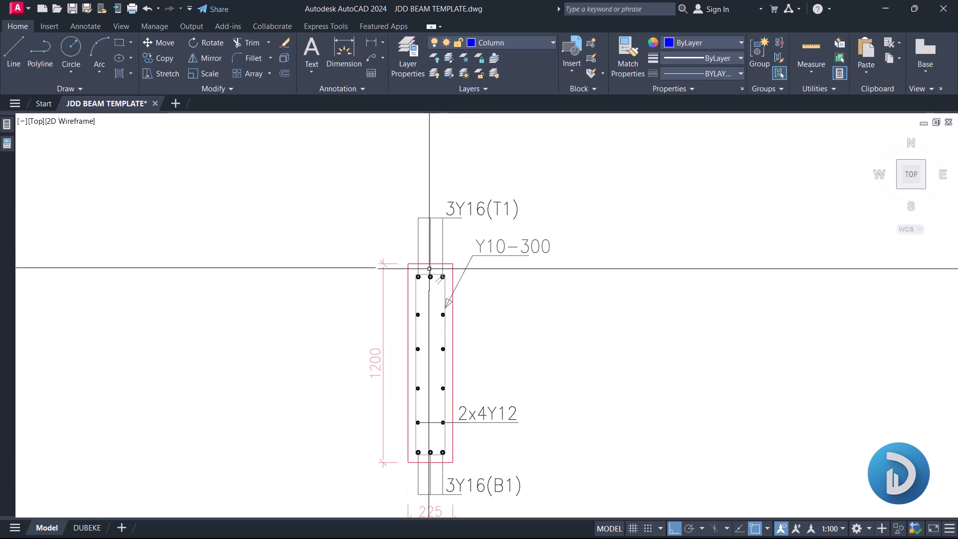
Examine the side bars in the 1200 mm deep section 7 - 7 and calculate their spacing as 1200 ÷ 5 in the Calculator
middle_drag(434, 443, 434, 348)
scroll(429, 309, up, 4)
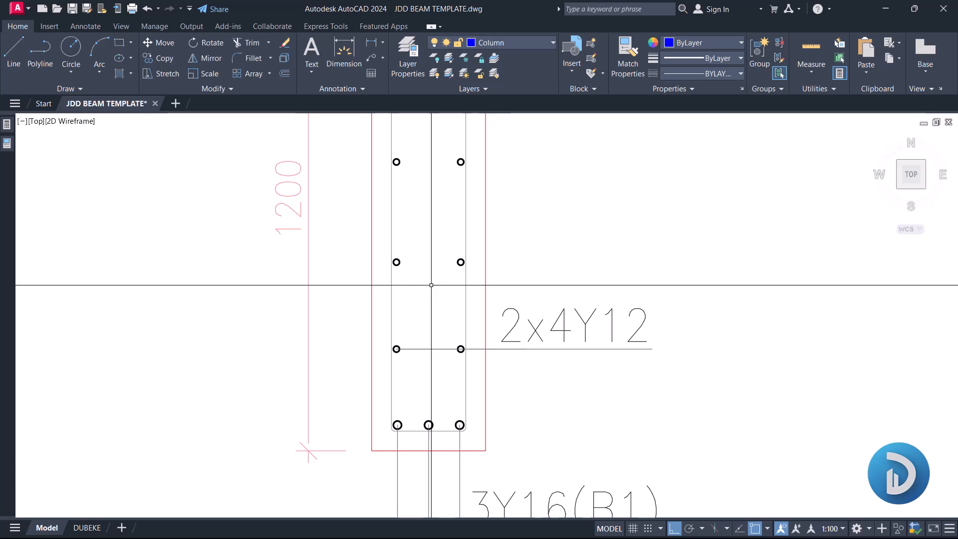
scroll(431, 285, down, 4)
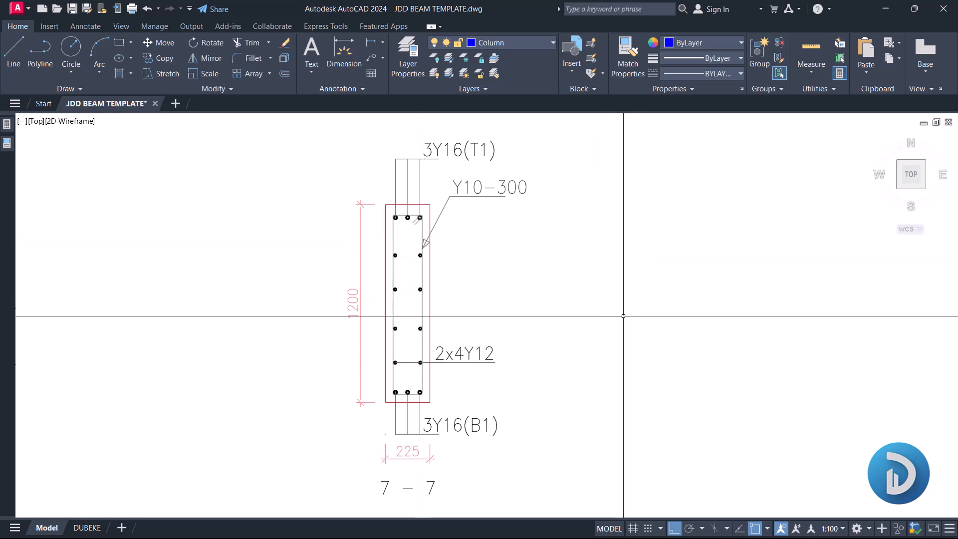
key(alt+Tab)
drag(531, 132, 737, 177)
key(Escape)
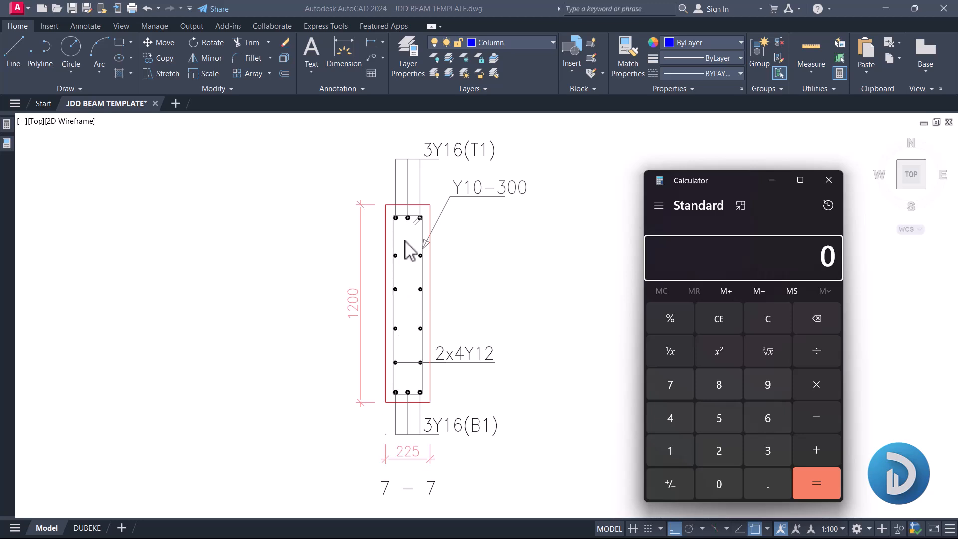
click(721, 250)
text(1200)
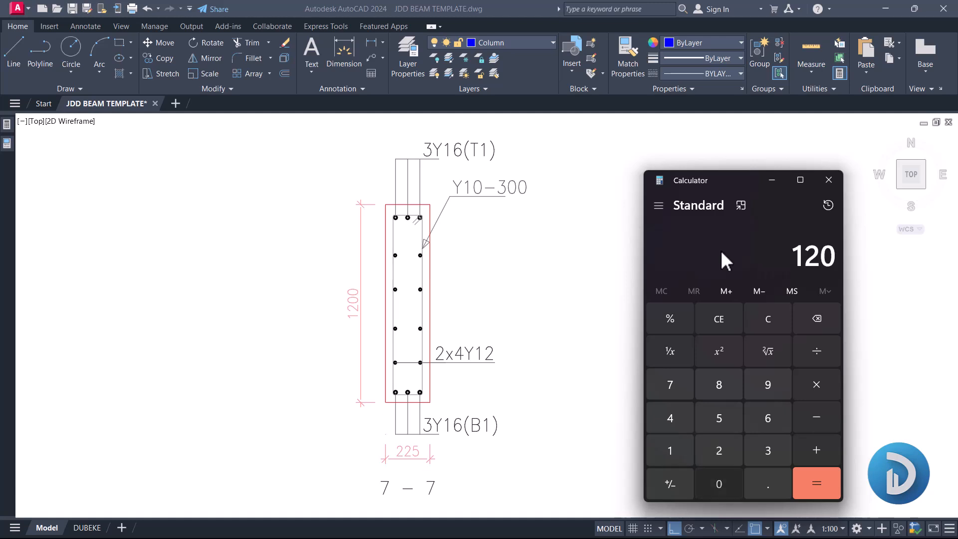
text(/5)
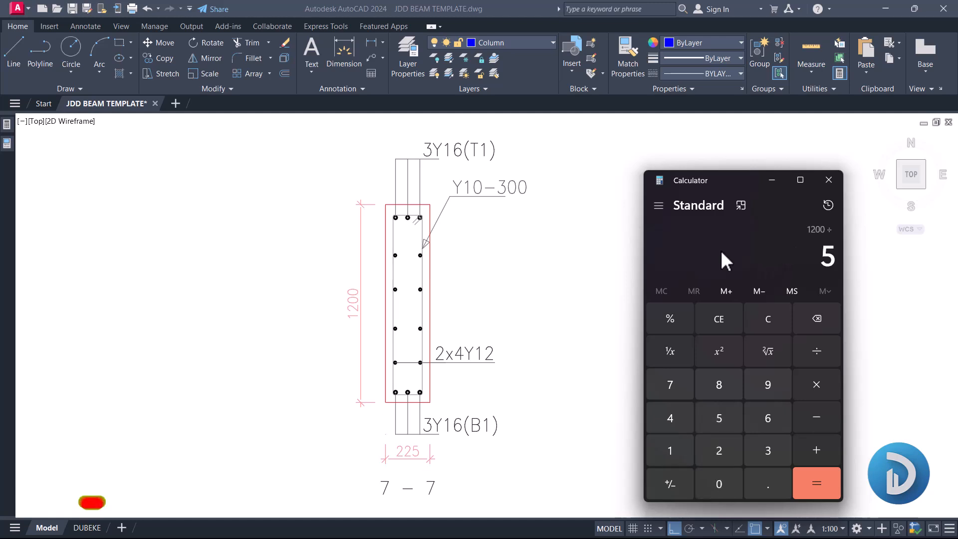
key(Return)
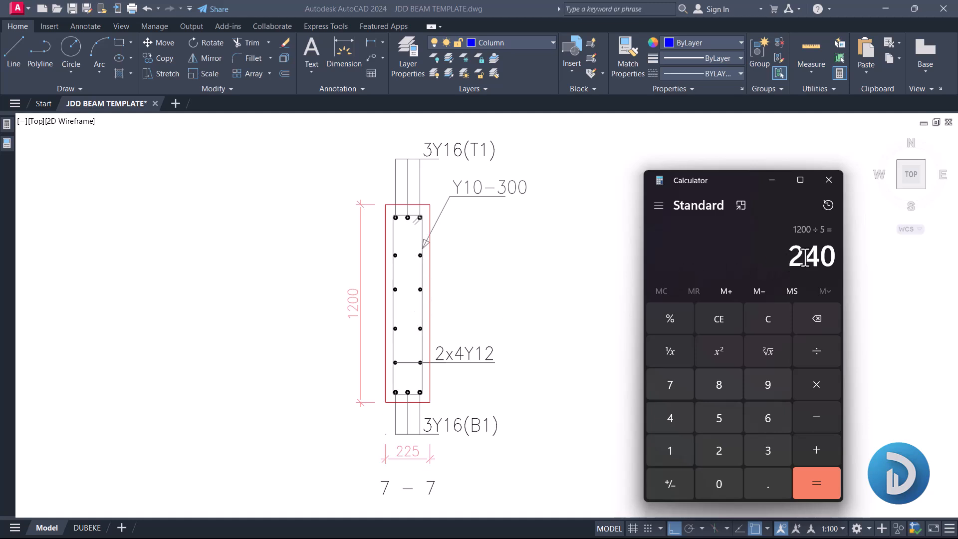
key(Escape)
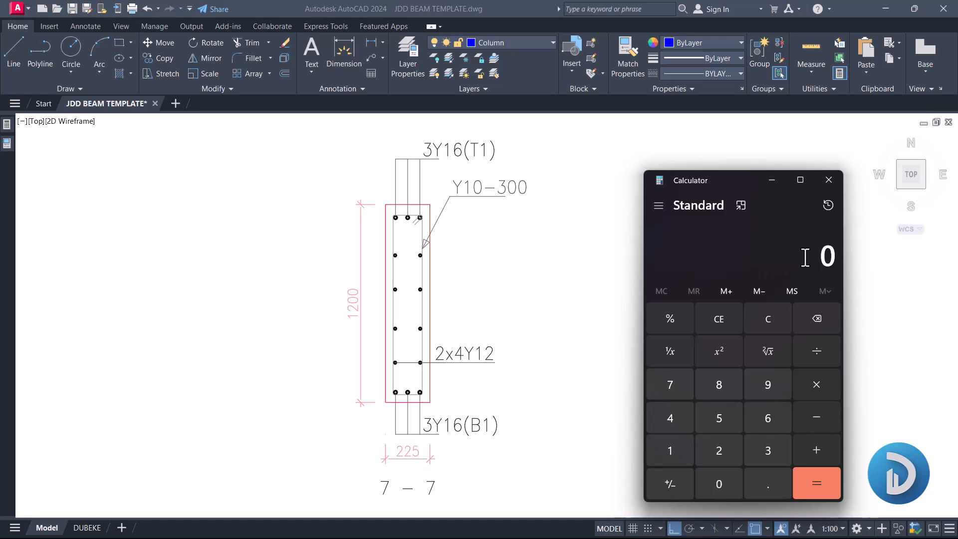
Compare the 2x3Y12 and 2x4Y12 beam sections and calculate 1200 ÷ 4 in the Calculator for the three-bar spacing
scroll(391, 242, down, 1)
scroll(269, 250, down, 3)
scroll(475, 278, up, 3)
scroll(471, 297, up, 2)
scroll(449, 319, down, 2)
scroll(320, 319, down, 2)
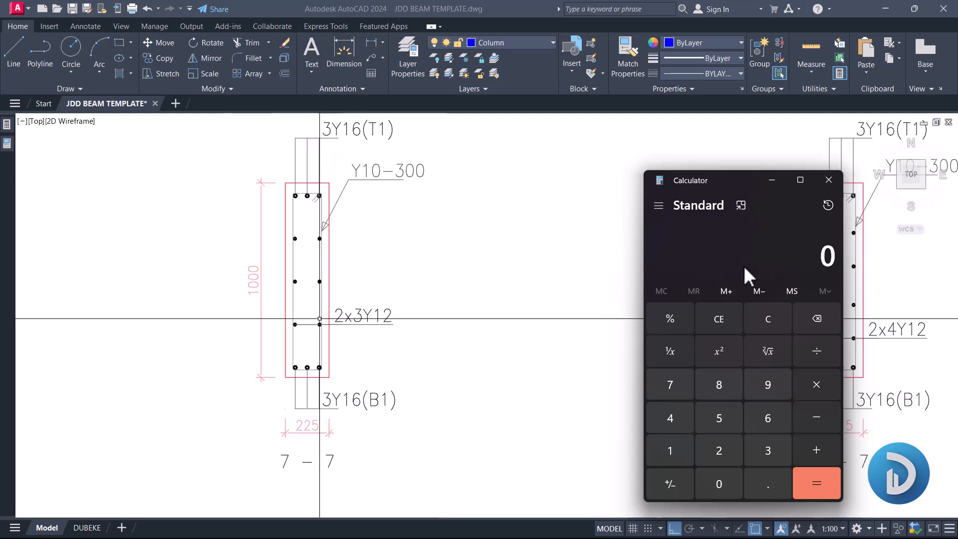
text(1200)
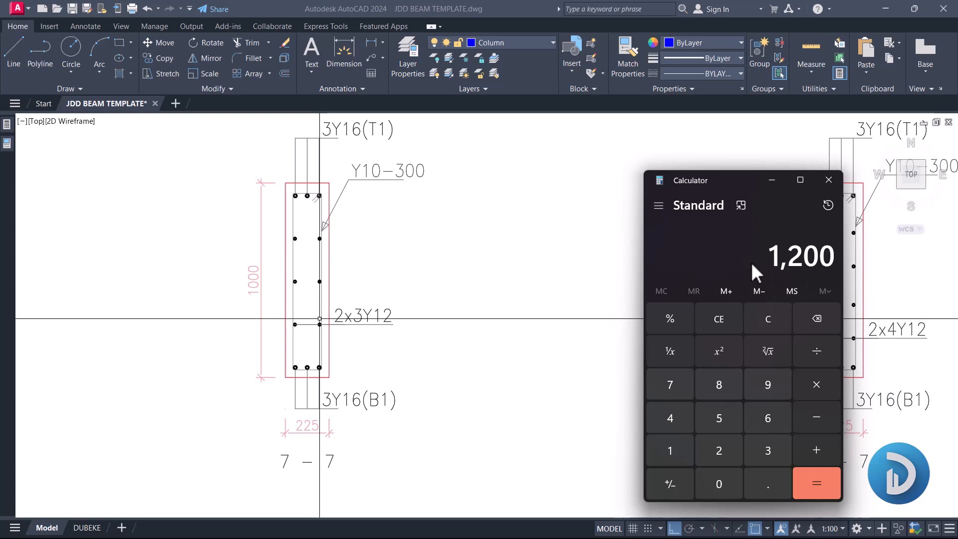
key(slash)
key(4)
key(Return)
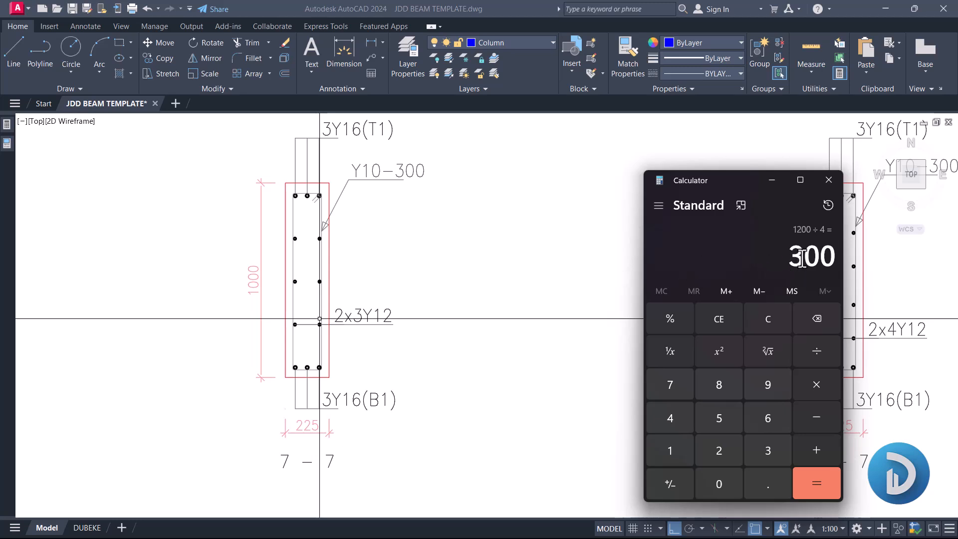
click(772, 180)
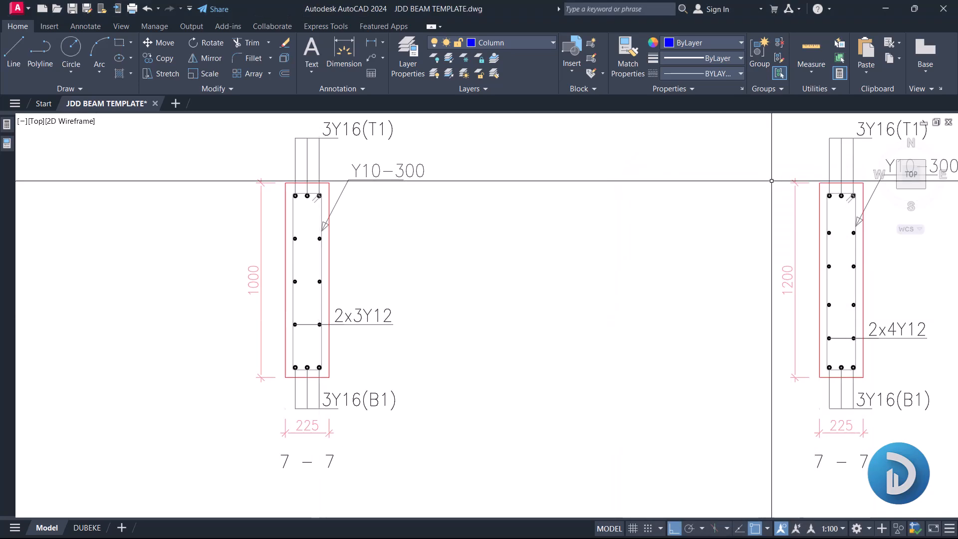
Switch back to the foundation beam design and set FB1's web bars to 4Y12
scroll(617, 274, down, 4)
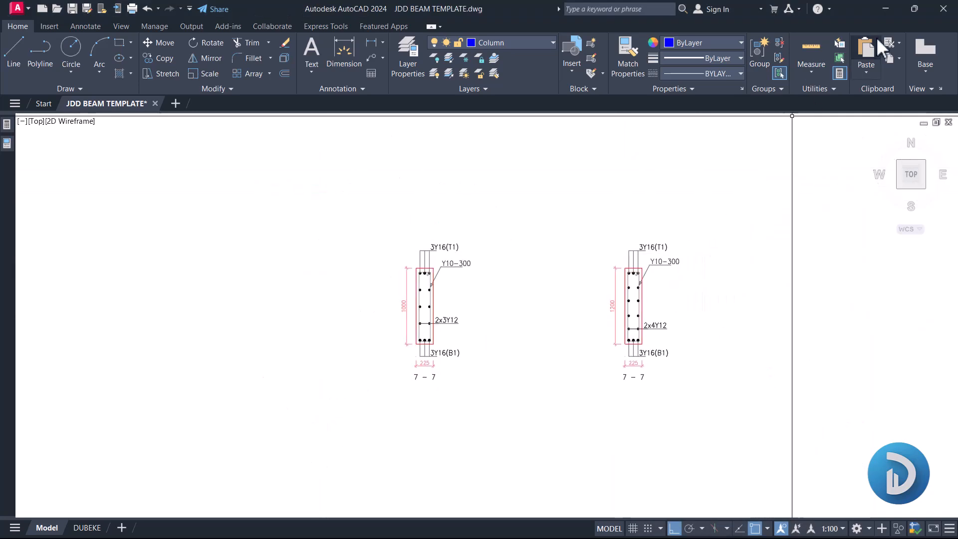
click(884, 9)
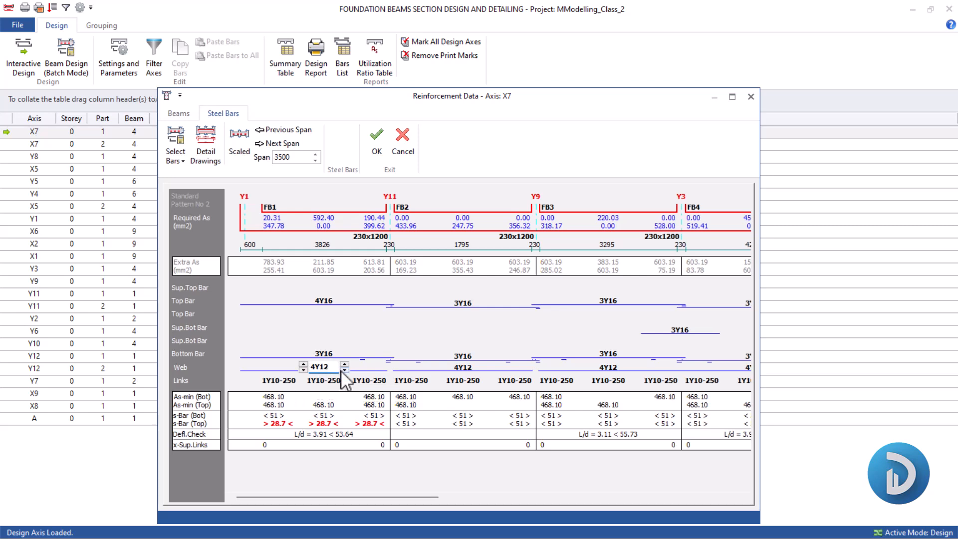
click(303, 370)
click(303, 364)
Remove the support bottom bars at axis Y3 and accept the reinforcement of axis X7 part 1
drag(367, 496, 711, 495)
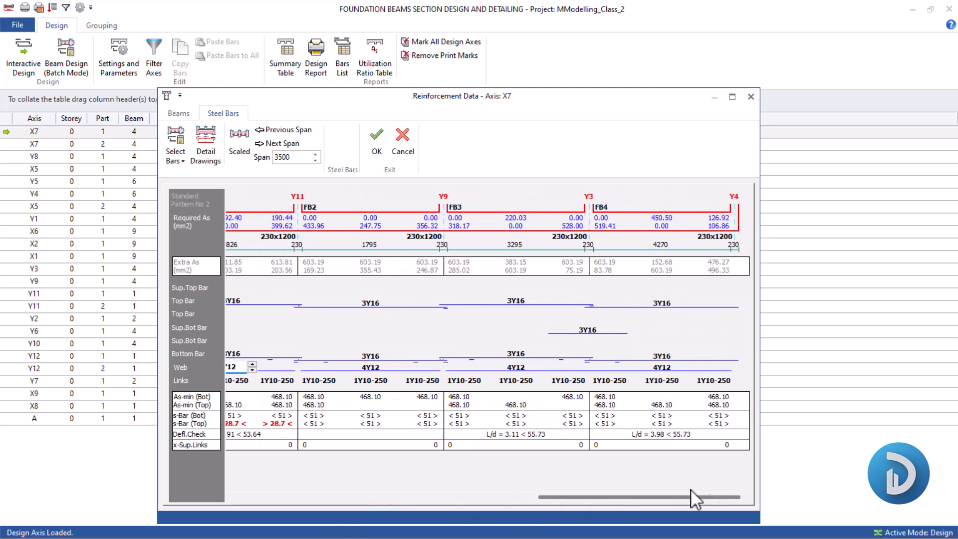
click(596, 331)
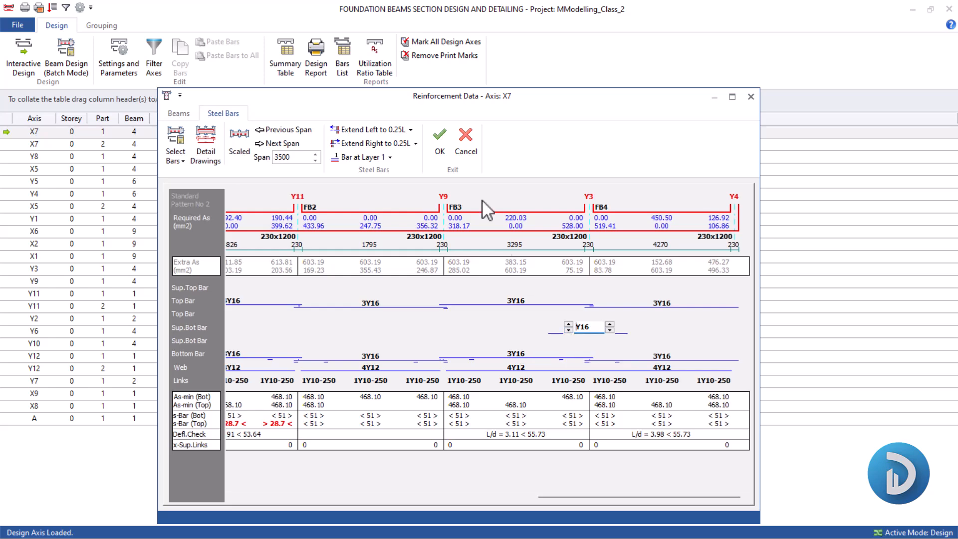
click(447, 148)
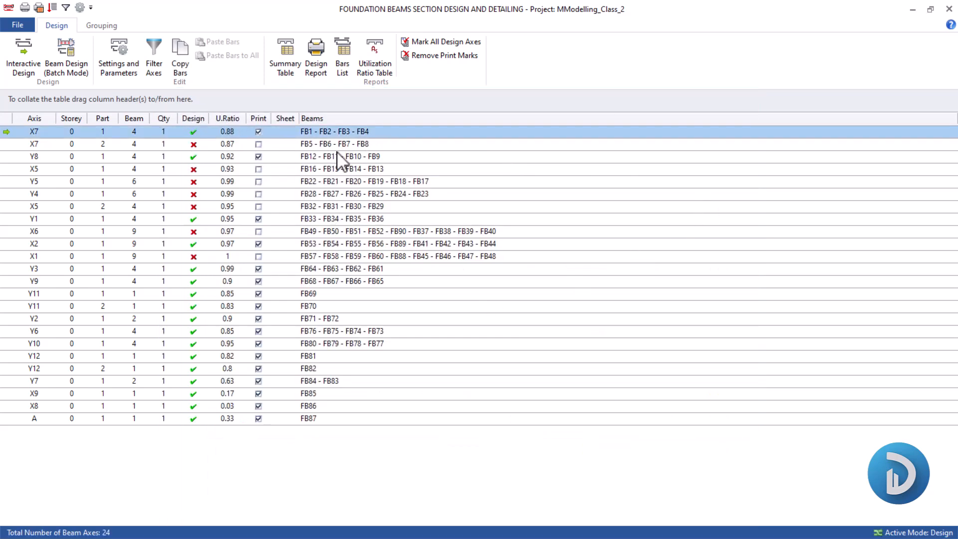
Reopen axis X7 part 1, try 3Y16 for FB1's top bars and return them to 4Y16
double_click(377, 132)
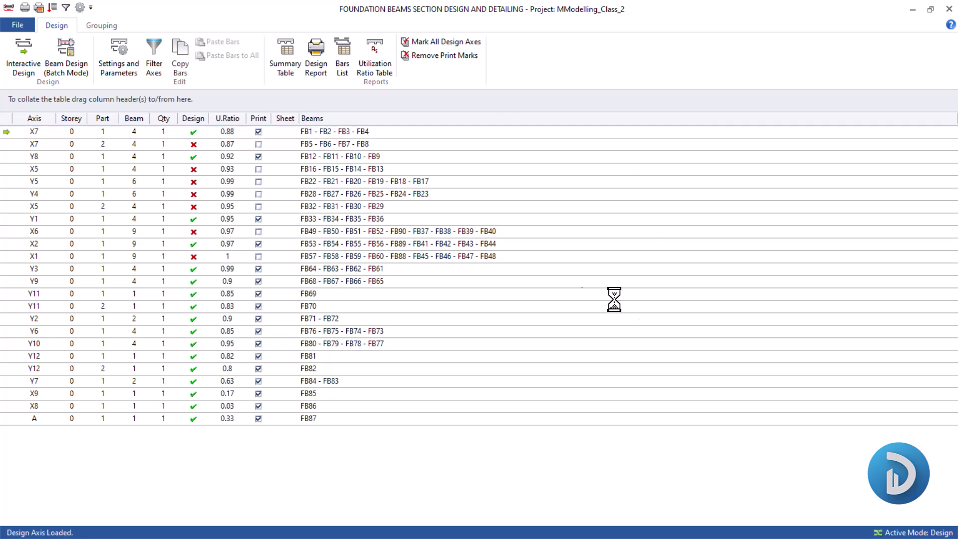
click(335, 303)
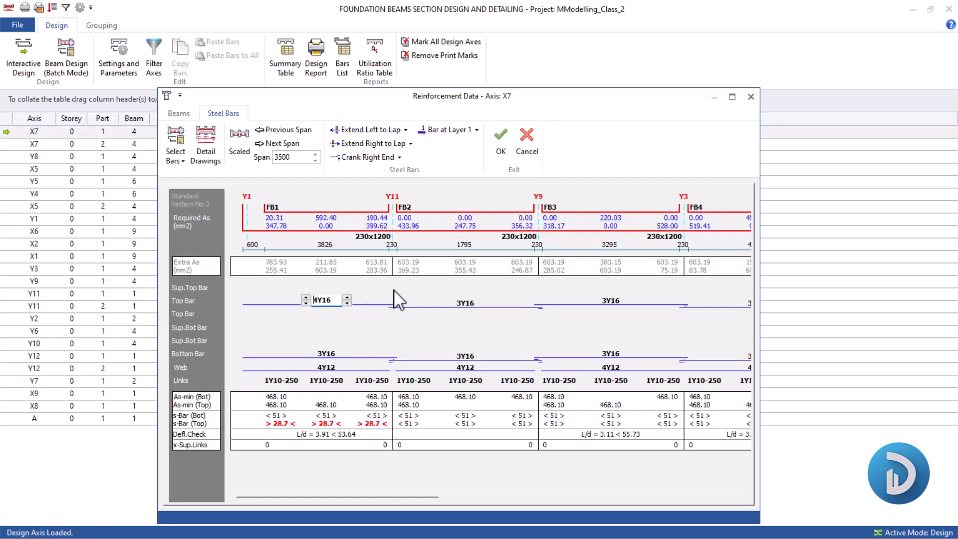
mouse_move(391, 500)
mouse_down()
mouse_move(526, 484)
mouse_move(568, 505)
mouse_move(357, 505)
mouse_up()
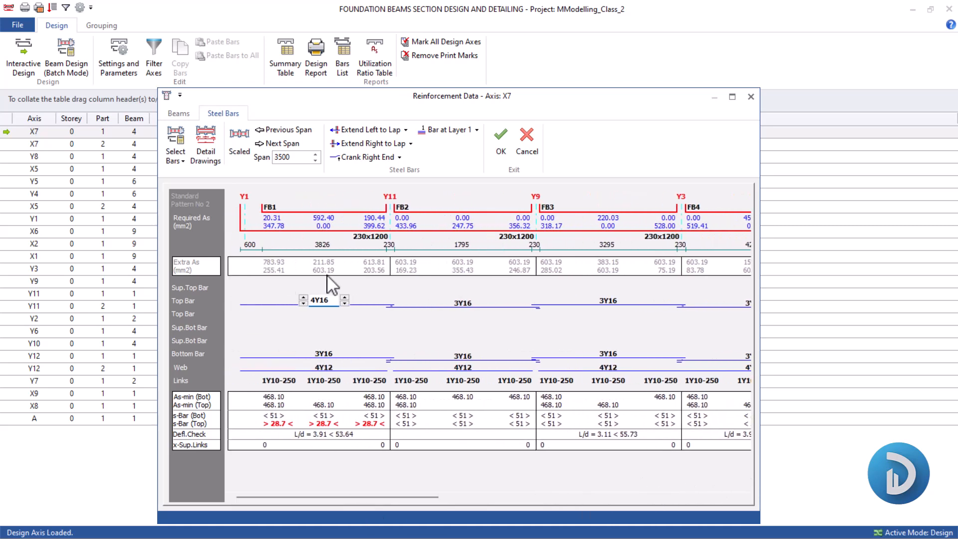
click(303, 303)
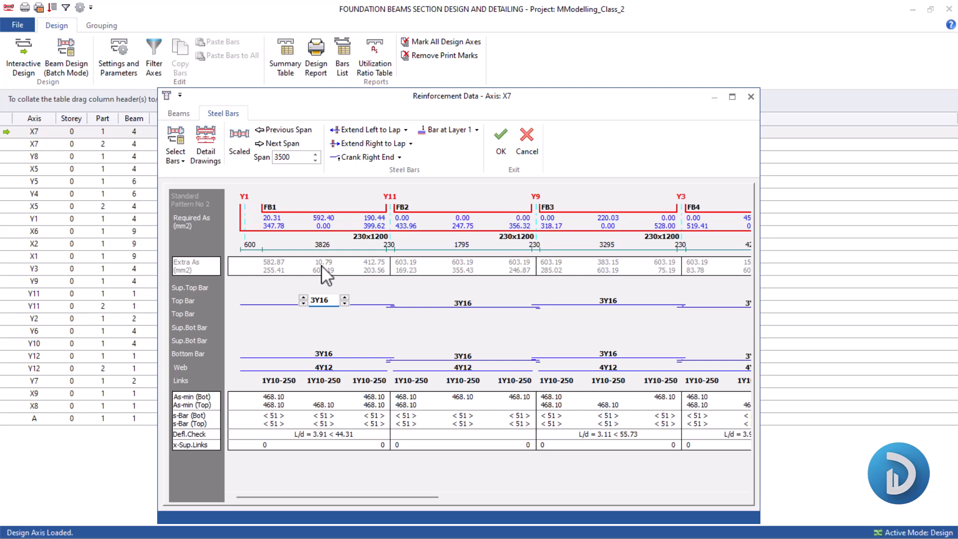
click(303, 297)
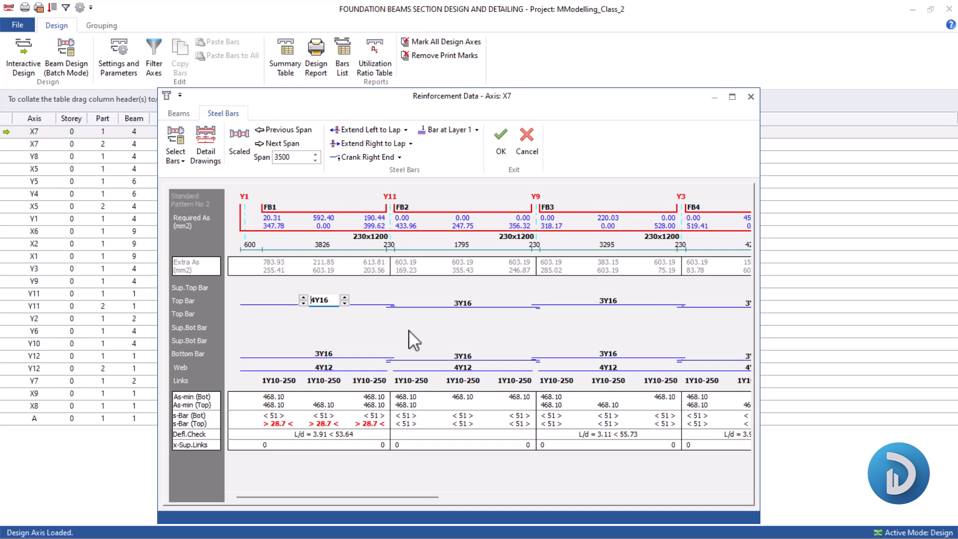
click(503, 133)
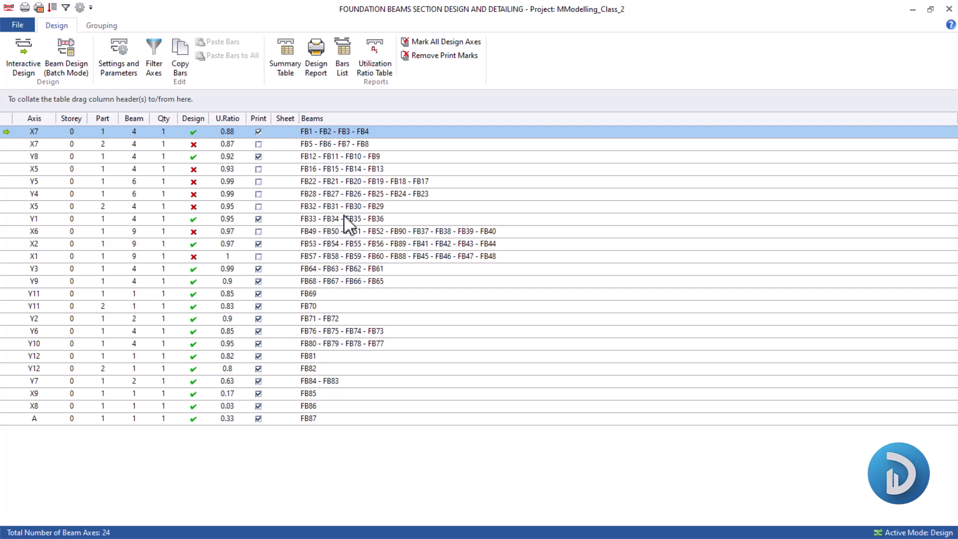
Open axis X7 part 2 and remove the 1Y16 support top bar at axis Y10
click(377, 145)
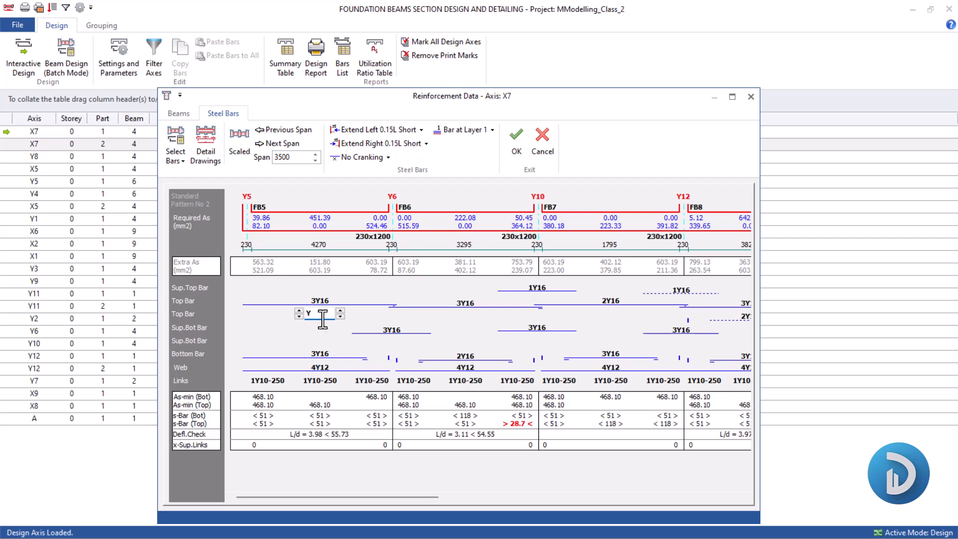
click(318, 301)
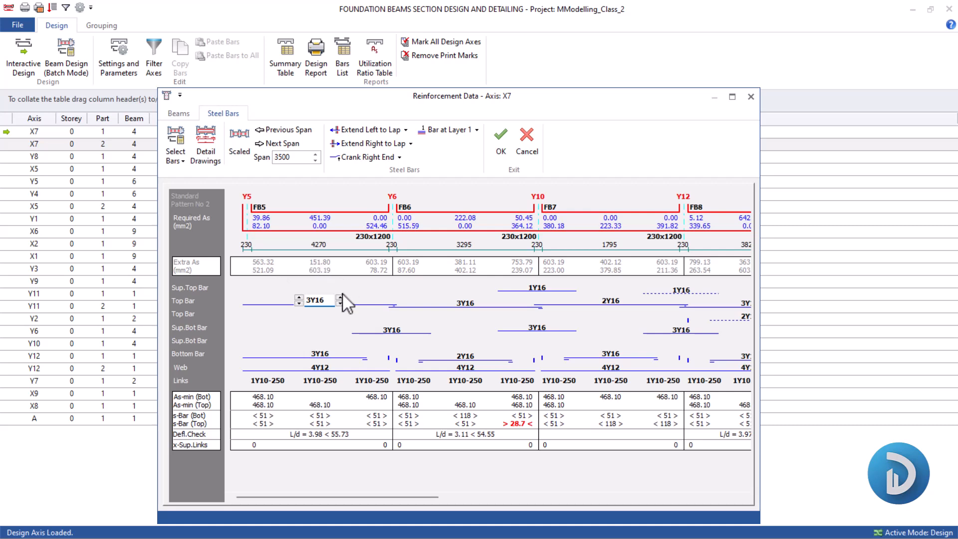
click(463, 304)
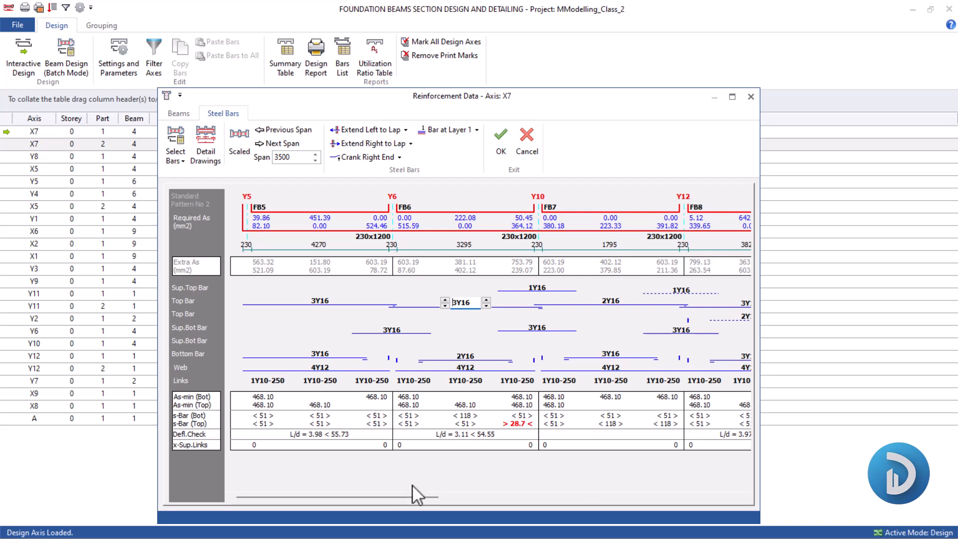
drag(421, 496, 559, 479)
click(488, 288)
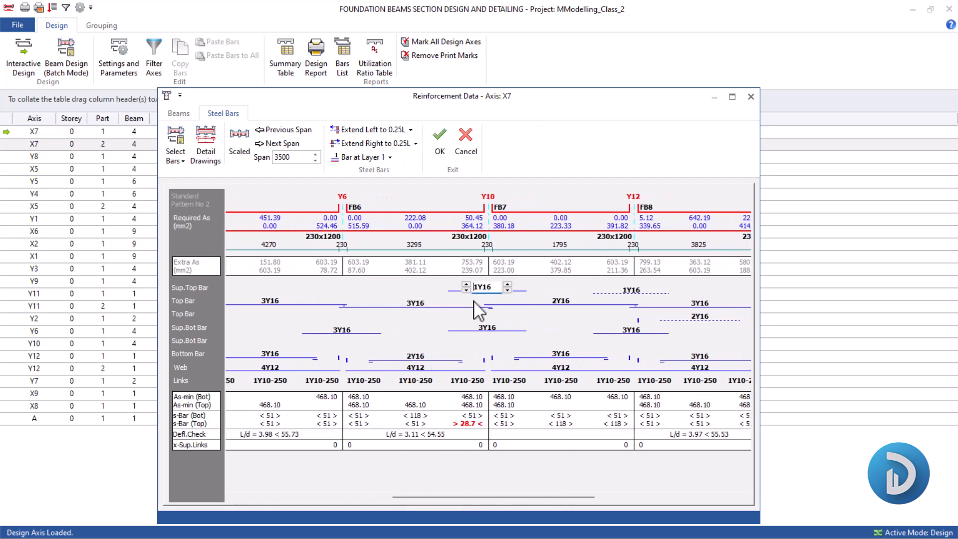
click(466, 290)
Set FB7's top bars to 3Y16 and remove the 1Y16 support top bar at axis Y12
click(544, 302)
click(540, 297)
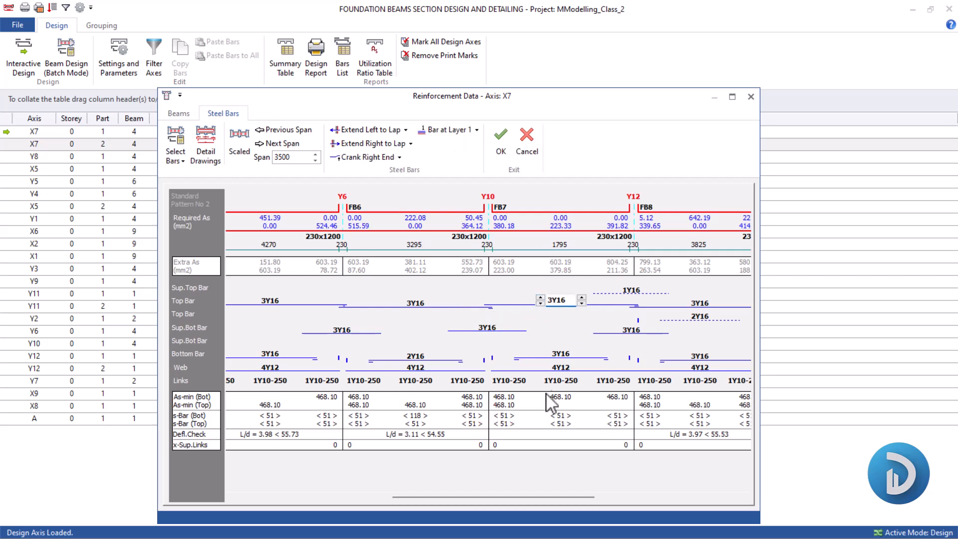
drag(511, 492, 637, 489)
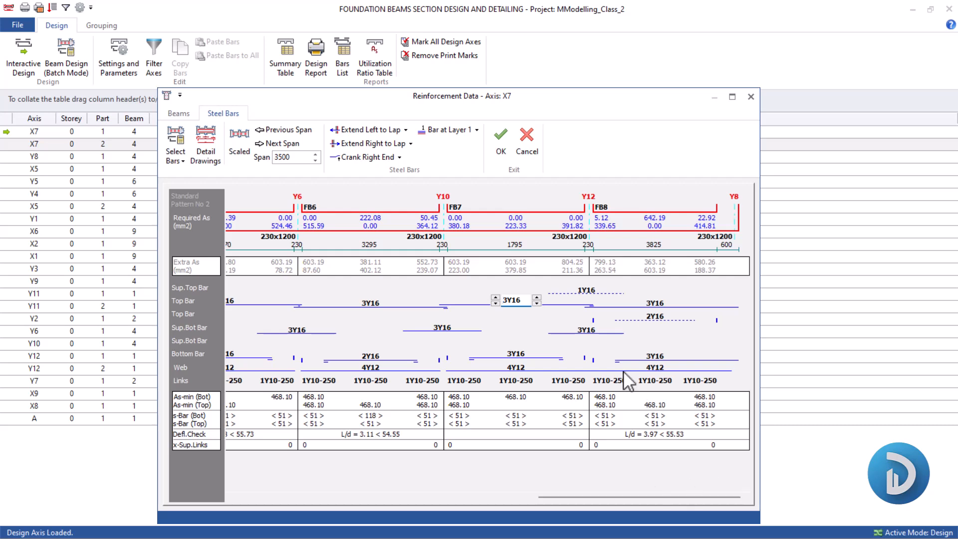
click(580, 291)
click(565, 292)
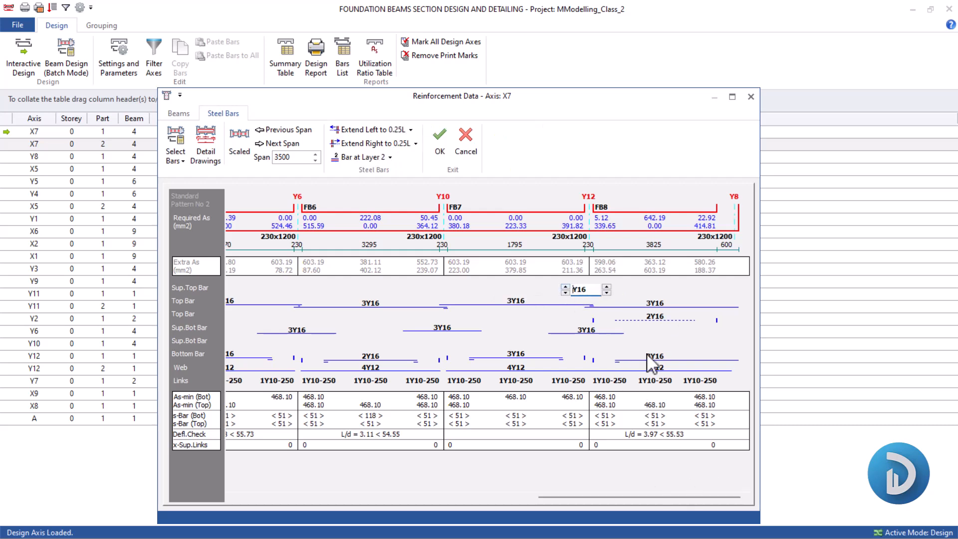
Remove FB8's second-layer 2Y16 top bars and set its first-layer top bars to 4Y16
click(655, 303)
click(652, 316)
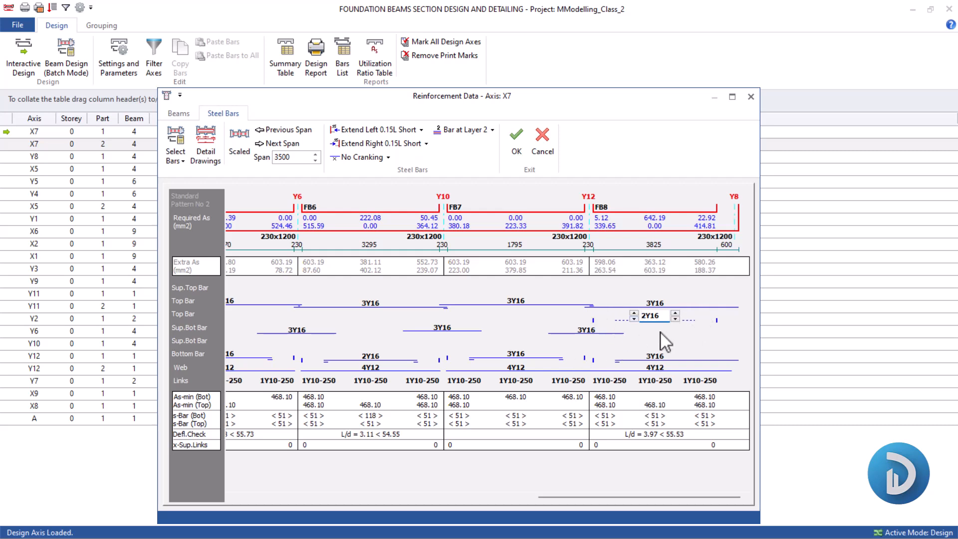
click(634, 320)
click(634, 320)
click(650, 304)
click(634, 300)
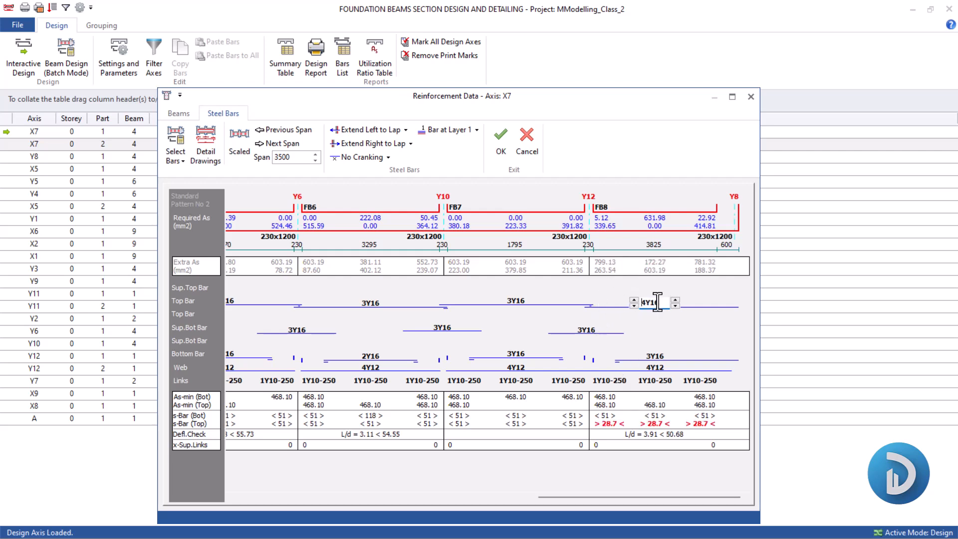
Remove the 3Y16 support bottom bars at axis Y6 between FB5 and FB6
mouse_move(637, 496)
mouse_down()
mouse_move(267, 497)
mouse_move(576, 514)
mouse_move(656, 451)
mouse_up()
drag(675, 503, 343, 495)
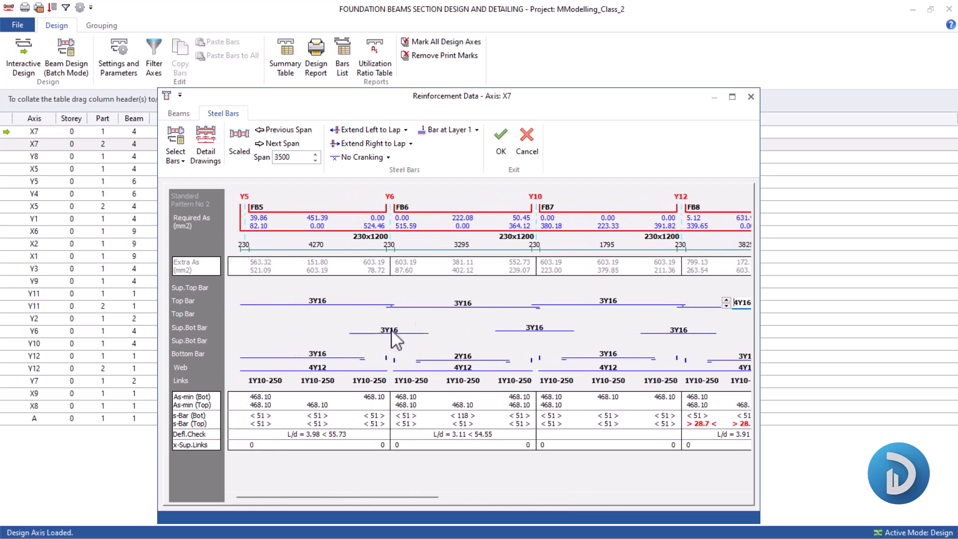
click(390, 333)
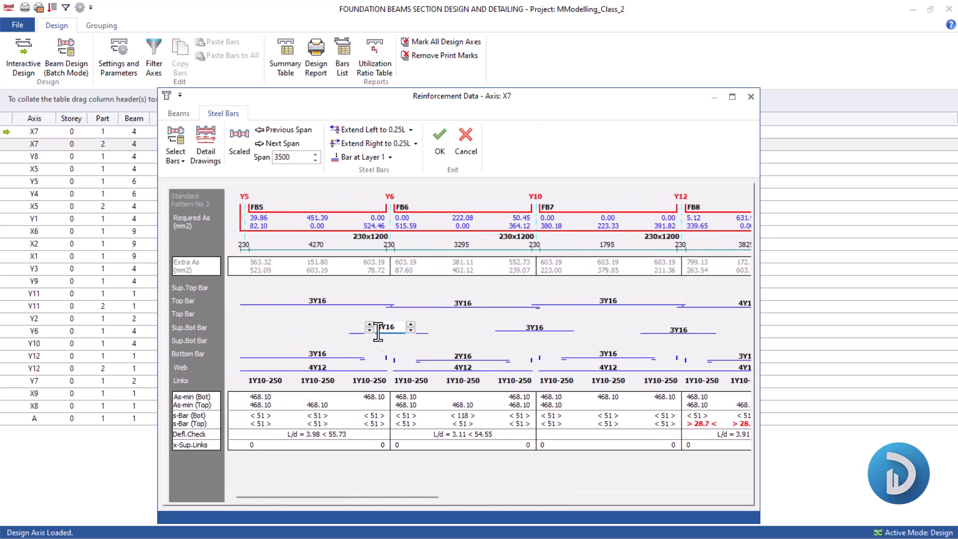
click(369, 330)
click(369, 331)
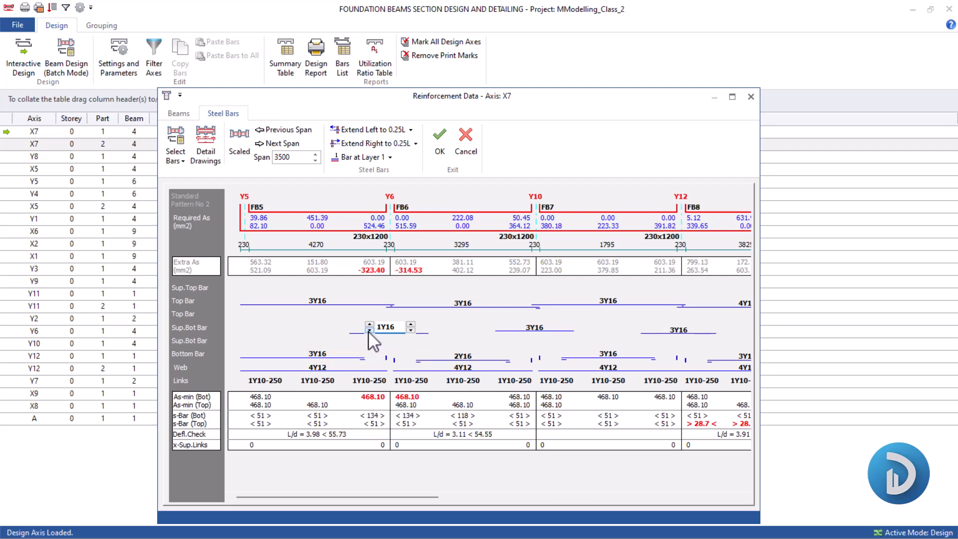
Extend the right end of FB5's 3Y16 bottom bars to lap at axis Y6
click(345, 358)
click(417, 143)
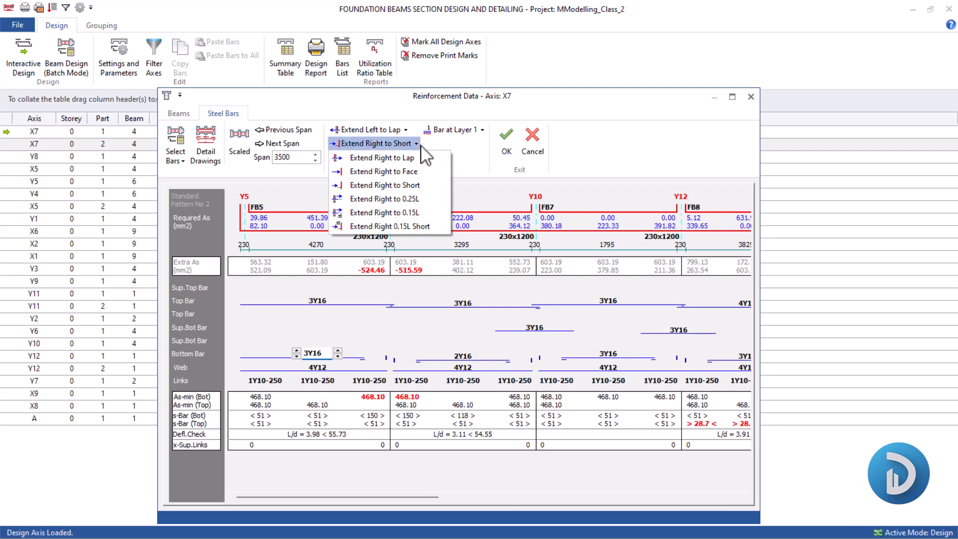
click(380, 158)
Set FB6's bottom bars to 3Y16 and extend both ends to lap
click(456, 358)
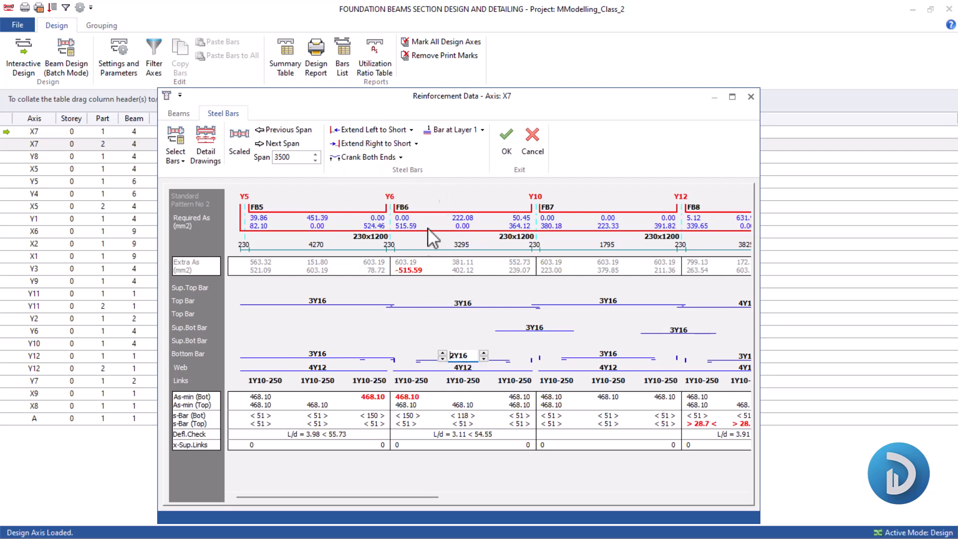
click(443, 353)
click(412, 130)
click(421, 154)
click(417, 144)
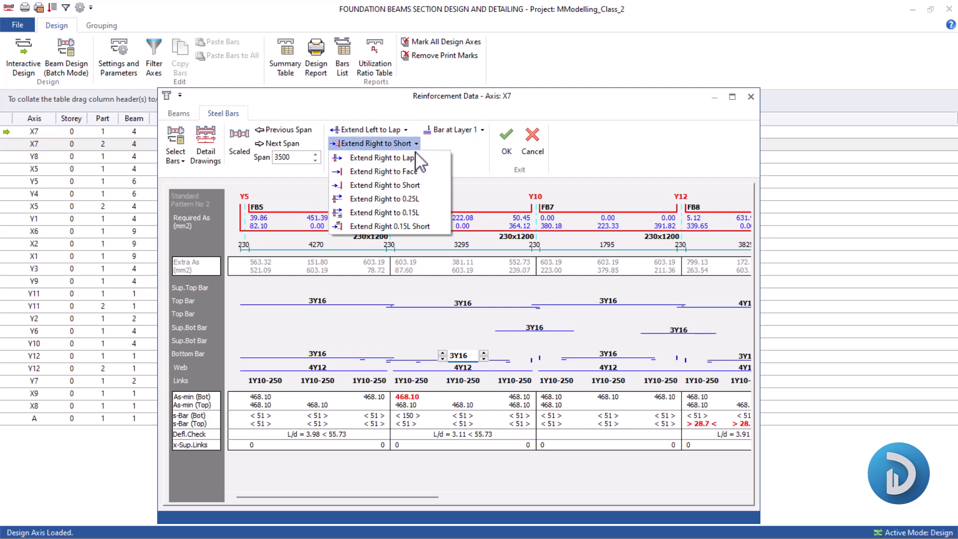
click(414, 161)
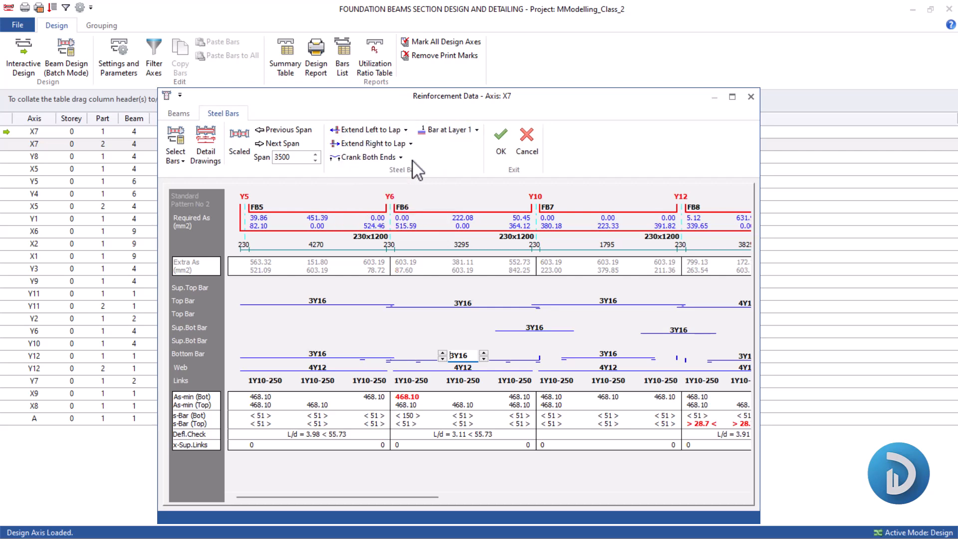
click(441, 359)
click(443, 353)
Remove the 3Y16 support bottom bars at axis Y10 and extend both ends of FB7's 3Y16 bottom bars to lap
click(533, 329)
click(514, 330)
click(595, 354)
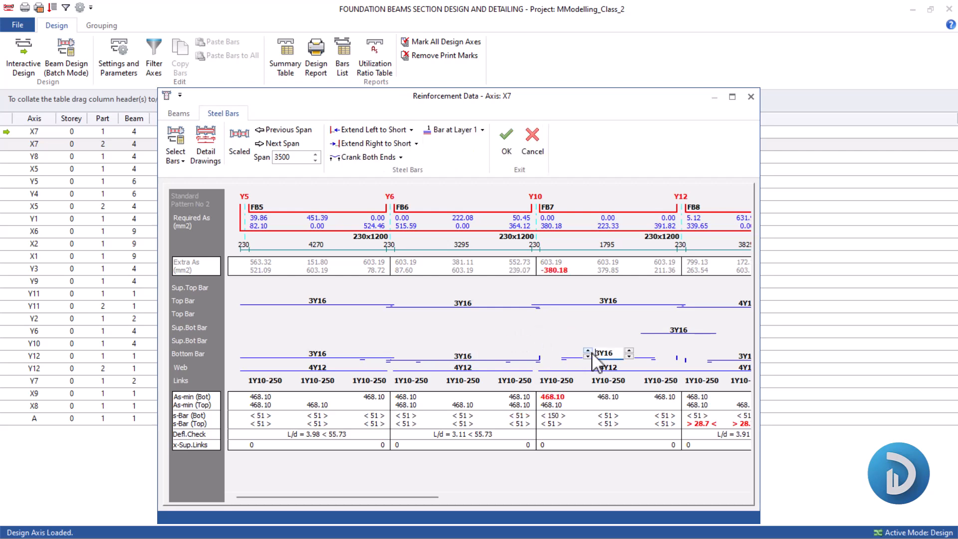
click(411, 130)
click(372, 144)
click(416, 144)
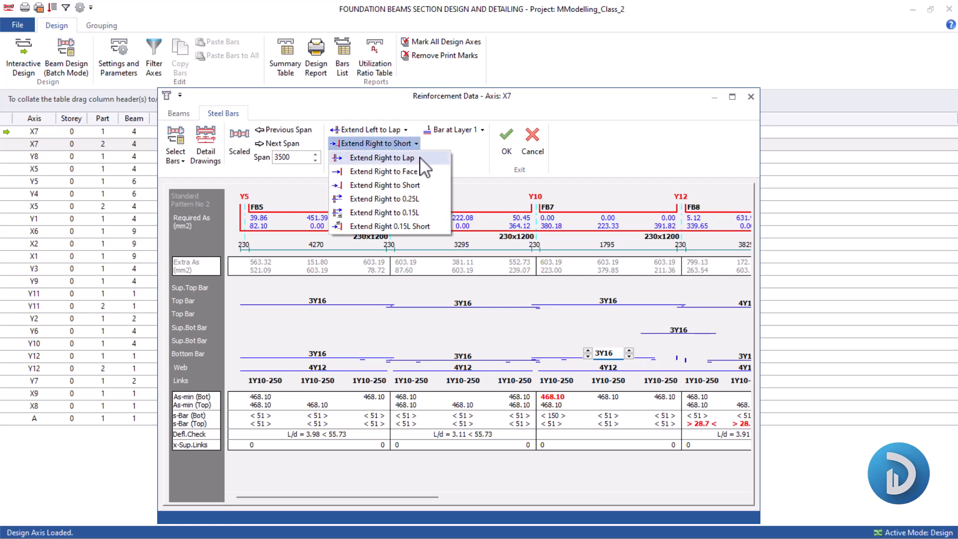
click(373, 156)
click(588, 356)
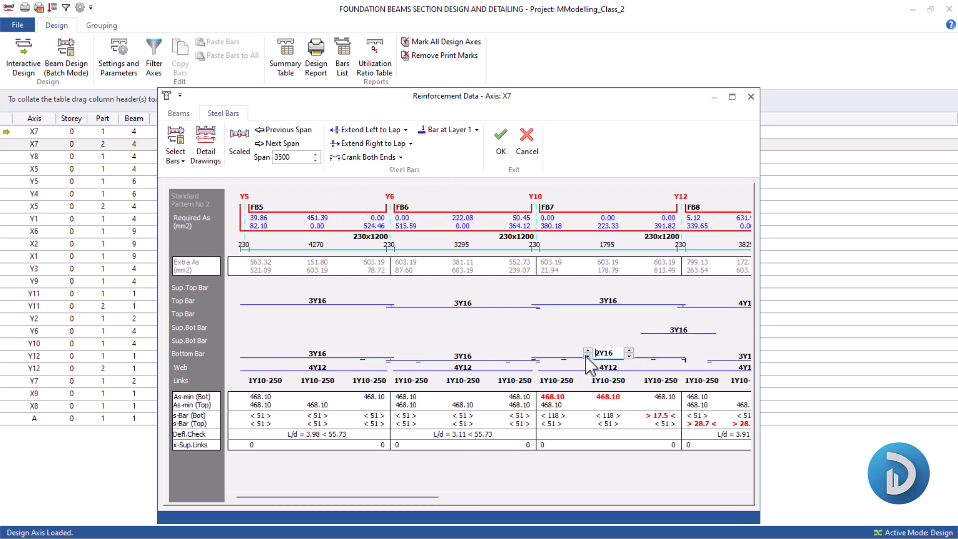
click(587, 351)
Extend the left end of FB8's 3Y16 bottom bars to lap at axis Y12
mouse_move(433, 496)
mouse_down()
mouse_move(686, 469)
mouse_move(729, 475)
mouse_up()
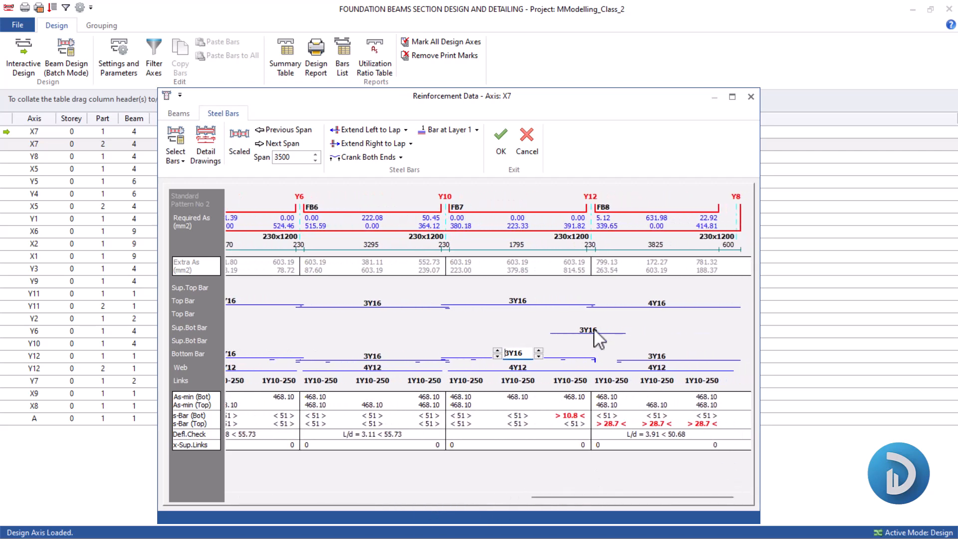
click(591, 331)
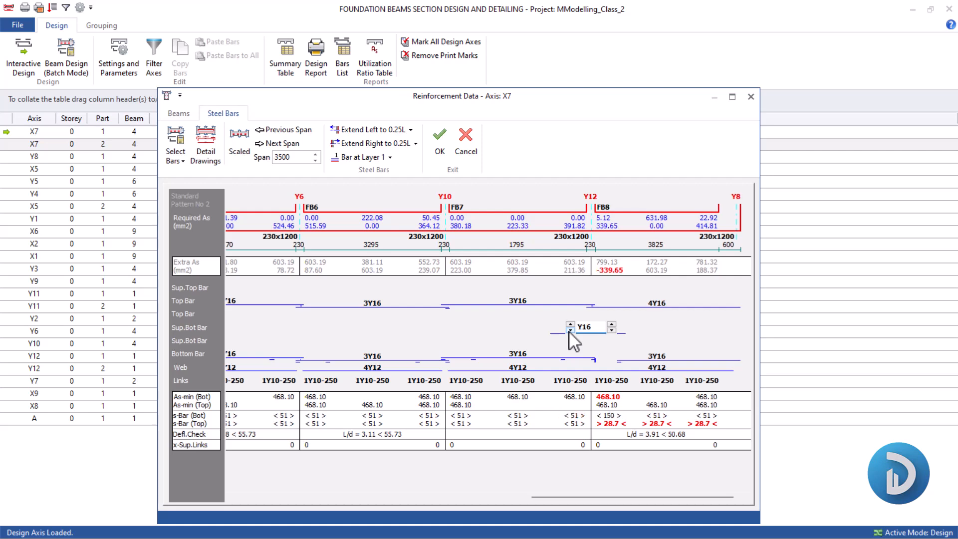
click(646, 355)
click(412, 130)
click(410, 144)
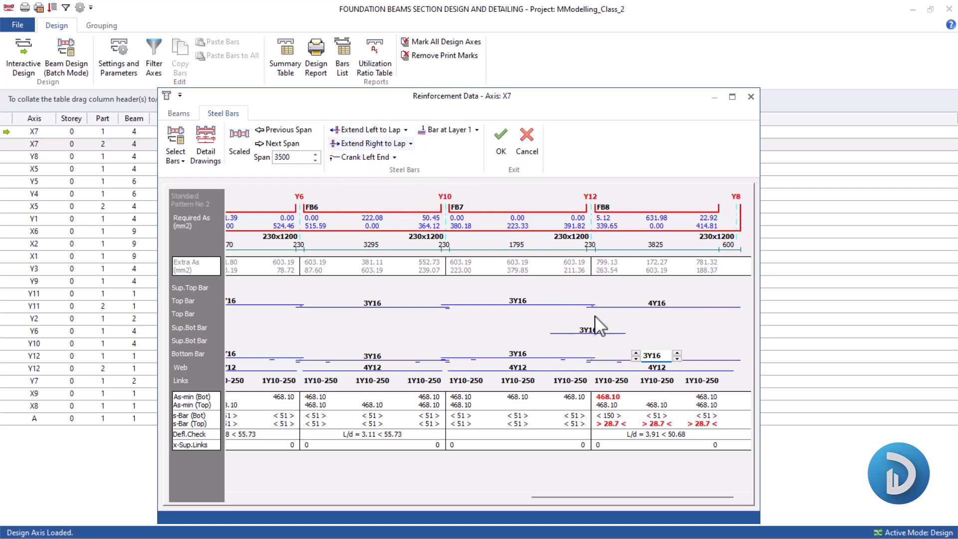
click(636, 353)
Remove the 3Y16 support bottom bars at axis Y12 and accept the reinforcement of axis X7 part 2
drag(681, 496, 264, 454)
drag(603, 490, 299, 488)
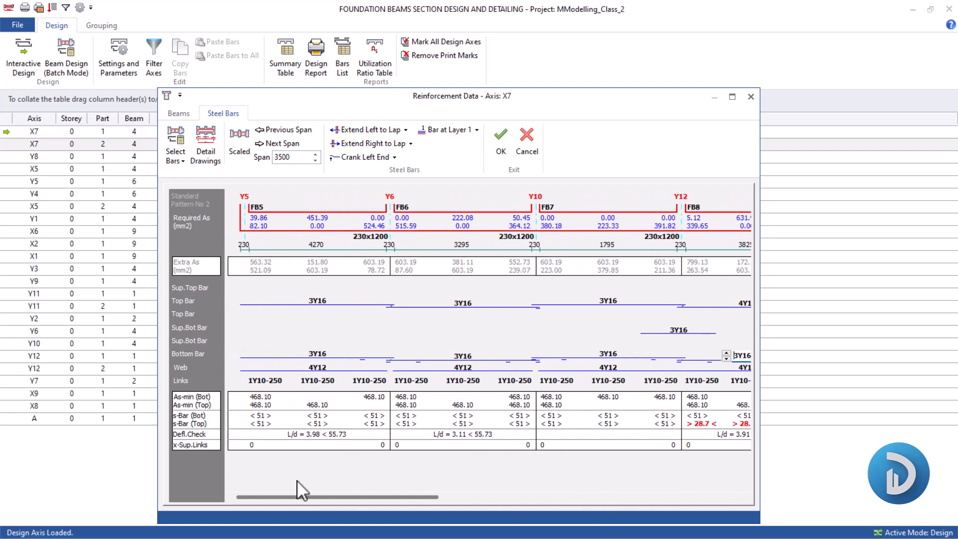
click(308, 367)
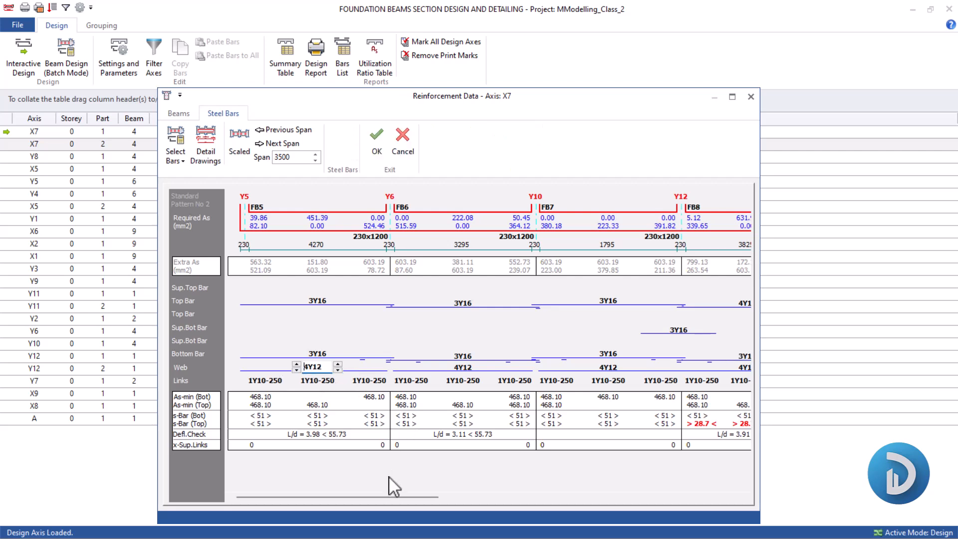
drag(401, 498, 727, 495)
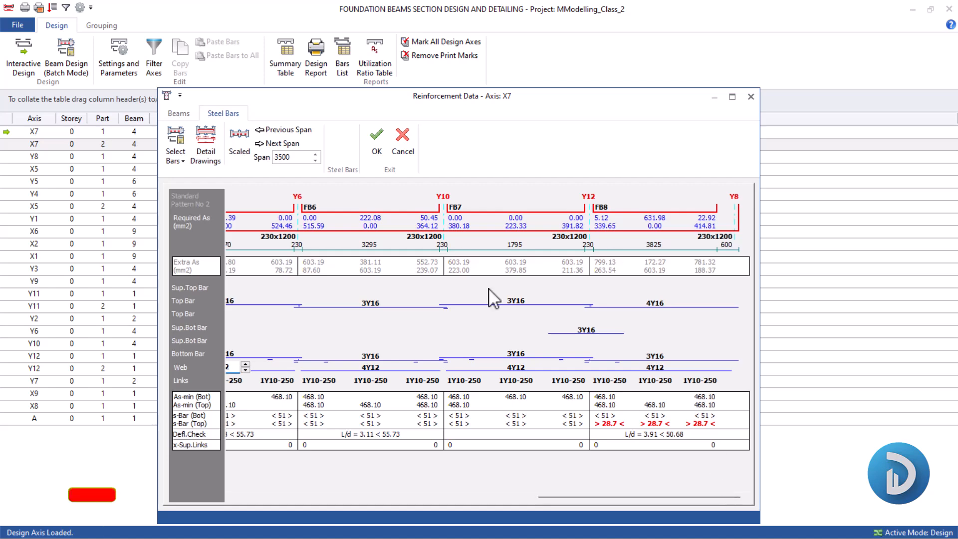
click(584, 329)
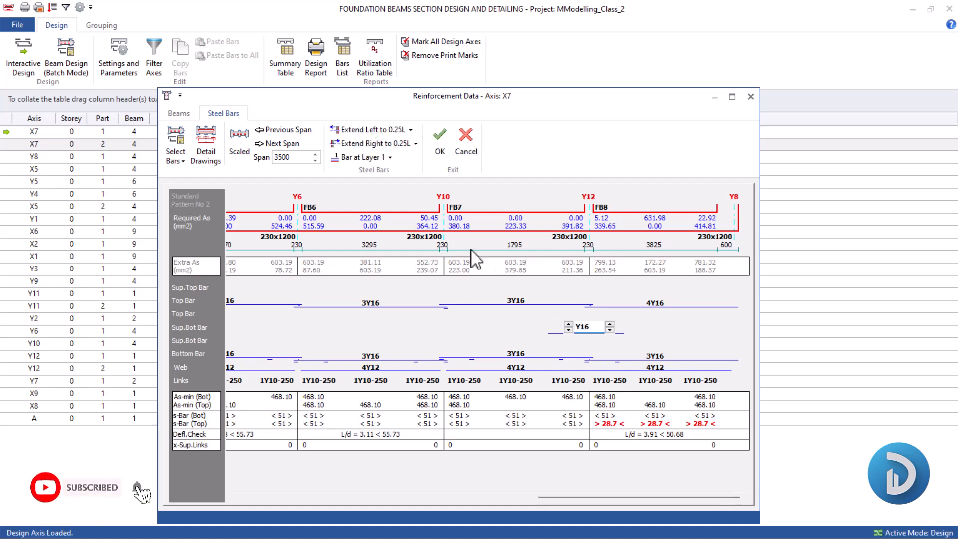
click(441, 147)
Reopen axis X7 part 2, check the bars across spans FB5 to FB8, and accept the design
double_click(439, 144)
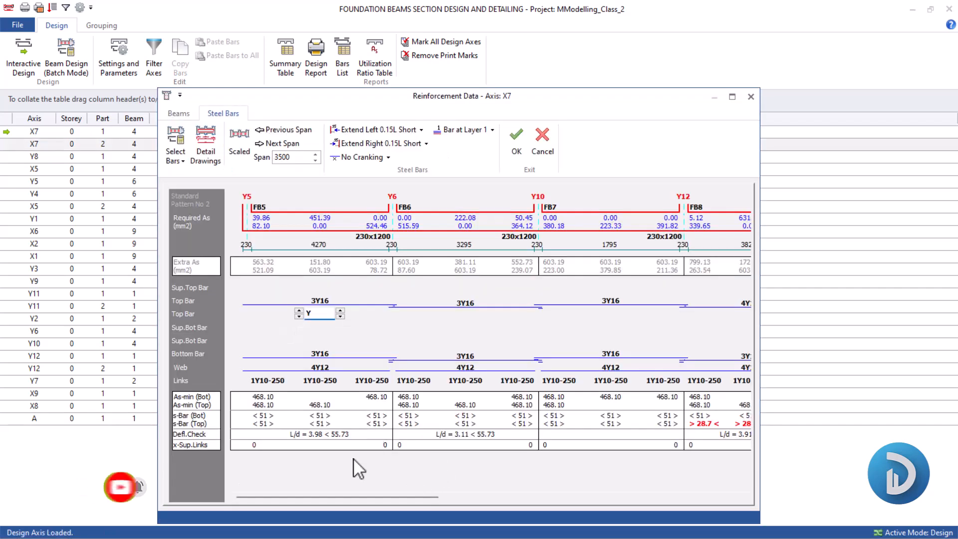
drag(387, 498, 681, 492)
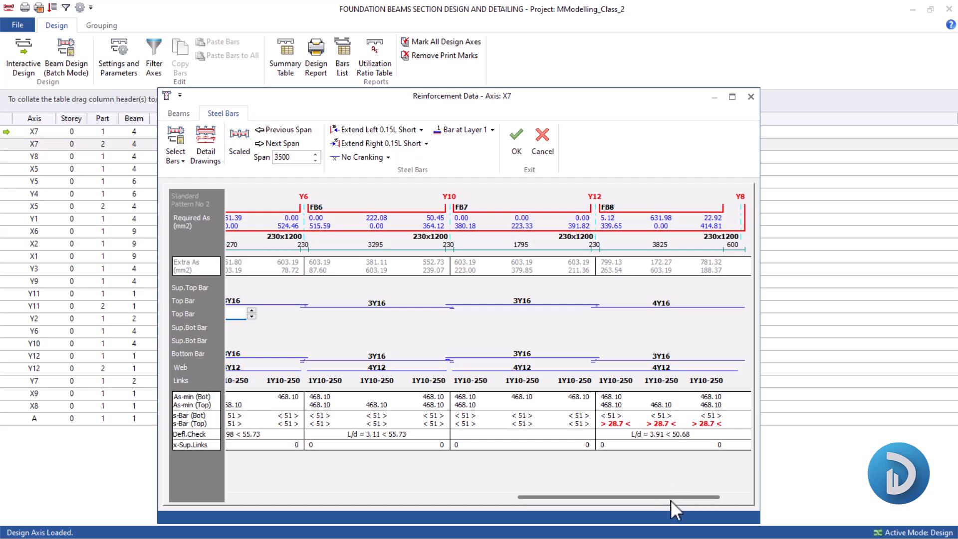
drag(671, 500, 335, 472)
click(523, 141)
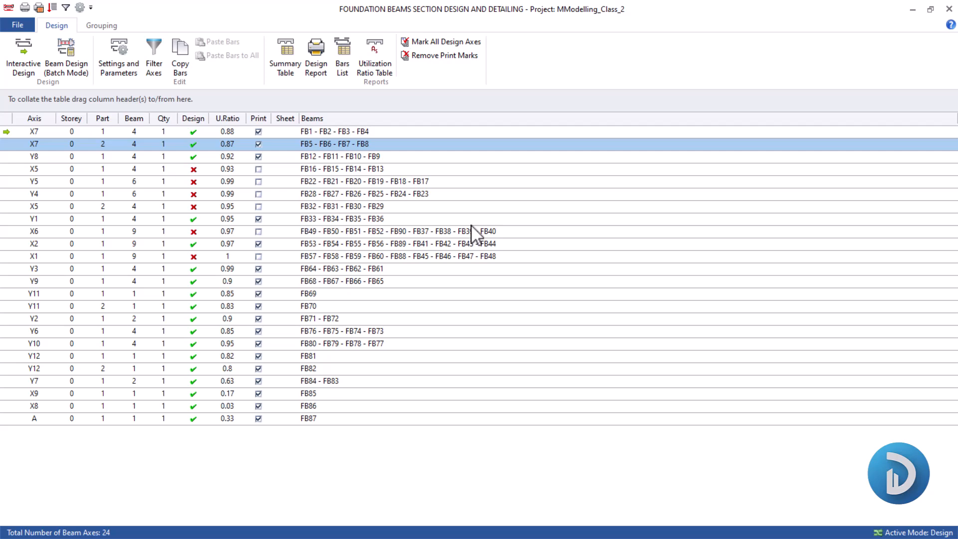
Open axis X5 part 1 and remove the 1Y16 support top bar at axis Y10
click(399, 168)
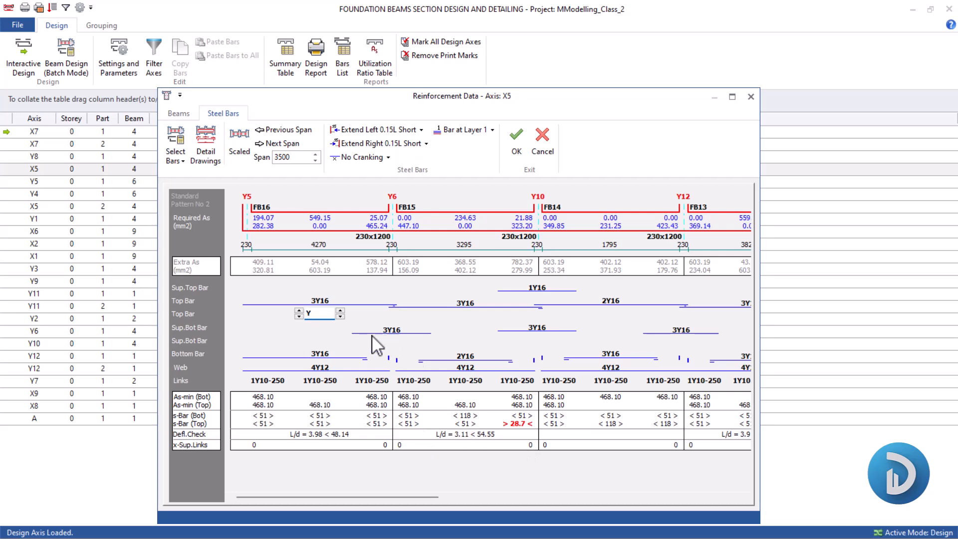
click(531, 287)
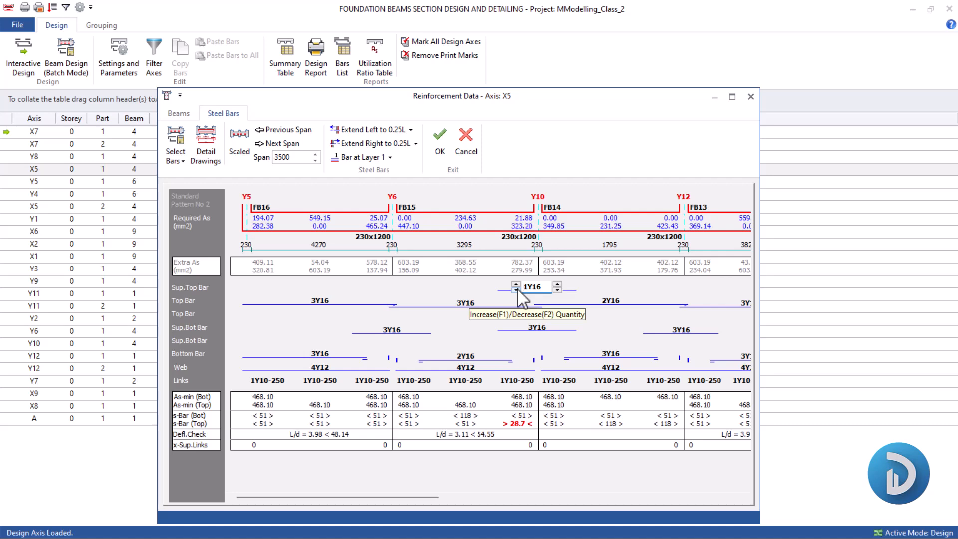
click(517, 290)
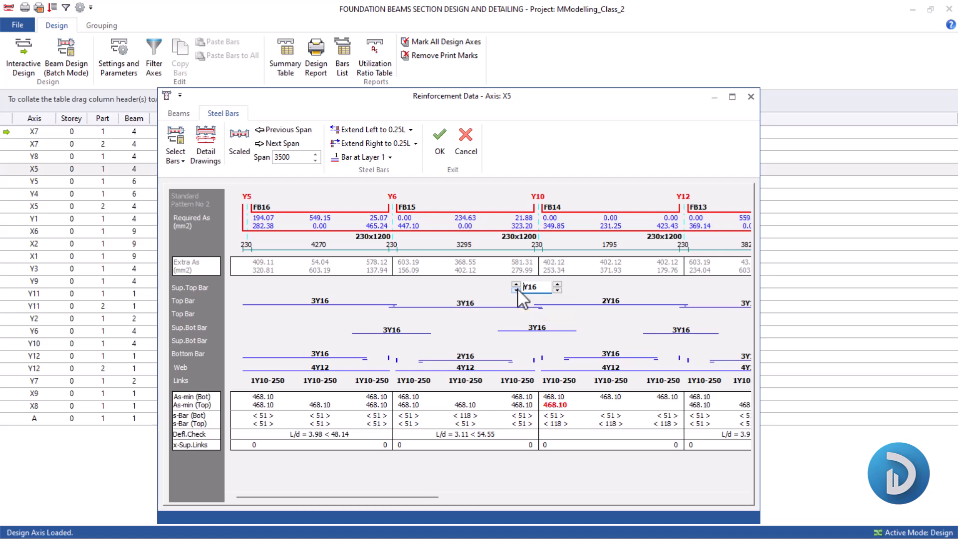
click(591, 304)
drag(428, 500, 733, 498)
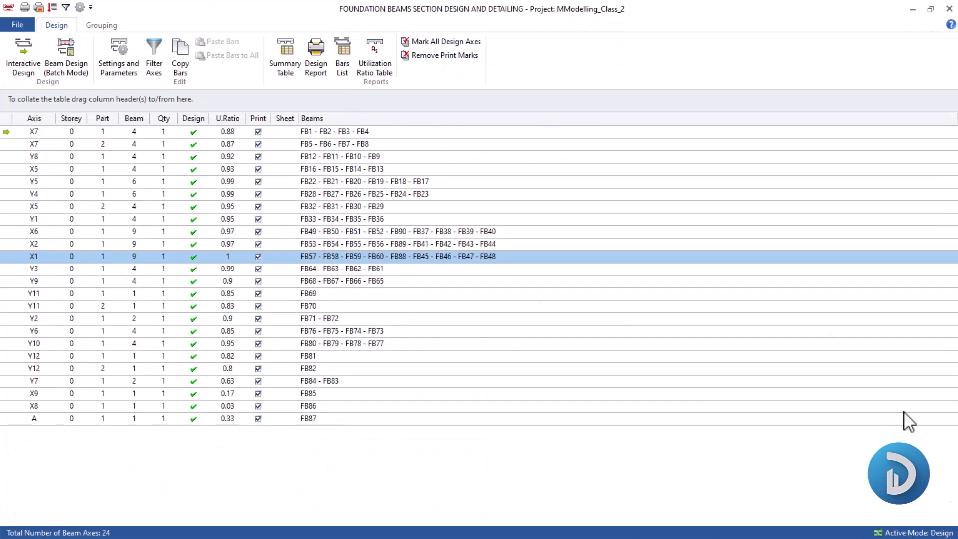
Recheck axis X7 part 1 and generate the foundation beam design report with beam loads, shear force diagrams and moment diagrams
double_click(324, 131)
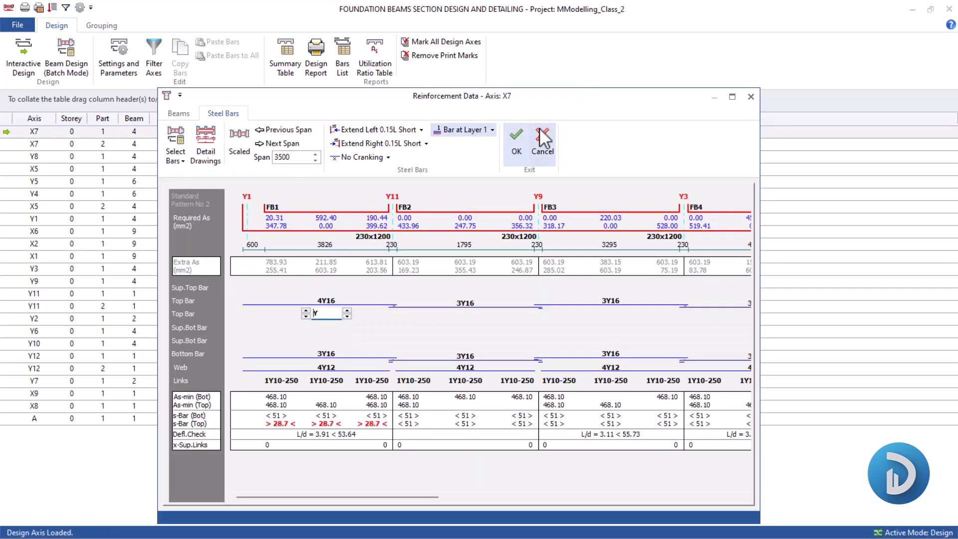
click(517, 141)
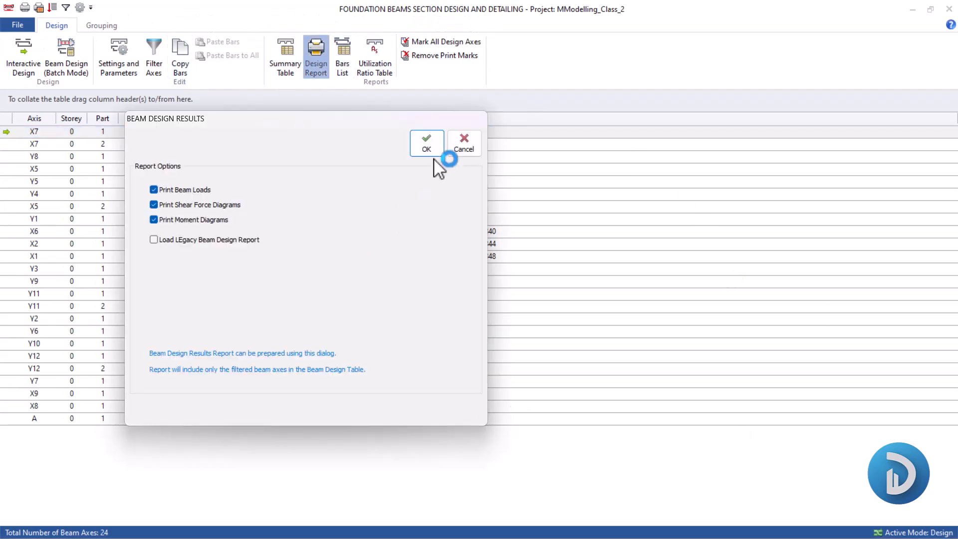
click(429, 144)
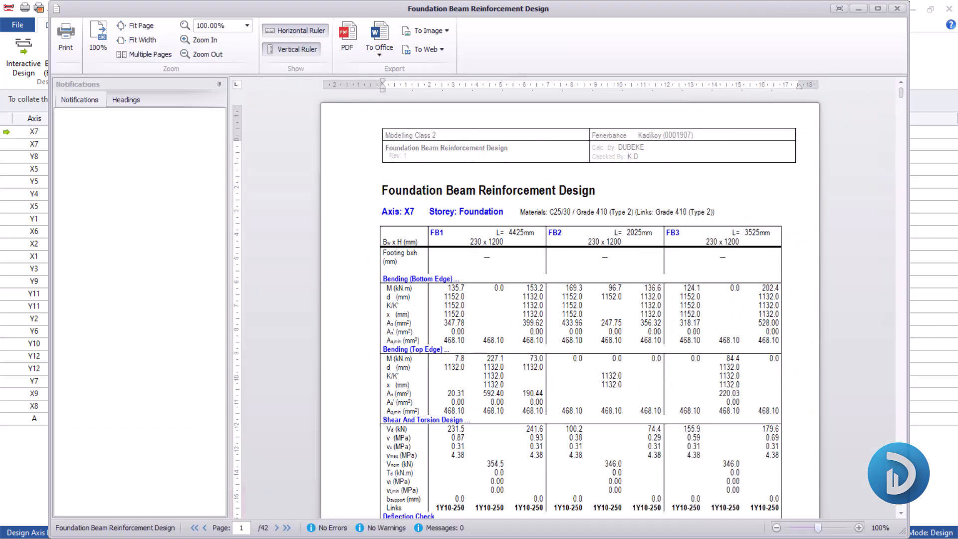
scroll(505, 294, down, 10)
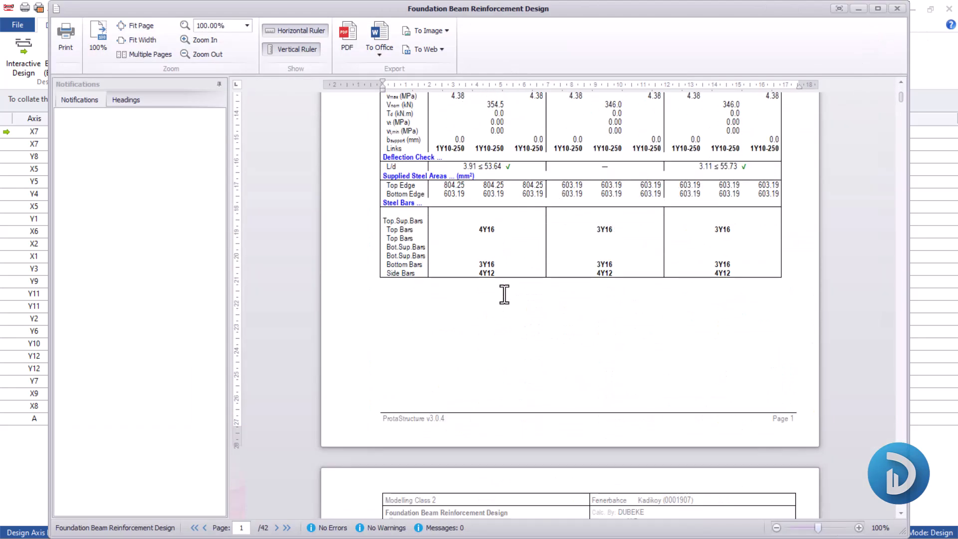
scroll(505, 289, down, 3)
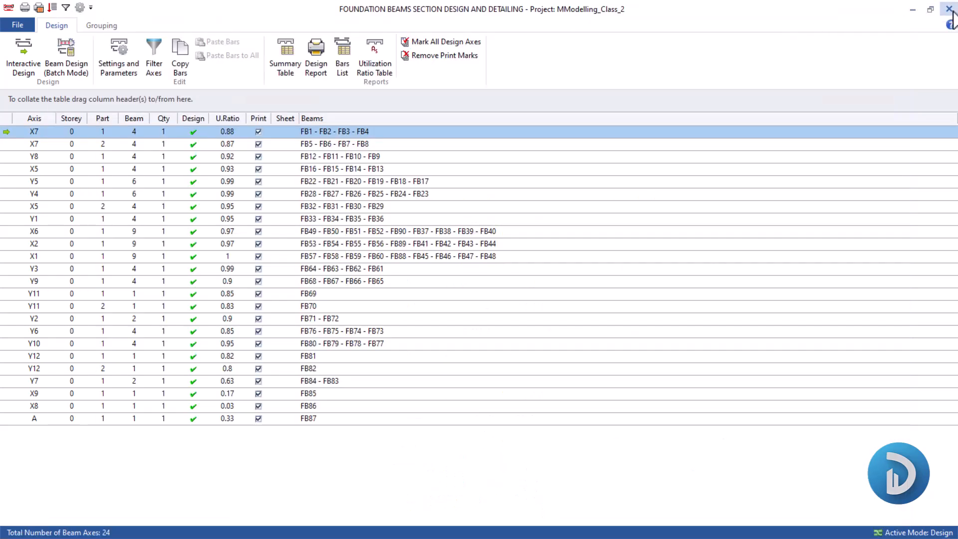
Leave the foundation beam design and run the column and wall punching check for Storey 0 with the existing perimeter options
click(949, 9)
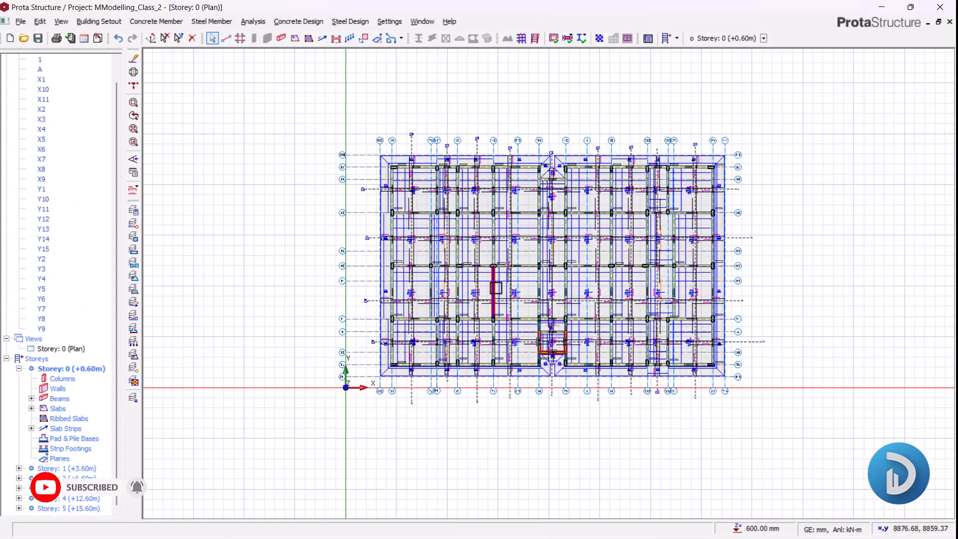
scroll(548, 227, up, 2)
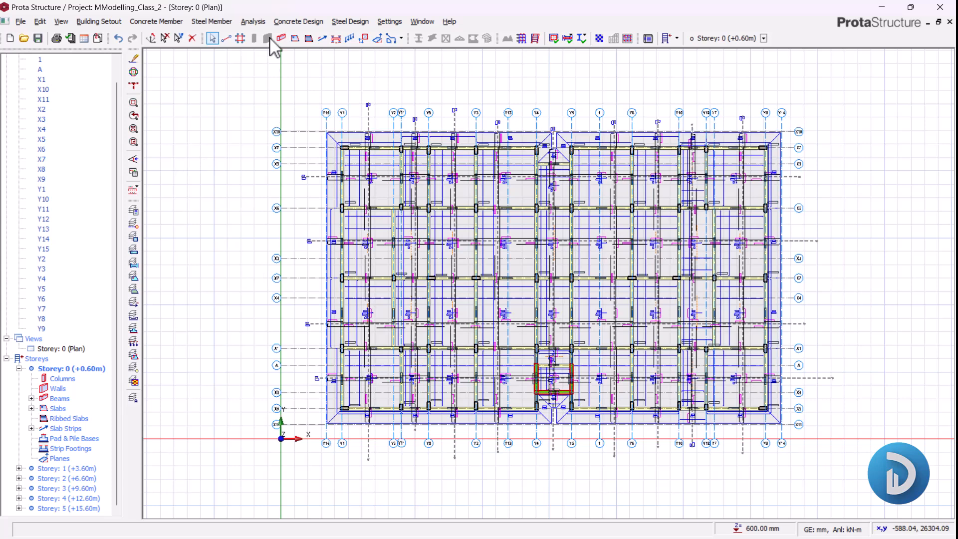
click(294, 22)
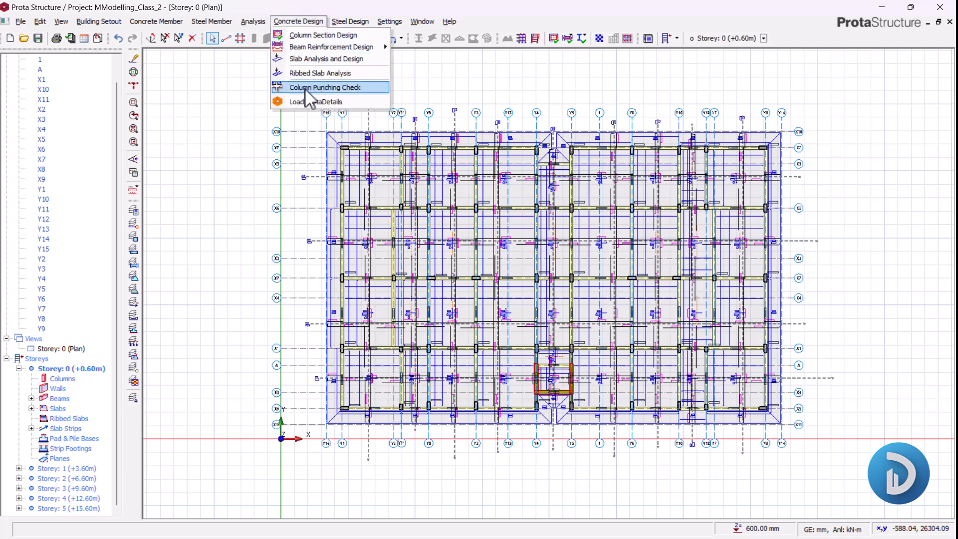
click(344, 89)
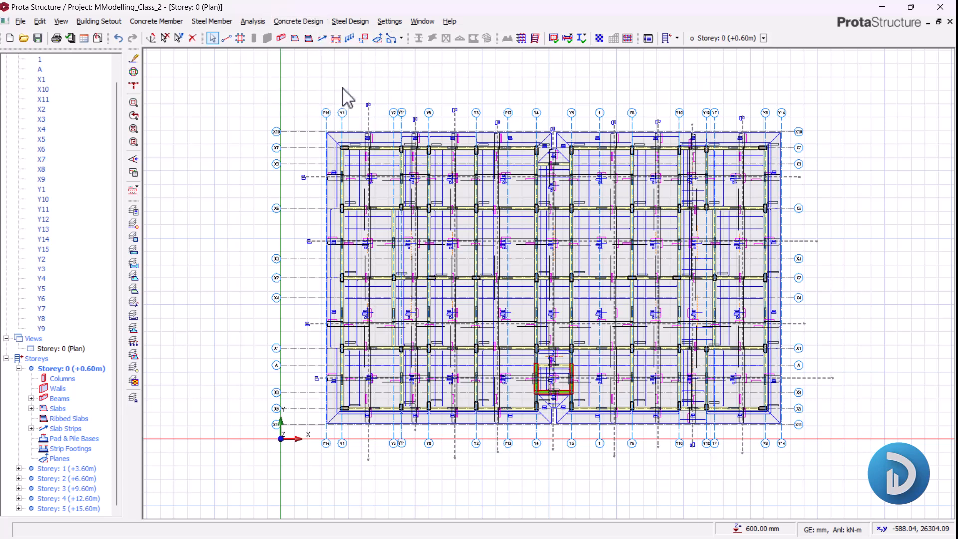
scroll(340, 354, down, 12)
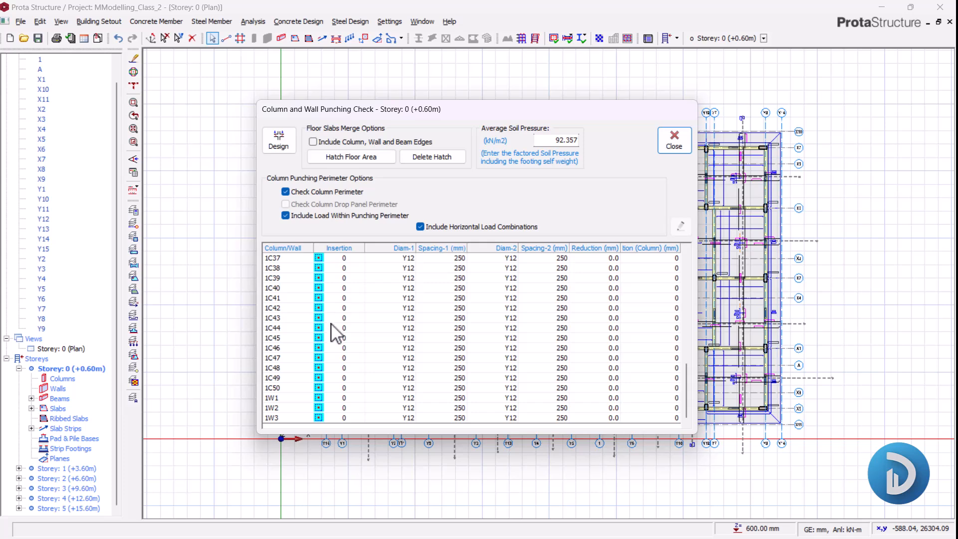
scroll(344, 299, up, 12)
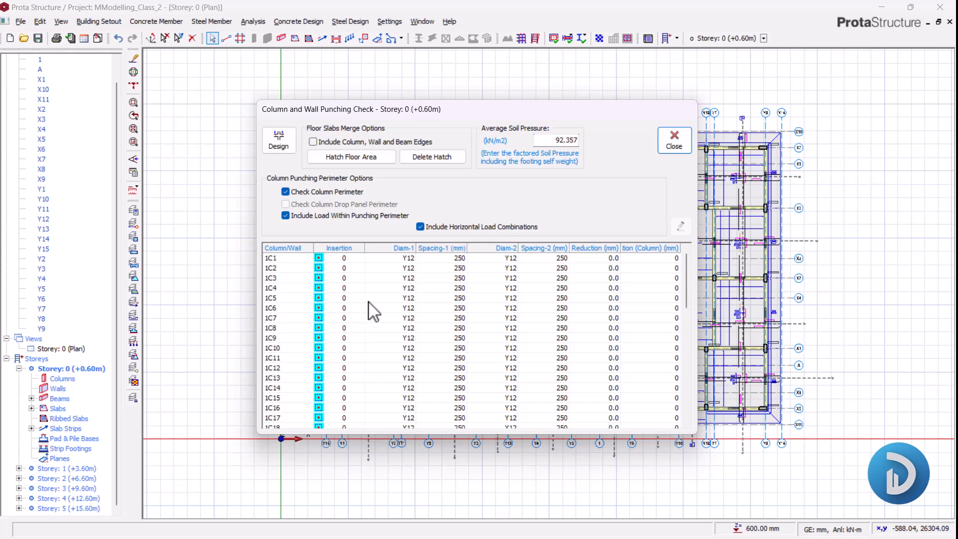
click(279, 140)
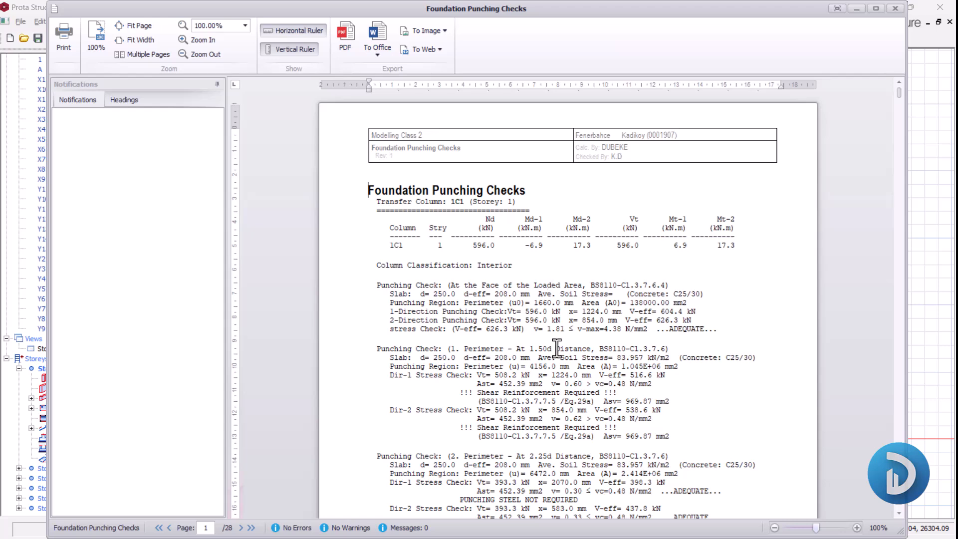
Examine the foundation punching check report for columns 1C1 to 1C3 and their required shear reinforcement
scroll(645, 462, down, 3)
scroll(659, 403, down, 20)
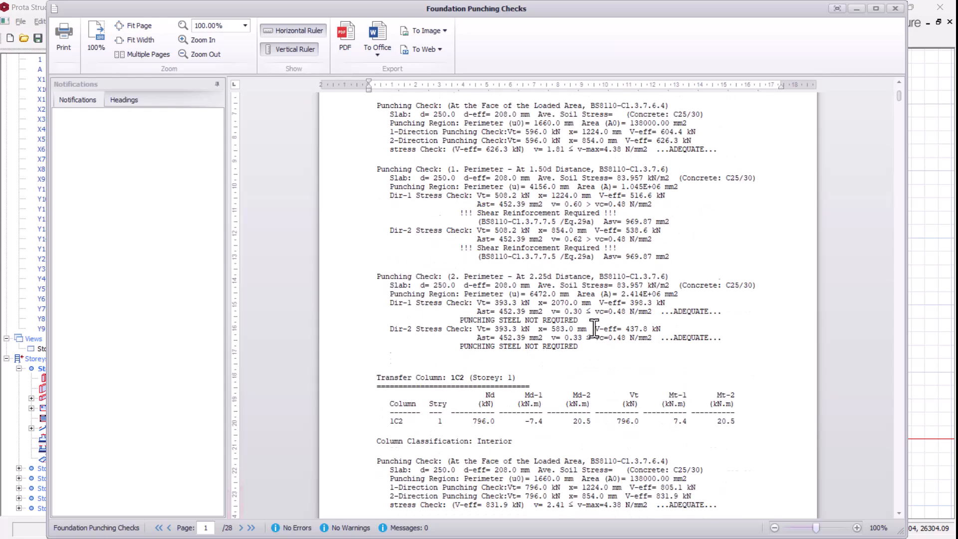
scroll(668, 258, down, 20)
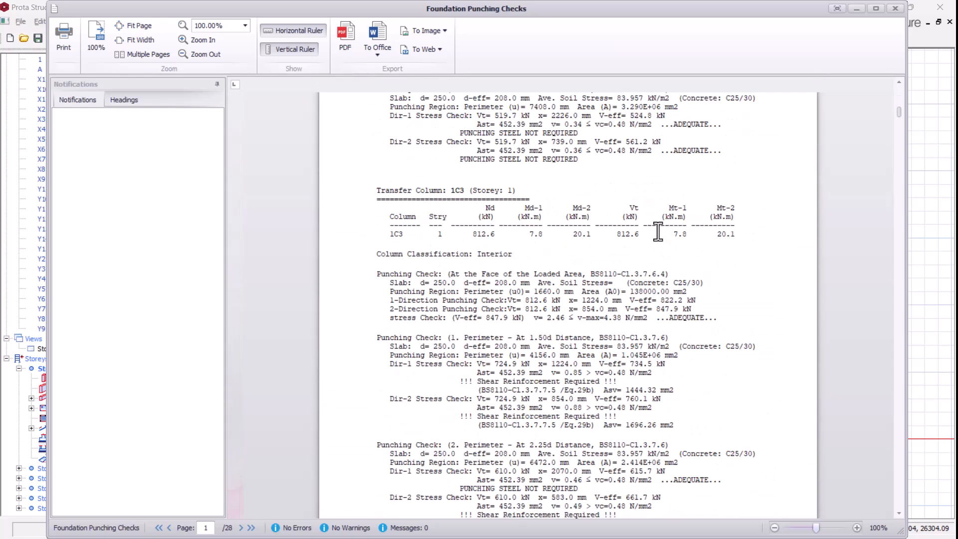
Review the punching check results for columns 1C3 to 1C5 on the successive perimeters and close the foundation punching report
scroll(643, 255, down, 20)
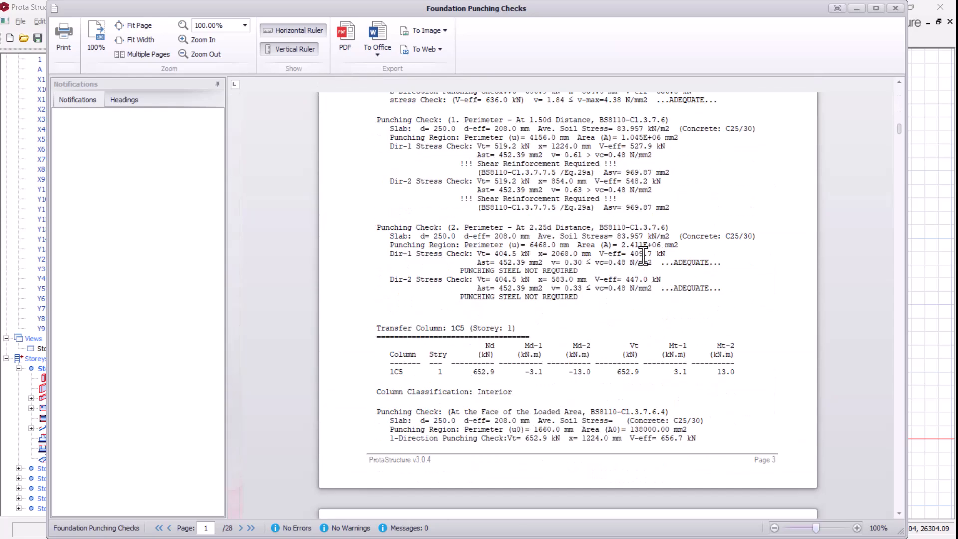
scroll(629, 254, down, 8)
scroll(611, 279, up, 12)
scroll(613, 282, down, 8)
scroll(614, 283, up, 20)
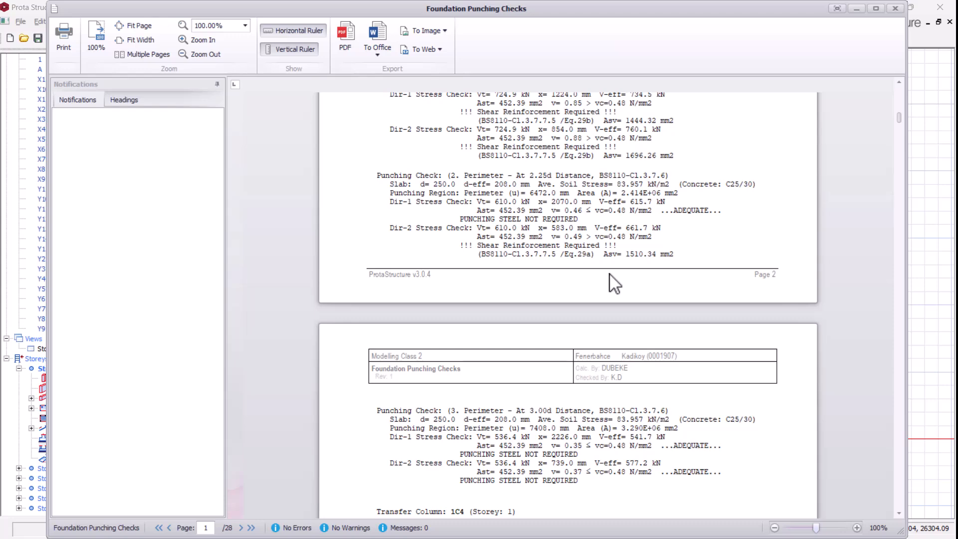
scroll(614, 284, down, 15)
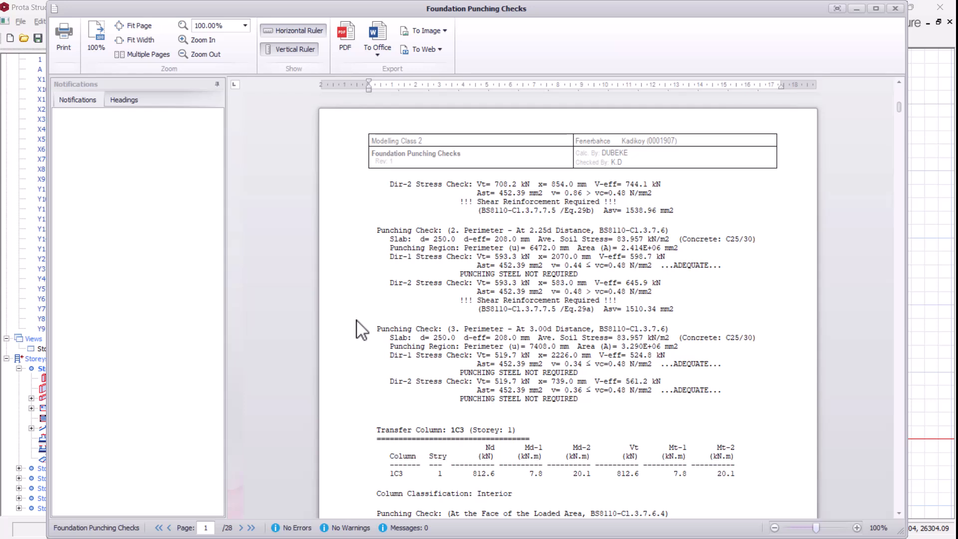
click(894, 8)
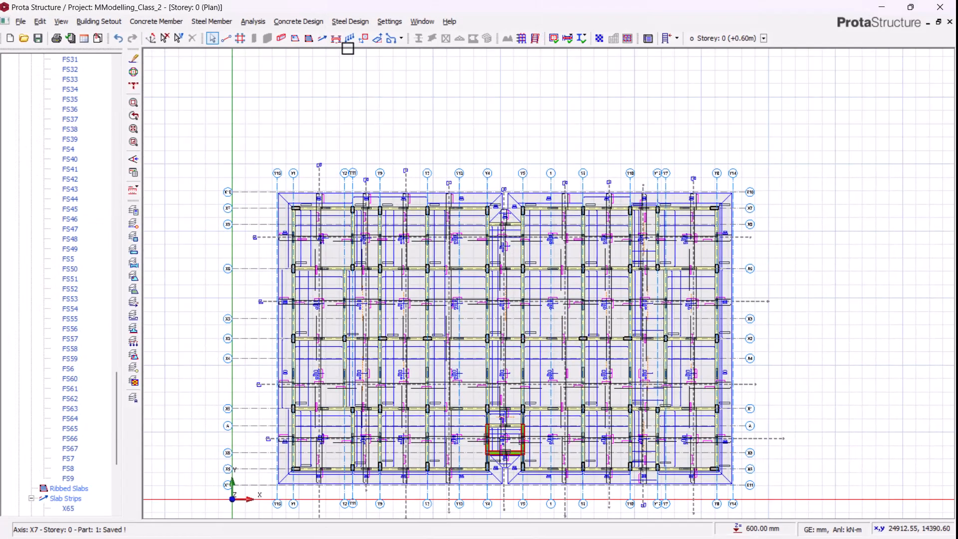
Cut a horizontal section about 38 m long across the whole raft between axes X9 and X6 and place it above the plan
click(336, 38)
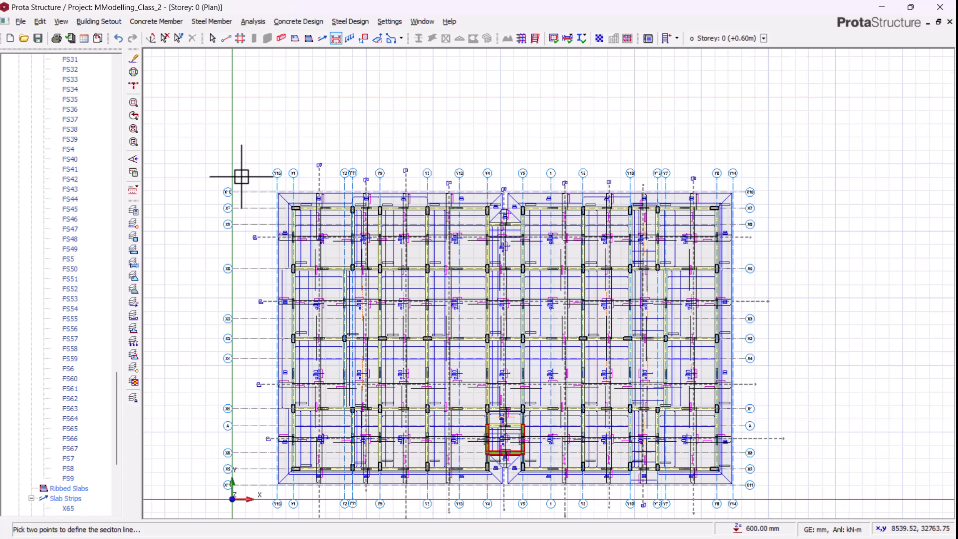
scroll(242, 177, up, 2)
middle_drag(638, 305, 563, 256)
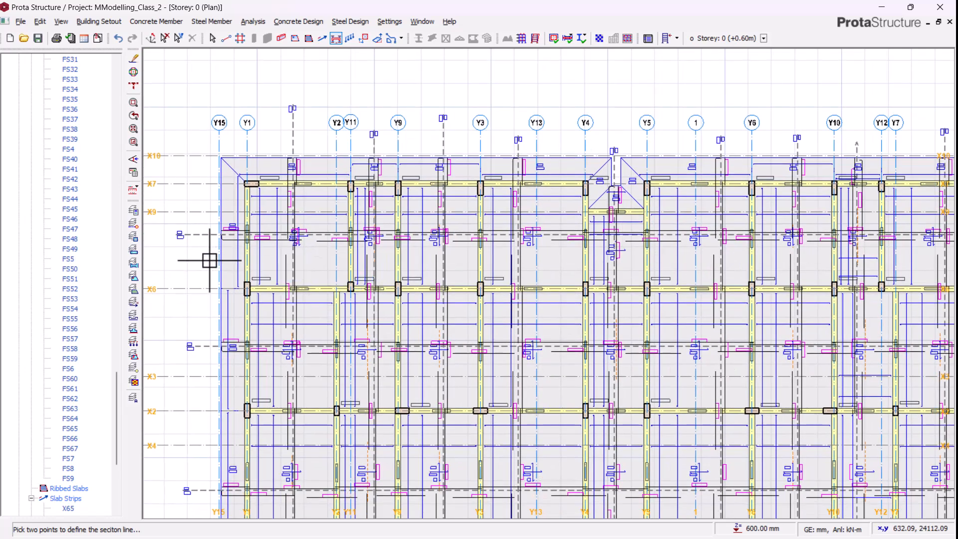
scroll(210, 259, down, 2)
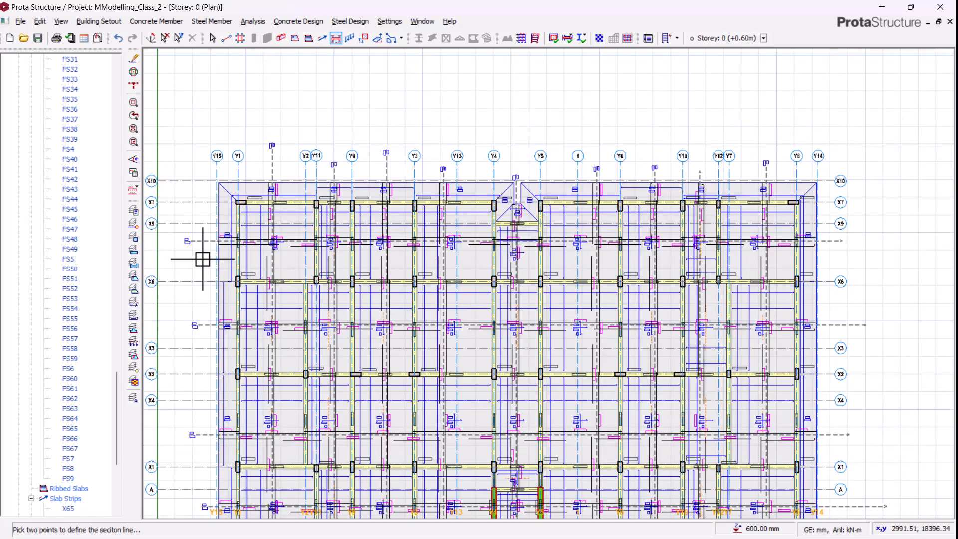
click(183, 262)
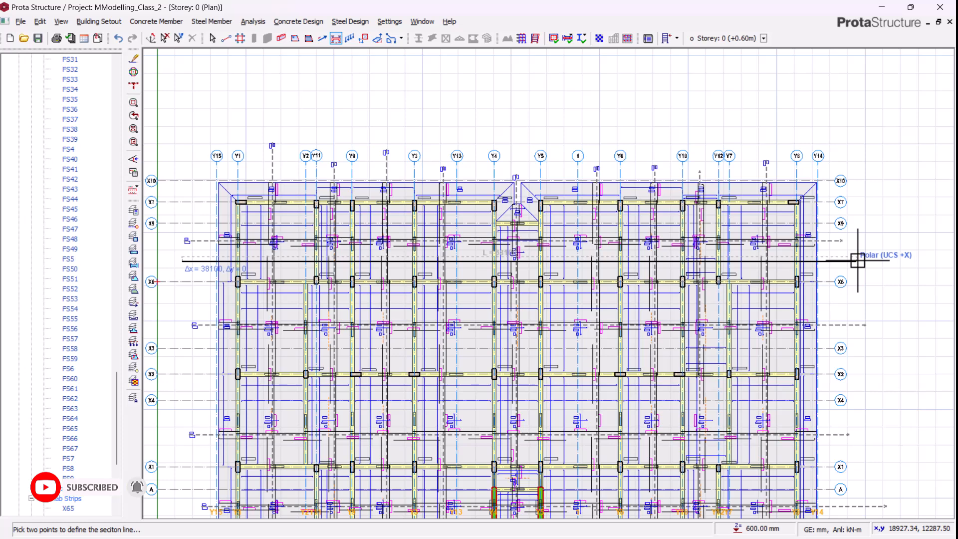
scroll(454, 155, down, 3)
middle_drag(338, 117, 328, 237)
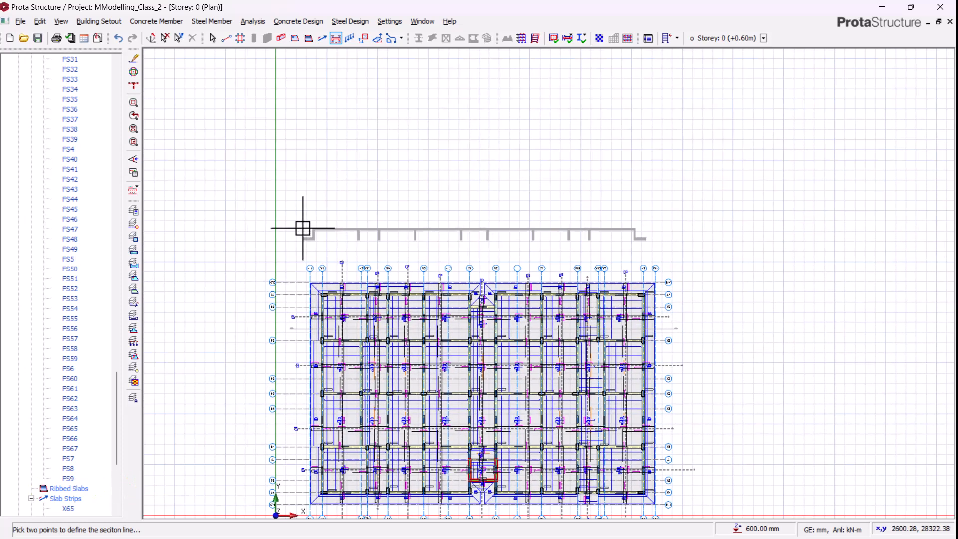
click(303, 228)
scroll(505, 149, down, 1)
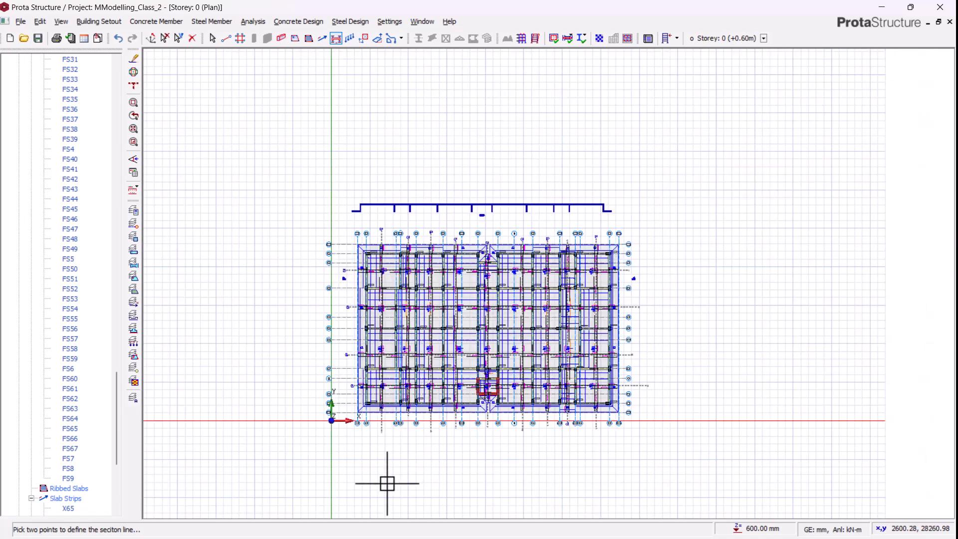
Cut a vertical section through the full raft between axes Y7 and Y8 and place it beside the plan, past axis Y14
scroll(364, 417, up, 2)
scroll(447, 107, up, 1)
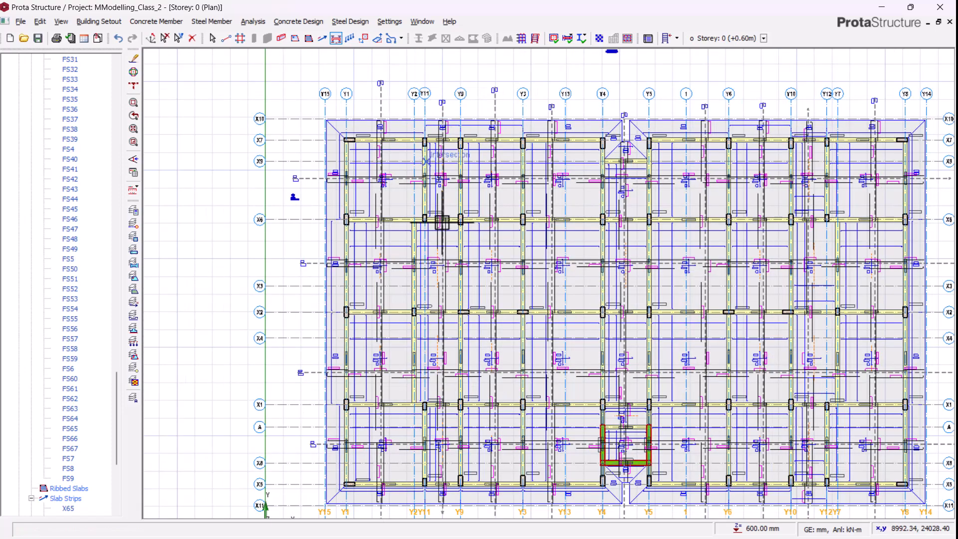
scroll(442, 222, down, 1)
middle_drag(775, 285, 616, 301)
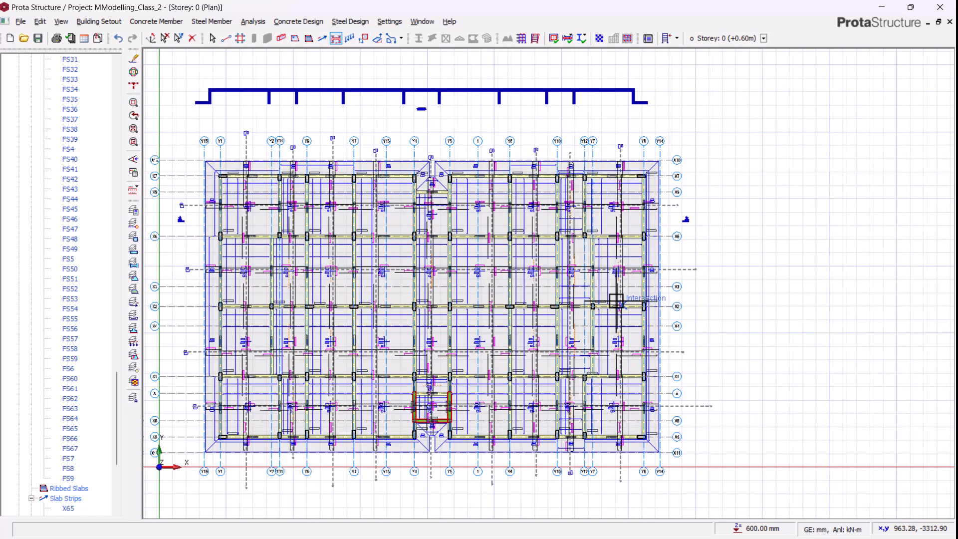
scroll(603, 132, up, 1)
click(599, 127)
scroll(613, 159, down, 2)
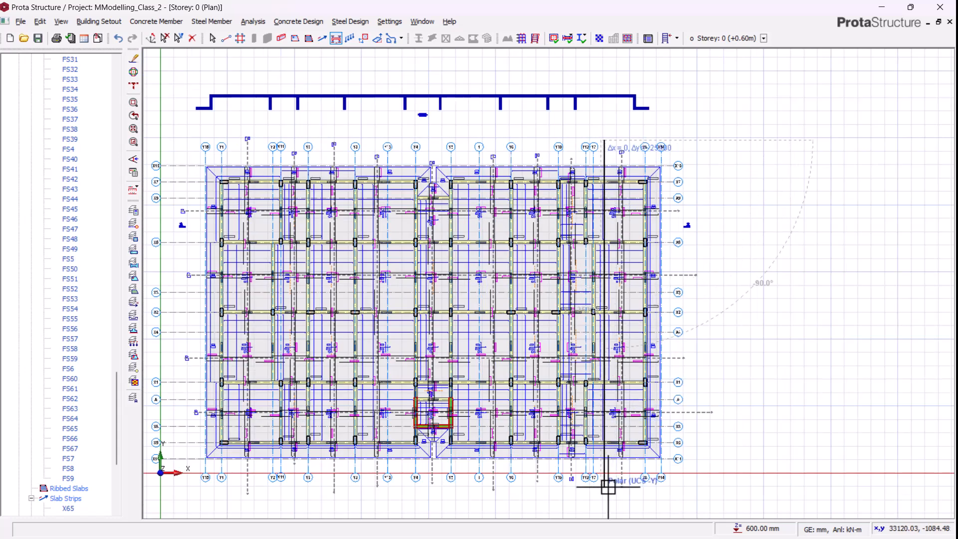
click(609, 489)
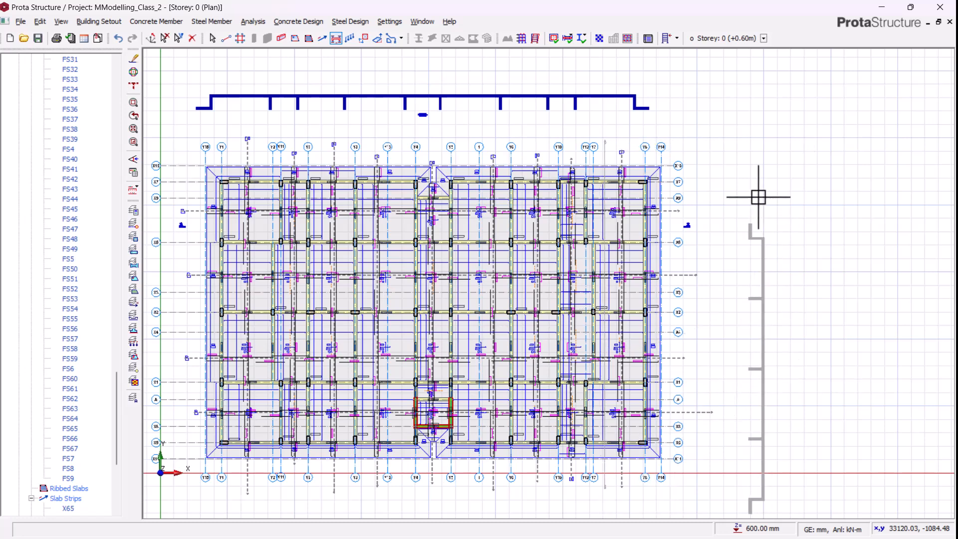
click(759, 162)
key(Escape)
Examine Section A-A's slab and foundation beam profile along the raft, and compare both generated sections with the plan
scroll(230, 96, up, 3)
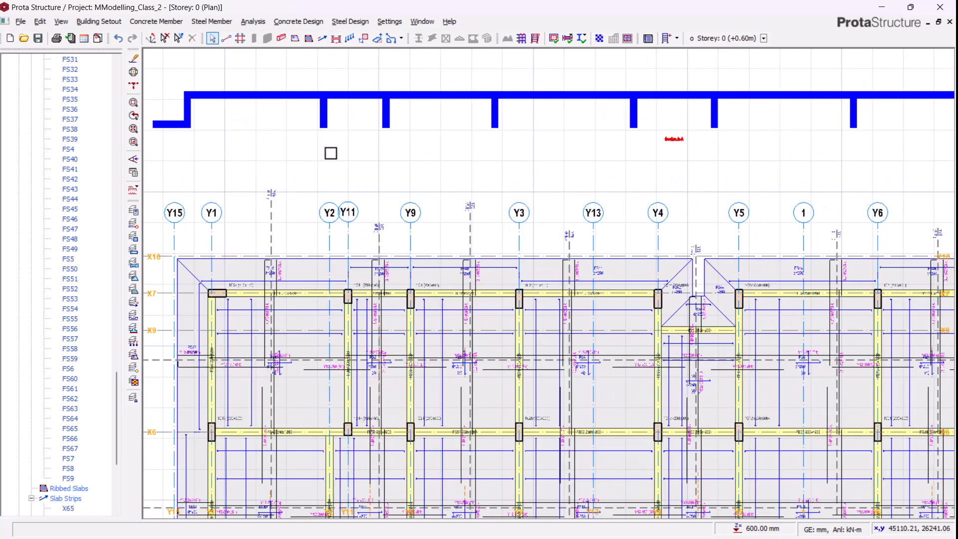
scroll(281, 128, up, 2)
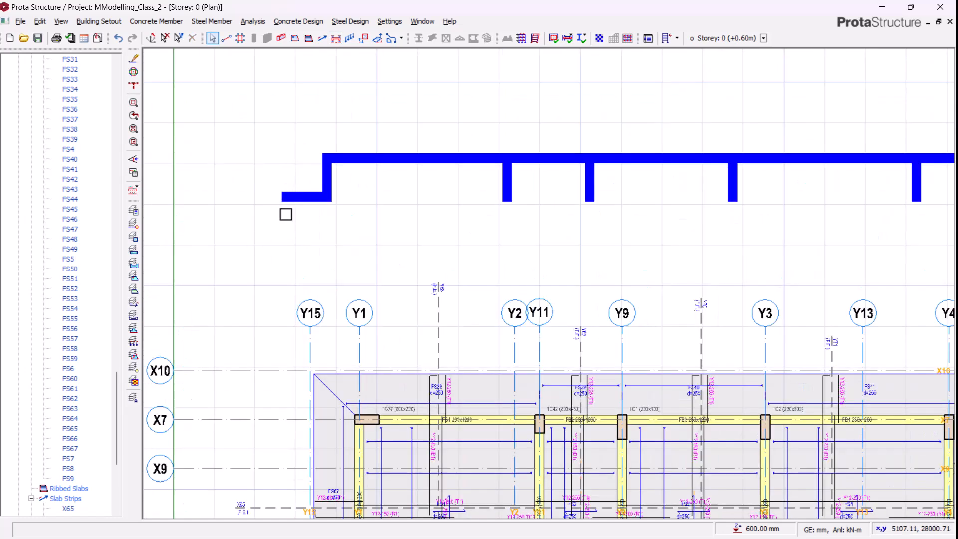
middle_drag(307, 208, 328, 216)
middle_drag(354, 288, 342, 284)
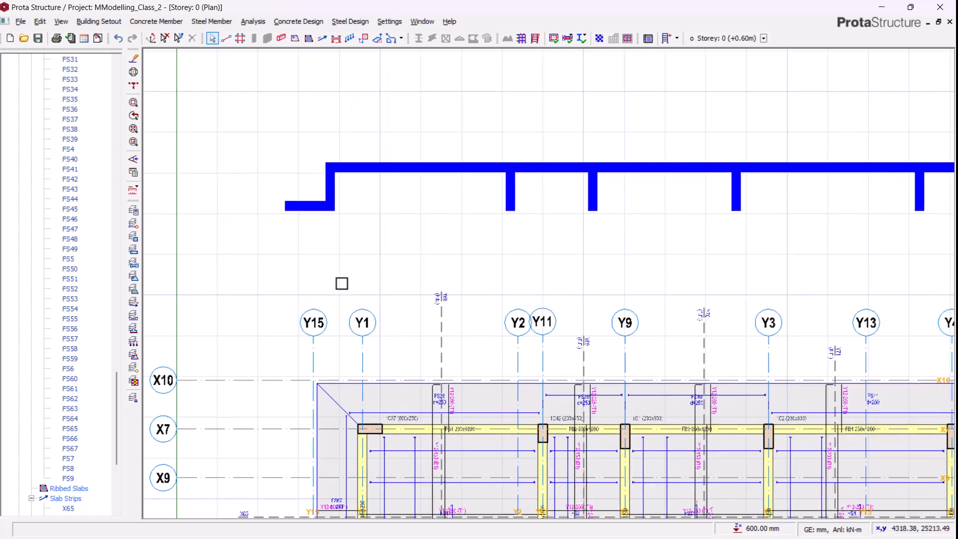
middle_drag(420, 223, 334, 196)
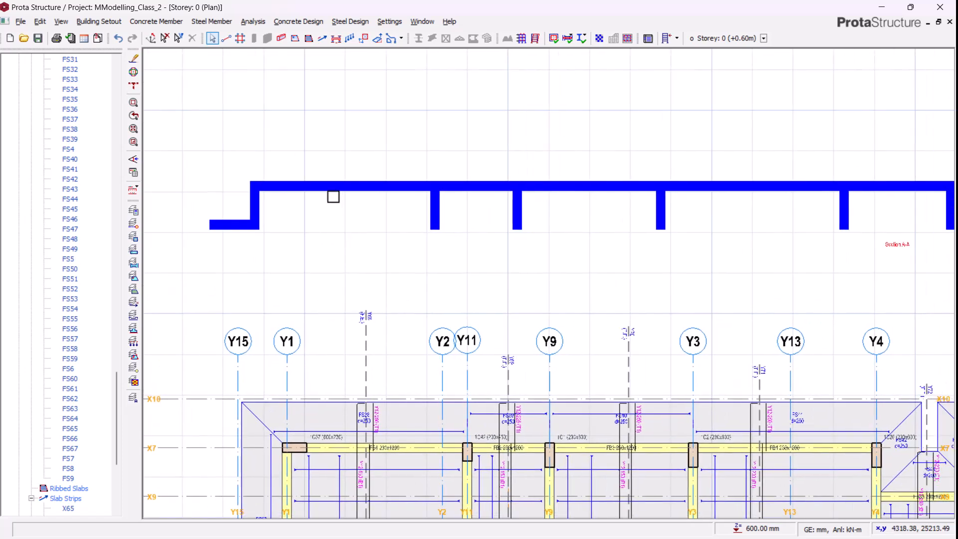
middle_drag(460, 217, 401, 224)
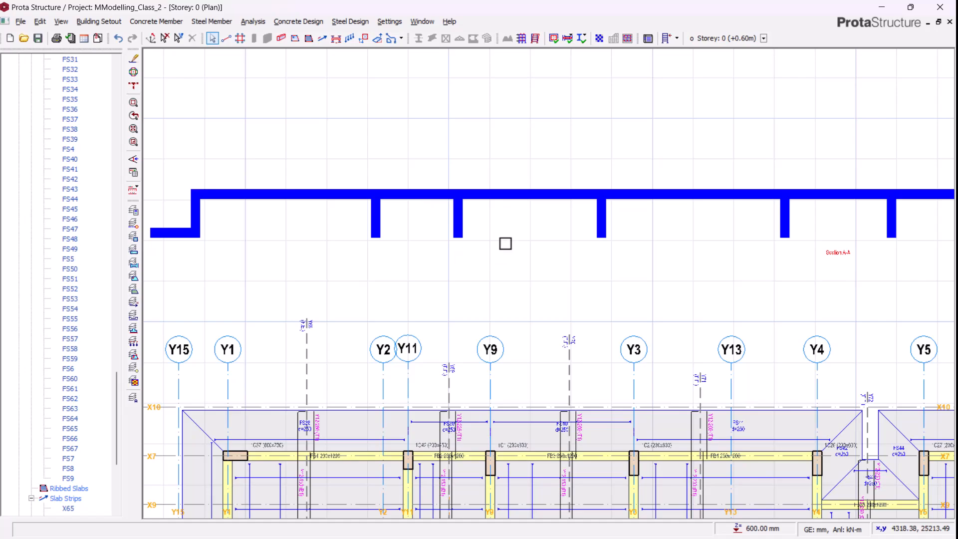
scroll(506, 246, down, 6)
scroll(549, 279, up, 3)
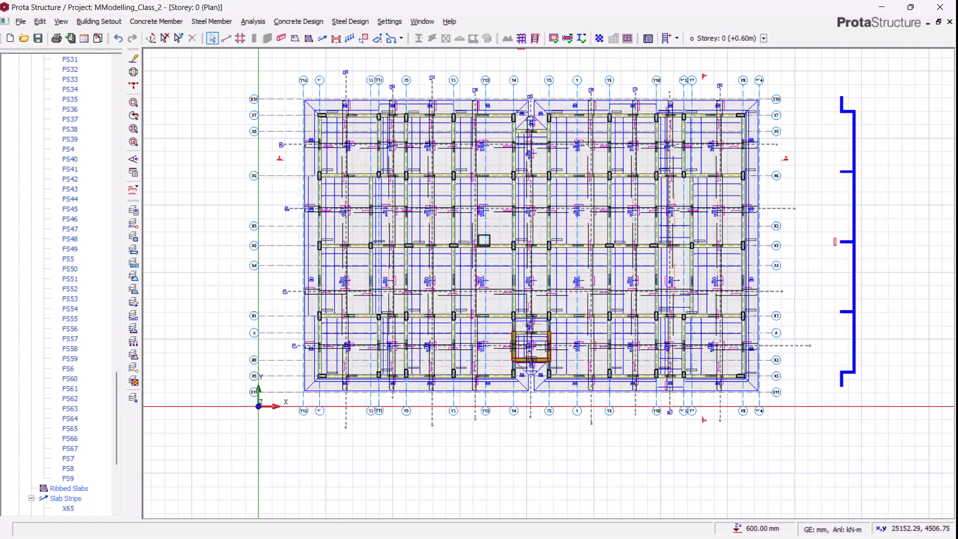
middle_drag(483, 239, 488, 293)
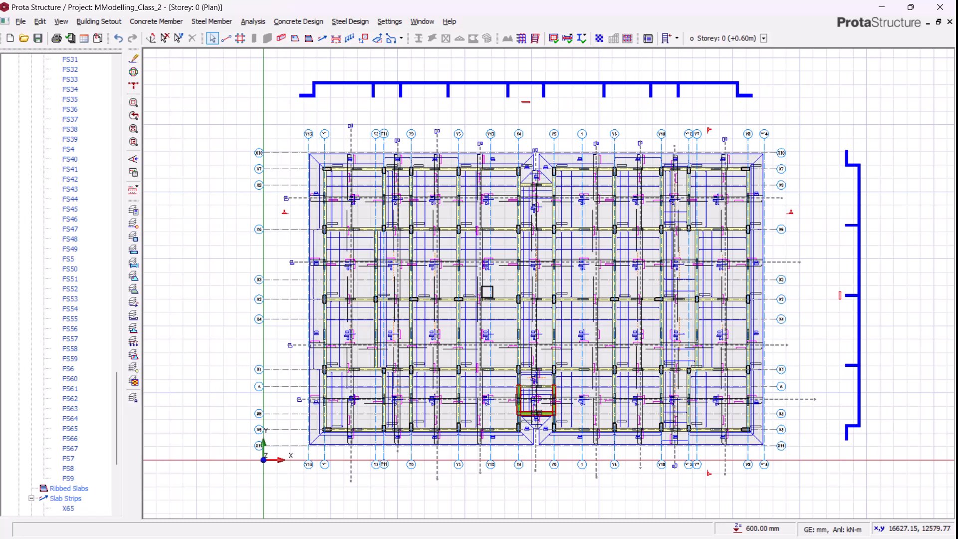